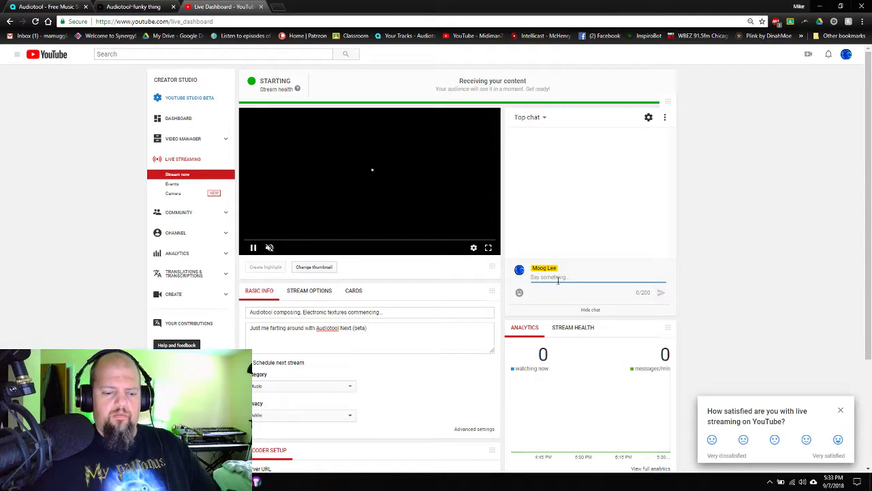
Send the message "hey peeps" in the live stream chat
{"action": "type", "text": "hey "}
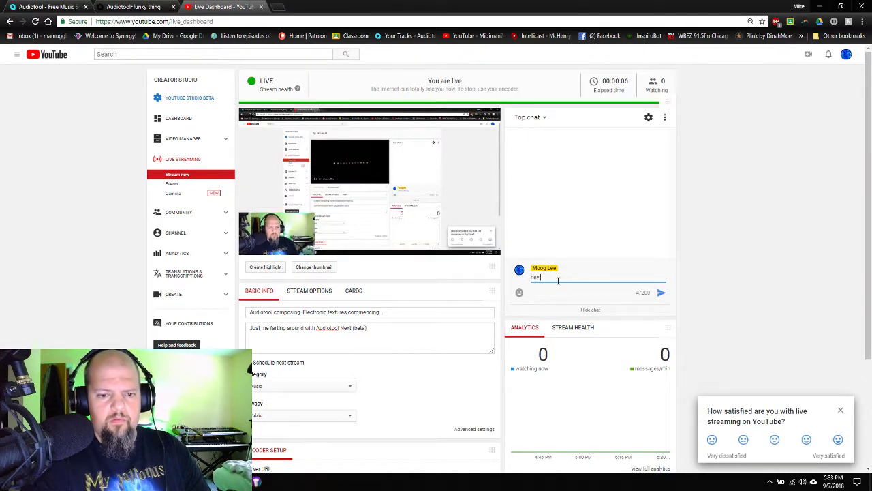
{"action": "type", "text": "peeps"}
{"action": "key", "text": "Return"}
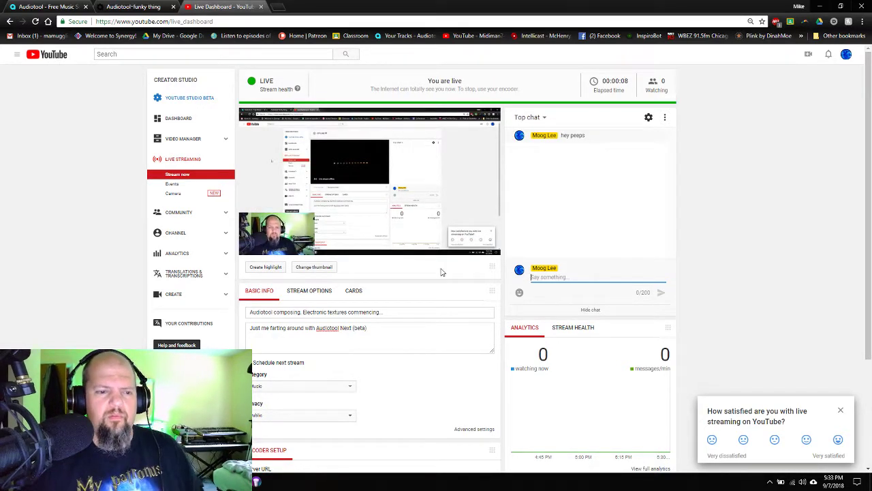
Switch to the Audiotool project "funky thing" and enlarge the device desktop by shrinking the timeline area
{"action": "left_click", "coordinate": [137, 6]}
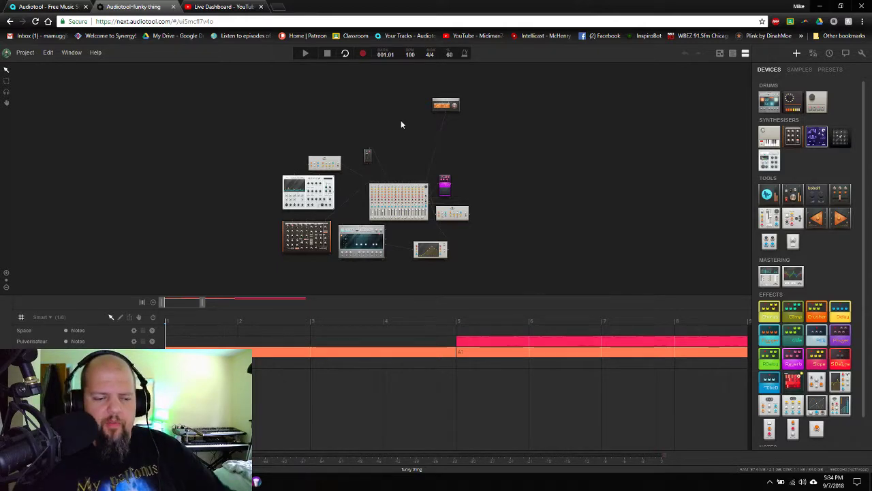
{"action": "scroll", "coordinate": [351, 199], "scroll_direction": "up", "scroll_amount": 3}
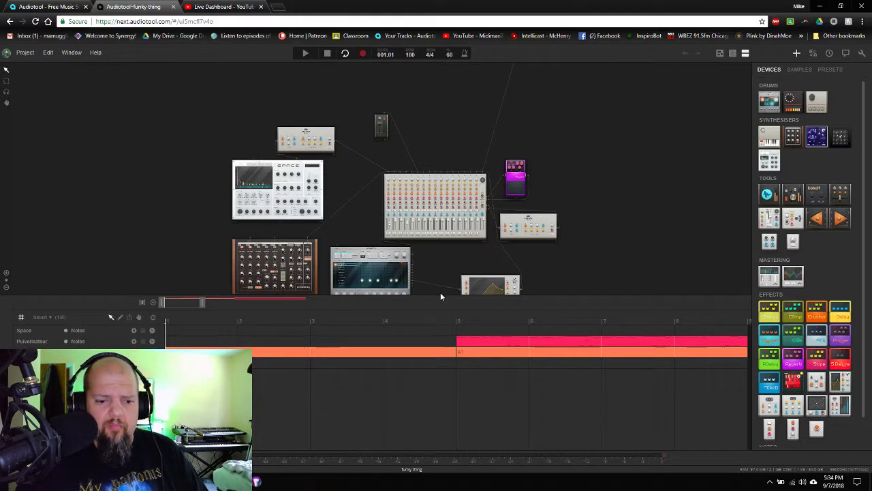
{"action": "left_click_drag", "start_coordinate": [454, 301], "coordinate": [451, 373]}
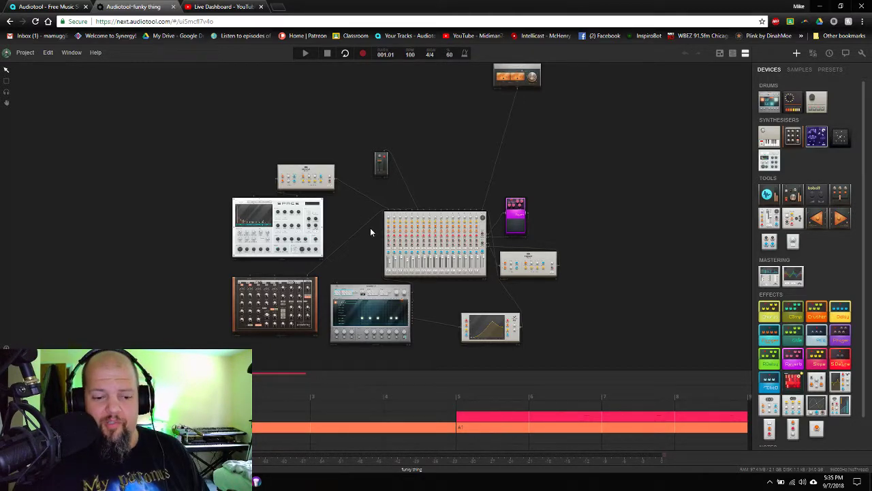
Look over the synthesizers, drum machine and effects wired to the central mixer
{"action": "scroll", "coordinate": [372, 253], "scroll_direction": "up", "scroll_amount": 5}
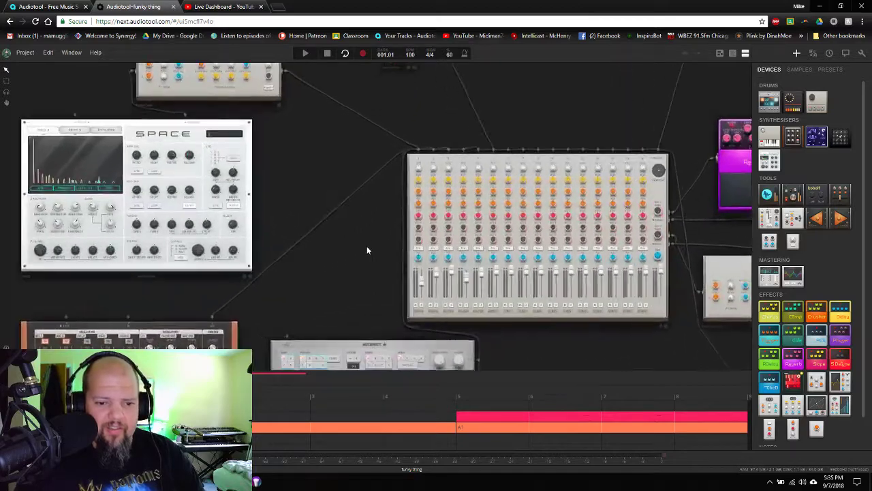
{"action": "scroll", "coordinate": [367, 251], "scroll_direction": "down", "scroll_amount": 5}
{"action": "scroll", "coordinate": [367, 250], "scroll_direction": "up", "scroll_amount": 6}
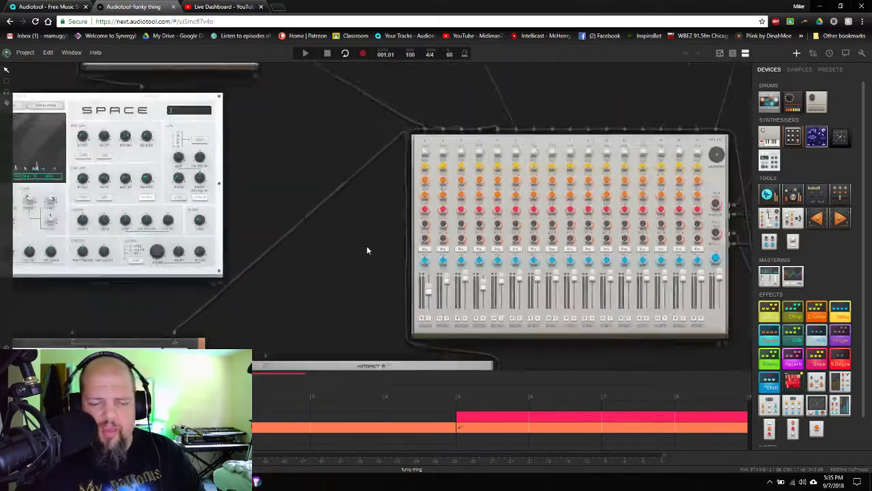
{"action": "scroll", "coordinate": [366, 250], "scroll_direction": "down", "scroll_amount": 6}
{"action": "scroll", "coordinate": [367, 250], "scroll_direction": "up", "scroll_amount": 7}
{"action": "scroll", "coordinate": [367, 250], "scroll_direction": "down", "scroll_amount": 6}
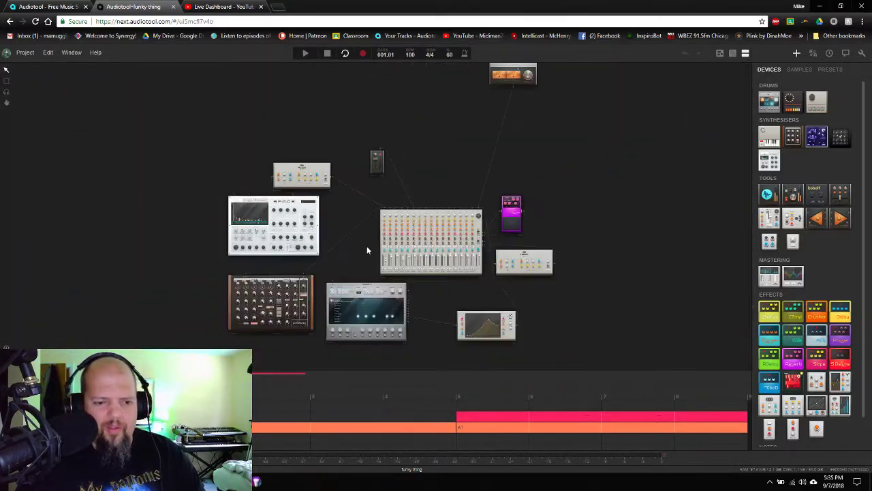
{"action": "scroll", "coordinate": [366, 250], "scroll_direction": "up", "scroll_amount": 6}
{"action": "scroll", "coordinate": [367, 250], "scroll_direction": "down", "scroll_amount": 3}
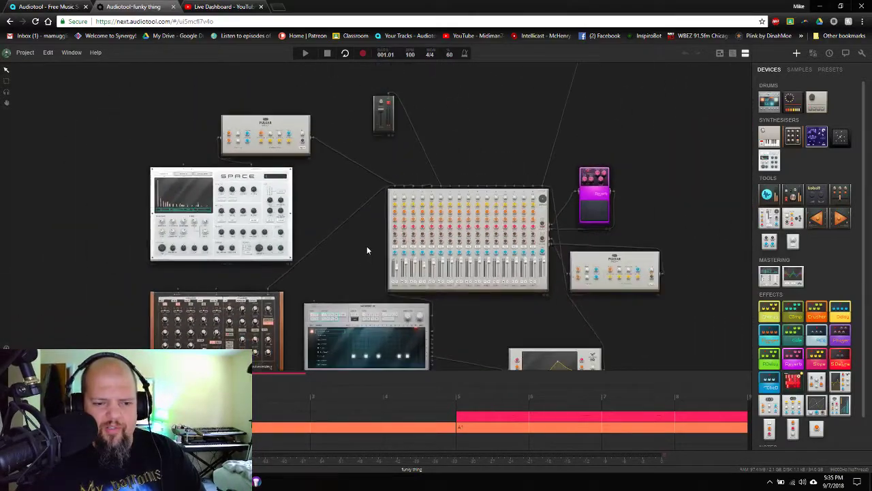
{"action": "scroll", "coordinate": [367, 250], "scroll_direction": "up", "scroll_amount": 1}
{"action": "left_click_drag", "start_coordinate": [335, 276], "coordinate": [319, 252]}
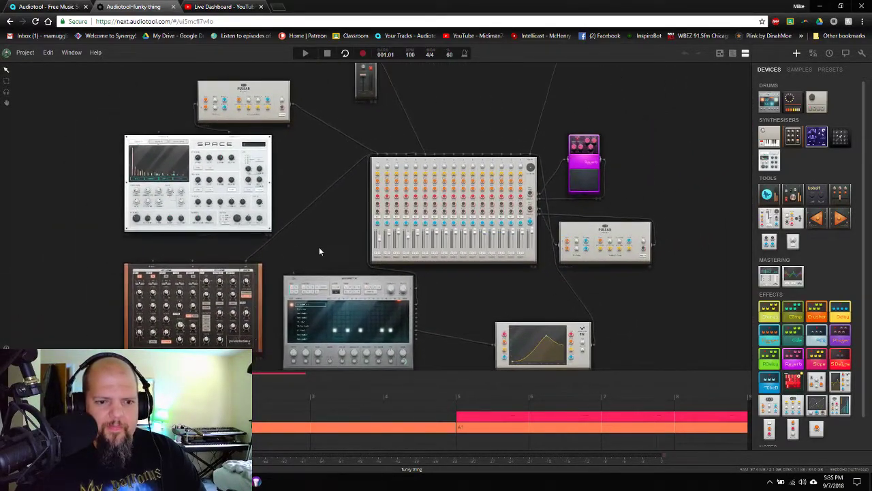
{"action": "scroll", "coordinate": [319, 251], "scroll_direction": "up", "scroll_amount": 4}
{"action": "scroll", "coordinate": [319, 251], "scroll_direction": "down", "scroll_amount": 6}
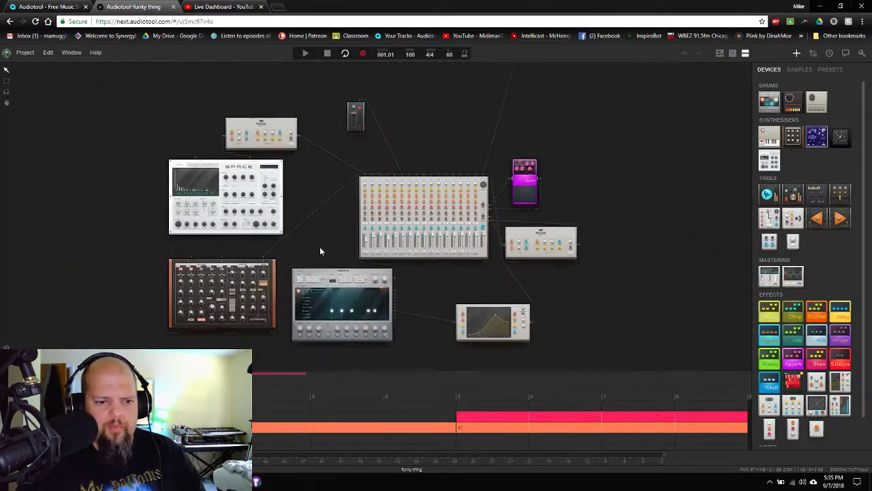
{"action": "scroll", "coordinate": [320, 251], "scroll_direction": "up", "scroll_amount": 5}
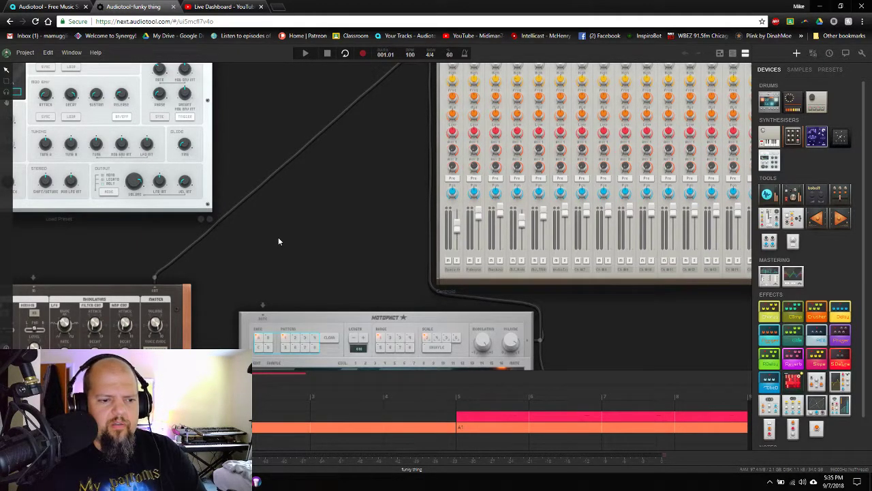
Examine the Space synthesizer's controls and its signal path to the mixer
{"action": "left_click_drag", "start_coordinate": [278, 239], "coordinate": [577, 355]}
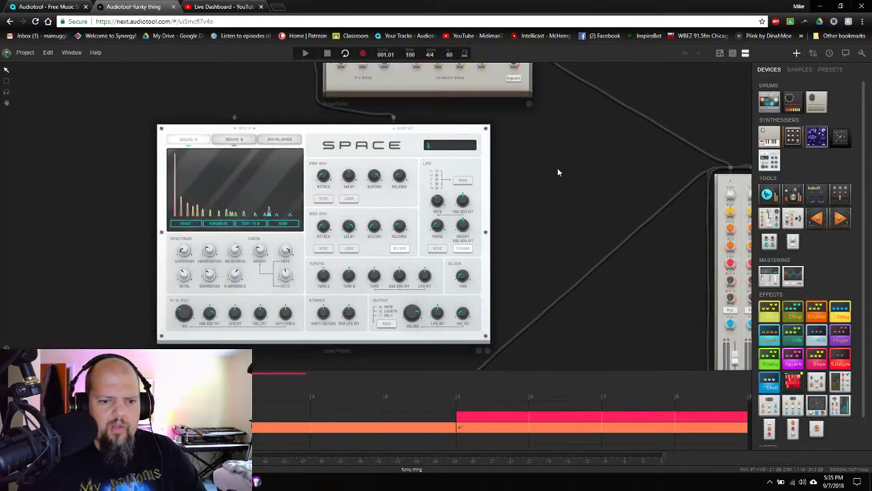
{"action": "left_click_drag", "start_coordinate": [554, 217], "coordinate": [328, 191]}
{"action": "left_click_drag", "start_coordinate": [668, 381], "coordinate": [618, 355]}
{"action": "scroll", "coordinate": [436, 194], "scroll_direction": "down", "scroll_amount": 3}
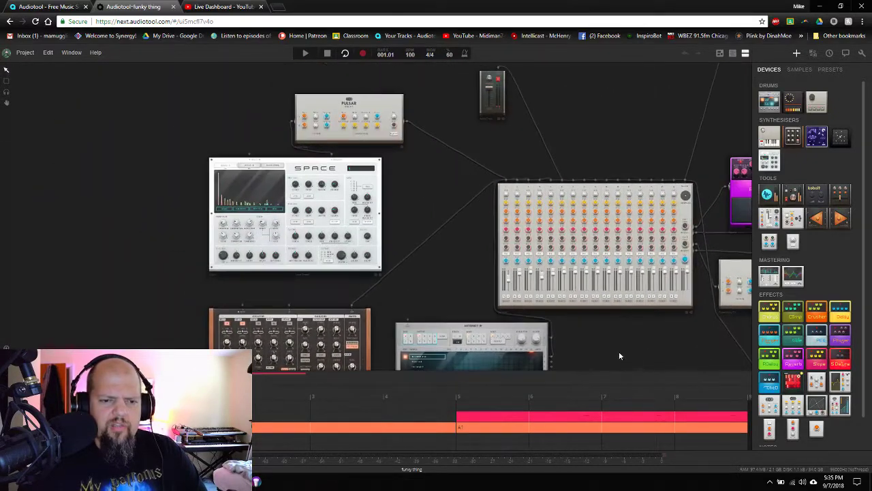
{"action": "mouse_move", "coordinate": [457, 260]}
{"action": "left_mouse_down"}
{"action": "mouse_move", "coordinate": [420, 287]}
{"action": "mouse_move", "coordinate": [473, 277]}
{"action": "mouse_move", "coordinate": [451, 273]}
{"action": "left_mouse_up"}
{"action": "scroll", "coordinate": [451, 276], "scroll_direction": "up", "scroll_amount": 5}
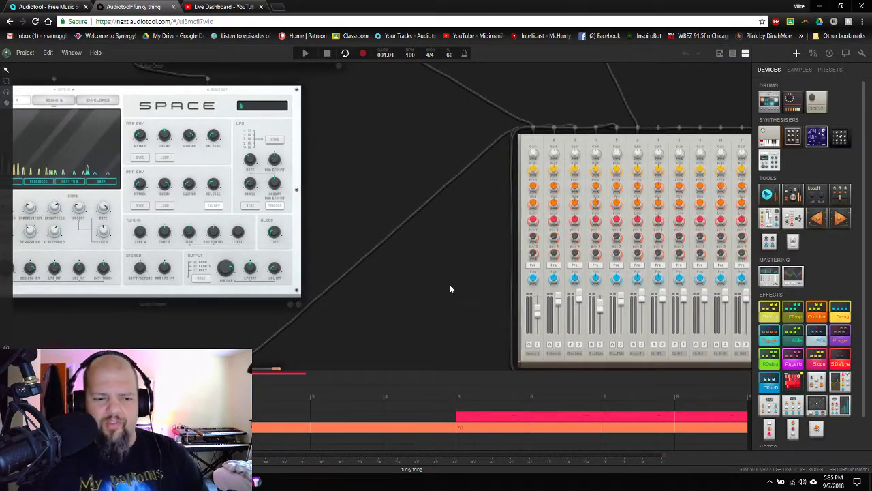
{"action": "scroll", "coordinate": [424, 284], "scroll_direction": "up", "scroll_amount": 3}
{"action": "scroll", "coordinate": [425, 284], "scroll_direction": "down", "scroll_amount": 3}
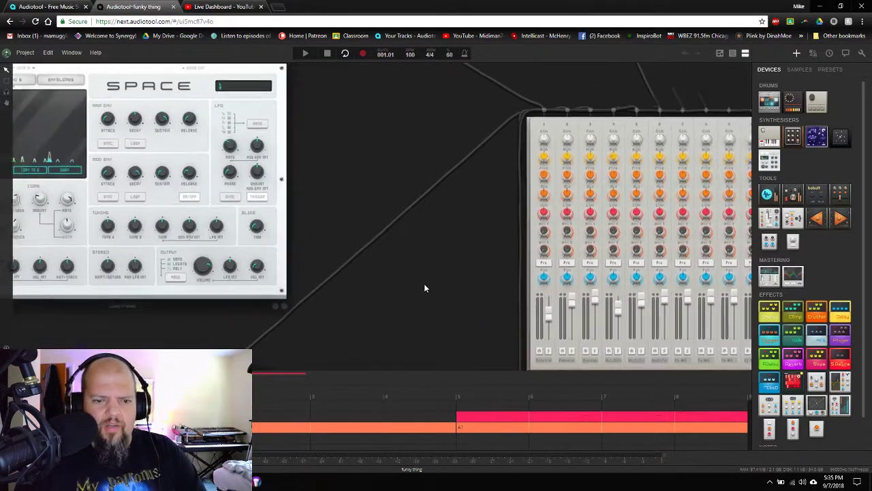
{"action": "scroll", "coordinate": [424, 286], "scroll_direction": "up", "scroll_amount": 2}
{"action": "left_click_drag", "start_coordinate": [424, 285], "coordinate": [597, 200]}
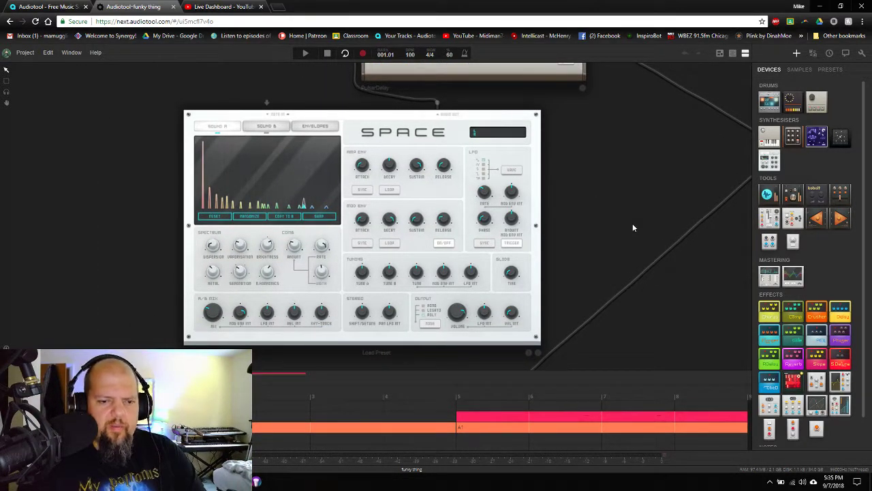
{"action": "left_click_drag", "start_coordinate": [633, 223], "coordinate": [551, 175]}
Widen the timeline's visible range past bar 33 and resize the timeline area so its tracks are visible
{"action": "scroll", "coordinate": [336, 377], "scroll_direction": "down", "scroll_amount": 5}
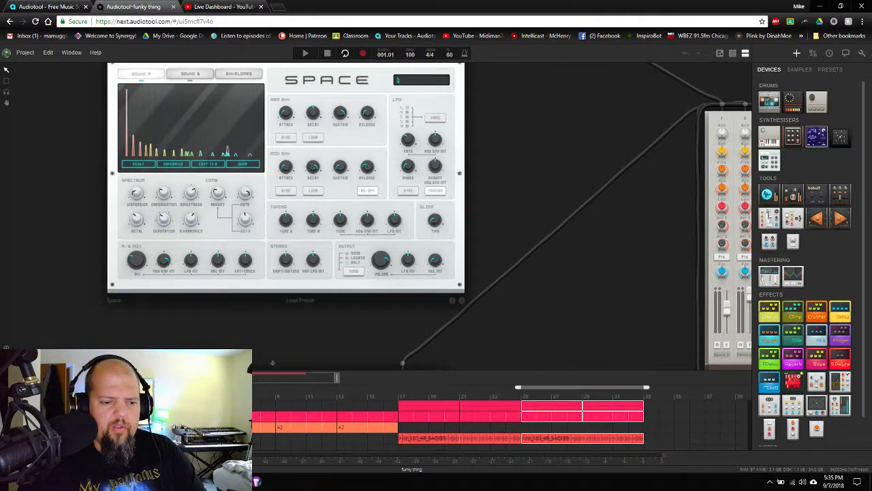
{"action": "left_click_drag", "start_coordinate": [272, 363], "coordinate": [235, 302]}
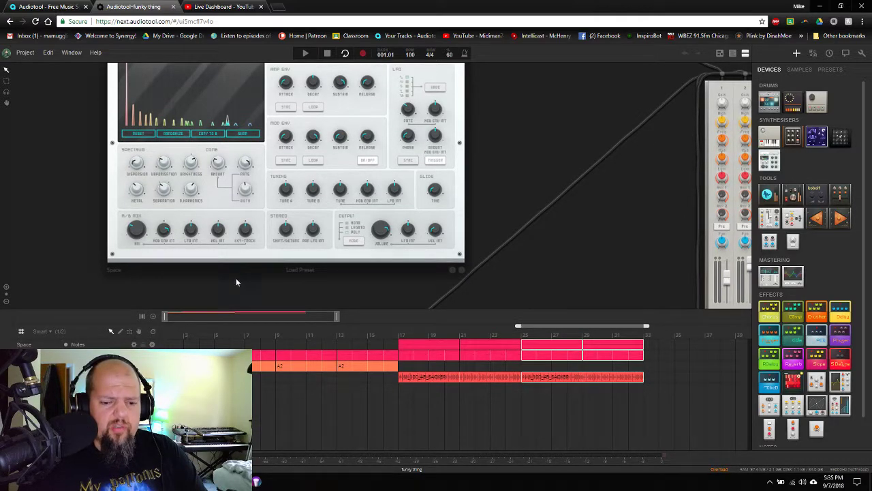
{"action": "left_click_drag", "start_coordinate": [501, 310], "coordinate": [536, 348]}
Examine the Machiniste's samples and step pattern, plus the reverb, Pulsar delay and graphical EQ around the mixer
{"action": "scroll", "coordinate": [552, 310], "scroll_direction": "down", "scroll_amount": 5}
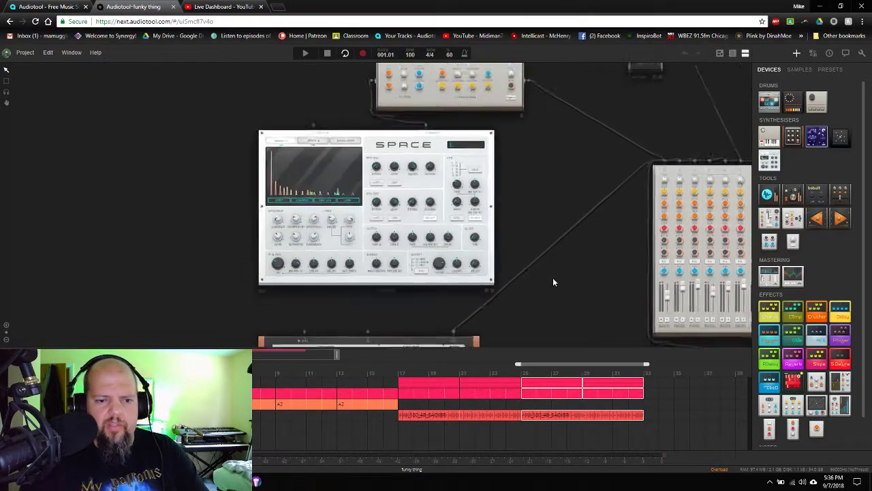
{"action": "left_click_drag", "start_coordinate": [561, 277], "coordinate": [346, 218]}
{"action": "scroll", "coordinate": [346, 218], "scroll_direction": "up", "scroll_amount": 2}
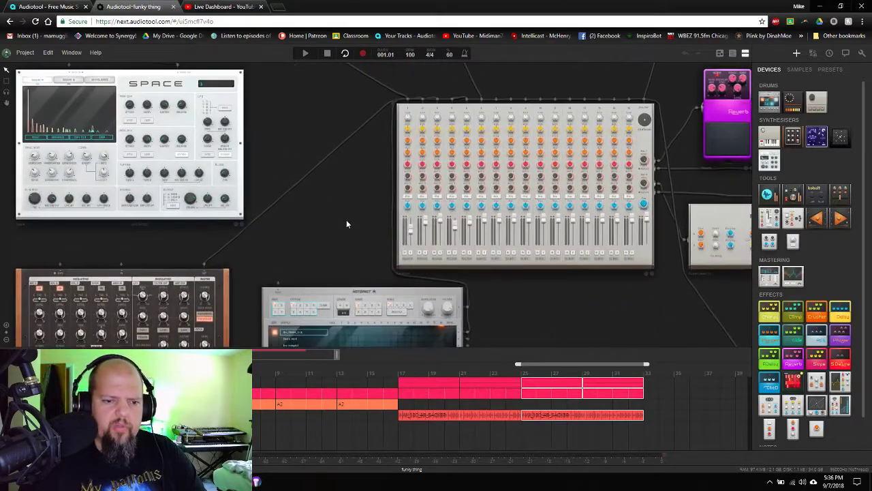
{"action": "left_click_drag", "start_coordinate": [333, 259], "coordinate": [360, 185]}
{"action": "scroll", "coordinate": [362, 245], "scroll_direction": "up", "scroll_amount": 4}
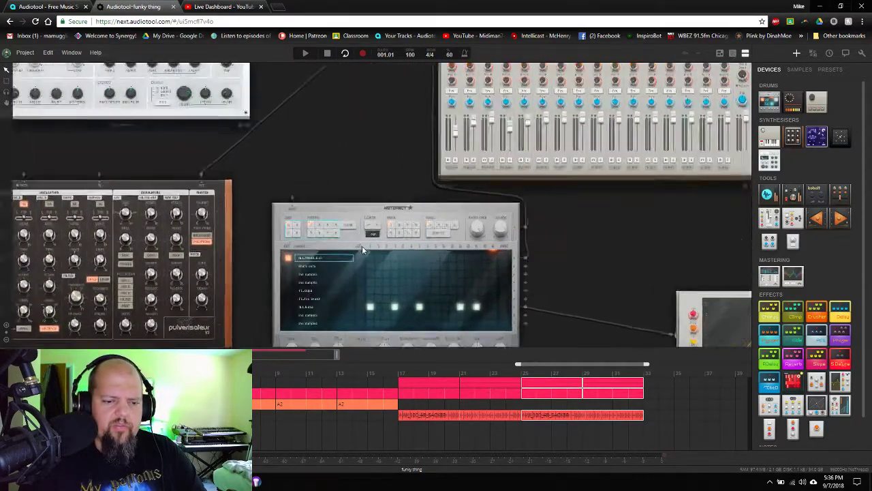
{"action": "left_click_drag", "start_coordinate": [157, 270], "coordinate": [151, 163]}
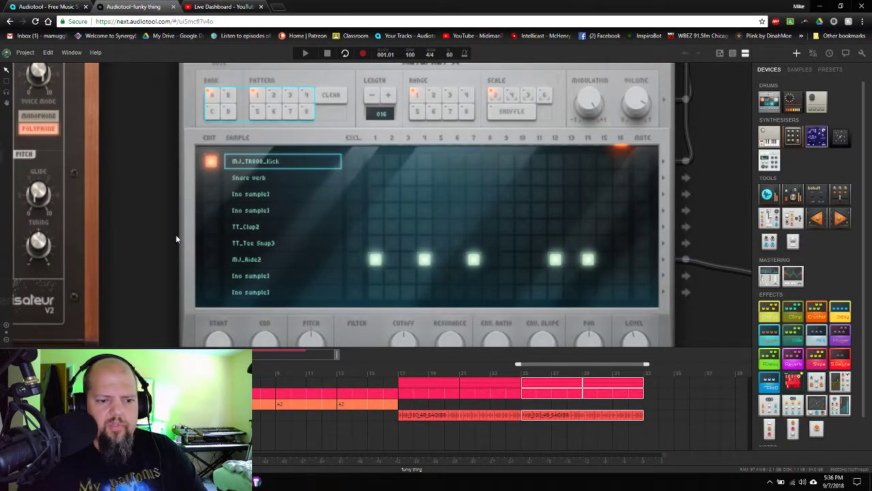
{"action": "scroll", "coordinate": [176, 234], "scroll_direction": "down", "scroll_amount": 6}
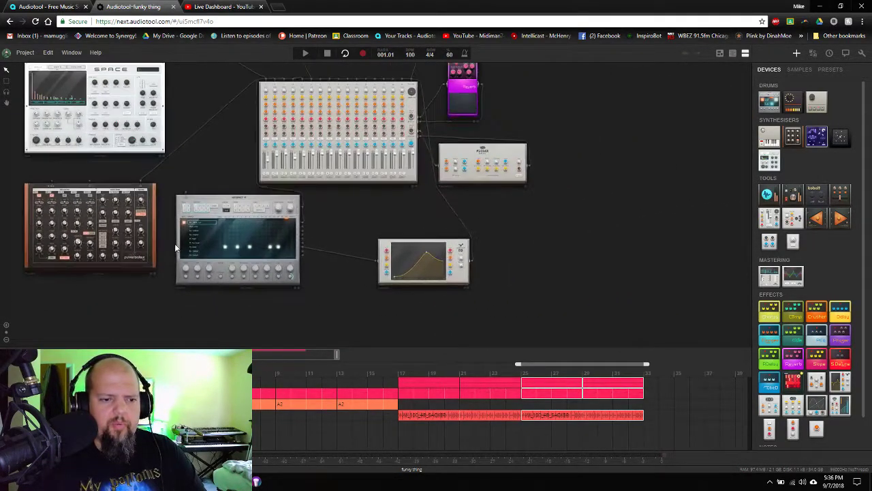
{"action": "left_click_drag", "start_coordinate": [185, 182], "coordinate": [265, 215]}
{"action": "scroll", "coordinate": [402, 281], "scroll_direction": "down", "scroll_amount": 1}
{"action": "scroll", "coordinate": [402, 281], "scroll_direction": "up", "scroll_amount": 6}
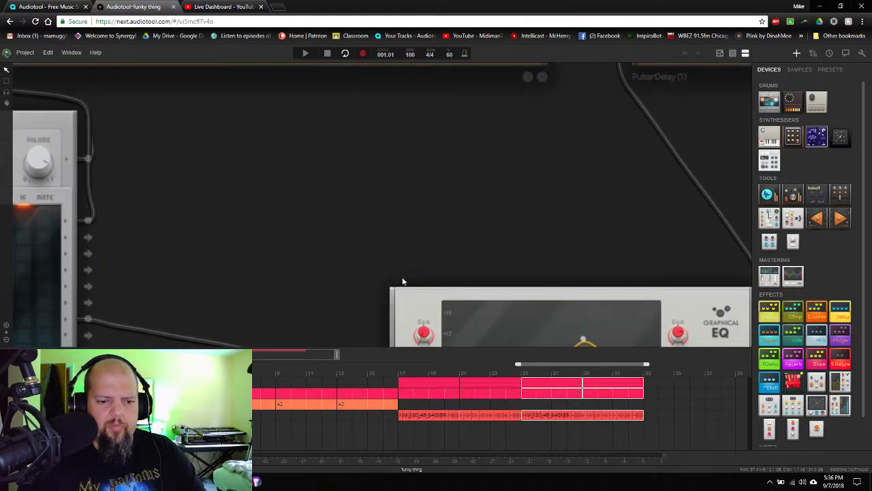
{"action": "scroll", "coordinate": [402, 281], "scroll_direction": "down", "scroll_amount": 5}
{"action": "scroll", "coordinate": [572, 185], "scroll_direction": "up", "scroll_amount": 5}
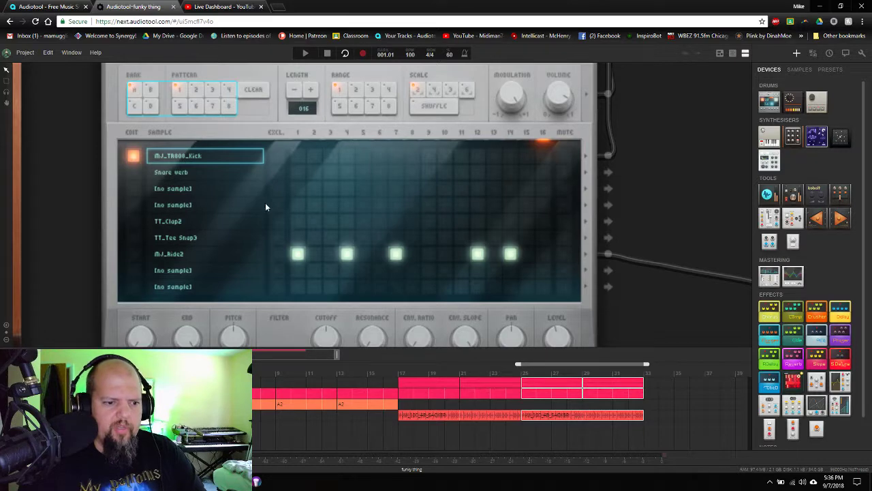
{"action": "scroll", "coordinate": [208, 212], "scroll_direction": "down", "scroll_amount": 5}
{"action": "left_click_drag", "start_coordinate": [397, 161], "coordinate": [431, 258]}
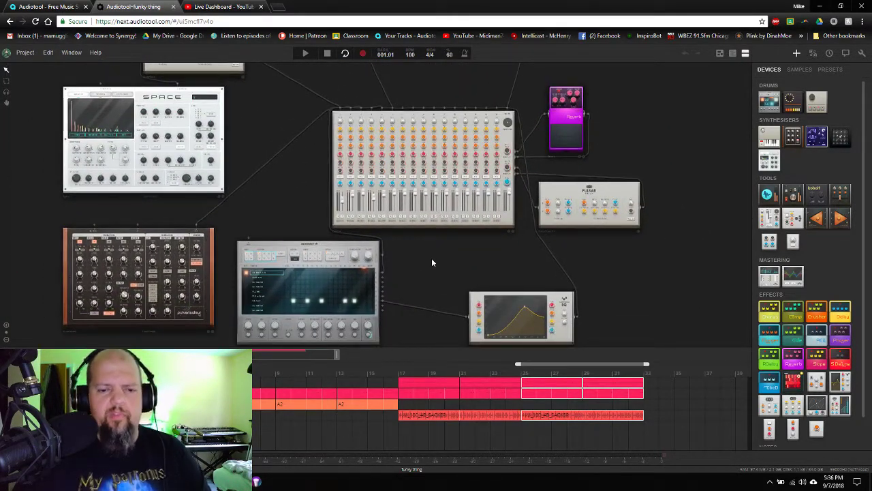
{"action": "scroll", "coordinate": [658, 204], "scroll_direction": "up", "scroll_amount": 3}
{"action": "scroll", "coordinate": [659, 205], "scroll_direction": "down", "scroll_amount": 2}
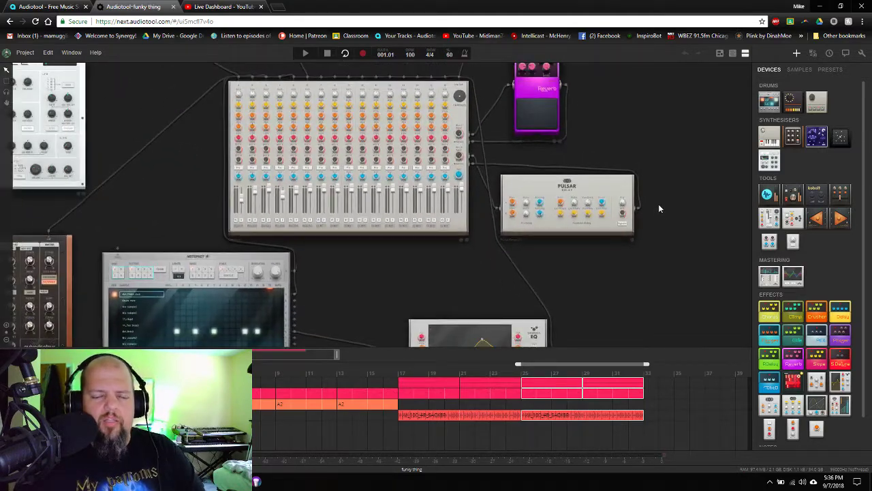
{"action": "scroll", "coordinate": [659, 204], "scroll_direction": "up", "scroll_amount": 3}
{"action": "scroll", "coordinate": [657, 203], "scroll_direction": "down", "scroll_amount": 4}
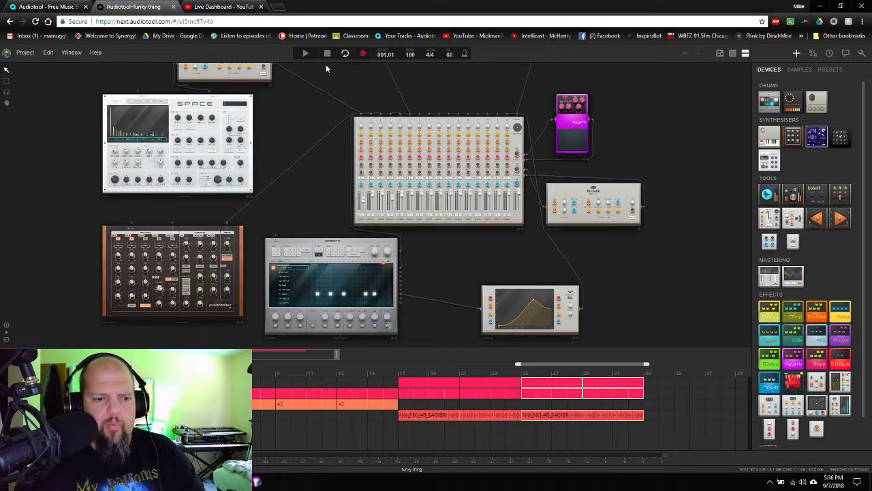
Play the track from the start and follow the Machiniste's drum patterns alongside the Pulverisateur and the timeline
{"action": "key", "text": "space"}
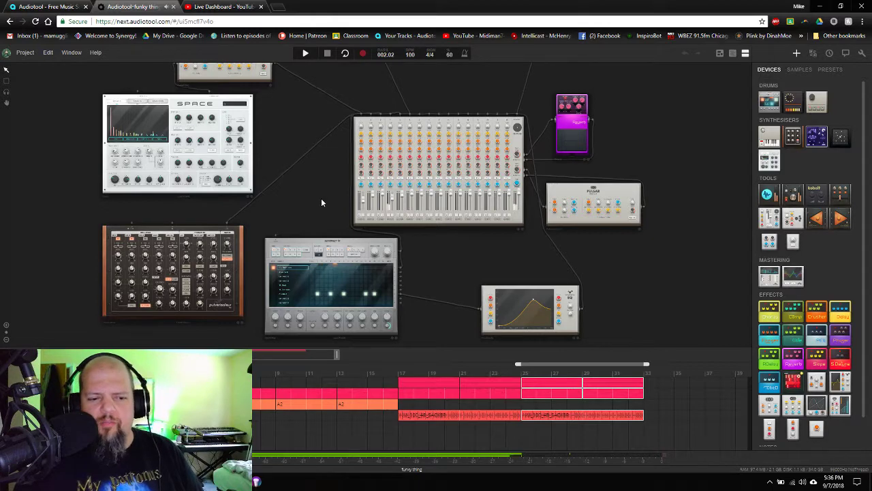
{"action": "scroll", "coordinate": [321, 198], "scroll_direction": "down", "scroll_amount": 5}
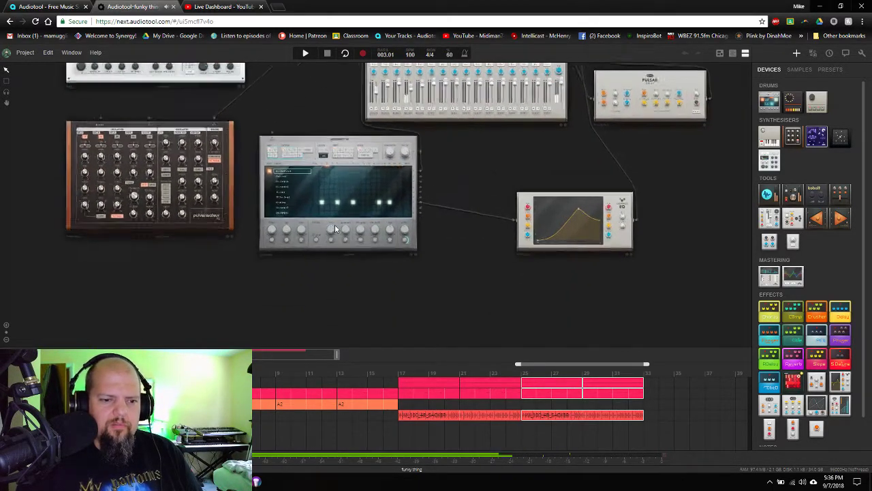
{"action": "scroll", "coordinate": [335, 229], "scroll_direction": "up", "scroll_amount": 3}
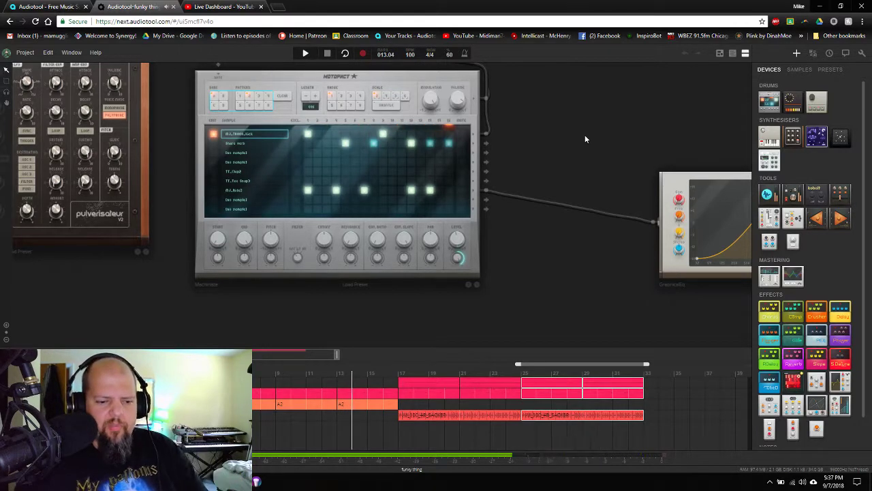
{"action": "scroll", "coordinate": [585, 144], "scroll_direction": "down", "scroll_amount": 2}
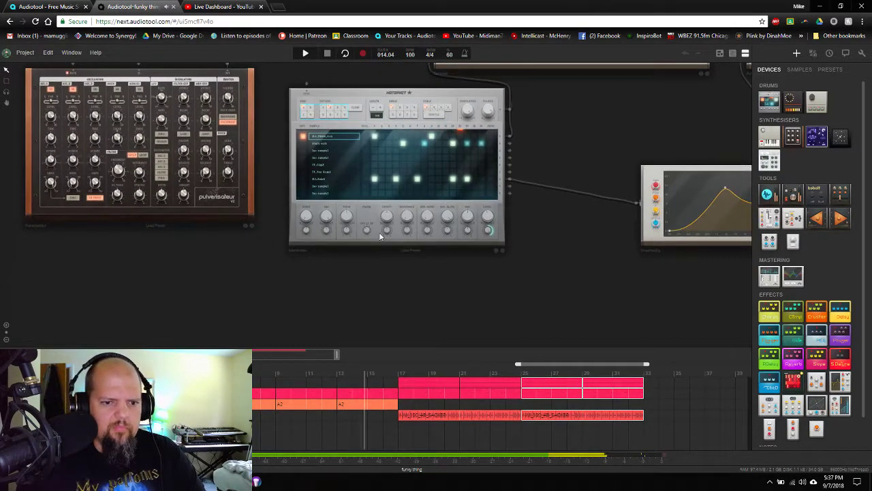
{"action": "left_click_drag", "start_coordinate": [291, 278], "coordinate": [378, 323]}
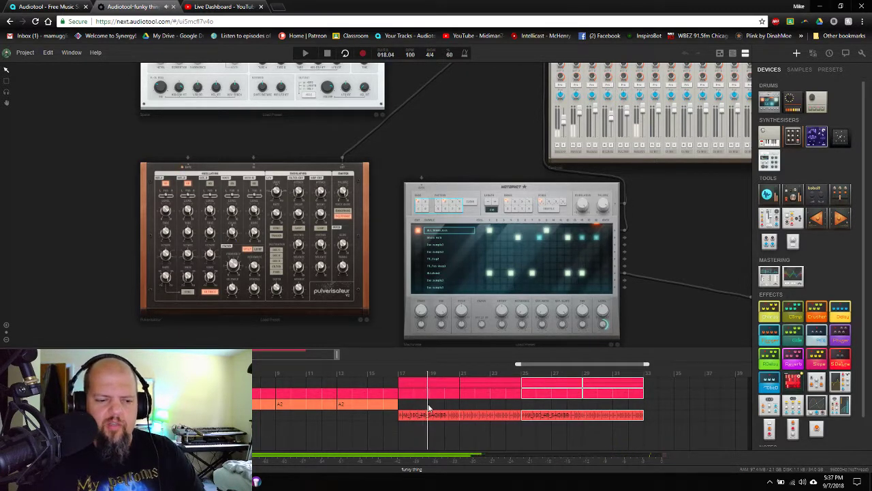
{"action": "scroll", "coordinate": [310, 352], "scroll_direction": "down", "scroll_amount": 2}
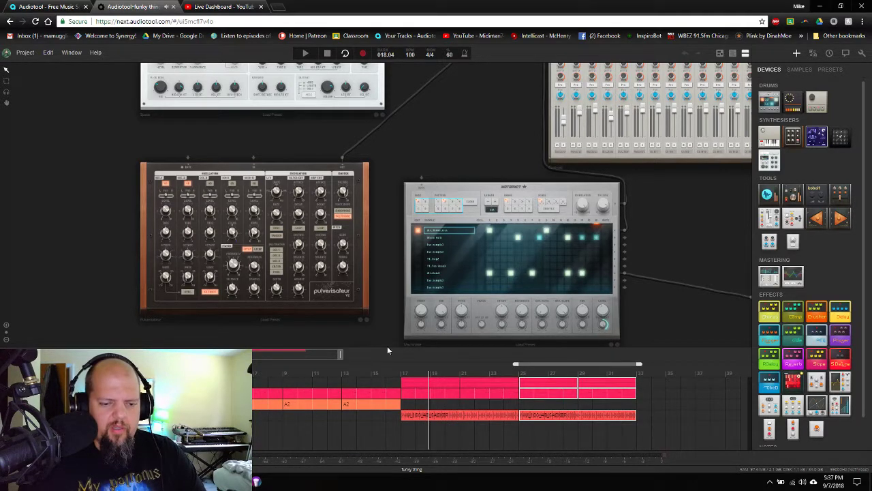
Loop the Pulverisateur's note region from bar 13 to bar 17 and play the track from bar 9
{"action": "left_click_drag", "start_coordinate": [388, 350], "coordinate": [384, 254]}
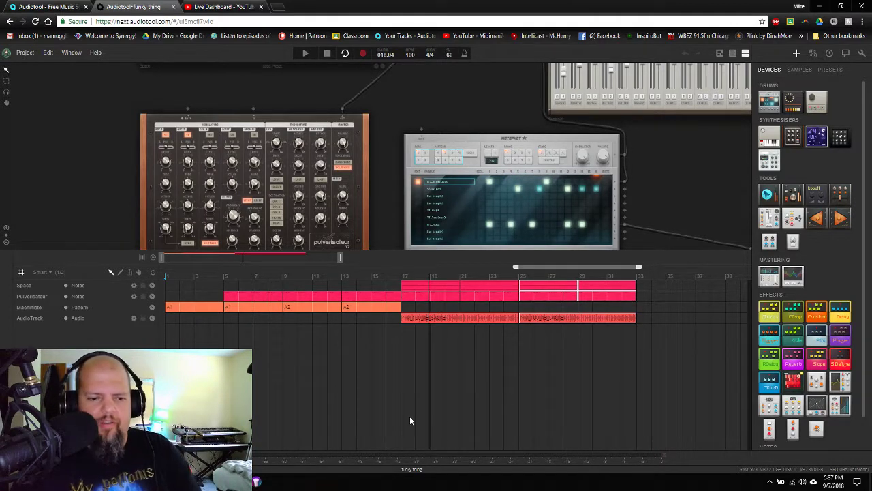
{"action": "right_click", "coordinate": [356, 300]}
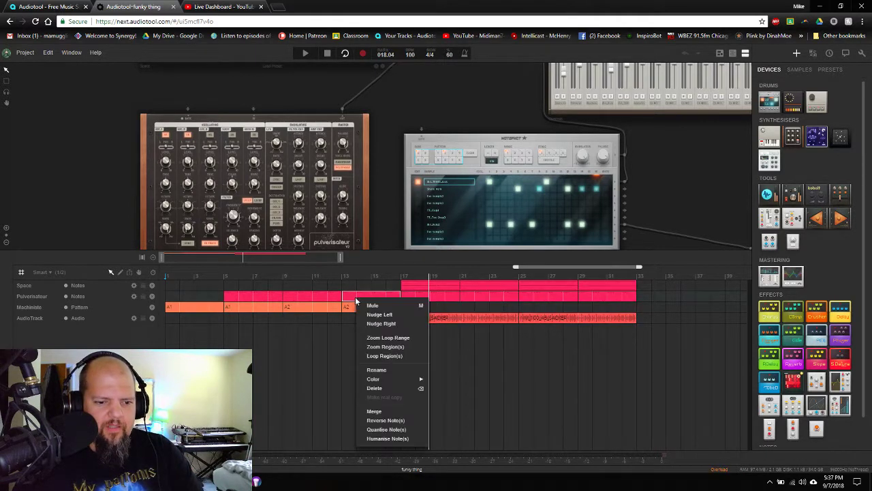
{"action": "left_click", "coordinate": [384, 355]}
{"action": "key", "text": "space"}
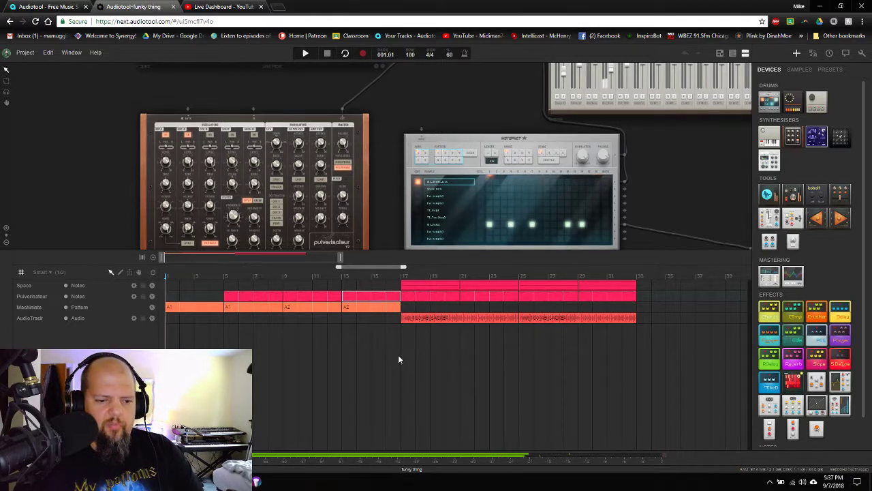
{"action": "left_click", "coordinate": [284, 276]}
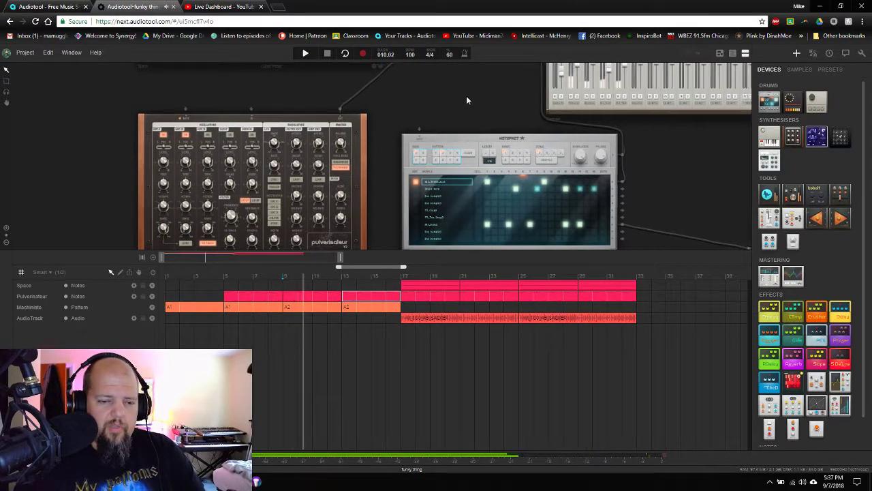
Solo the cable from the Pulverisateur's output to Centroid input #2
{"action": "left_click_drag", "start_coordinate": [467, 98], "coordinate": [387, 216]}
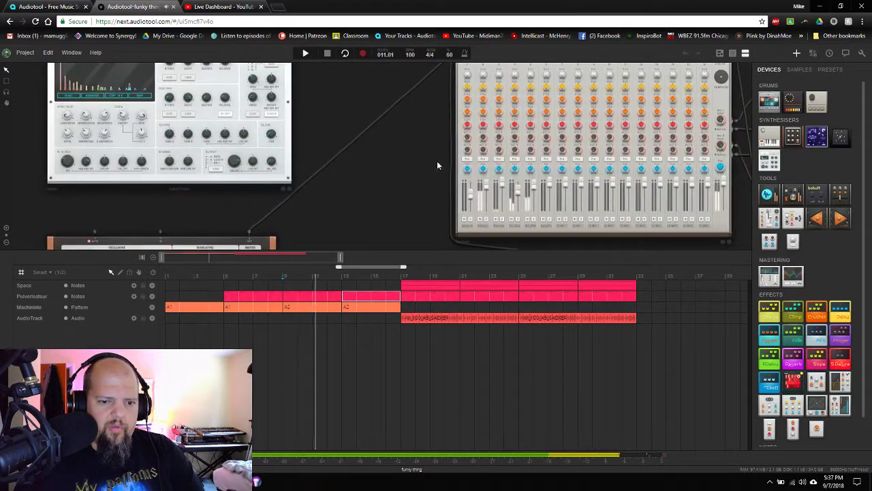
{"action": "left_click_drag", "start_coordinate": [437, 161], "coordinate": [391, 191]}
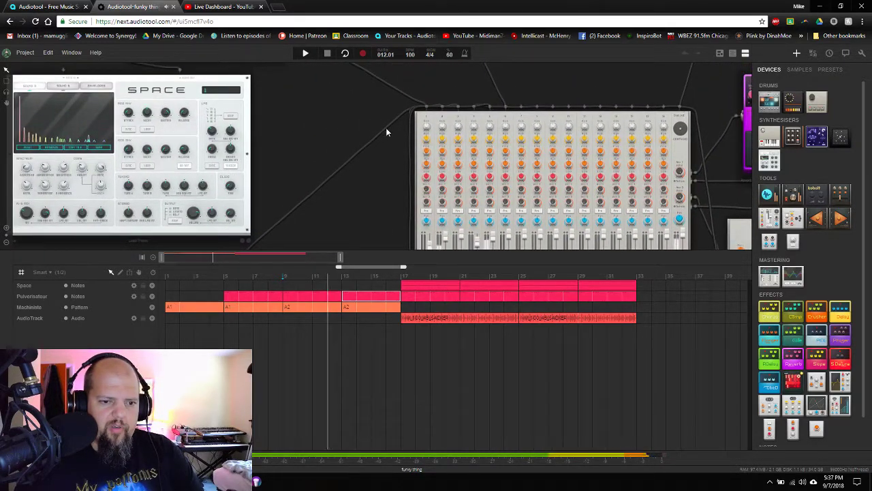
{"action": "left_click_drag", "start_coordinate": [386, 128], "coordinate": [484, 5]}
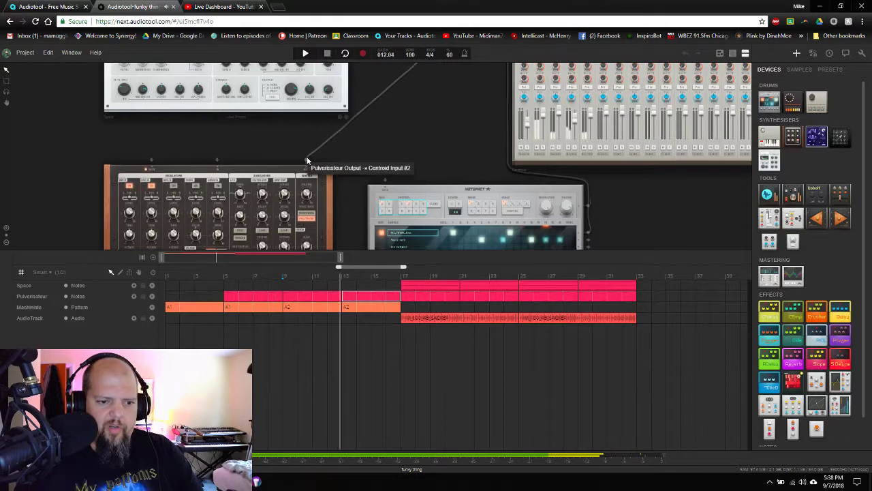
{"action": "right_click", "coordinate": [307, 162]}
{"action": "left_click", "coordinate": [344, 180]}
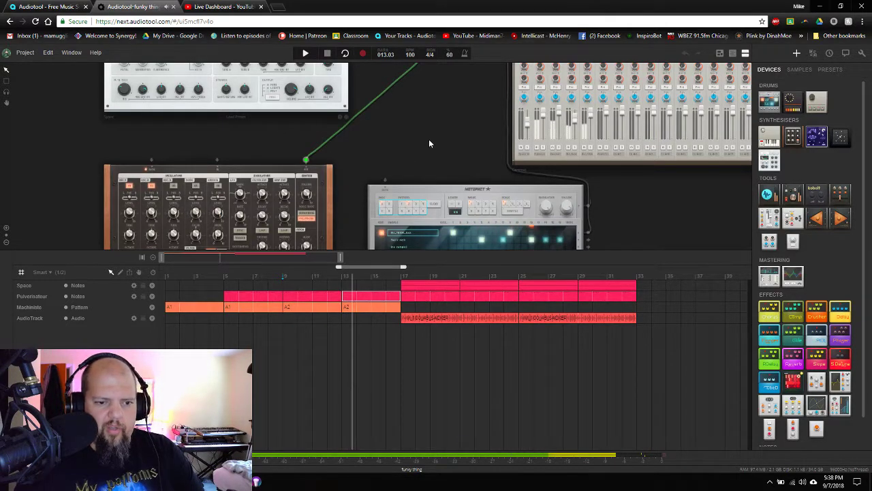
Shrink the timeline area to enlarge the device view, and adjust the Pulverisateur's filter cutoff frequency
{"action": "left_click_drag", "start_coordinate": [380, 161], "coordinate": [455, 102]}
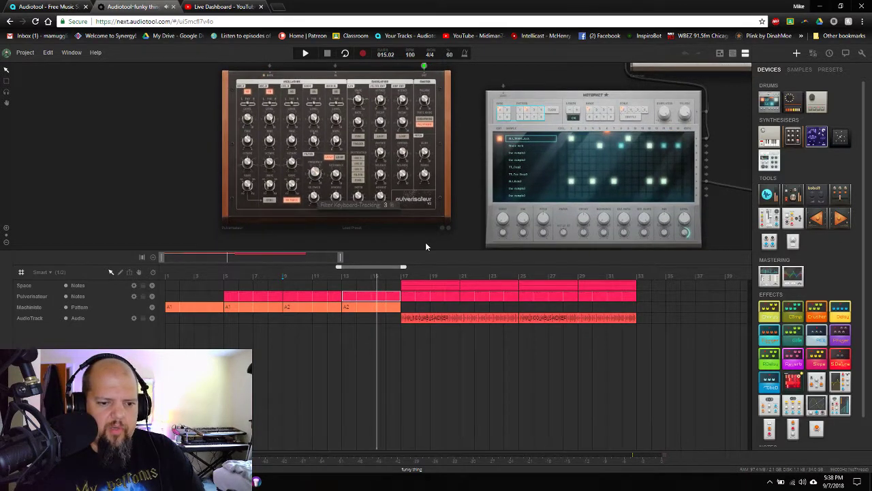
{"action": "left_click_drag", "start_coordinate": [425, 254], "coordinate": [426, 320]}
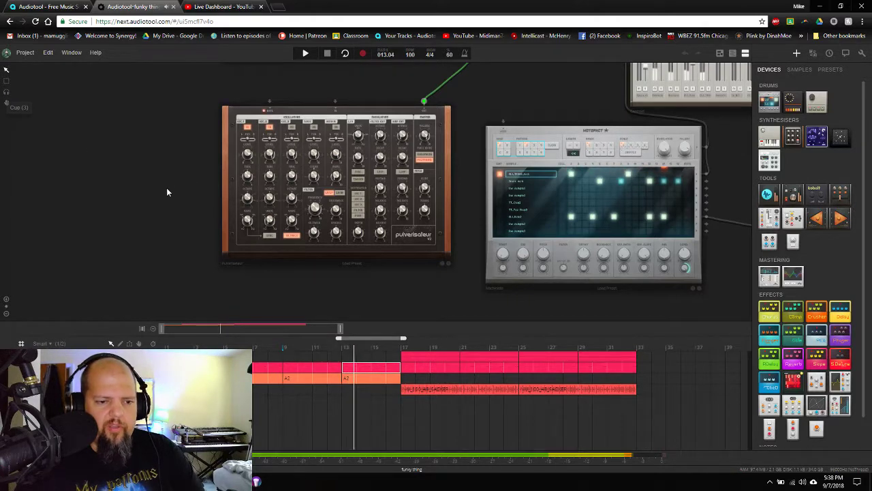
{"action": "scroll", "coordinate": [168, 197], "scroll_direction": "up", "scroll_amount": 2}
{"action": "scroll", "coordinate": [168, 197], "scroll_direction": "up", "scroll_amount": 2}
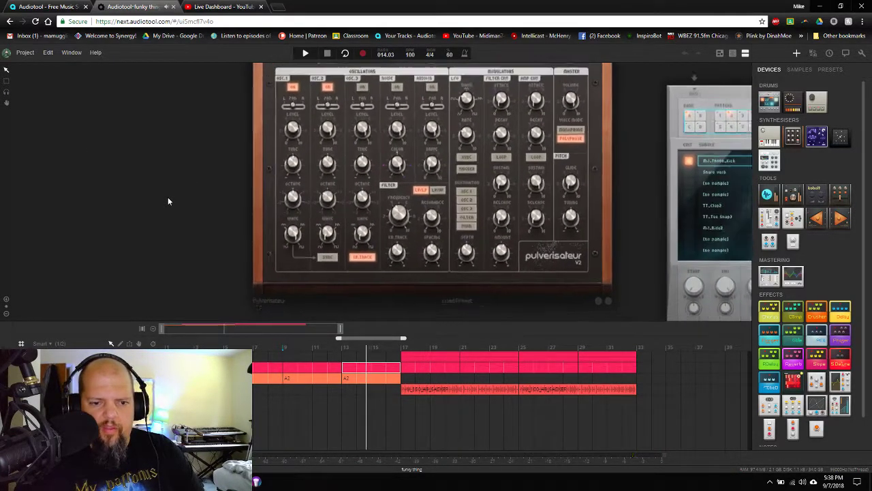
{"action": "scroll", "coordinate": [168, 197], "scroll_direction": "down", "scroll_amount": 1}
{"action": "left_click_drag", "start_coordinate": [168, 197], "coordinate": [149, 216]}
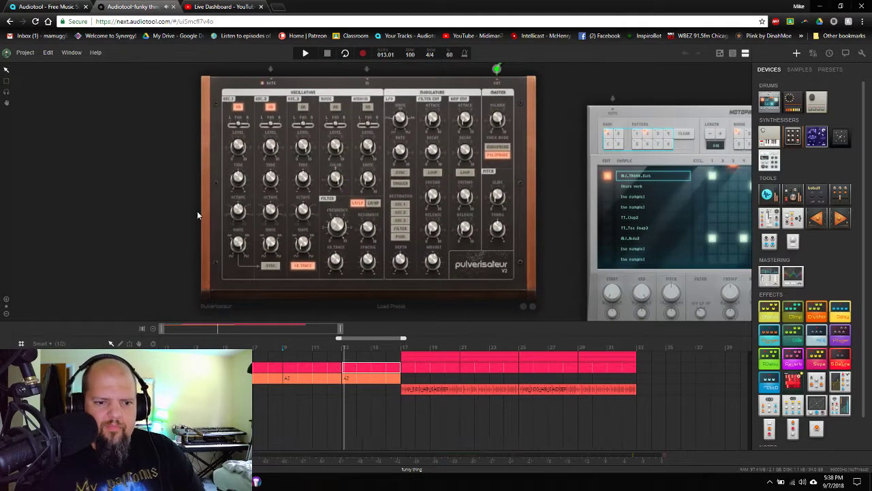
{"action": "scroll", "coordinate": [197, 210], "scroll_direction": "up", "scroll_amount": 2}
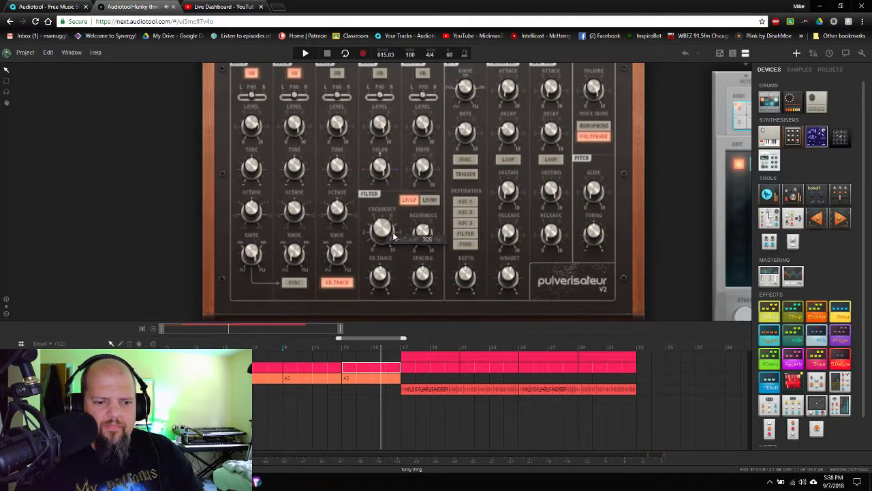
{"action": "mouse_move", "coordinate": [394, 245]}
{"action": "left_mouse_down"}
{"action": "mouse_move", "coordinate": [399, 261]}
{"action": "mouse_move", "coordinate": [390, 227]}
{"action": "mouse_move", "coordinate": [394, 254]}
{"action": "left_mouse_up"}
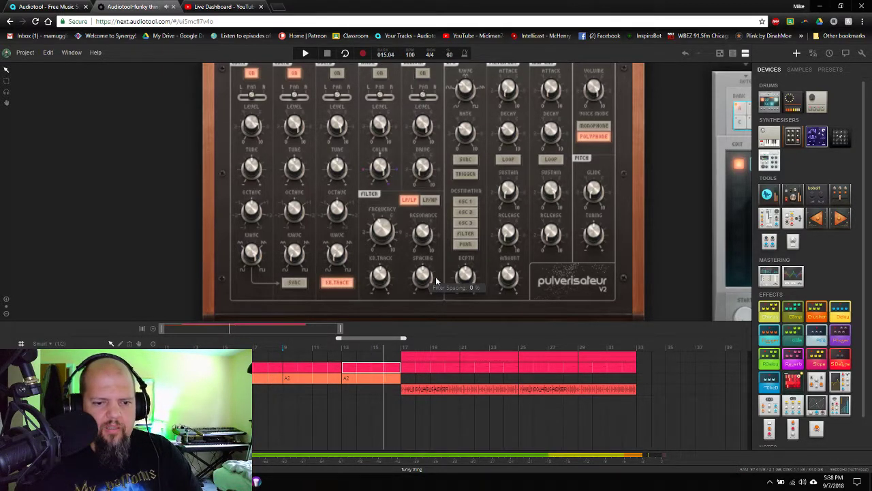
Route the Pulverisateur's LFO to the filter and set the LFO depth to 10%
{"action": "left_click", "coordinate": [466, 233]}
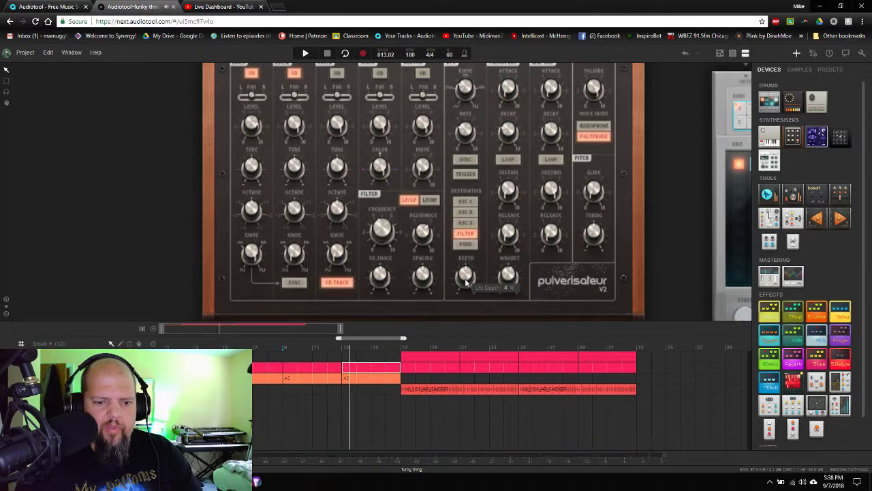
{"action": "left_click_drag", "start_coordinate": [467, 286], "coordinate": [466, 273]}
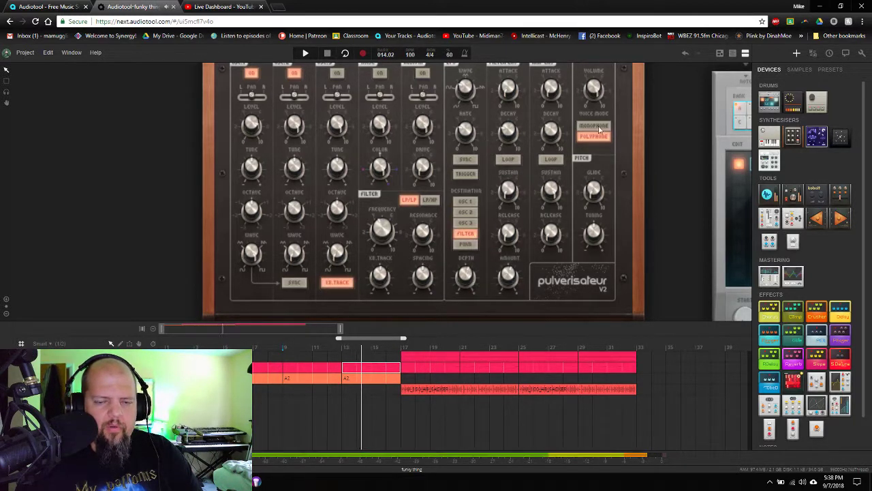
{"action": "scroll", "coordinate": [682, 121], "scroll_direction": "up", "scroll_amount": 2}
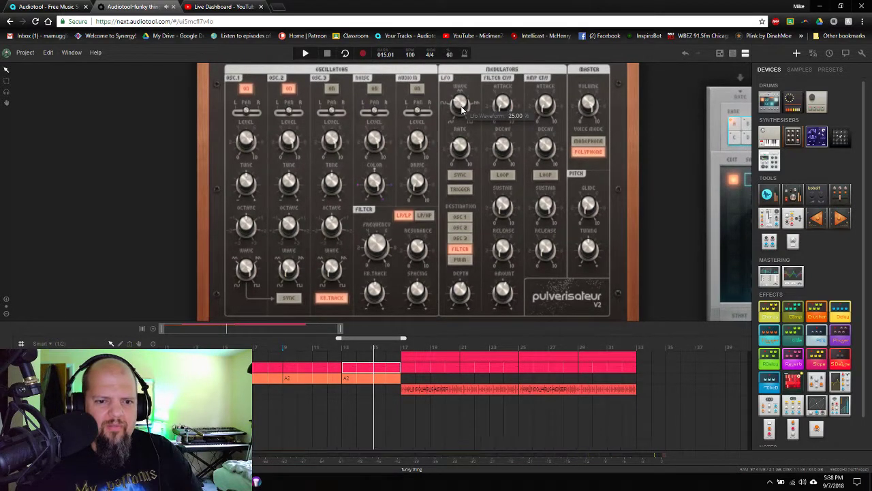
{"action": "mouse_move", "coordinate": [457, 147]}
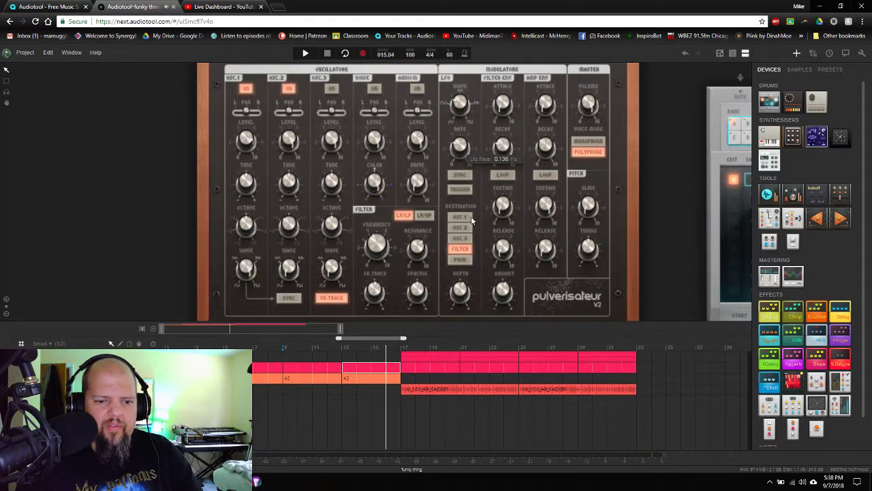
{"action": "mouse_move", "coordinate": [458, 295]}
{"action": "left_click_drag", "start_coordinate": [458, 295], "coordinate": [459, 302]}
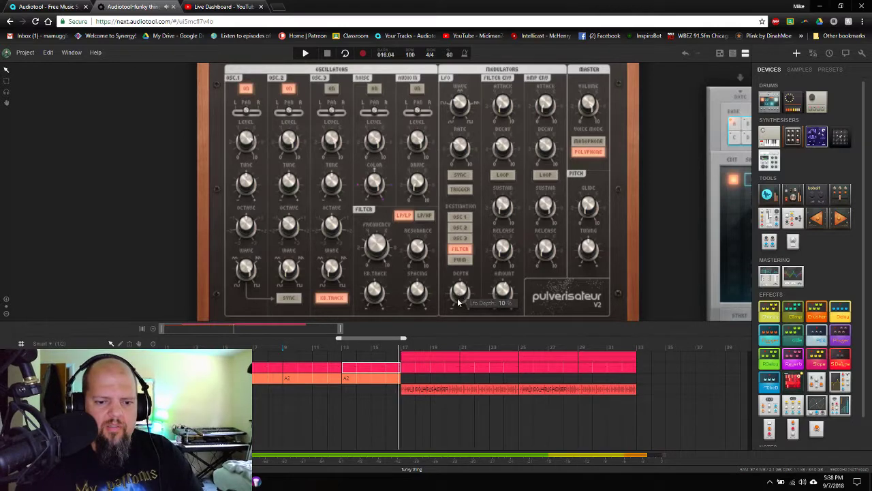
Turn on tempo sync for the Pulverisateur's LFO rate
{"action": "scroll", "coordinate": [462, 120], "scroll_direction": "up", "scroll_amount": 2}
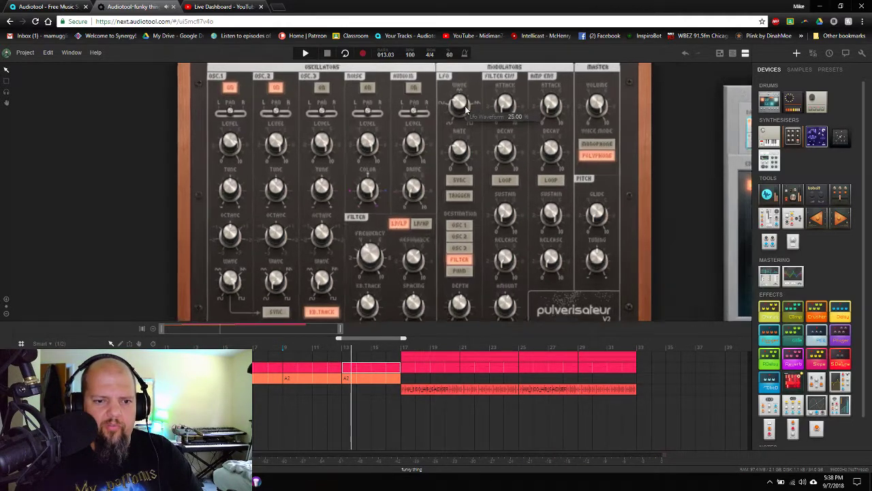
{"action": "mouse_move", "coordinate": [459, 121]}
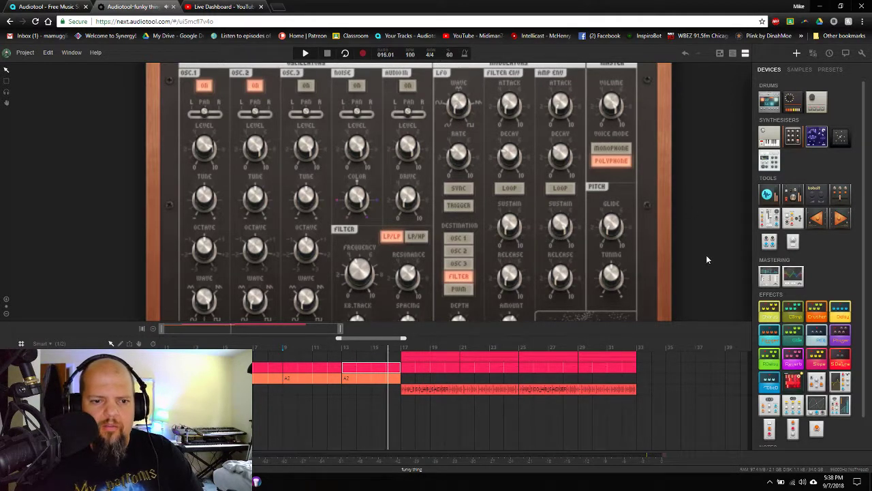
{"action": "left_click", "coordinate": [457, 193]}
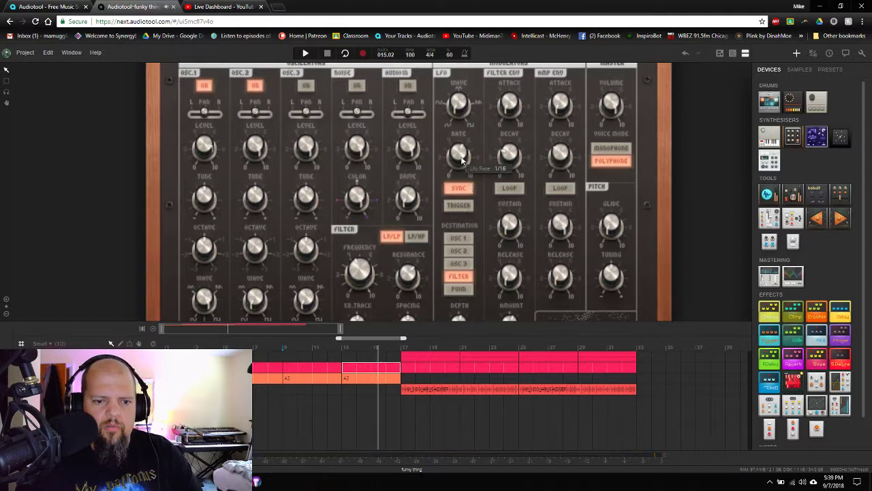
Raise the Pulverisateur's LFO depth and its filter resonance
{"action": "left_click_drag", "start_coordinate": [713, 226], "coordinate": [687, 206]}
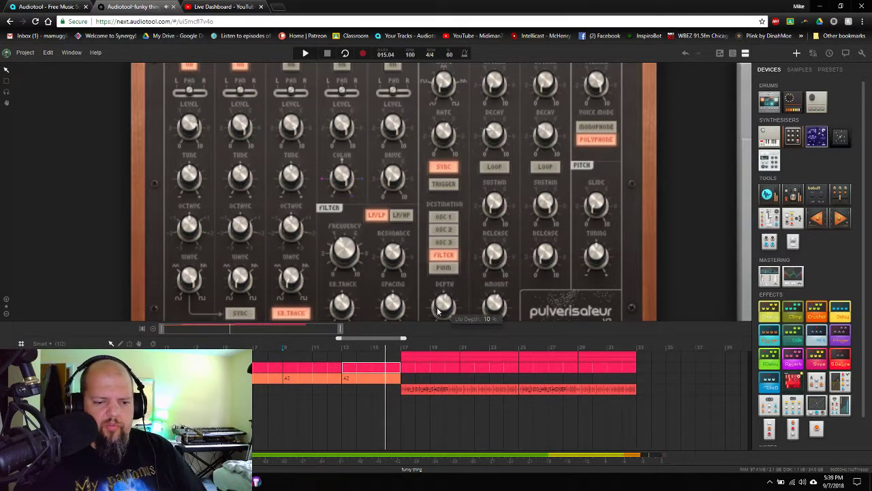
{"action": "left_click_drag", "start_coordinate": [447, 315], "coordinate": [449, 300]}
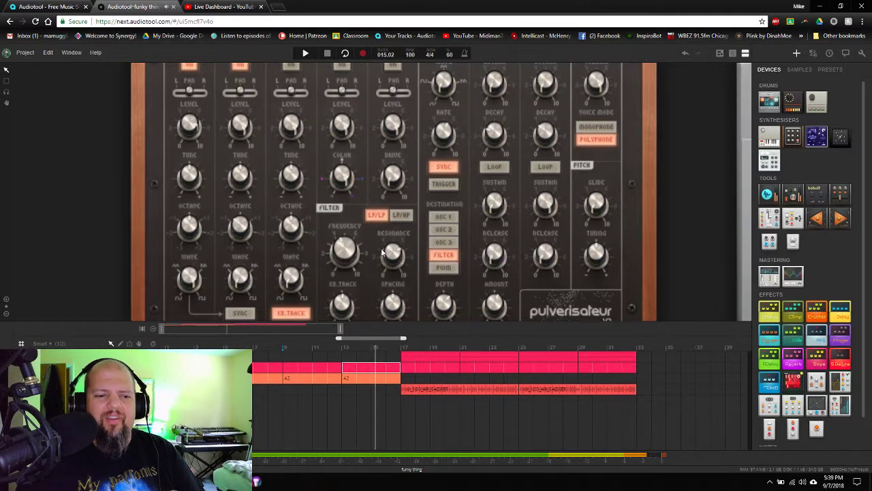
{"action": "left_click_drag", "start_coordinate": [393, 251], "coordinate": [400, 235]}
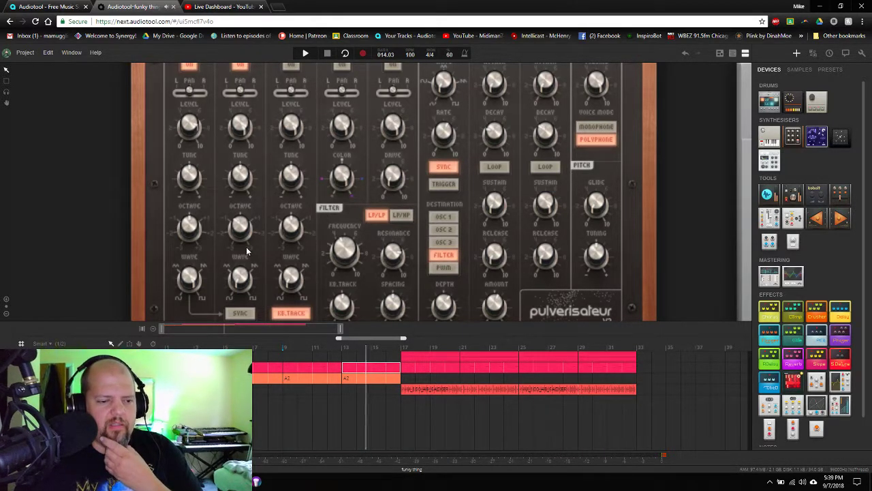
{"action": "scroll", "coordinate": [226, 239], "scroll_direction": "down", "scroll_amount": 3}
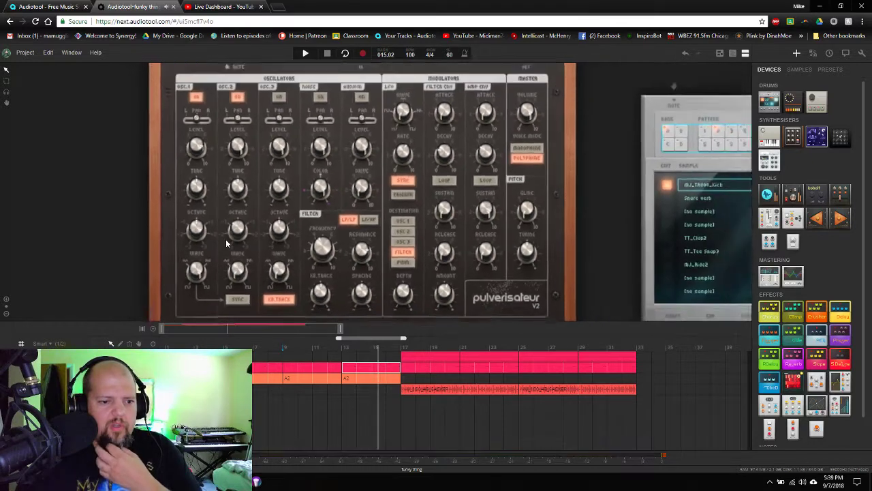
{"action": "right_click", "coordinate": [180, 191]}
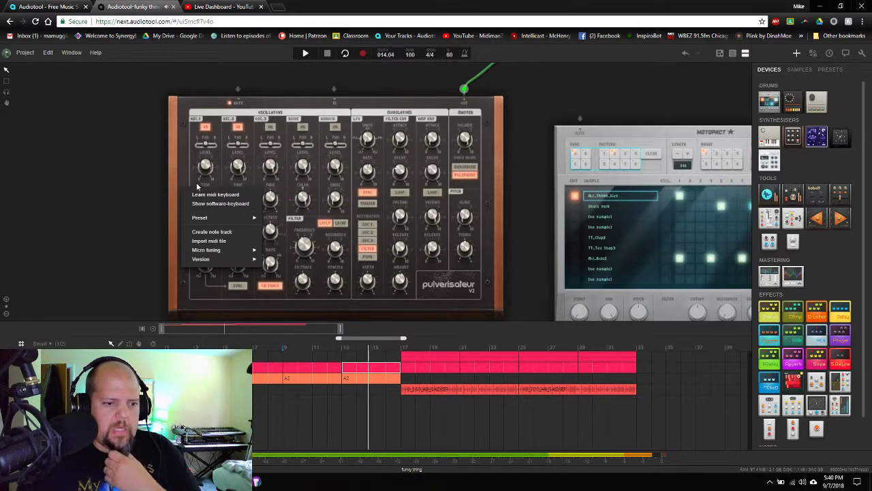
{"action": "left_click", "coordinate": [186, 170]}
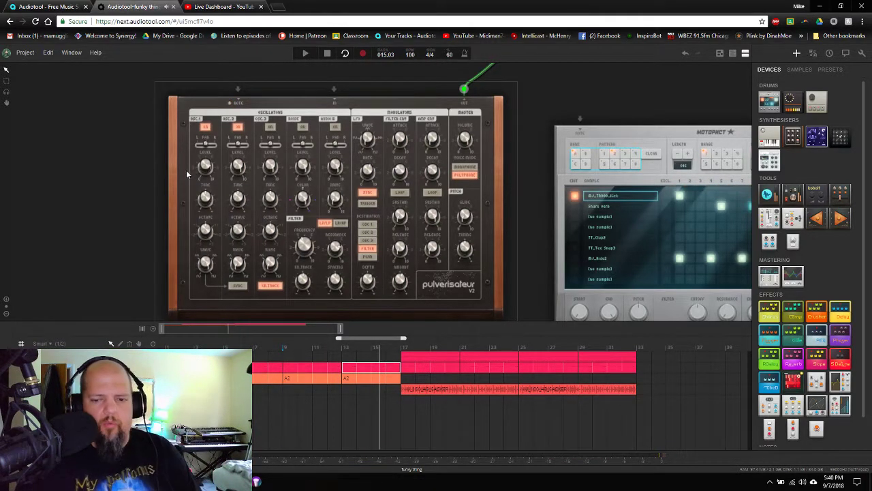
Remove the solo from the cable between the Pulverisateur's output and the Centroid mixer
{"action": "scroll", "coordinate": [518, 195], "scroll_direction": "down", "scroll_amount": 5}
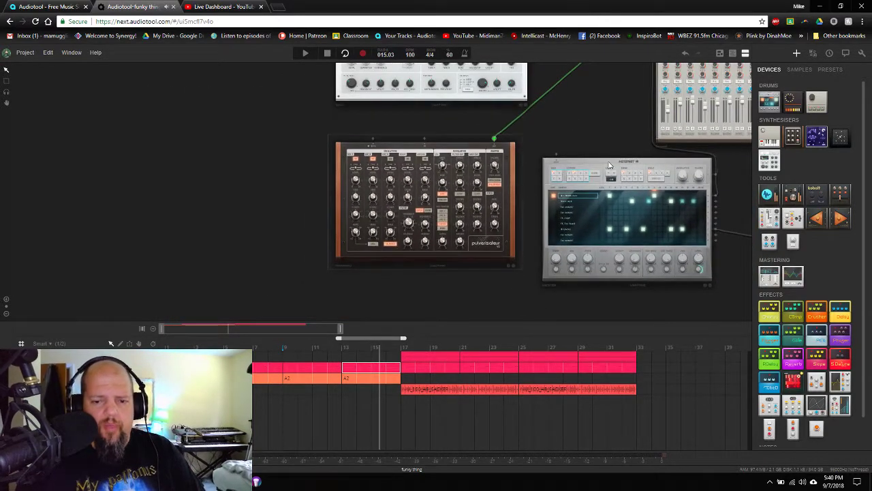
{"action": "left_click_drag", "start_coordinate": [488, 137], "coordinate": [372, 186]}
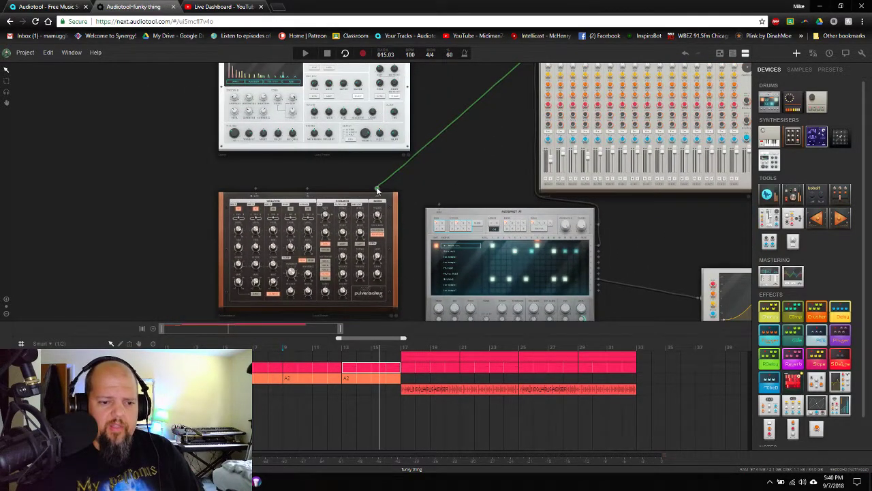
{"action": "right_click", "coordinate": [378, 190]}
{"action": "left_click", "coordinate": [389, 208]}
{"action": "left_click_drag", "start_coordinate": [480, 168], "coordinate": [429, 216]}
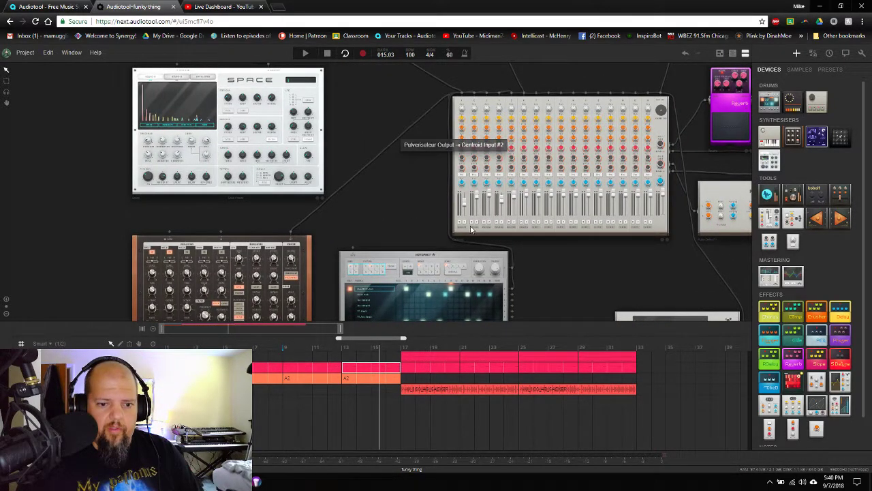
Add a second Pulverisateur synthesizer to the left of the existing one
{"action": "left_click_drag", "start_coordinate": [439, 250], "coordinate": [762, 185]}
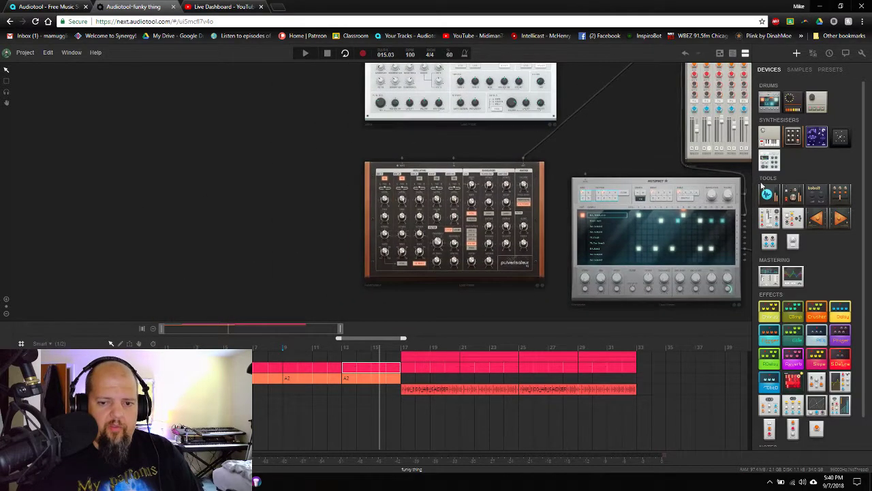
{"action": "left_click_drag", "start_coordinate": [795, 139], "coordinate": [315, 202]}
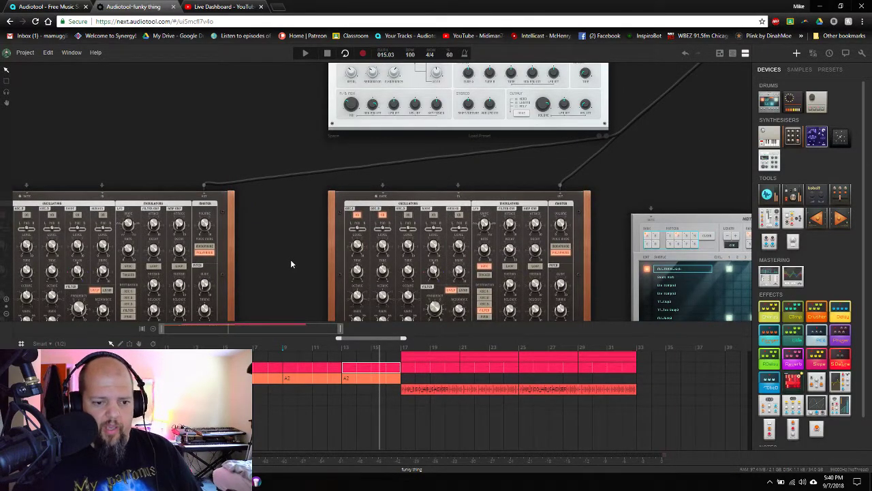
{"action": "left_click_drag", "start_coordinate": [290, 259], "coordinate": [439, 189]}
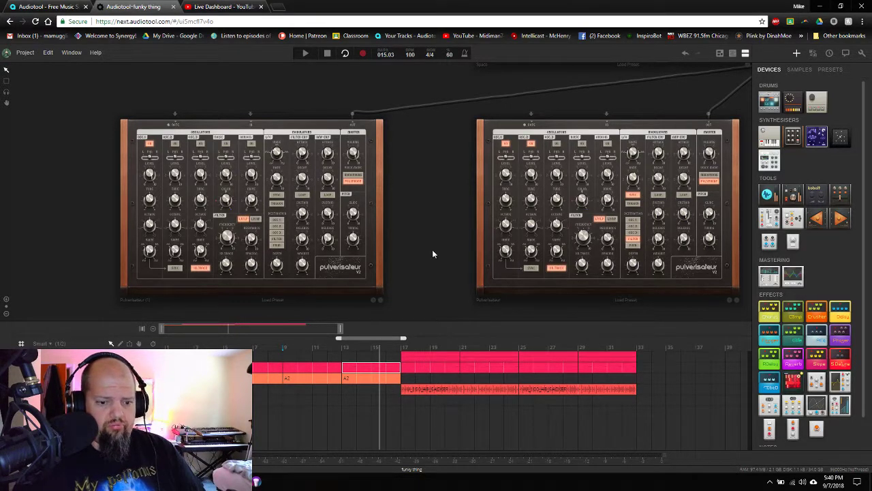
{"action": "left_click_drag", "start_coordinate": [432, 253], "coordinate": [463, 228]}
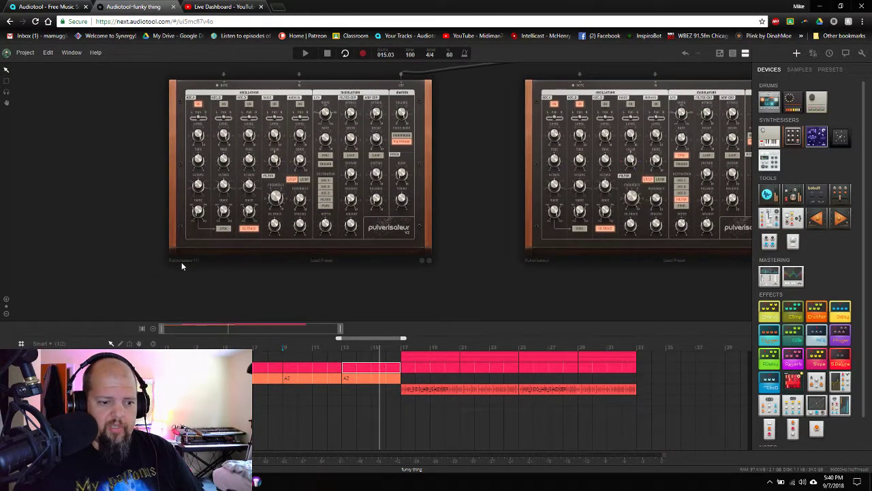
Rename the newly added Pulverisateur "real bass" and the original Pulverisateur "S&H lead"
{"action": "type", "text": "real bass"}
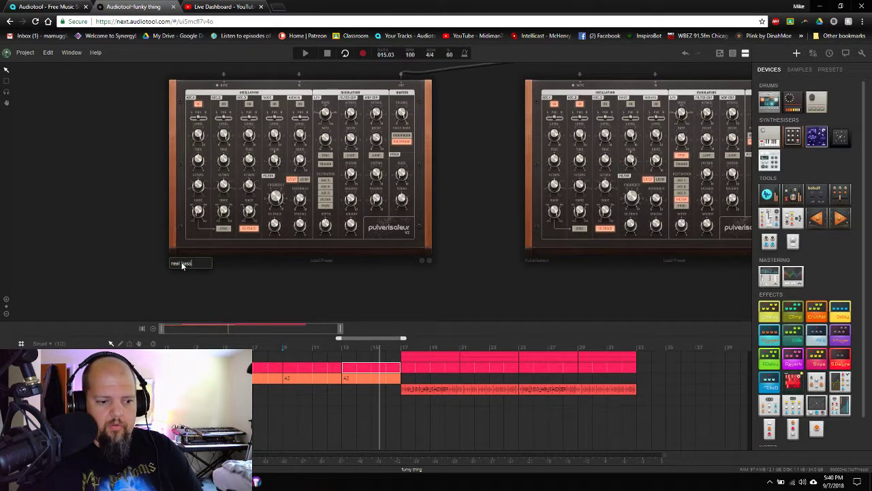
{"action": "key", "text": "Return"}
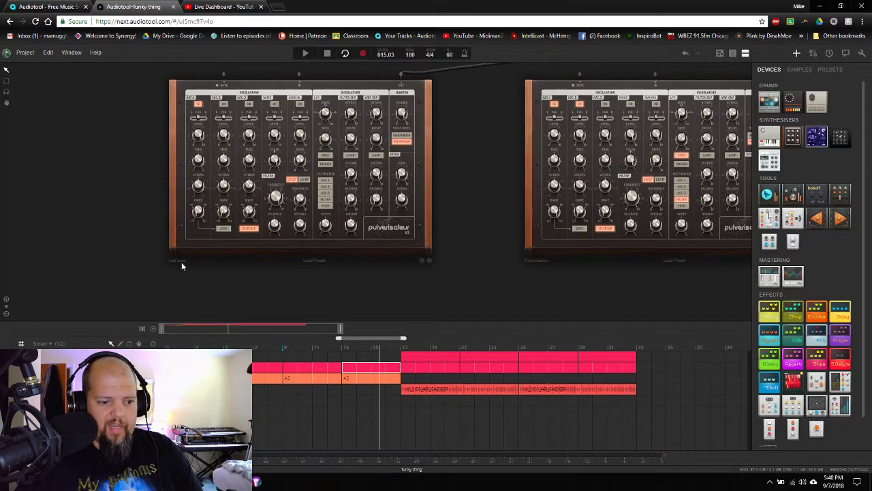
{"action": "left_click", "coordinate": [540, 263]}
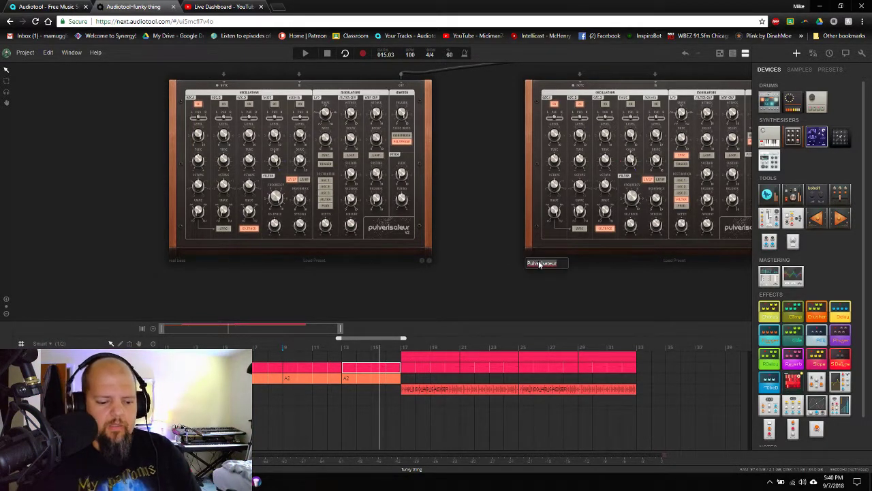
{"action": "type", "text": "s"}
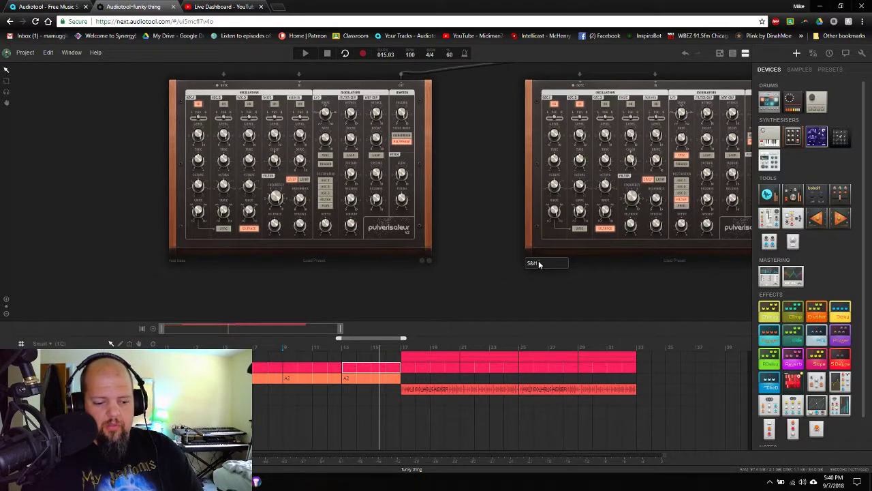
{"action": "key", "text": "Return"}
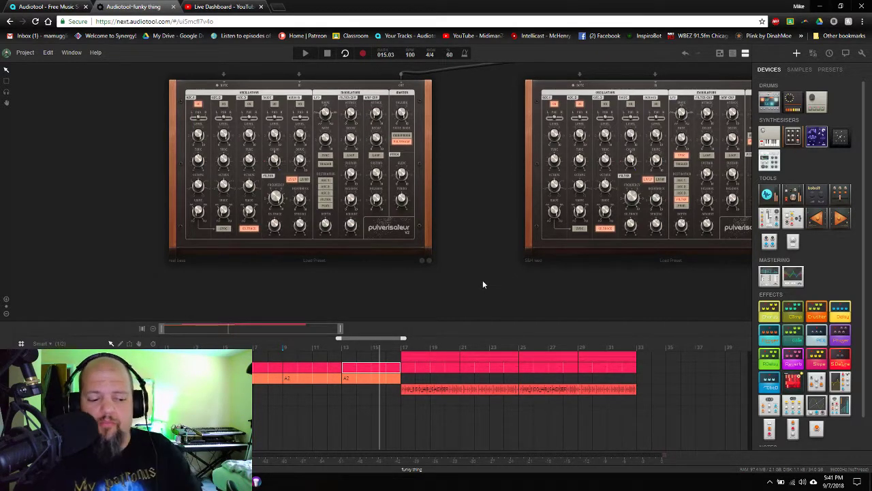
Copy all the S&H lead's note regions up to bar 33 onto a new track below the audio track
{"action": "left_click_drag", "start_coordinate": [591, 287], "coordinate": [447, 298]}
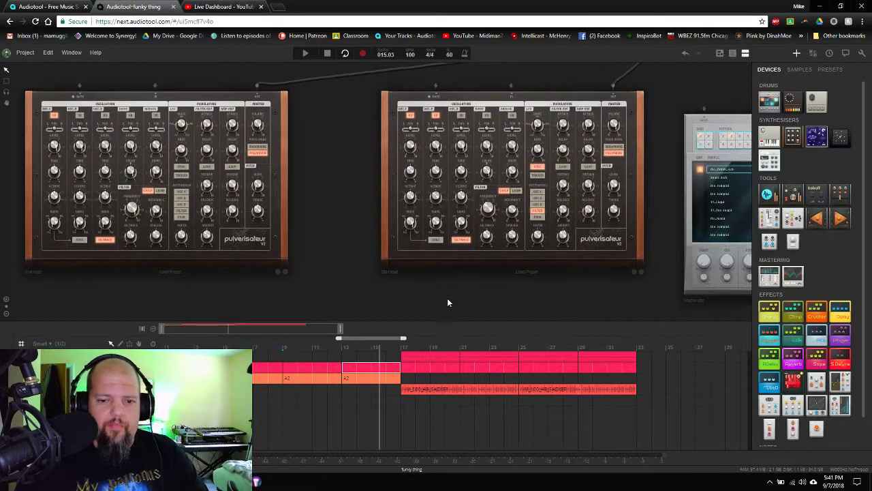
{"action": "left_click_drag", "start_coordinate": [635, 304], "coordinate": [554, 303]}
{"action": "scroll", "coordinate": [558, 290], "scroll_direction": "up", "scroll_amount": 2}
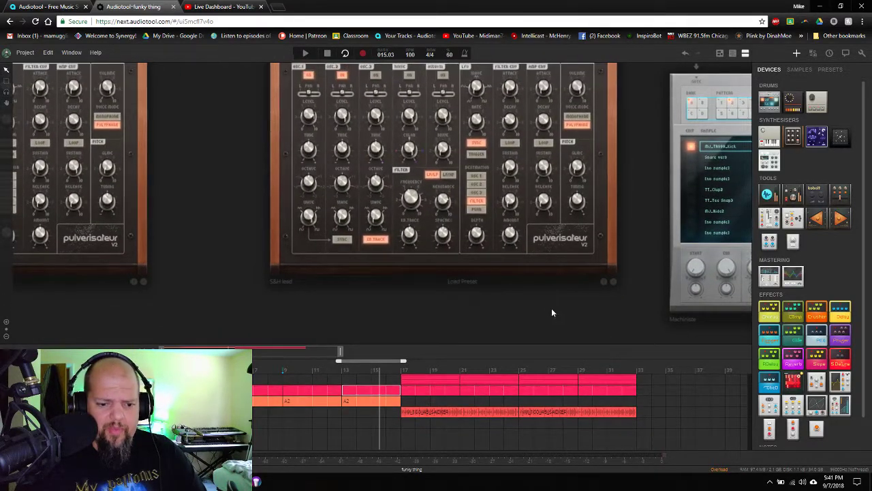
{"action": "left_click_drag", "start_coordinate": [551, 308], "coordinate": [577, 318]}
{"action": "left_click_drag", "start_coordinate": [507, 316], "coordinate": [520, 298]}
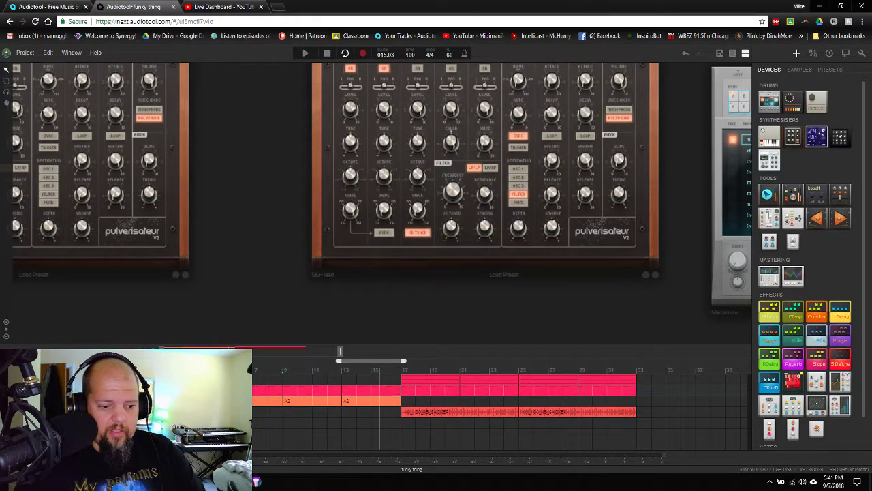
{"action": "left_click_drag", "start_coordinate": [254, 392], "coordinate": [637, 393]}
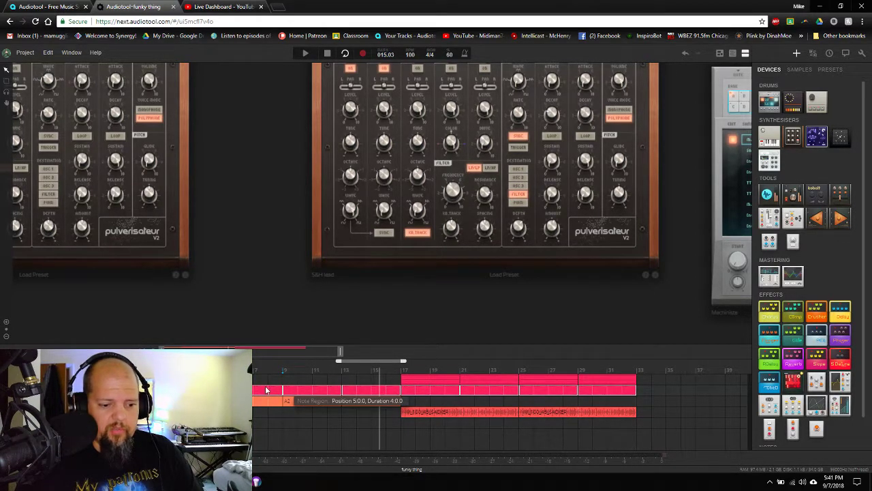
{"action": "left_click_drag", "start_coordinate": [266, 390], "coordinate": [266, 432]}
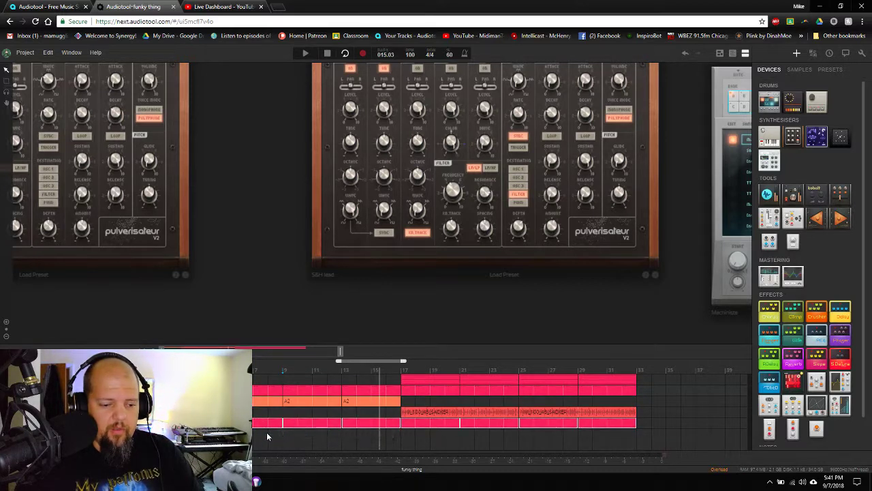
Set the color of the copied note regions to Ocean
{"action": "right_click", "coordinate": [260, 425]}
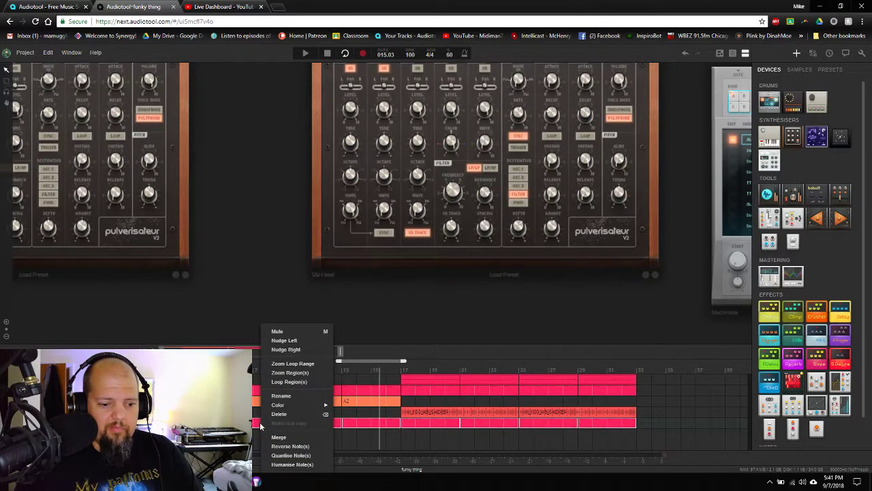
{"action": "key", "text": "Escape"}
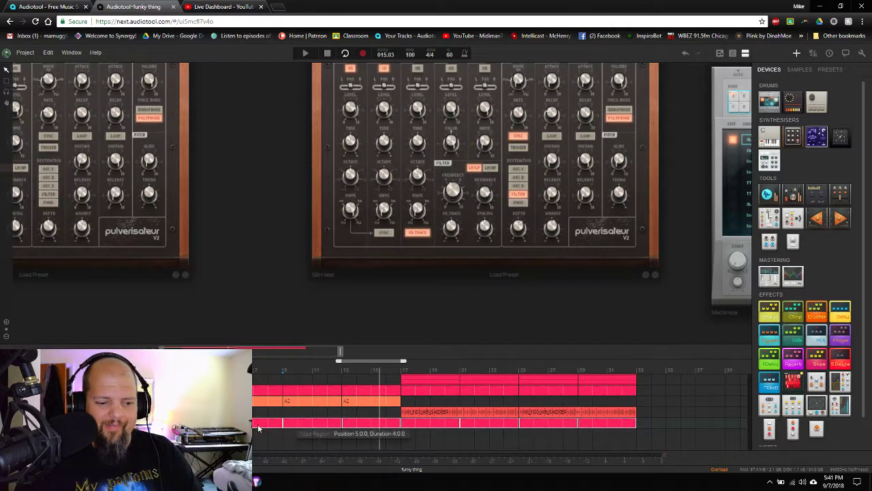
{"action": "right_click", "coordinate": [269, 425]}
{"action": "mouse_move", "coordinate": [294, 405]}
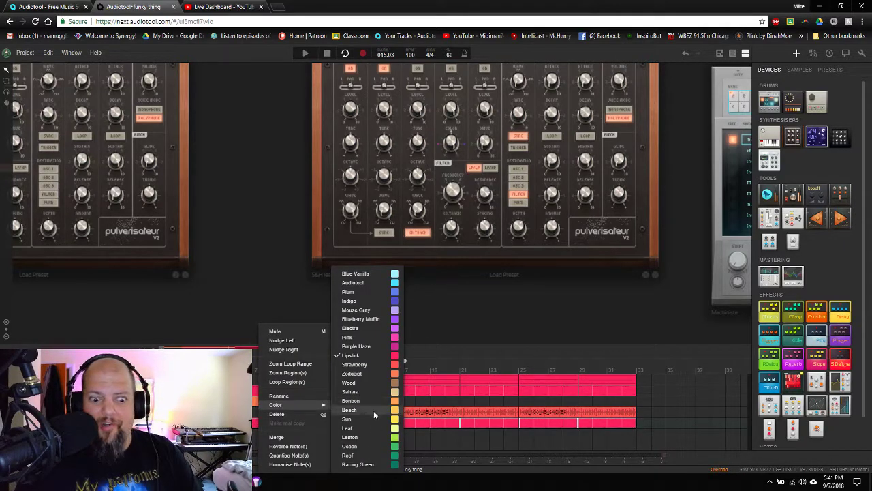
{"action": "left_click", "coordinate": [373, 445]}
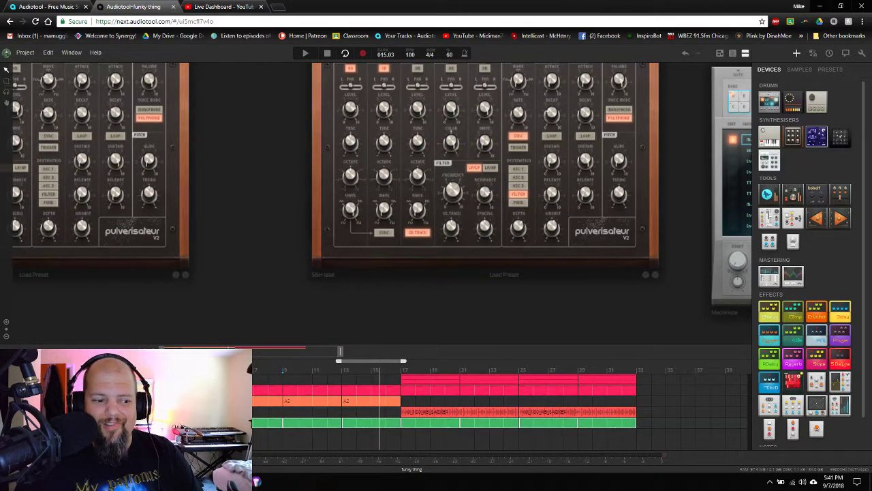
Play the arrangement from bar 5 to hear both Pulverisateur parts
{"action": "scroll", "coordinate": [375, 184], "scroll_direction": "down", "scroll_amount": 3}
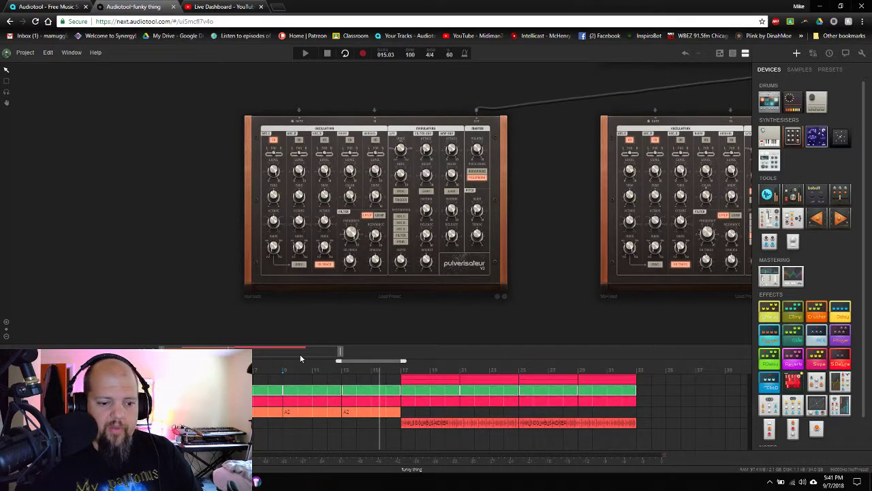
{"action": "scroll", "coordinate": [300, 354], "scroll_direction": "down", "scroll_amount": 3}
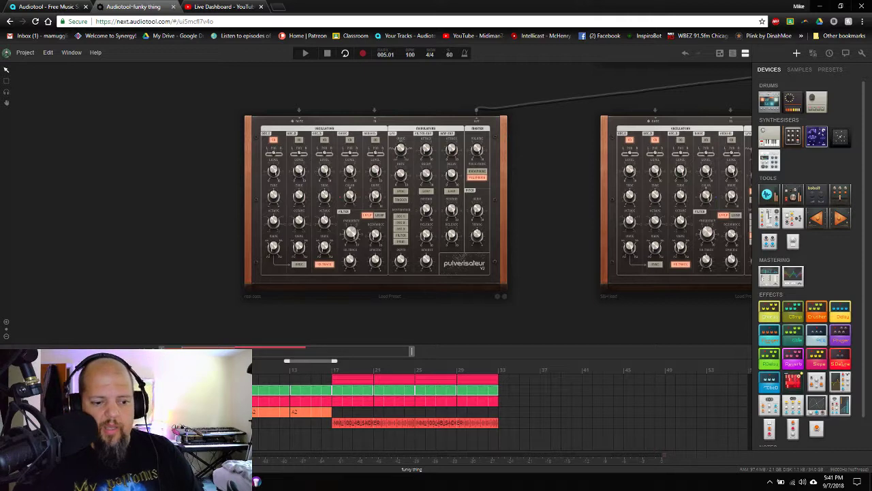
{"action": "key", "text": "space"}
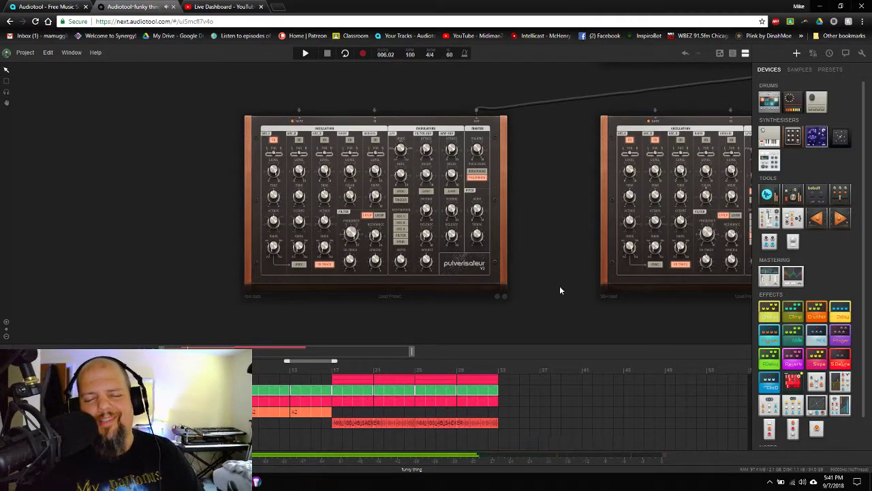
Adjust oscillator 1's octave and the filter cutoff frequency on the S&H lead Pulverisateur during playback
{"action": "left_click_drag", "start_coordinate": [559, 286], "coordinate": [233, 282]}
{"action": "scroll", "coordinate": [207, 222], "scroll_direction": "up", "scroll_amount": 3}
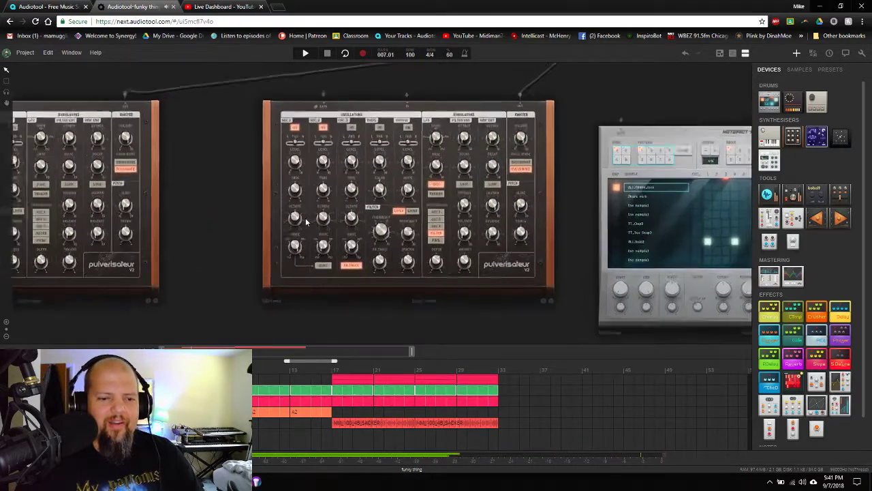
{"action": "scroll", "coordinate": [311, 208], "scroll_direction": "up", "scroll_amount": 4}
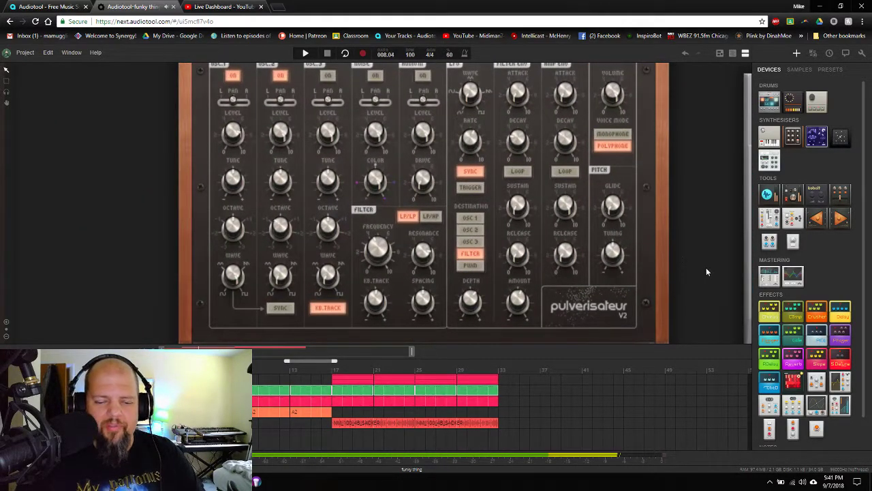
{"action": "left_click_drag", "start_coordinate": [706, 267], "coordinate": [665, 257]}
{"action": "scroll", "coordinate": [634, 274], "scroll_direction": "down", "scroll_amount": 3}
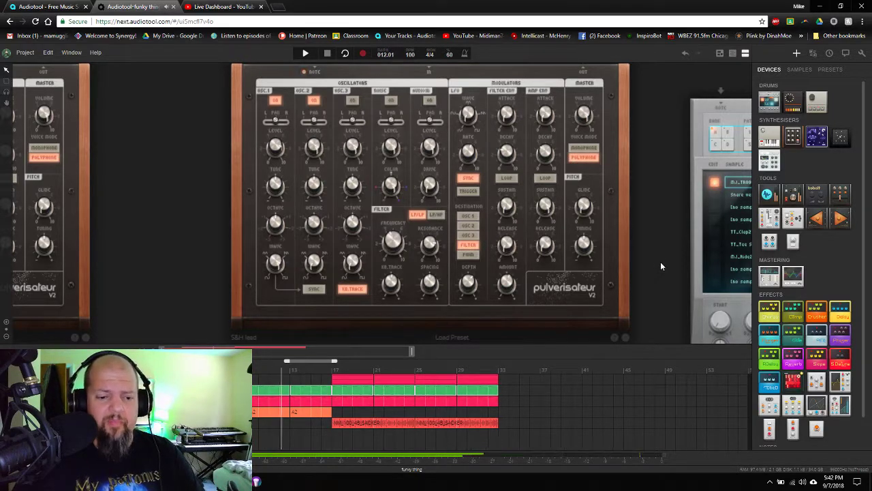
{"action": "scroll", "coordinate": [662, 234], "scroll_direction": "down", "scroll_amount": 3}
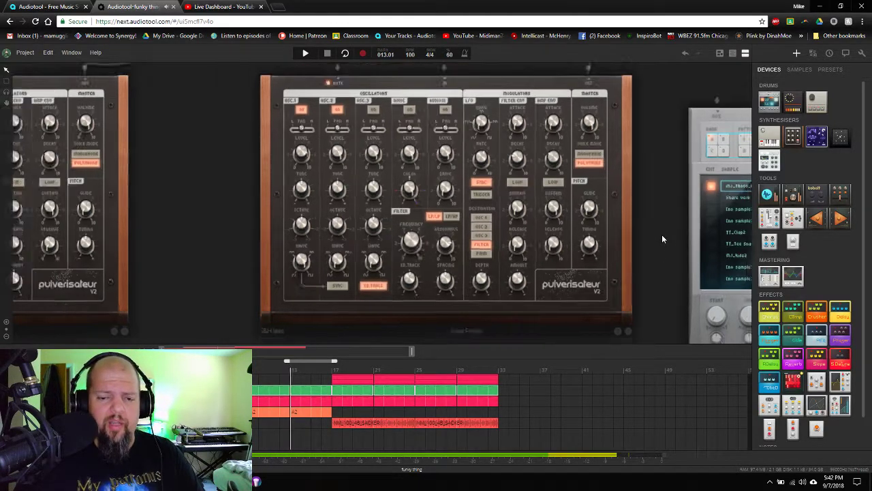
{"action": "scroll", "coordinate": [661, 238], "scroll_direction": "up", "scroll_amount": 4}
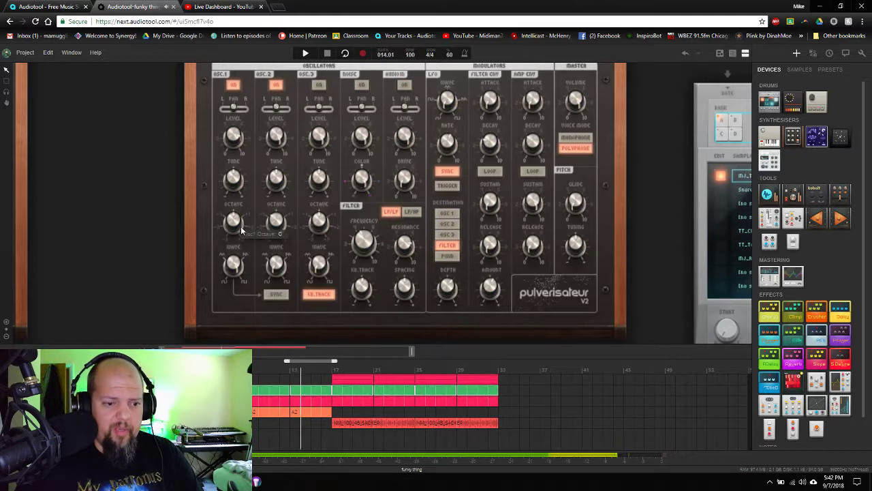
{"action": "left_click_drag", "start_coordinate": [233, 229], "coordinate": [237, 216]}
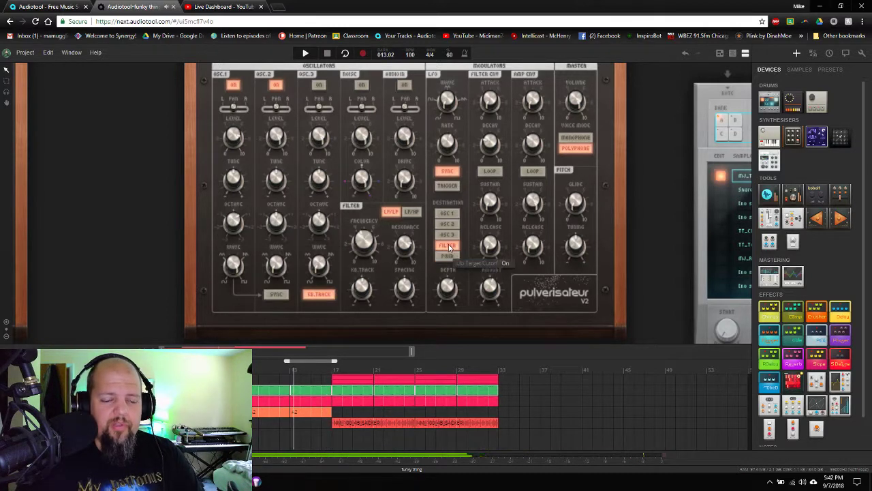
{"action": "left_click_drag", "start_coordinate": [668, 216], "coordinate": [647, 222]}
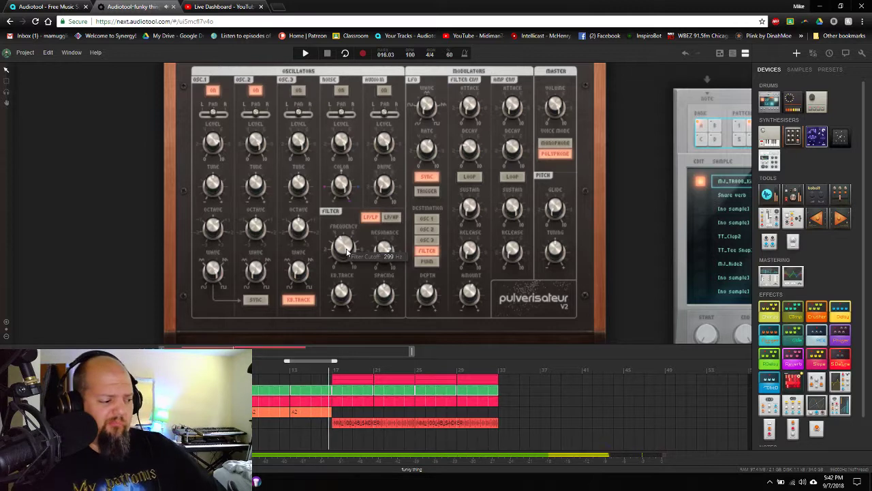
{"action": "left_click_drag", "start_coordinate": [347, 252], "coordinate": [342, 274]}
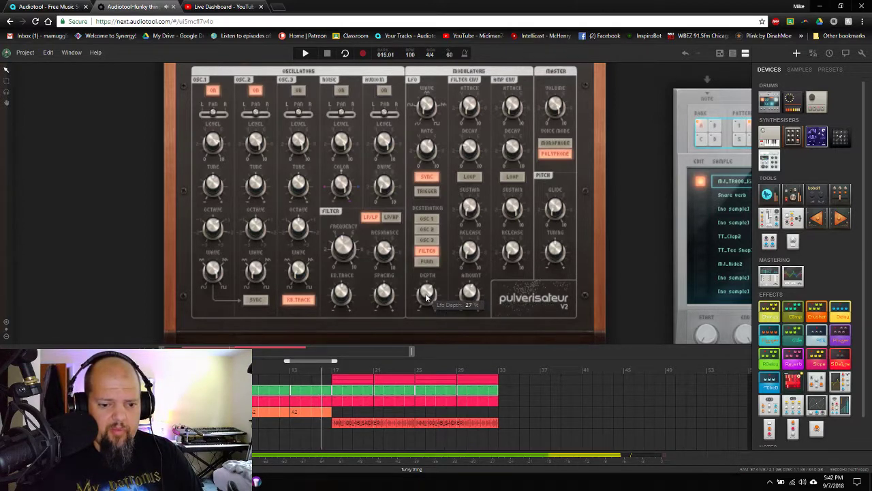
Lower and raise the S&H lead's LFO depth to find the right amount, and reduce its filter resonance
{"action": "left_click_drag", "start_coordinate": [426, 298], "coordinate": [429, 306]}
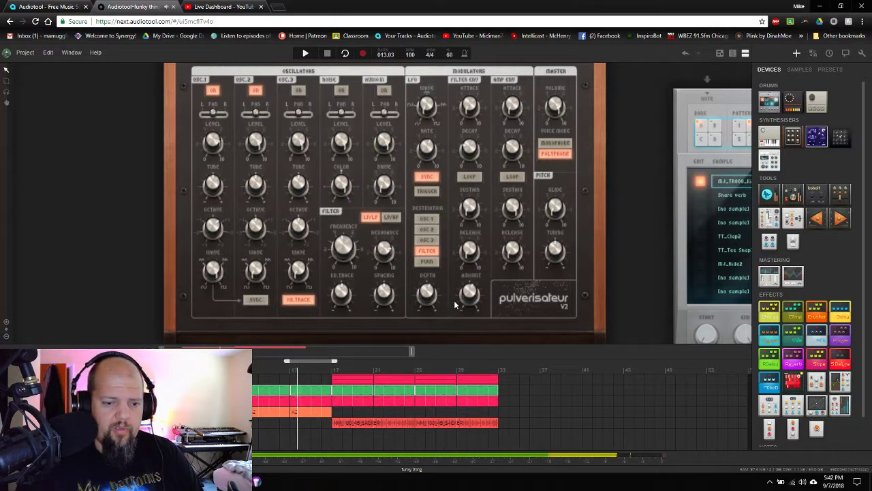
{"action": "mouse_move", "coordinate": [430, 304]}
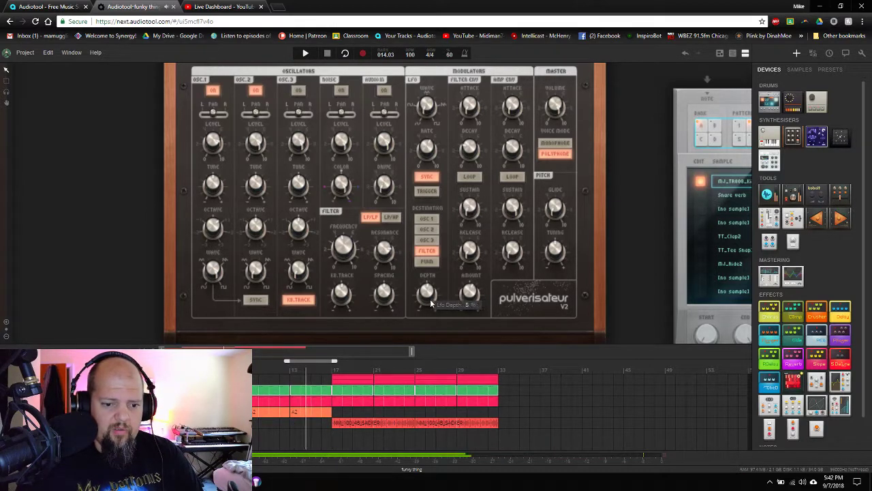
{"action": "left_click_drag", "start_coordinate": [425, 298], "coordinate": [436, 263]}
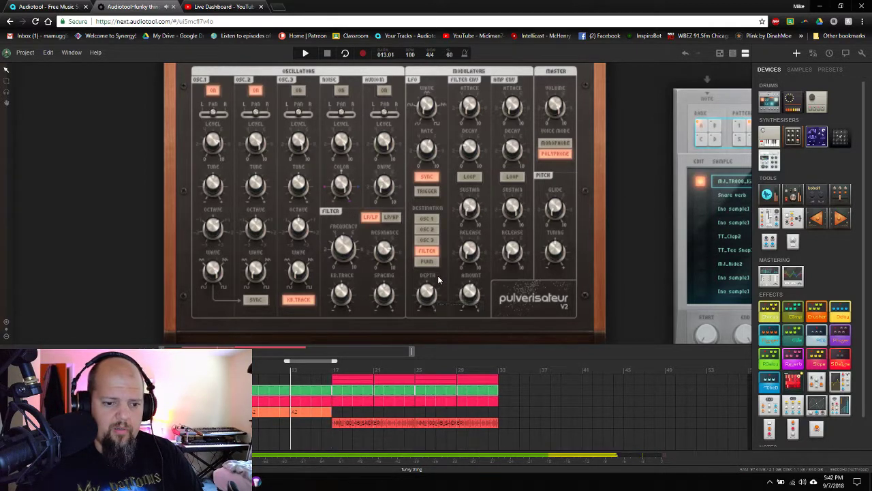
{"action": "mouse_move", "coordinate": [392, 256]}
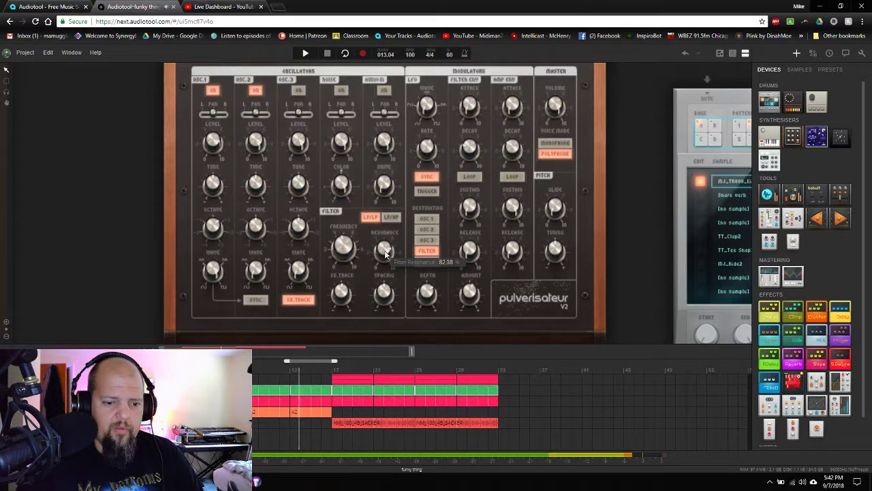
{"action": "left_click_drag", "start_coordinate": [385, 250], "coordinate": [385, 278]}
{"action": "mouse_move", "coordinate": [349, 251]}
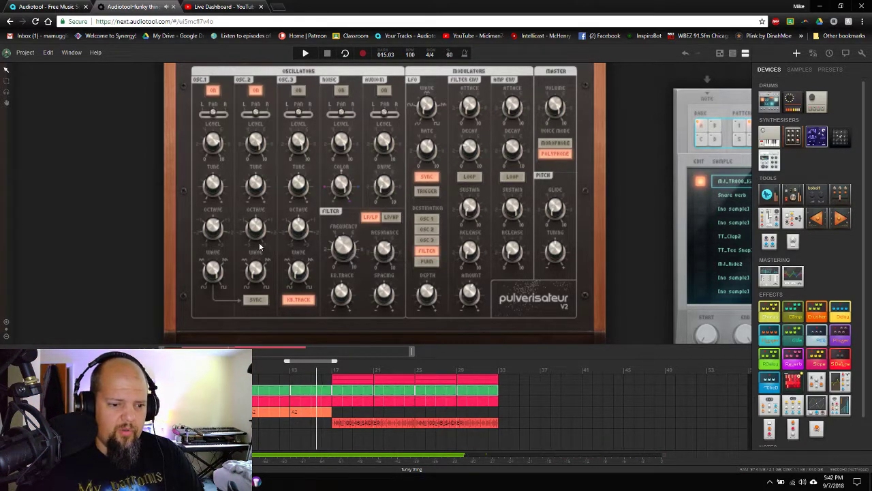
Adjust the oscillator waveforms on the S&H lead Pulverisateur
{"action": "scroll", "coordinate": [223, 254], "scroll_direction": "up", "scroll_amount": 1}
{"action": "mouse_move", "coordinate": [262, 270]}
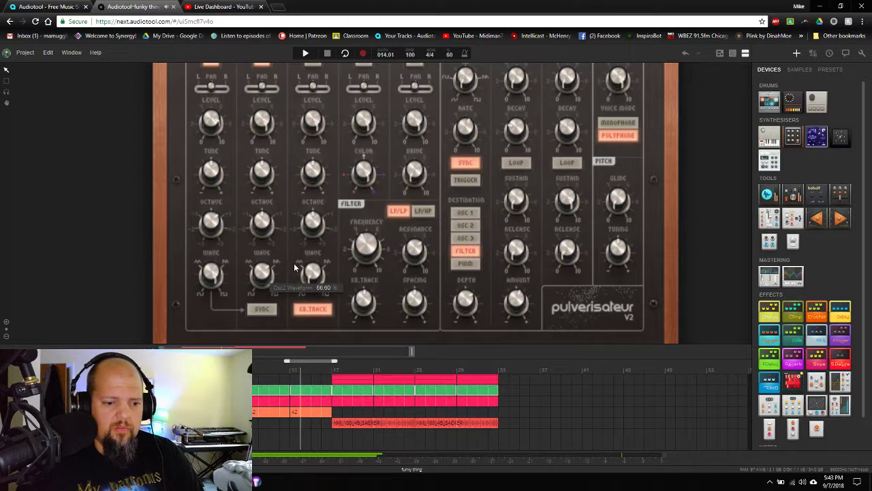
{"action": "scroll", "coordinate": [265, 273], "scroll_direction": "down", "scroll_amount": 1}
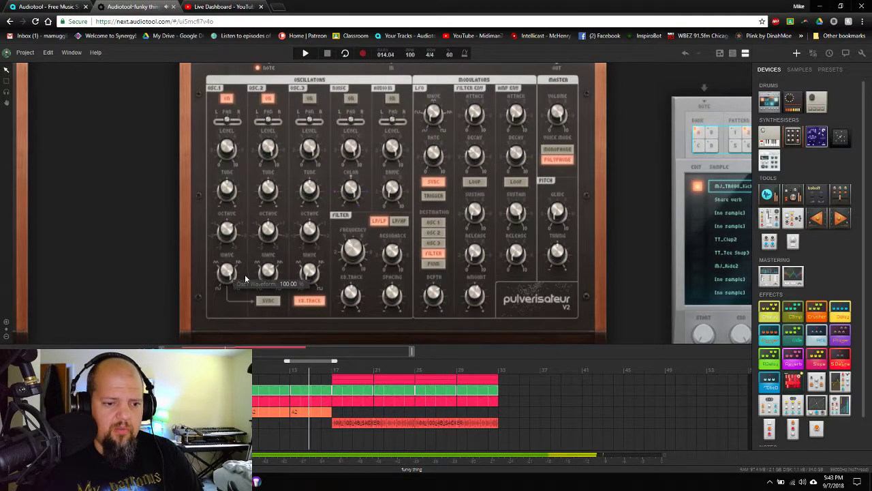
{"action": "left_click_drag", "start_coordinate": [278, 270], "coordinate": [326, 250]}
Fine-tune the S&H lead Pulverisateur's filter resonance and bring its filter cutoff to about 430 Hz during playback
{"action": "scroll", "coordinate": [326, 249], "scroll_direction": "up", "scroll_amount": 1}
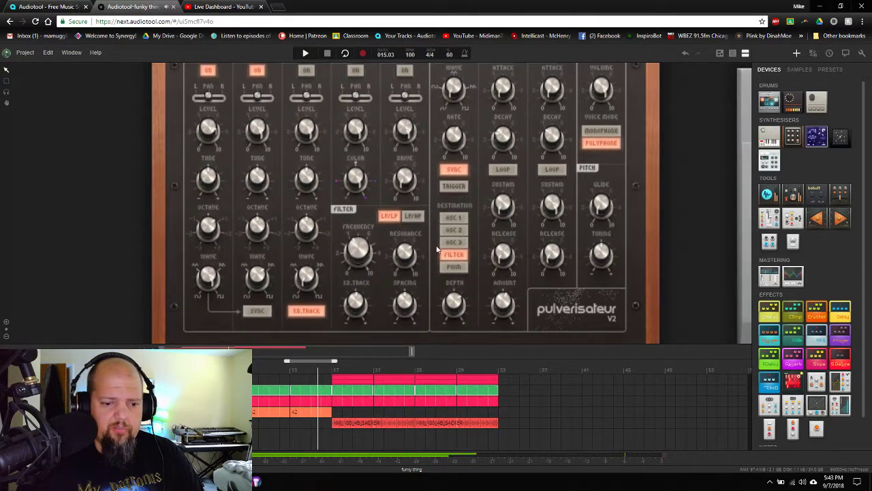
{"action": "mouse_move", "coordinate": [406, 254]}
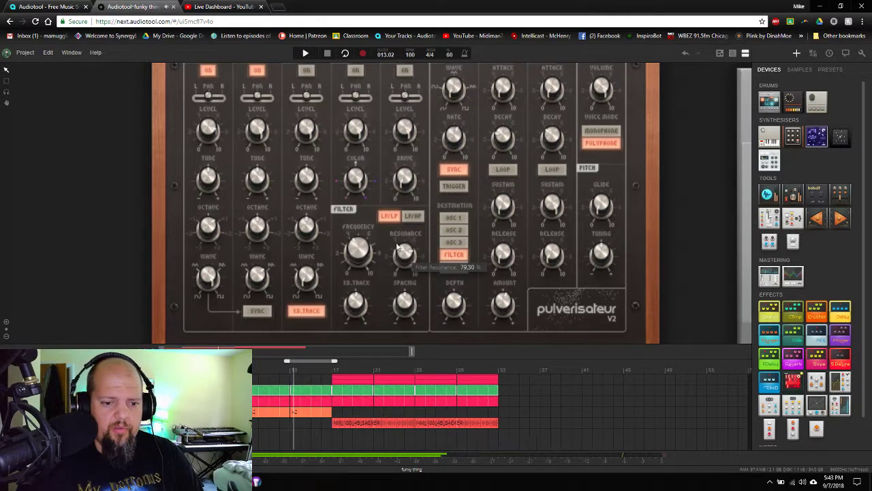
{"action": "mouse_move", "coordinate": [366, 251]}
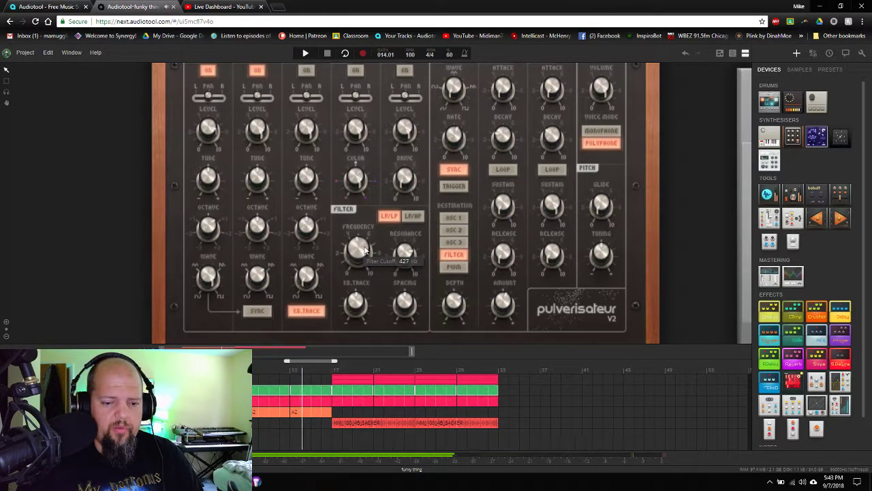
{"action": "left_click_drag", "start_coordinate": [366, 250], "coordinate": [366, 250]}
{"action": "scroll", "coordinate": [366, 251], "scroll_direction": "down", "scroll_amount": 2}
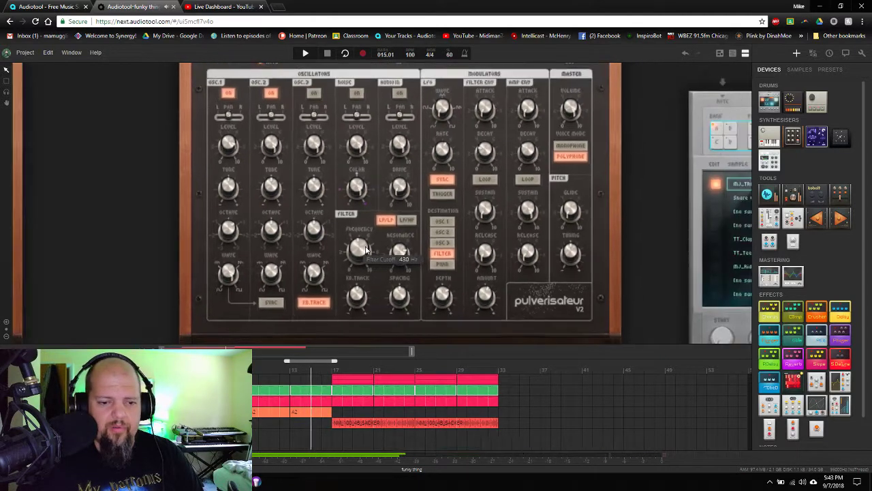
Set oscillator 2's octave to 1 on the S&H lead and sweep its filter cutoff to find the right tone
{"action": "scroll", "coordinate": [249, 251], "scroll_direction": "up", "scroll_amount": 2}
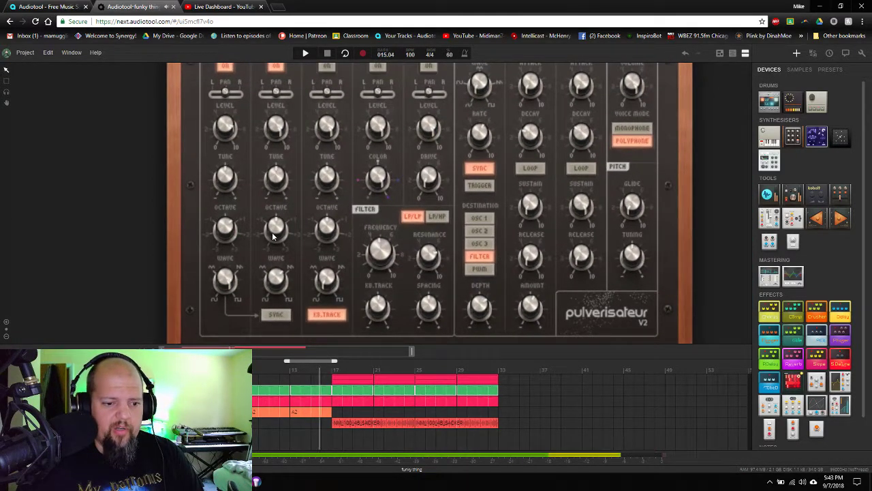
{"action": "mouse_move", "coordinate": [275, 226]}
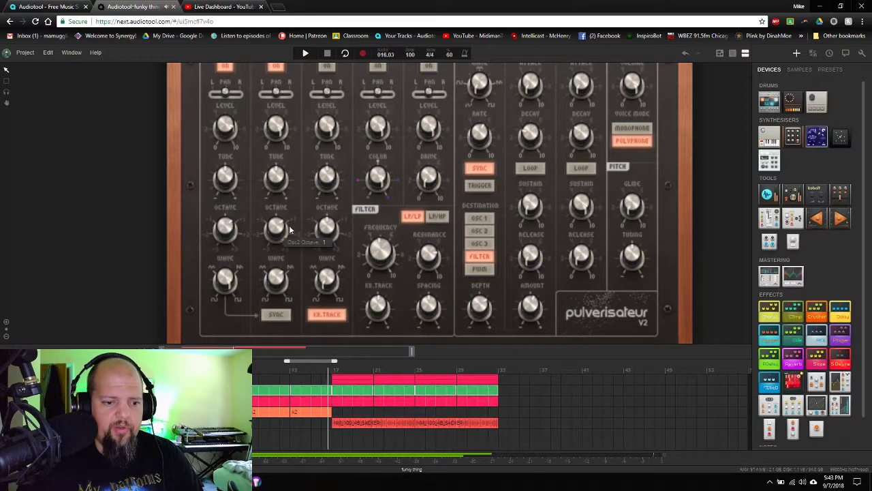
{"action": "mouse_move", "coordinate": [382, 260]}
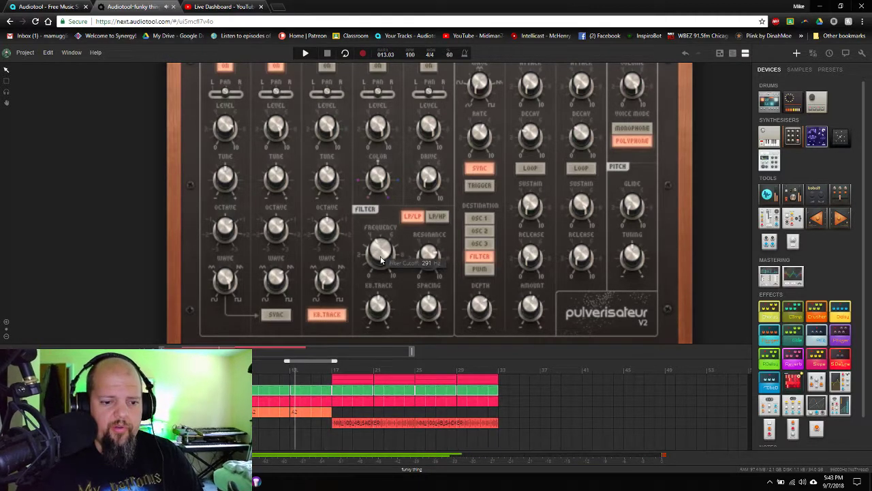
{"action": "left_click_drag", "start_coordinate": [381, 259], "coordinate": [383, 262]}
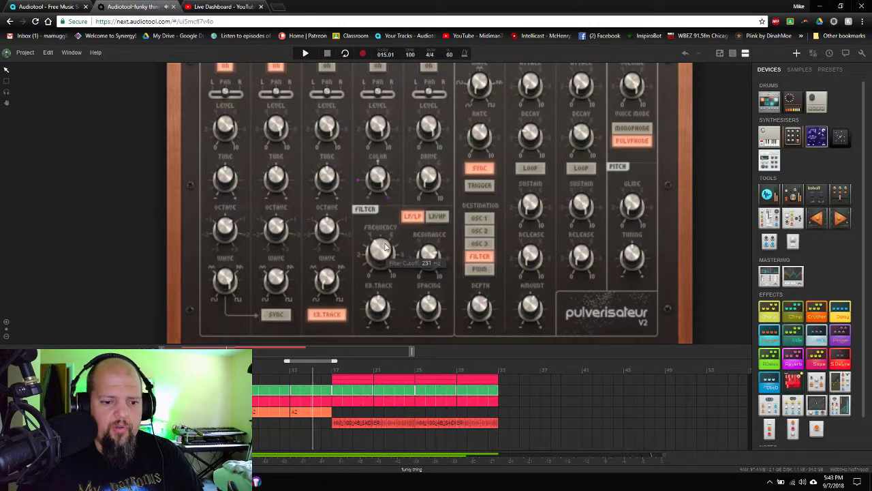
{"action": "mouse_move", "coordinate": [386, 248]}
{"action": "left_mouse_down"}
{"action": "mouse_move", "coordinate": [387, 210]}
{"action": "mouse_move", "coordinate": [389, 252]}
{"action": "left_mouse_up"}
{"action": "scroll", "coordinate": [387, 252], "scroll_direction": "down", "scroll_amount": 3}
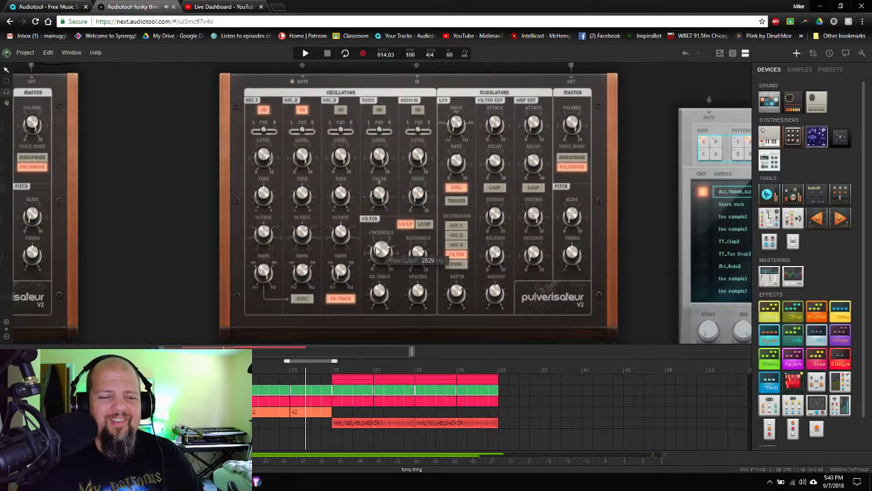
Adjust oscillator 2's tuning on the S&H lead and set oscillator 1's waveform to 100%
{"action": "scroll", "coordinate": [303, 235], "scroll_direction": "up", "scroll_amount": 3}
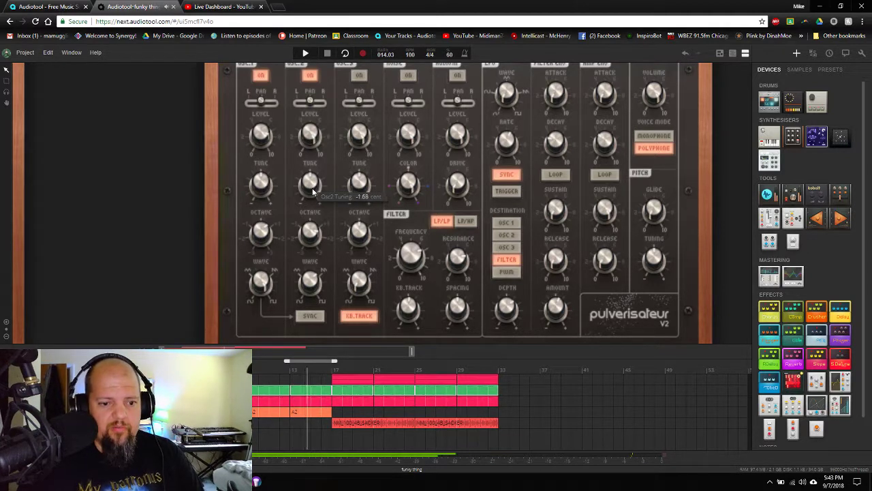
{"action": "left_click_drag", "start_coordinate": [313, 187], "coordinate": [312, 196]}
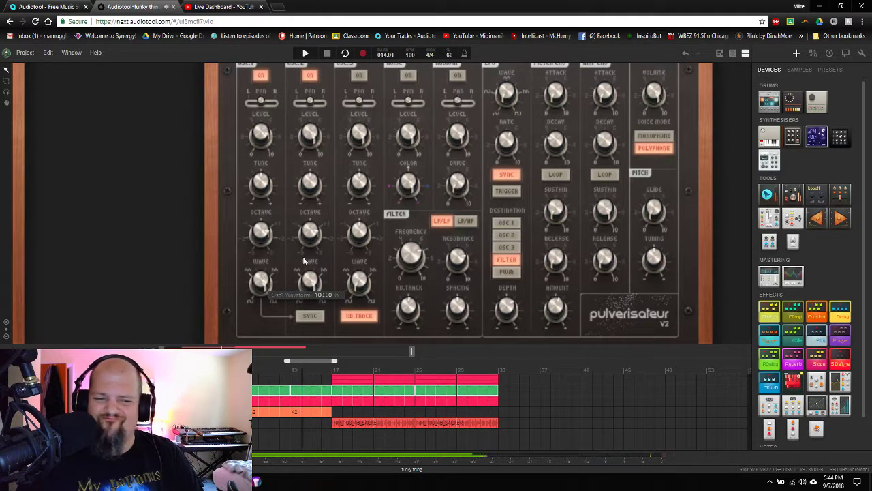
Stop playback, solo the real bass channel on the Centroid mixer and turn off the S&H lead channel's solo
{"action": "scroll", "coordinate": [326, 249], "scroll_direction": "down", "scroll_amount": 5}
{"action": "scroll", "coordinate": [325, 253], "scroll_direction": "down", "scroll_amount": 5}
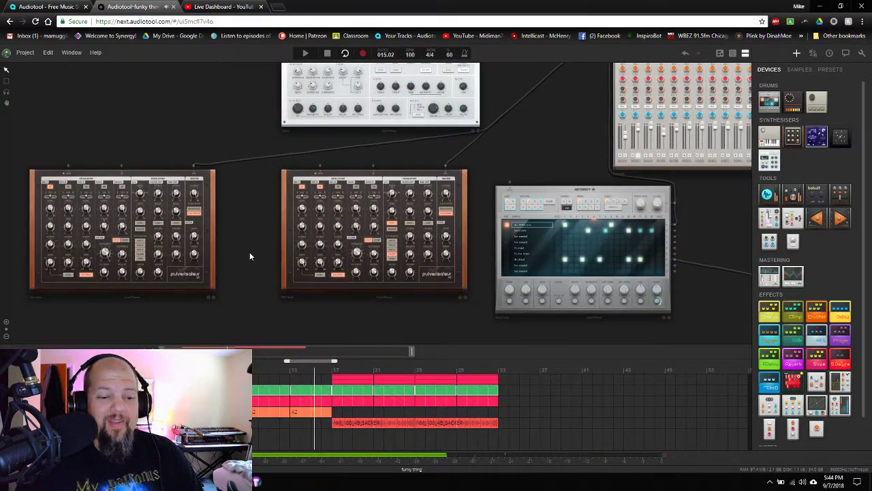
{"action": "left_click_drag", "start_coordinate": [391, 150], "coordinate": [375, 198]}
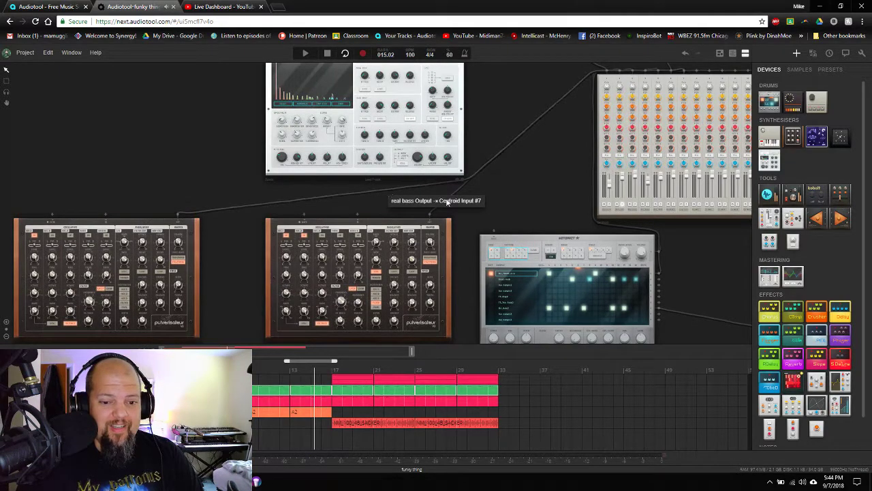
{"action": "scroll", "coordinate": [405, 262], "scroll_direction": "up", "scroll_amount": 5}
{"action": "scroll", "coordinate": [404, 265], "scroll_direction": "up", "scroll_amount": 5}
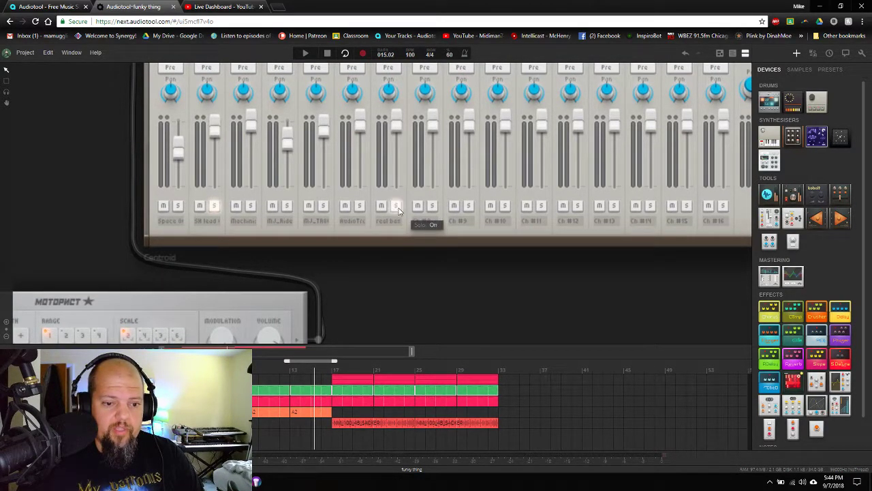
{"action": "scroll", "coordinate": [408, 252], "scroll_direction": "down", "scroll_amount": 4}
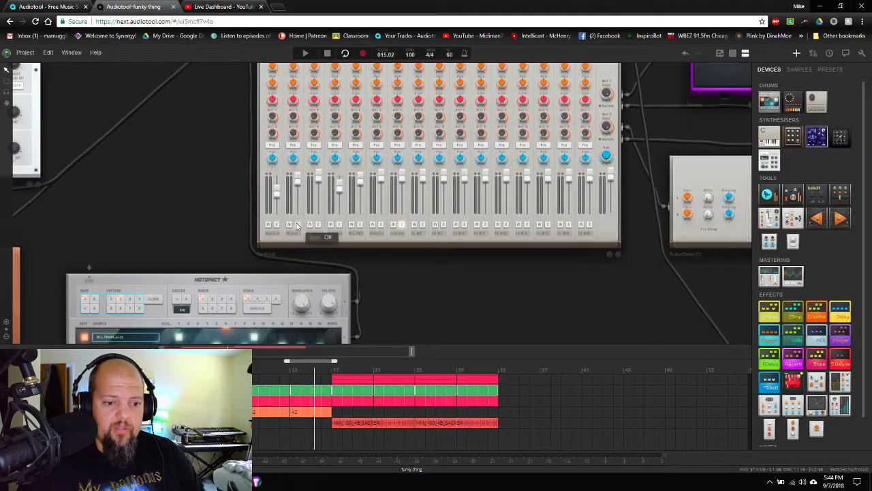
Play the soloed real bass Pulverisateur from bar 13 and enlarge the device area slightly above the timeline
{"action": "left_click_drag", "start_coordinate": [65, 237], "coordinate": [491, 158]}
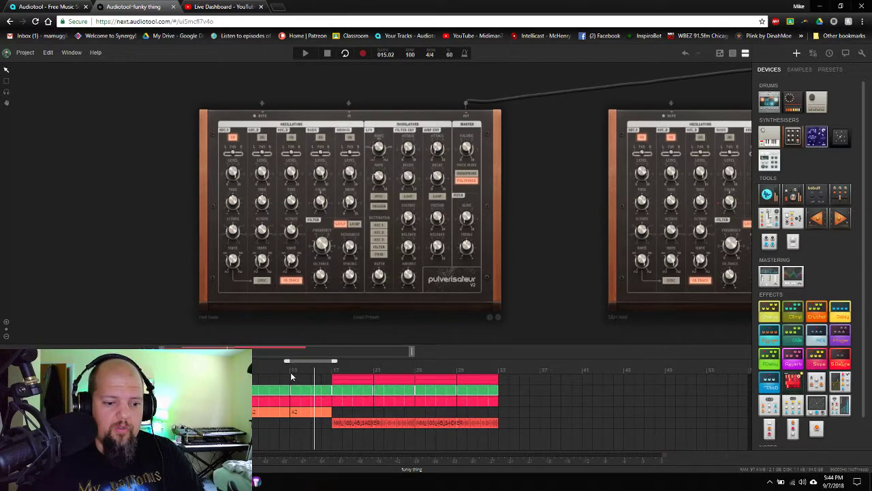
{"action": "left_click", "coordinate": [291, 372]}
{"action": "scroll", "coordinate": [306, 292], "scroll_direction": "up", "scroll_amount": 1}
{"action": "scroll", "coordinate": [307, 291], "scroll_direction": "up", "scroll_amount": 2}
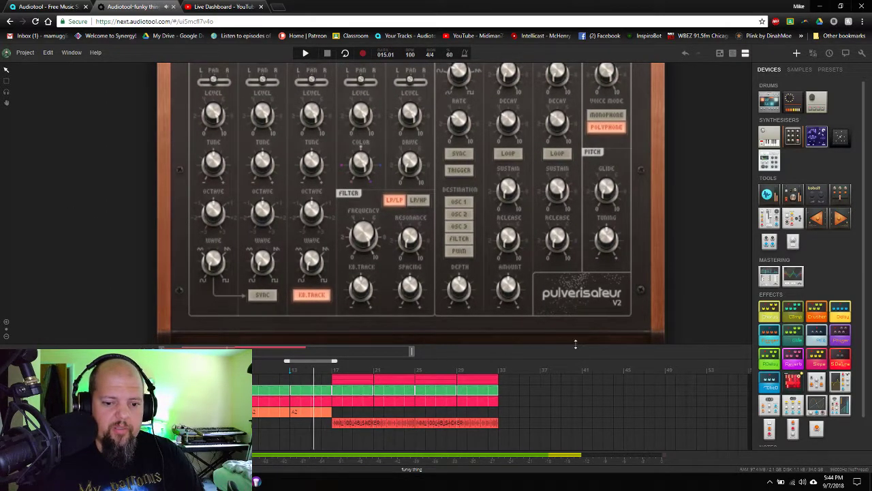
{"action": "left_click_drag", "start_coordinate": [575, 346], "coordinate": [575, 357]}
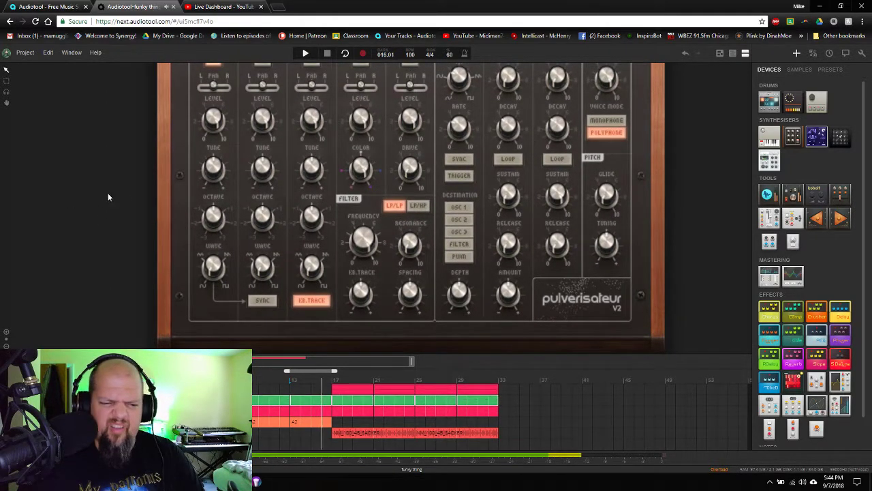
{"action": "left_click_drag", "start_coordinate": [107, 193], "coordinate": [142, 220]}
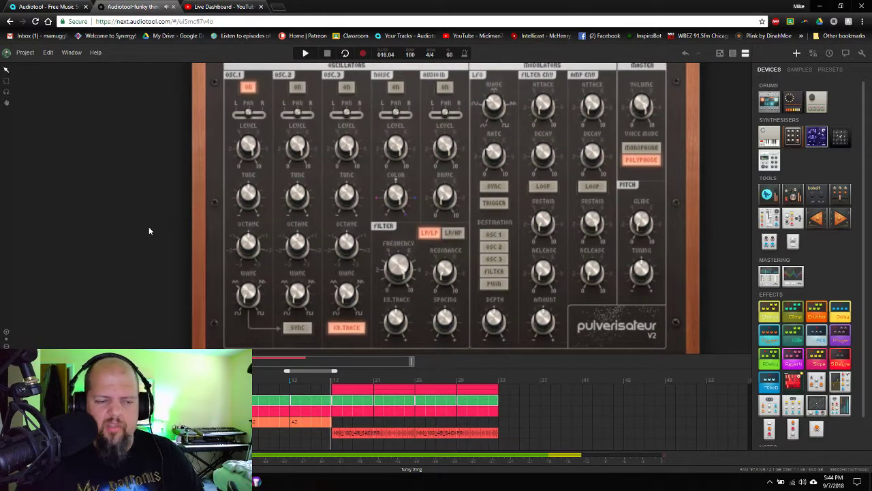
Adjust oscillator 1's waveform on the real bass, set oscillator 2's waveform to 0% and switch oscillator 2 on
{"action": "mouse_move", "coordinate": [257, 302]}
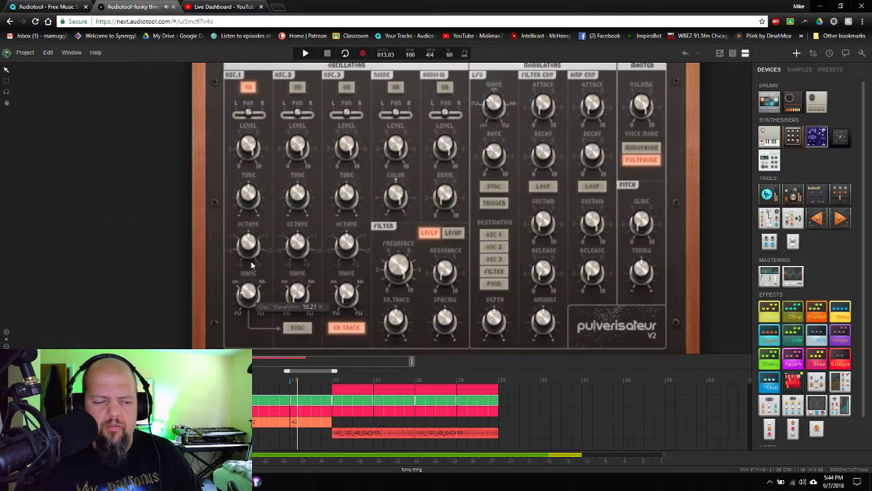
{"action": "mouse_move", "coordinate": [305, 281]}
{"action": "left_click_drag", "start_coordinate": [305, 277], "coordinate": [312, 255]}
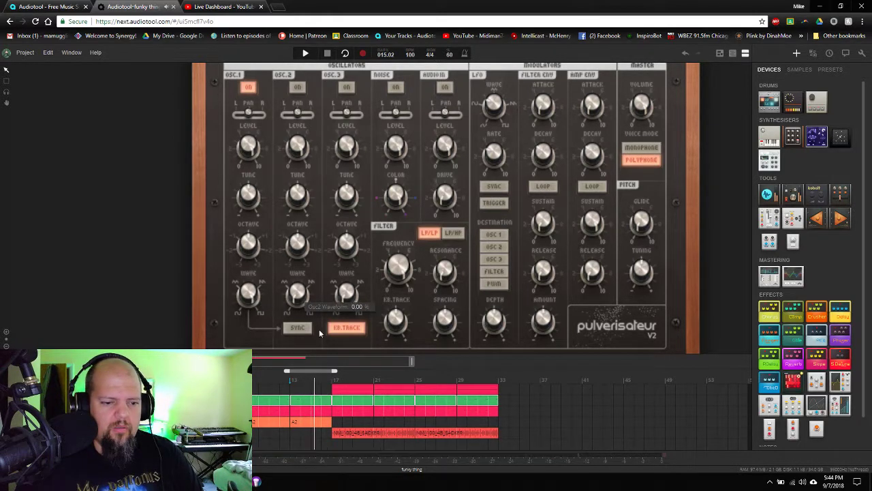
{"action": "left_click", "coordinate": [298, 86]}
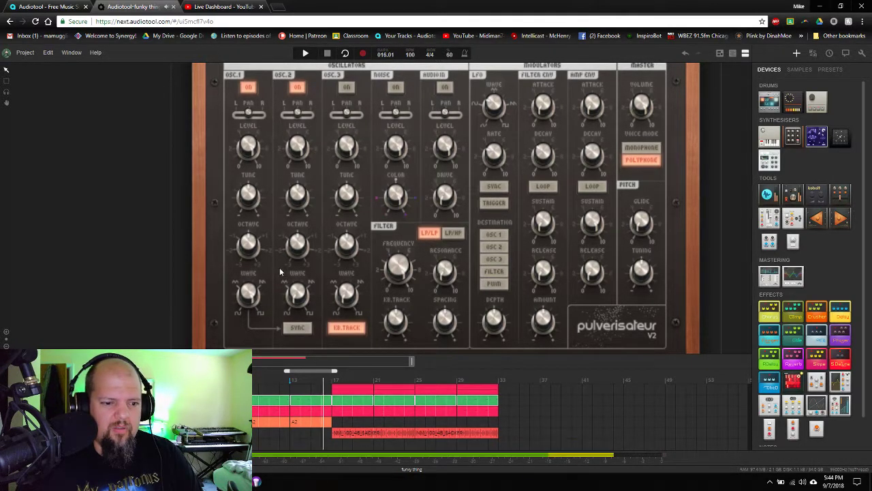
Adjust the octave settings of oscillators 1 and 2 on the real bass Pulverisateur
{"action": "mouse_move", "coordinate": [298, 246]}
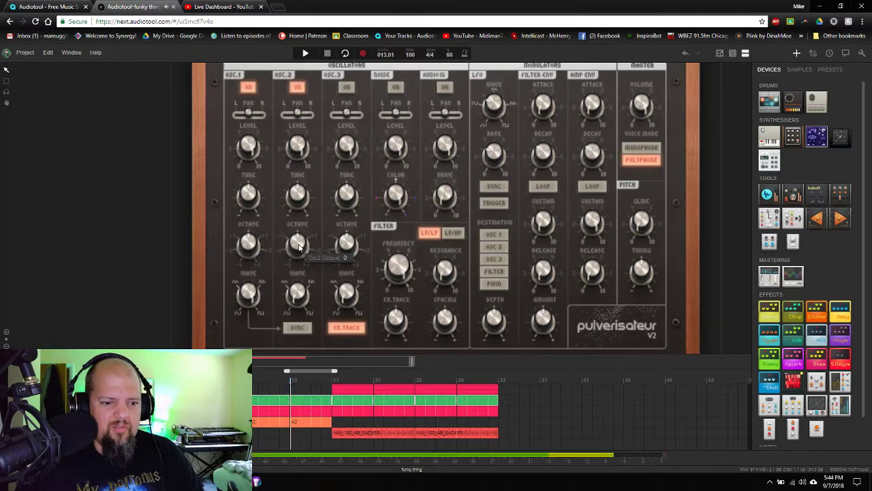
{"action": "mouse_move", "coordinate": [250, 244]}
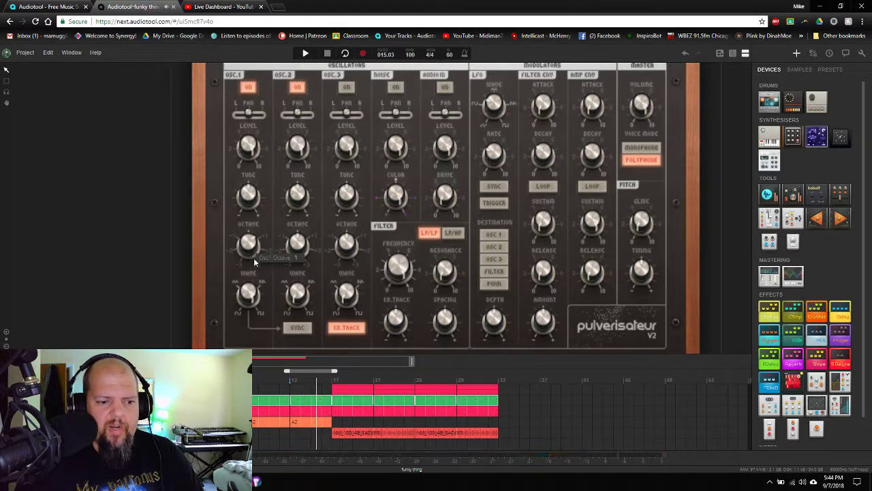
{"action": "mouse_move", "coordinate": [302, 271]}
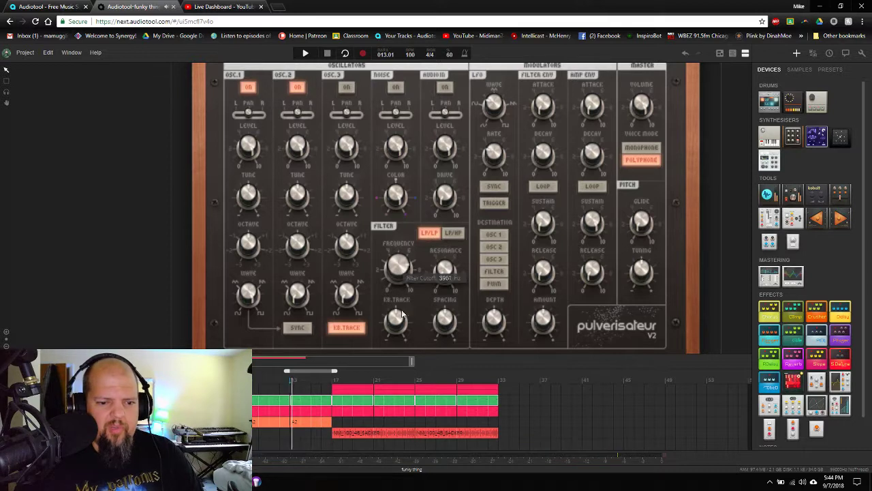
Check the real bass's filter resonance and sweep its filter cutoff down to darken the sound
{"action": "mouse_move", "coordinate": [444, 278]}
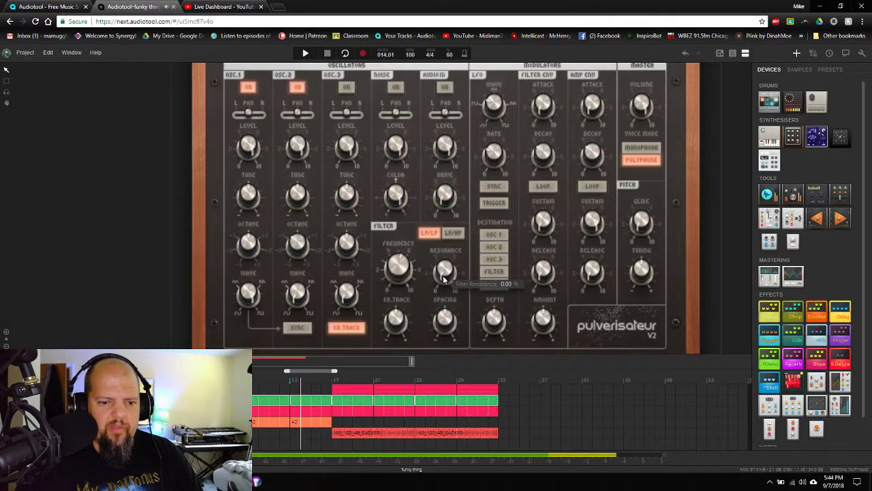
{"action": "mouse_move", "coordinate": [397, 265]}
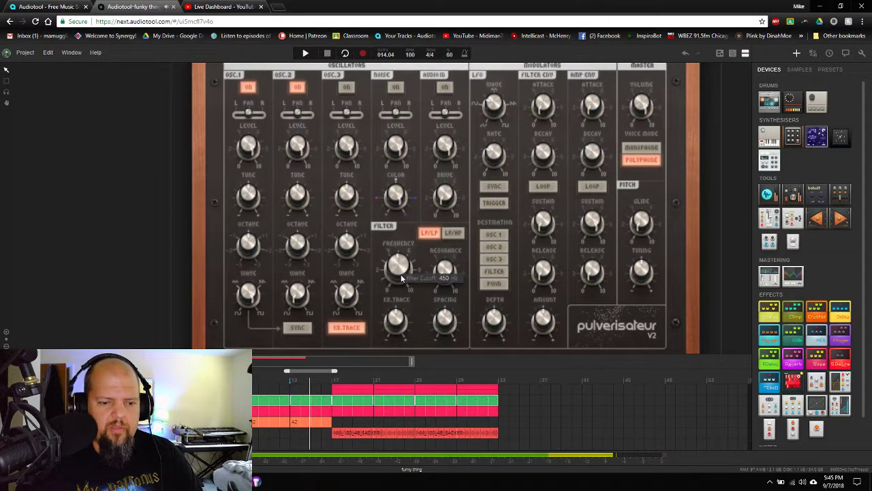
{"action": "left_click_drag", "start_coordinate": [401, 274], "coordinate": [423, 282]}
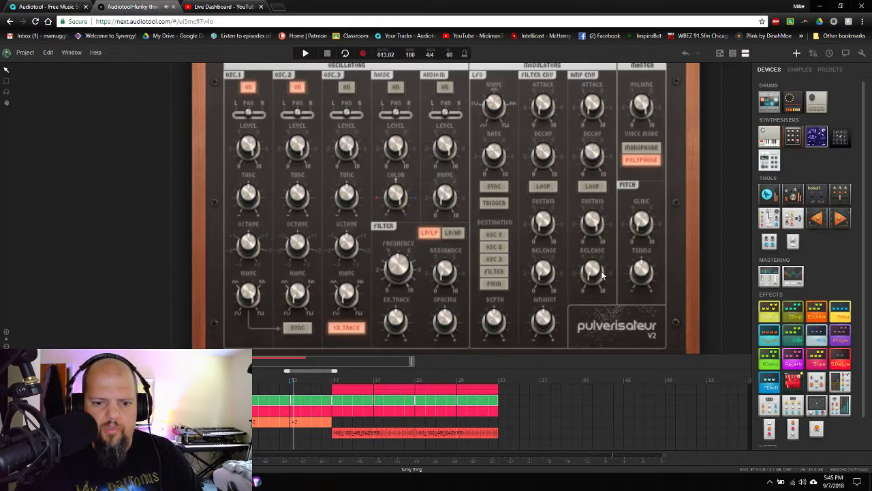
Set the real bass's amplitude envelope release to 10 ms and stop playback
{"action": "mouse_move", "coordinate": [595, 278]}
{"action": "left_click_drag", "start_coordinate": [595, 278], "coordinate": [602, 280]}
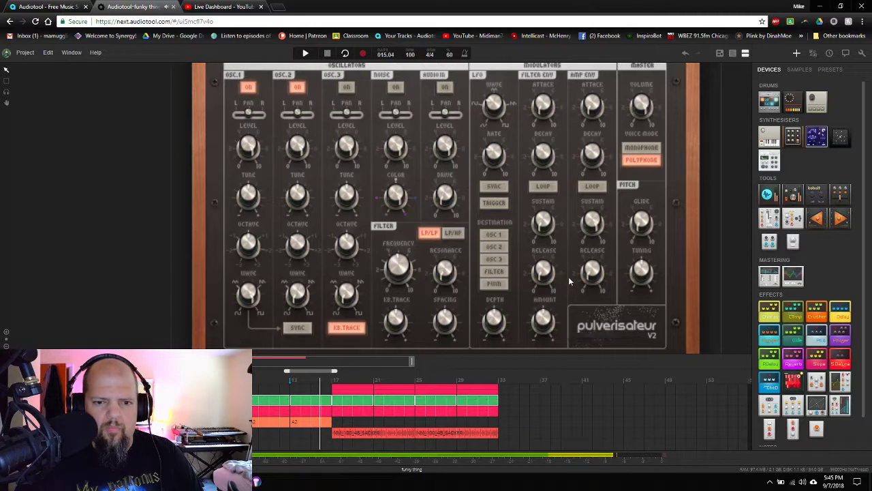
{"action": "mouse_move", "coordinate": [546, 281]}
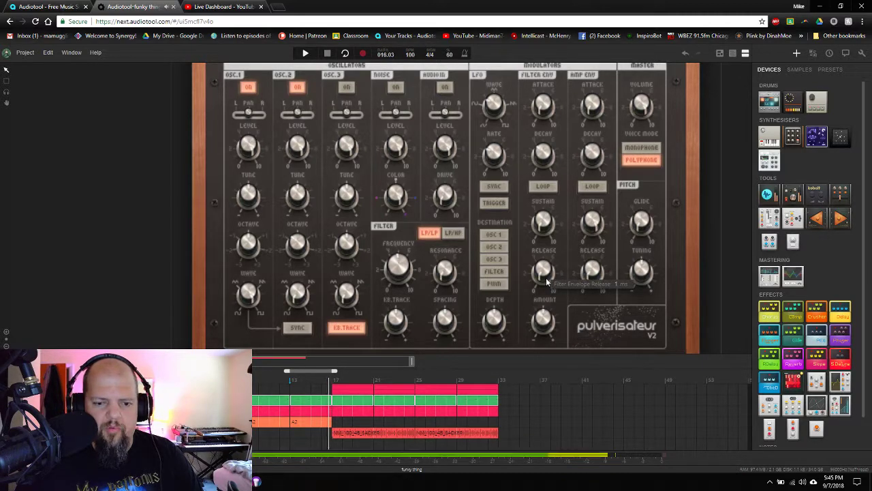
{"action": "mouse_move", "coordinate": [590, 275]}
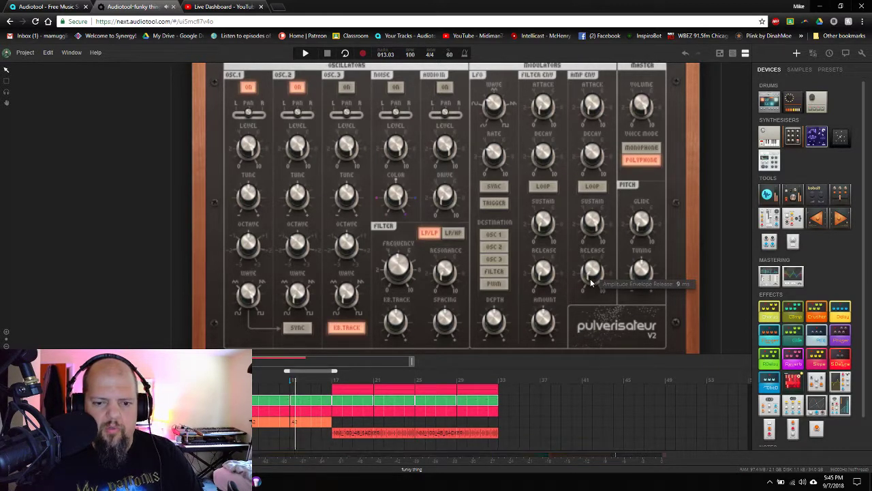
{"action": "left_click_drag", "start_coordinate": [591, 279], "coordinate": [591, 277]}
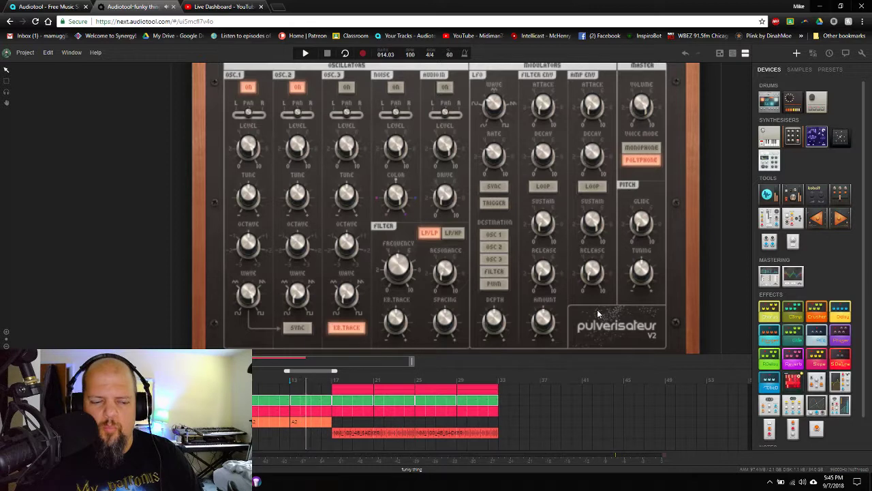
{"action": "mouse_move", "coordinate": [596, 280]}
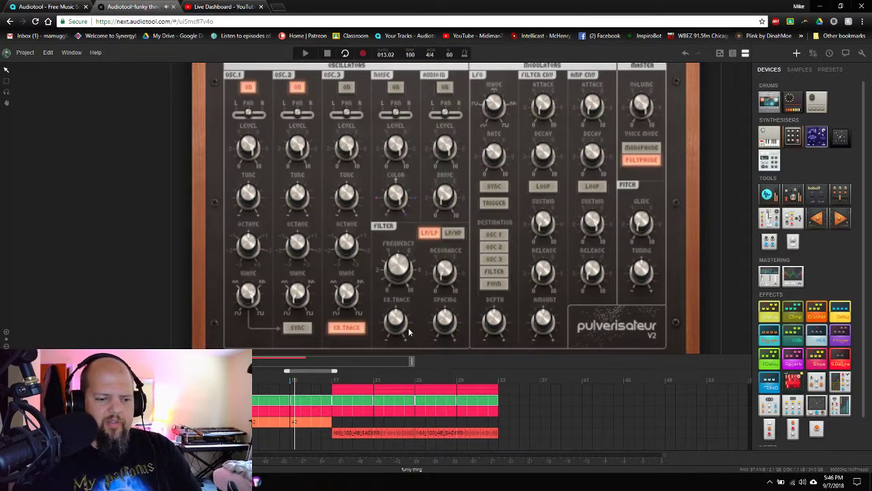
{"action": "scroll", "coordinate": [477, 273], "scroll_direction": "down", "scroll_amount": 4}
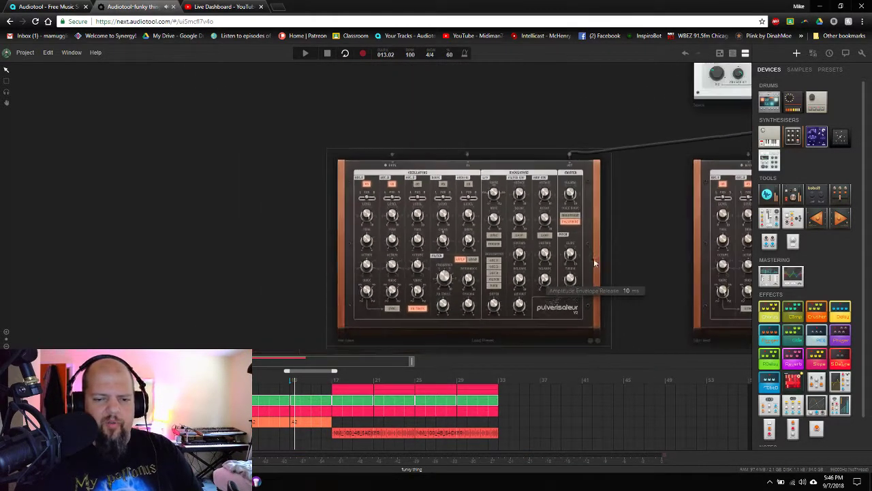
{"action": "scroll", "coordinate": [594, 262], "scroll_direction": "down", "scroll_amount": 2}
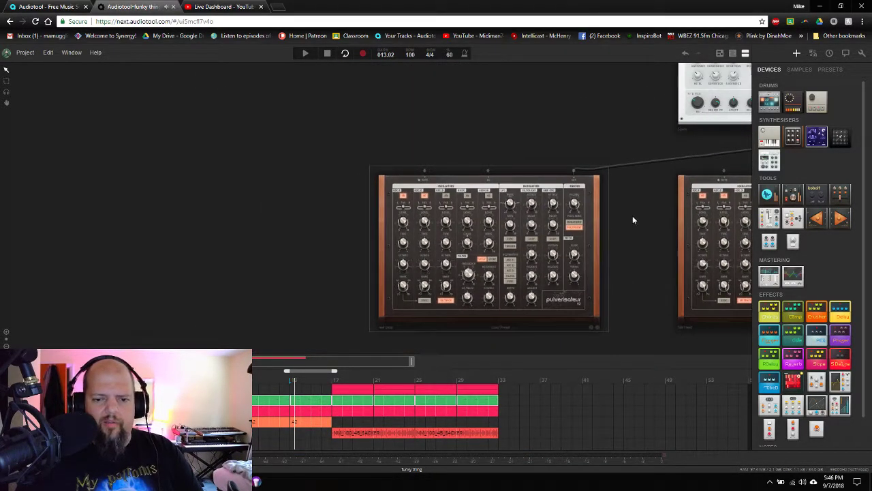
Solo the S&H lead channel on the Centroid mixer alongside the real bass and lower the lead's level fader during playback
{"action": "left_click_drag", "start_coordinate": [621, 140], "coordinate": [273, 186]}
{"action": "left_click_drag", "start_coordinate": [628, 195], "coordinate": [344, 192]}
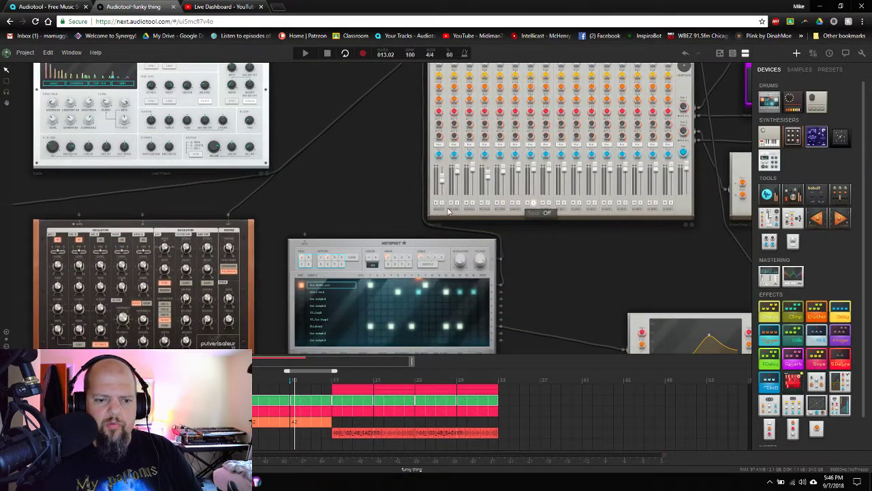
{"action": "scroll", "coordinate": [460, 208], "scroll_direction": "up", "scroll_amount": 5}
{"action": "scroll", "coordinate": [460, 211], "scroll_direction": "up", "scroll_amount": 1}
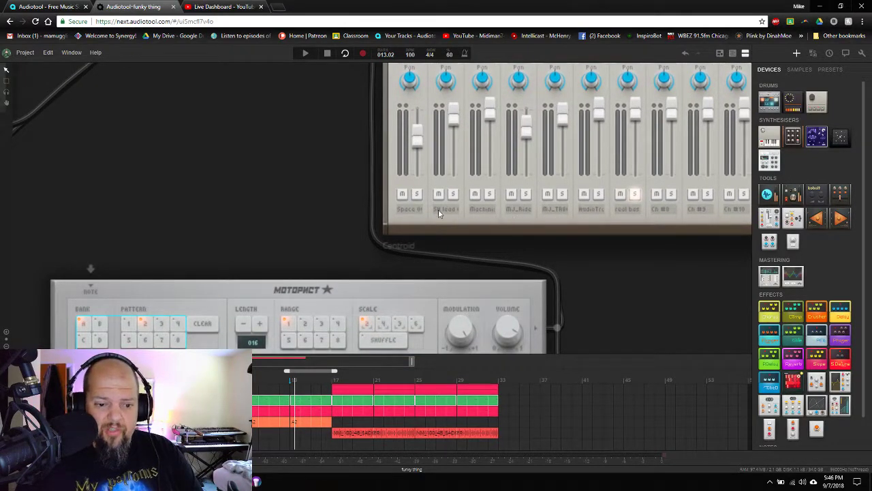
{"action": "left_click", "coordinate": [453, 194]}
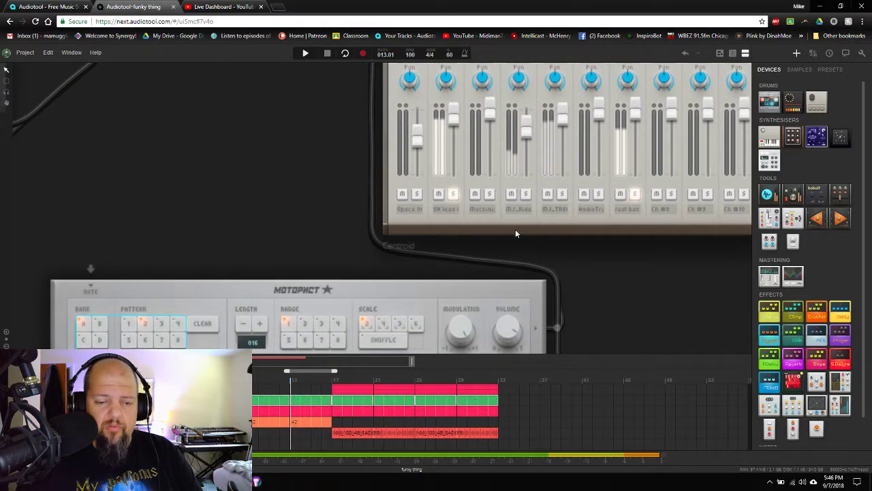
{"action": "left_click_drag", "start_coordinate": [454, 116], "coordinate": [456, 138]}
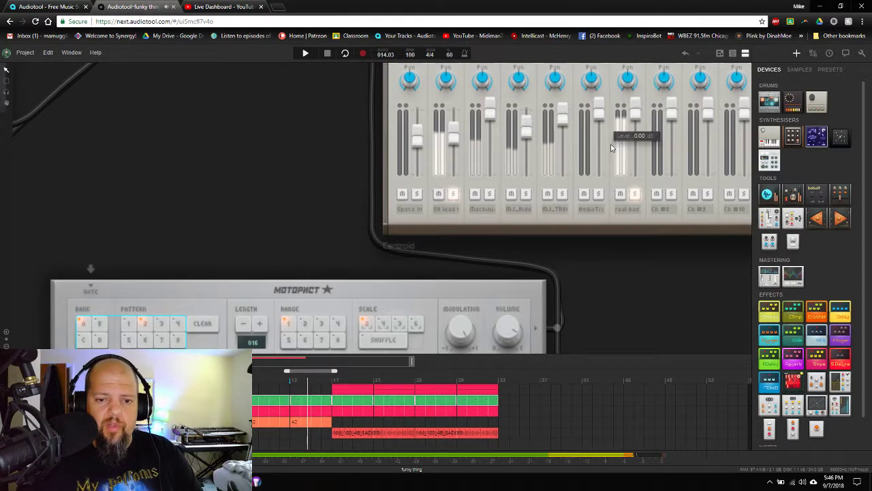
Turn off solo on the real bass and S&H lead channels and play the full mix from the start of the song
{"action": "left_click", "coordinate": [634, 194]}
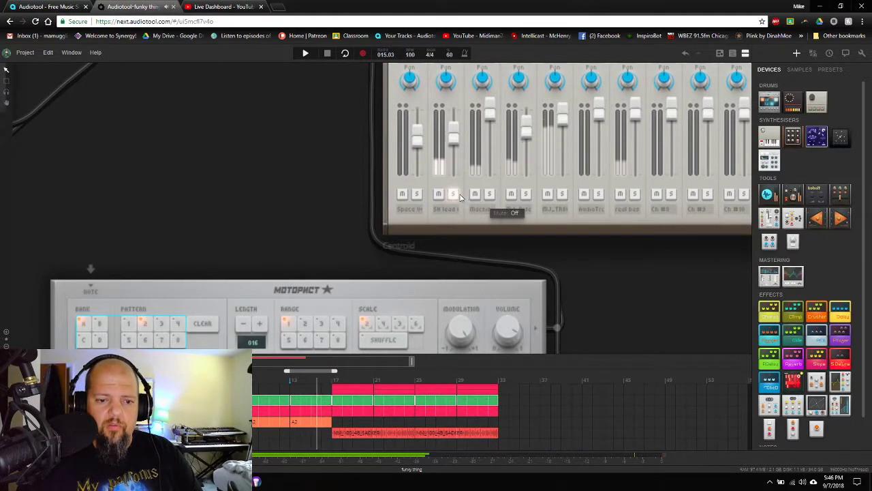
{"action": "scroll", "coordinate": [502, 219], "scroll_direction": "down", "scroll_amount": 3}
{"action": "scroll", "coordinate": [503, 218], "scroll_direction": "down", "scroll_amount": 3}
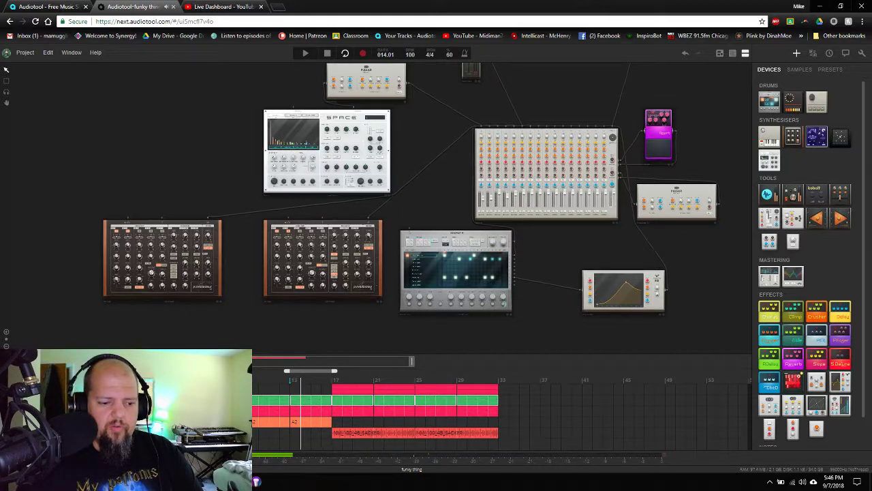
{"action": "left_click", "coordinate": [327, 58]}
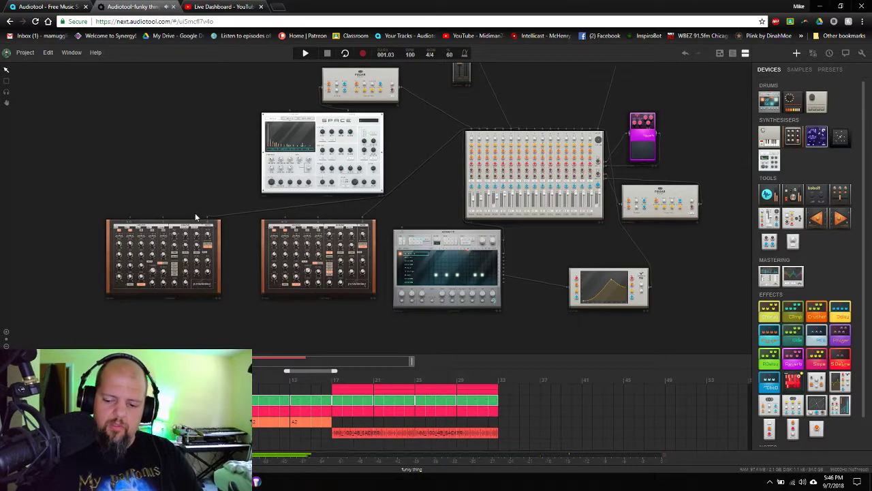
{"action": "scroll", "coordinate": [195, 213], "scroll_direction": "up", "scroll_amount": 2}
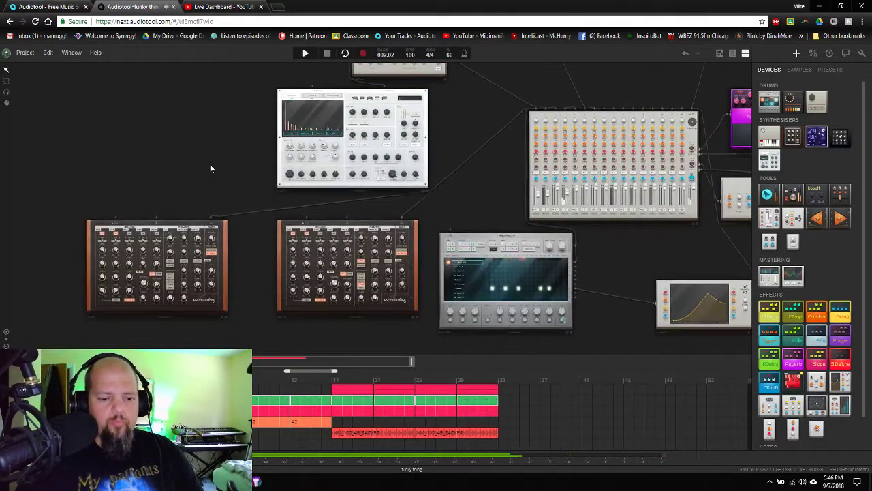
{"action": "left_click_drag", "start_coordinate": [210, 164], "coordinate": [210, 214]}
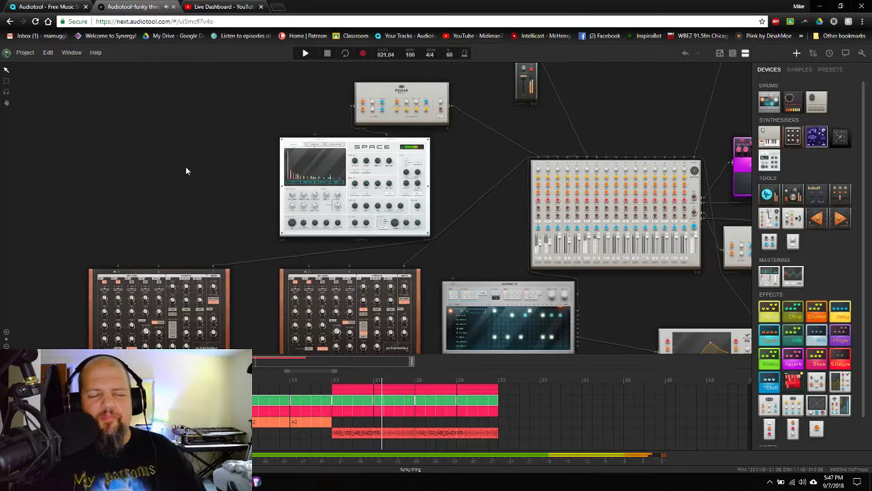
Set the loop range to the green note regions spanning bars 25 to 33
{"action": "left_click_drag", "start_coordinate": [500, 234], "coordinate": [352, 220]}
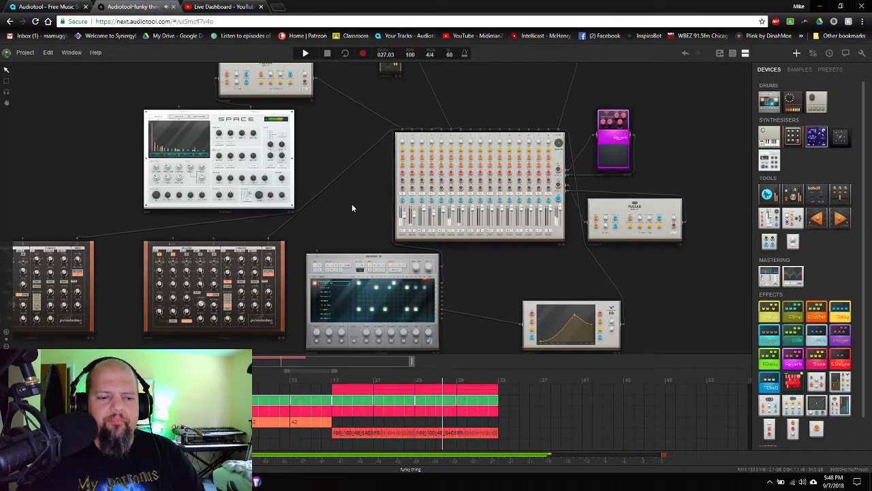
{"action": "scroll", "coordinate": [360, 204], "scroll_direction": "up", "scroll_amount": 3}
{"action": "scroll", "coordinate": [370, 227], "scroll_direction": "up", "scroll_amount": 2}
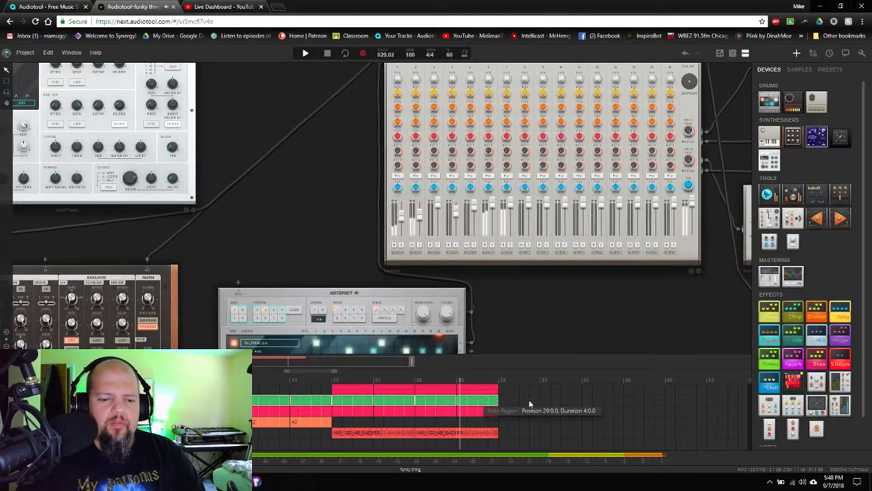
{"action": "right_click", "coordinate": [437, 400]}
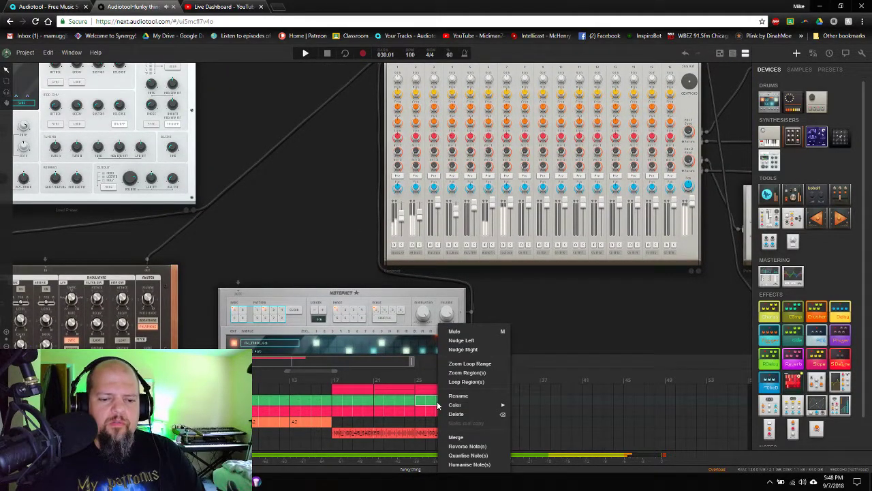
{"action": "left_click", "coordinate": [466, 382]}
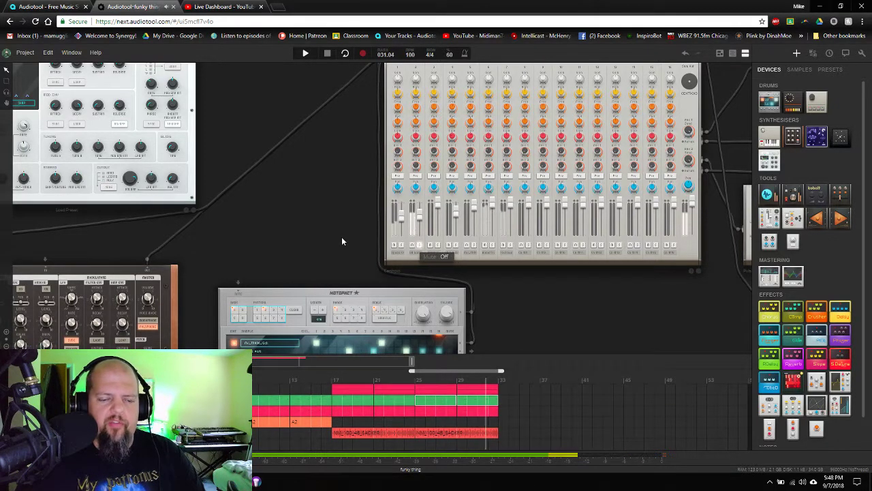
Set the S&H lead channel's Aux 1 send to -14.30 dB while it is soloed, and switch its solo off
{"action": "scroll", "coordinate": [348, 178], "scroll_direction": "up", "scroll_amount": 5}
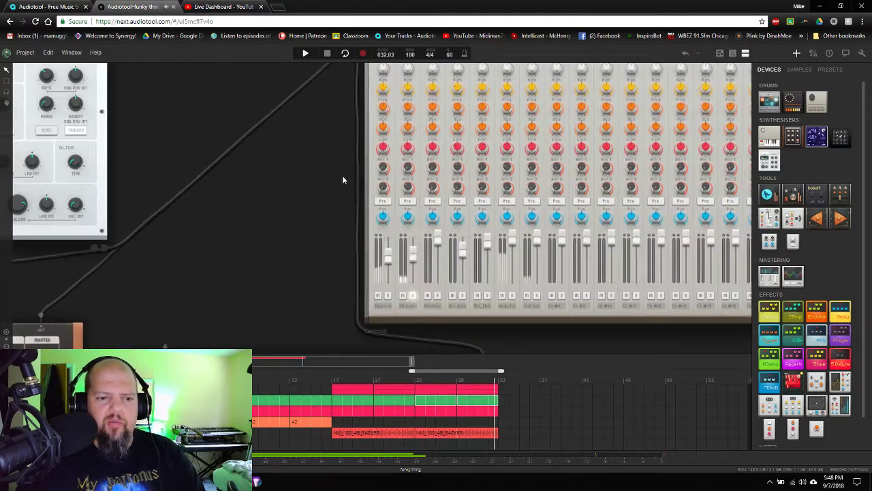
{"action": "scroll", "coordinate": [343, 180], "scroll_direction": "down", "scroll_amount": 3}
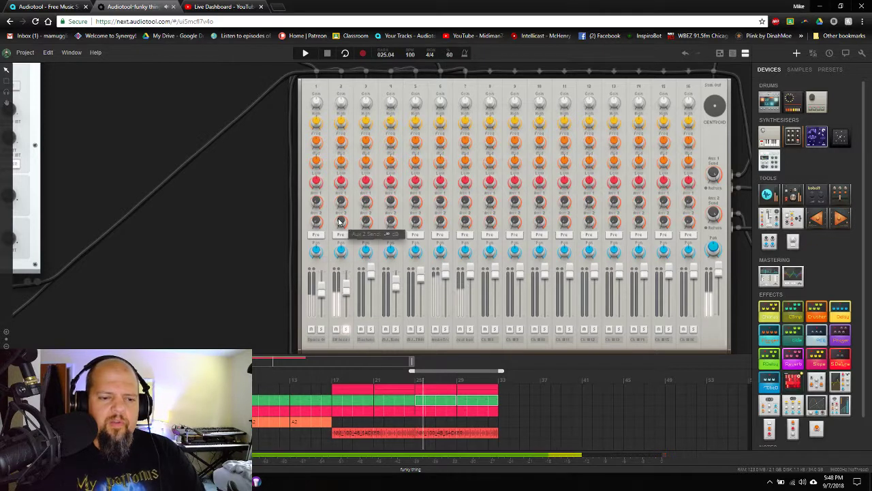
{"action": "left_click_drag", "start_coordinate": [339, 221], "coordinate": [355, 134]}
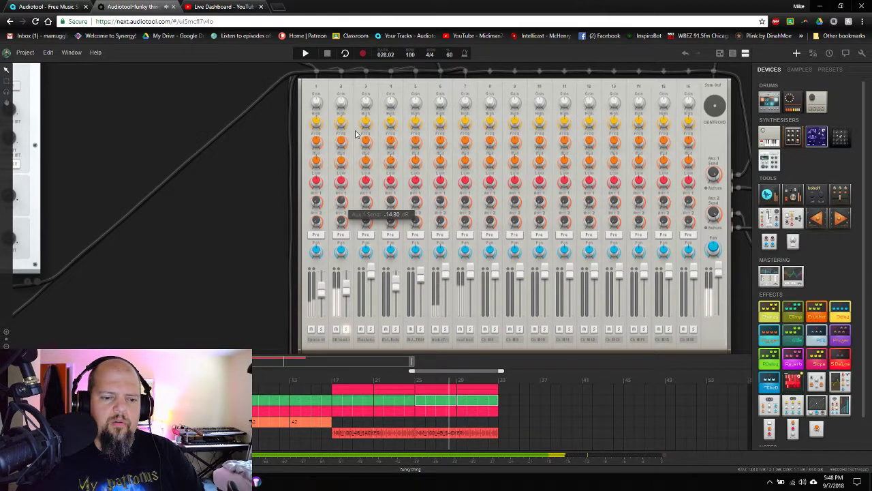
{"action": "left_click", "coordinate": [346, 330]}
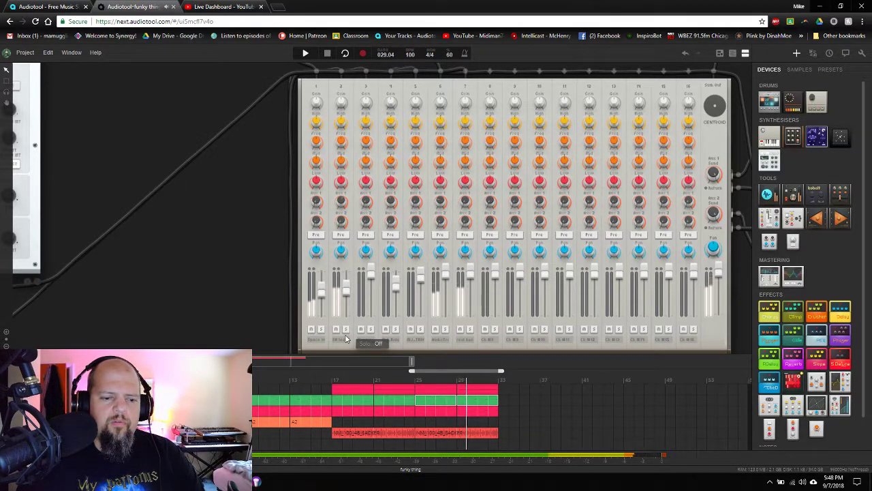
Add a Reverb effect pedal to the empty desktop area beside the Space synthesizer
{"action": "scroll", "coordinate": [345, 330], "scroll_direction": "down", "scroll_amount": 4}
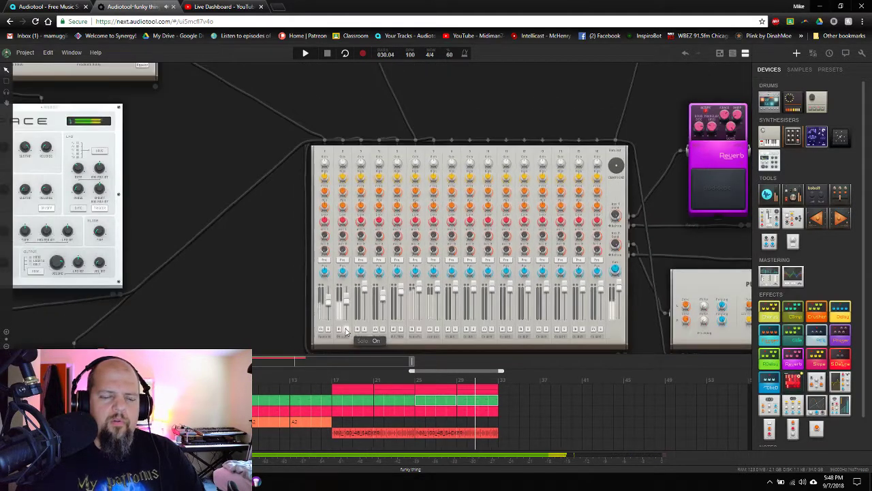
{"action": "left_click_drag", "start_coordinate": [278, 286], "coordinate": [519, 202]}
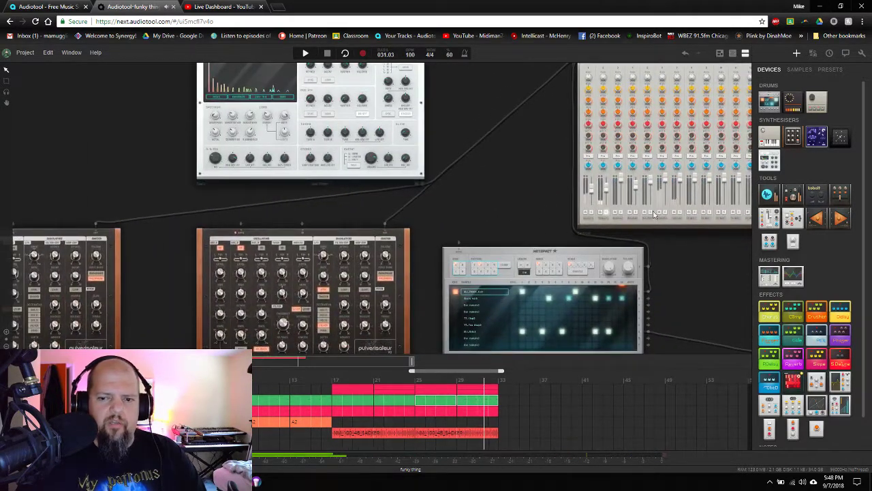
{"action": "left_click_drag", "start_coordinate": [792, 359], "coordinate": [364, 203]}
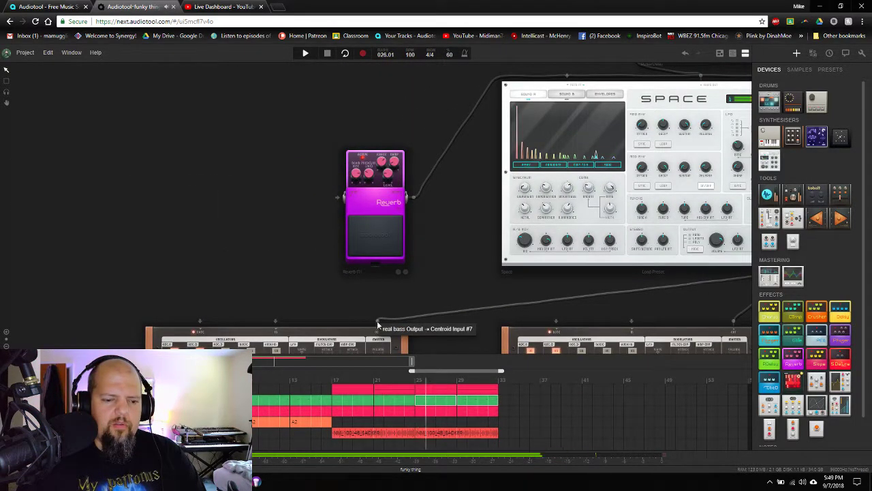
Examine the device layout and cable routing around the new Reverb pedal, the two Pulverisateurs and the mixer
{"action": "scroll", "coordinate": [377, 321], "scroll_direction": "down", "scroll_amount": 3}
{"action": "scroll", "coordinate": [278, 137], "scroll_direction": "down", "scroll_amount": 2}
{"action": "scroll", "coordinate": [424, 208], "scroll_direction": "down", "scroll_amount": 5}
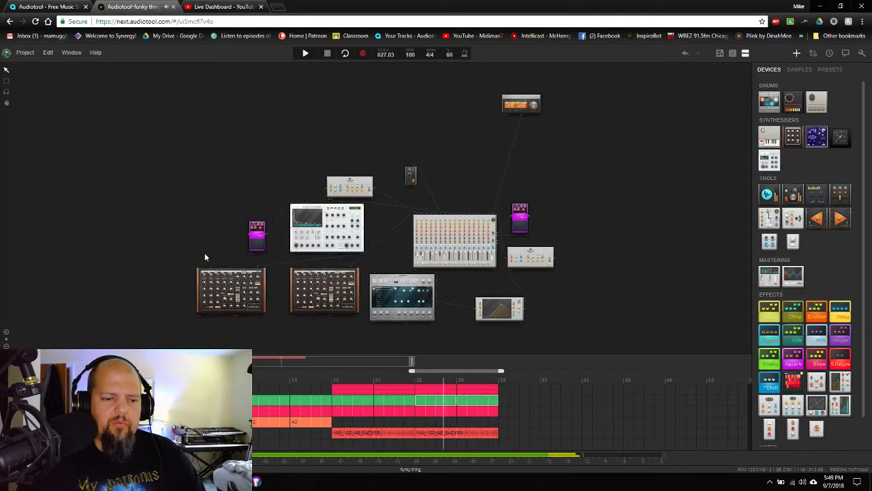
{"action": "scroll", "coordinate": [233, 259], "scroll_direction": "up", "scroll_amount": 4}
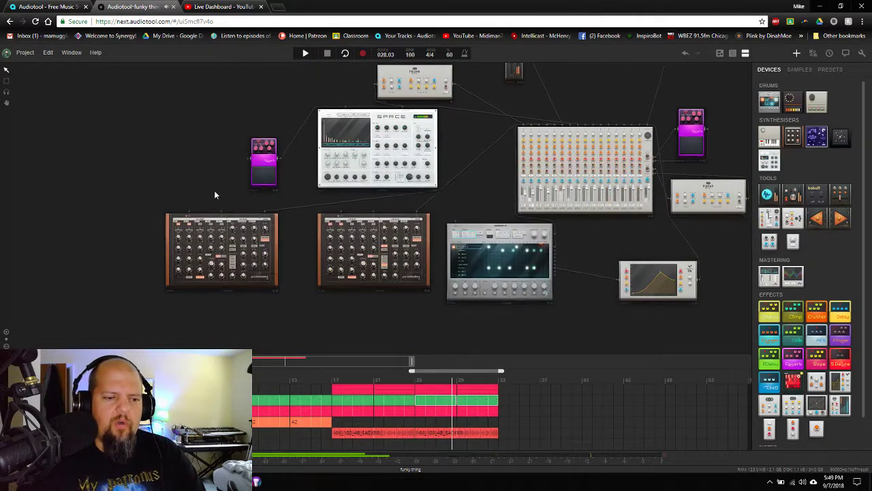
{"action": "scroll", "coordinate": [202, 171], "scroll_direction": "up", "scroll_amount": 5}
{"action": "scroll", "coordinate": [265, 194], "scroll_direction": "down", "scroll_amount": 5}
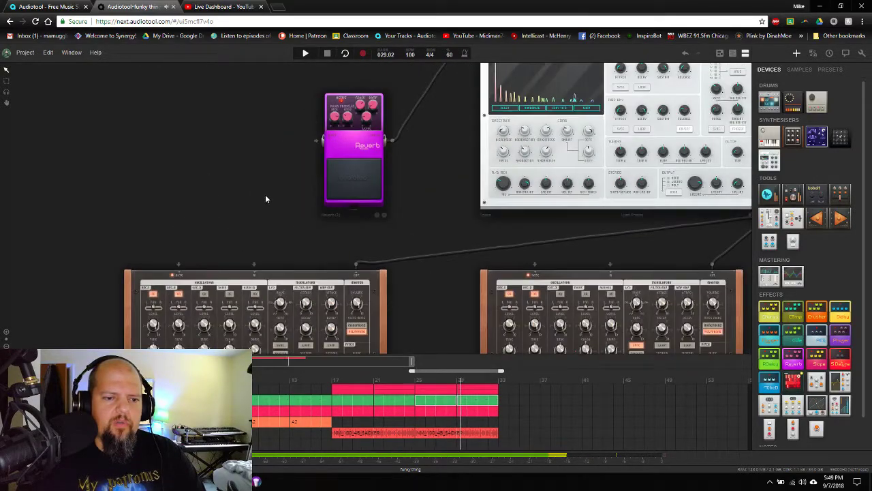
{"action": "scroll", "coordinate": [224, 246], "scroll_direction": "up", "scroll_amount": 5}
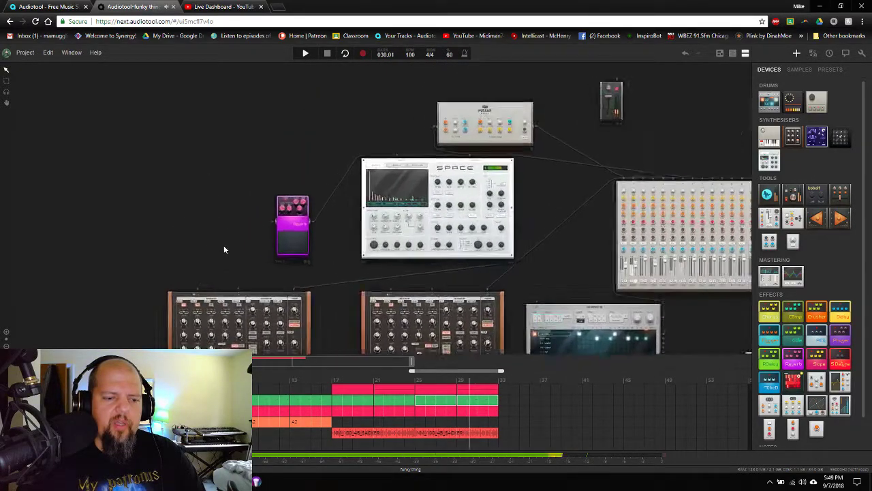
{"action": "scroll", "coordinate": [225, 248], "scroll_direction": "down", "scroll_amount": 3}
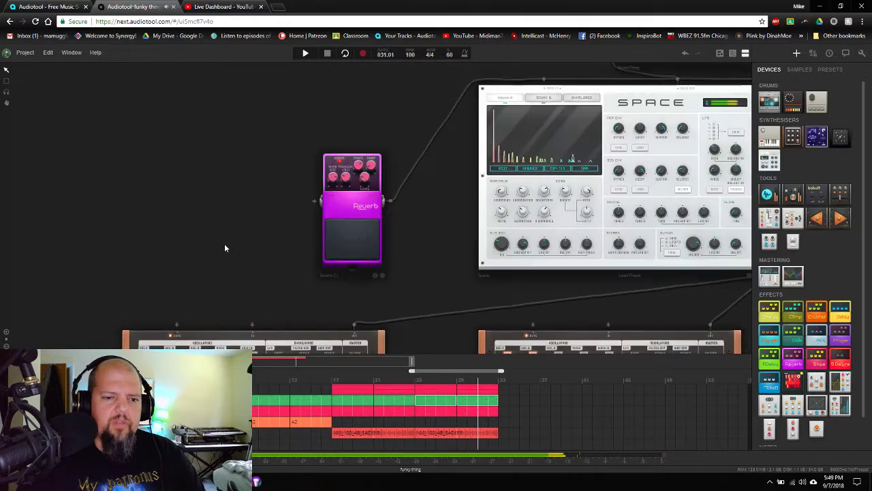
{"action": "scroll", "coordinate": [239, 254], "scroll_direction": "down", "scroll_amount": 3}
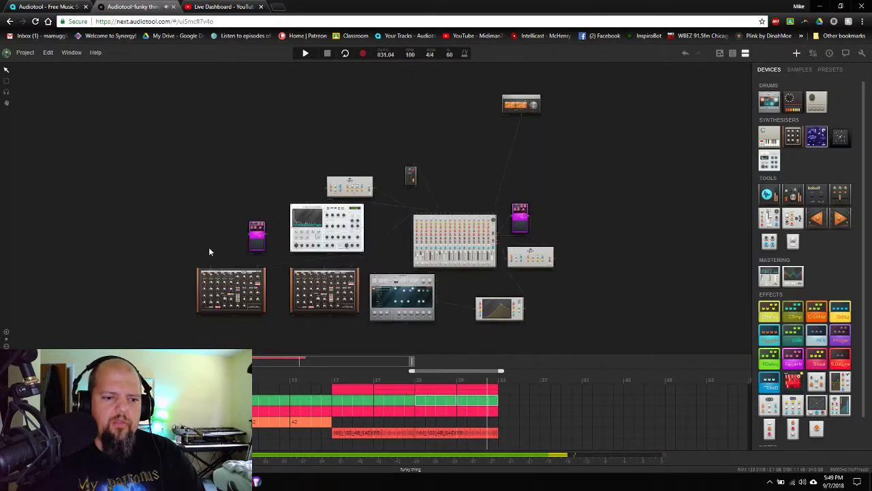
{"action": "scroll", "coordinate": [225, 248], "scroll_direction": "up", "scroll_amount": 5}
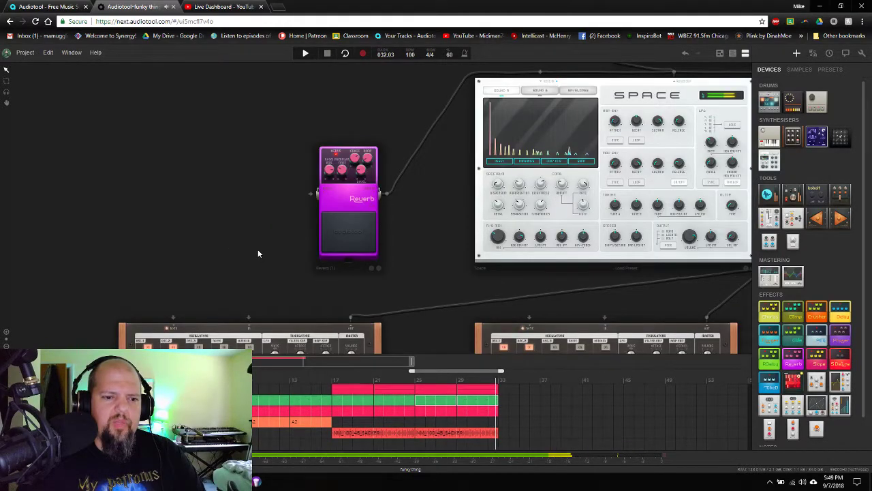
{"action": "scroll", "coordinate": [257, 250], "scroll_direction": "down", "scroll_amount": 5}
{"action": "scroll", "coordinate": [225, 252], "scroll_direction": "up", "scroll_amount": 5}
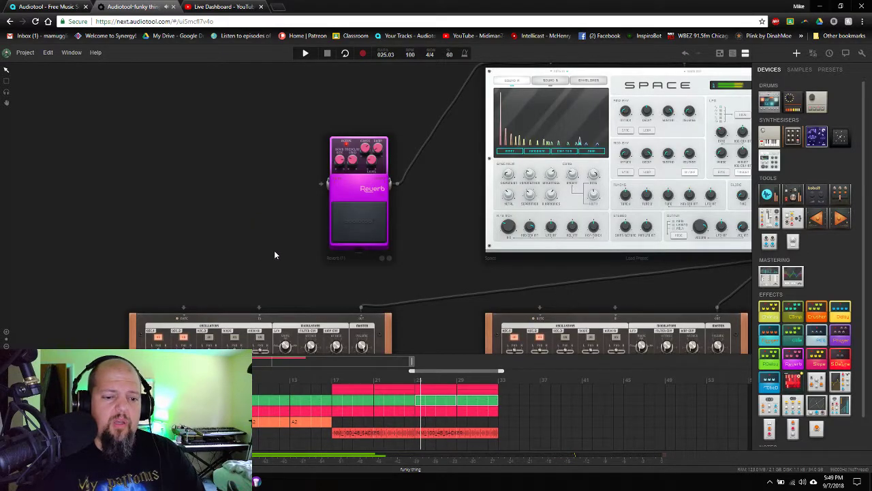
{"action": "scroll", "coordinate": [273, 250], "scroll_direction": "down", "scroll_amount": 5}
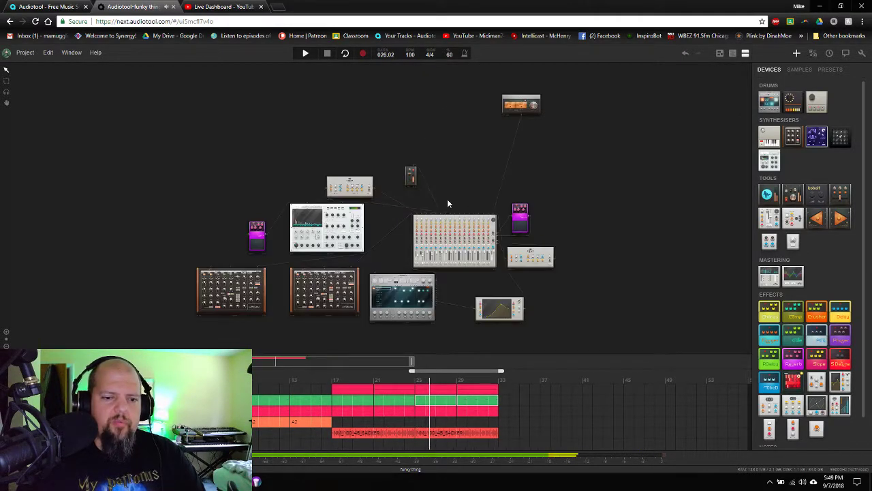
{"action": "scroll", "coordinate": [448, 200], "scroll_direction": "up", "scroll_amount": 5}
{"action": "scroll", "coordinate": [462, 195], "scroll_direction": "down", "scroll_amount": 5}
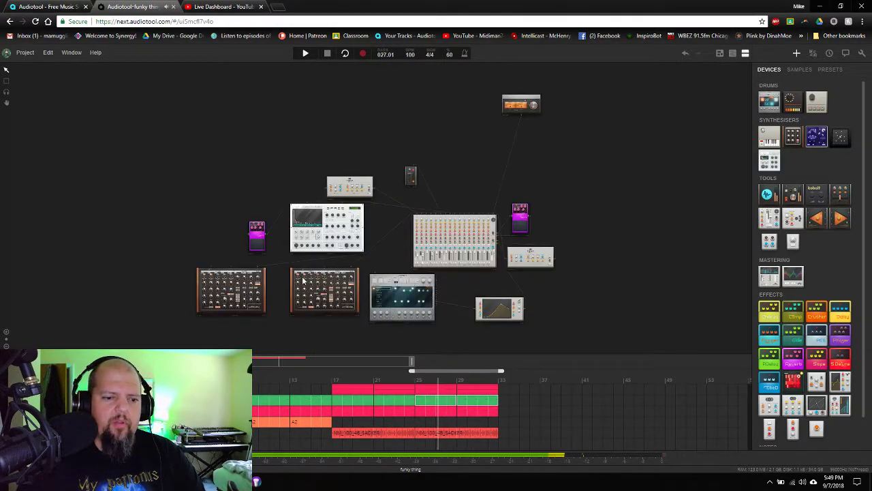
Move the new Reverb pedal to the free space below the S&H lead Pulverisateur
{"action": "scroll", "coordinate": [281, 284], "scroll_direction": "up", "scroll_amount": 5}
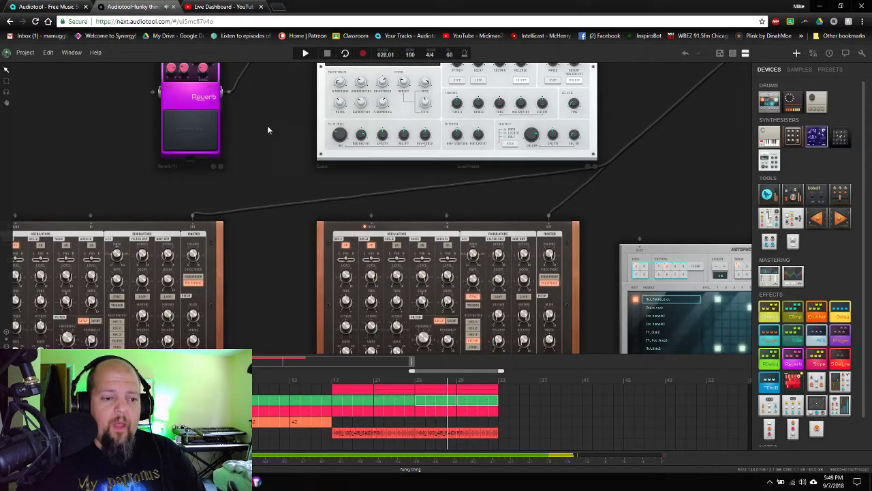
{"action": "scroll", "coordinate": [267, 125], "scroll_direction": "up", "scroll_amount": 2}
{"action": "left_click_drag", "start_coordinate": [238, 134], "coordinate": [557, 227]}
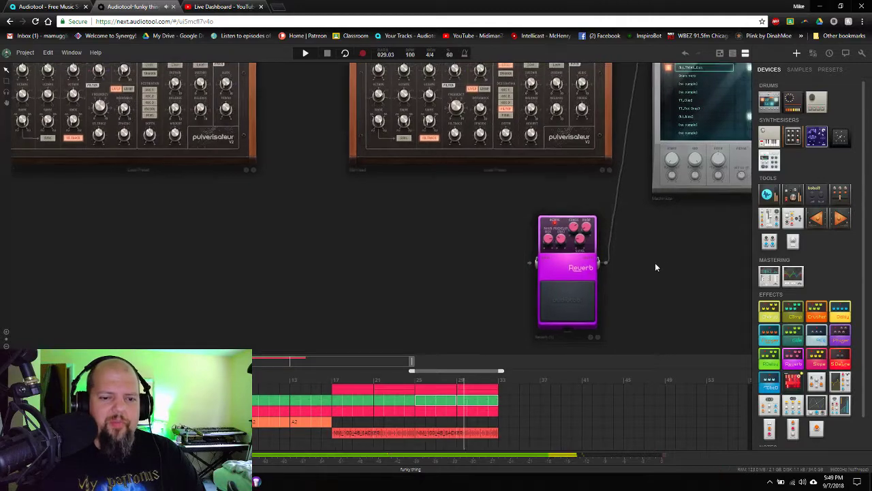
Route the S&H lead Pulverisateur's output into the Reverb pedal's input in place of its direct cable to the Centroid mixer
{"action": "left_click_drag", "start_coordinate": [655, 262], "coordinate": [544, 322]}
{"action": "scroll", "coordinate": [587, 335], "scroll_direction": "down", "scroll_amount": 2}
{"action": "scroll", "coordinate": [409, 252], "scroll_direction": "up", "scroll_amount": 2}
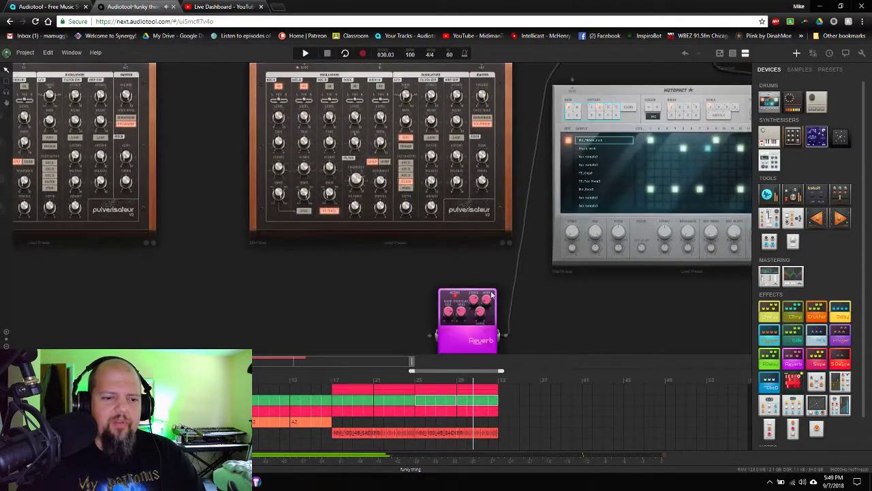
{"action": "left_click_drag", "start_coordinate": [219, 159], "coordinate": [118, 182]}
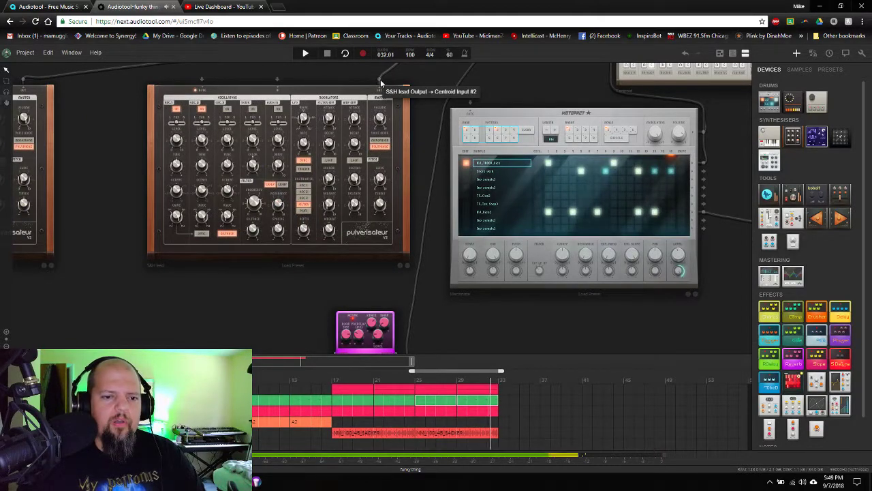
{"action": "left_click", "coordinate": [380, 82]}
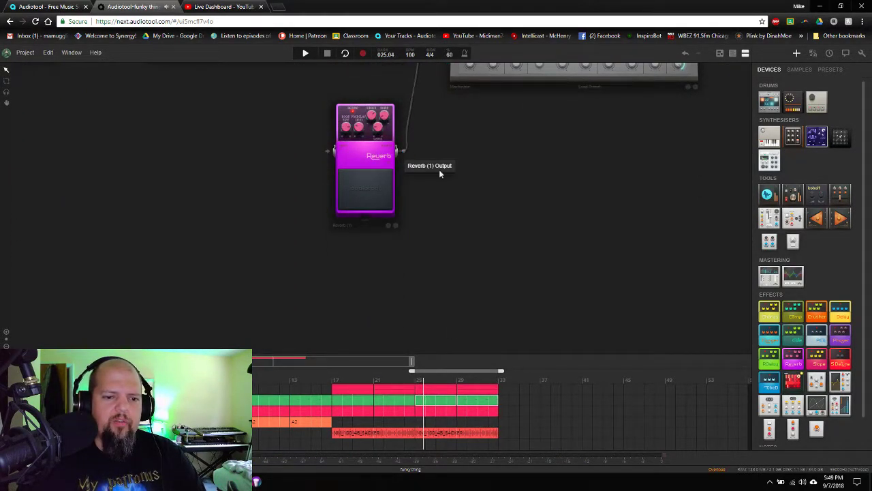
{"action": "left_click_drag", "start_coordinate": [439, 169], "coordinate": [541, 272]}
{"action": "left_click_drag", "start_coordinate": [415, 255], "coordinate": [468, 94]}
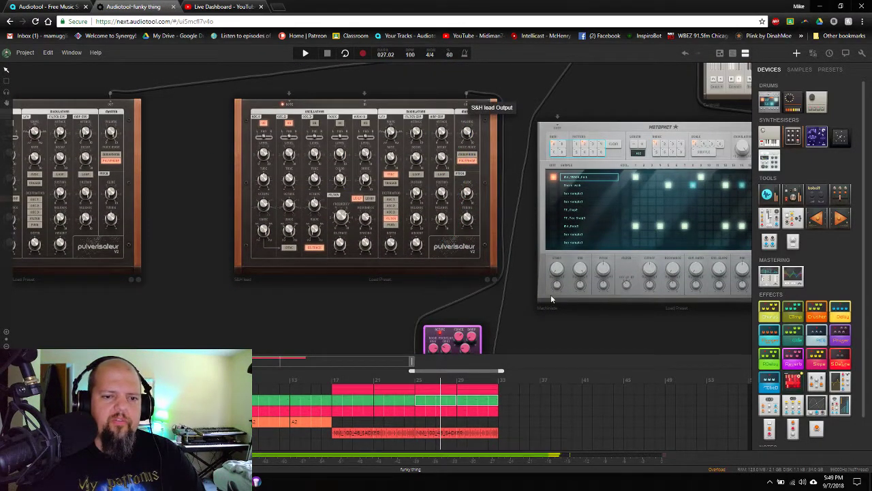
Lower the room size of the Reverb pedal on the S&H lead to 43.40%
{"action": "left_click_drag", "start_coordinate": [567, 332], "coordinate": [519, 158]}
{"action": "scroll", "coordinate": [364, 188], "scroll_direction": "up", "scroll_amount": 3}
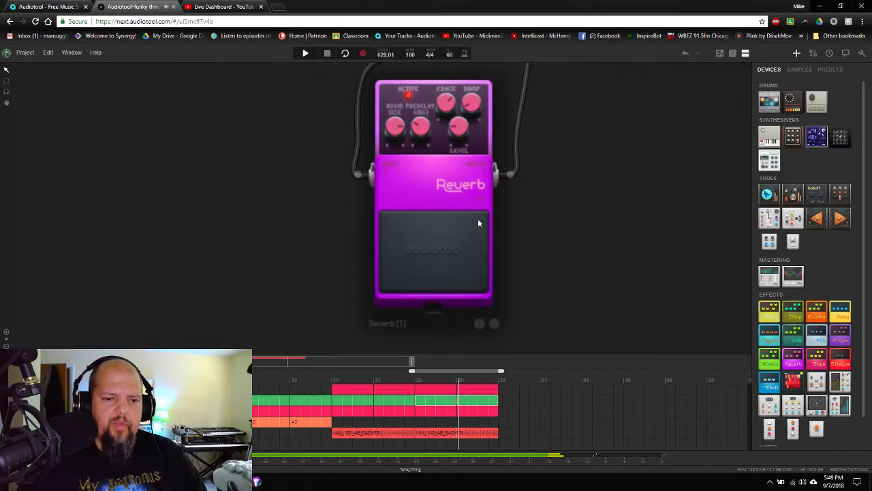
{"action": "scroll", "coordinate": [632, 179], "scroll_direction": "down", "scroll_amount": 3}
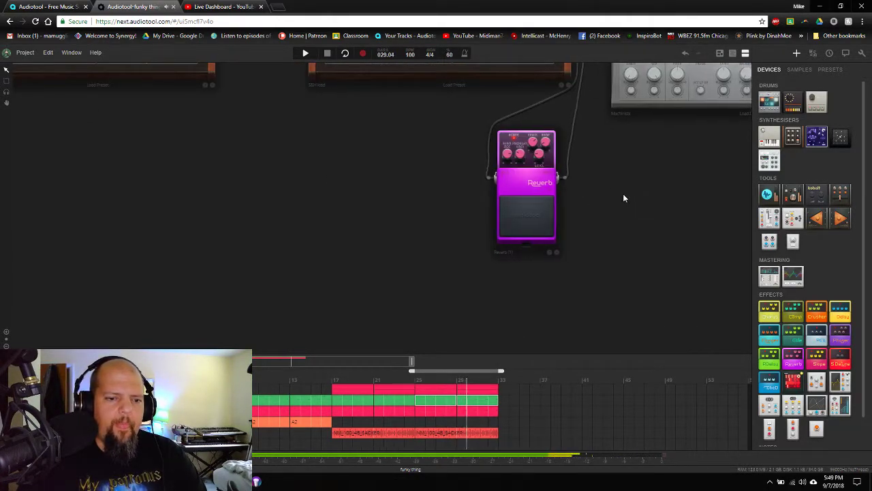
{"action": "left_click_drag", "start_coordinate": [623, 195], "coordinate": [472, 230]}
{"action": "scroll", "coordinate": [428, 232], "scroll_direction": "up", "scroll_amount": 2}
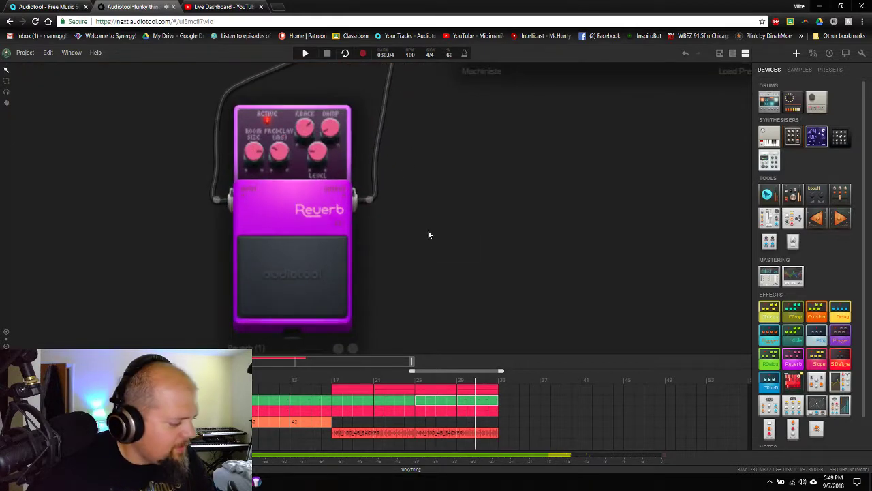
{"action": "left_click_drag", "start_coordinate": [434, 234], "coordinate": [563, 236]}
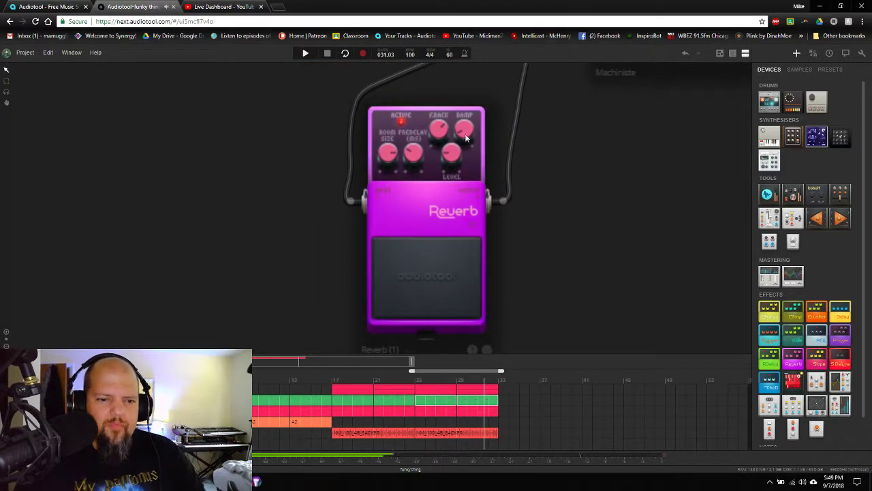
{"action": "mouse_move", "coordinate": [463, 137]}
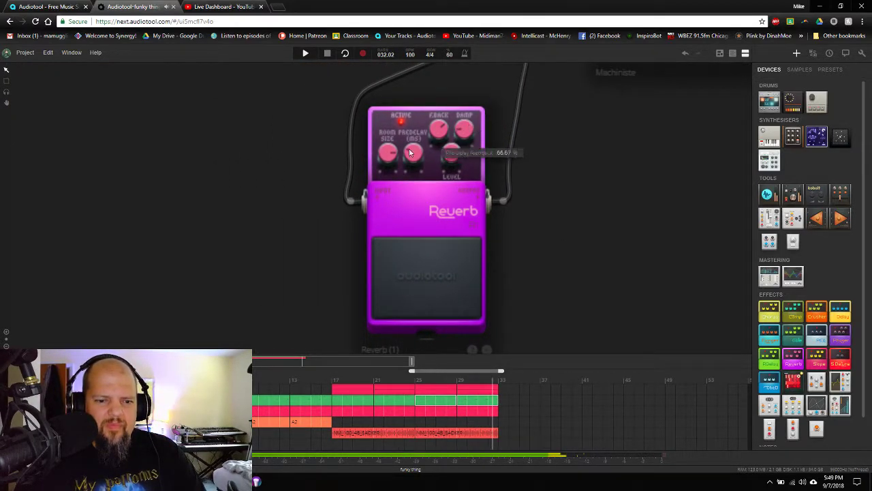
{"action": "mouse_move", "coordinate": [389, 158]}
{"action": "left_click_drag", "start_coordinate": [394, 174], "coordinate": [391, 188]}
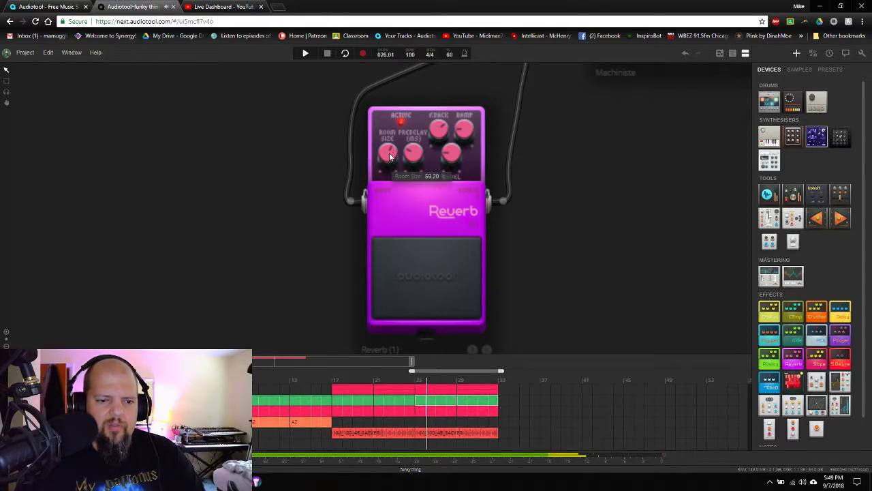
{"action": "left_click_drag", "start_coordinate": [387, 156], "coordinate": [390, 172]}
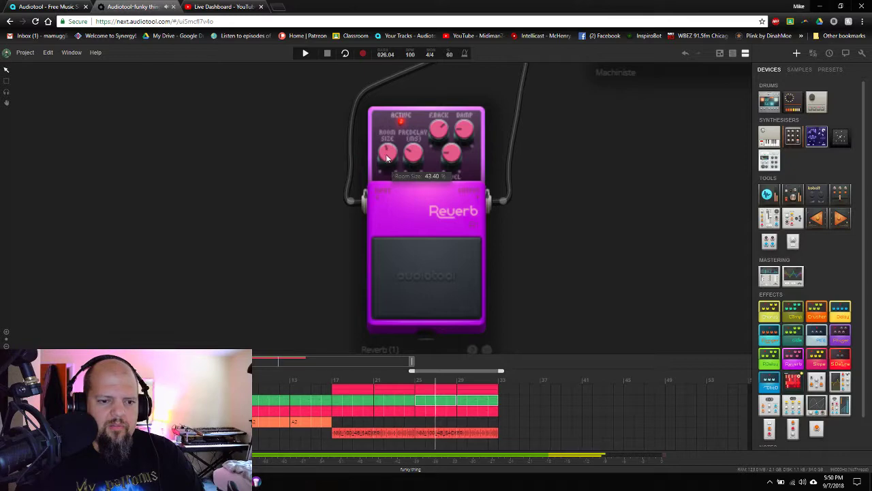
Bypass the S&H lead's Reverb pedal to compare the sound during playback, and switch it back on
{"action": "left_click", "coordinate": [427, 267]}
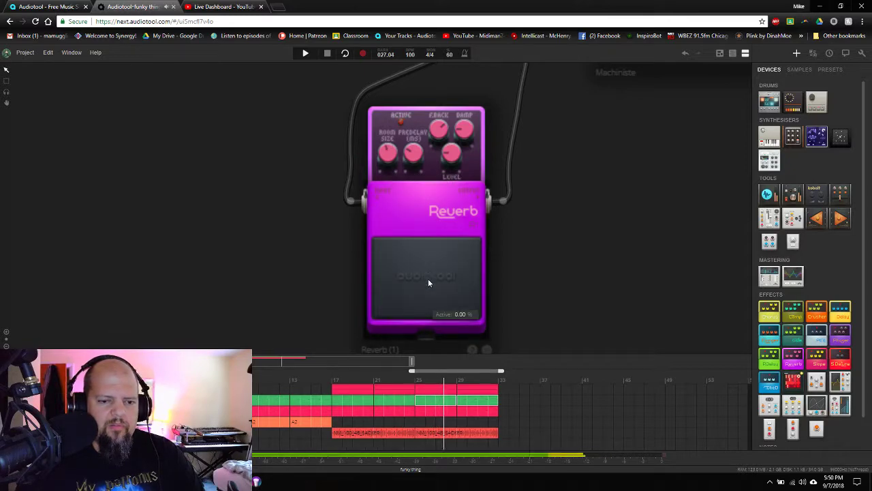
{"action": "scroll", "coordinate": [431, 278], "scroll_direction": "down", "scroll_amount": 4}
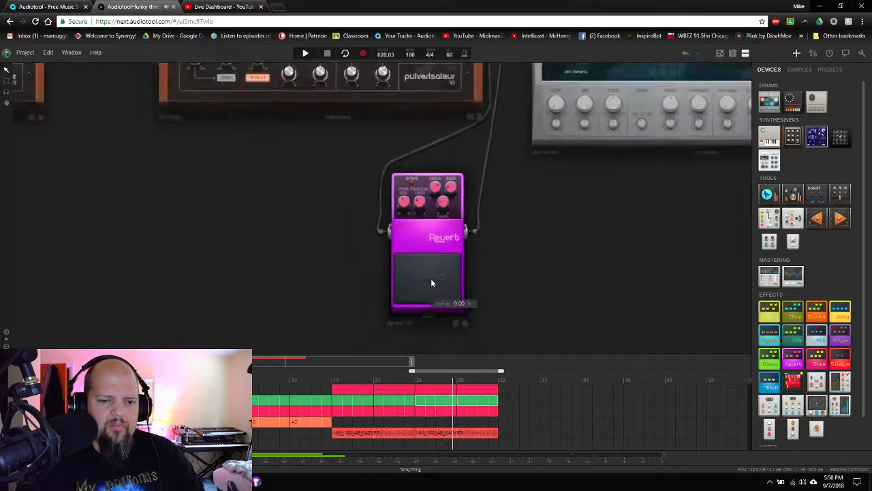
{"action": "left_click_drag", "start_coordinate": [600, 286], "coordinate": [404, 240]}
{"action": "scroll", "coordinate": [409, 240], "scroll_direction": "up", "scroll_amount": 5}
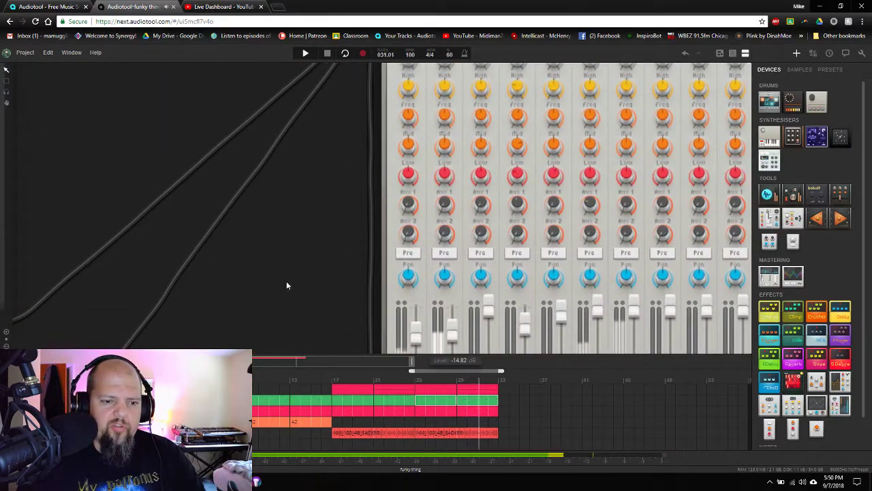
{"action": "left_click_drag", "start_coordinate": [286, 281], "coordinate": [557, 105]}
{"action": "left_click_drag", "start_coordinate": [298, 287], "coordinate": [457, 196]}
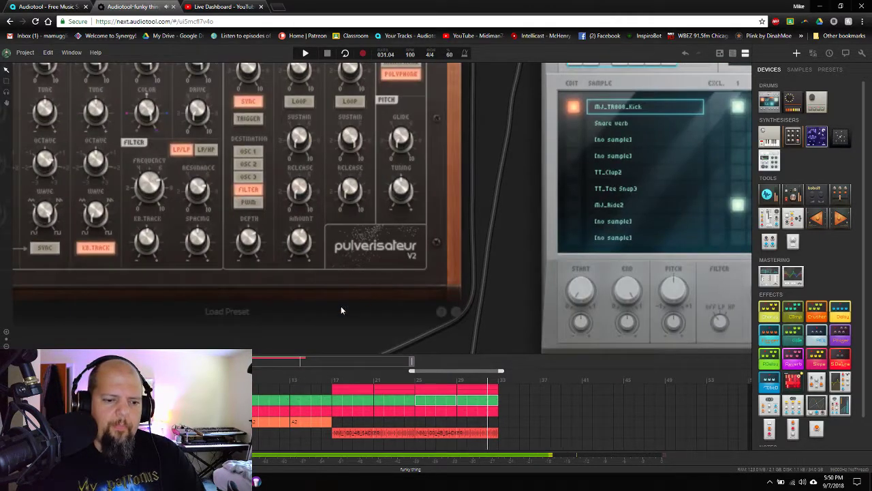
{"action": "scroll", "coordinate": [341, 270], "scroll_direction": "down", "scroll_amount": 2}
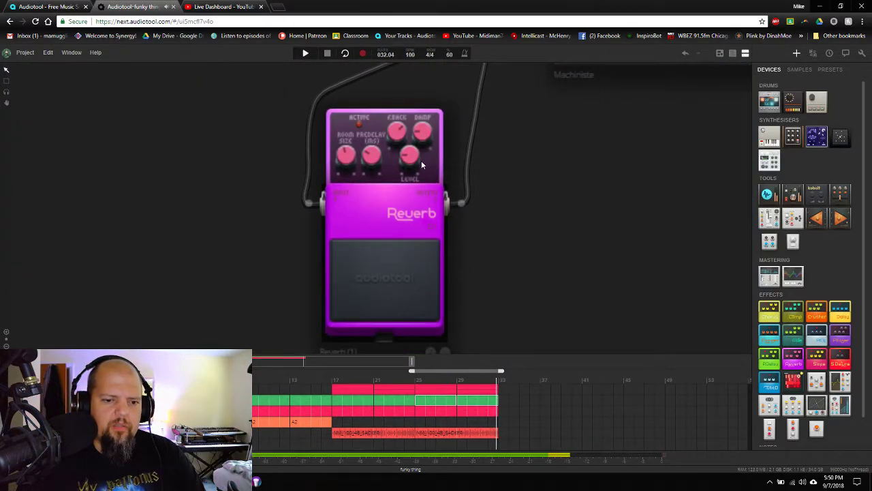
{"action": "mouse_move", "coordinate": [347, 174]}
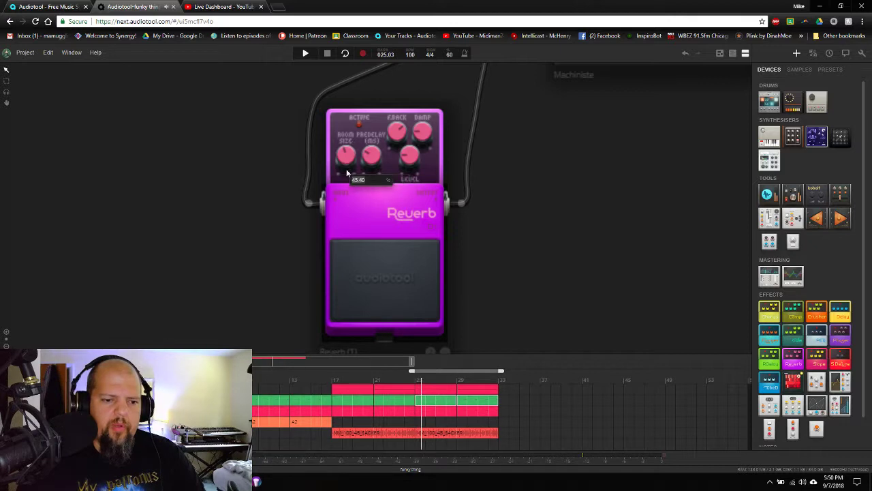
{"action": "left_click", "coordinate": [389, 296]}
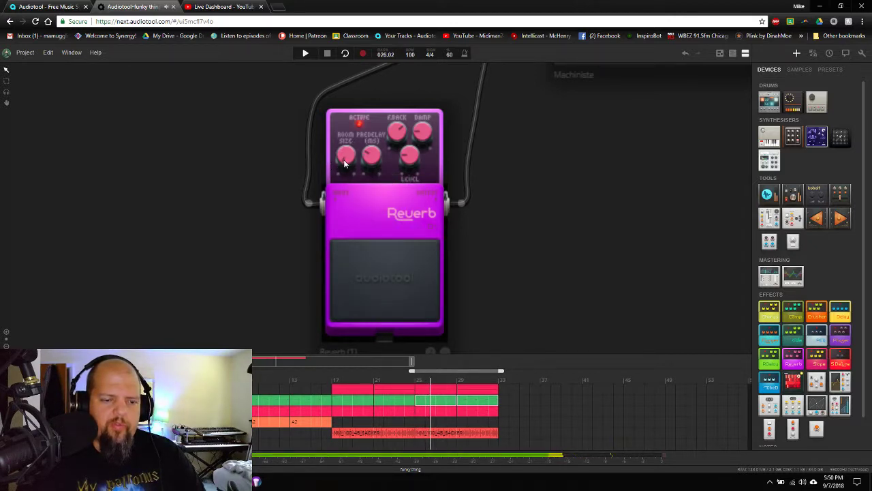
Try room sizes of 0%, 49% and 79% on the Reverb pedal and turn its predelay down
{"action": "mouse_move", "coordinate": [343, 160]}
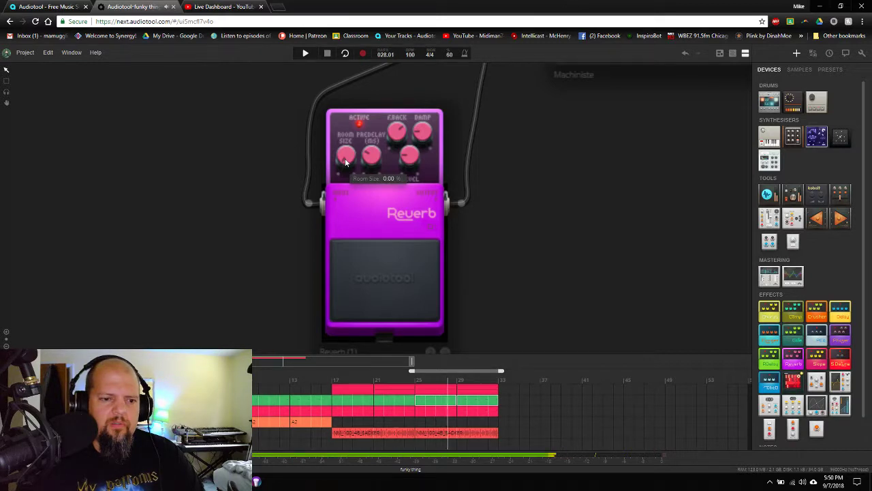
{"action": "left_click_drag", "start_coordinate": [345, 158], "coordinate": [346, 132]}
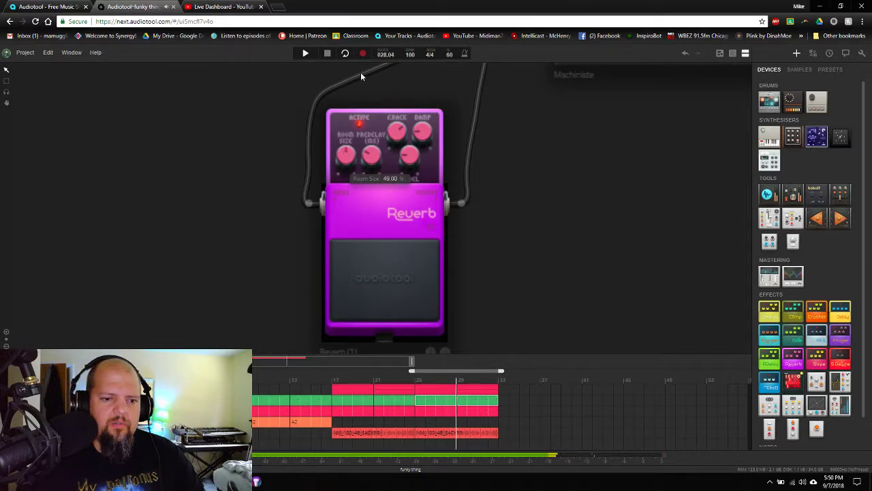
{"action": "mouse_move", "coordinate": [371, 157]}
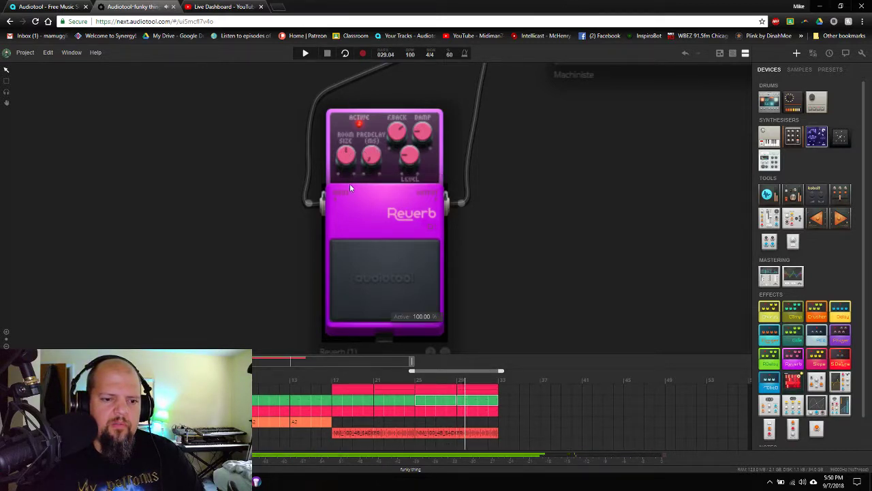
{"action": "mouse_move", "coordinate": [346, 161]}
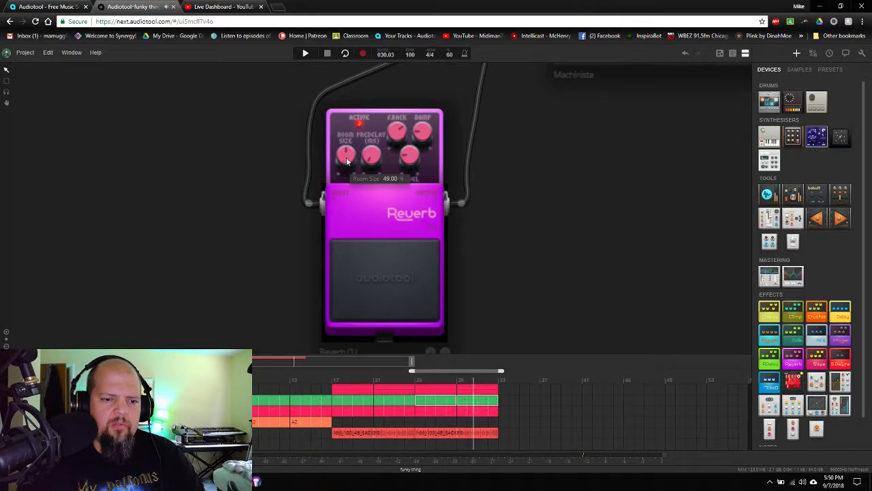
{"action": "left_click_drag", "start_coordinate": [346, 161], "coordinate": [353, 108]}
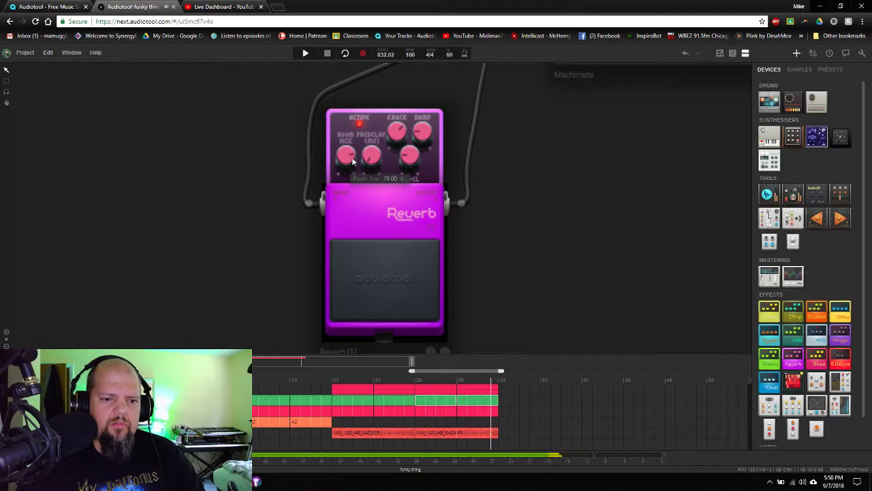
Set the Reverb pedal's pre-delay feedback to 38.92% and its room size to 76.30%
{"action": "mouse_move", "coordinate": [403, 166]}
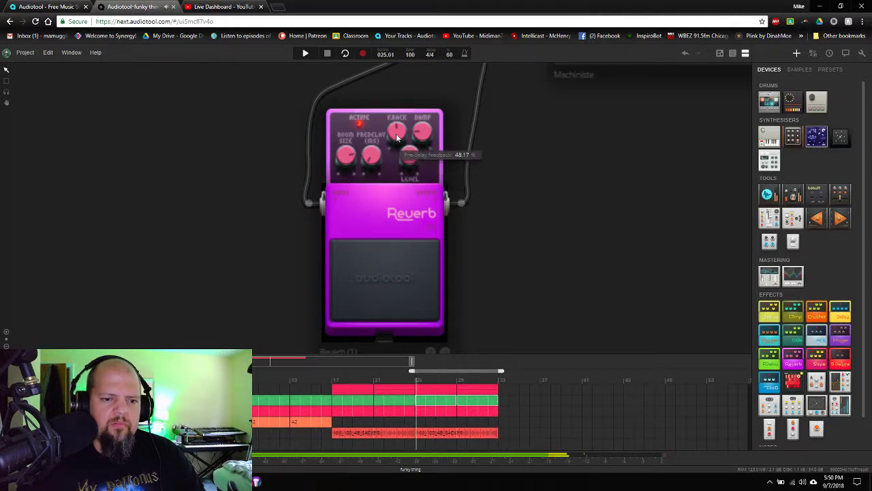
{"action": "mouse_move", "coordinate": [347, 157]}
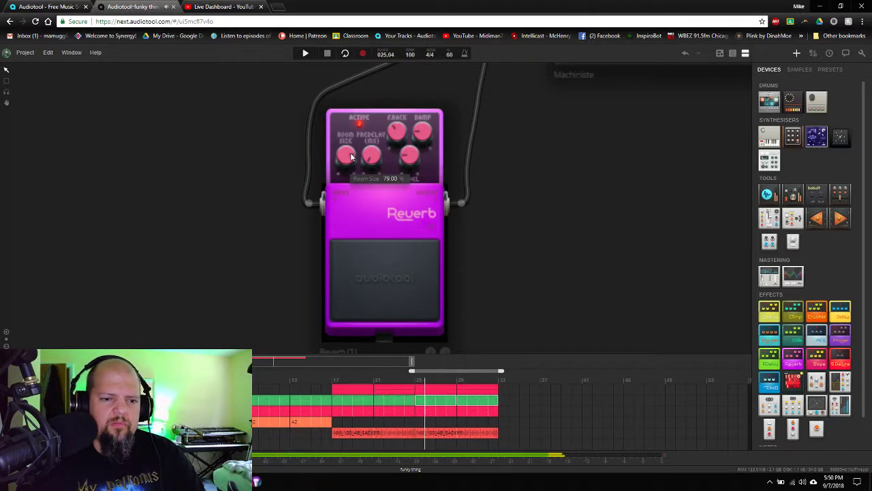
{"action": "left_click_drag", "start_coordinate": [348, 157], "coordinate": [352, 183]}
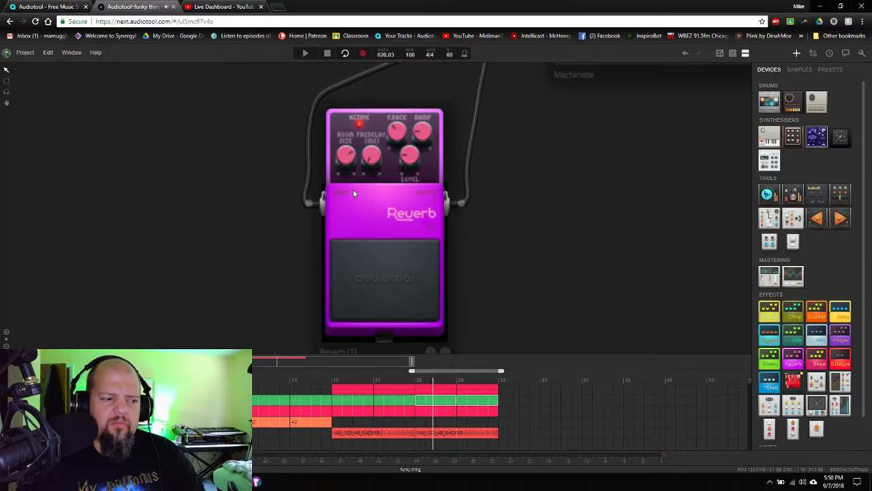
Stop playback and replay the loop briefly from bar 25 to hear the lead's reverb
{"action": "key", "text": "space"}
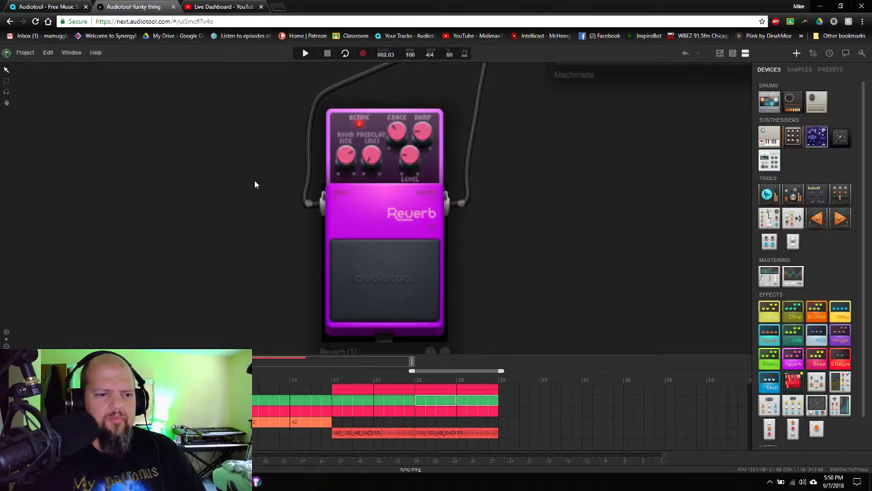
{"action": "left_click", "coordinate": [416, 383]}
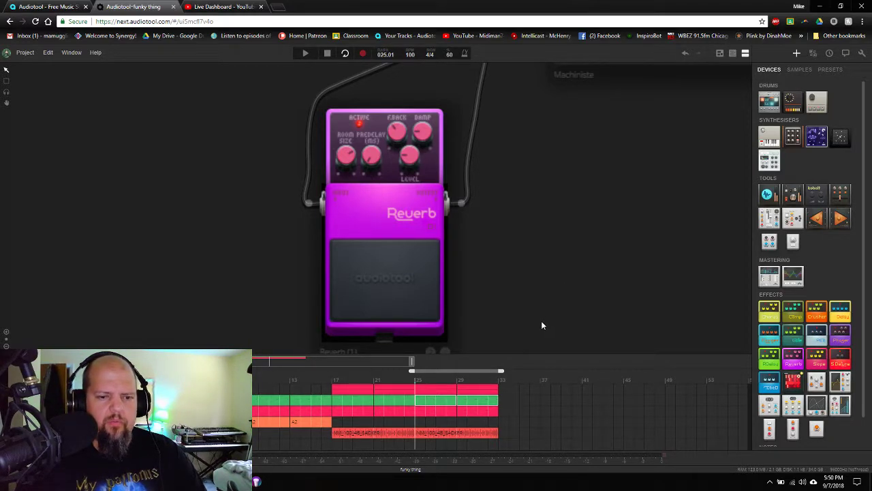
{"action": "key", "text": "space"}
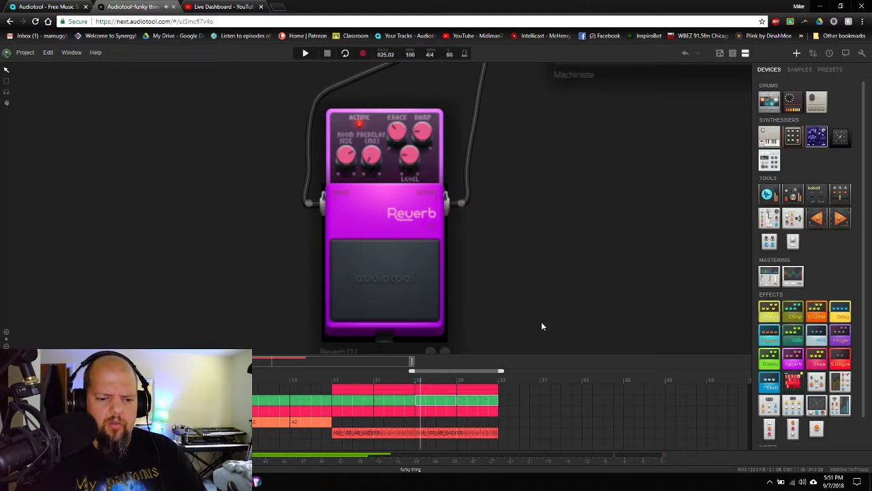
{"action": "key", "text": "space"}
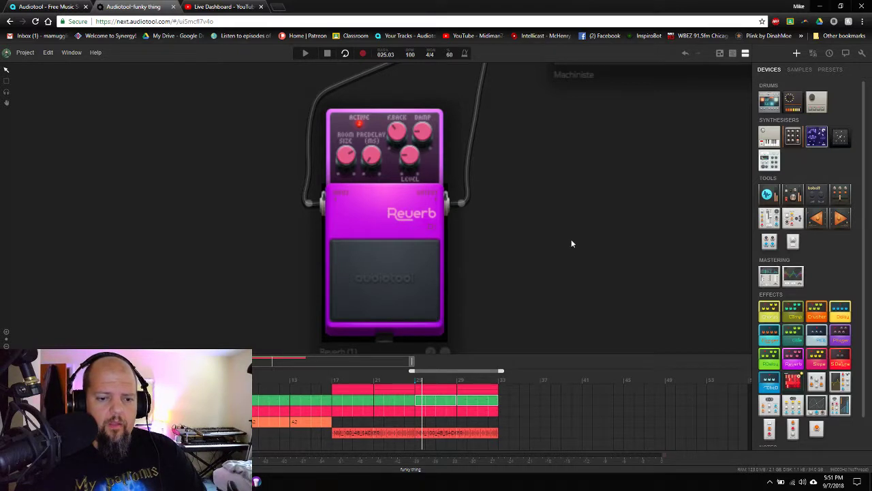
Raise the Reverb pedal's pre-delay feedback to 44.20% during playback
{"action": "left_click_drag", "start_coordinate": [571, 239], "coordinate": [592, 245]}
{"action": "mouse_move", "coordinate": [361, 154]}
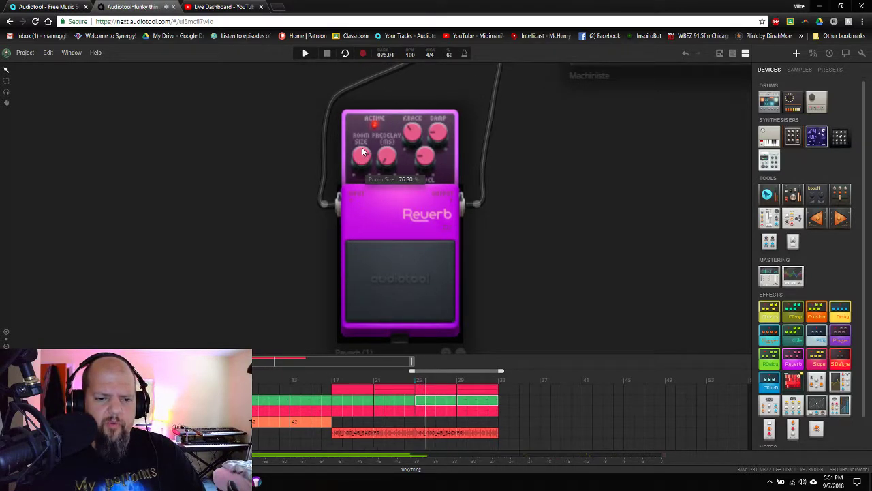
{"action": "mouse_move", "coordinate": [417, 135]}
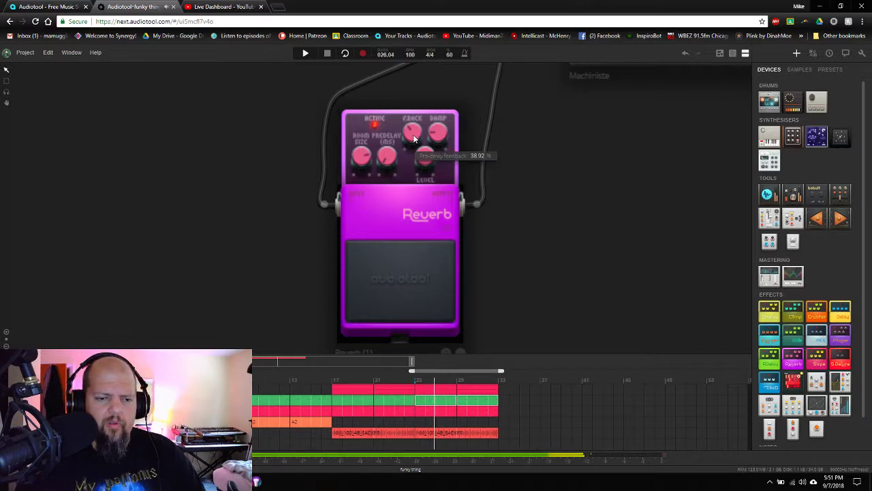
{"action": "mouse_move", "coordinate": [417, 135]}
{"action": "left_mouse_down"}
{"action": "mouse_move", "coordinate": [404, 138]}
{"action": "mouse_move", "coordinate": [417, 98]}
{"action": "mouse_move", "coordinate": [413, 131]}
{"action": "left_mouse_up"}
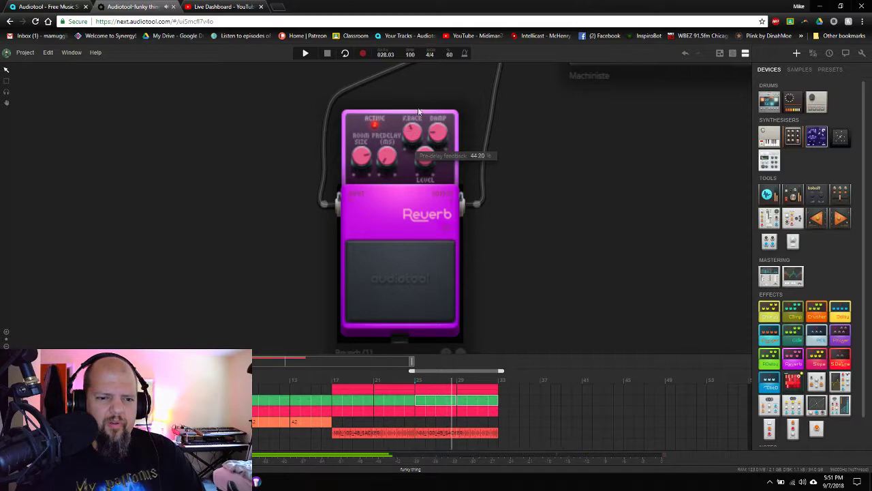
Check the mixer's channel levels during playback, and stop playback at the end of the loop
{"action": "scroll", "coordinate": [466, 243], "scroll_direction": "down", "scroll_amount": 5}
{"action": "scroll", "coordinate": [478, 244], "scroll_direction": "down", "scroll_amount": 5}
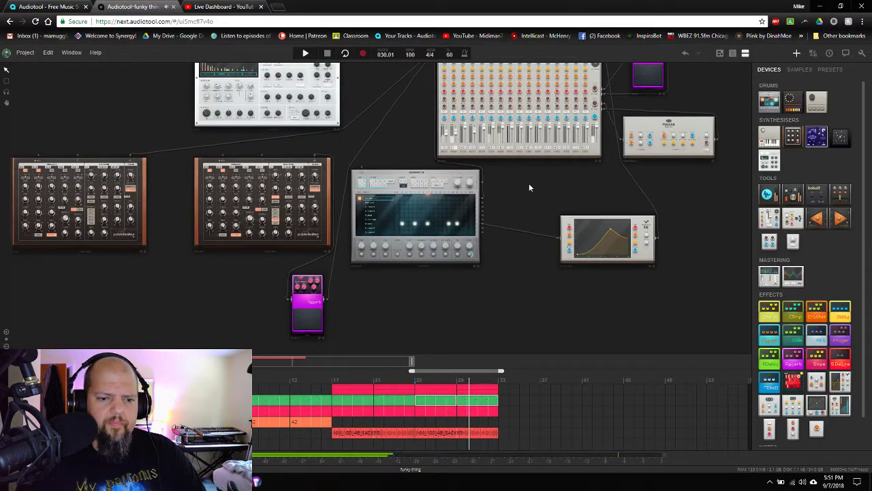
{"action": "scroll", "coordinate": [529, 184], "scroll_direction": "up", "scroll_amount": 6}
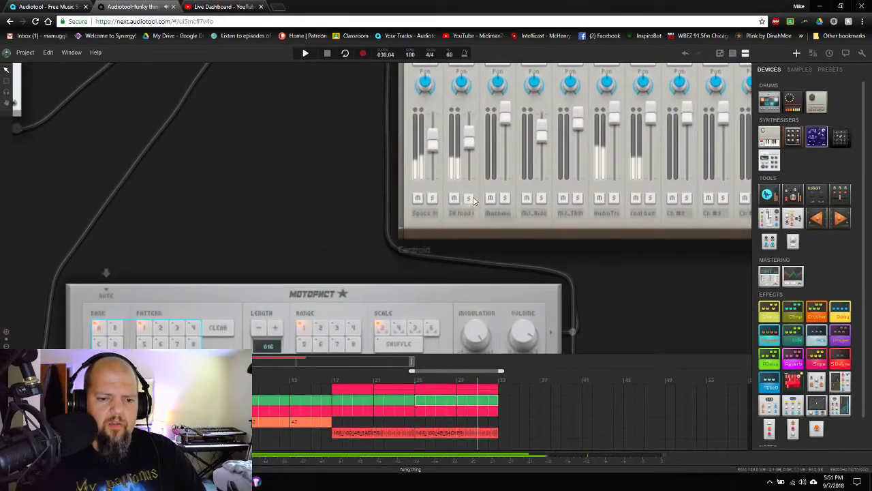
{"action": "scroll", "coordinate": [347, 201], "scroll_direction": "down", "scroll_amount": 5}
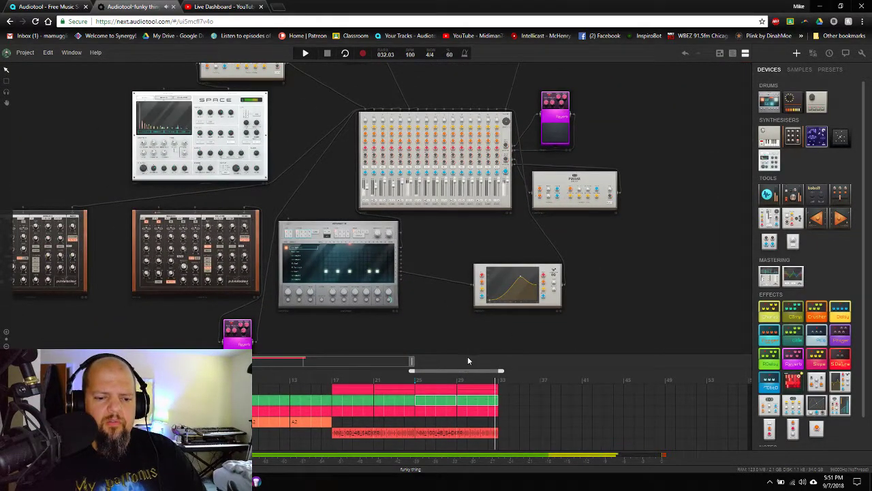
{"action": "key", "text": "space"}
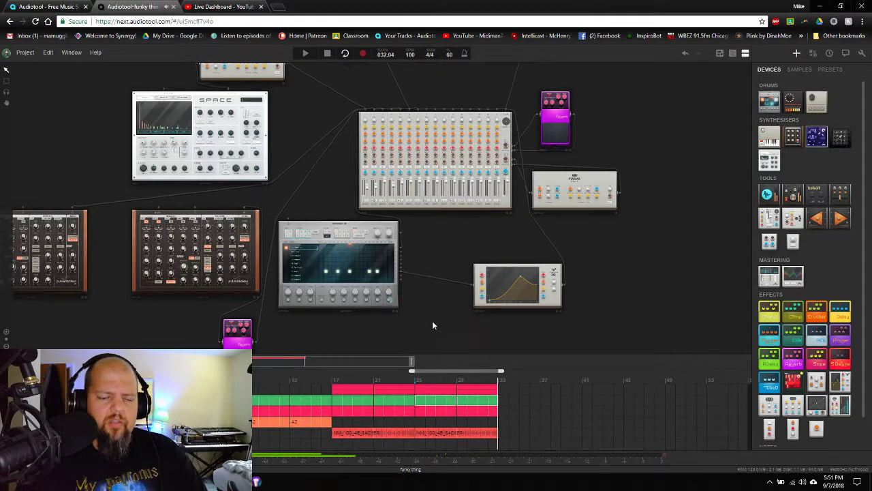
Play the arrangement from bar 17 to bar 33, checking the YouTube live dashboard chat while it plays
{"action": "left_click_drag", "start_coordinate": [432, 320], "coordinate": [348, 301]}
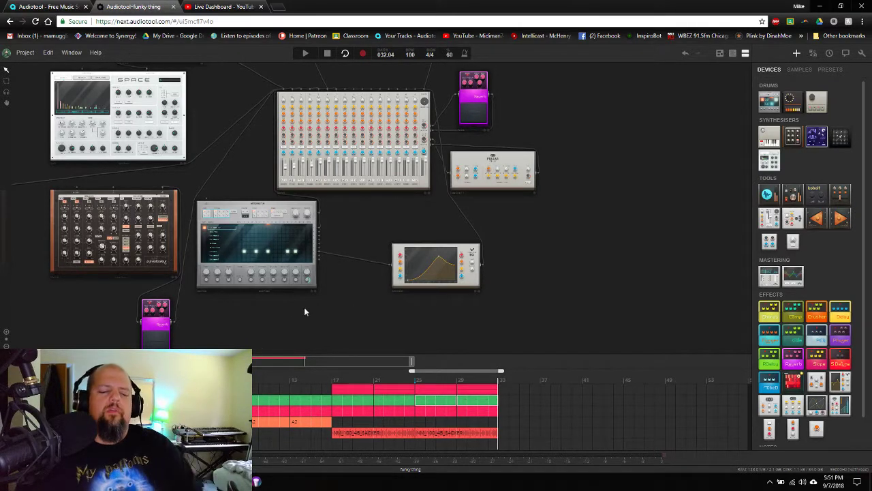
{"action": "left_click", "coordinate": [332, 383]}
{"action": "key", "text": "space"}
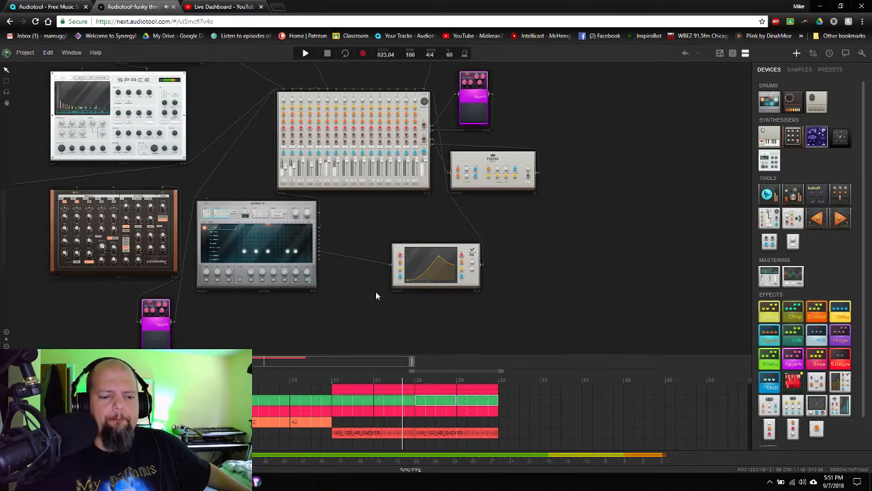
{"action": "left_click", "coordinate": [199, 6]}
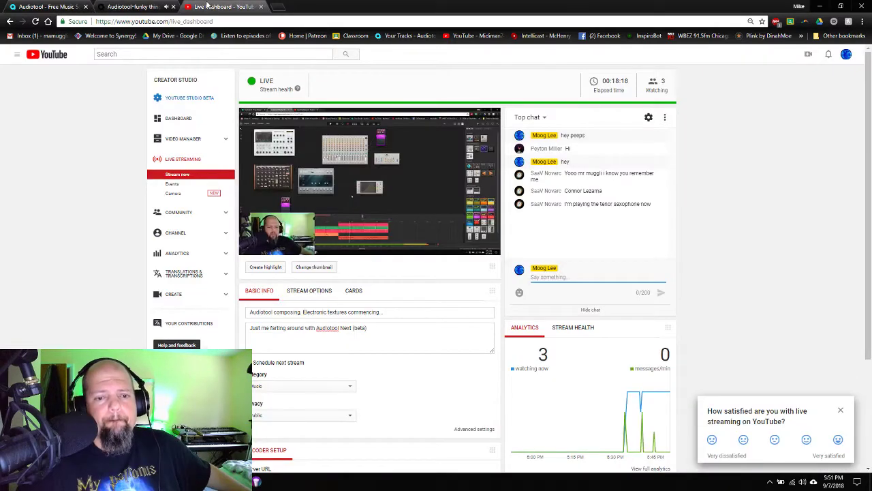
{"action": "left_click", "coordinate": [143, 6]}
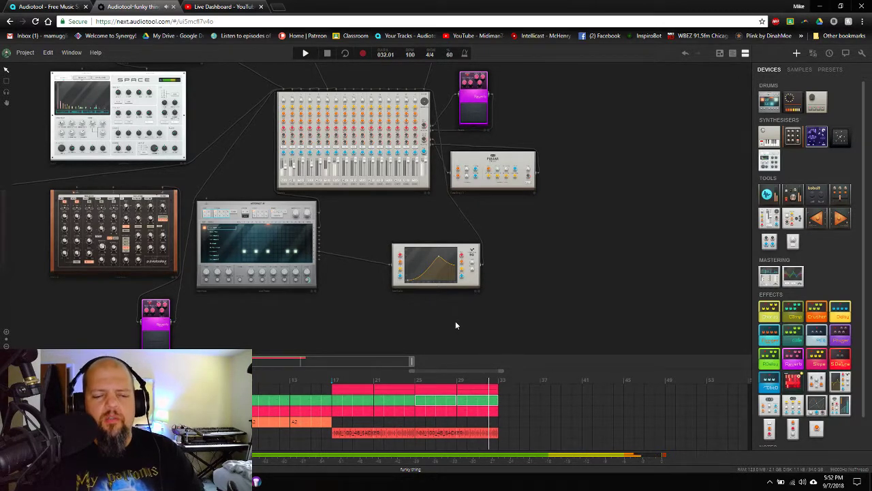
{"action": "key", "text": "space"}
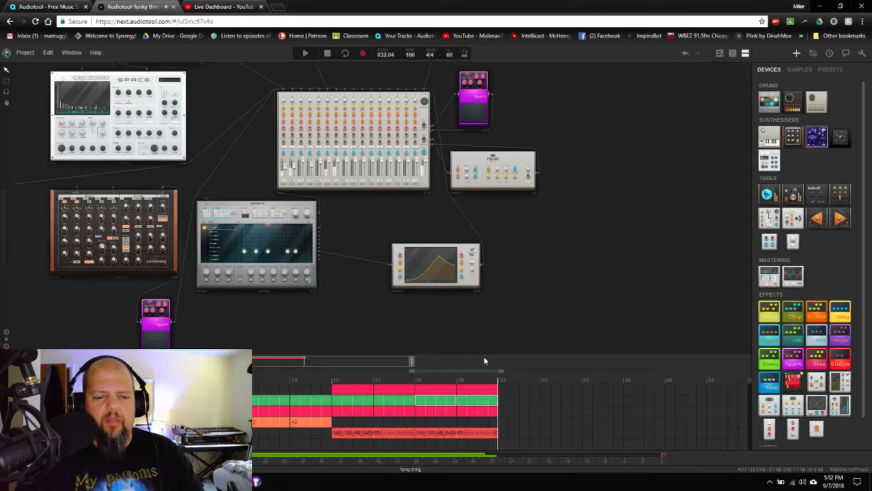
Duplicate all the Space, real bass, S&H lead and AudioTrack regions of bars 17 to 33 to start at bar 33
{"action": "left_click_drag", "start_coordinate": [496, 355], "coordinate": [498, 212]}
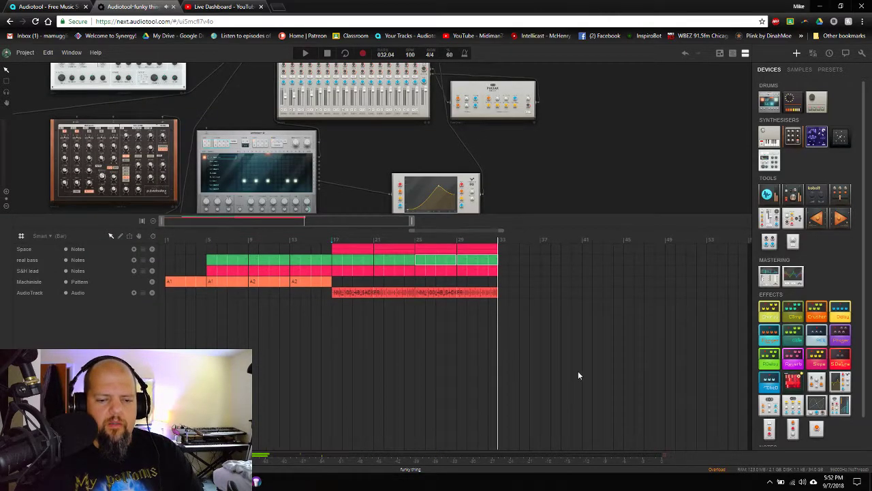
{"action": "left_click_drag", "start_coordinate": [578, 372], "coordinate": [519, 263]}
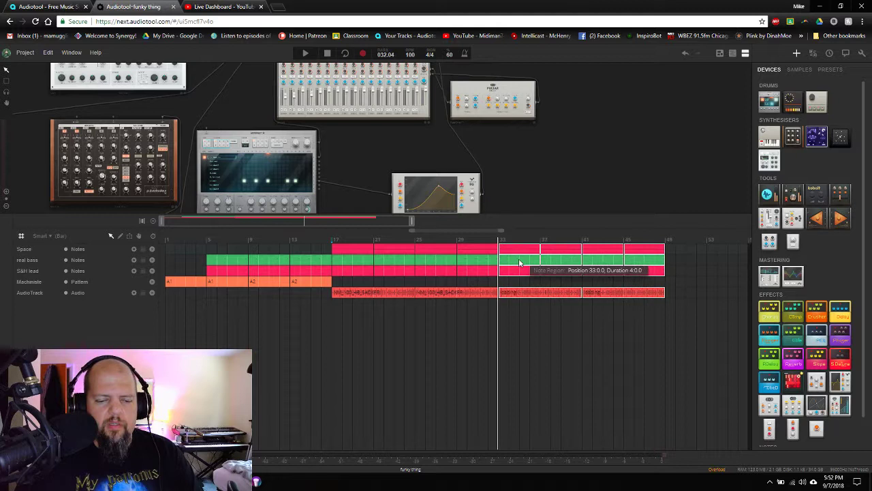
Delete the duplicated S&H lead regions from bar 33 to bar 49
{"action": "left_click", "coordinate": [695, 262]}
{"action": "left_click_drag", "start_coordinate": [695, 262], "coordinate": [516, 260]}
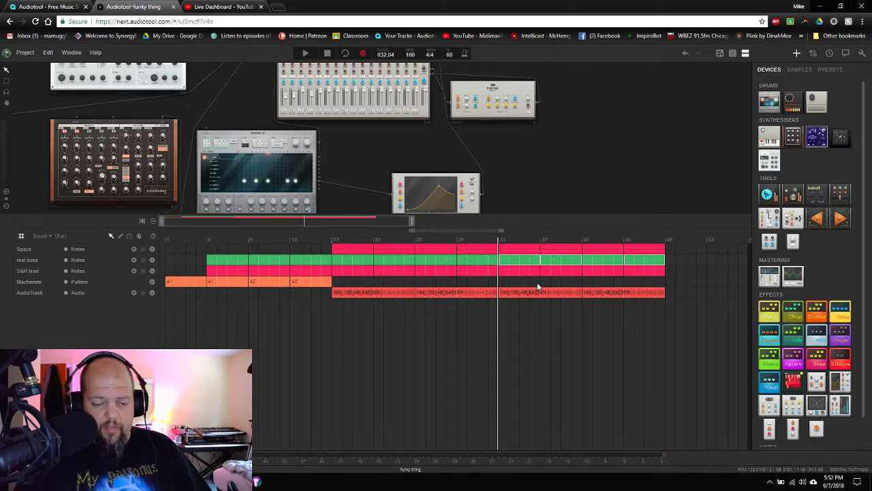
{"action": "left_click", "coordinate": [684, 277]}
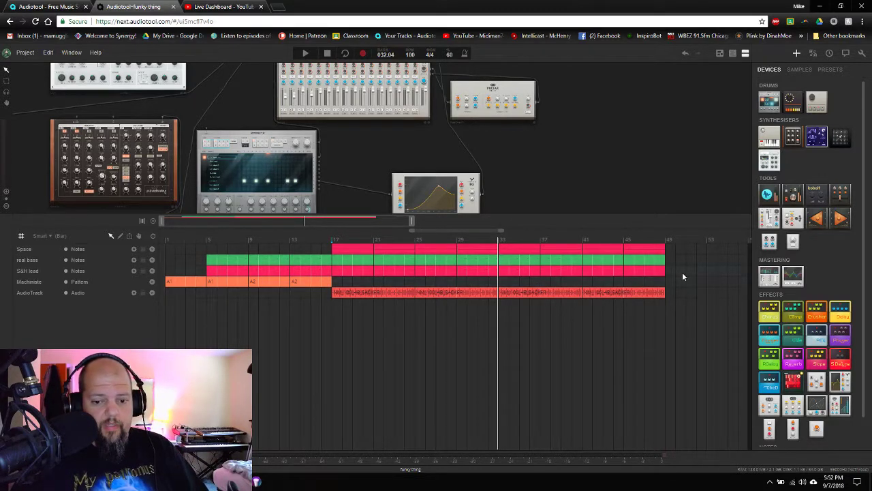
{"action": "left_click_drag", "start_coordinate": [682, 274], "coordinate": [512, 277]}
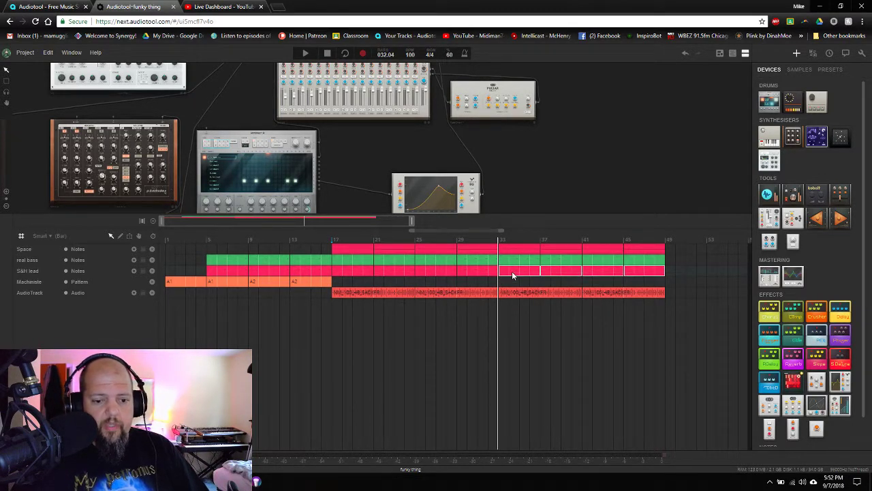
{"action": "key", "text": "Delete"}
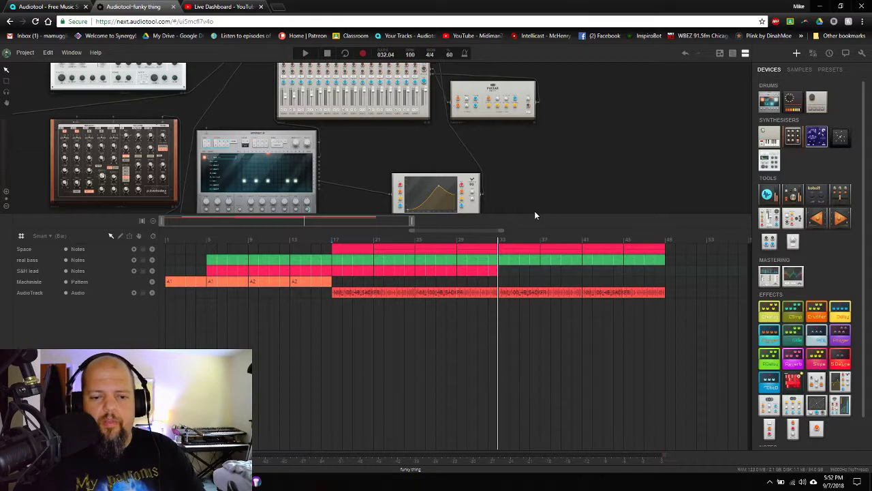
Add a new Pulverisateur synthesiser to an empty area of the device desktop
{"action": "left_click_drag", "start_coordinate": [539, 217], "coordinate": [517, 350]}
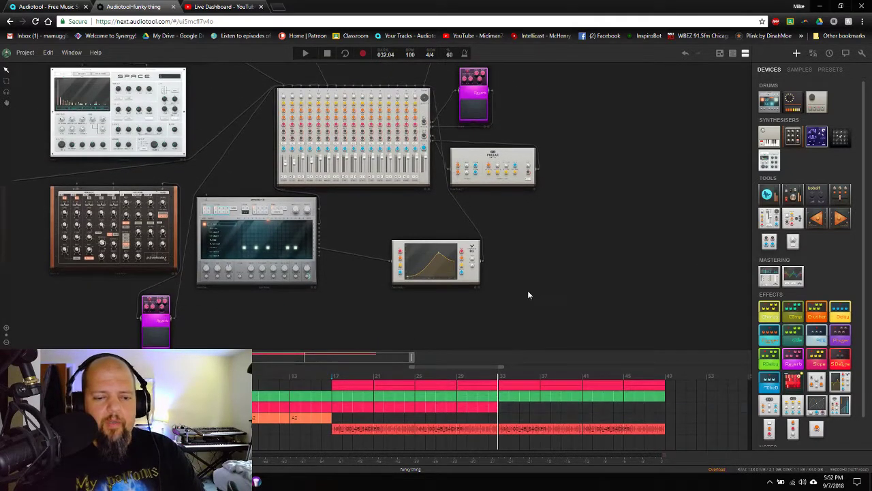
{"action": "left_click_drag", "start_coordinate": [528, 295], "coordinate": [596, 298]}
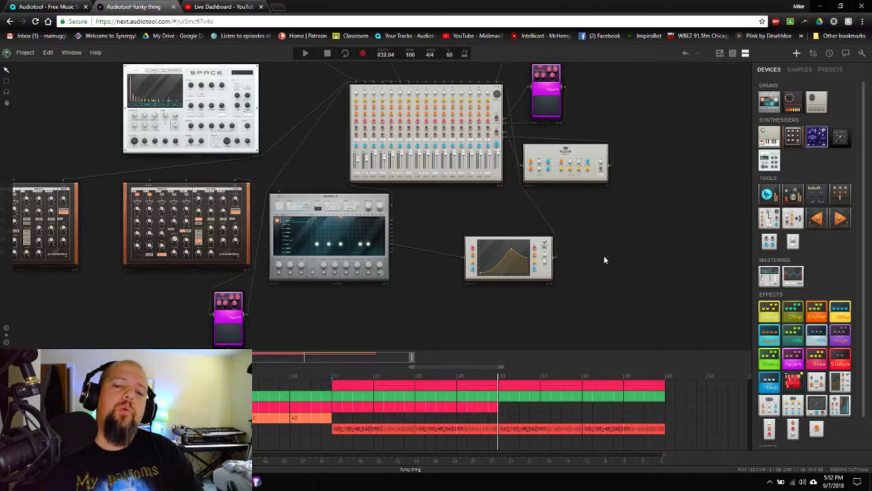
{"action": "left_click_drag", "start_coordinate": [624, 231], "coordinate": [646, 231]}
{"action": "scroll", "coordinate": [621, 325], "scroll_direction": "down", "scroll_amount": 2}
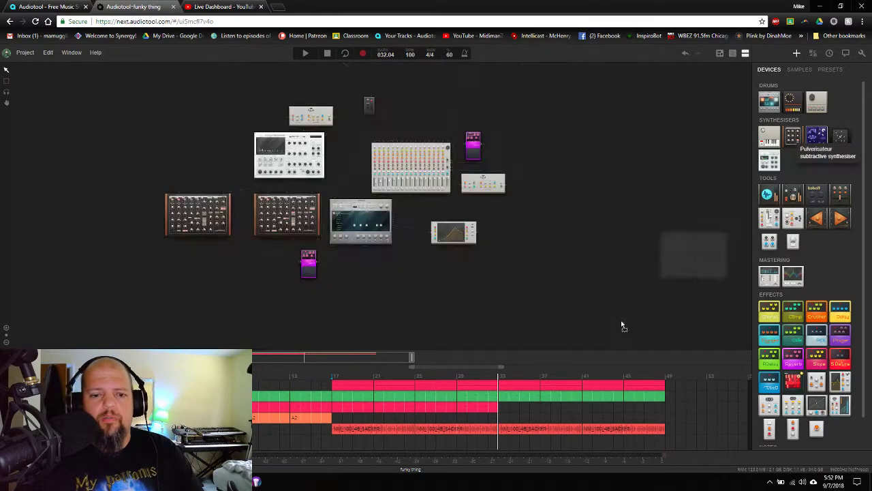
{"action": "left_click_drag", "start_coordinate": [544, 266], "coordinate": [282, 204]}
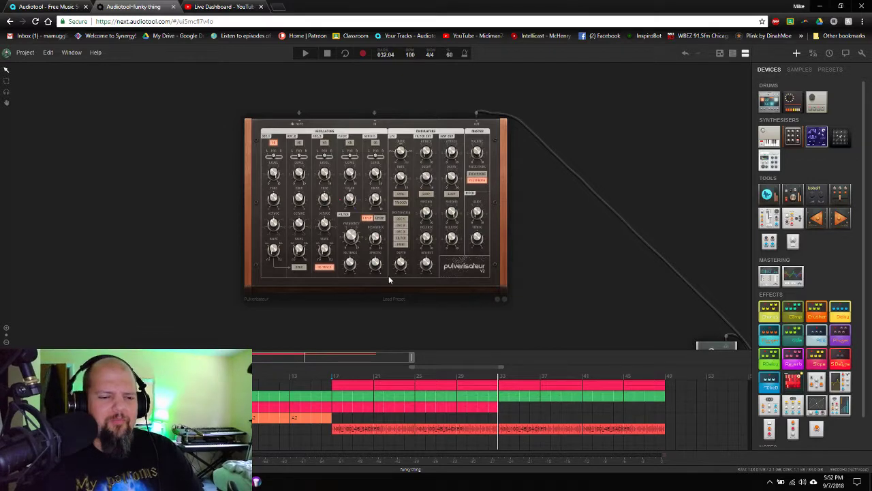
Turn up the waveform settings of oscillators 1 and 2 on the new Pulverisateur and switch on oscillator 2
{"action": "scroll", "coordinate": [389, 278], "scroll_direction": "up", "scroll_amount": 3}
{"action": "scroll", "coordinate": [147, 193], "scroll_direction": "up", "scroll_amount": 2}
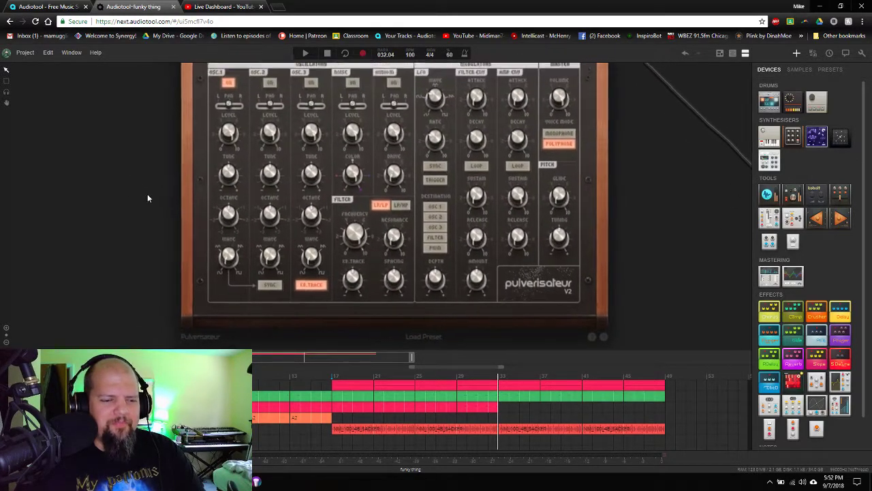
{"action": "scroll", "coordinate": [207, 271], "scroll_direction": "up", "scroll_amount": 2}
{"action": "scroll", "coordinate": [101, 227], "scroll_direction": "right", "scroll_amount": 2}
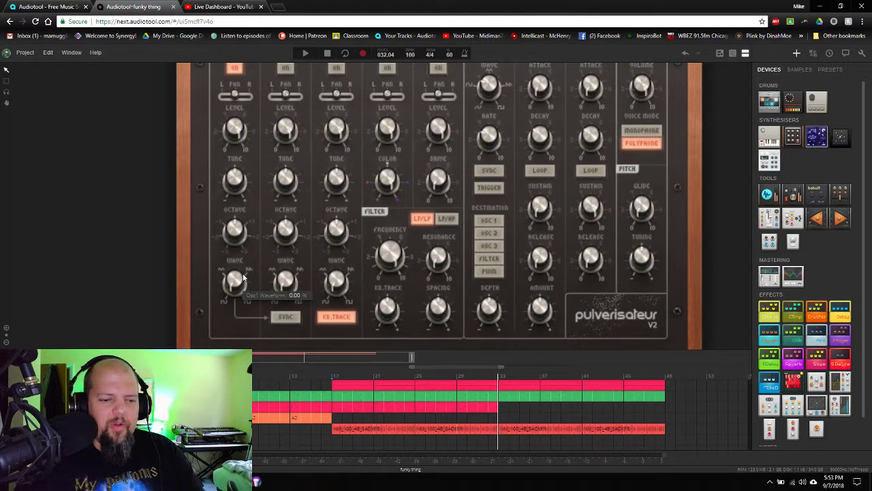
{"action": "left_click_drag", "start_coordinate": [243, 273], "coordinate": [258, 205]}
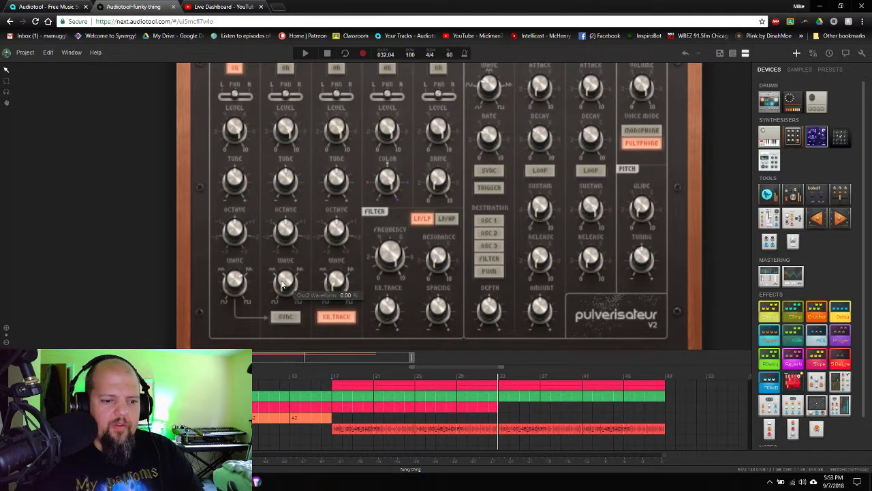
{"action": "left_click_drag", "start_coordinate": [285, 279], "coordinate": [305, 190]}
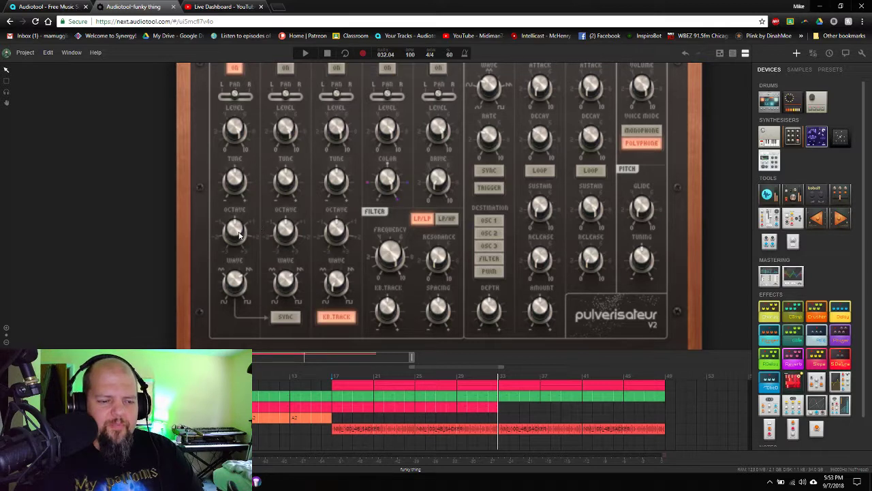
{"action": "mouse_move", "coordinate": [240, 235]}
{"action": "mouse_move", "coordinate": [229, 301]}
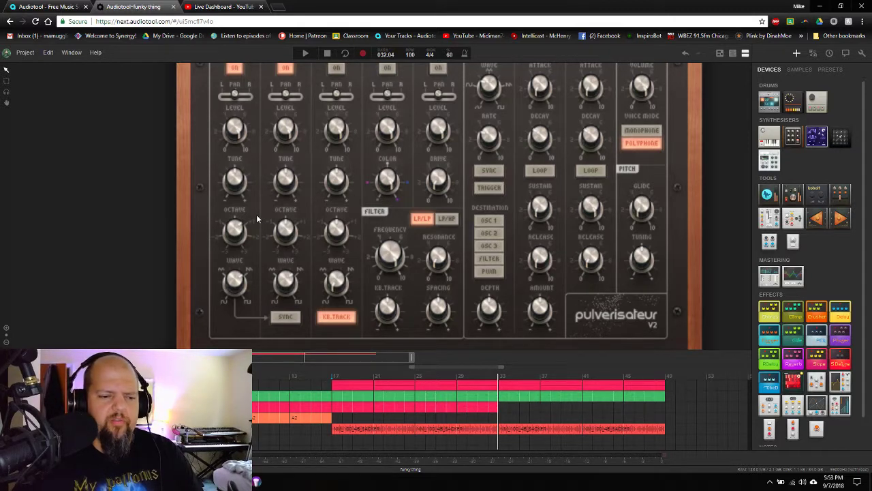
{"action": "mouse_move", "coordinate": [170, 222]}
{"action": "left_mouse_down"}
{"action": "mouse_move", "coordinate": [185, 229]}
{"action": "mouse_move", "coordinate": [173, 235]}
{"action": "left_mouse_up"}
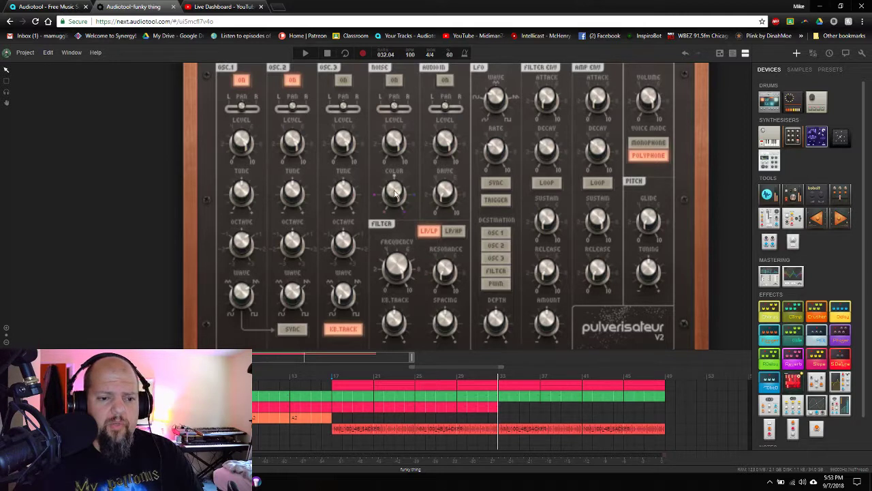
Try noise colours of 100%, 35% and 49.85% on the Pulverisateur
{"action": "mouse_move", "coordinate": [405, 192]}
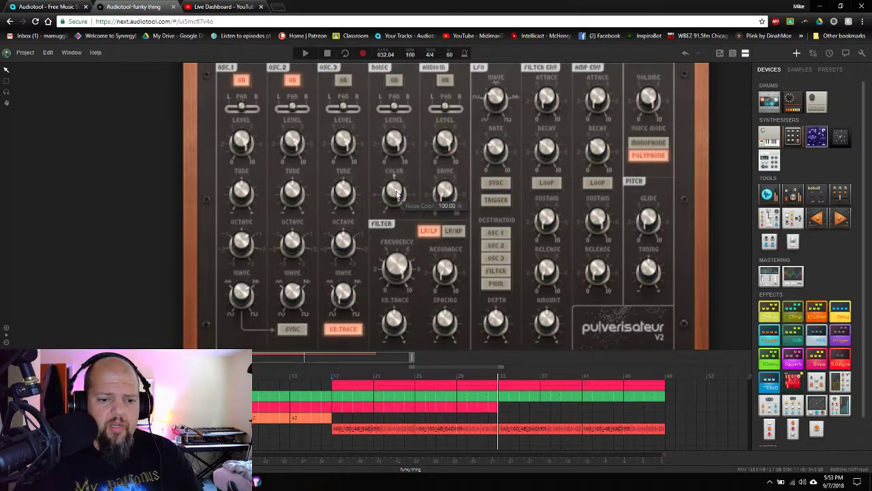
{"action": "left_click_drag", "start_coordinate": [397, 195], "coordinate": [395, 242]}
{"action": "left_click_drag", "start_coordinate": [410, 331], "coordinate": [437, 318]}
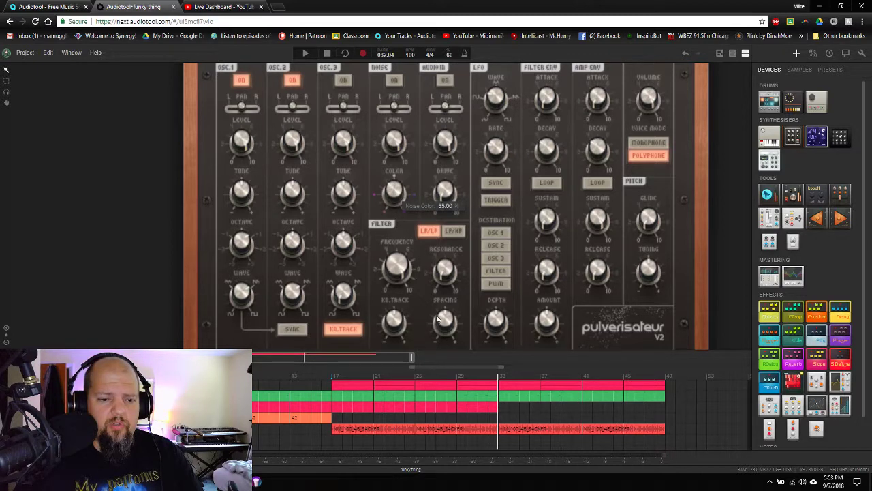
{"action": "left_click_drag", "start_coordinate": [435, 190], "coordinate": [421, 222]}
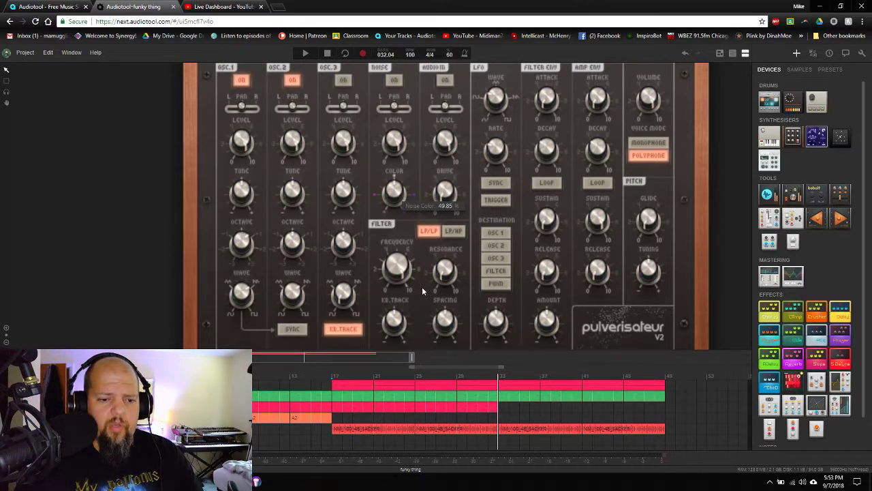
{"action": "left_click_drag", "start_coordinate": [422, 291], "coordinate": [443, 413]}
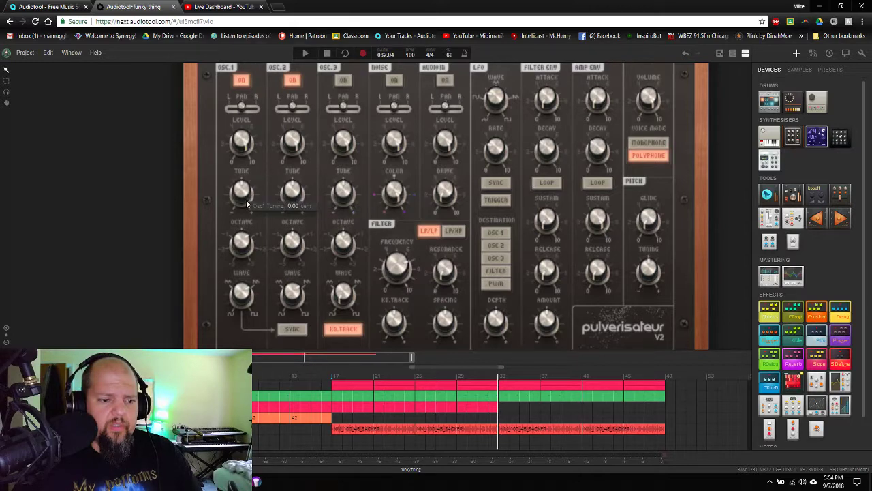
Pan the Pulverisateur's oscillator 1 fully left and oscillator 2 fully right
{"action": "left_click_drag", "start_coordinate": [240, 106], "coordinate": [228, 106]}
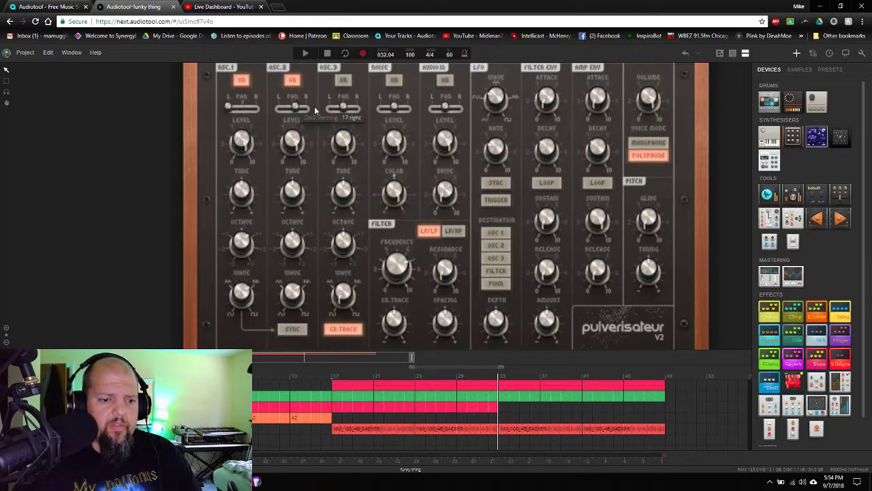
{"action": "left_click_drag", "start_coordinate": [314, 106], "coordinate": [320, 107]}
Add a one-bar pattern region to the Machiniste track at bar 33 and enlarge the timeline around it
{"action": "scroll", "coordinate": [279, 148], "scroll_direction": "down", "scroll_amount": 5}
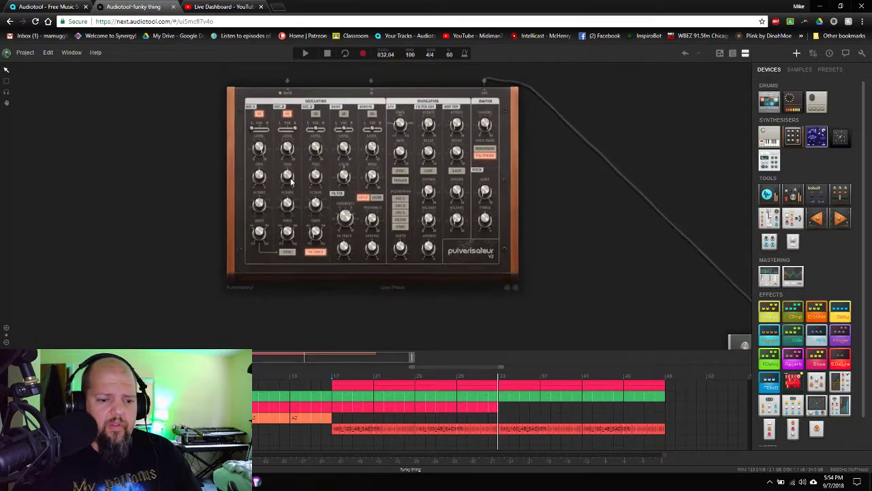
{"action": "double_click", "coordinate": [501, 417]}
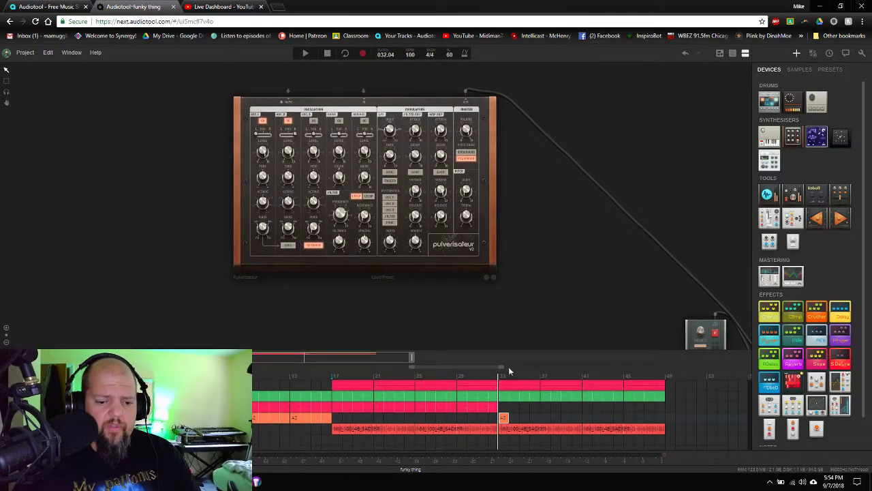
{"action": "left_click_drag", "start_coordinate": [510, 353], "coordinate": [519, 155]}
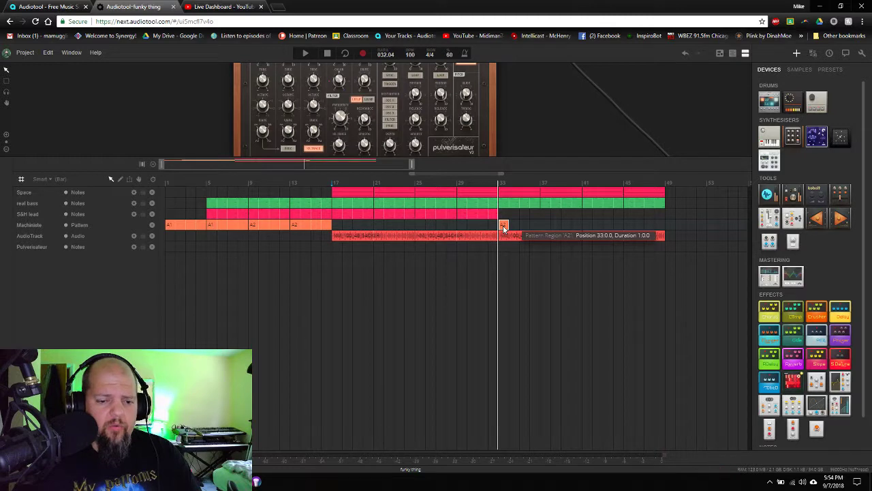
{"action": "scroll", "coordinate": [311, 165], "scroll_direction": "up", "scroll_amount": 5}
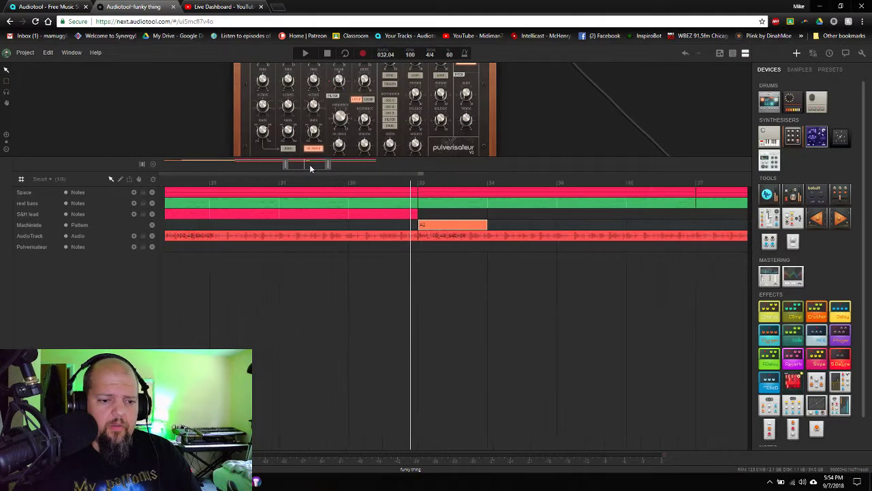
{"action": "scroll", "coordinate": [309, 164], "scroll_direction": "up", "scroll_amount": 1}
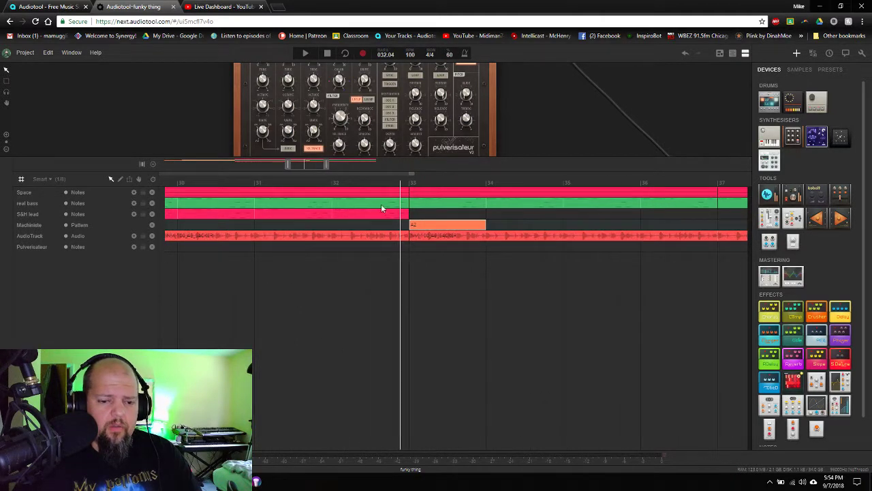
Add a one-bar note region to the Pulverisateur track at bar 33, aligned with the Machiniste pattern region
{"action": "right_click", "coordinate": [446, 230]}
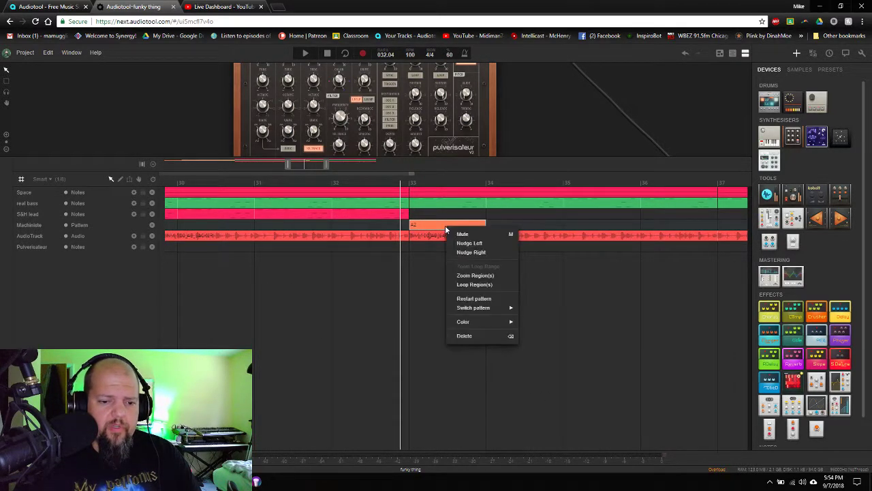
{"action": "left_click", "coordinate": [473, 276]}
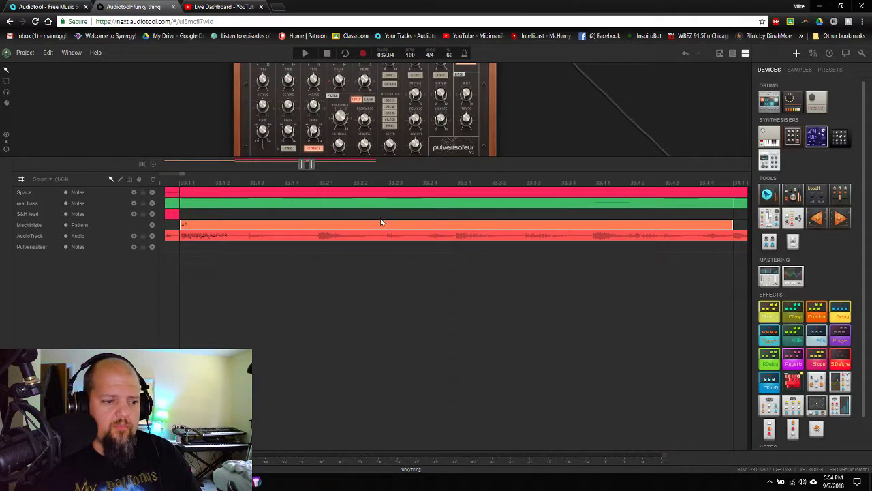
{"action": "left_click_drag", "start_coordinate": [349, 230], "coordinate": [345, 251]}
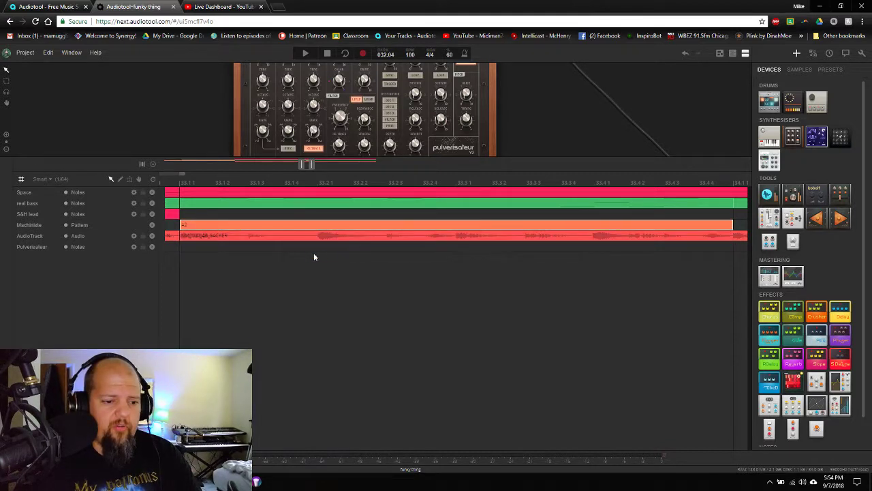
{"action": "double_click", "coordinate": [184, 248]}
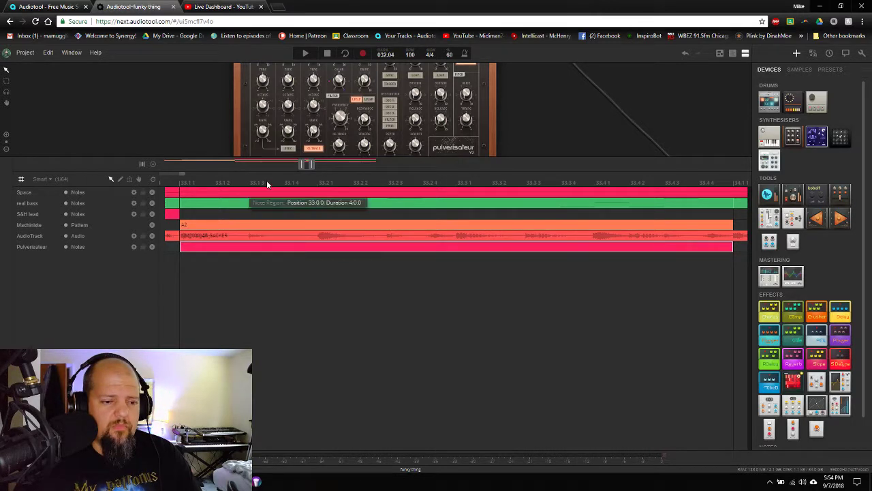
Delete the one-bar pattern region at bar 33 on the Machiniste track
{"action": "scroll", "coordinate": [302, 164], "scroll_direction": "down", "scroll_amount": 2}
{"action": "scroll", "coordinate": [303, 163], "scroll_direction": "down", "scroll_amount": 2}
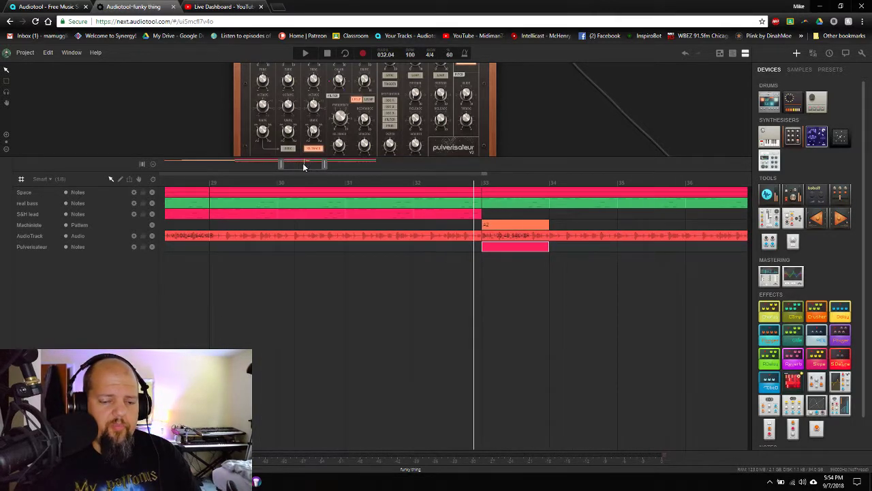
{"action": "left_click", "coordinate": [481, 229]}
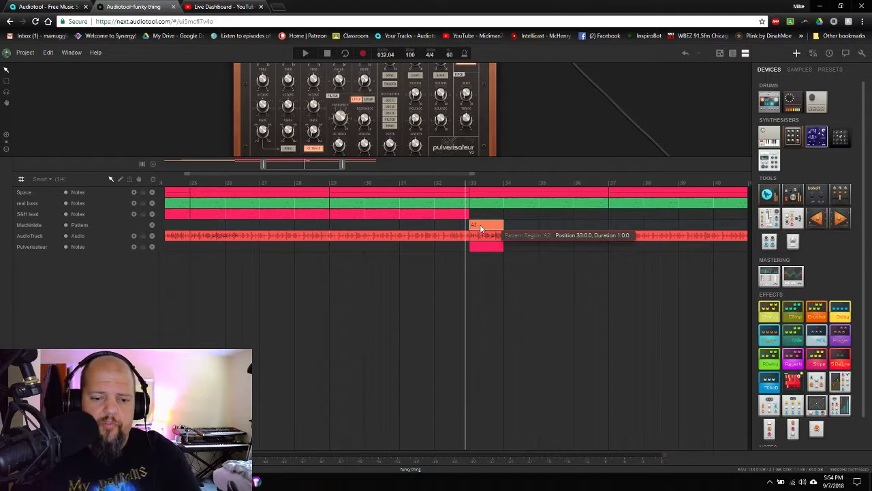
{"action": "key", "text": "Delete"}
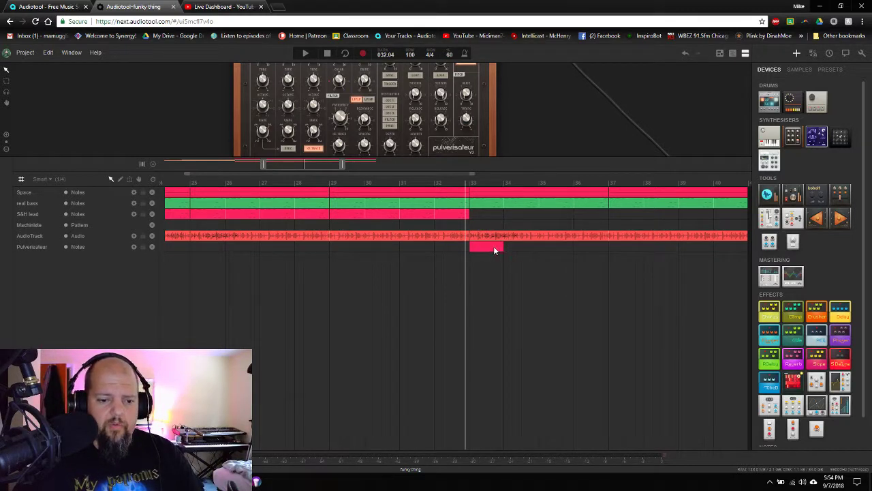
Open the Pulverisateur's bar 33 region for note editing and make its note editor taller
{"action": "left_click", "coordinate": [490, 247]}
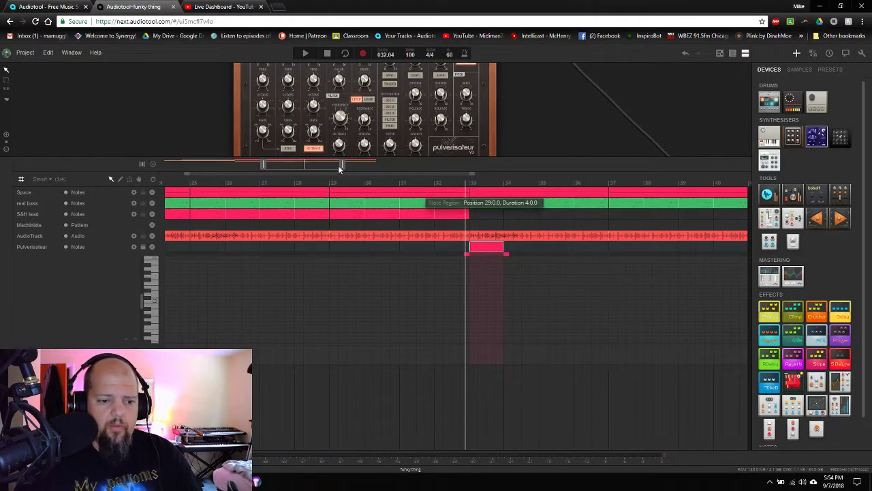
{"action": "scroll", "coordinate": [310, 164], "scroll_direction": "up", "scroll_amount": 1}
{"action": "scroll", "coordinate": [311, 164], "scroll_direction": "up", "scroll_amount": 2}
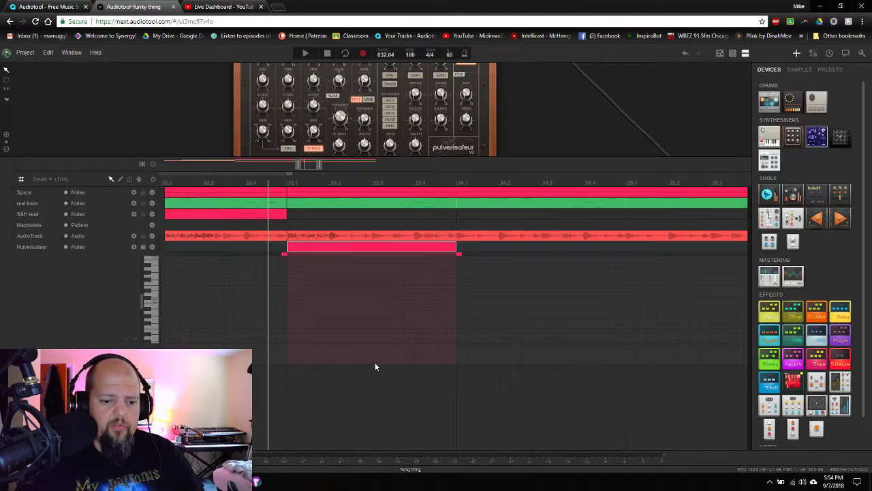
{"action": "left_click_drag", "start_coordinate": [380, 365], "coordinate": [381, 430]}
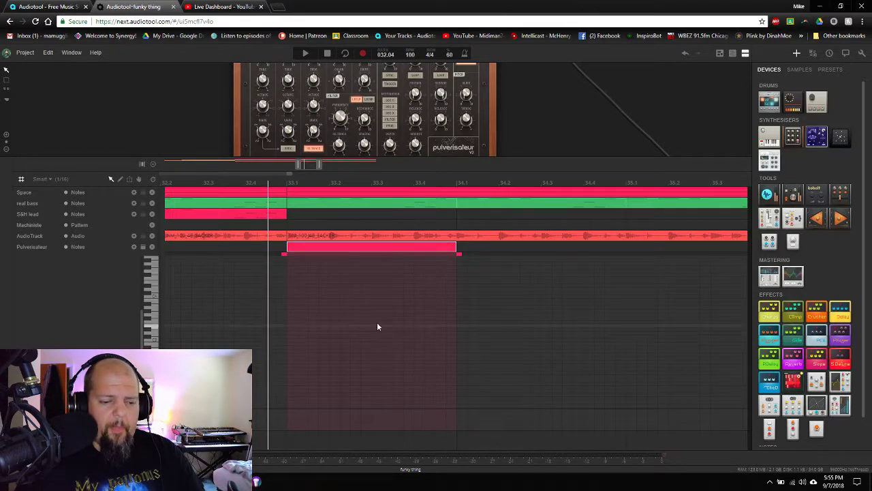
Audition a few different keys on the Pulverisateur track's piano keyboard
{"action": "left_click", "coordinate": [153, 301]}
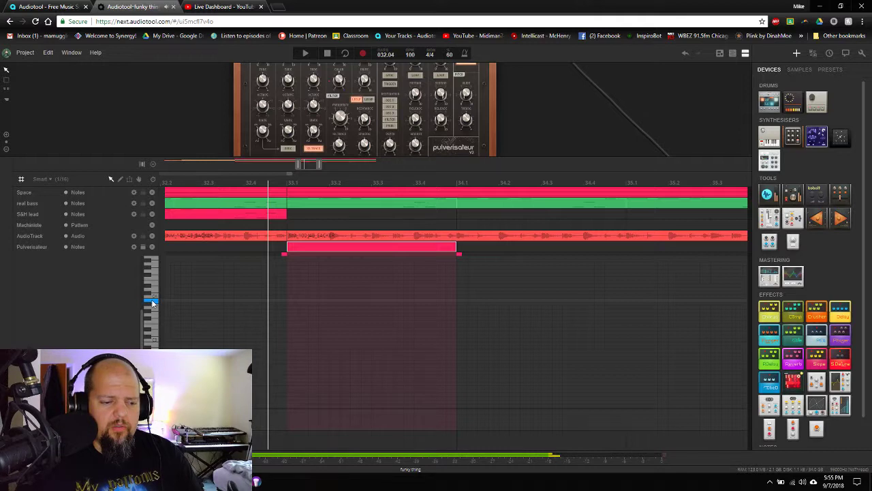
{"action": "left_click", "coordinate": [152, 325]}
{"action": "left_click", "coordinate": [155, 310]}
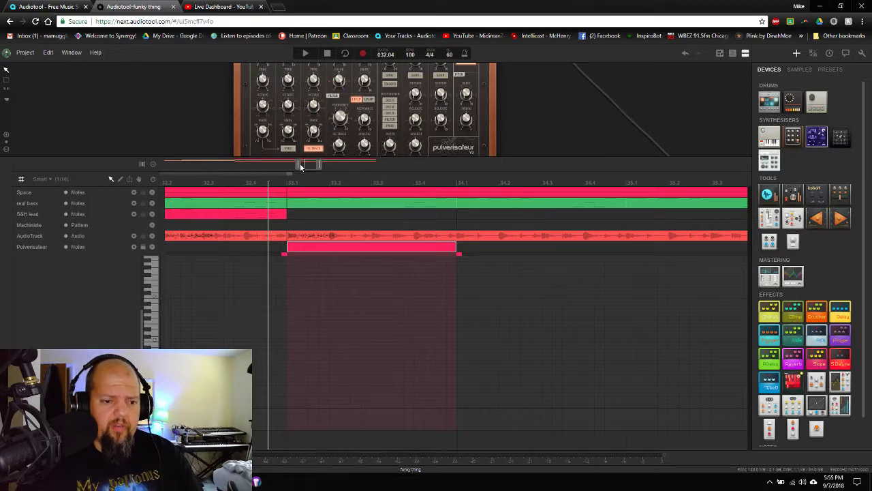
Move the playhead to bar 33, loop the Pulverisateur region and play the loop briefly
{"action": "scroll", "coordinate": [302, 163], "scroll_direction": "up", "scroll_amount": 2}
{"action": "scroll", "coordinate": [302, 164], "scroll_direction": "down", "scroll_amount": 1}
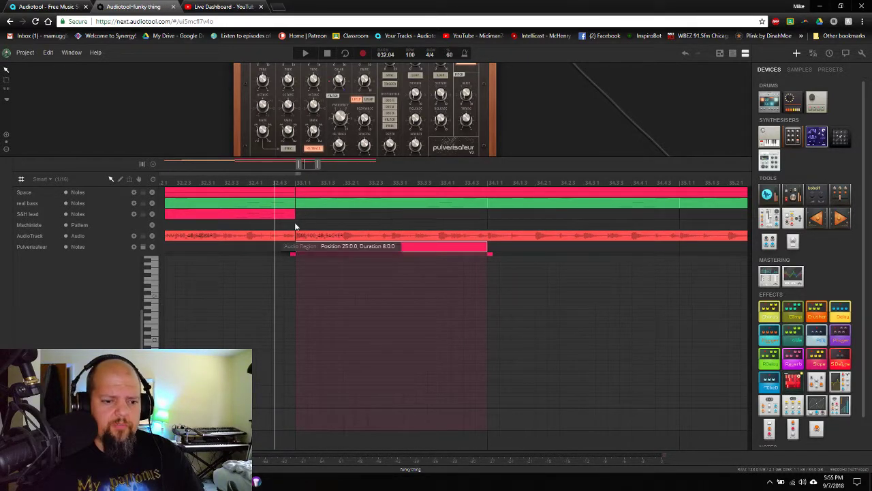
{"action": "left_click", "coordinate": [294, 181]}
{"action": "right_click", "coordinate": [328, 247]}
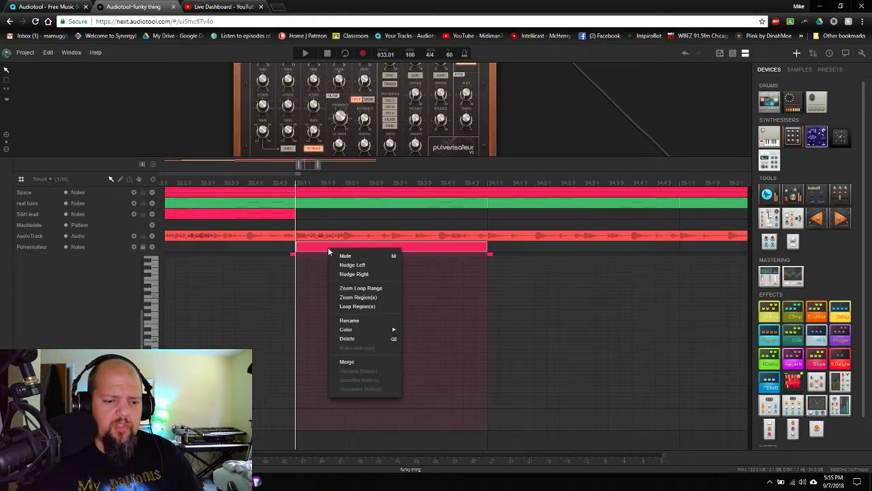
{"action": "left_click", "coordinate": [362, 306]}
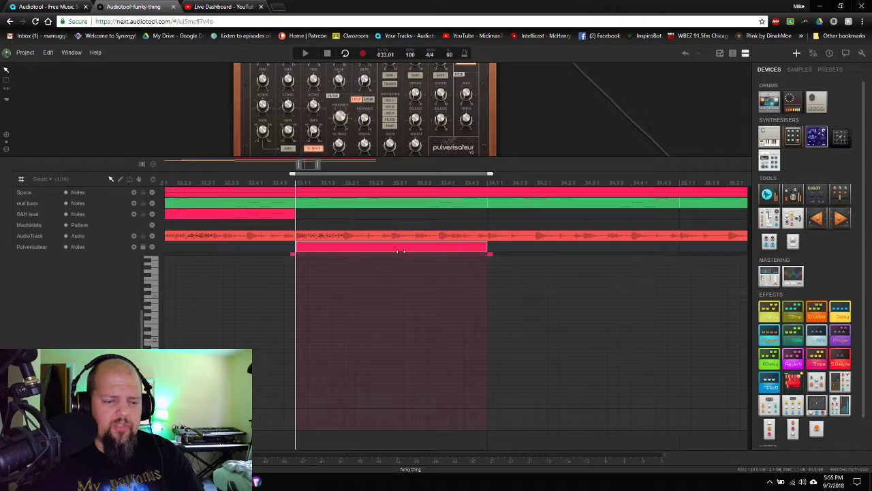
{"action": "key", "text": "space"}
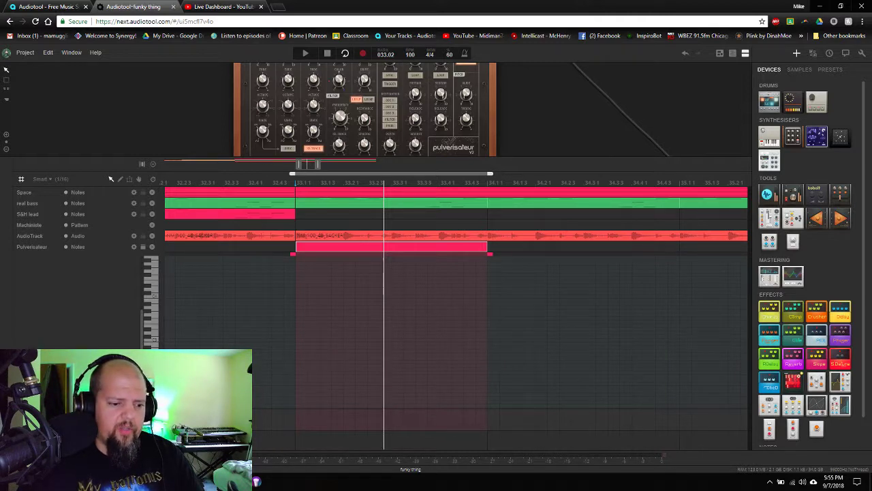
Enter two short notes in the first beat of the Pulverisateur region, a C3 and a lower note directly after it
{"action": "scroll", "coordinate": [150, 300], "scroll_direction": "up", "scroll_amount": 2}
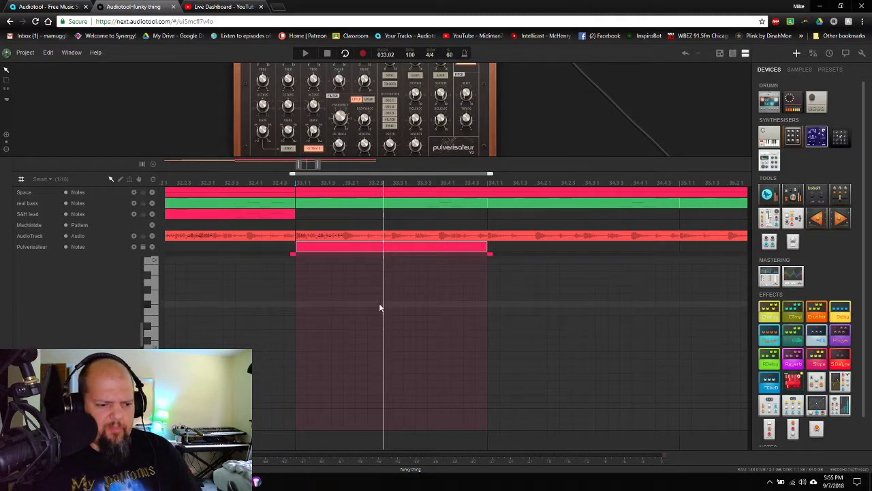
{"action": "double_click", "coordinate": [325, 348]}
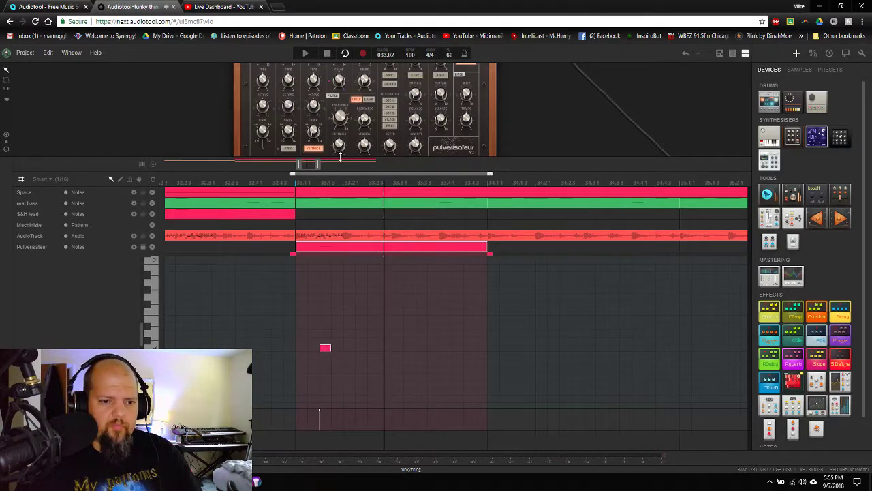
{"action": "left_click_drag", "start_coordinate": [340, 156], "coordinate": [306, 158]}
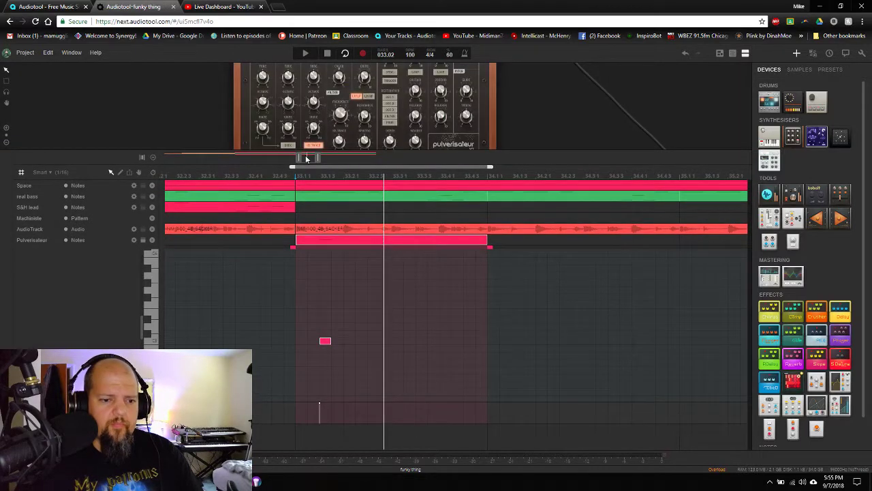
{"action": "scroll", "coordinate": [306, 158], "scroll_direction": "up", "scroll_amount": 2}
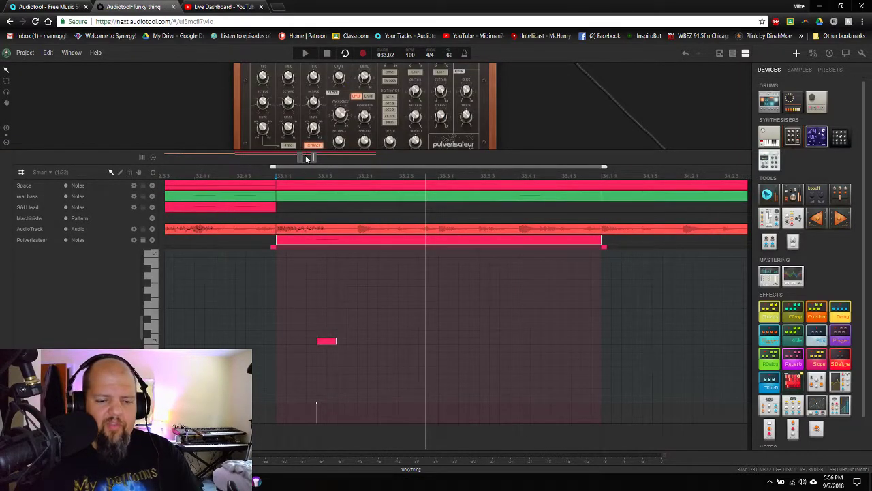
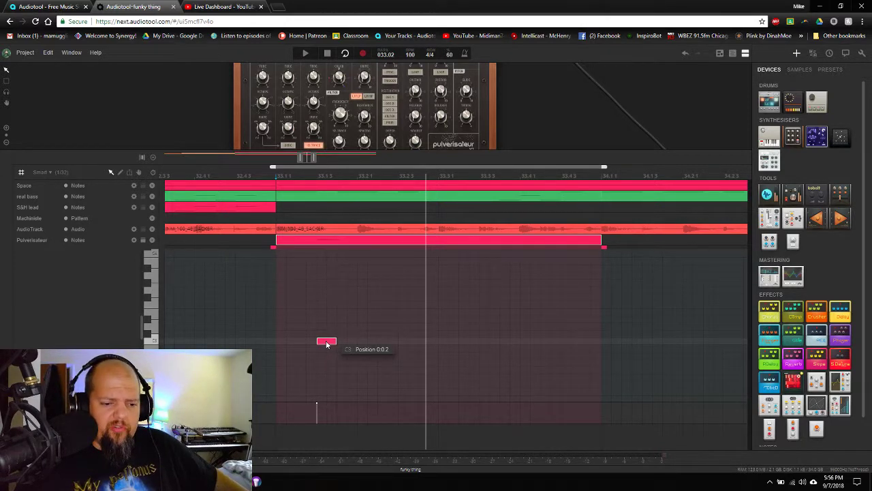
{"action": "left_click_drag", "start_coordinate": [326, 343], "coordinate": [318, 343]}
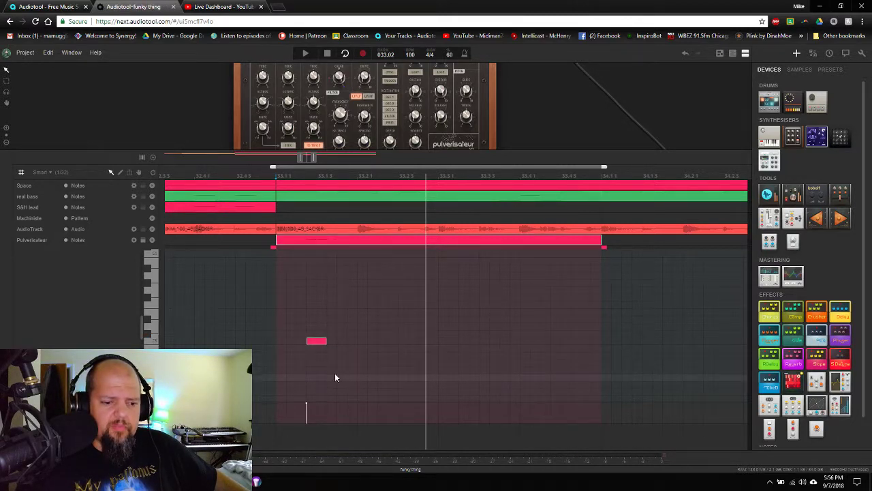
{"action": "double_click", "coordinate": [332, 375]}
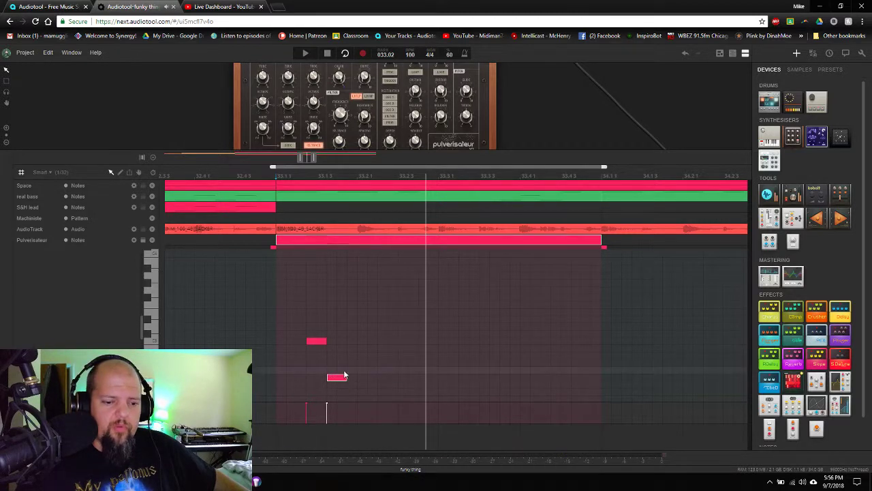
Play the looped bar from the start of bar 33 to hear the two new notes
{"action": "left_click", "coordinate": [277, 177]}
{"action": "key", "text": "space"}
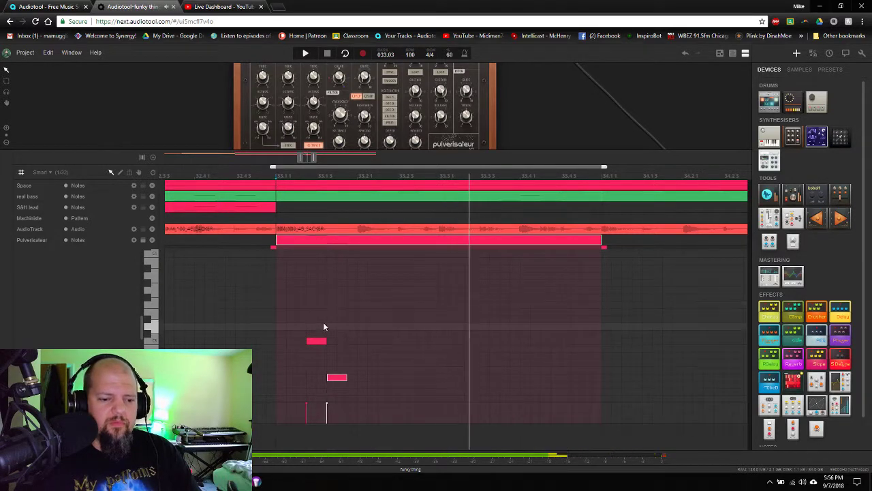
{"action": "key", "text": "space"}
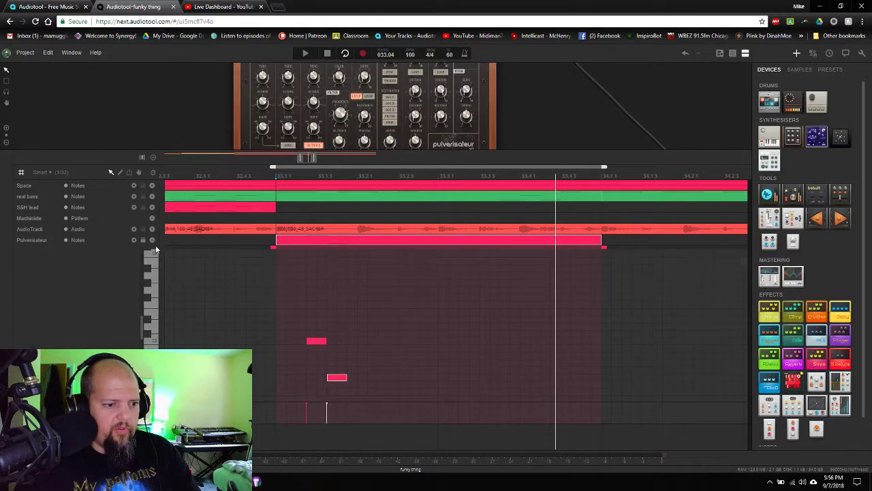
Set the snap grid to 1/16 and shift both Pulverisateur notes slightly later together
{"action": "left_click", "coordinate": [49, 173]}
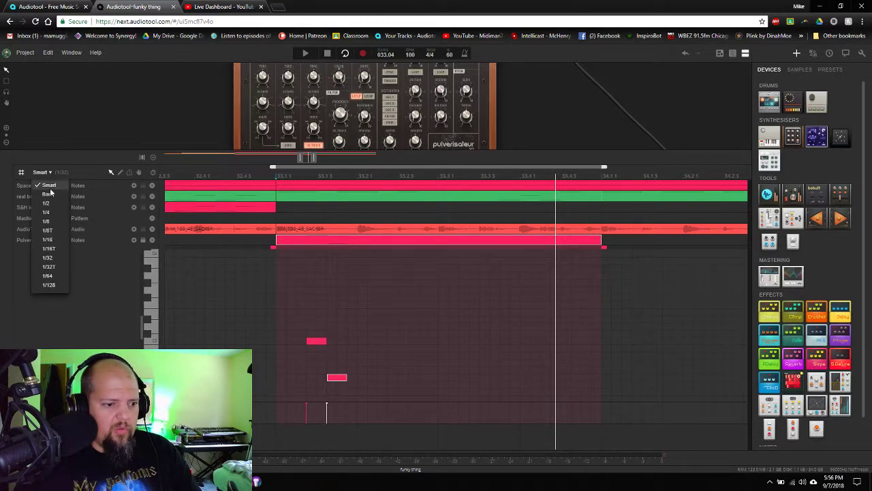
{"action": "left_click", "coordinate": [49, 240]}
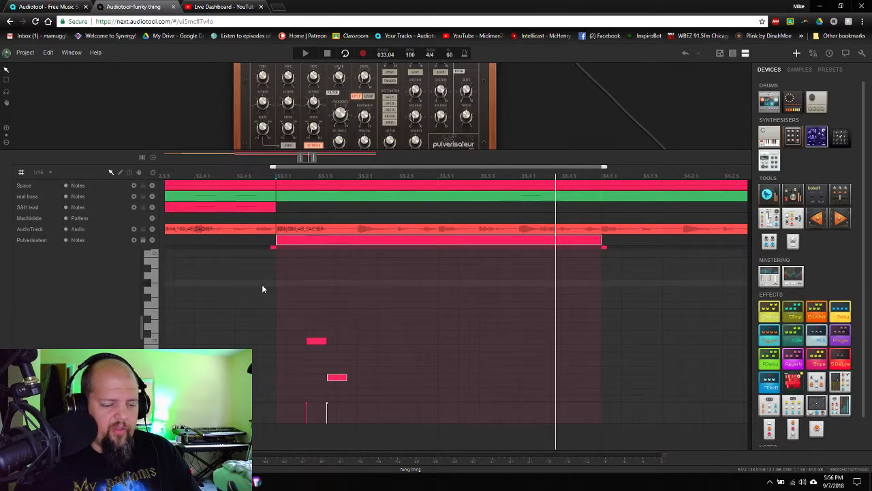
{"action": "left_click", "coordinate": [319, 342]}
{"action": "left_click_drag", "start_coordinate": [320, 346], "coordinate": [345, 385]}
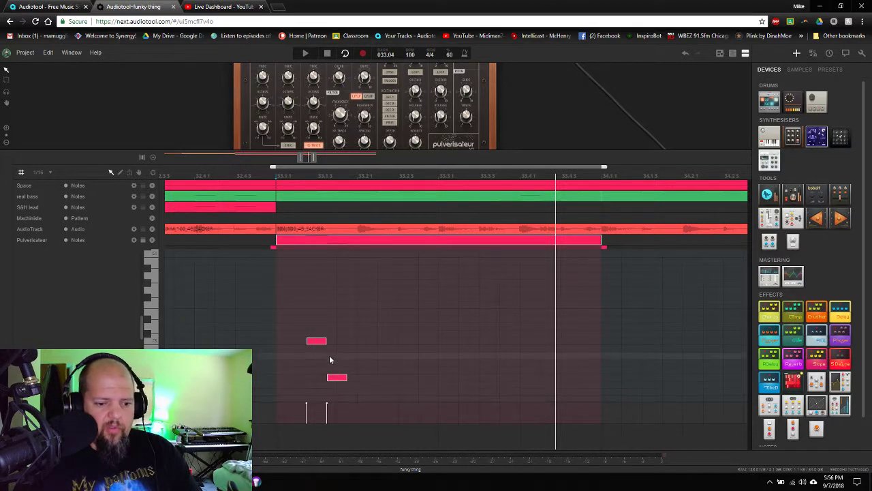
{"action": "left_click_drag", "start_coordinate": [314, 343], "coordinate": [325, 344]}
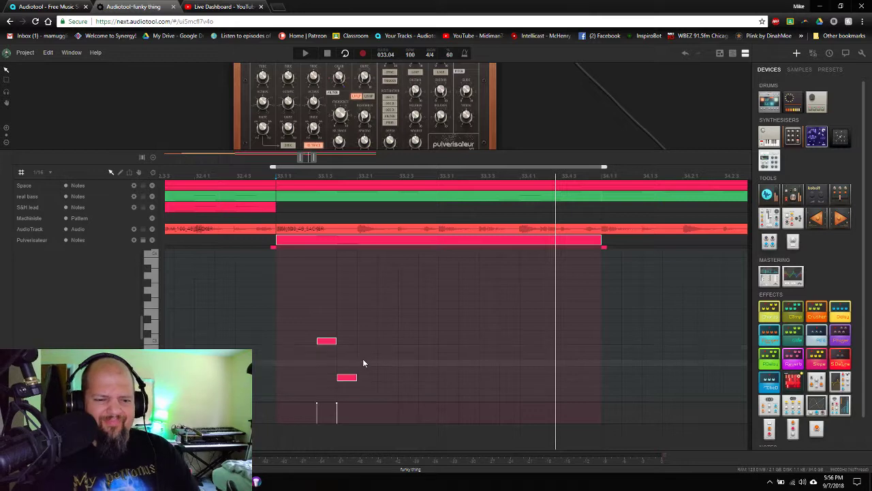
{"action": "key", "text": "ctrl+plus"}
{"action": "key", "text": "ctrl+plus"}
{"action": "key", "text": "ctrl+plus"}
{"action": "key", "text": "ctrl+plus"}
{"action": "key", "text": "ctrl+plus"}
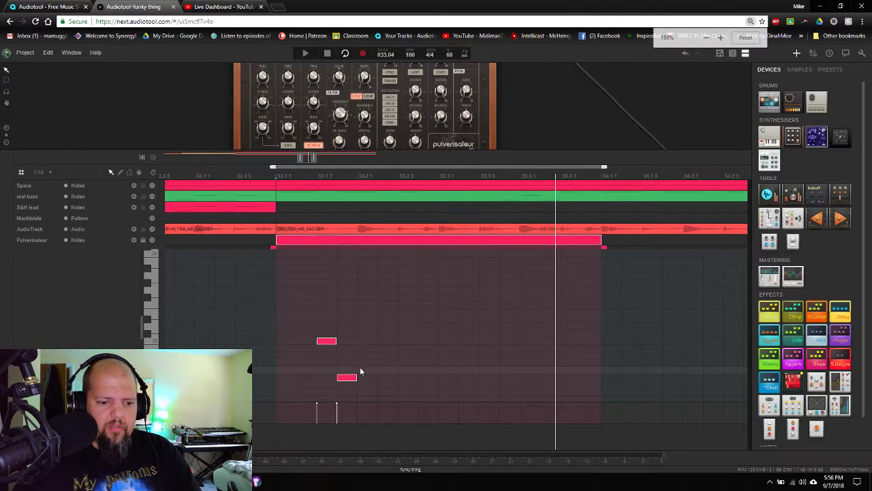
{"action": "key", "text": "ctrl+minus"}
{"action": "key", "text": "ctrl+minus"}
{"action": "key", "text": "ctrl+minus"}
{"action": "key", "text": "ctrl+minus"}
{"action": "key", "text": "ctrl+minus"}
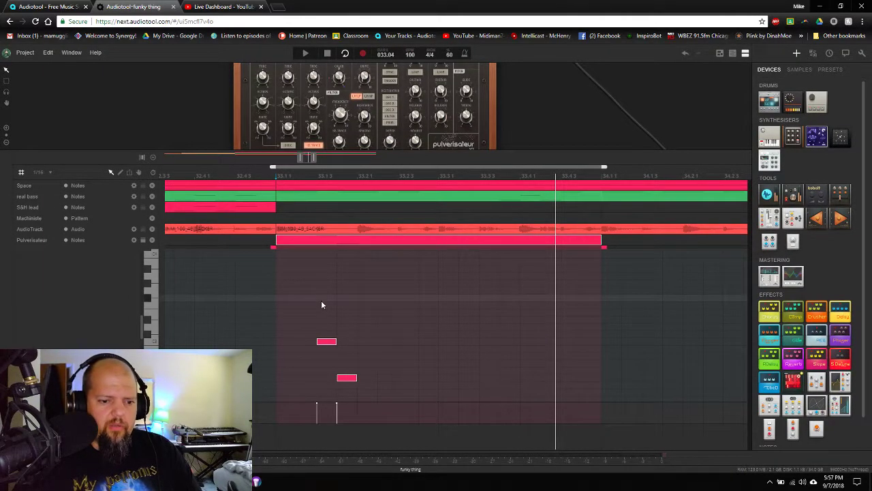
{"action": "scroll", "coordinate": [331, 341], "scroll_direction": "up", "scroll_amount": 1}
{"action": "scroll", "coordinate": [333, 349], "scroll_direction": "down", "scroll_amount": 1}
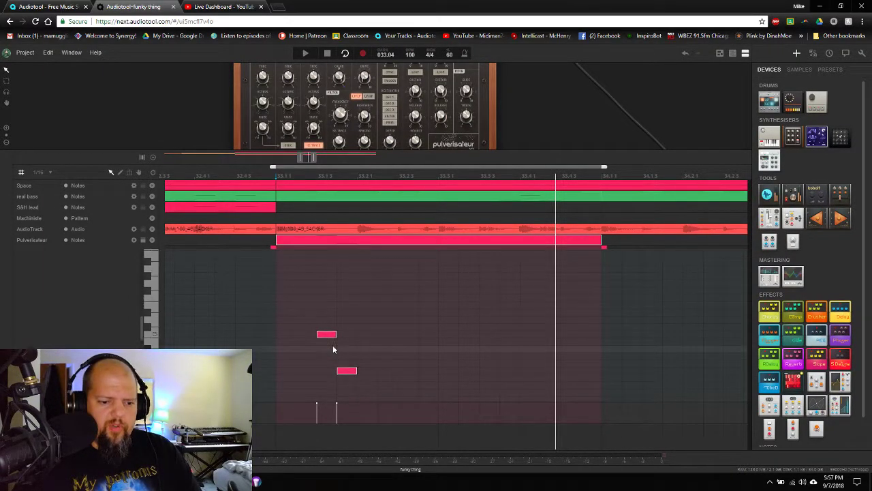
{"action": "key", "text": "ctrl+plus"}
{"action": "key", "text": "ctrl+minus"}
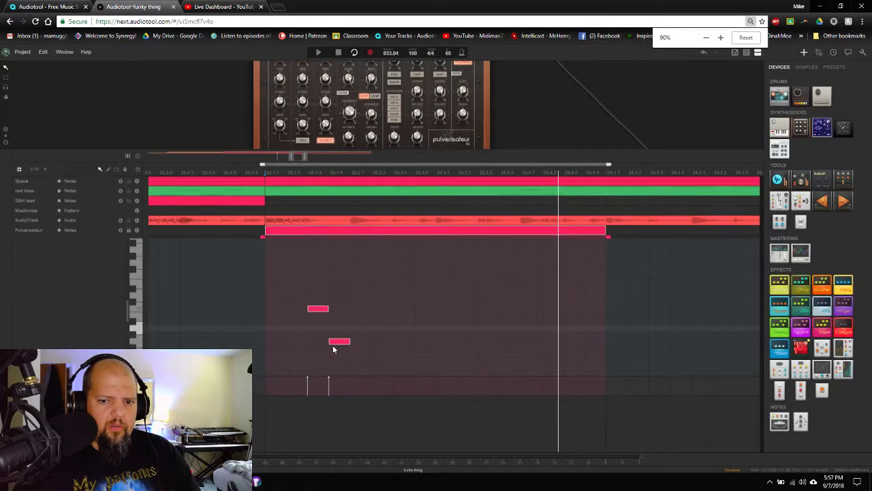
{"action": "key", "text": "ctrl+plus"}
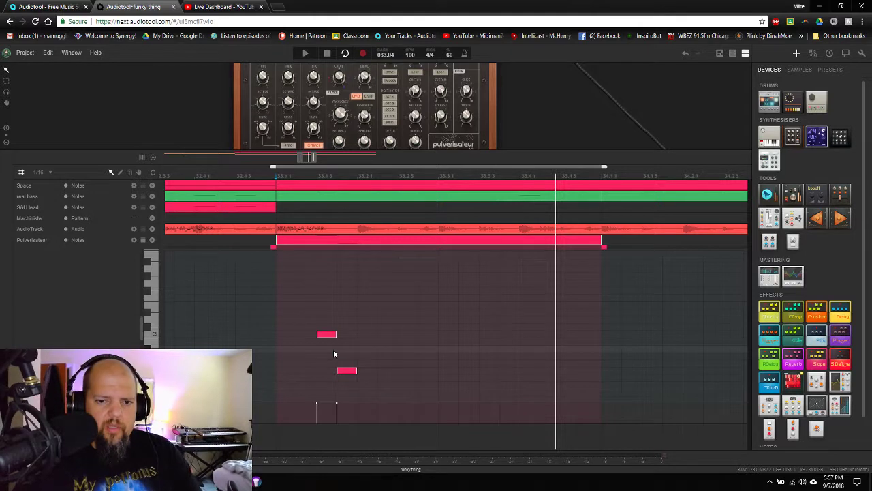
{"action": "scroll", "coordinate": [333, 350], "scroll_direction": "up", "scroll_amount": 1}
{"action": "scroll", "coordinate": [333, 351], "scroll_direction": "down", "scroll_amount": 3}
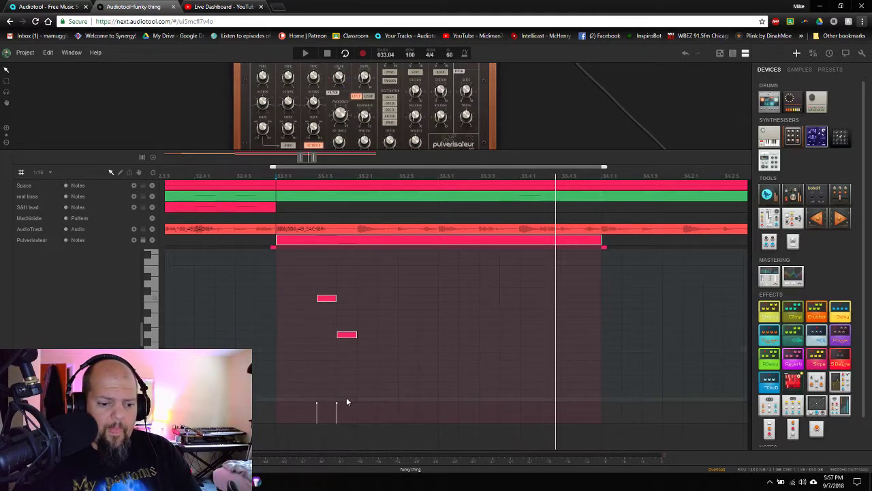
Add an A#2 note to the Pulverisateur region and space the three notes half a beat apart, with the playhead returned to bar 33
{"action": "left_click_drag", "start_coordinate": [353, 421], "coordinate": [356, 456]}
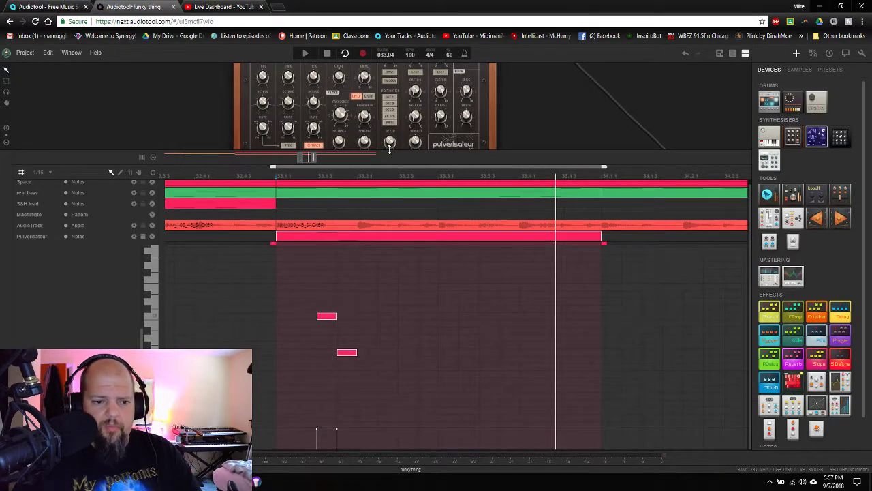
{"action": "scroll", "coordinate": [390, 148], "scroll_direction": "up", "scroll_amount": 1}
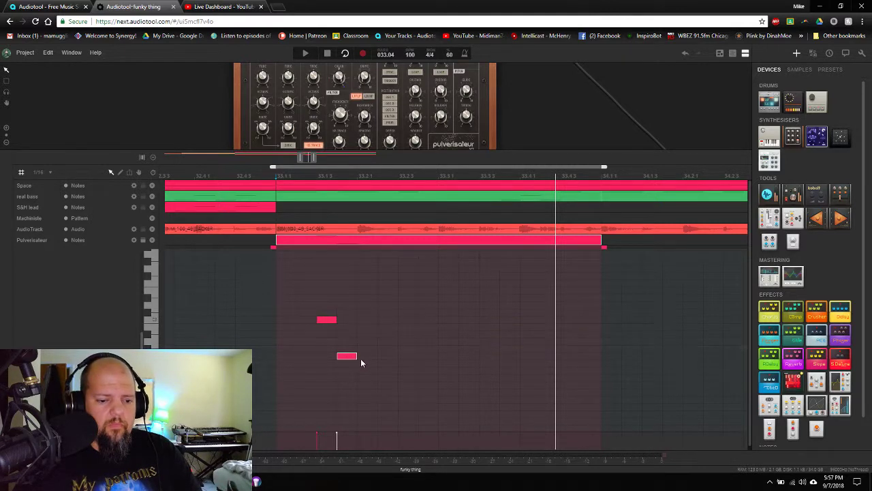
{"action": "left_click", "coordinate": [365, 336]}
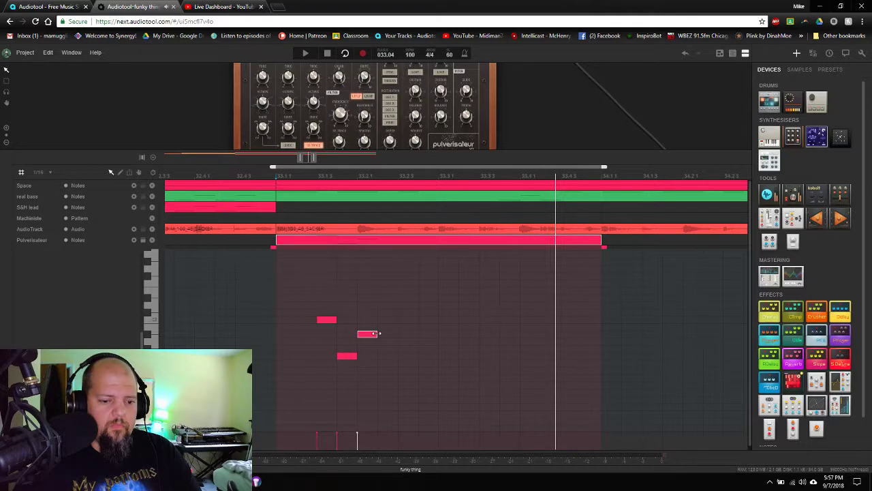
{"action": "left_click", "coordinate": [367, 335]}
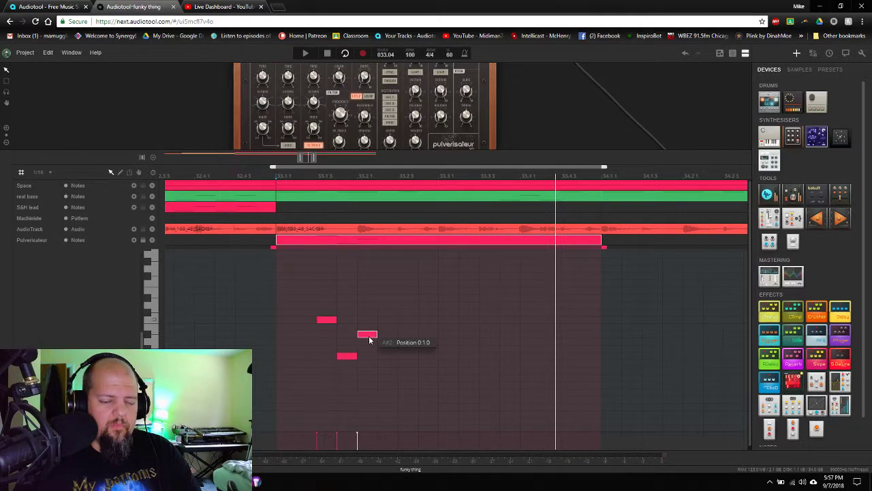
{"action": "left_click", "coordinate": [274, 178]}
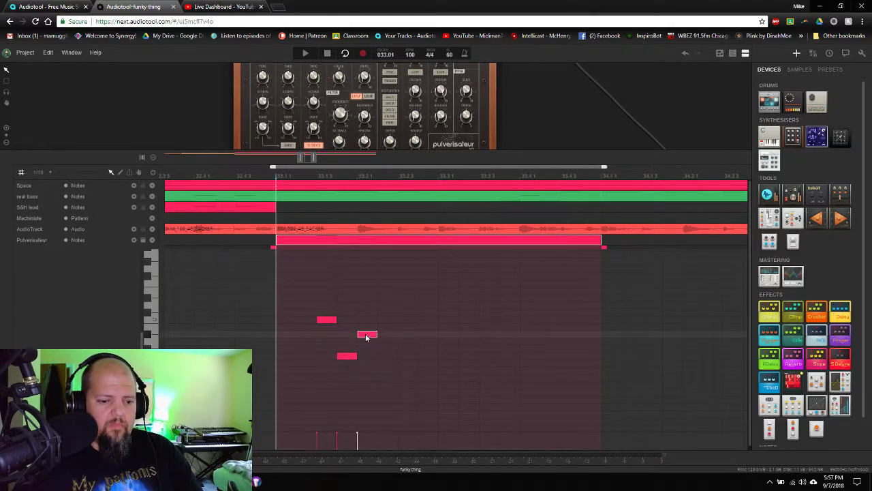
{"action": "left_click_drag", "start_coordinate": [367, 336], "coordinate": [449, 336]}
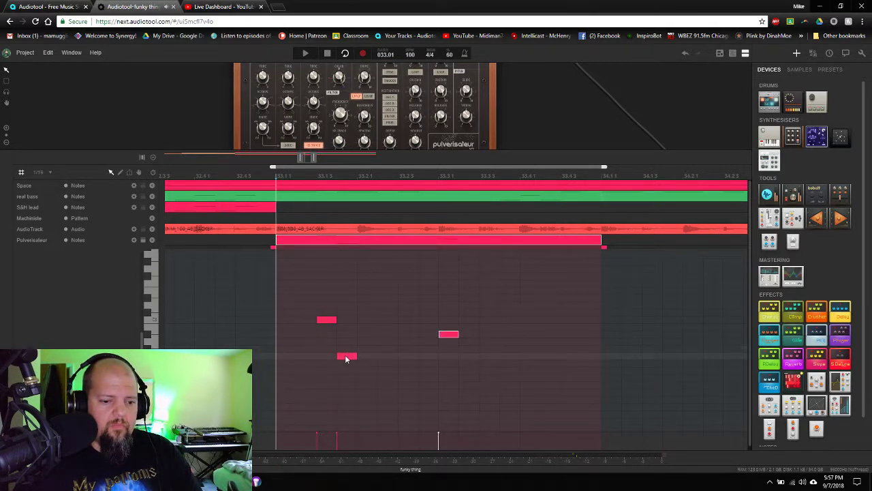
{"action": "left_click_drag", "start_coordinate": [346, 359], "coordinate": [366, 359]}
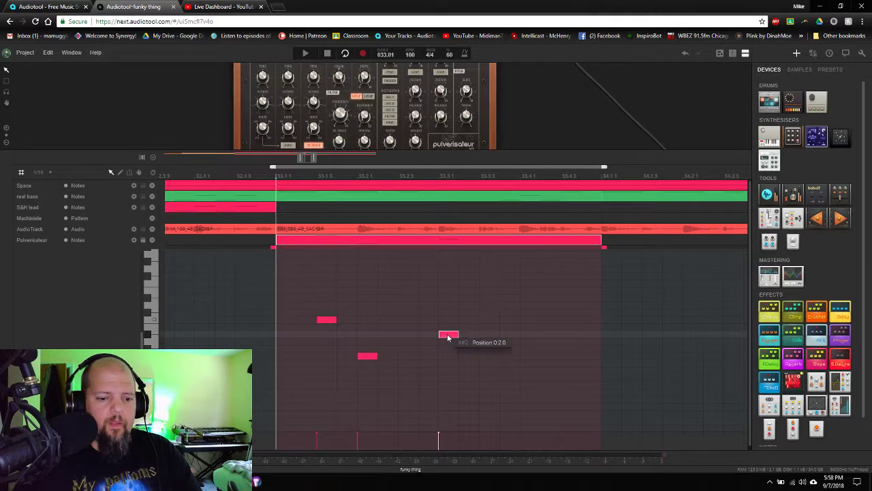
{"action": "left_click_drag", "start_coordinate": [443, 335], "coordinate": [402, 334]}
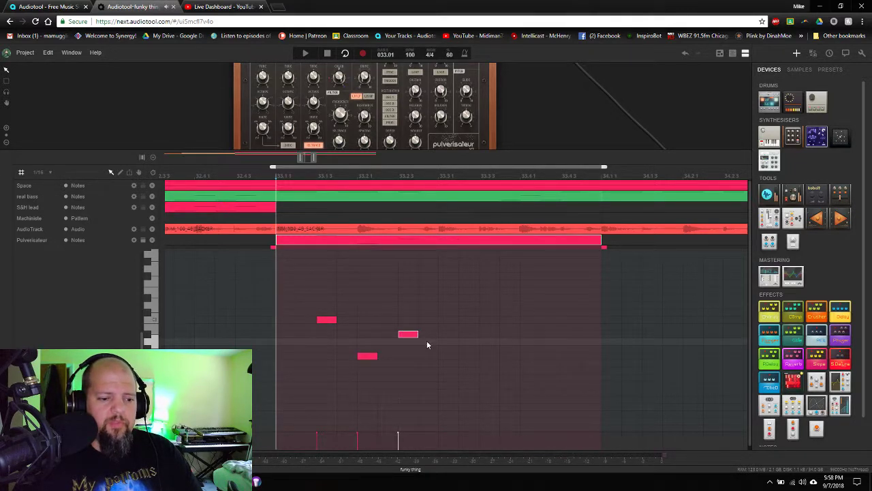
Continue the phrase through bar 33 with short G#2, F2, G2, D#2 and F2 notes, and play the bar from its start
{"action": "double_click", "coordinate": [428, 349]}
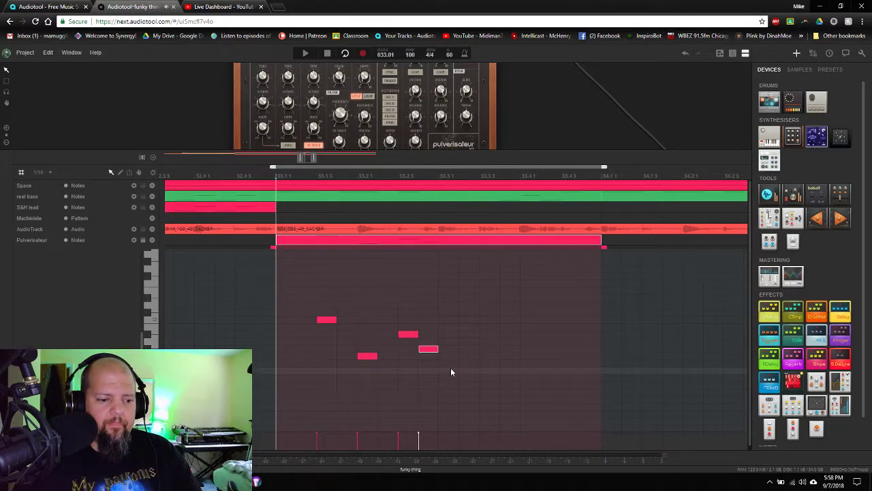
{"action": "double_click", "coordinate": [451, 371]}
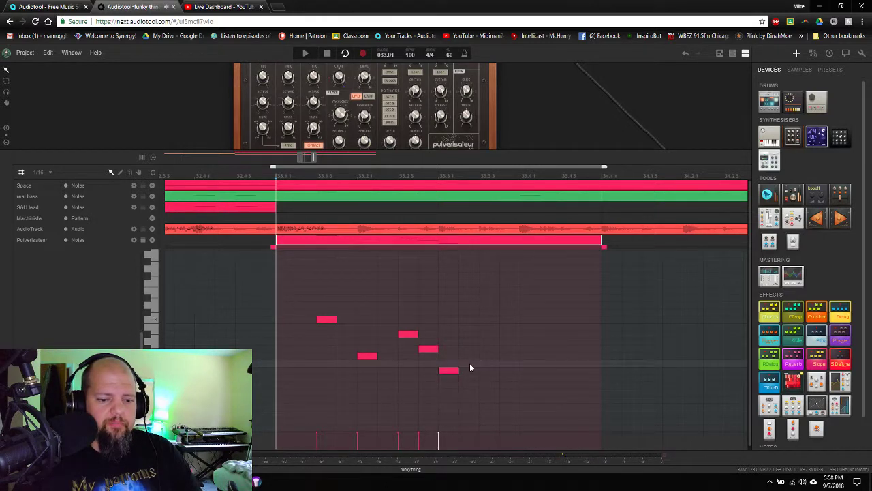
{"action": "left_click_drag", "start_coordinate": [448, 374], "coordinate": [467, 375]}
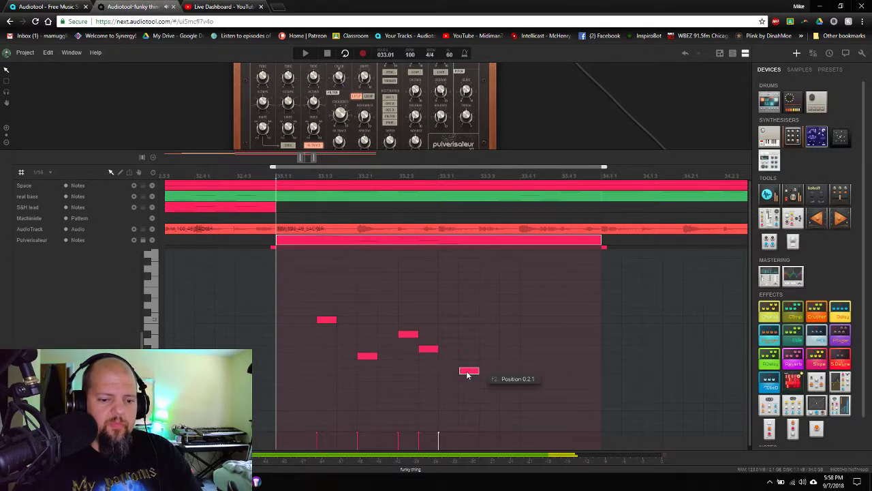
{"action": "double_click", "coordinate": [489, 355]}
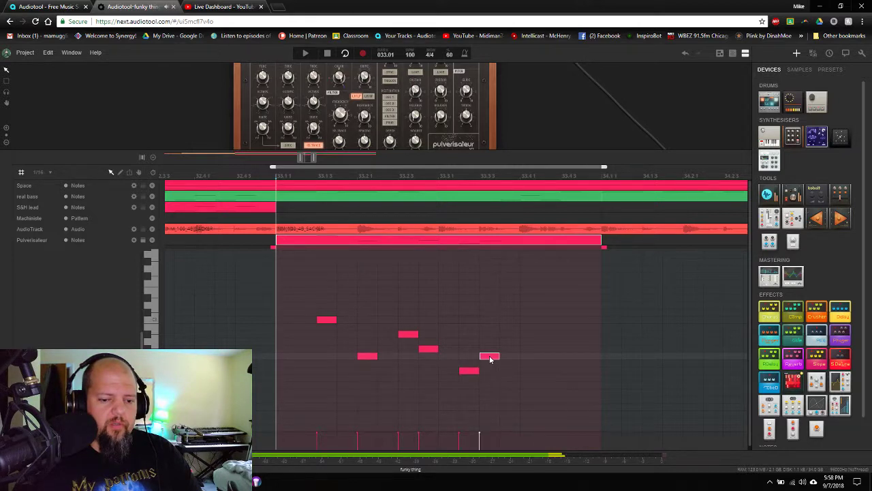
{"action": "double_click", "coordinate": [529, 384]}
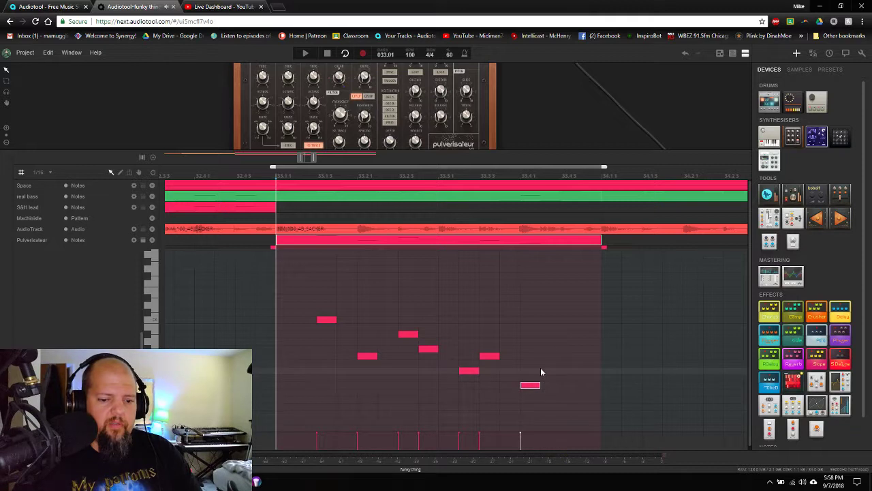
{"action": "left_click", "coordinate": [541, 372]}
{"action": "double_click", "coordinate": [545, 372]}
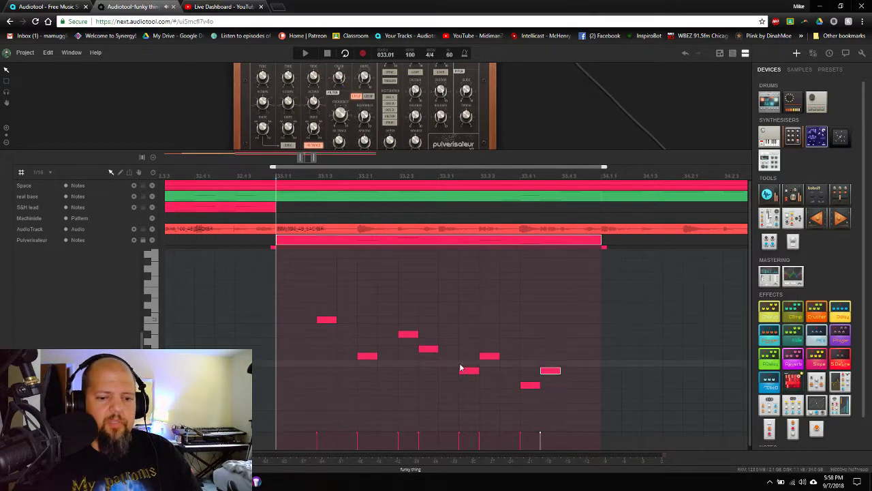
{"action": "key", "text": "space"}
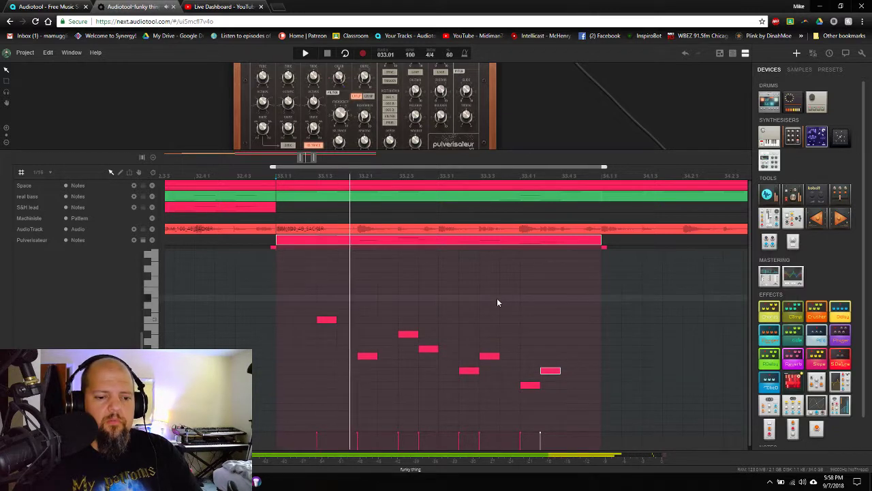
{"action": "key", "text": "space"}
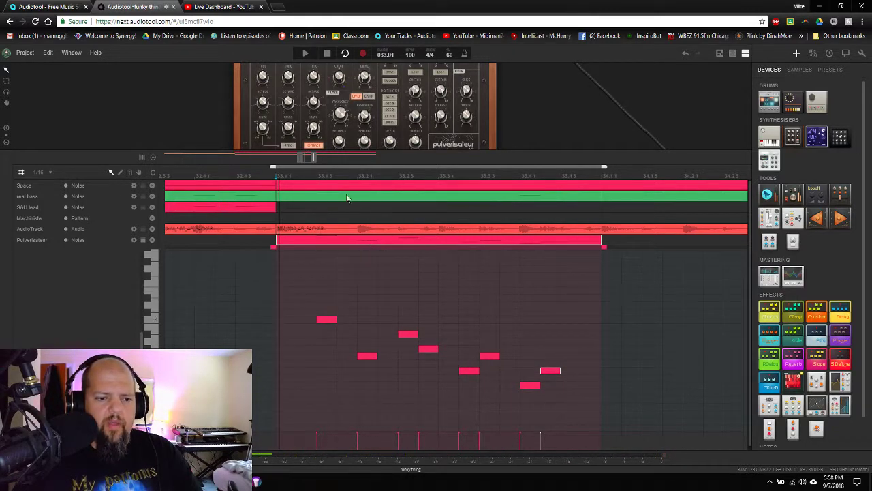
Copy the Pulverisateur region from bar 33 to bar 34, directly after the original
{"action": "key", "text": "ctrl+minus"}
{"action": "key", "text": "ctrl+minus"}
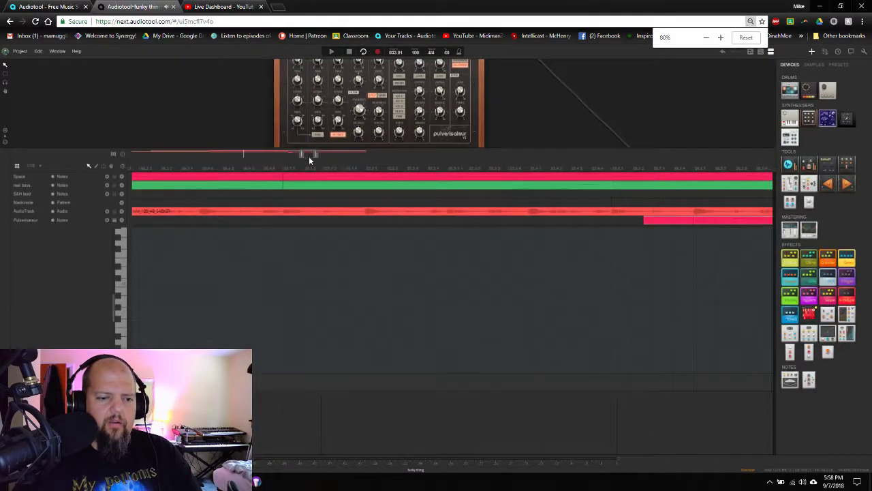
{"action": "key", "text": "ctrl+plus"}
{"action": "key", "text": "ctrl+plus"}
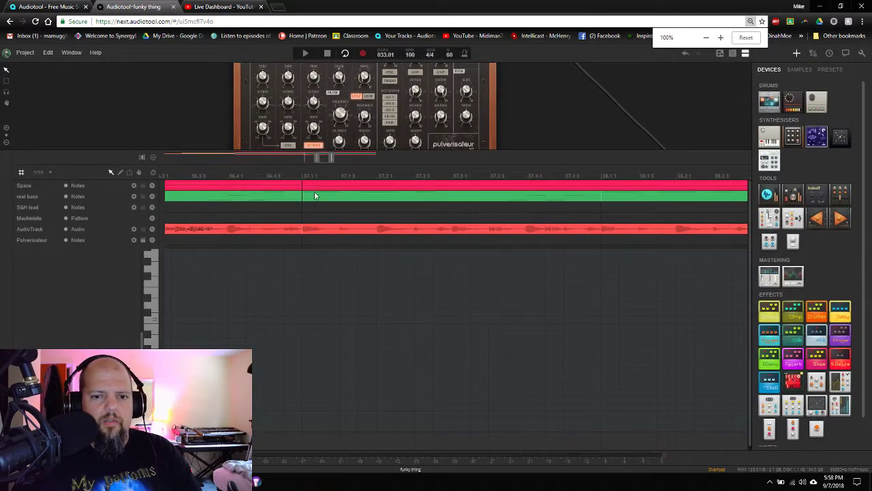
{"action": "scroll", "coordinate": [323, 158], "scroll_direction": "down", "scroll_amount": 2}
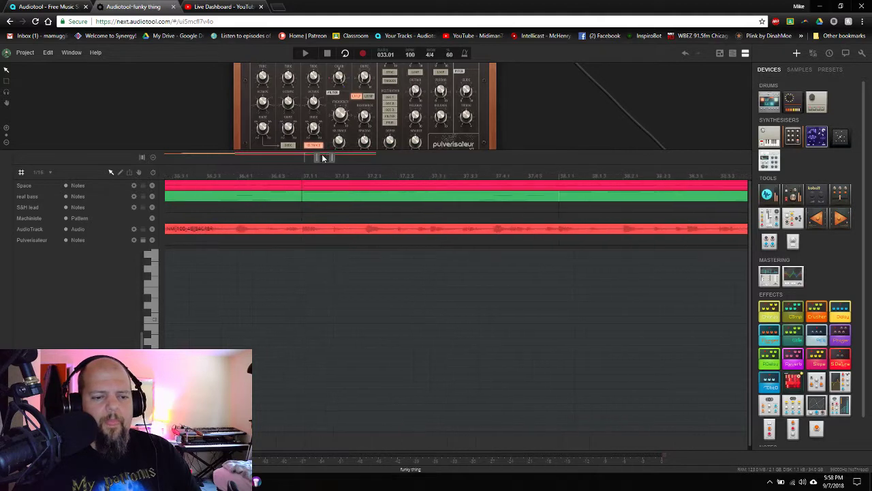
{"action": "scroll", "coordinate": [323, 158], "scroll_direction": "down", "scroll_amount": 3}
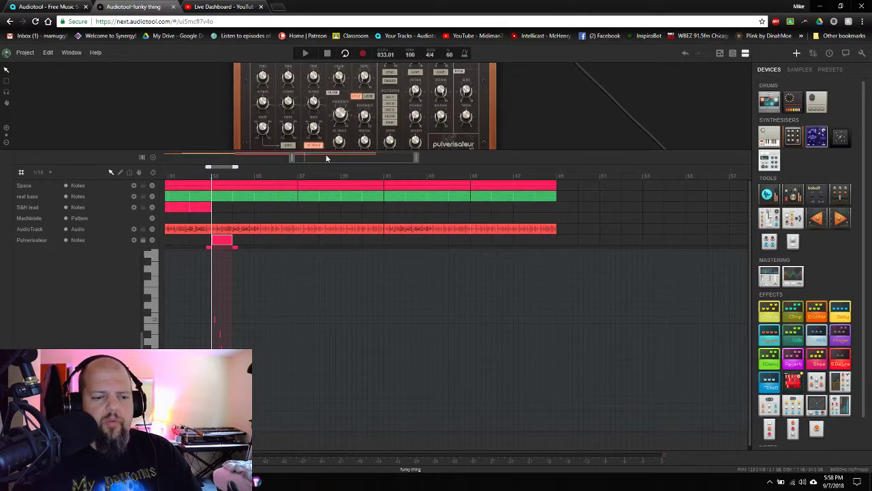
{"action": "left_click_drag", "start_coordinate": [313, 158], "coordinate": [310, 158]}
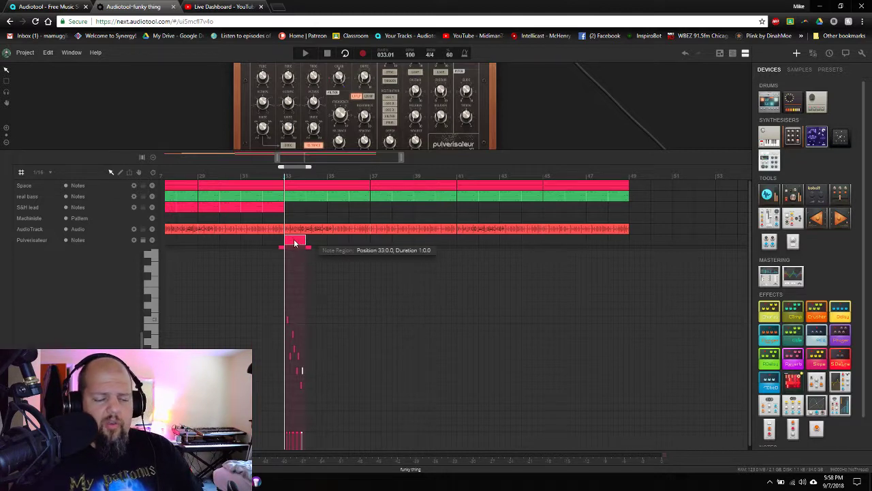
{"action": "double_click", "coordinate": [317, 240]}
{"action": "left_click_drag", "start_coordinate": [318, 240], "coordinate": [317, 240]}
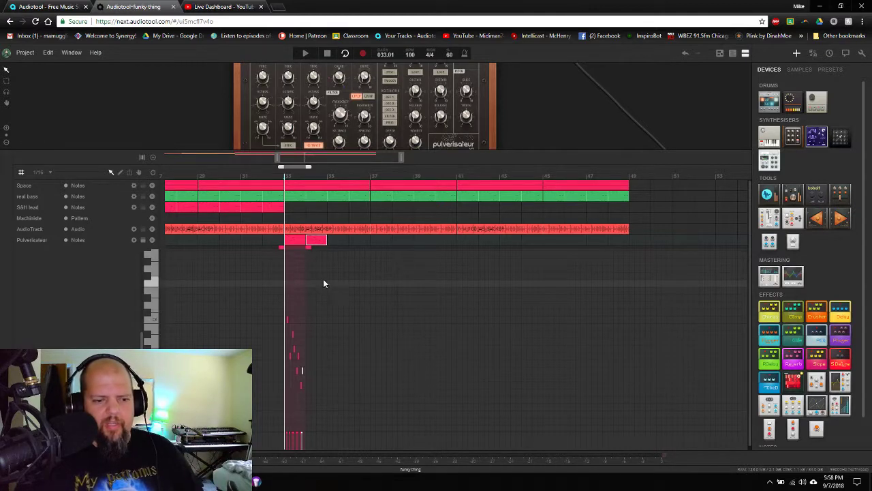
Clear all notes from the copied Pulverisateur region at bar 34 and delete that region
{"action": "mouse_move", "coordinate": [291, 164]}
{"action": "left_mouse_down"}
{"action": "mouse_move", "coordinate": [289, 155]}
{"action": "mouse_move", "coordinate": [305, 159]}
{"action": "left_mouse_up"}
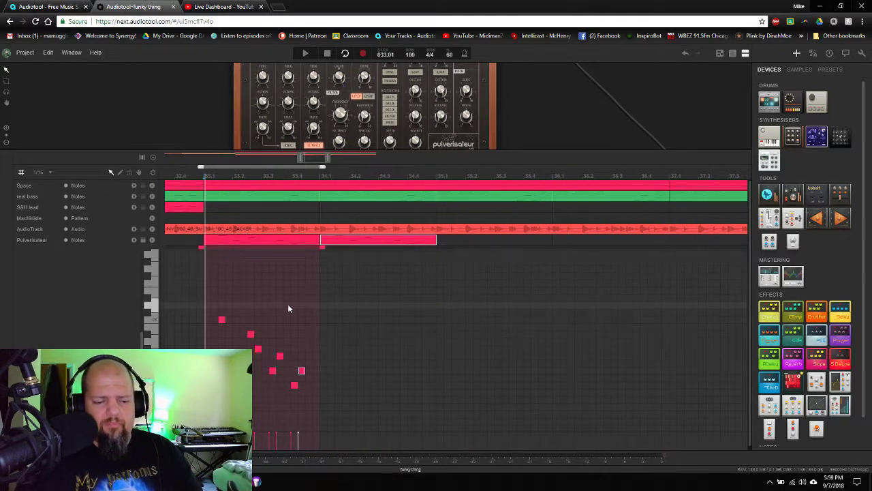
{"action": "scroll", "coordinate": [286, 306], "scroll_direction": "down", "scroll_amount": 3}
{"action": "left_click", "coordinate": [308, 347]}
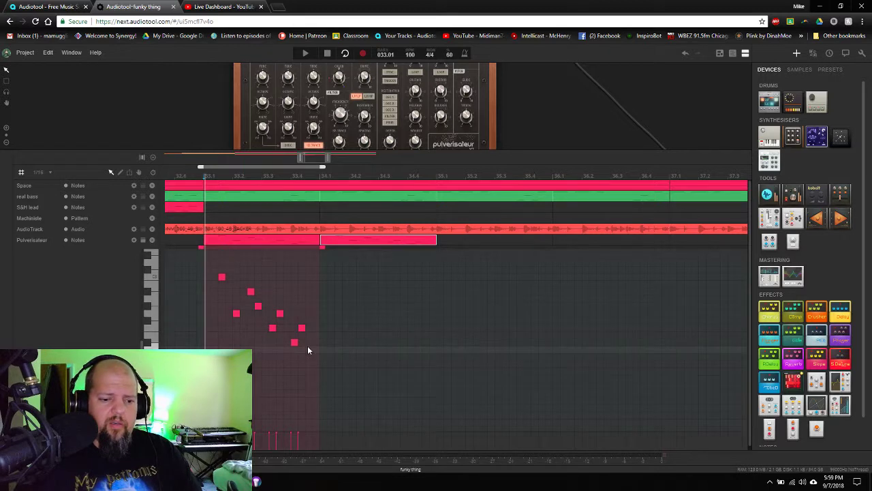
{"action": "left_click", "coordinate": [340, 240]}
{"action": "left_click_drag", "start_coordinate": [329, 256], "coordinate": [425, 355]}
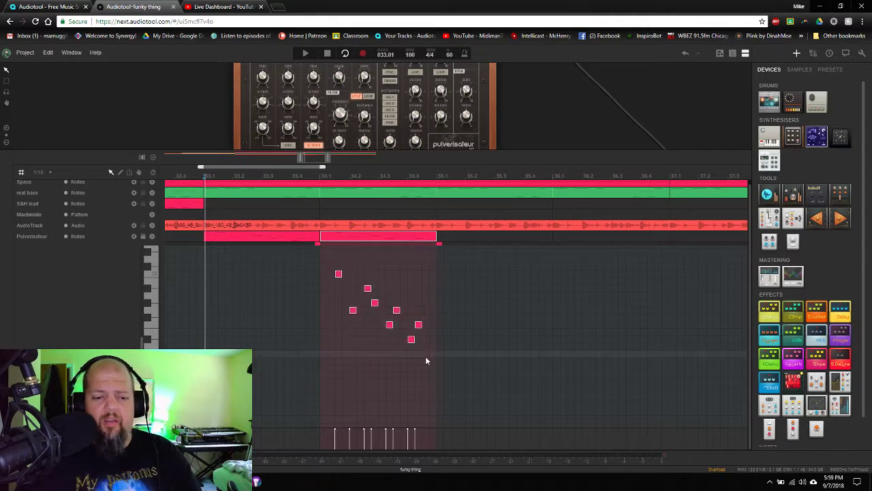
{"action": "key", "text": "Delete"}
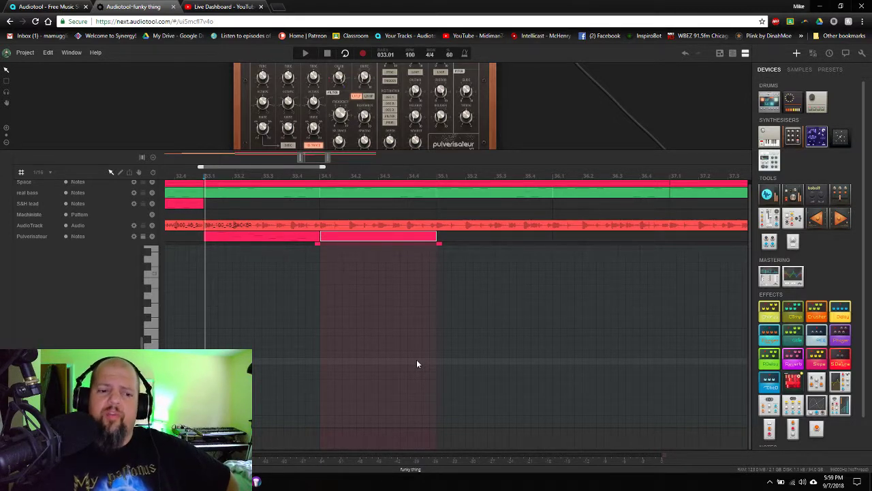
{"action": "left_click", "coordinate": [266, 237]}
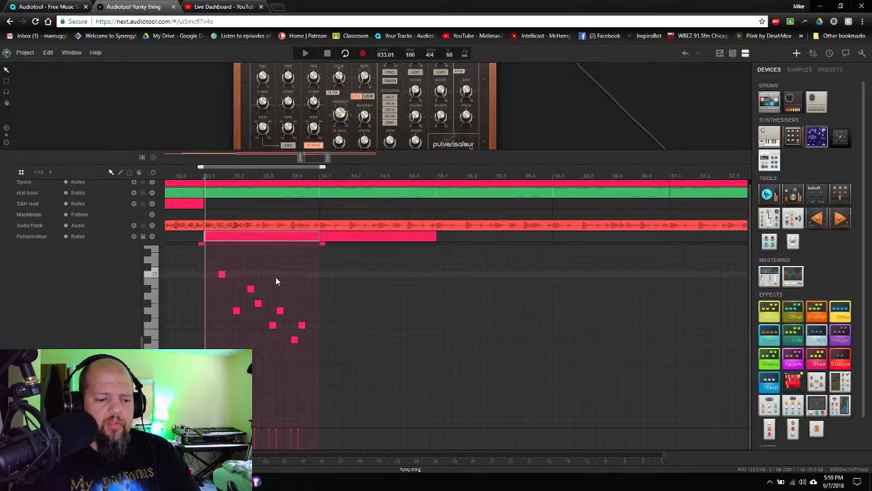
{"action": "left_click", "coordinate": [341, 238]}
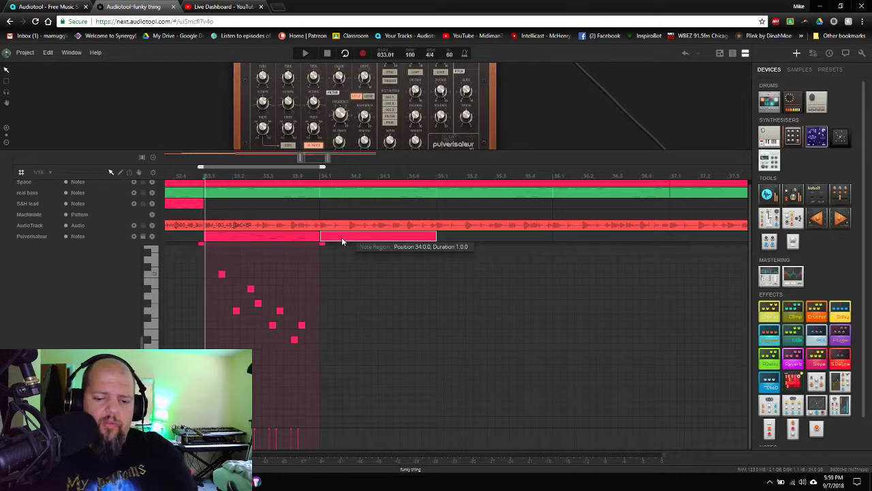
{"action": "key", "text": "Delete"}
Extend the bar 33 Pulverisateur region and its internal loop length to the end of bar 34
{"action": "left_click_drag", "start_coordinate": [321, 237], "coordinate": [436, 236]}
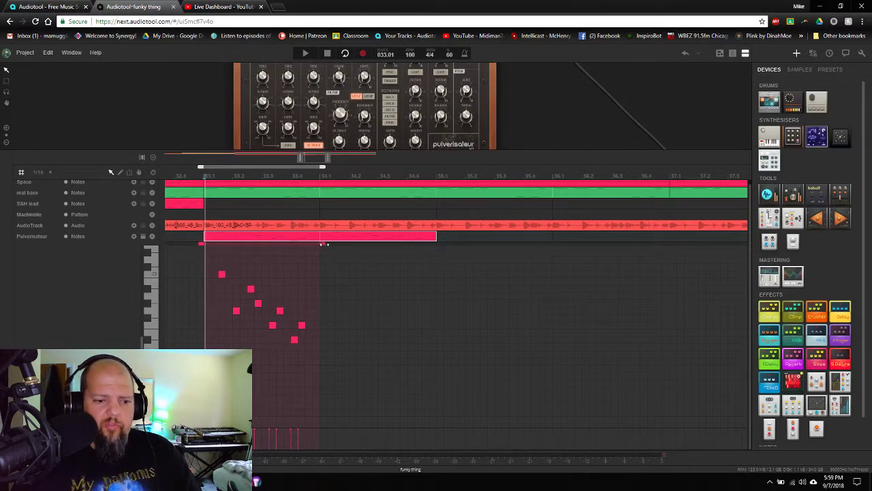
{"action": "left_click_drag", "start_coordinate": [323, 243], "coordinate": [413, 245]}
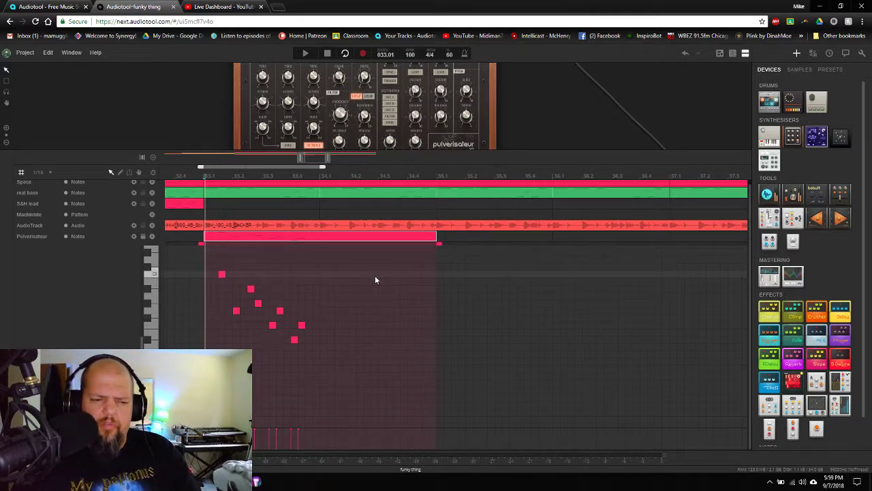
Duplicate the last four notes twice, each copy six 1/16 steps later, first four and then five semitones lower, and start playback
{"action": "left_click_drag", "start_coordinate": [349, 355], "coordinate": [270, 300]}
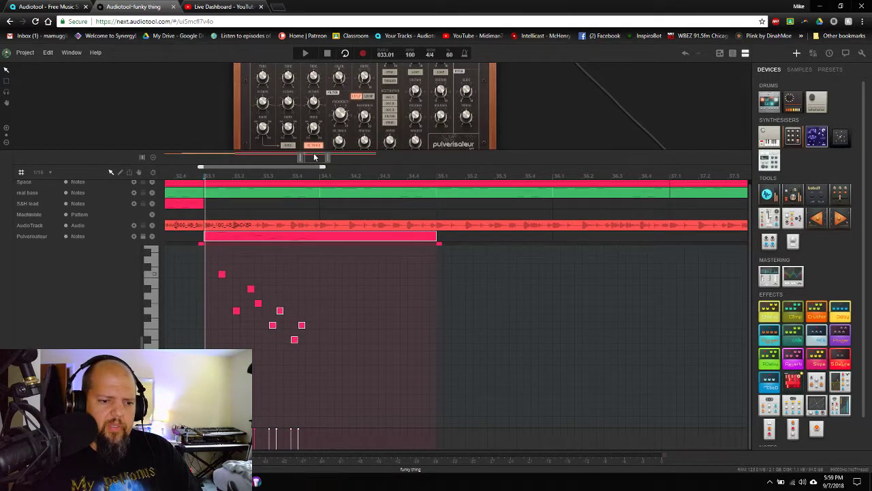
{"action": "scroll", "coordinate": [314, 156], "scroll_direction": "up", "scroll_amount": 5}
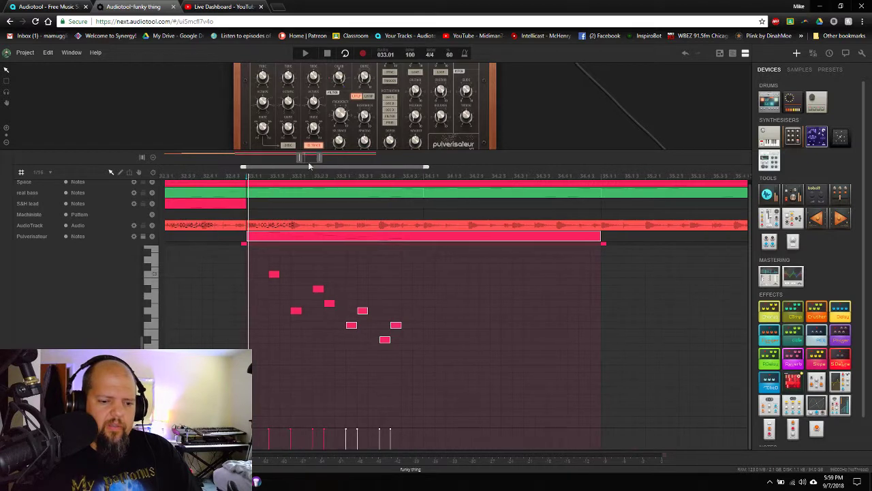
{"action": "left_click_drag", "start_coordinate": [352, 325], "coordinate": [415, 360]}
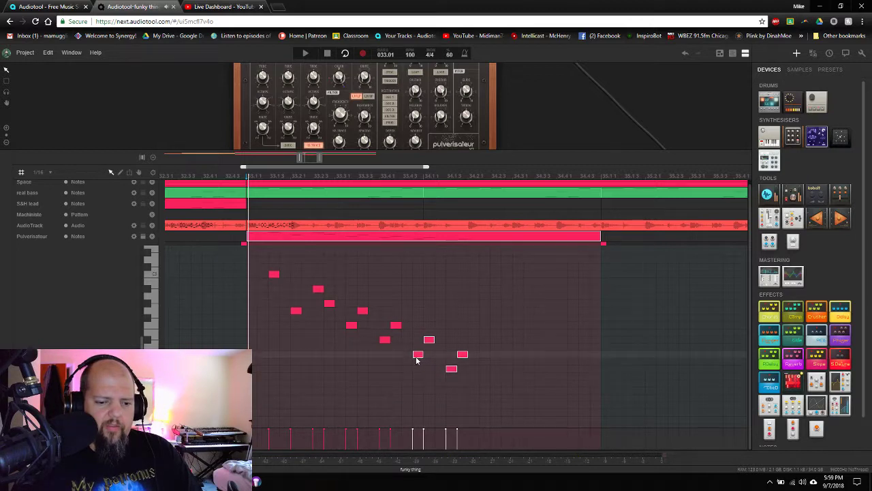
{"action": "left_click_drag", "start_coordinate": [417, 356], "coordinate": [483, 399]}
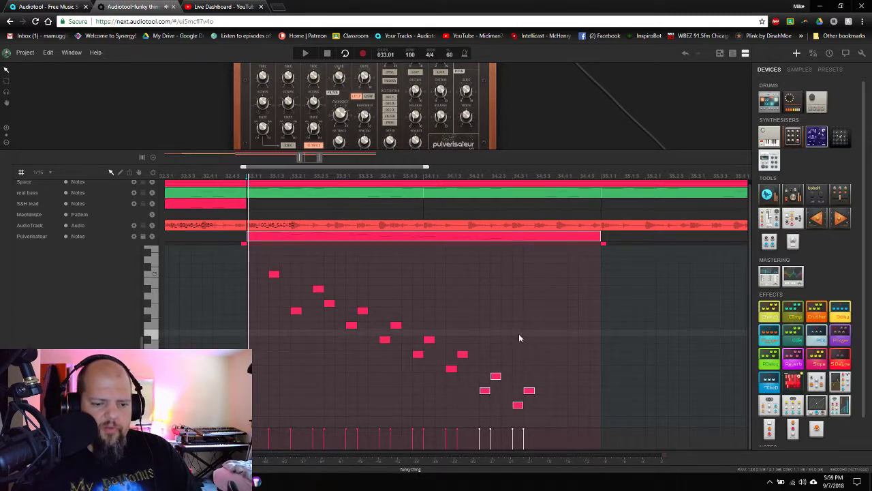
{"action": "key", "text": "space"}
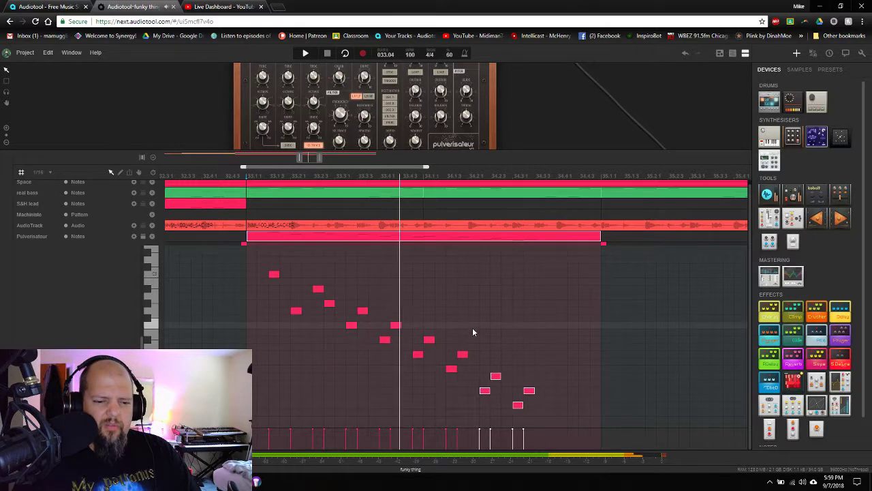
Extend the playback loop to the end of bar 34 and audition the phrase from bar 33 and from about 33.3
{"action": "key", "text": "space"}
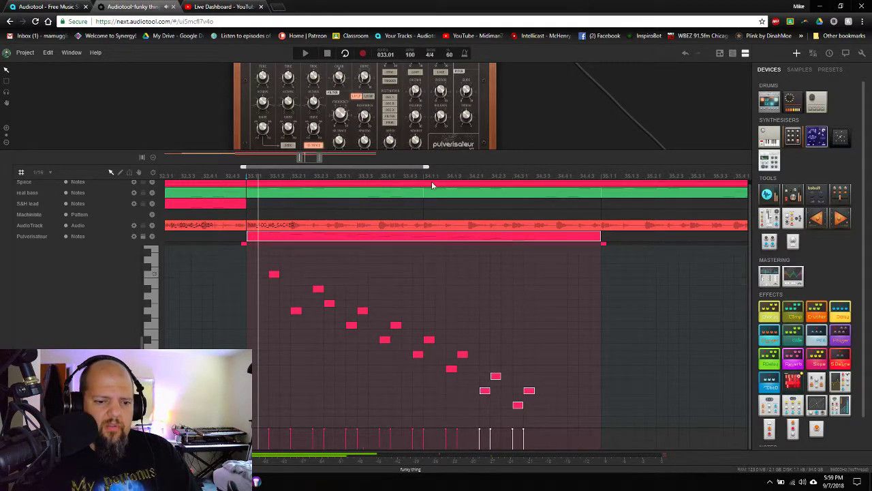
{"action": "left_click_drag", "start_coordinate": [426, 167], "coordinate": [614, 181]}
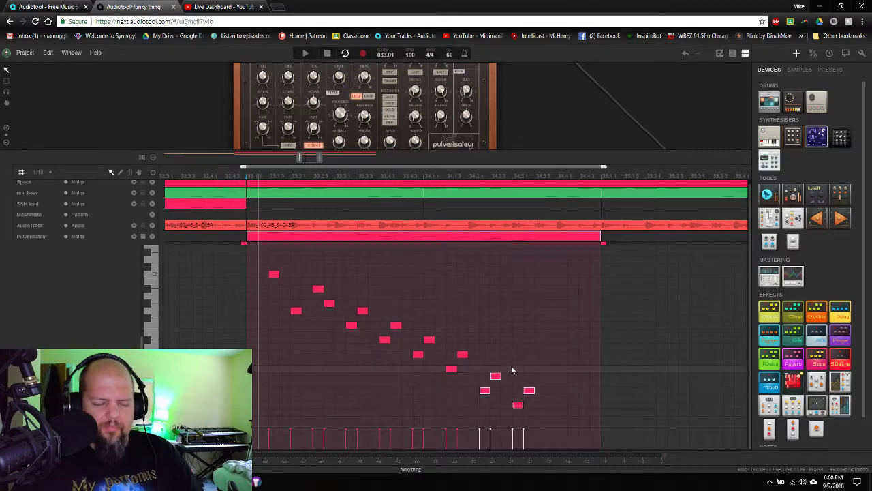
{"action": "key", "text": "space"}
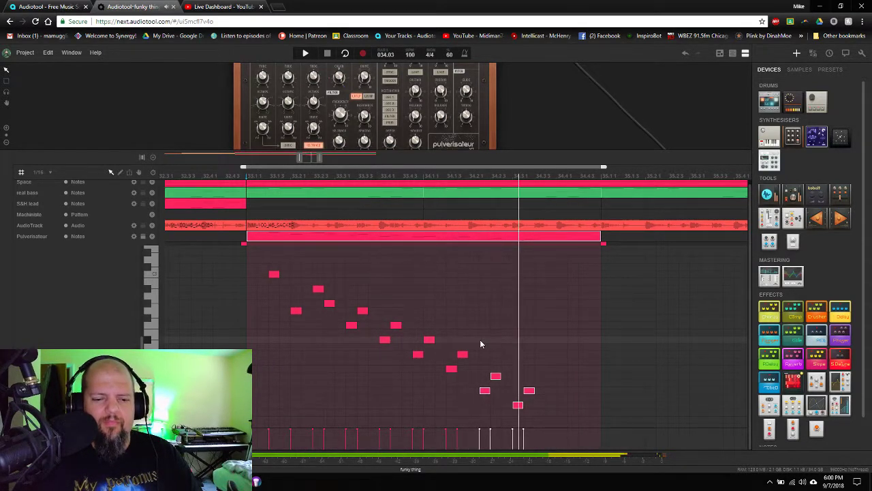
{"action": "key", "text": "space"}
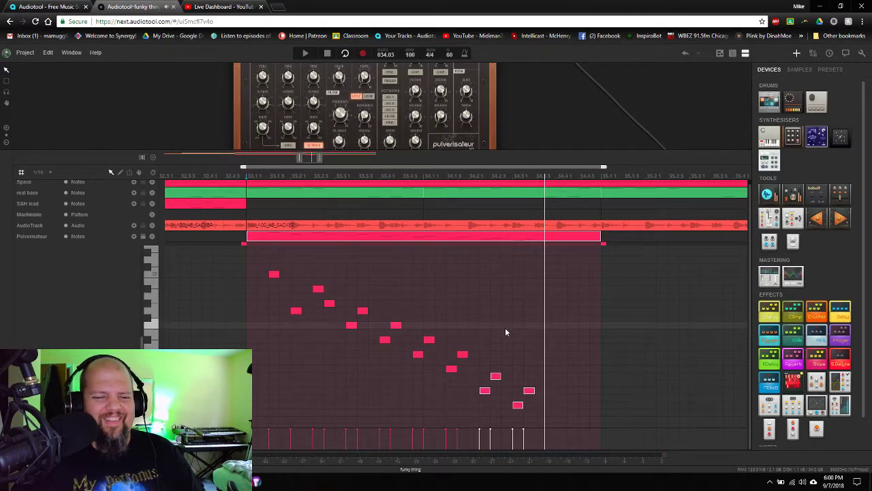
{"action": "left_click", "coordinate": [371, 179]}
{"action": "key", "text": "space"}
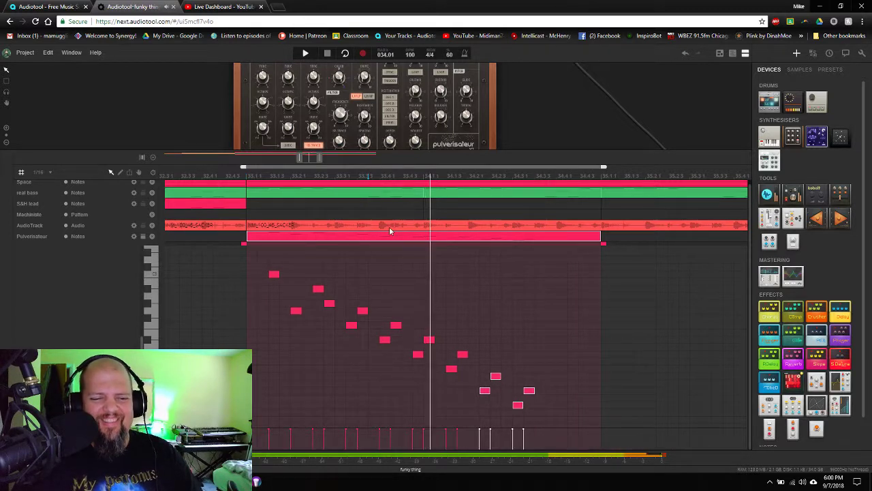
{"action": "key", "text": "space"}
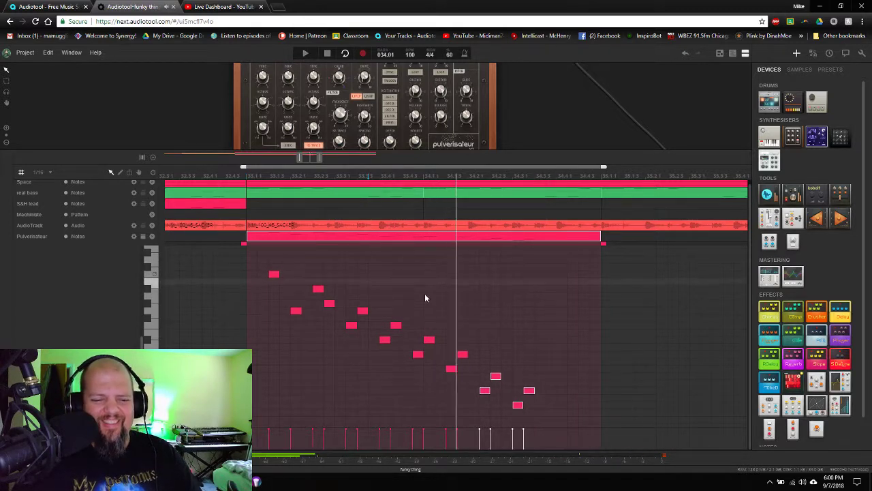
Audition the individual notes around the start of bar 34 and raise the note at position 1:0.2 by one semitone
{"action": "left_click", "coordinate": [418, 354]}
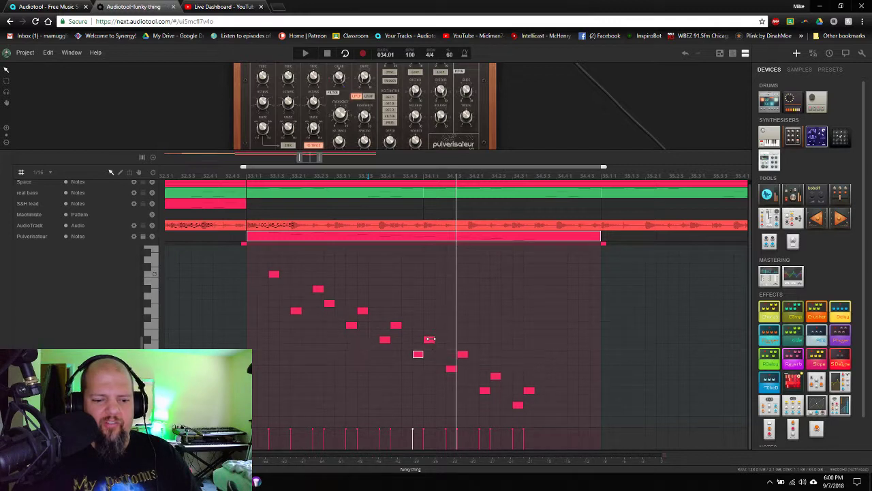
{"action": "left_click", "coordinate": [429, 340]}
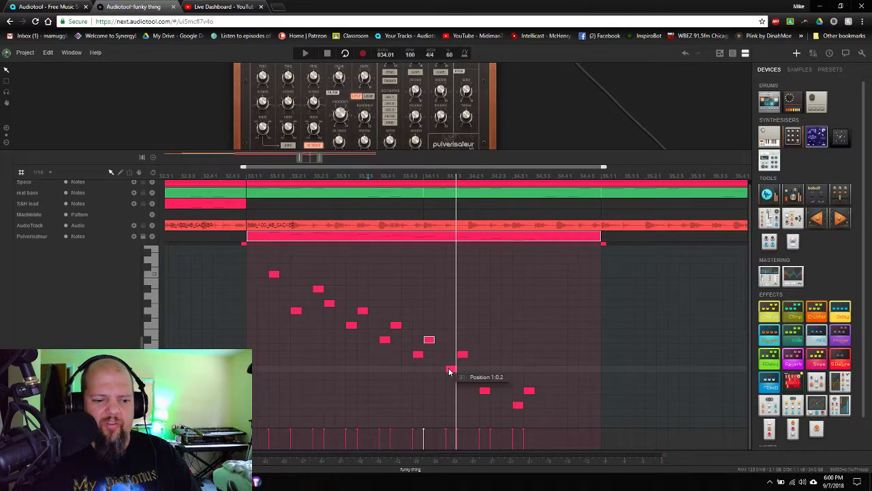
{"action": "left_click", "coordinate": [449, 370]}
{"action": "mouse_move", "coordinate": [449, 370]}
{"action": "left_mouse_down"}
{"action": "mouse_move", "coordinate": [453, 357]}
{"action": "mouse_move", "coordinate": [462, 361]}
{"action": "left_mouse_up"}
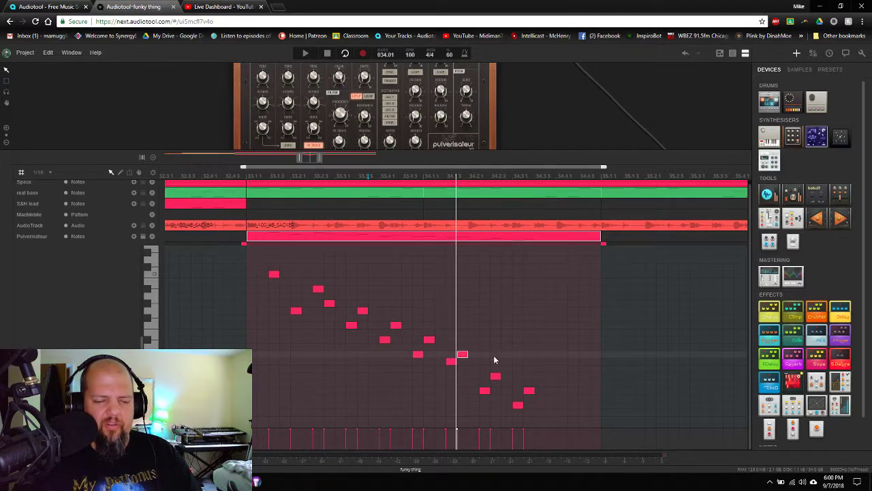
{"action": "left_click", "coordinate": [450, 364]}
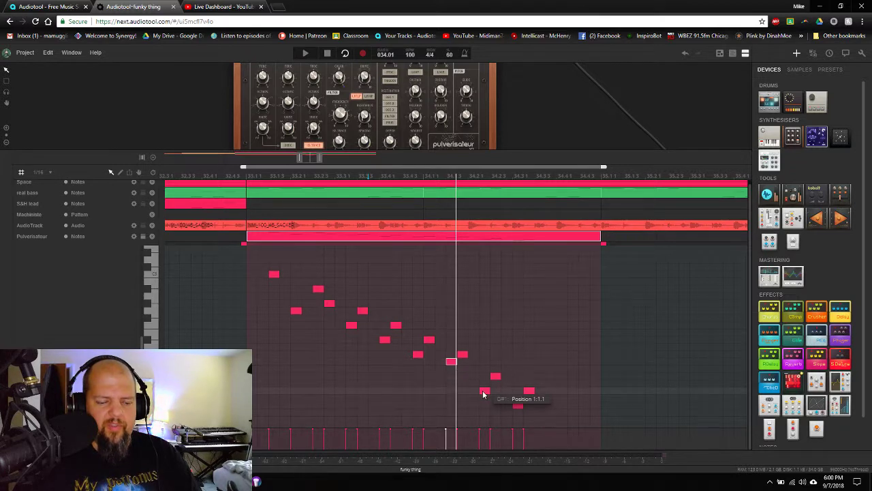
Raise the notes at 1:1.1 and 1:1.2 by two semitones each and the note at 1:2.0 by one semitone
{"action": "left_click", "coordinate": [483, 393]}
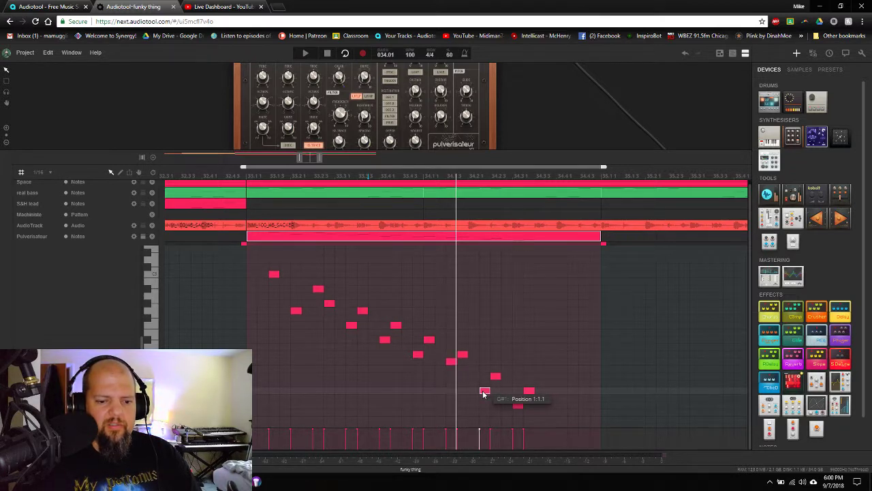
{"action": "left_click_drag", "start_coordinate": [483, 394], "coordinate": [496, 368]}
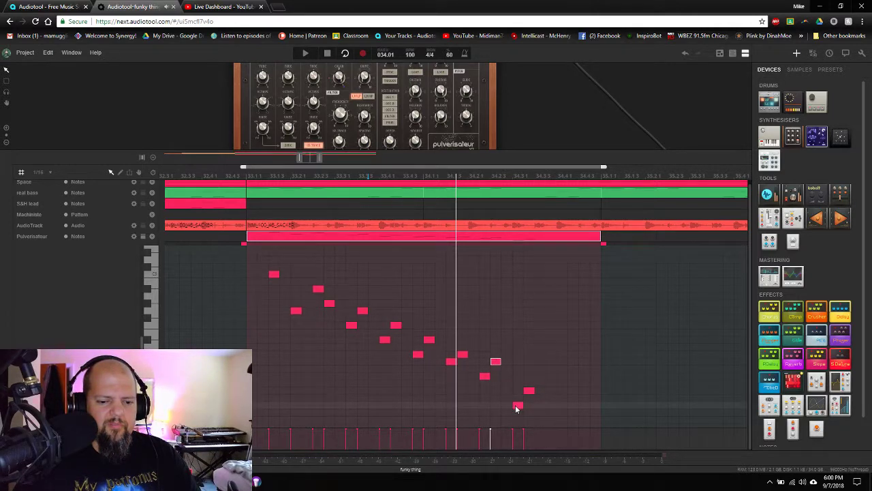
{"action": "left_click", "coordinate": [517, 406]}
{"action": "left_click_drag", "start_coordinate": [517, 405], "coordinate": [519, 398]}
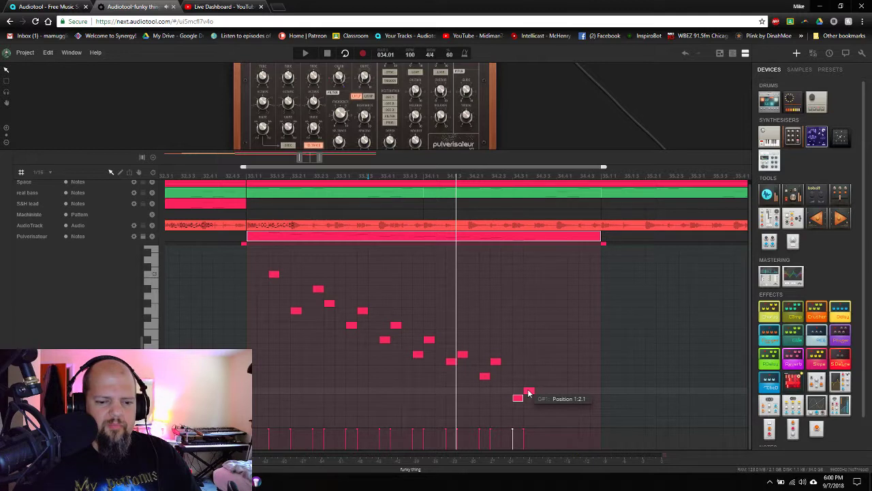
Move the last two notes of the phrase up one octave and one 1/16 step later
{"action": "left_click", "coordinate": [529, 392]}
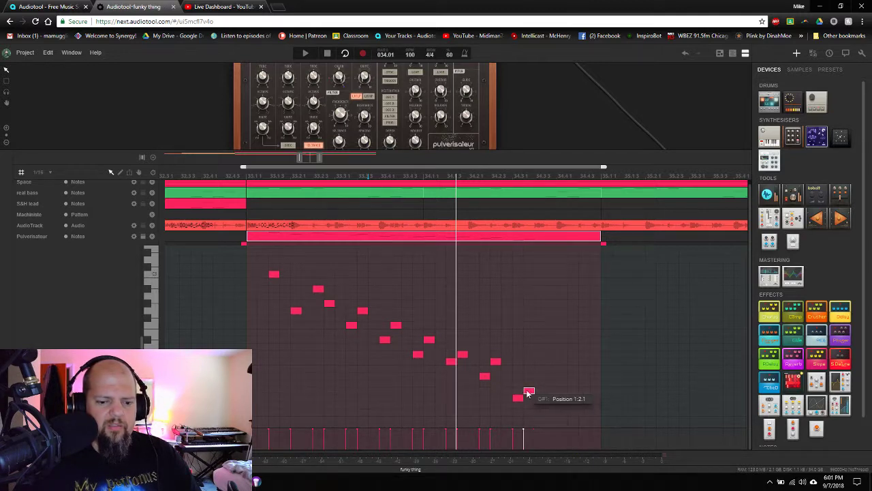
{"action": "left_click", "coordinate": [518, 398], "text": "shift"}
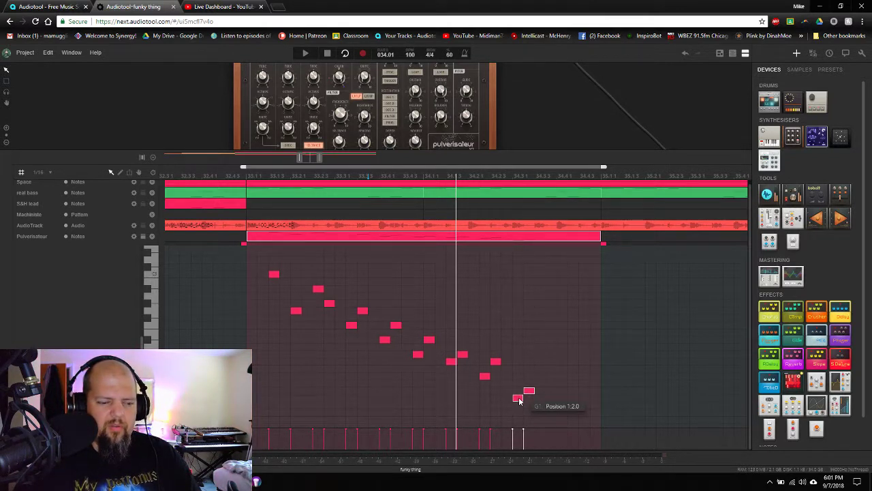
{"action": "left_click_drag", "start_coordinate": [519, 401], "coordinate": [526, 318]}
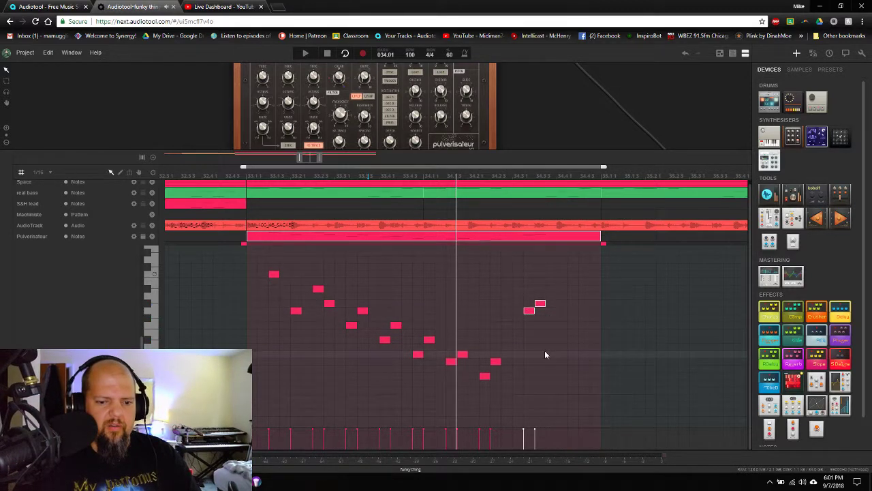
Play the revised Pulverisateur phrase from the start of bar 33
{"action": "key", "text": "space"}
{"action": "key", "text": "space"}
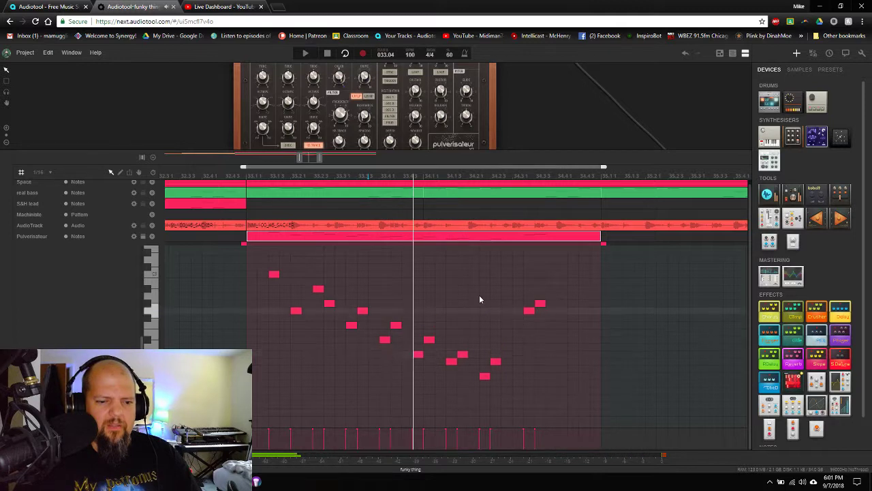
{"action": "left_click", "coordinate": [249, 179]}
{"action": "key", "text": "space"}
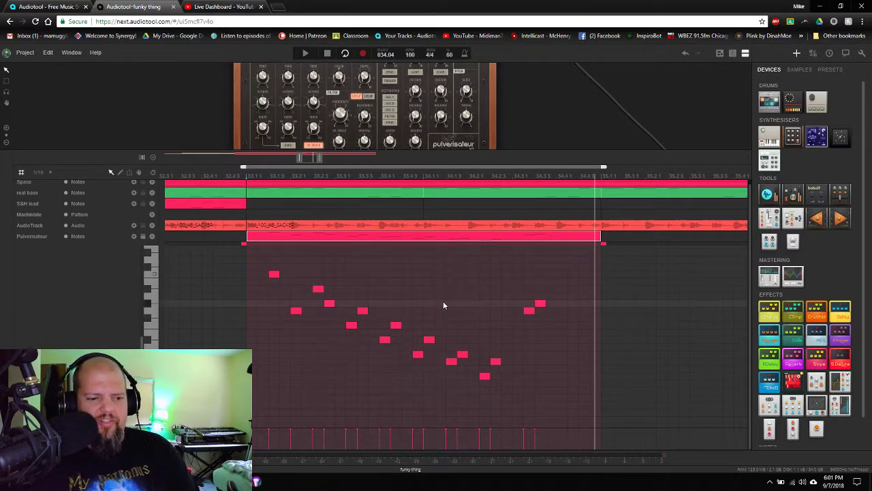
Close the note editor and move the Pulverisateur region from bar 33 back to the start of bar 25
{"action": "scroll", "coordinate": [308, 159], "scroll_direction": "down", "scroll_amount": 10}
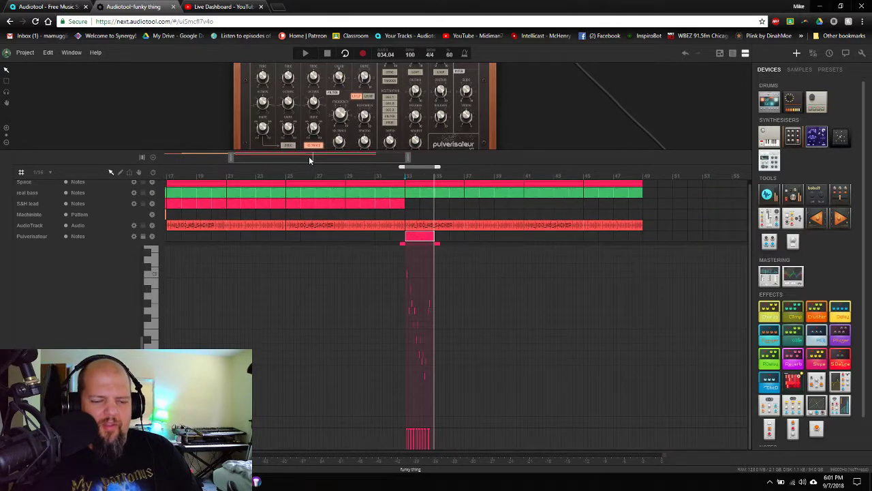
{"action": "scroll", "coordinate": [309, 156], "scroll_direction": "down", "scroll_amount": 4}
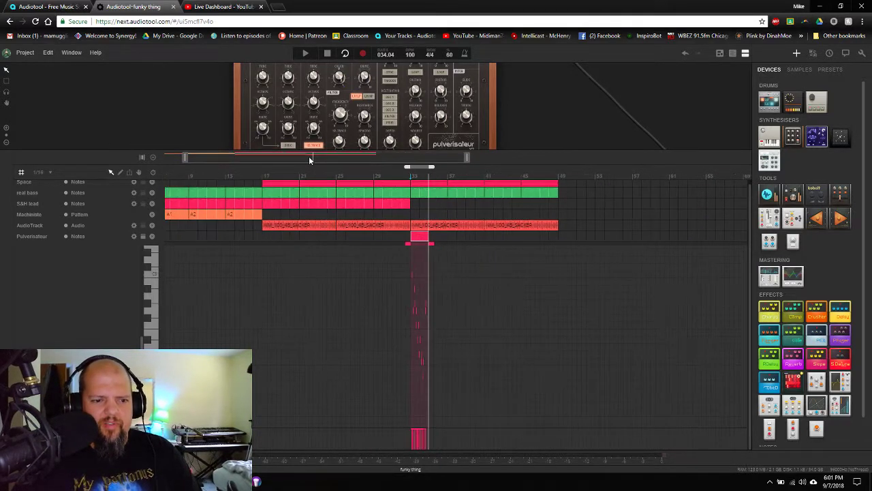
{"action": "double_click", "coordinate": [419, 237]}
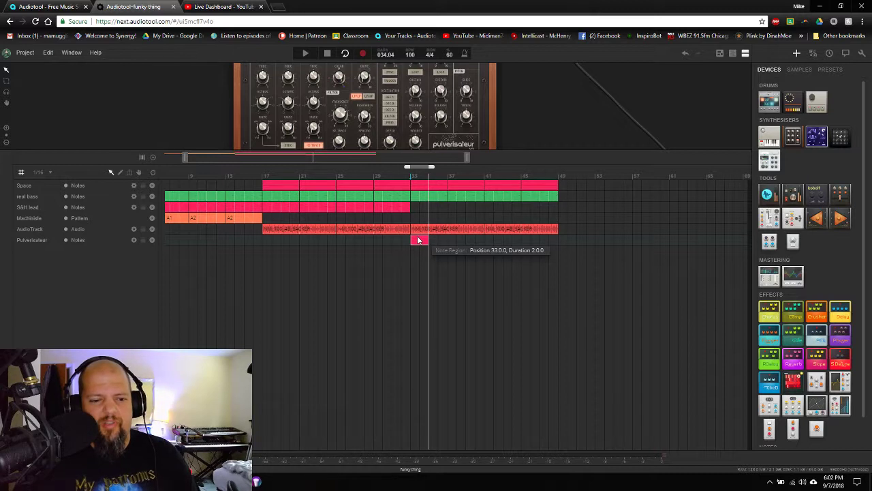
{"action": "left_click_drag", "start_coordinate": [419, 238], "coordinate": [344, 240]}
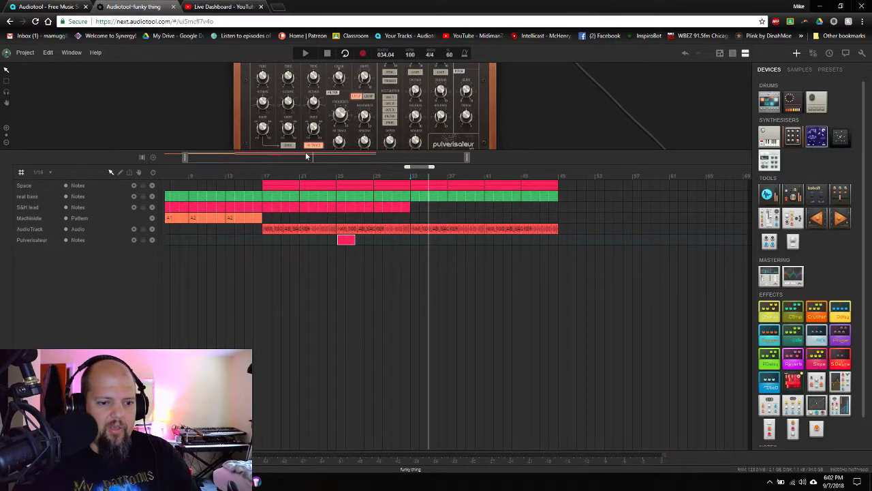
{"action": "scroll", "coordinate": [292, 155], "scroll_direction": "up", "scroll_amount": 5}
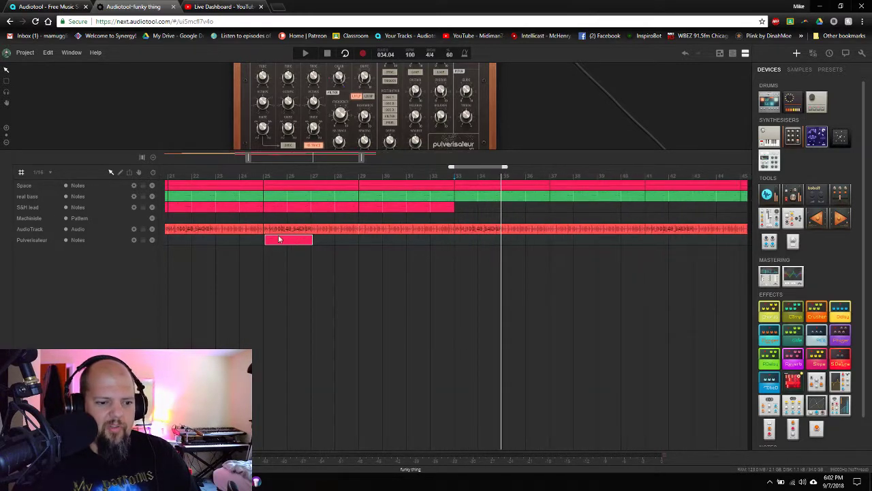
{"action": "left_click_drag", "start_coordinate": [280, 240], "coordinate": [277, 241]}
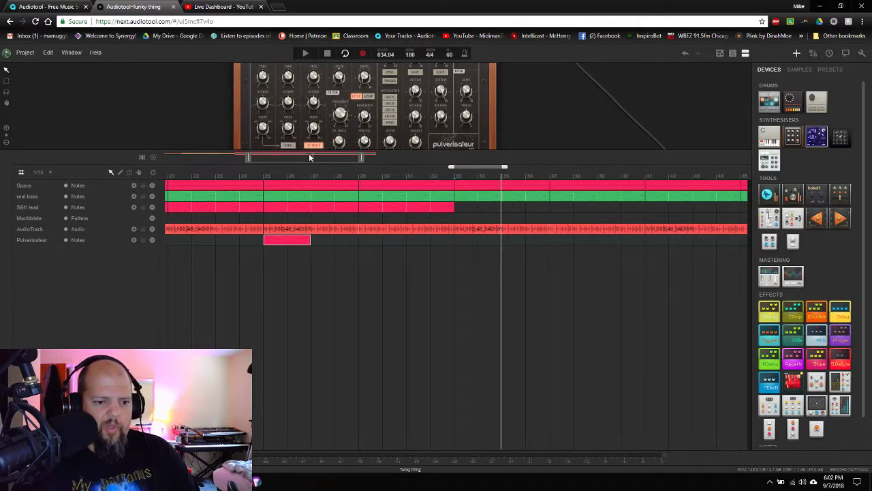
Set the timeline snap grid to Smart and check the Pulverisateur region's alignment at position 25:0.0
{"action": "left_click_drag", "start_coordinate": [309, 153], "coordinate": [308, 153]}
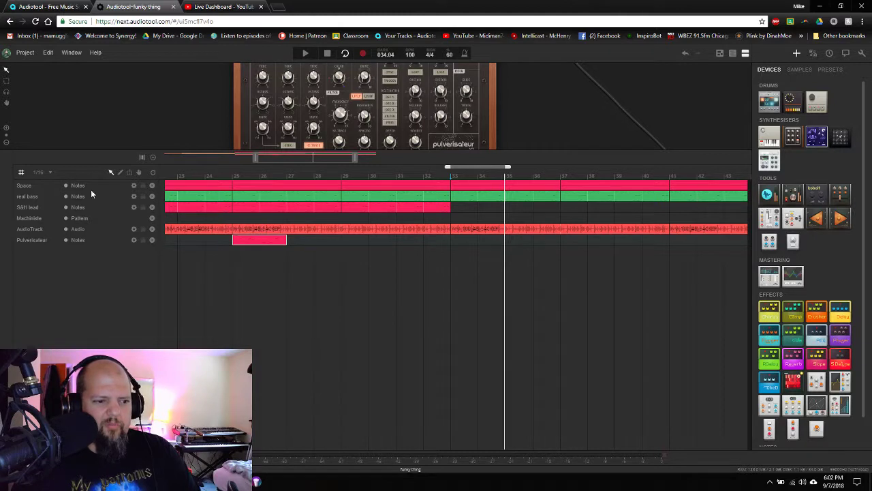
{"action": "left_click", "coordinate": [50, 173]}
{"action": "left_click", "coordinate": [49, 179]}
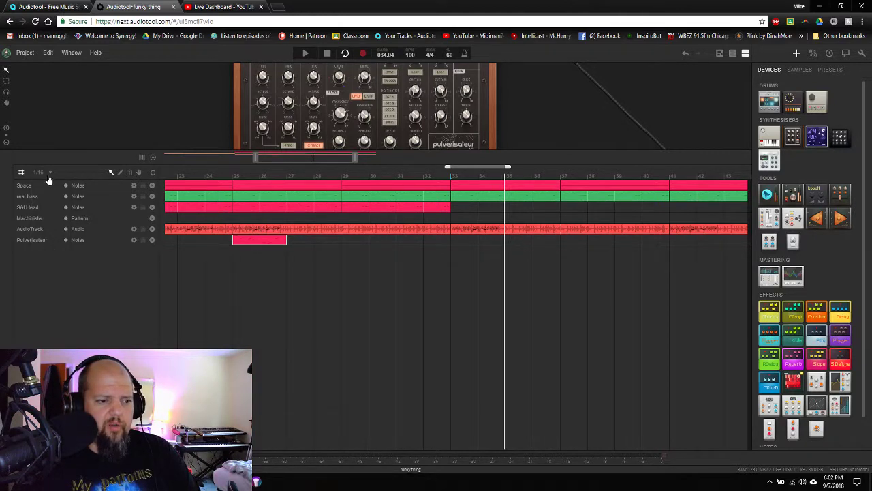
{"action": "left_click", "coordinate": [49, 175]}
{"action": "left_click", "coordinate": [47, 184]}
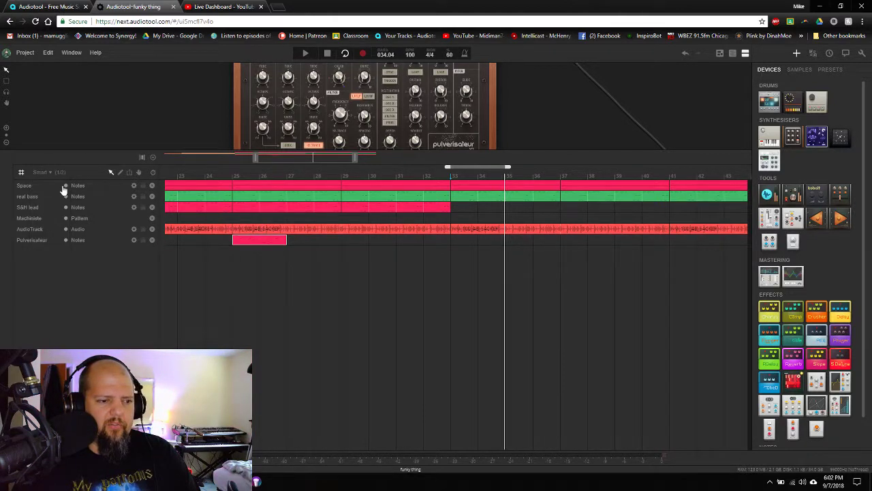
{"action": "mouse_move", "coordinate": [245, 240]}
{"action": "left_mouse_down"}
{"action": "mouse_move", "coordinate": [275, 240]}
{"action": "mouse_move", "coordinate": [244, 241]}
{"action": "left_mouse_up"}
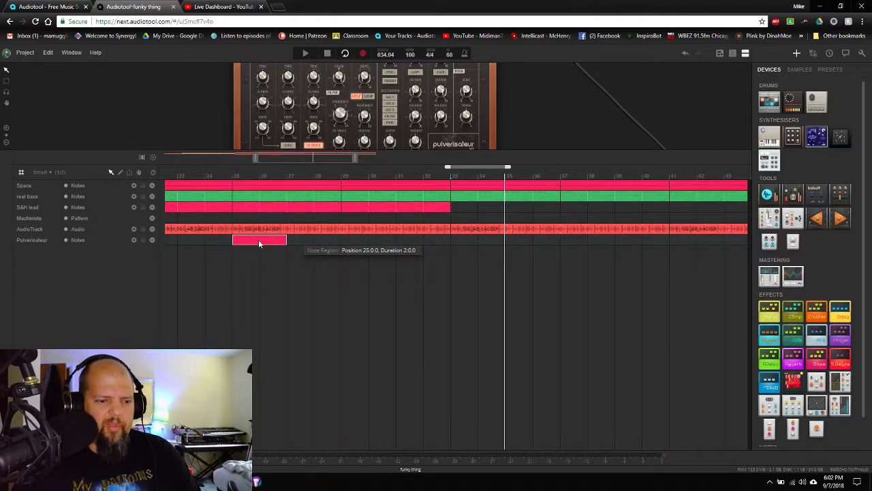
Duplicate the two-bar Pulverisateur region into four consecutive regions filling bars 25 through 32
{"action": "scroll", "coordinate": [289, 159], "scroll_direction": "down", "scroll_amount": 2}
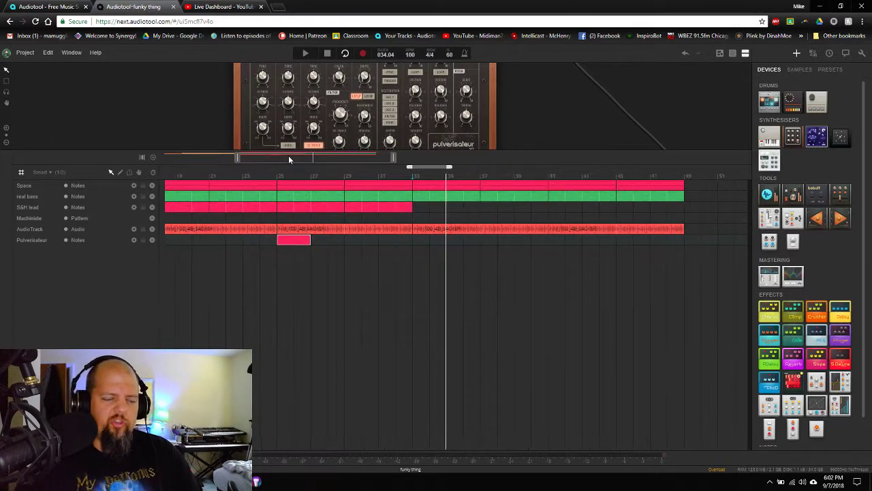
{"action": "left_click_drag", "start_coordinate": [289, 242], "coordinate": [366, 248]}
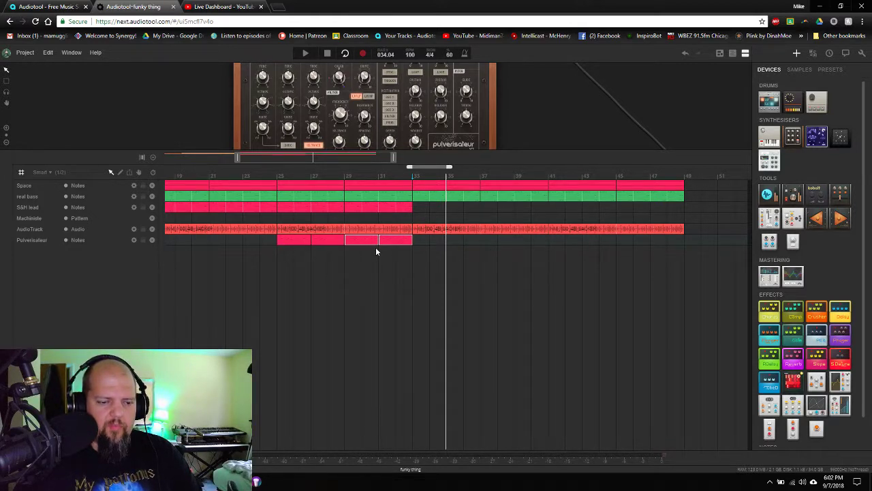
Move the four Pulverisateur regions together to start at bar 31 and extend the playback loop's end to bar 41
{"action": "scroll", "coordinate": [313, 157], "scroll_direction": "down", "scroll_amount": 3}
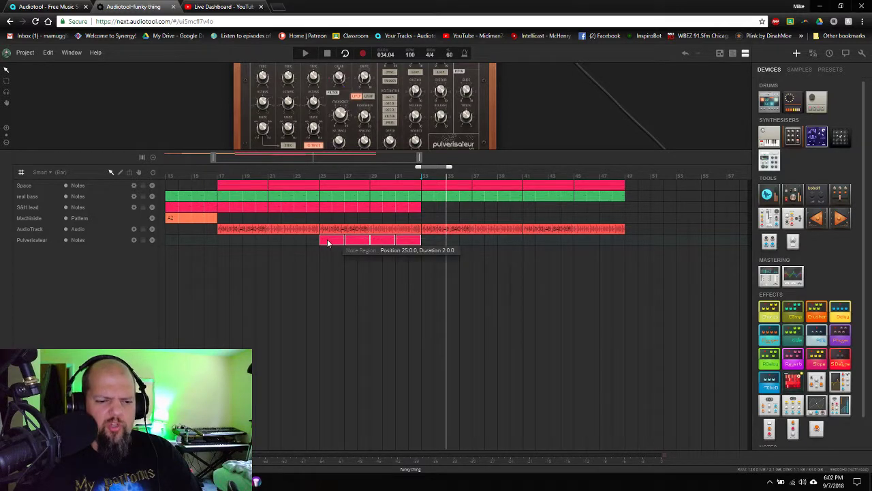
{"action": "left_click_drag", "start_coordinate": [327, 239], "coordinate": [378, 239]}
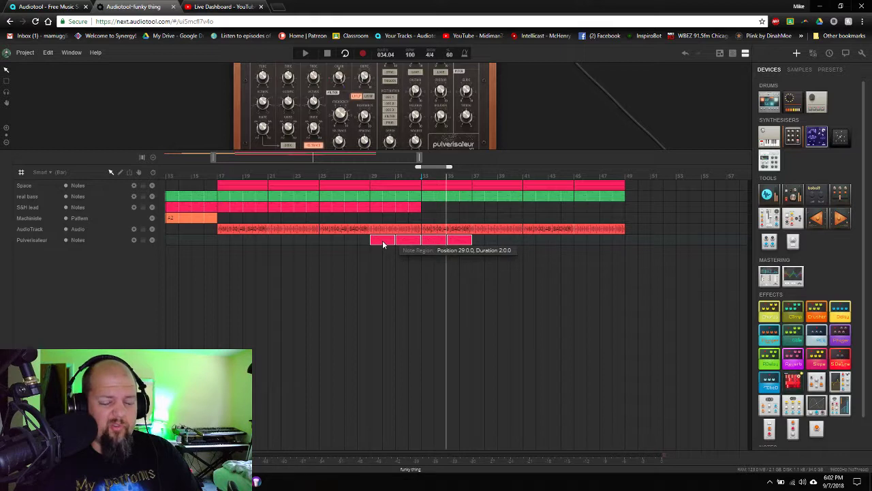
{"action": "left_click_drag", "start_coordinate": [382, 239], "coordinate": [406, 241]}
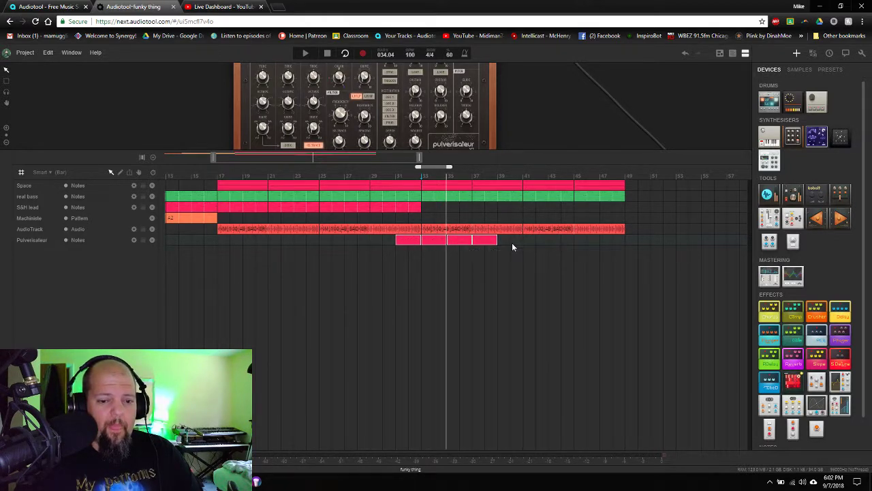
{"action": "left_click", "coordinate": [514, 246]}
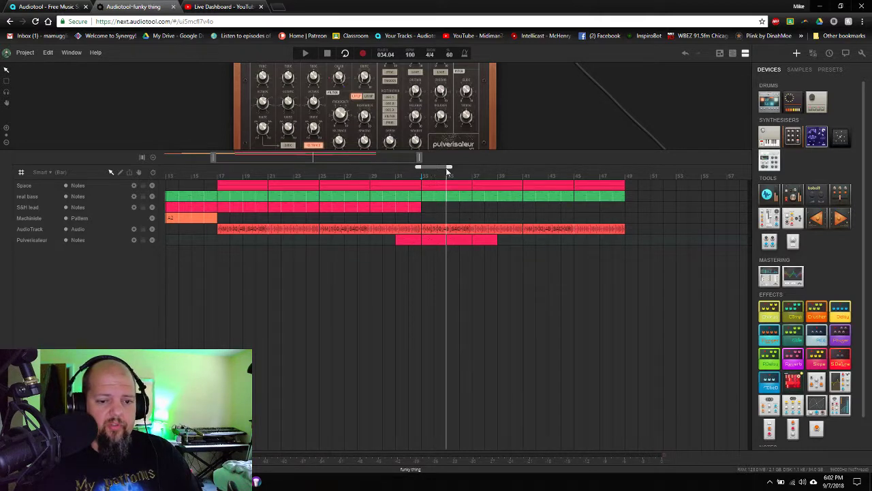
{"action": "left_click_drag", "start_coordinate": [449, 169], "coordinate": [488, 172]}
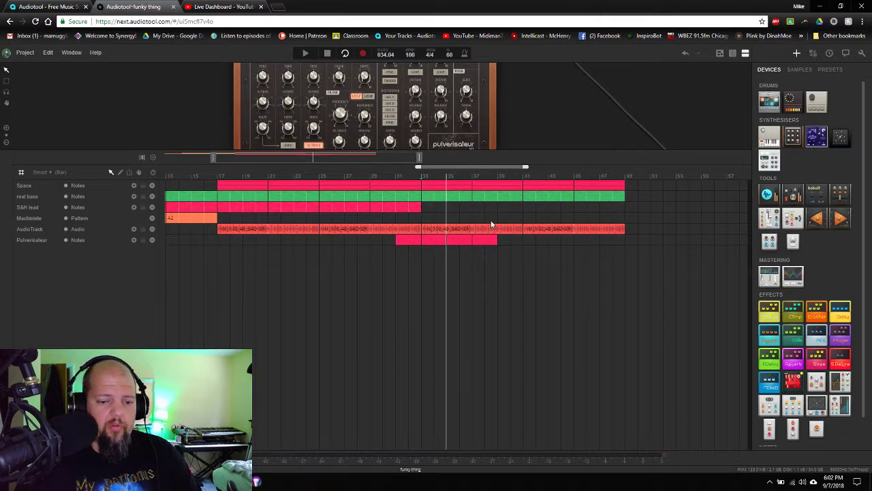
Delete the fourth Pulverisateur region at bar 37 and audition the arrangement from bar 29 with the device area enlarged
{"action": "left_click", "coordinate": [485, 239]}
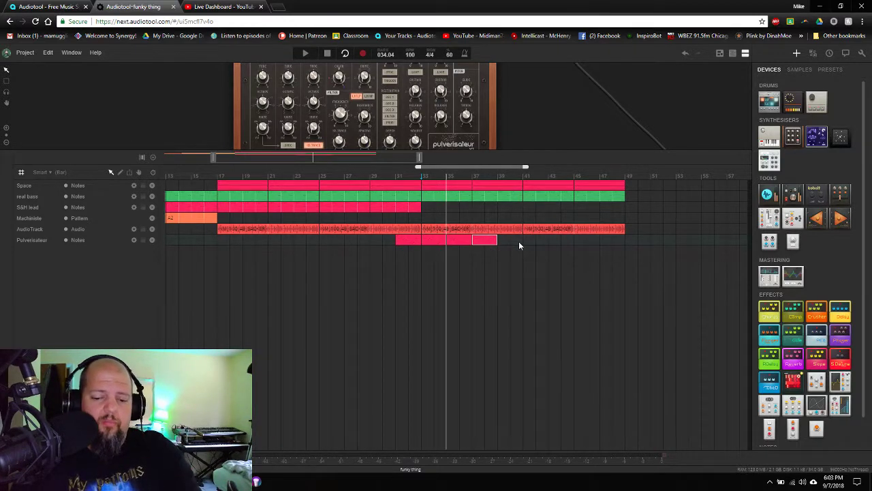
{"action": "key", "text": "Delete"}
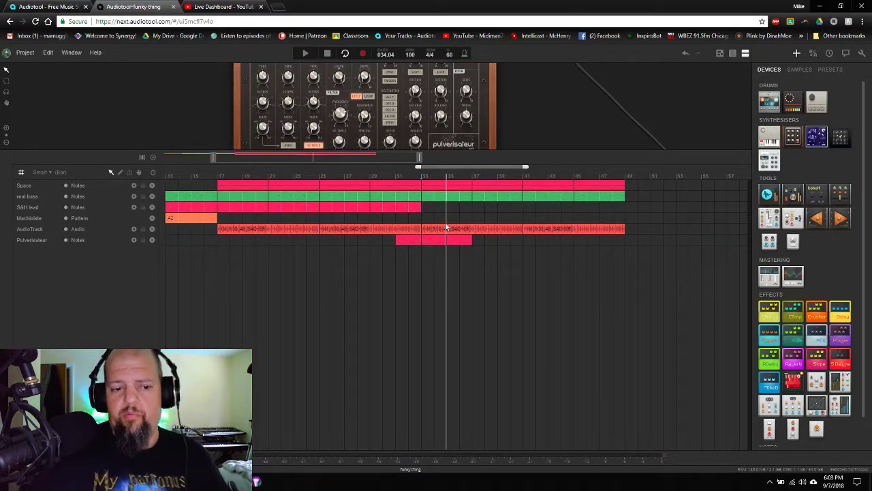
{"action": "key", "text": "space"}
{"action": "left_click", "coordinate": [372, 175]}
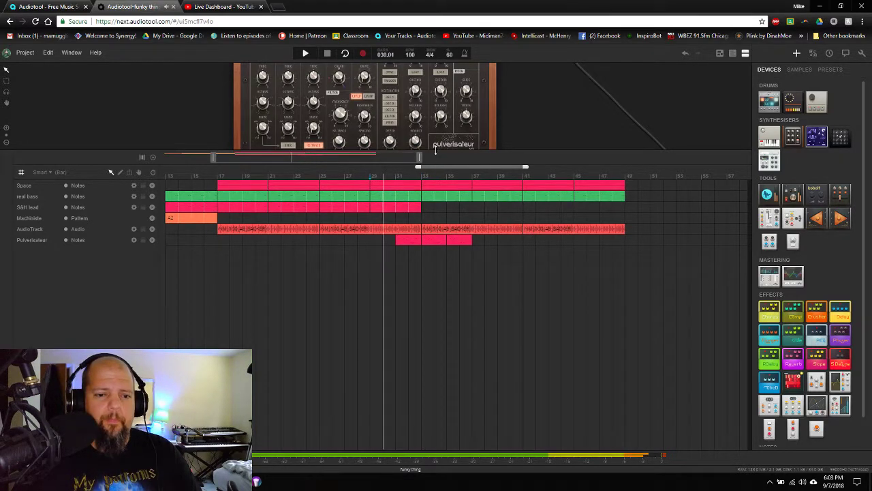
{"action": "left_click_drag", "start_coordinate": [436, 157], "coordinate": [447, 357]}
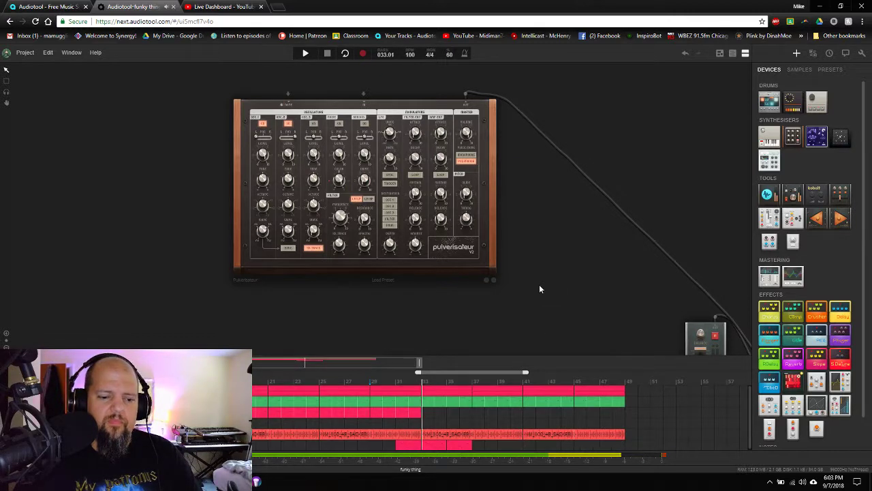
{"action": "key", "text": "space"}
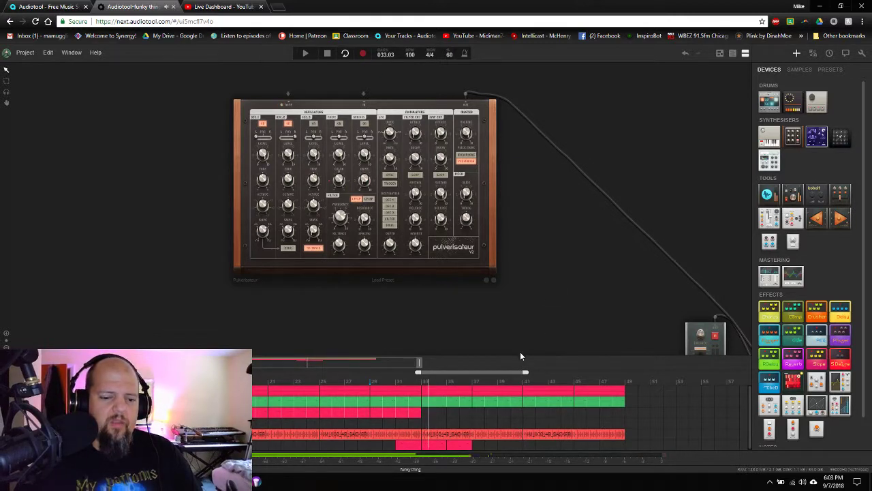
Move the three remaining Pulverisateur regions together to start at bar 33 and delete the one at bar 37
{"action": "left_click_drag", "start_coordinate": [520, 352], "coordinate": [522, 326]}
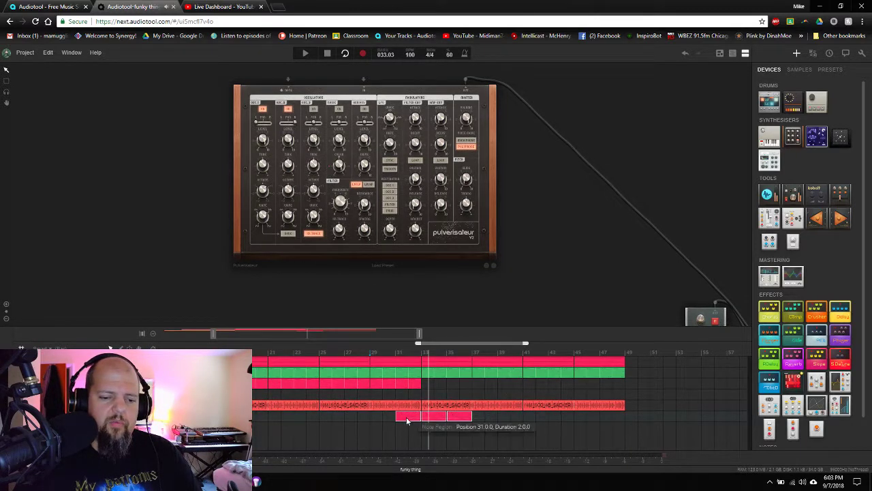
{"action": "left_click_drag", "start_coordinate": [409, 421], "coordinate": [436, 424]}
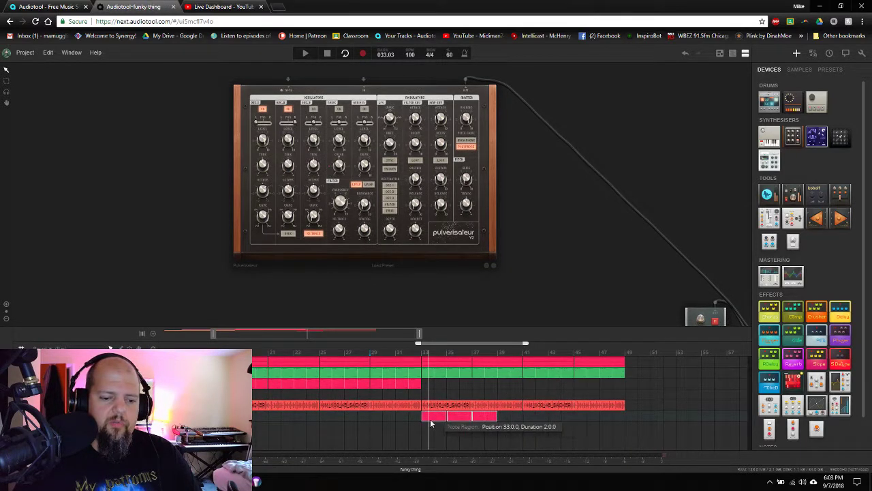
{"action": "left_click", "coordinate": [489, 416]}
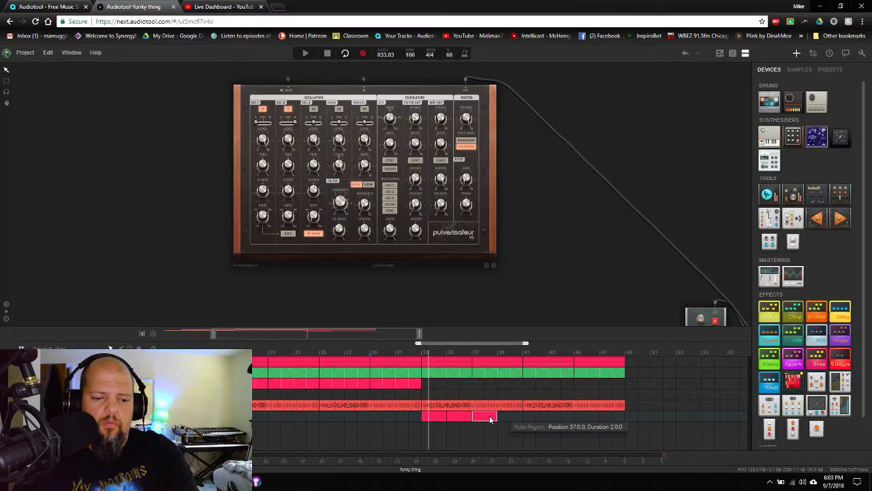
{"action": "key", "text": "Delete"}
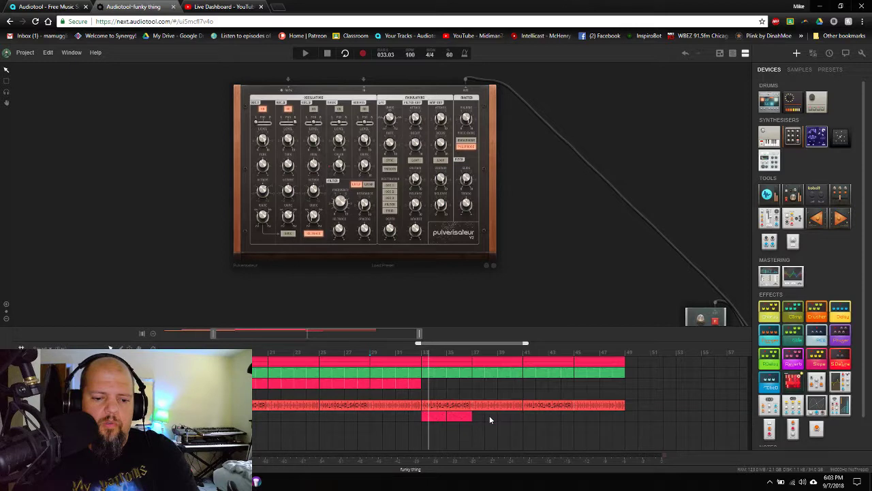
Mute the two Pulverisateur regions and audition the arrangement without them from bar 33
{"action": "left_click", "coordinate": [434, 375]}
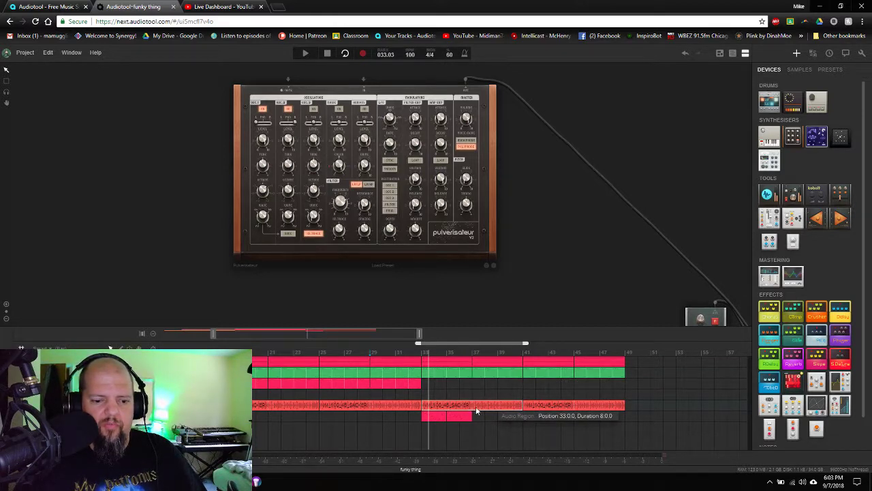
{"action": "left_click", "coordinate": [423, 354]}
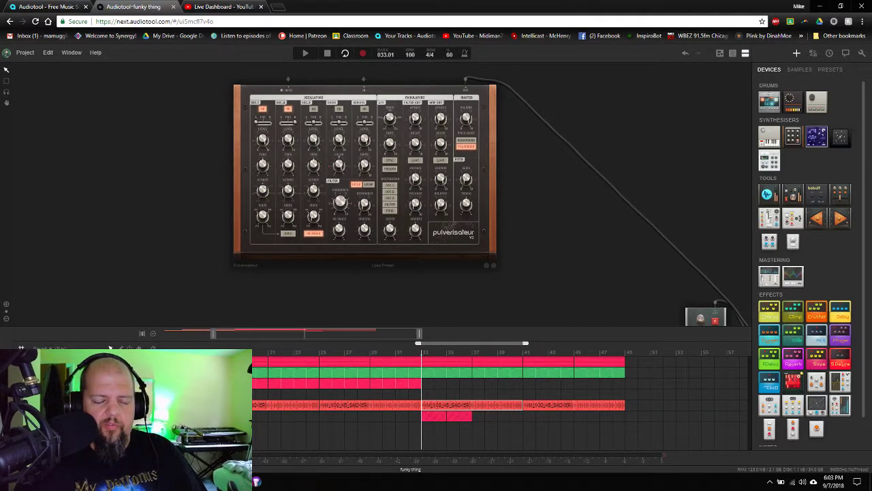
{"action": "key", "text": "space"}
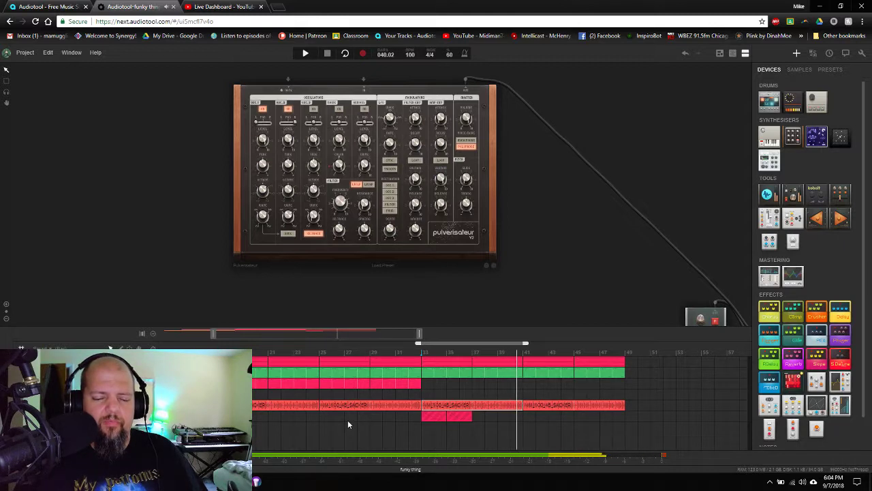
{"action": "key", "text": "space"}
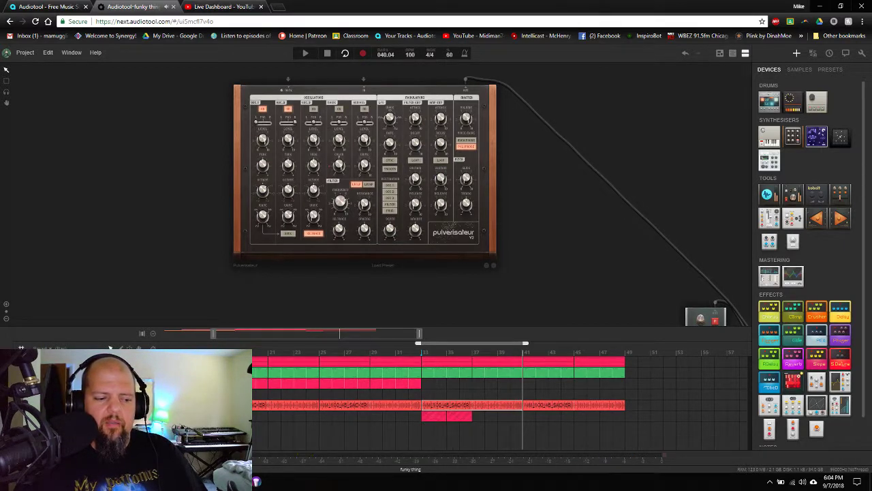
Unmute the two Pulverisateur regions and audition them from bar 33 while testing the synth's filter frequency
{"action": "key", "text": "space"}
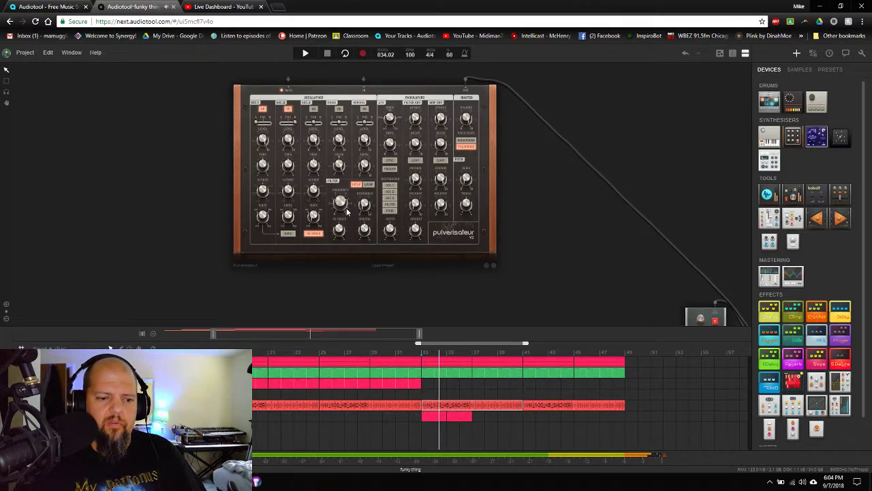
{"action": "mouse_move", "coordinate": [340, 203]}
{"action": "mouse_move", "coordinate": [341, 203]}
{"action": "left_mouse_down"}
{"action": "mouse_move", "coordinate": [341, 263]}
{"action": "mouse_move", "coordinate": [349, 204]}
{"action": "left_mouse_up"}
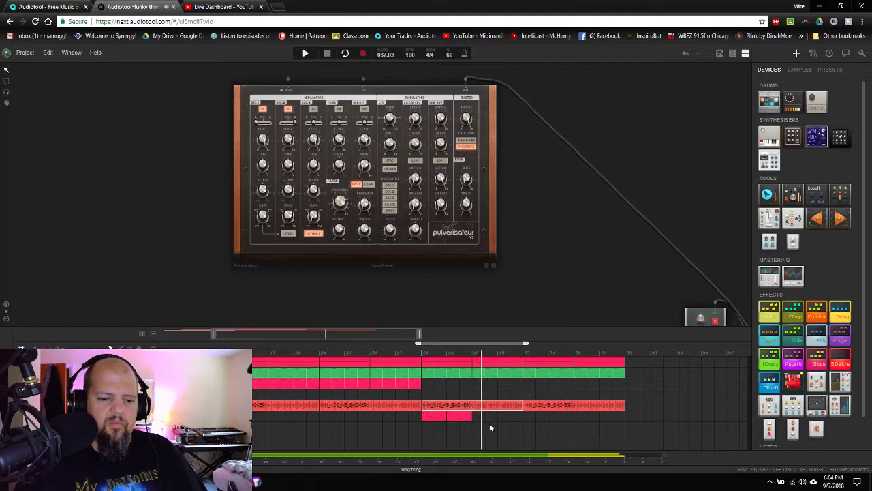
{"action": "key", "text": "space"}
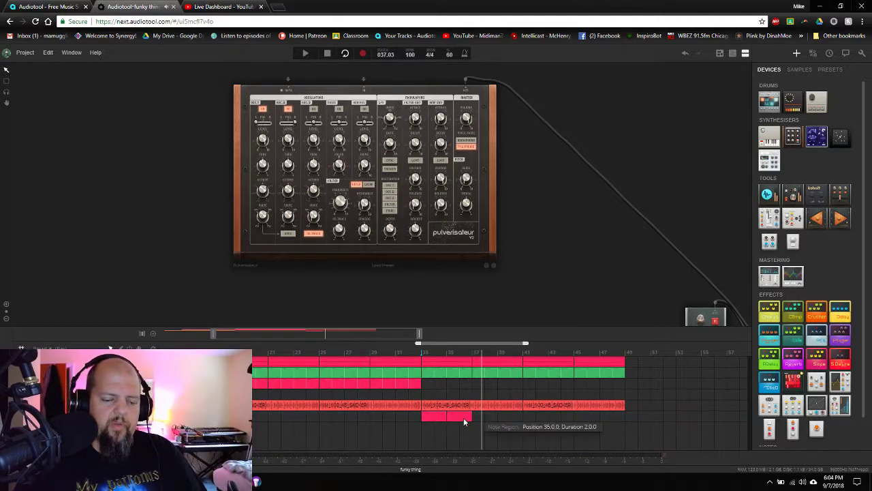
Copy the Pulverisateur region at bar 35 to bar 37 and open the copy's notes for editing
{"action": "left_click_drag", "start_coordinate": [466, 421], "coordinate": [485, 422]}
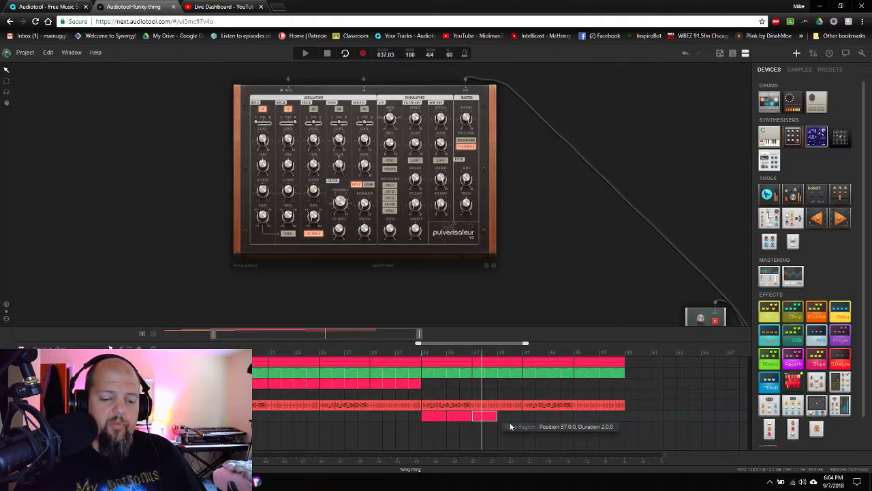
{"action": "left_click_drag", "start_coordinate": [509, 326], "coordinate": [501, 138]}
{"action": "double_click", "coordinate": [483, 276]}
{"action": "scroll", "coordinate": [326, 159], "scroll_direction": "up", "scroll_amount": 3}
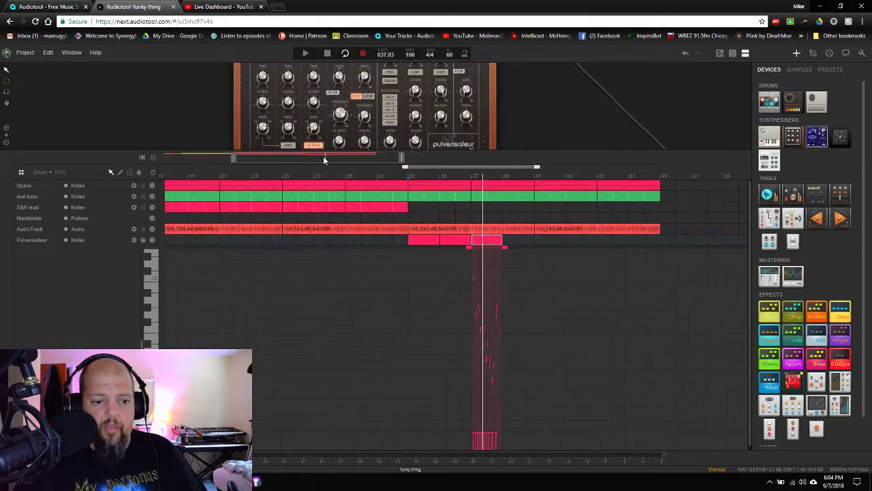
{"action": "scroll", "coordinate": [327, 158], "scroll_direction": "up", "scroll_amount": 5}
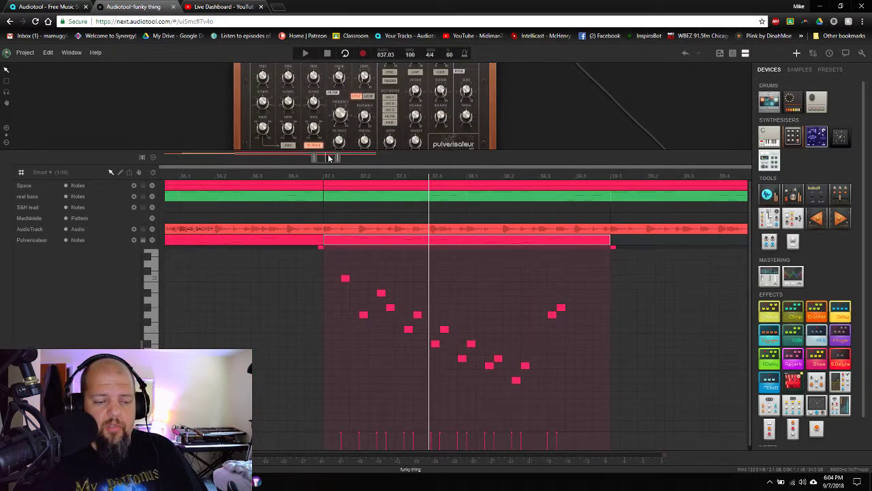
{"action": "scroll", "coordinate": [328, 157], "scroll_direction": "up", "scroll_amount": 1}
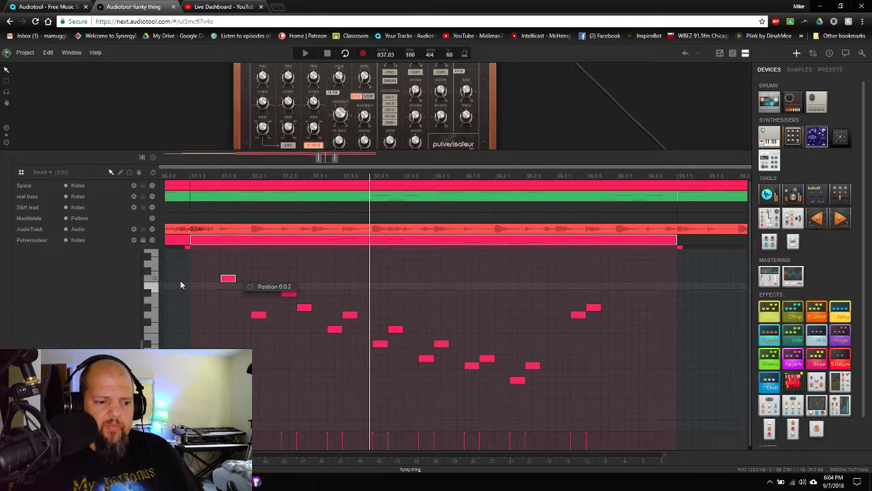
Lower the first note of the Pulverisateur region at bar 37 to A#2
{"action": "left_click", "coordinate": [153, 279]}
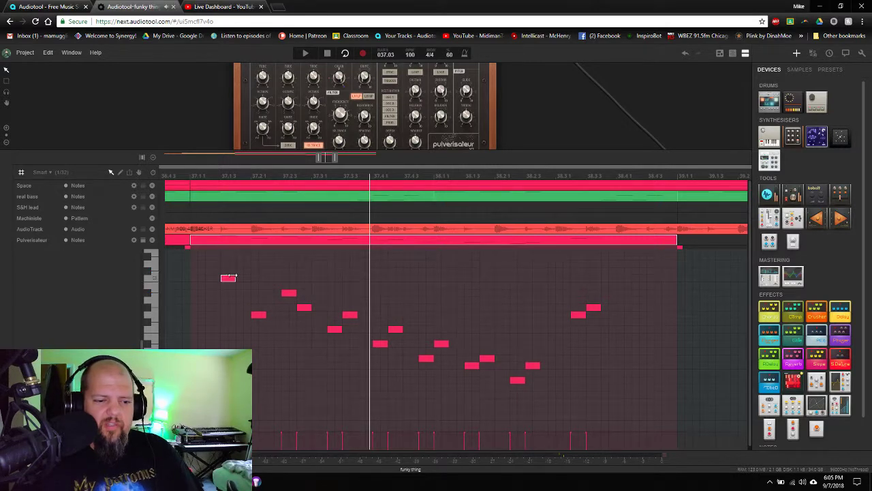
{"action": "left_click_drag", "start_coordinate": [228, 279], "coordinate": [227, 298]}
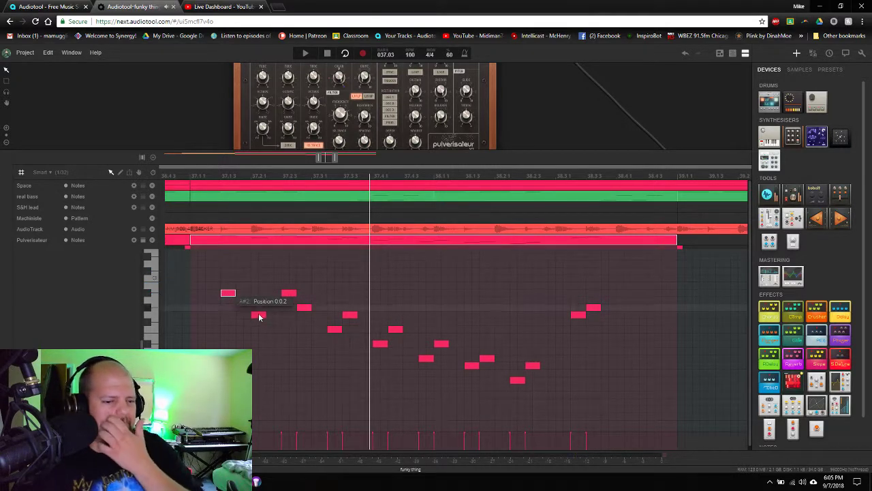
Lower the phrase's second note to F2 and its third note to G#2, and play the phrase from bar 37
{"action": "double_click", "coordinate": [257, 316]}
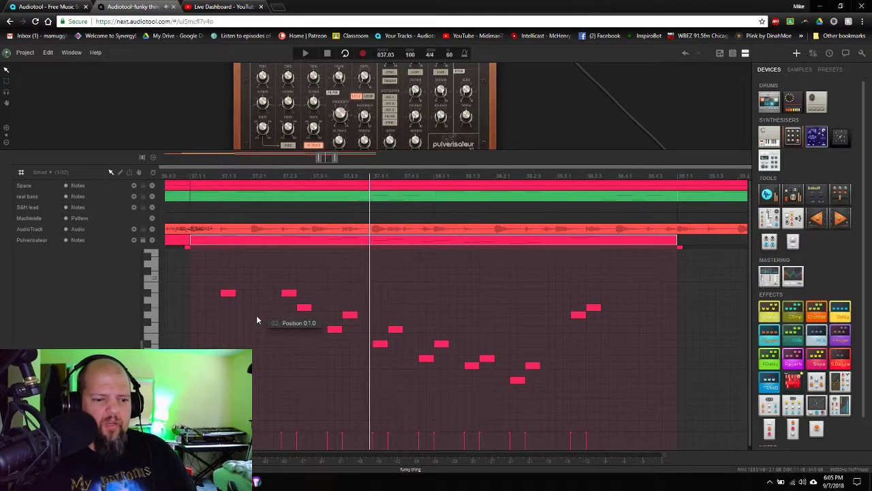
{"action": "double_click", "coordinate": [257, 315]}
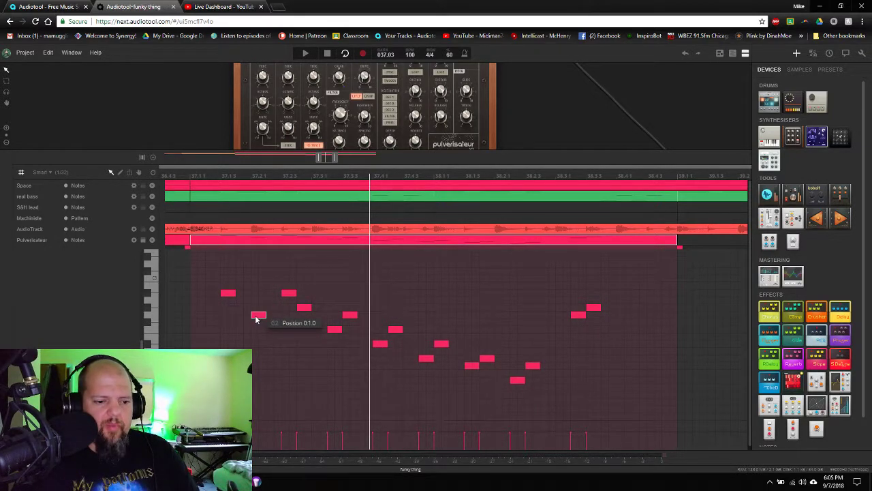
{"action": "left_click_drag", "start_coordinate": [257, 318], "coordinate": [257, 334]}
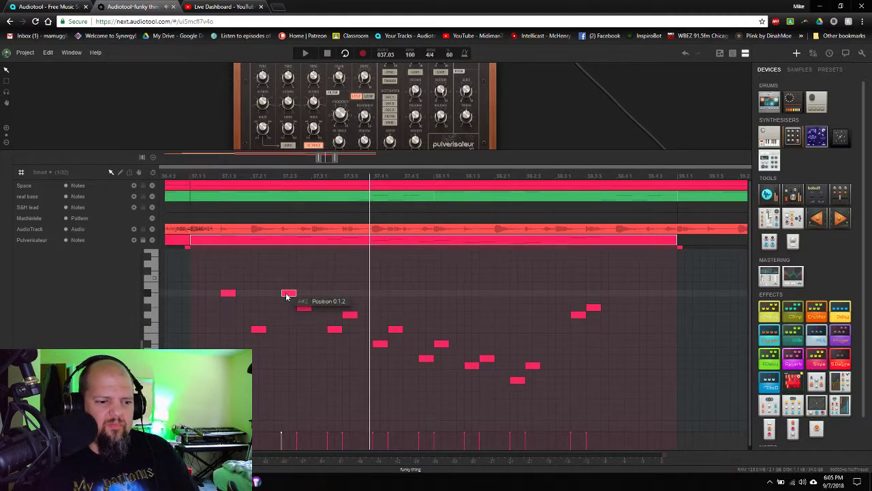
{"action": "mouse_move", "coordinate": [286, 296]}
{"action": "left_mouse_down"}
{"action": "mouse_move", "coordinate": [283, 323]}
{"action": "mouse_move", "coordinate": [276, 310]}
{"action": "mouse_move", "coordinate": [285, 310]}
{"action": "left_mouse_up"}
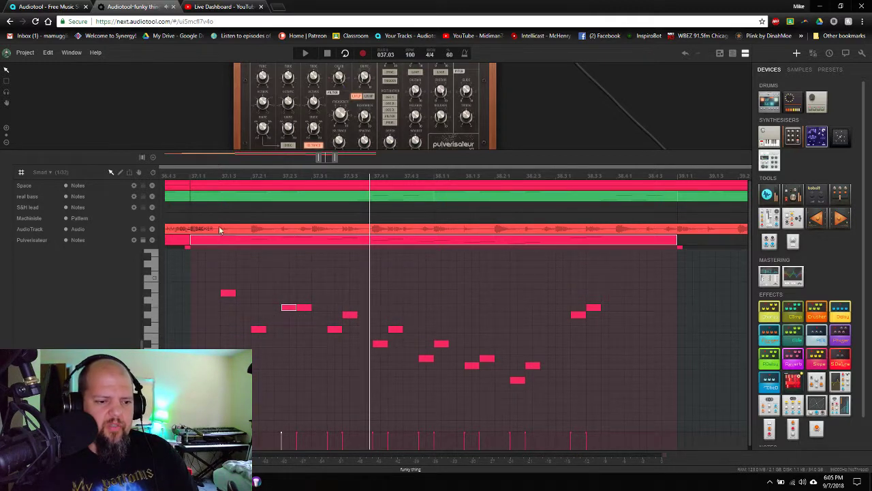
{"action": "left_click", "coordinate": [191, 181]}
{"action": "key", "text": "space"}
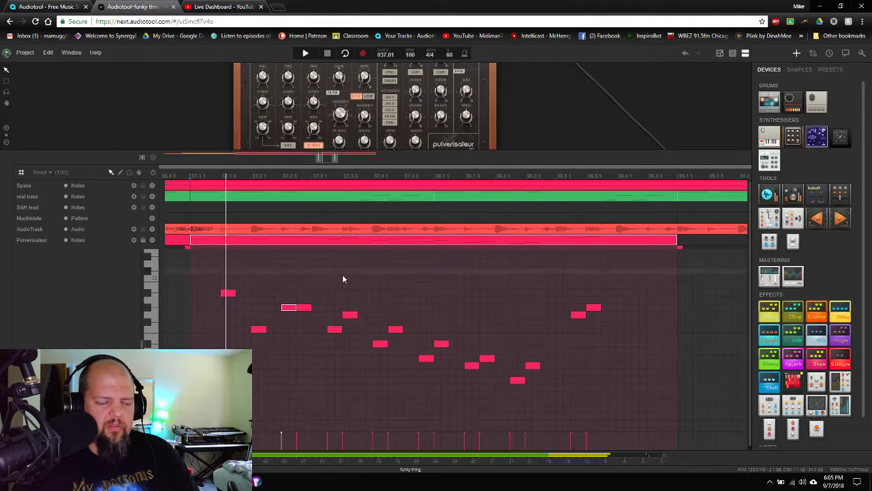
Lower the fourth note to G2 and the sixth note to C#2 at its original time position
{"action": "left_click", "coordinate": [305, 309]}
{"action": "left_click_drag", "start_coordinate": [304, 309], "coordinate": [304, 314]}
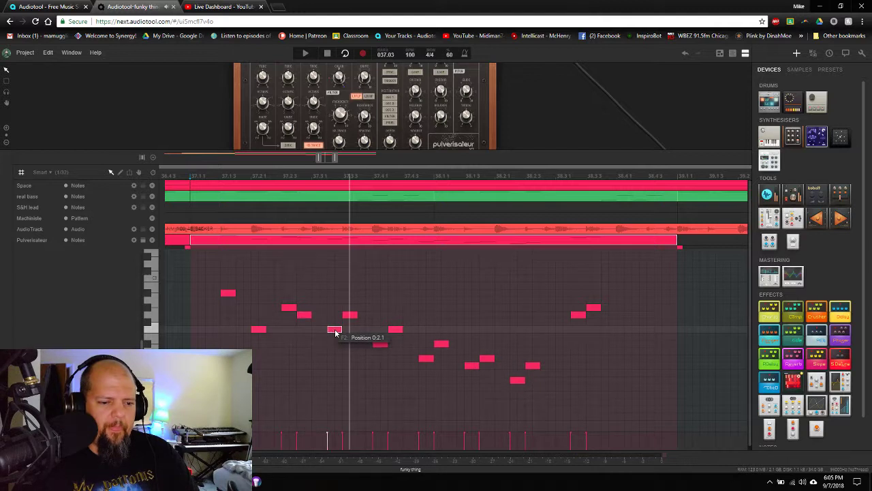
{"action": "left_click_drag", "start_coordinate": [350, 315], "coordinate": [347, 360]}
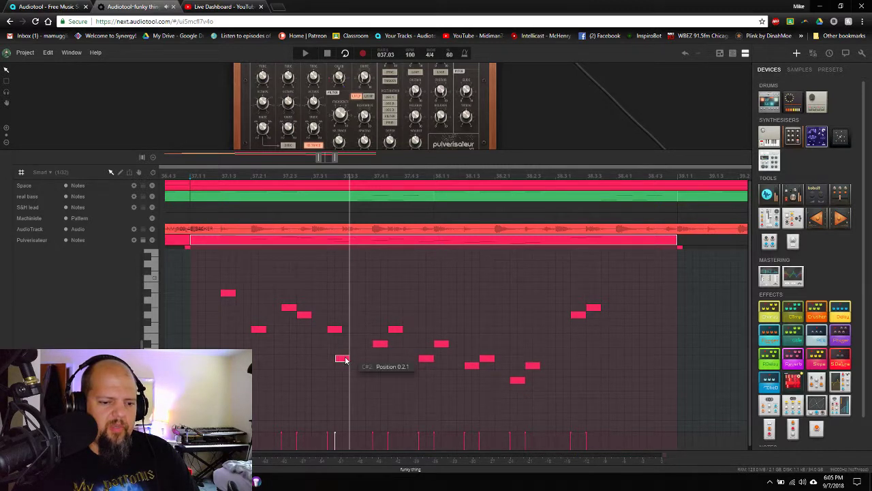
{"action": "left_click_drag", "start_coordinate": [344, 360], "coordinate": [353, 360]}
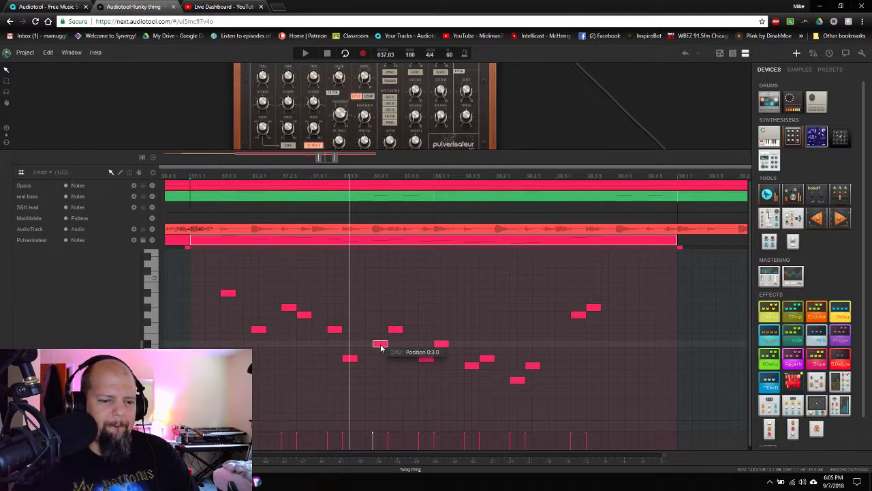
Set the pitches of the seventh to twelfth notes to D2, A#2, F2, A#2, F2 and C3 in turn
{"action": "left_click_drag", "start_coordinate": [381, 348], "coordinate": [395, 298]}
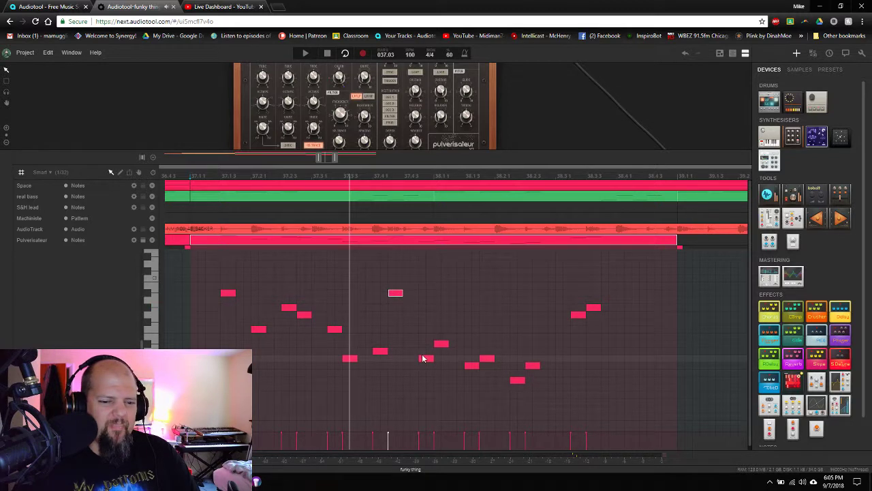
{"action": "left_click_drag", "start_coordinate": [424, 359], "coordinate": [441, 297]}
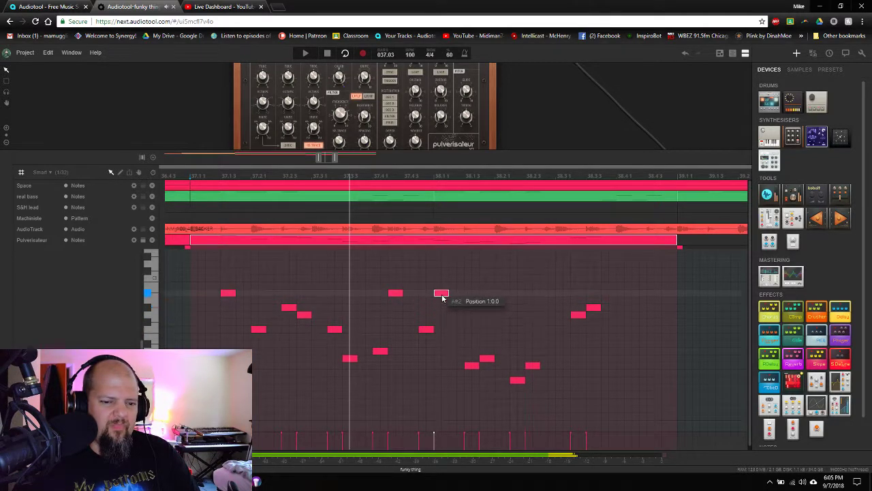
{"action": "left_click_drag", "start_coordinate": [472, 366], "coordinate": [488, 282]}
Set the pitches of the phrase's last four notes to D3, A#2, F2 and A#1 in turn
{"action": "left_click_drag", "start_coordinate": [517, 380], "coordinate": [517, 267]}
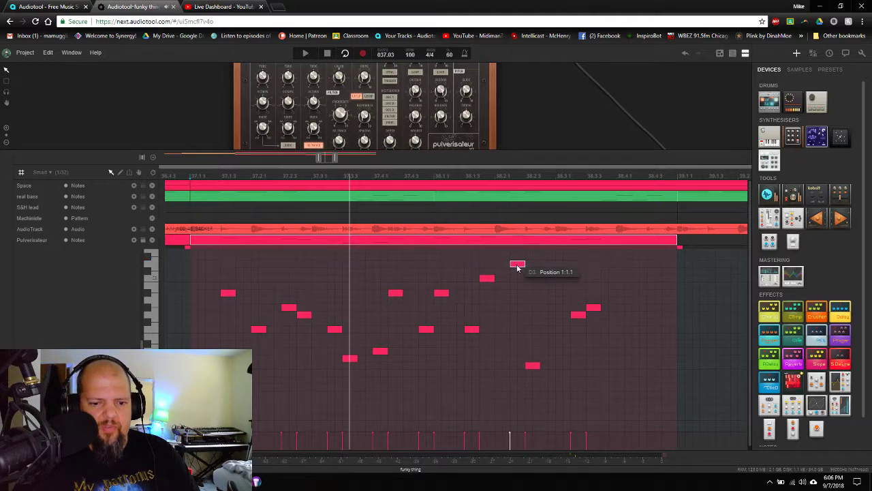
{"action": "left_click_drag", "start_coordinate": [533, 366], "coordinate": [535, 293]}
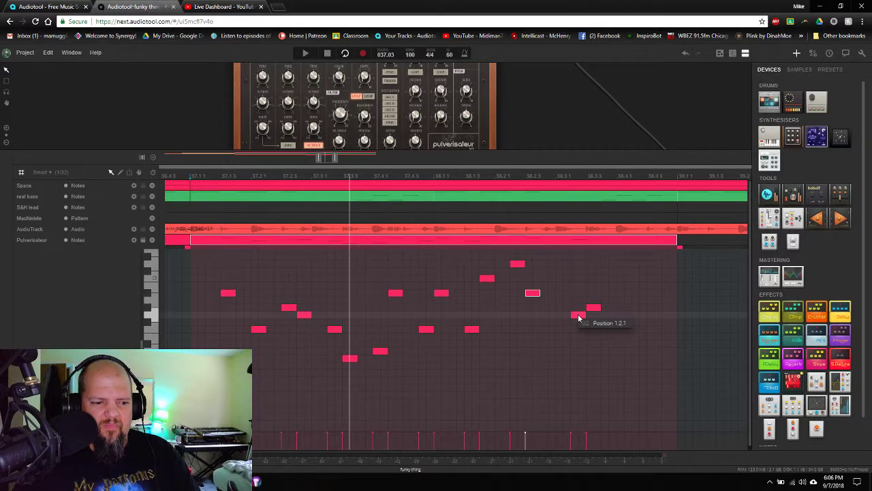
{"action": "left_click_drag", "start_coordinate": [579, 322], "coordinate": [583, 379]}
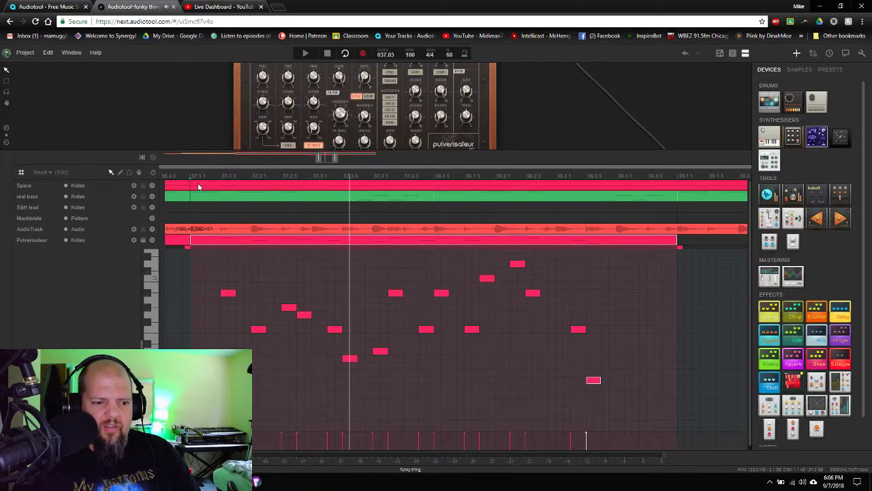
Audition the rewritten Pulverisateur phrase twice from bar 37
{"action": "key", "text": "space"}
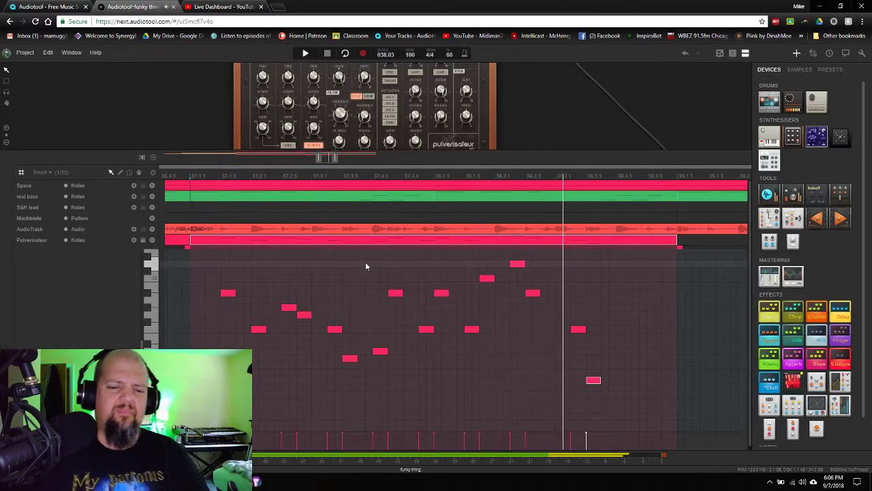
{"action": "key", "text": "space"}
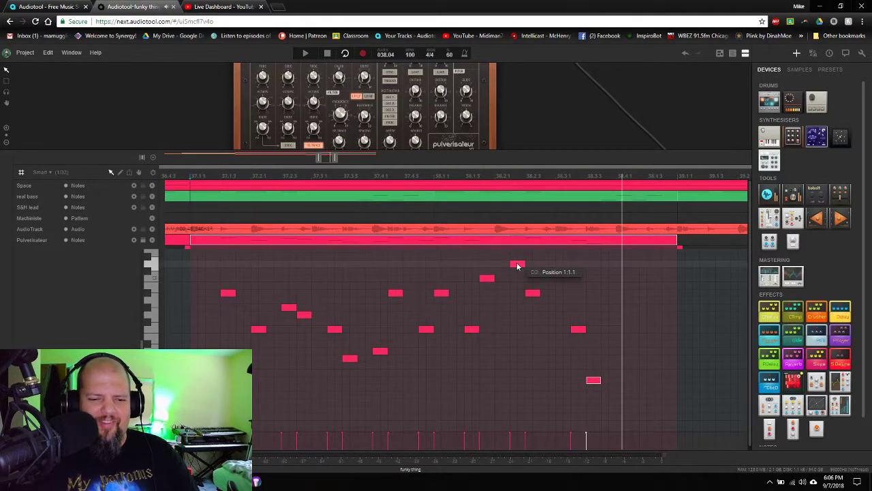
{"action": "left_click", "coordinate": [194, 176]}
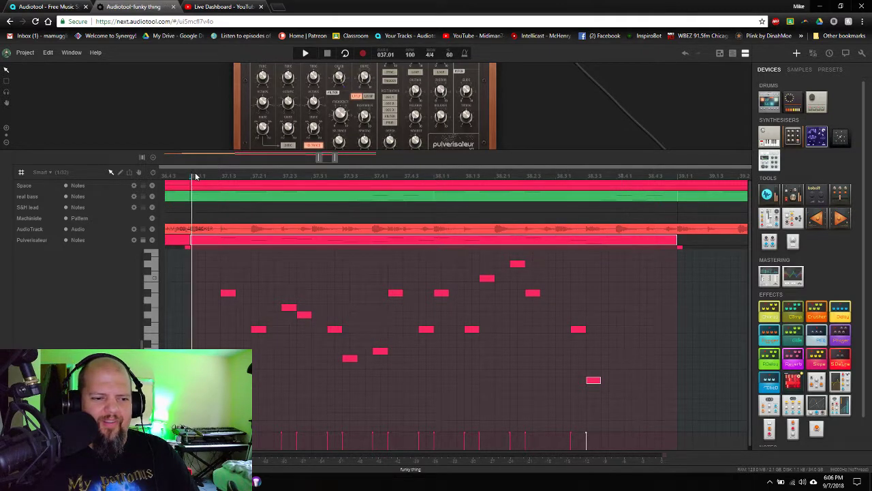
{"action": "key", "text": "space"}
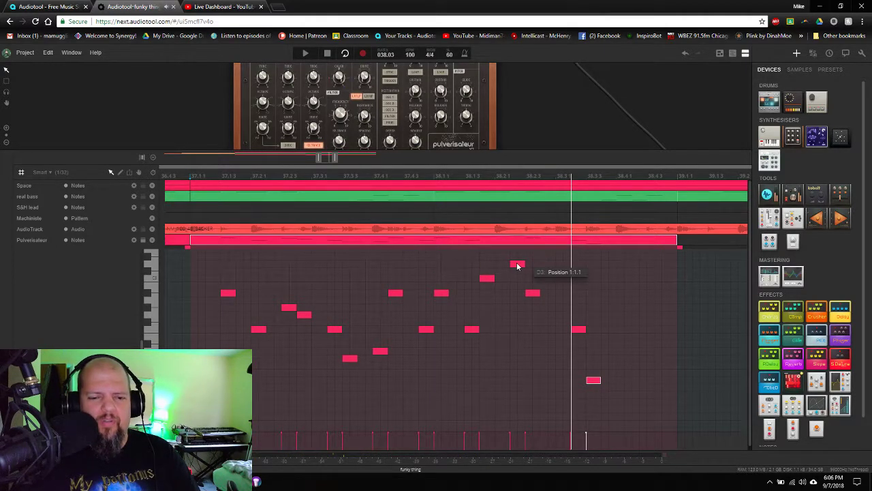
Lower the thirteenth note to F2 and the twelfth note to A#2, and play the phrase from bar 37
{"action": "left_click_drag", "start_coordinate": [518, 266], "coordinate": [518, 331]}
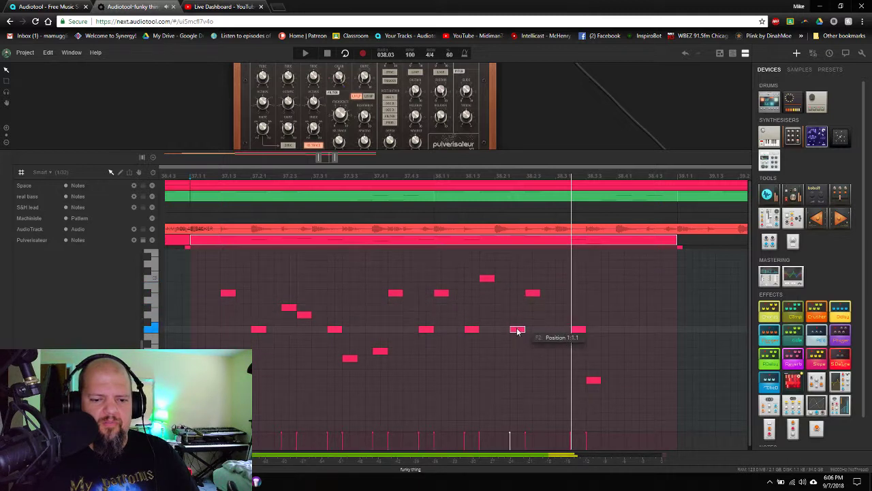
{"action": "left_click_drag", "start_coordinate": [534, 296], "coordinate": [487, 295]}
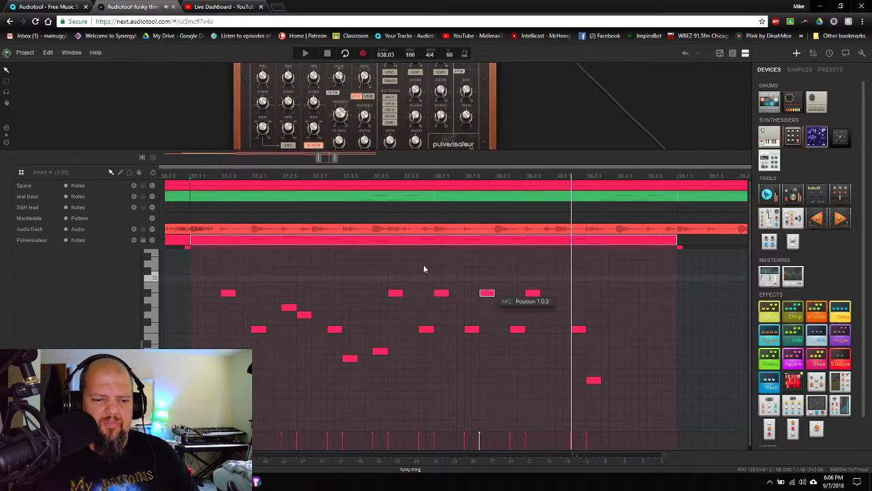
{"action": "left_click", "coordinate": [189, 182]}
{"action": "key", "text": "space"}
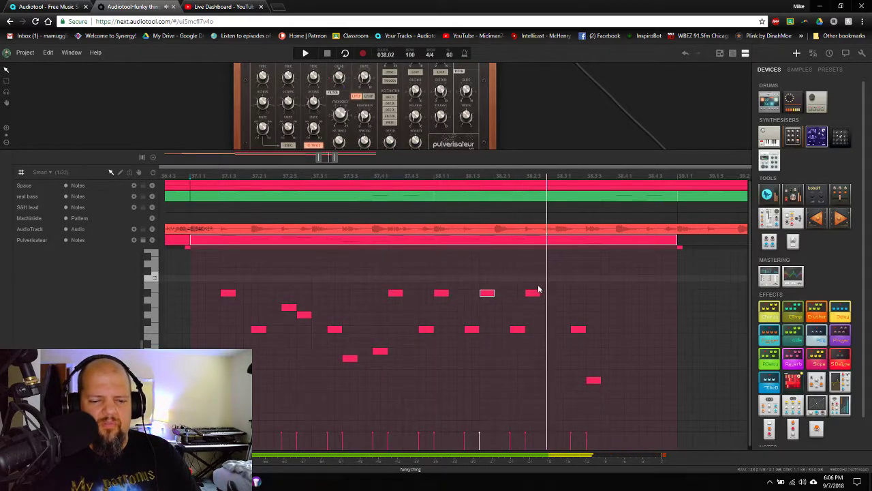
{"action": "key", "text": "space"}
Lower the thirteenth note to C#2 and the eleventh note to D#2, and replay the phrase
{"action": "left_click_drag", "start_coordinate": [518, 329], "coordinate": [516, 359]}
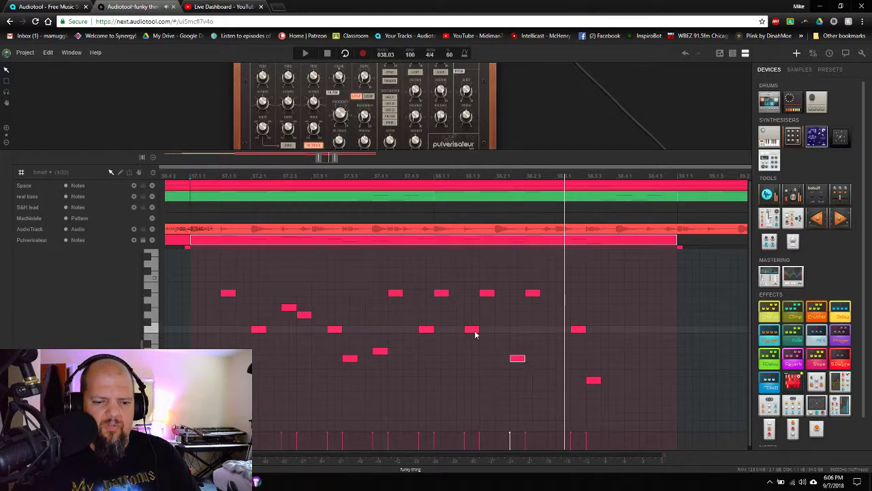
{"action": "left_click_drag", "start_coordinate": [475, 334], "coordinate": [472, 344]}
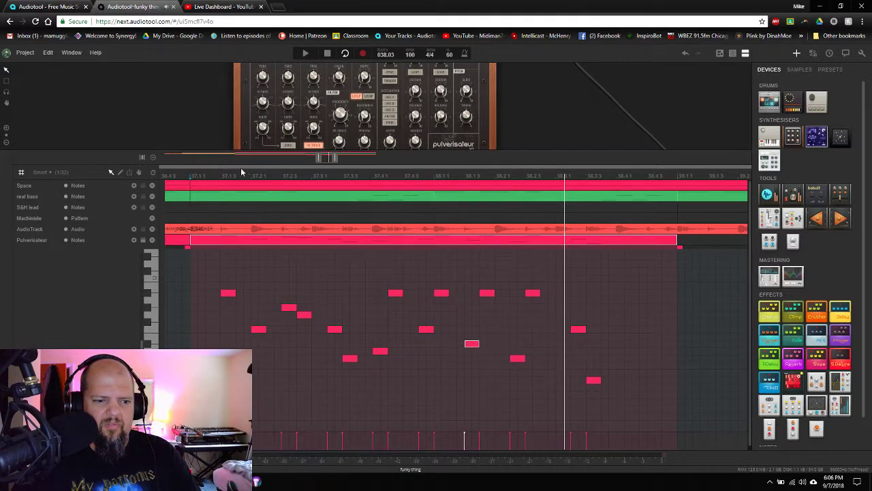
{"action": "key", "text": "space"}
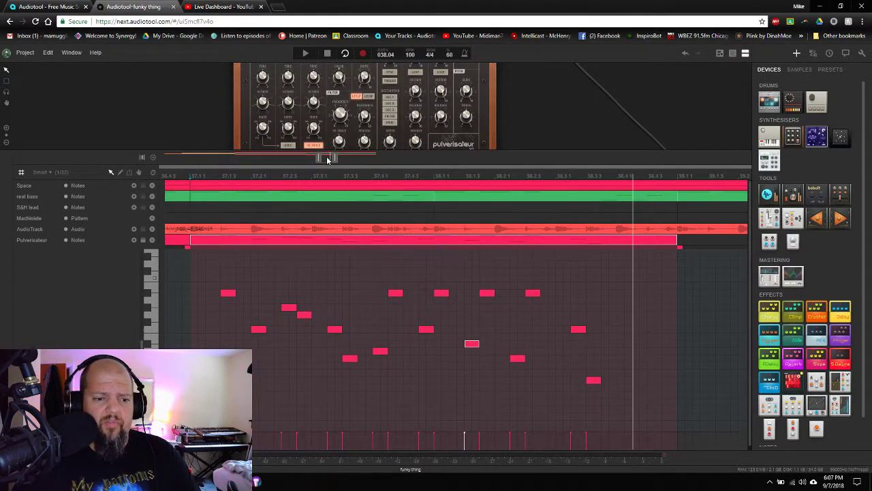
Duplicate the Pulverisateur region at bar 37 so that the copy starts at bar 39
{"action": "scroll", "coordinate": [327, 160], "scroll_direction": "down", "scroll_amount": 5}
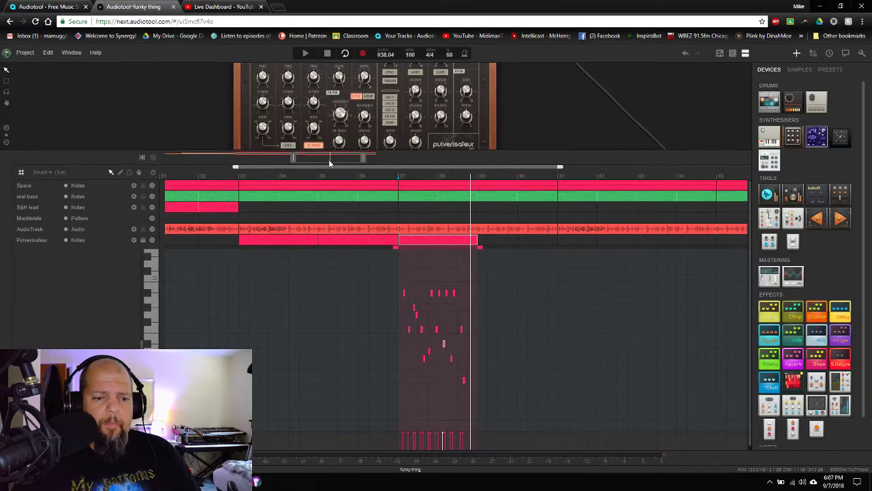
{"action": "left_click_drag", "start_coordinate": [329, 160], "coordinate": [333, 159]}
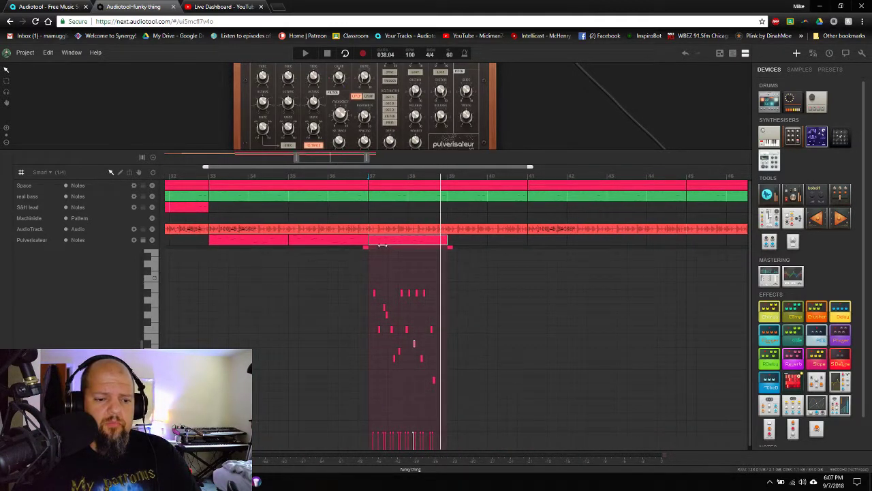
{"action": "left_click_drag", "start_coordinate": [382, 241], "coordinate": [466, 244]}
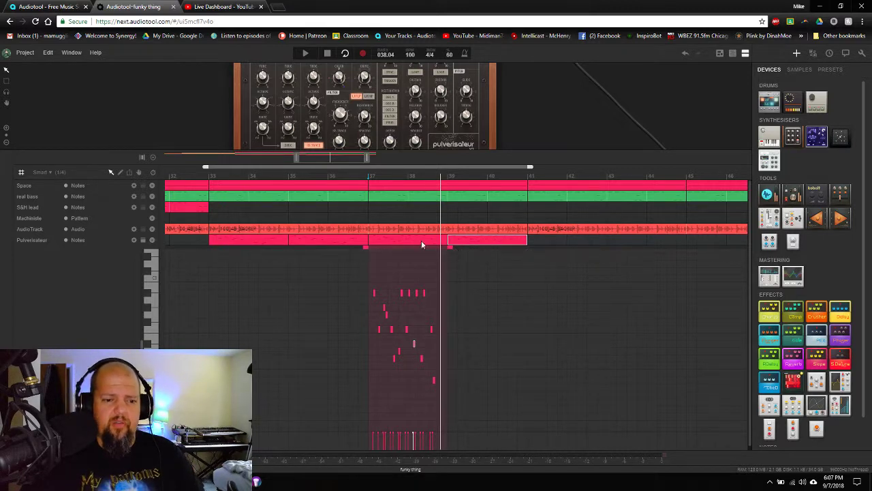
Select all Pulverisateur regions from bar 33 to bar 41 and change their color to Beach
{"action": "left_click", "coordinate": [551, 242]}
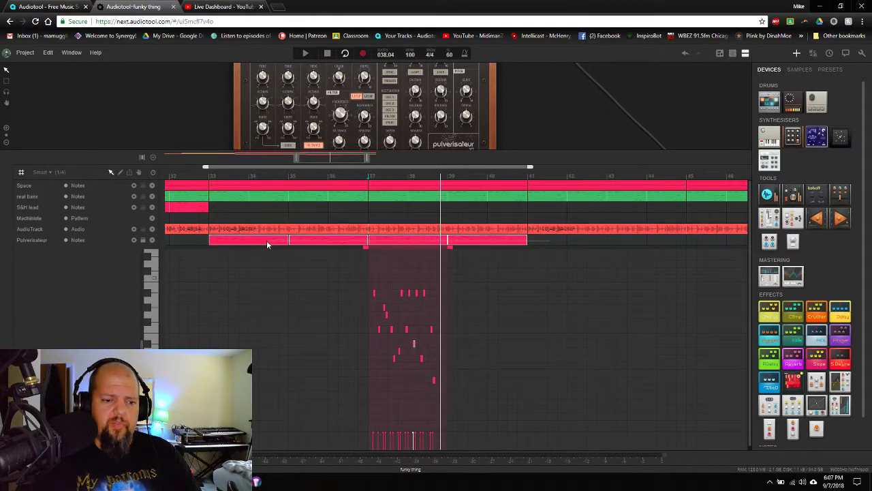
{"action": "right_click", "coordinate": [245, 240]}
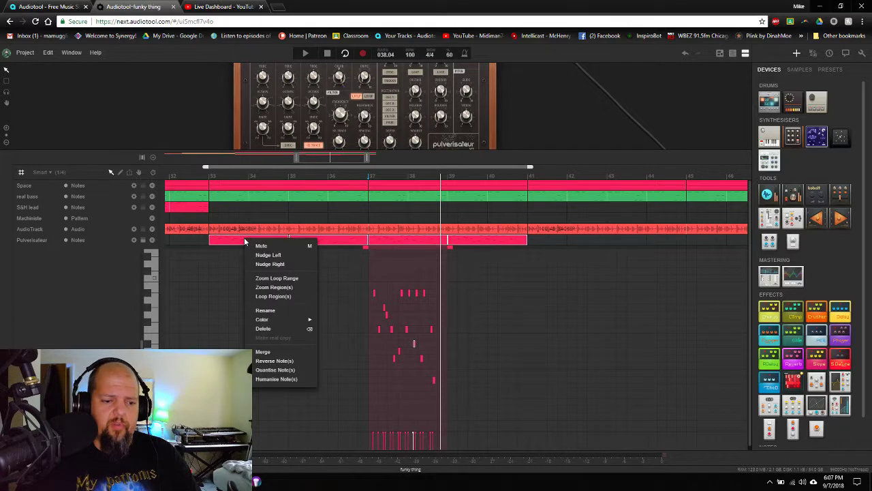
{"action": "left_click", "coordinate": [271, 318]}
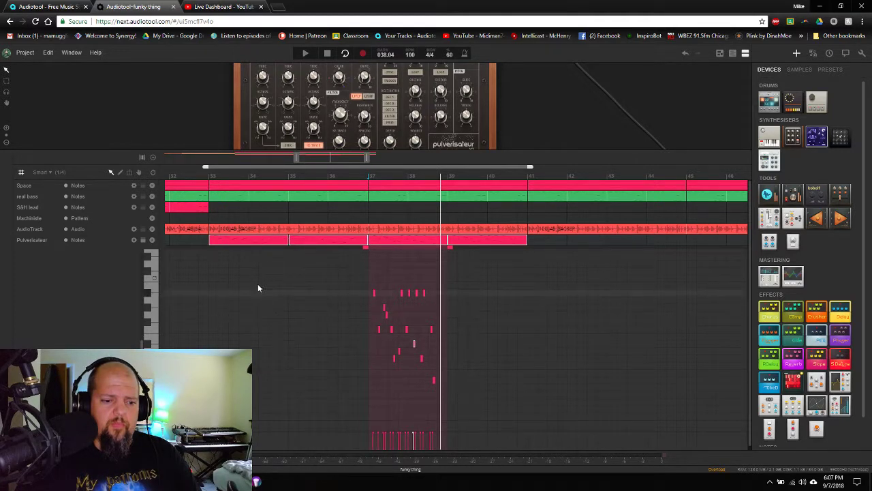
{"action": "right_click", "coordinate": [236, 242]}
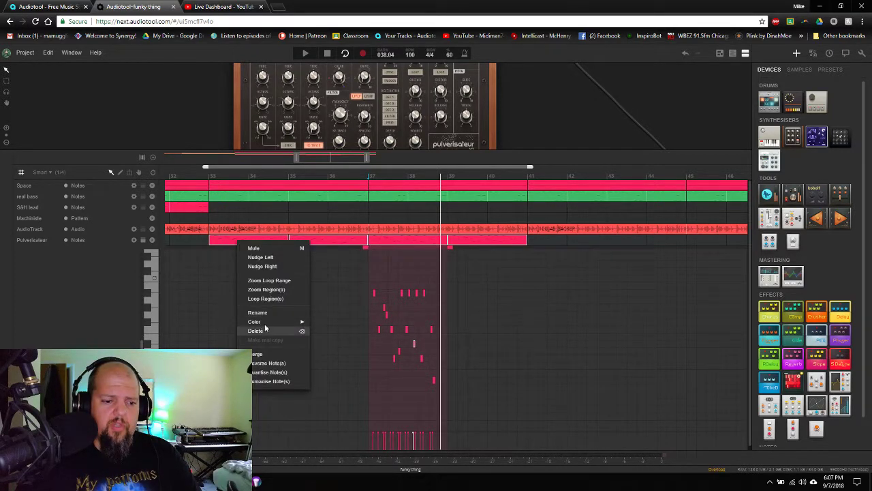
{"action": "mouse_move", "coordinate": [286, 325]}
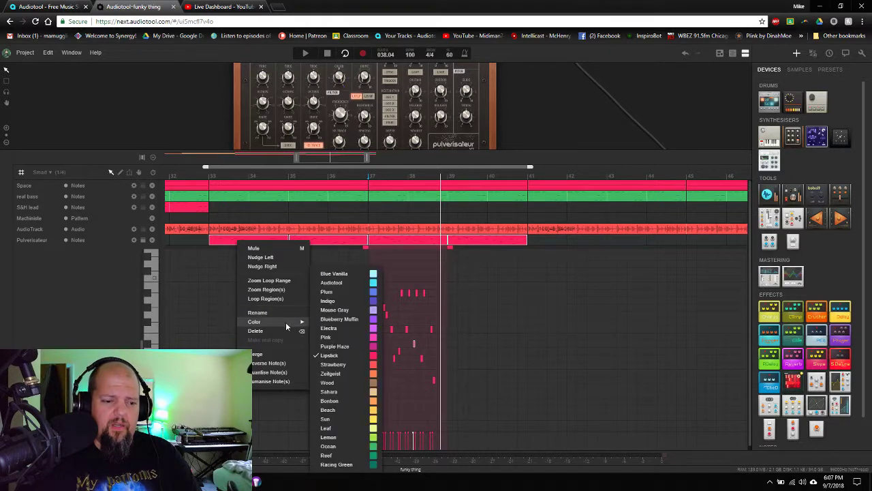
{"action": "left_click", "coordinate": [335, 409]}
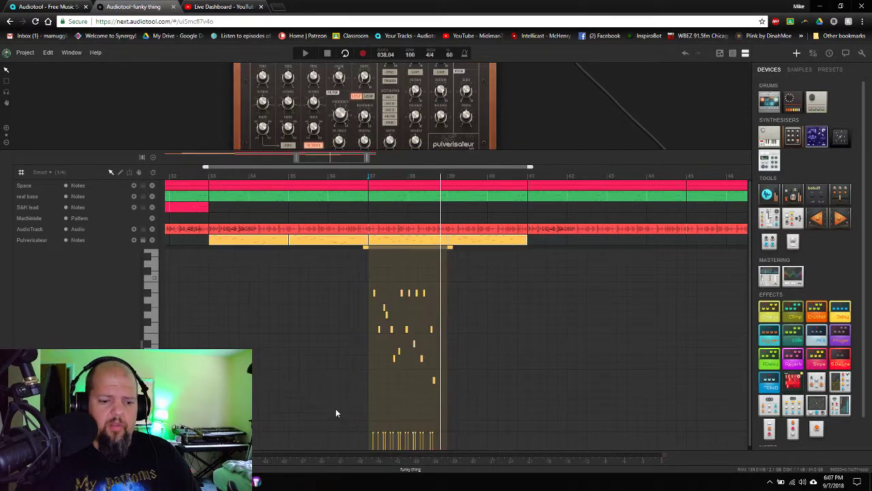
Close the note editor and place the playhead at bar 33 in the full arrangement
{"action": "left_click", "coordinate": [394, 245]}
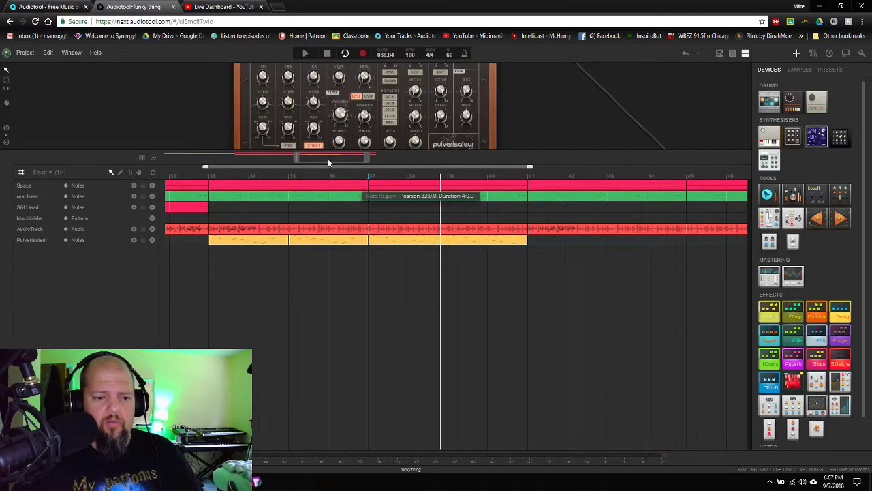
{"action": "scroll", "coordinate": [327, 162], "scroll_direction": "down", "scroll_amount": 5}
{"action": "scroll", "coordinate": [328, 162], "scroll_direction": "down", "scroll_amount": 2}
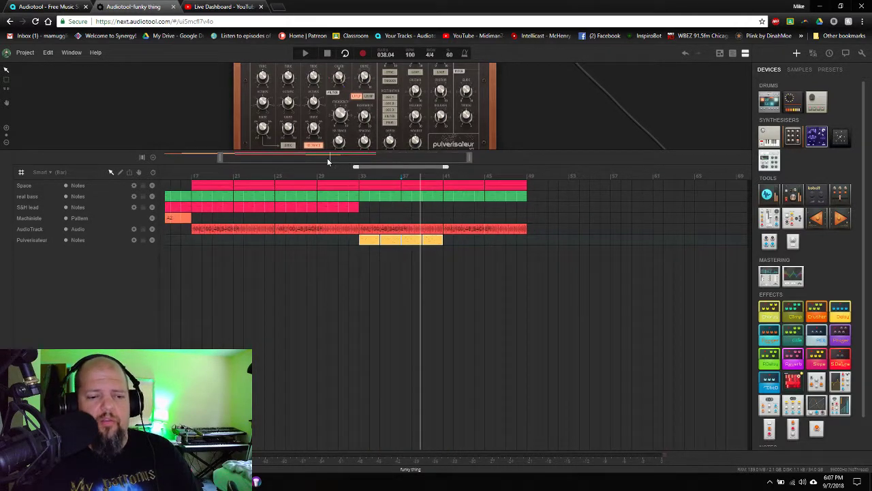
{"action": "left_click", "coordinate": [360, 176]}
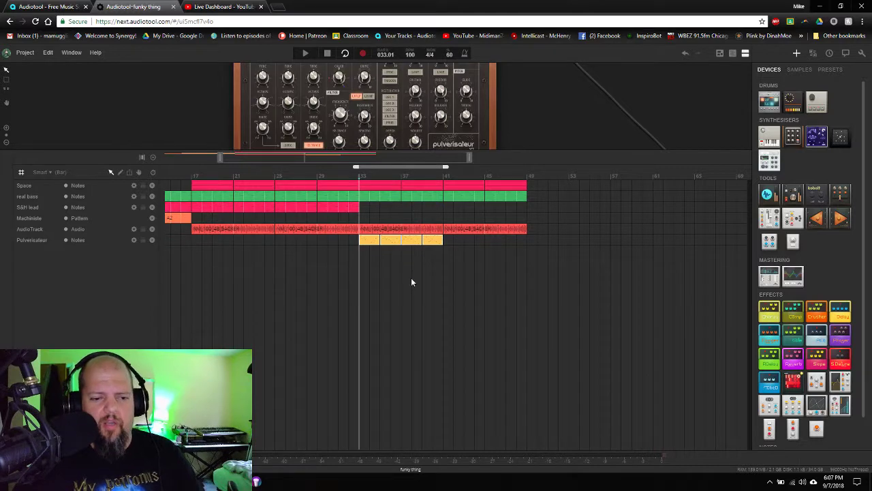
Play the section from bar 33, then create an automation track for the Pulverisateur's filter frequency
{"action": "key", "text": "space"}
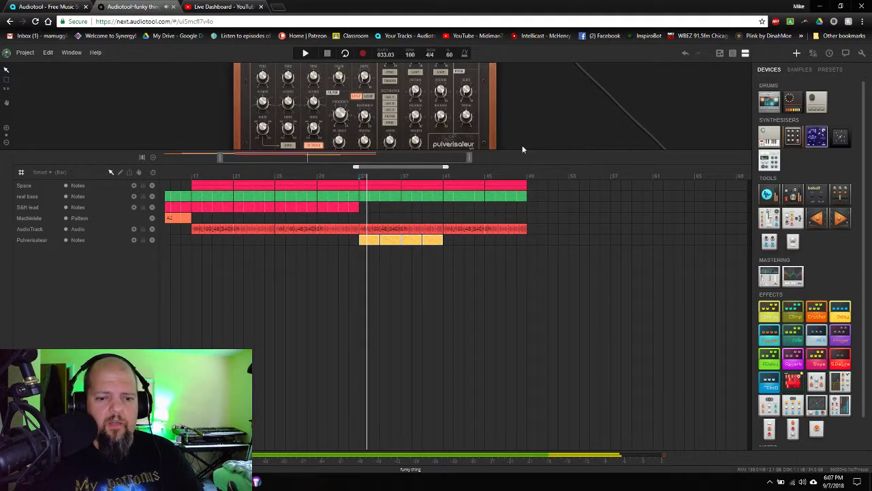
{"action": "left_click_drag", "start_coordinate": [524, 157], "coordinate": [526, 308]}
{"action": "left_click_drag", "start_coordinate": [526, 235], "coordinate": [535, 247]}
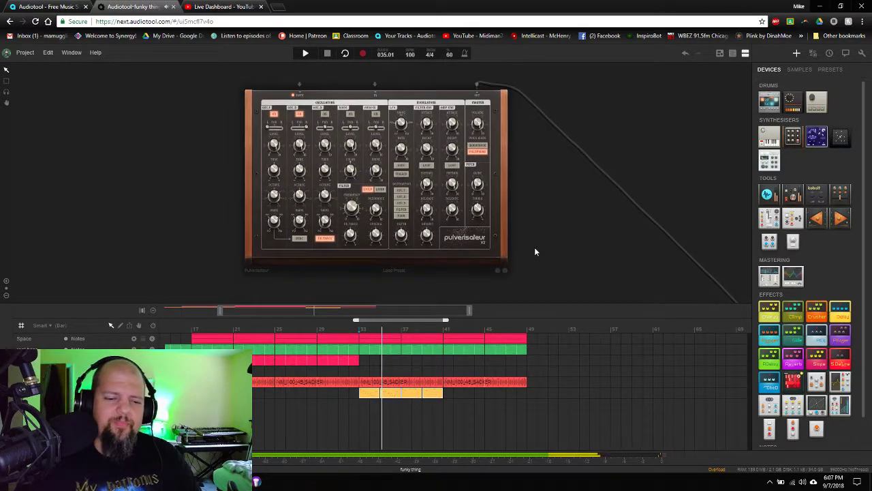
{"action": "scroll", "coordinate": [350, 212], "scroll_direction": "up", "scroll_amount": 4}
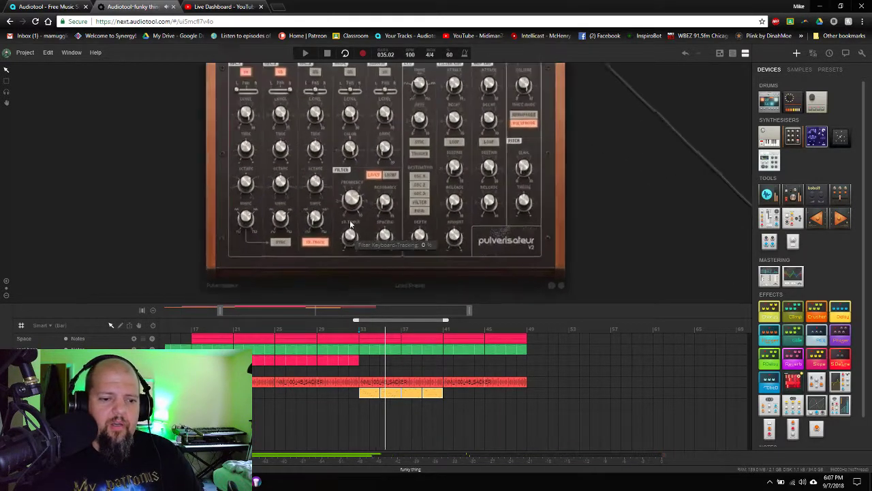
{"action": "mouse_move", "coordinate": [352, 213]}
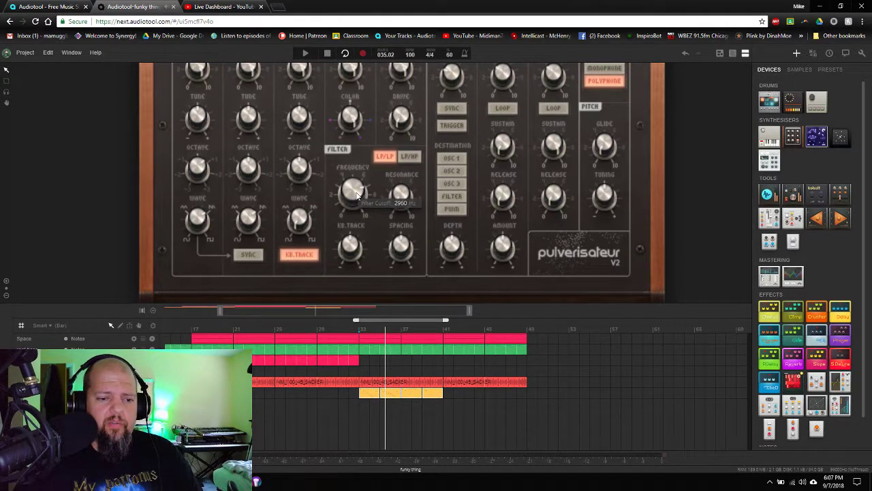
{"action": "right_click", "coordinate": [351, 196]}
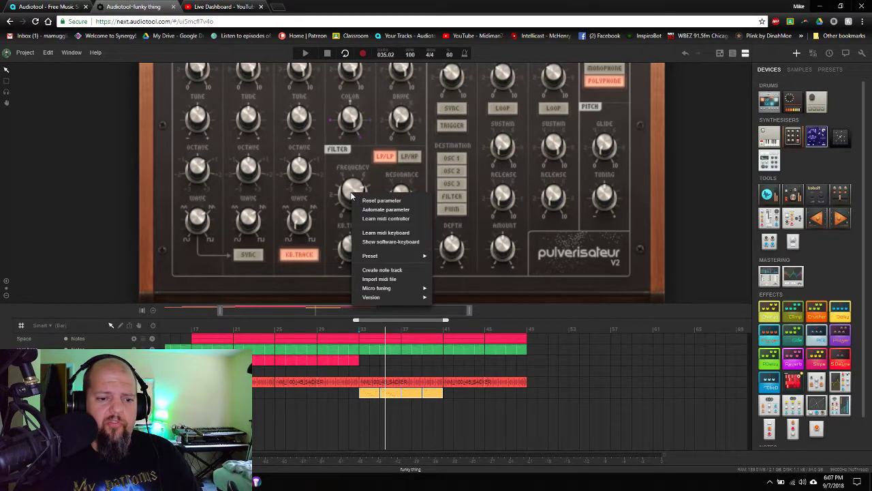
{"action": "left_click", "coordinate": [350, 192]}
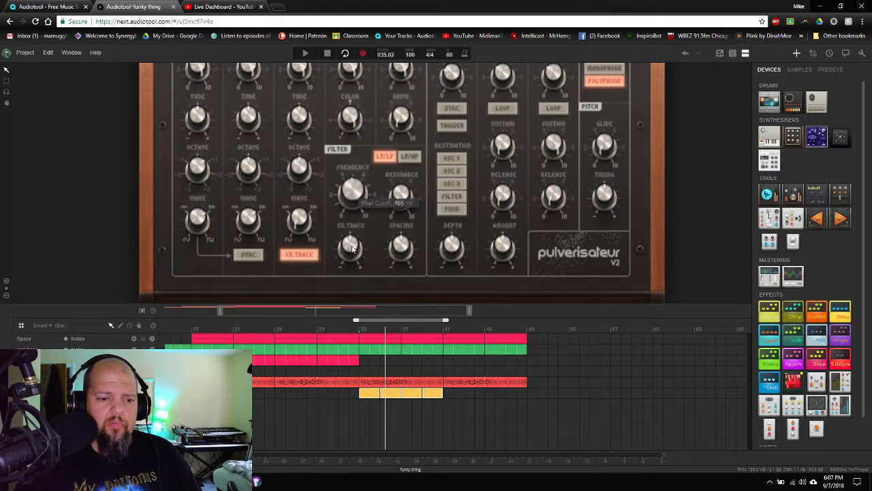
{"action": "right_click", "coordinate": [354, 185]}
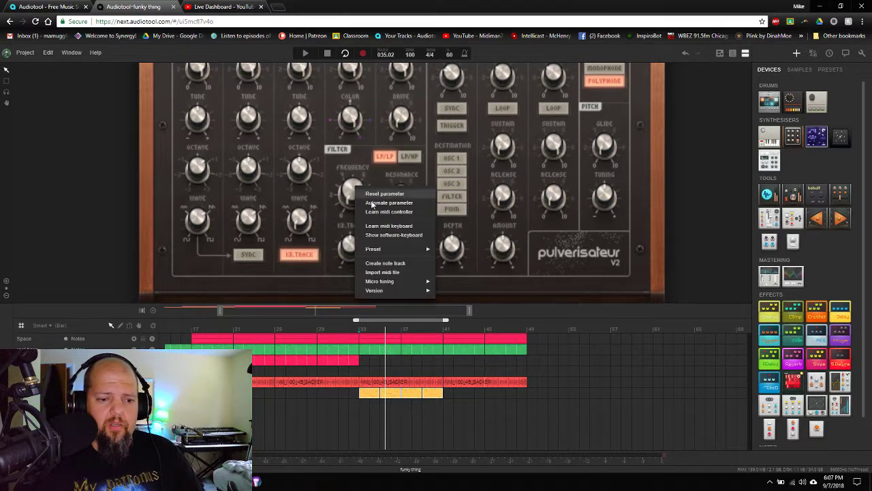
{"action": "left_click", "coordinate": [385, 202]}
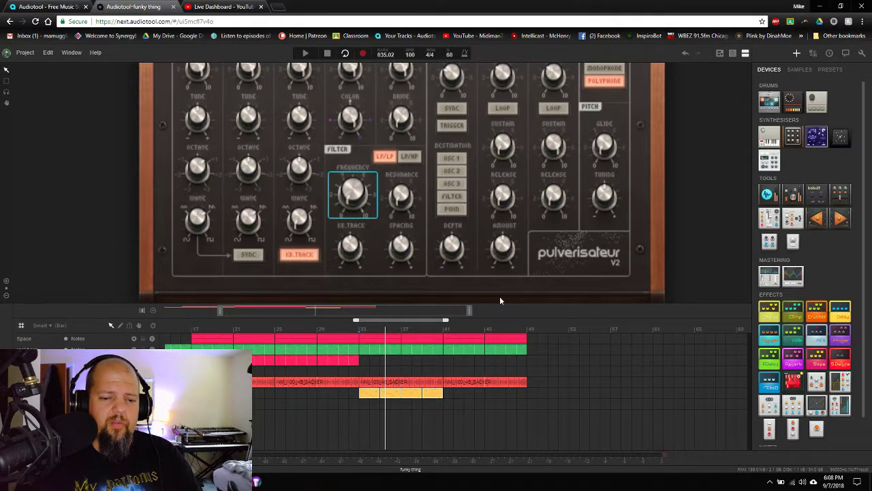
Create an eight-bar Filter Cutoff automation region from bar 33 to bar 41 and open its curve for editing
{"action": "left_click_drag", "start_coordinate": [498, 307], "coordinate": [499, 201]}
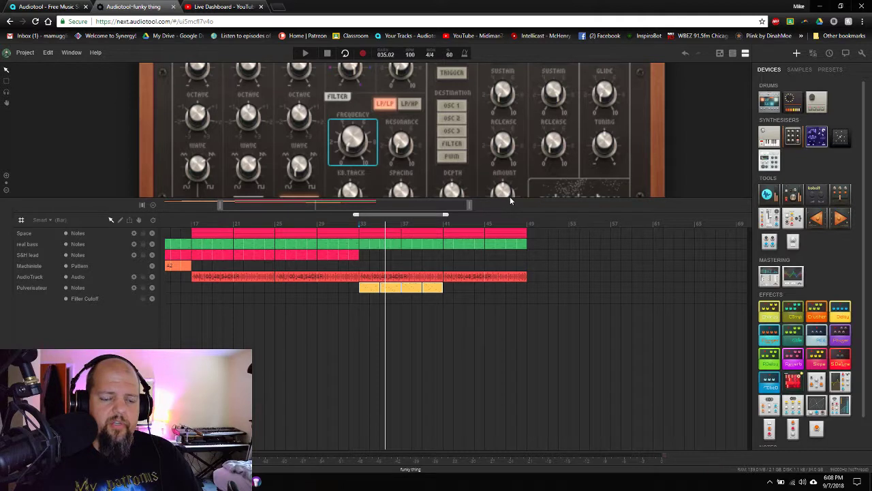
{"action": "left_click_drag", "start_coordinate": [510, 200], "coordinate": [510, 207]}
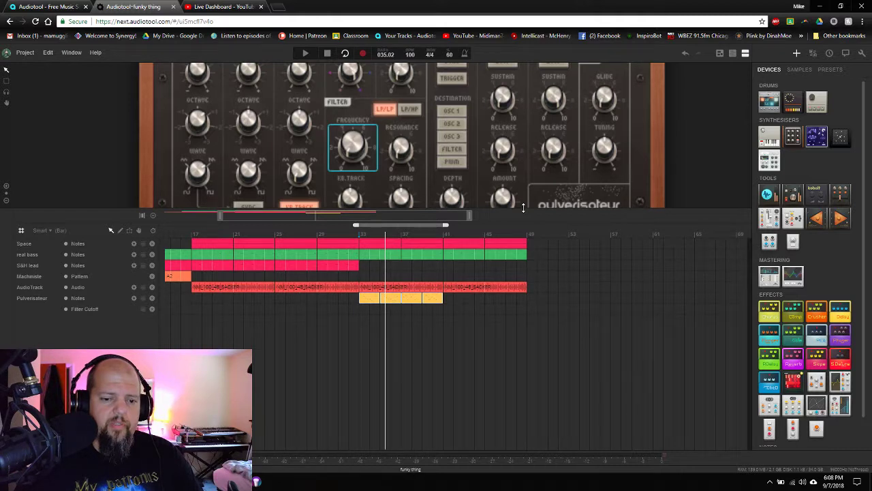
{"action": "left_click_drag", "start_coordinate": [523, 207], "coordinate": [523, 222]}
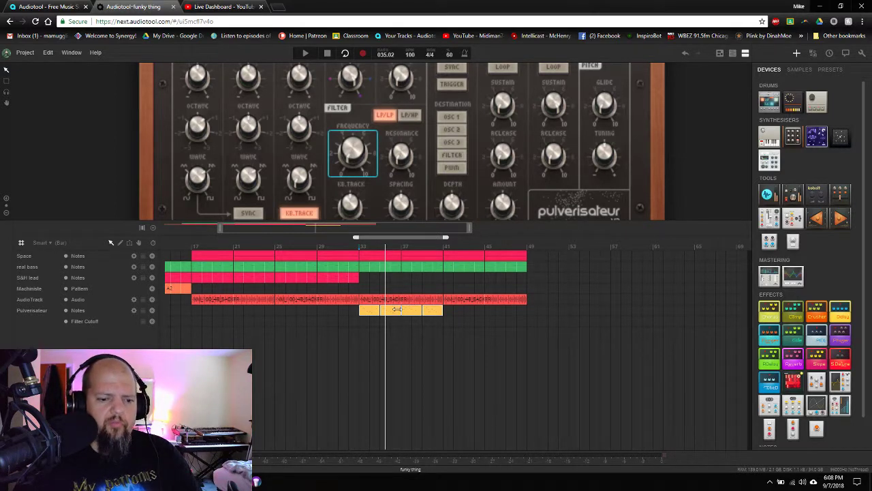
{"action": "double_click", "coordinate": [363, 321]}
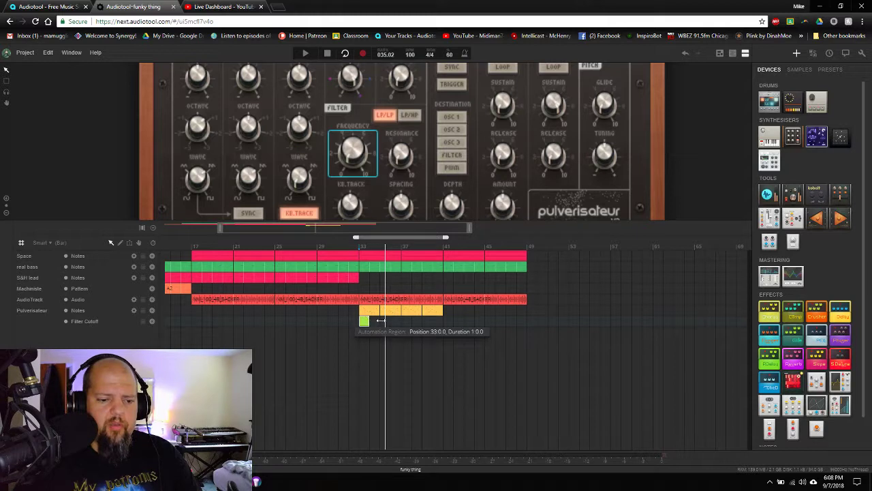
{"action": "left_click_drag", "start_coordinate": [381, 320], "coordinate": [417, 328]}
{"action": "double_click", "coordinate": [402, 324]}
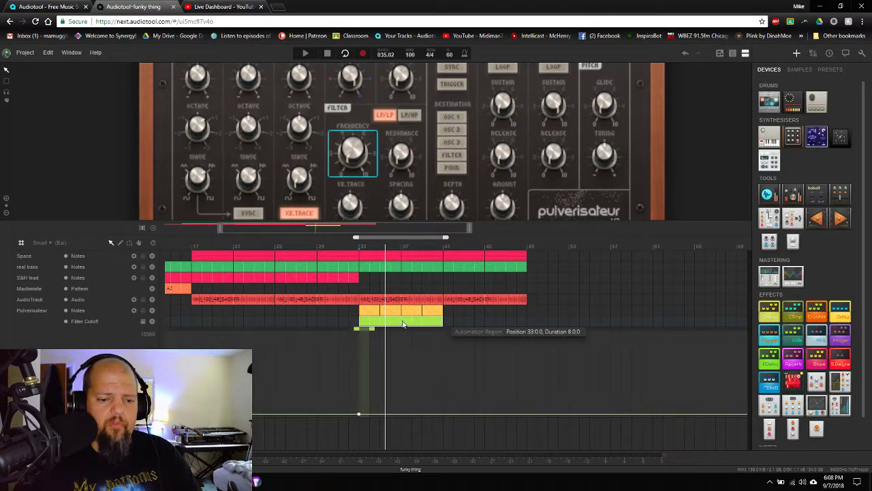
Extend the automation region's loop to bar 41 and add a raised cutoff point at about bar 37
{"action": "scroll", "coordinate": [336, 227], "scroll_direction": "up", "scroll_amount": 3}
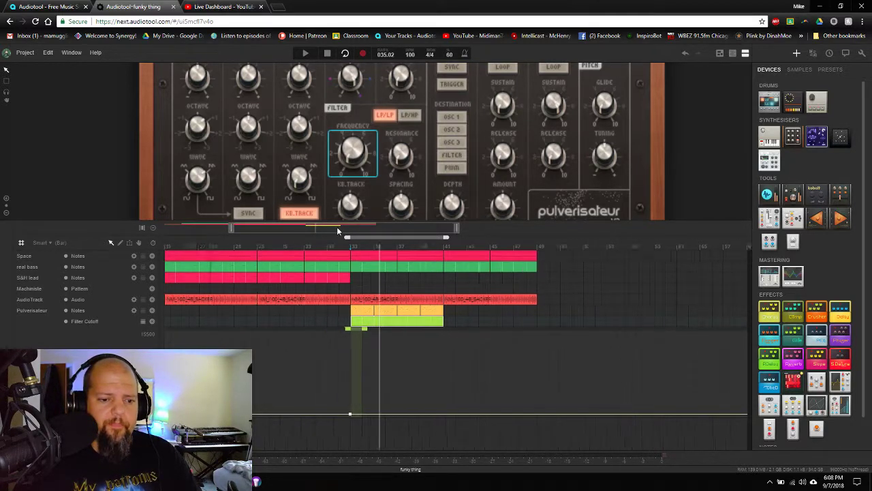
{"action": "scroll", "coordinate": [337, 226], "scroll_direction": "up", "scroll_amount": 2}
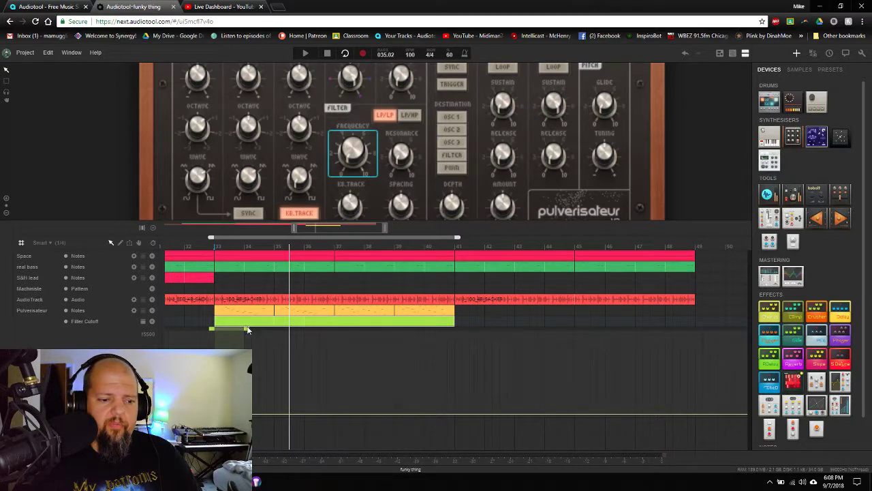
{"action": "left_click_drag", "start_coordinate": [247, 329], "coordinate": [341, 372]}
{"action": "mouse_move", "coordinate": [393, 332]}
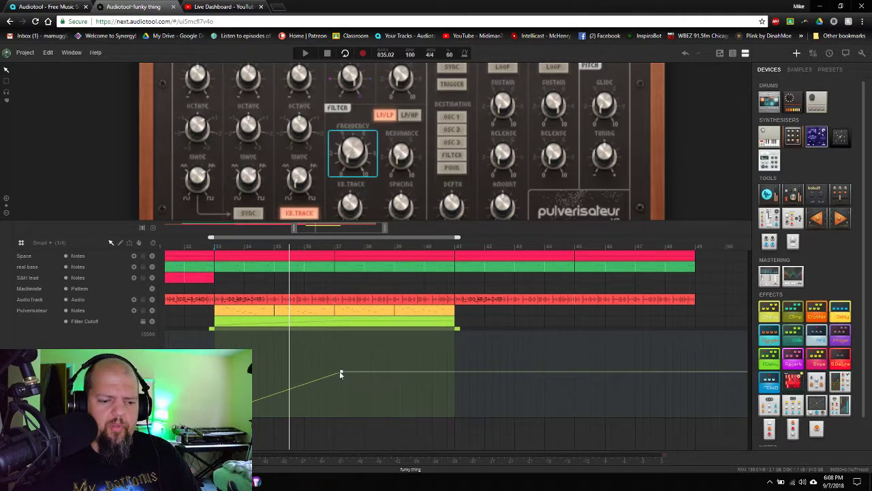
Try a more gradual cutoff rise by adding low points at about bars 35 and 36
{"action": "left_click", "coordinate": [281, 398]}
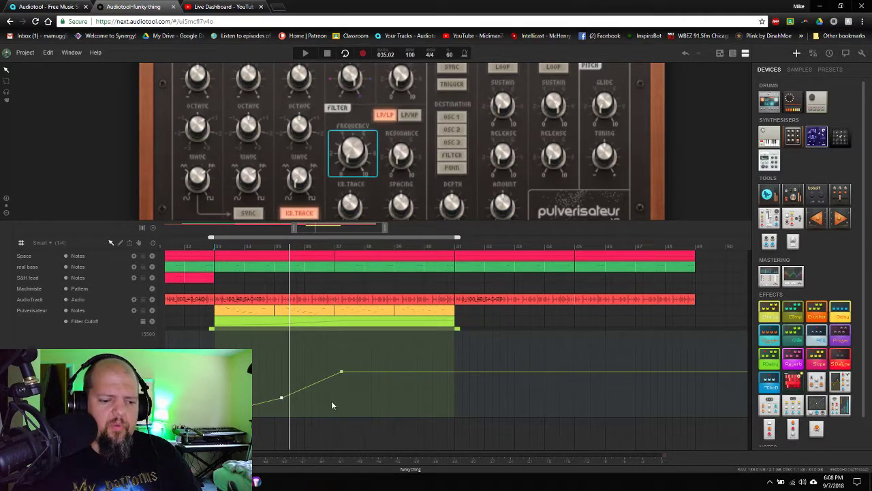
{"action": "mouse_move", "coordinate": [281, 399]}
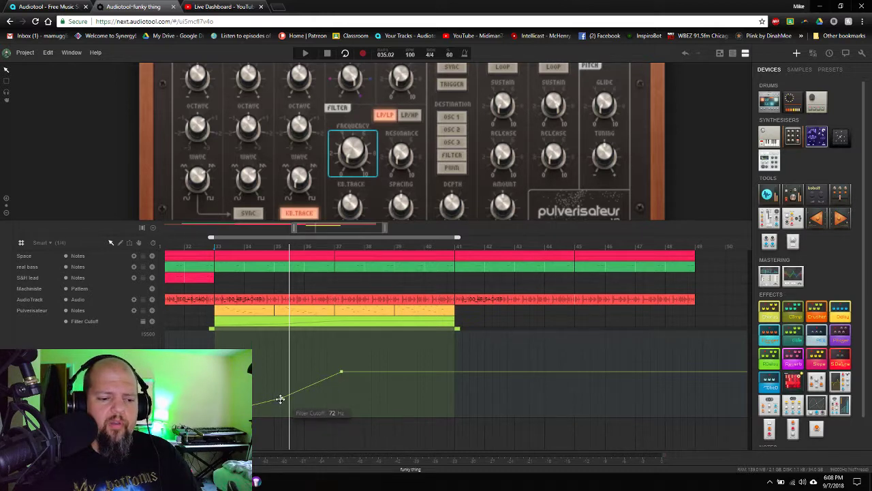
{"action": "left_click_drag", "start_coordinate": [280, 399], "coordinate": [273, 409]}
{"action": "left_click", "coordinate": [311, 393]}
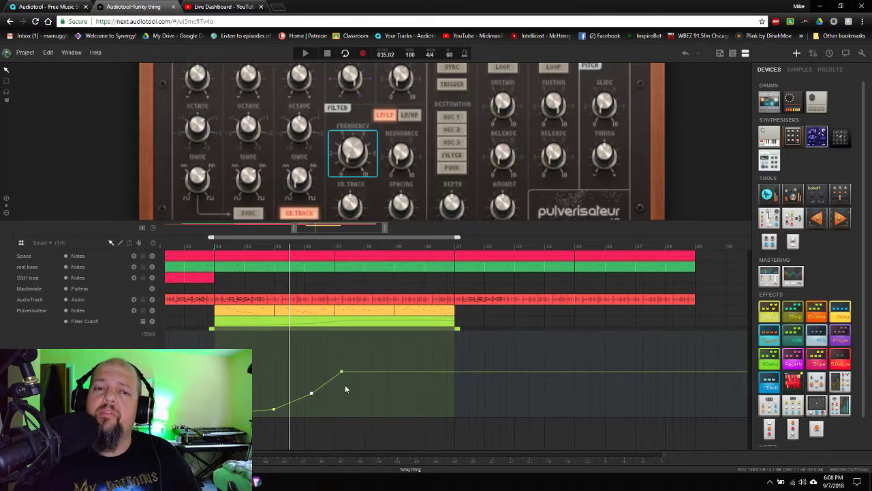
Play the cutoff sweep from bar 33, then delete the intermediate points near bars 35 and 36
{"action": "left_click", "coordinate": [214, 248]}
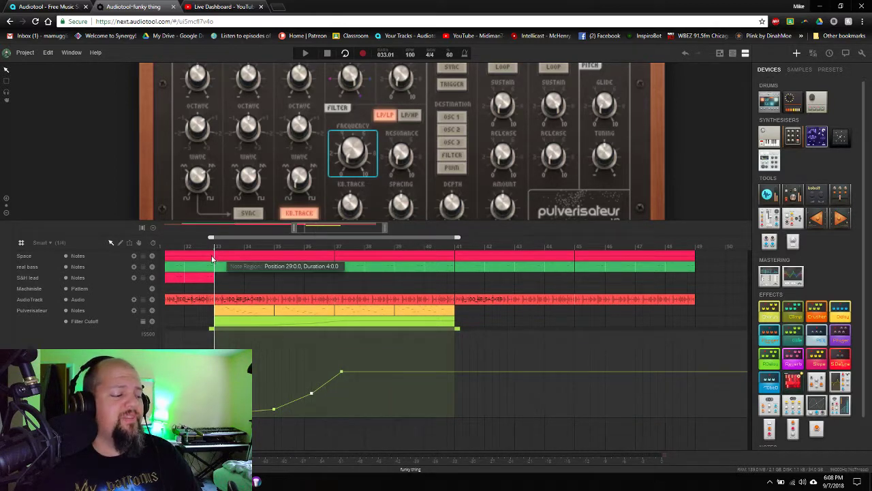
{"action": "key", "text": "space"}
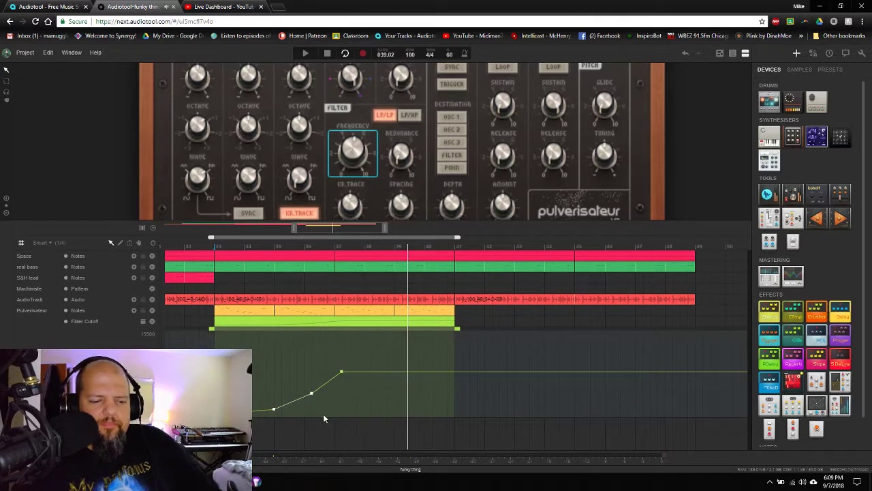
{"action": "key", "text": "Delete"}
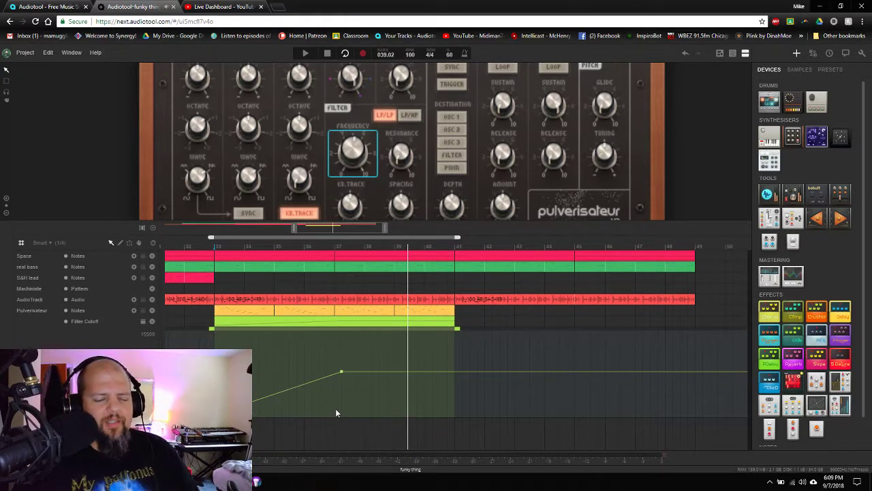
Reshape the cutoff curve to start at about 155 Hz and rise through points near bars 34.75, 37.5 and 39.5, and play it back
{"action": "left_click_drag", "start_coordinate": [345, 373], "coordinate": [288, 363]}
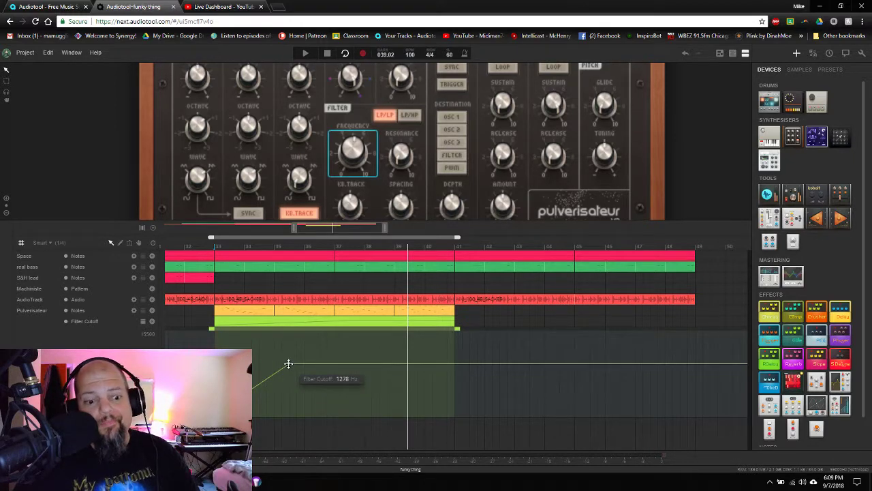
{"action": "left_click_drag", "start_coordinate": [286, 363], "coordinate": [260, 389]}
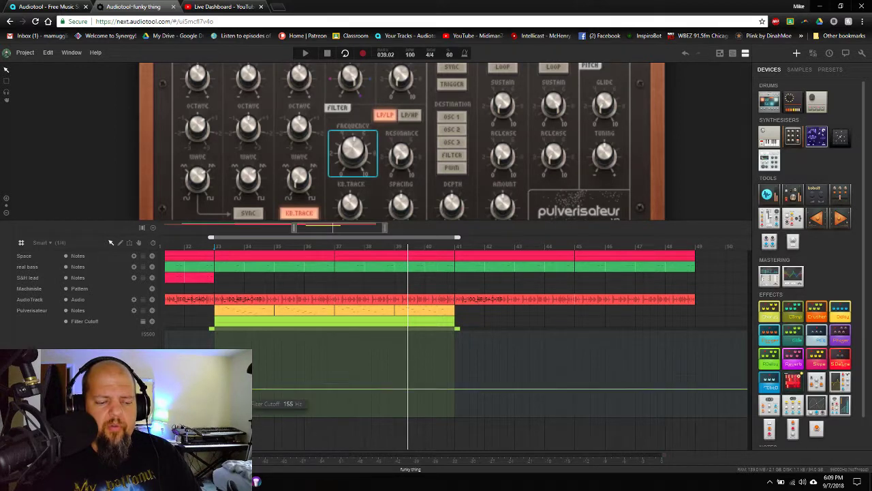
{"action": "left_click_drag", "start_coordinate": [259, 389], "coordinate": [278, 365]}
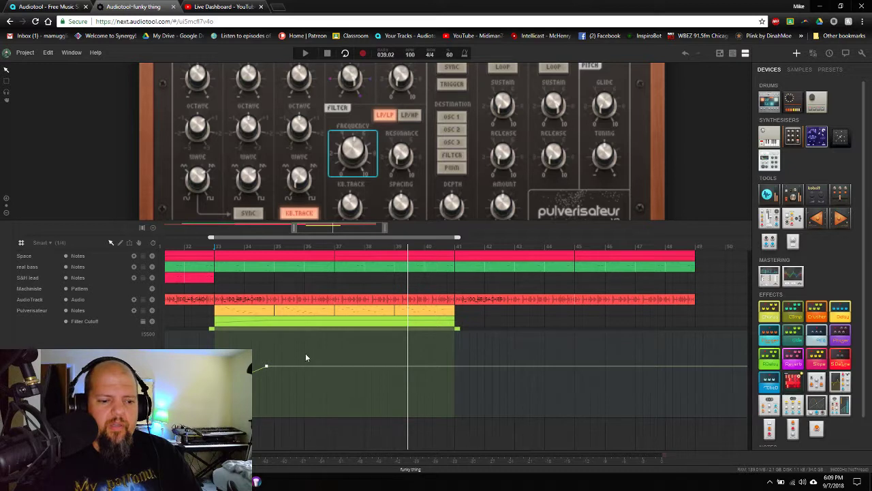
{"action": "left_click", "coordinate": [348, 353]}
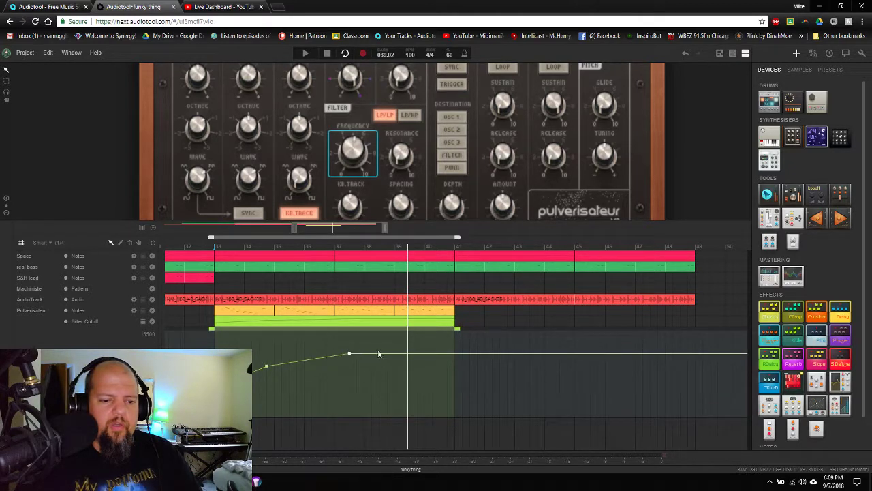
{"action": "left_click", "coordinate": [408, 348]}
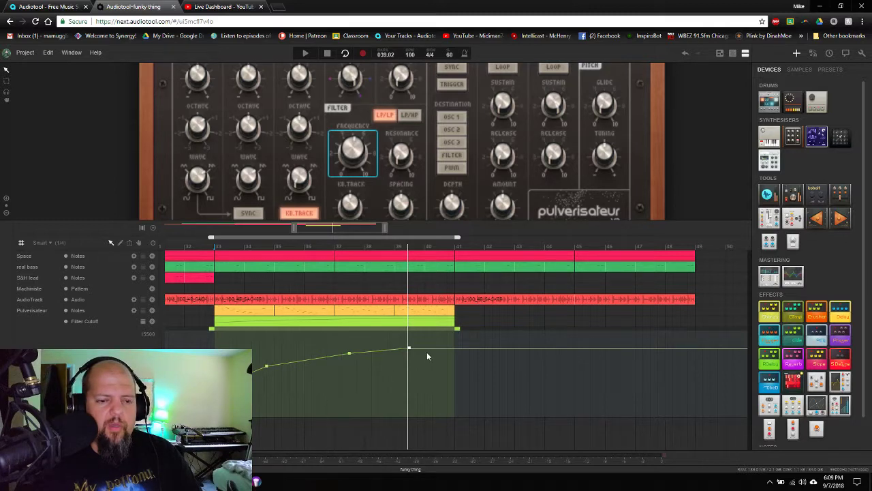
{"action": "key", "text": "space"}
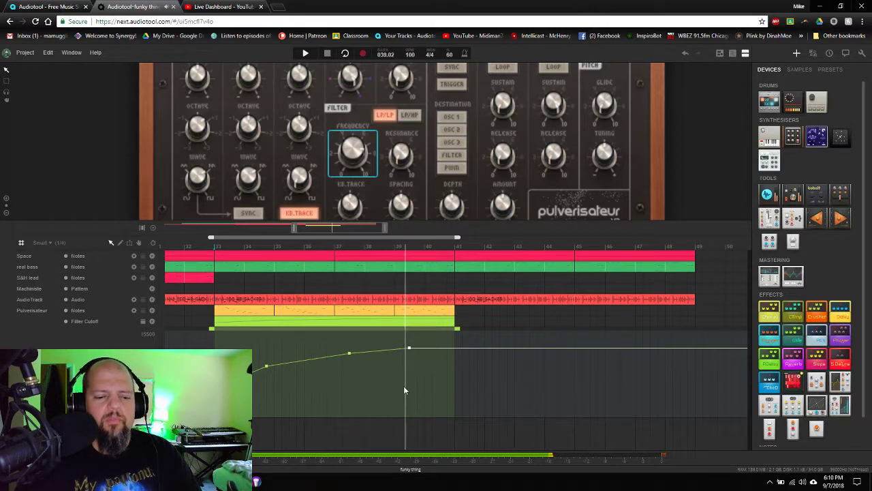
Smooth the cutoff rise by adding points near bars 36 and 40.5 and lowering the points near bars 34, 37.5 and 39.5
{"action": "left_click", "coordinate": [431, 343]}
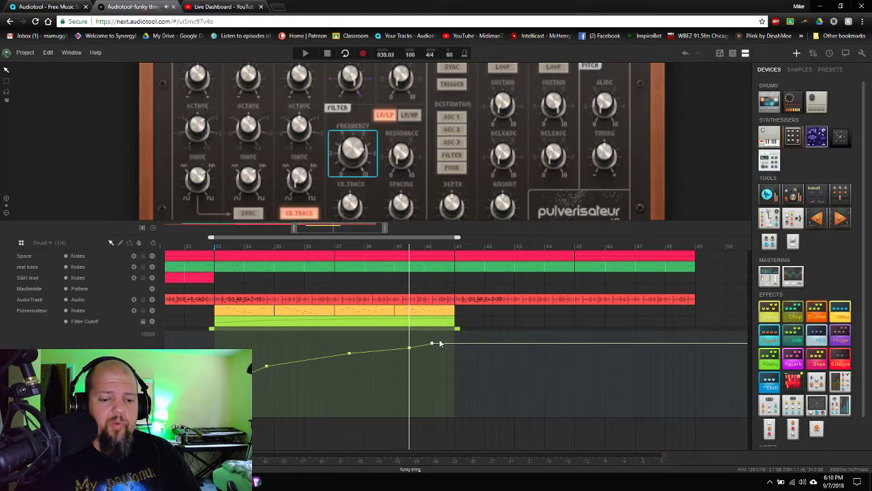
{"action": "left_click_drag", "start_coordinate": [432, 343], "coordinate": [439, 353]}
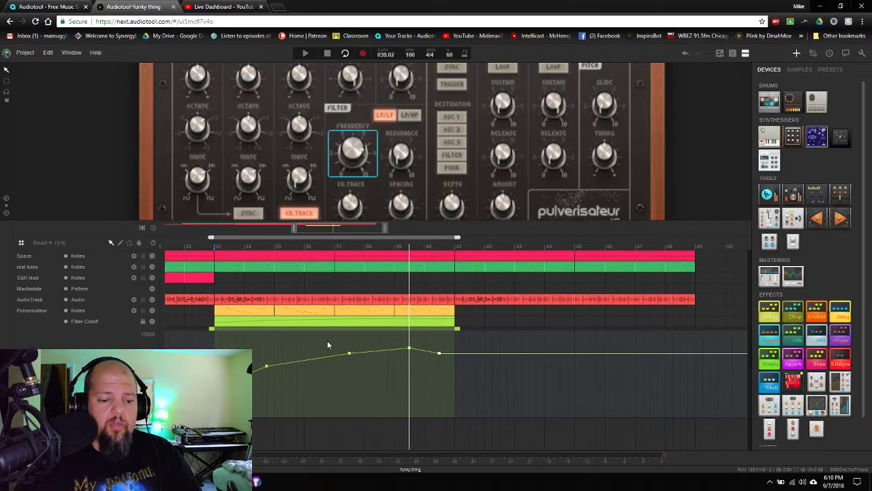
{"action": "left_click_drag", "start_coordinate": [327, 340], "coordinate": [347, 361]}
{"action": "left_click_drag", "start_coordinate": [269, 366], "coordinate": [249, 385]}
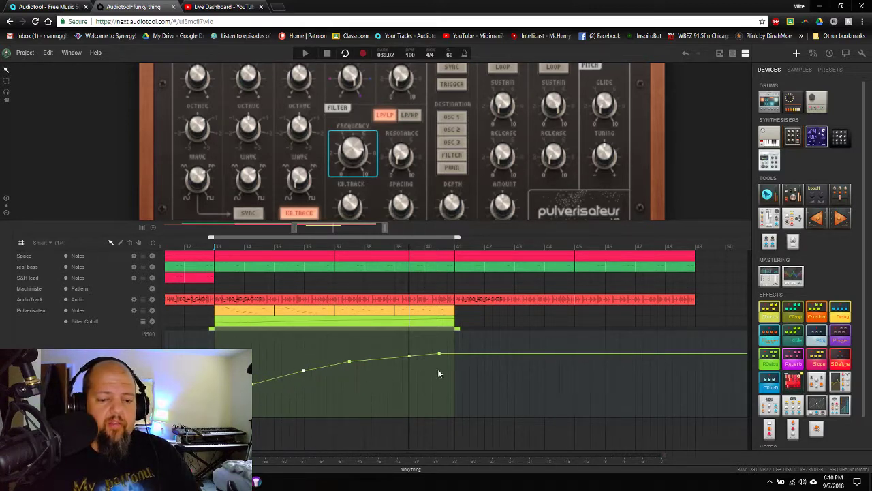
Extend the Filter Cutoff region and its loop to bar 49, and continue the rise with points at about bars 44 and 47
{"action": "left_click_drag", "start_coordinate": [457, 326], "coordinate": [694, 333]}
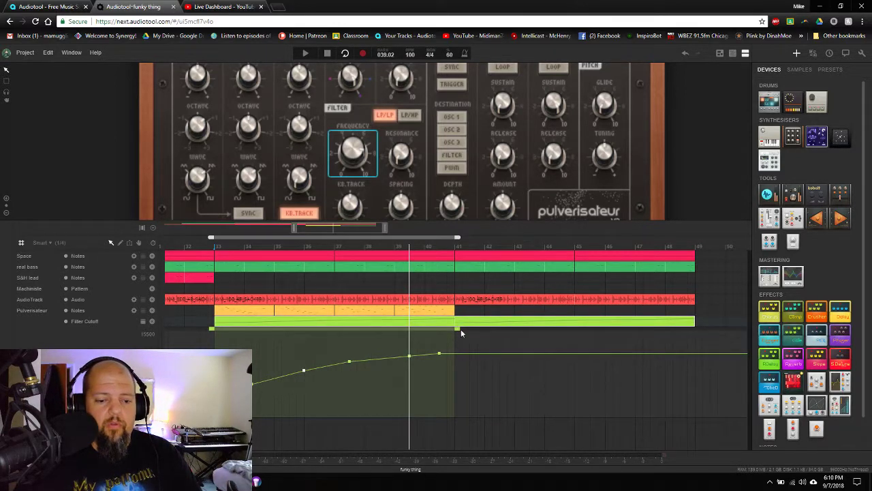
{"action": "left_click_drag", "start_coordinate": [457, 328], "coordinate": [694, 342]}
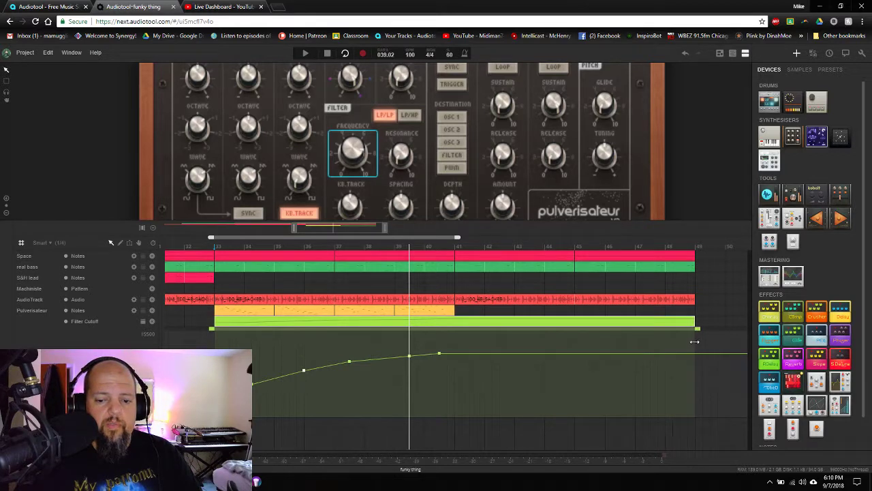
{"action": "left_click", "coordinate": [545, 342]}
{"action": "left_click_drag", "start_coordinate": [646, 339], "coordinate": [635, 331]}
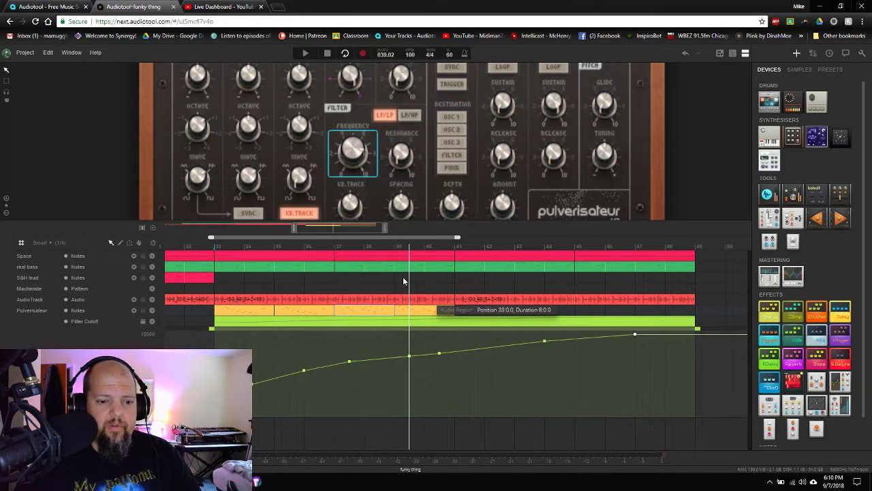
Duplicate the Pulverisateur note regions from bars 33–41 to fill bars 41–49, and set the playhead to bar 33
{"action": "scroll", "coordinate": [339, 227], "scroll_direction": "down", "scroll_amount": 3}
{"action": "scroll", "coordinate": [338, 227], "scroll_direction": "down", "scroll_amount": 3}
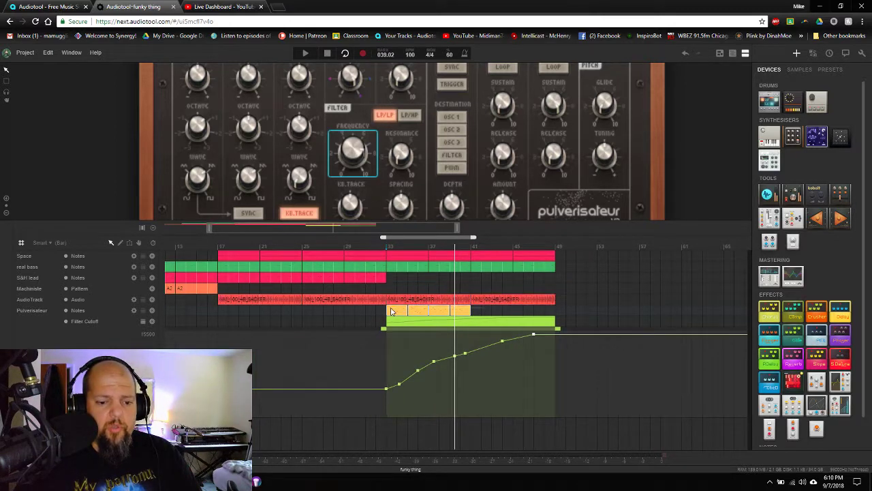
{"action": "left_click_drag", "start_coordinate": [390, 314], "coordinate": [479, 315]}
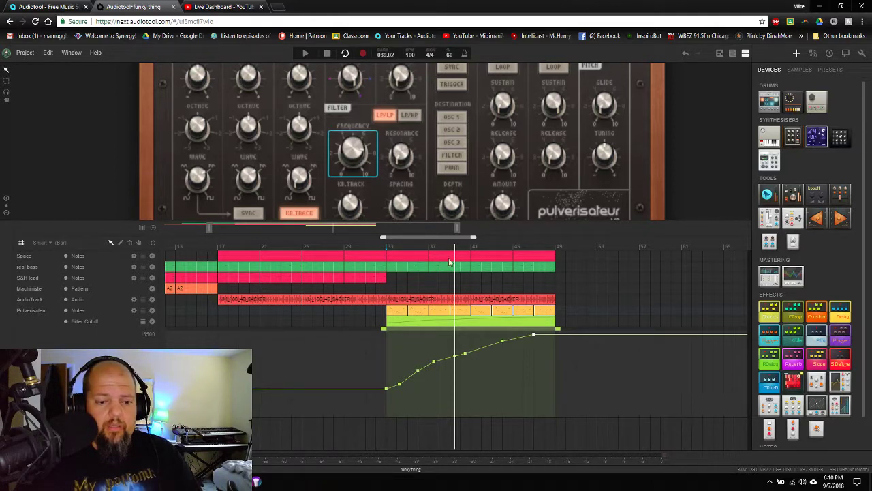
{"action": "left_click", "coordinate": [388, 249]}
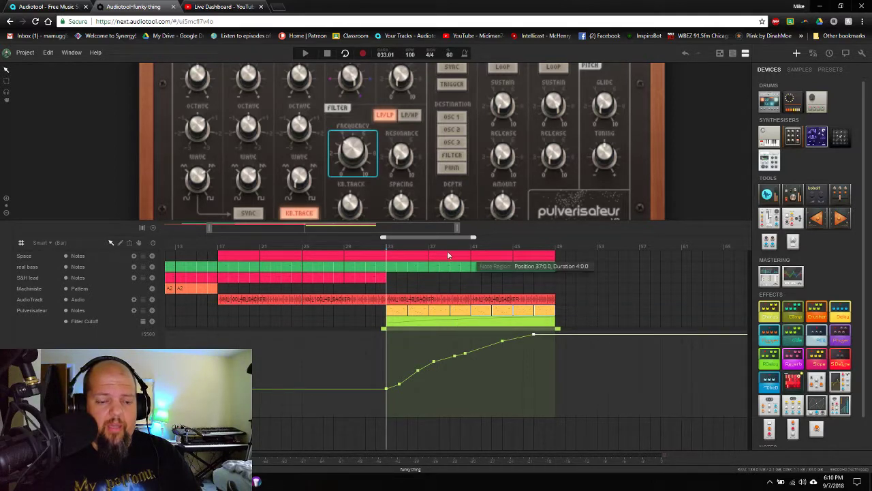
Play the song from the start and raise the level fader of the mixer's second channel slightly
{"action": "left_click", "coordinate": [327, 54]}
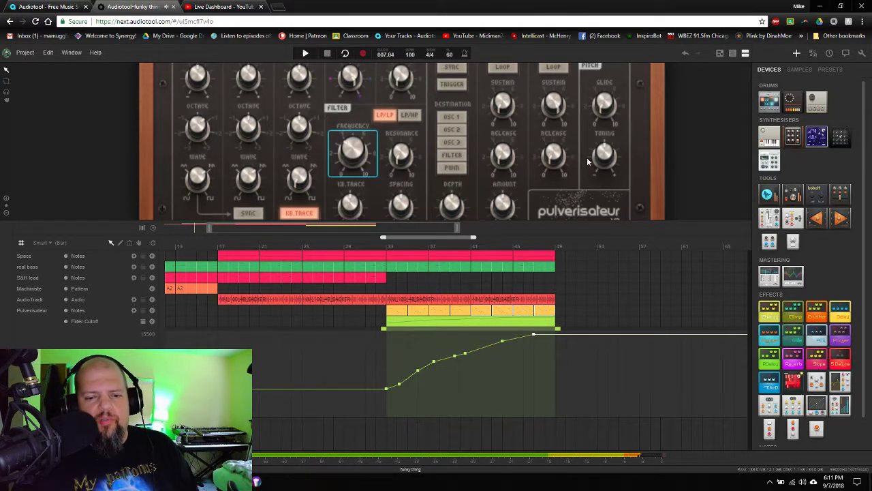
{"action": "scroll", "coordinate": [682, 171], "scroll_direction": "down", "scroll_amount": 3}
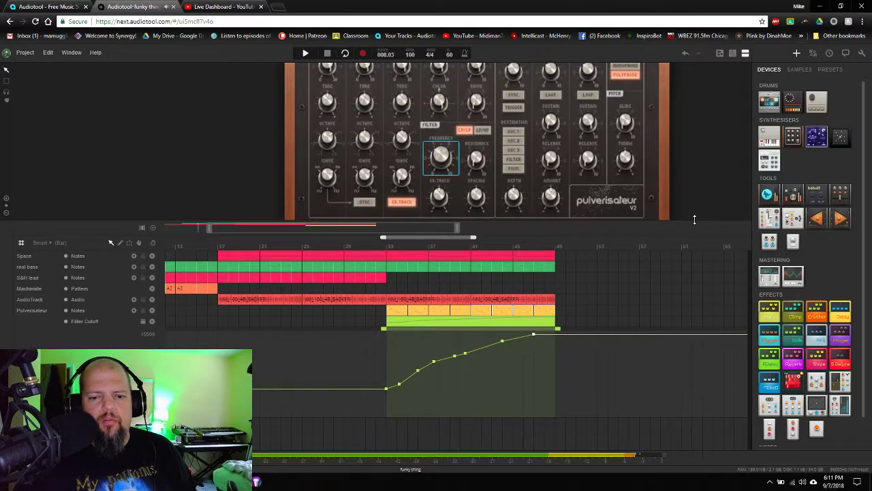
{"action": "left_click_drag", "start_coordinate": [695, 219], "coordinate": [694, 261]}
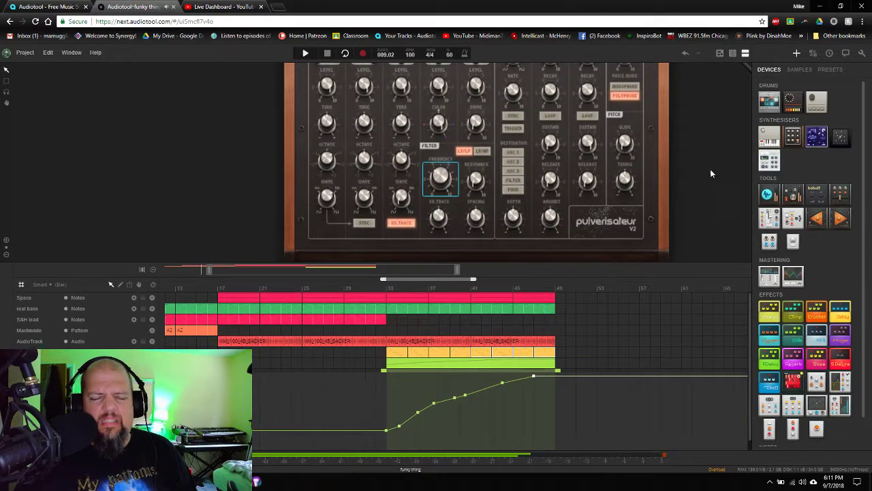
{"action": "left_click_drag", "start_coordinate": [710, 169], "coordinate": [455, 155]}
{"action": "scroll", "coordinate": [471, 197], "scroll_direction": "down", "scroll_amount": 2}
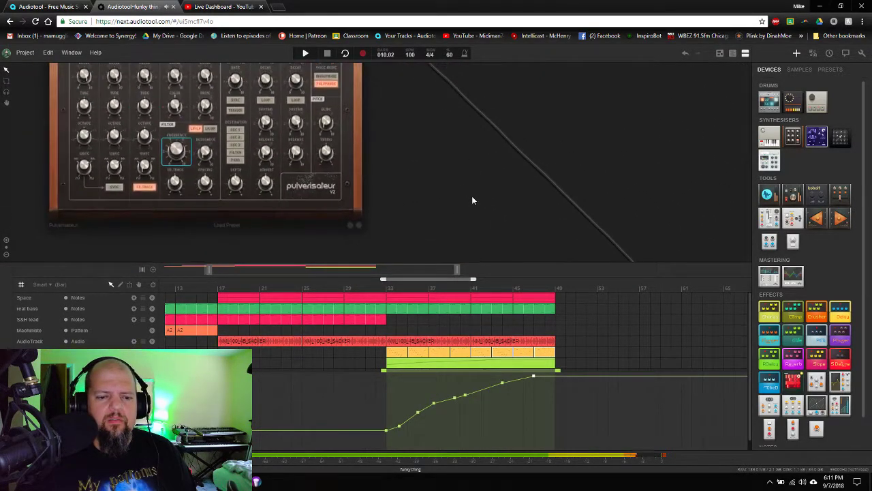
{"action": "scroll", "coordinate": [492, 225], "scroll_direction": "down", "scroll_amount": 2}
{"action": "left_click_drag", "start_coordinate": [492, 225], "coordinate": [452, 138]}
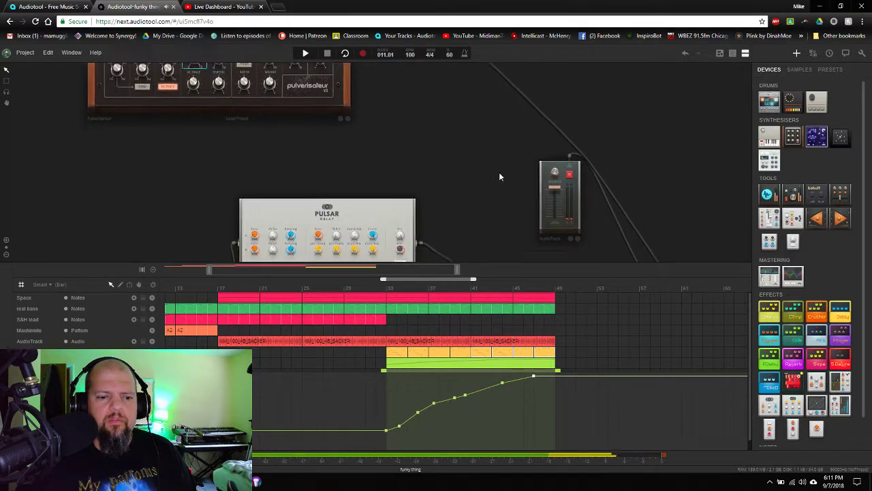
{"action": "scroll", "coordinate": [470, 225], "scroll_direction": "down", "scroll_amount": 2}
{"action": "left_click_drag", "start_coordinate": [471, 226], "coordinate": [389, 113]}
{"action": "left_click_drag", "start_coordinate": [484, 229], "coordinate": [394, 134]}
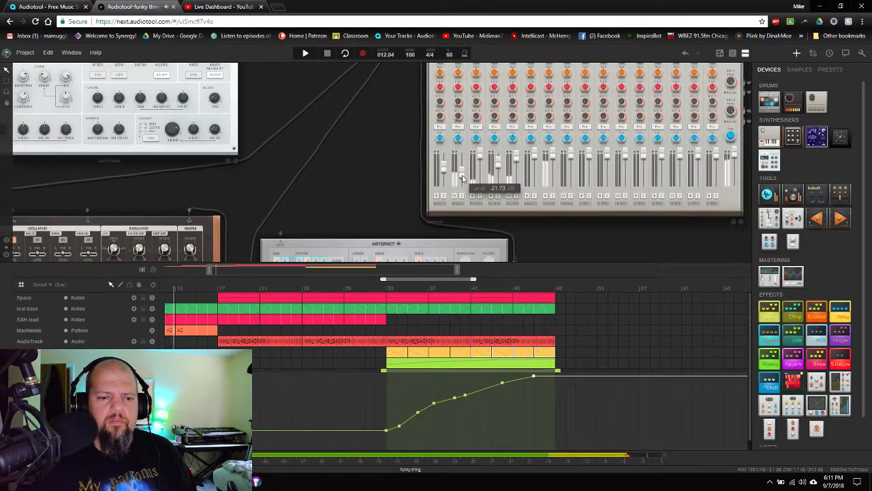
{"action": "left_click_drag", "start_coordinate": [462, 179], "coordinate": [462, 175]}
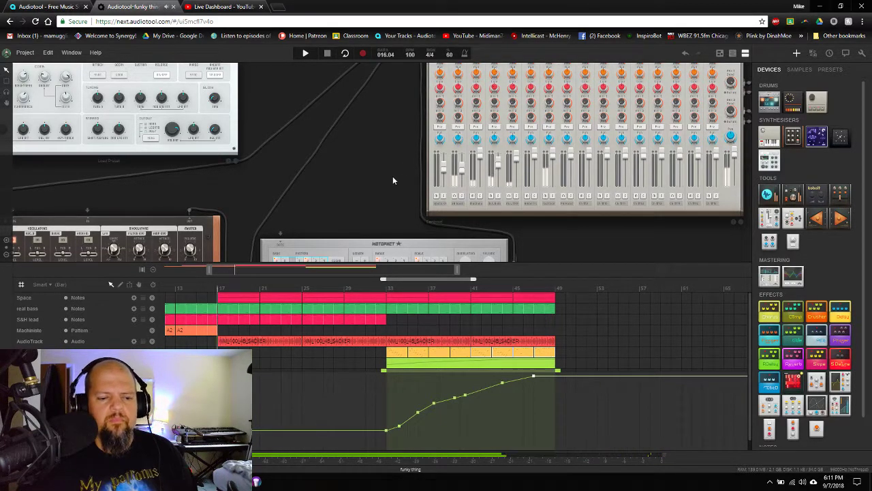
Listen to the arrangement without looping up to bar 49, checking the S&H lead region at bar 29 and closing the Filter Cutoff editor
{"action": "scroll", "coordinate": [394, 173], "scroll_direction": "down", "scroll_amount": 3}
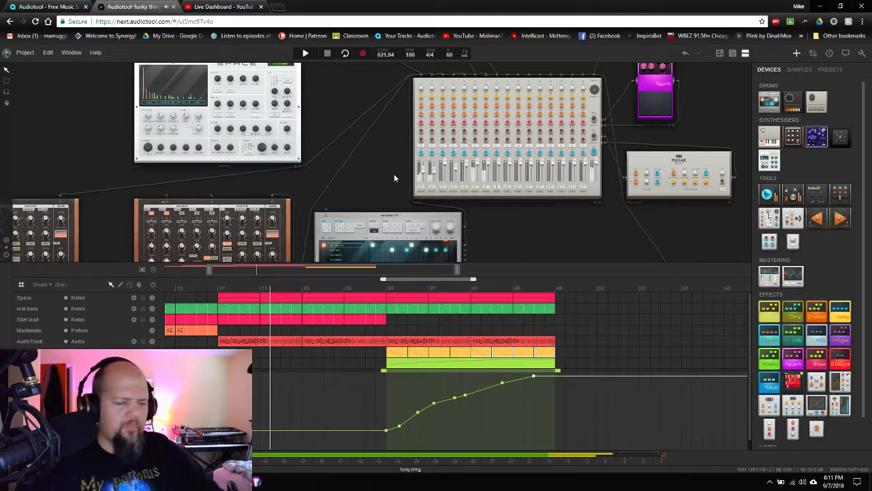
{"action": "scroll", "coordinate": [392, 175], "scroll_direction": "down", "scroll_amount": 2}
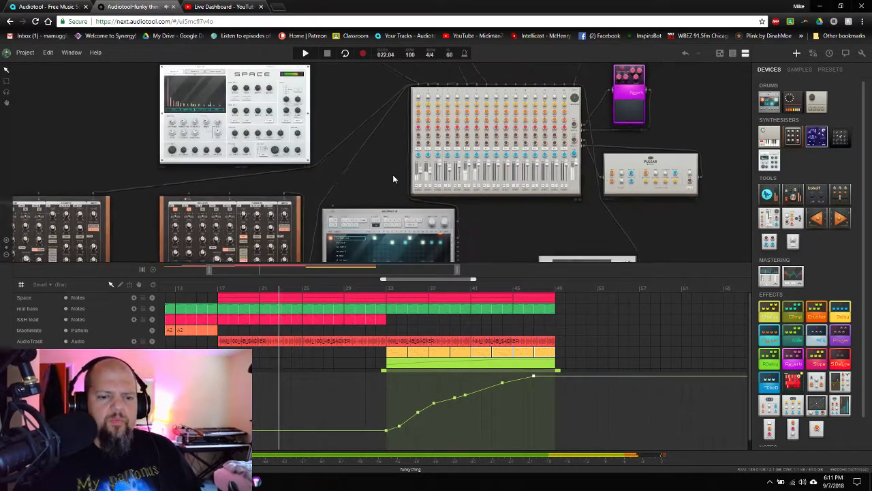
{"action": "left_click_drag", "start_coordinate": [389, 167], "coordinate": [424, 210]}
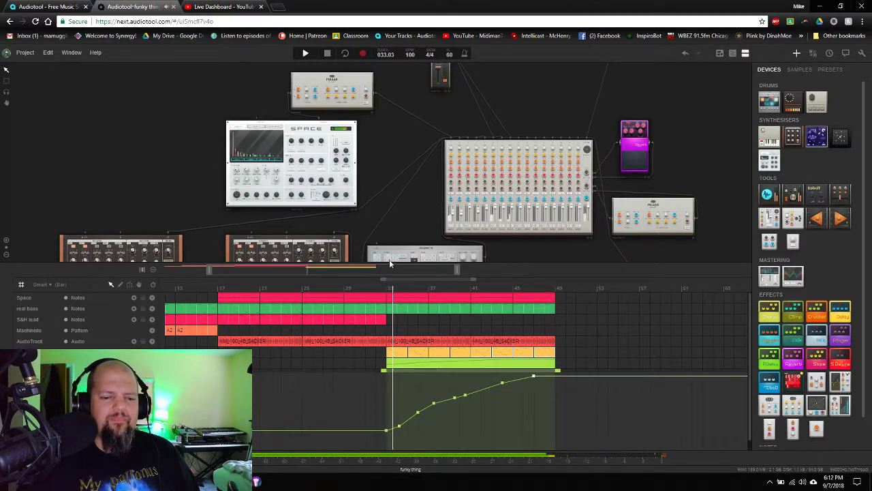
{"action": "double_click", "coordinate": [380, 321]}
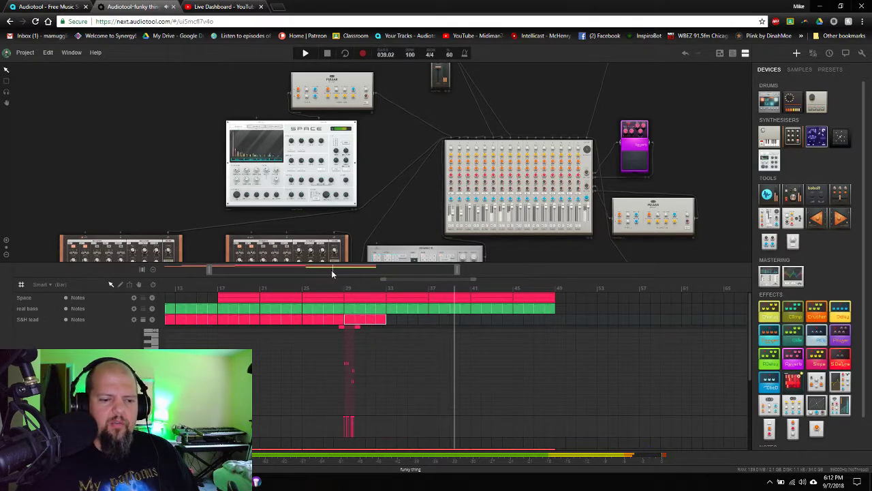
{"action": "scroll", "coordinate": [304, 273], "scroll_direction": "up", "scroll_amount": 5}
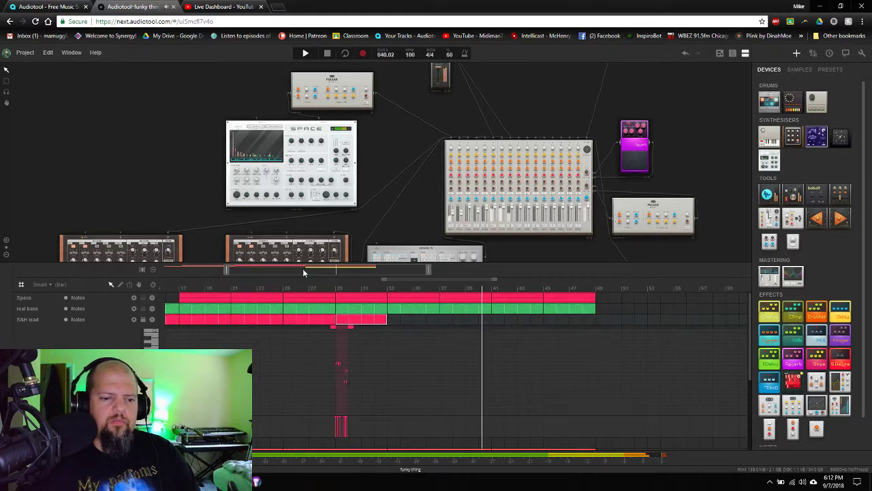
{"action": "scroll", "coordinate": [304, 273], "scroll_direction": "up", "scroll_amount": 2}
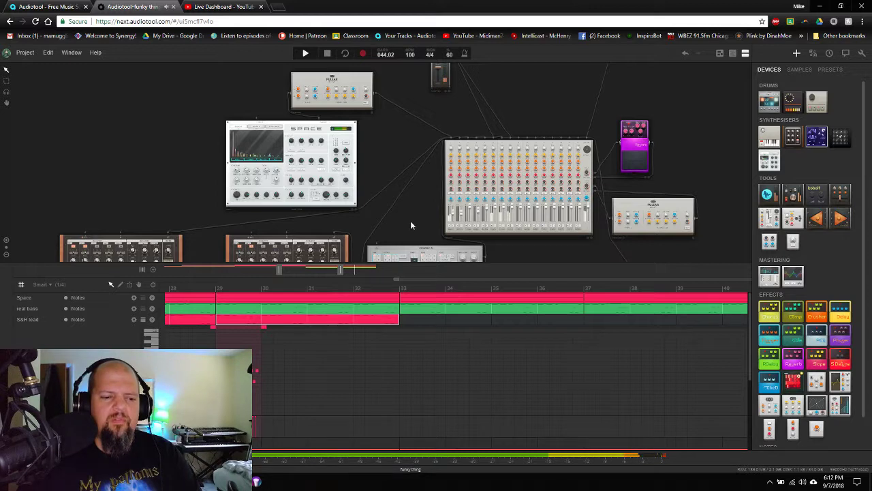
{"action": "double_click", "coordinate": [259, 325]}
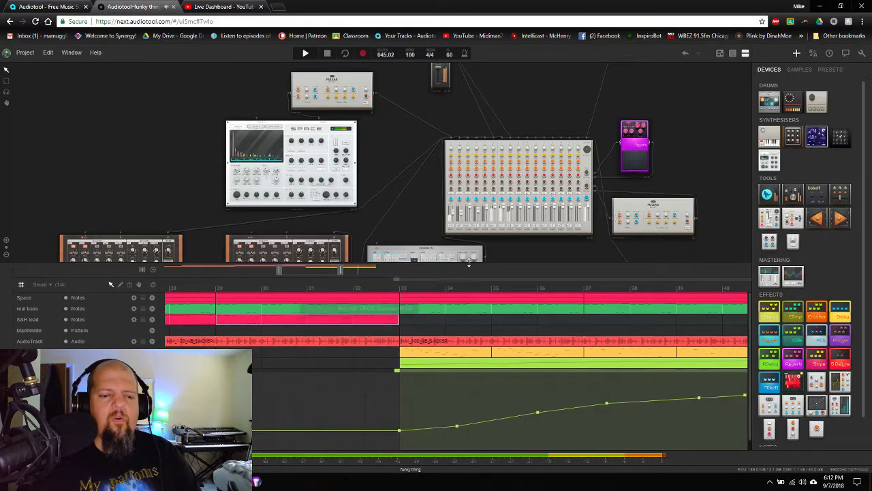
{"action": "left_click_drag", "start_coordinate": [334, 273], "coordinate": [392, 270]}
{"action": "mouse_move", "coordinate": [290, 270]}
{"action": "left_mouse_down"}
{"action": "mouse_move", "coordinate": [244, 270]}
{"action": "mouse_move", "coordinate": [283, 270]}
{"action": "left_mouse_up"}
{"action": "double_click", "coordinate": [475, 364]}
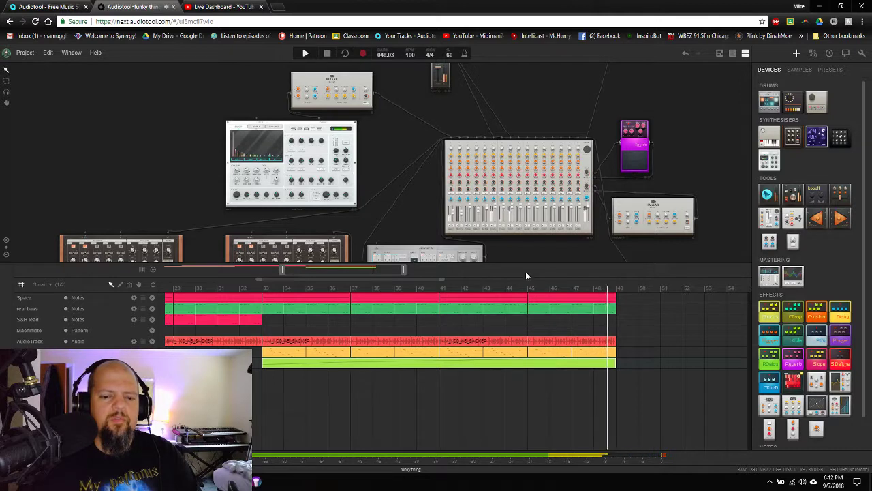
{"action": "key", "text": "space"}
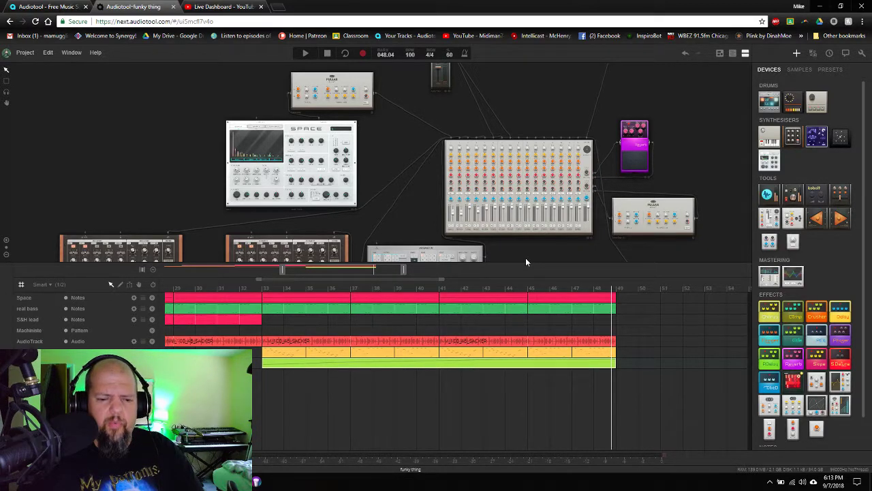
Open the S&H lead region at bar 29 and play from there through the transition into bar 33
{"action": "left_click_drag", "start_coordinate": [337, 270], "coordinate": [309, 270]}
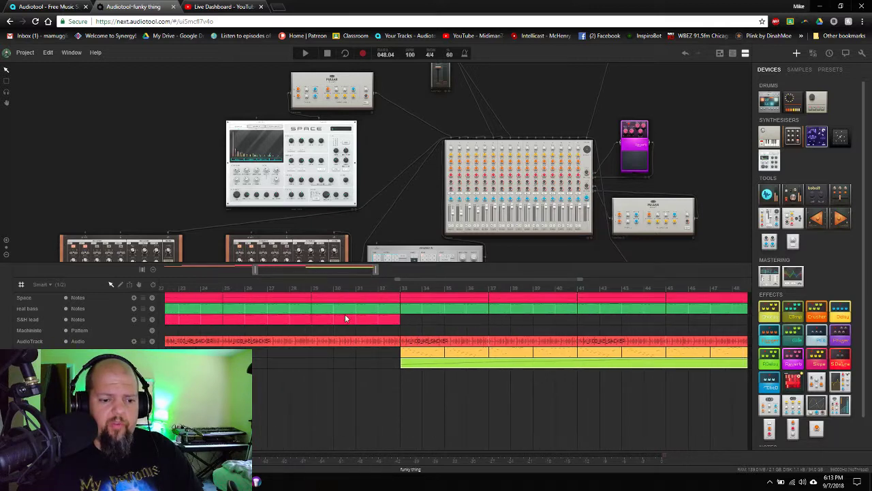
{"action": "double_click", "coordinate": [364, 319]}
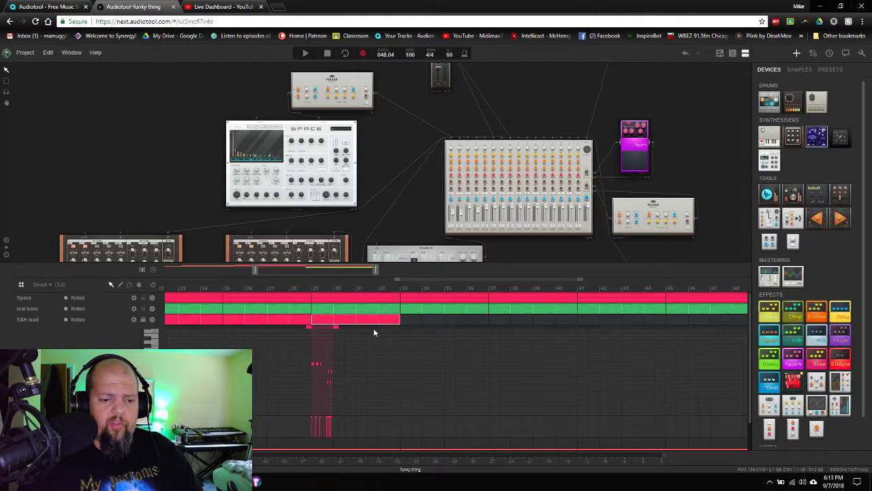
{"action": "left_click", "coordinate": [311, 287]}
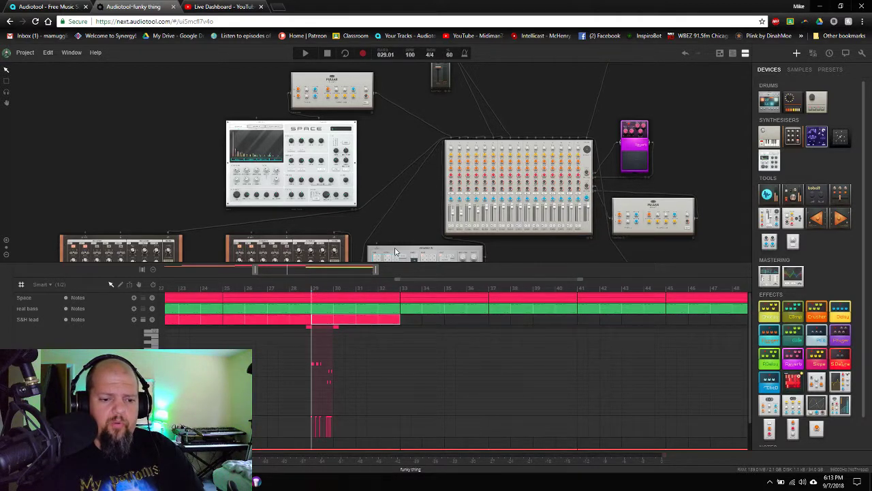
{"action": "key", "text": "space"}
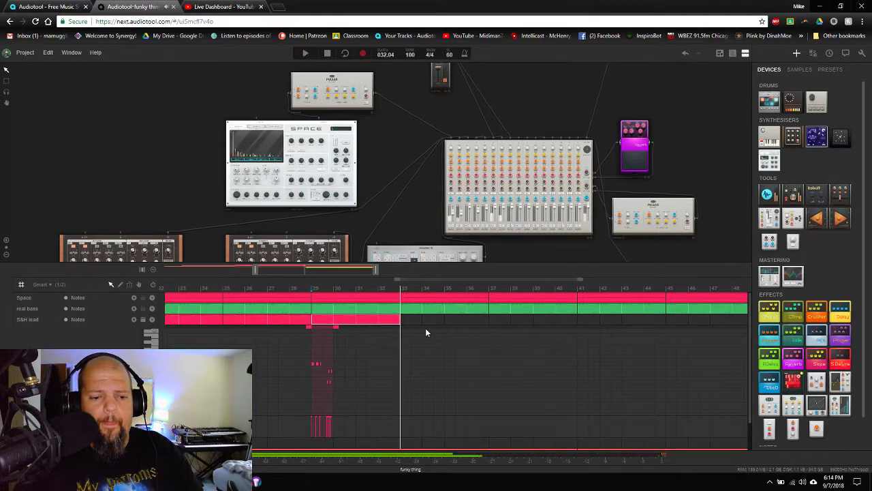
{"action": "left_click", "coordinate": [402, 290]}
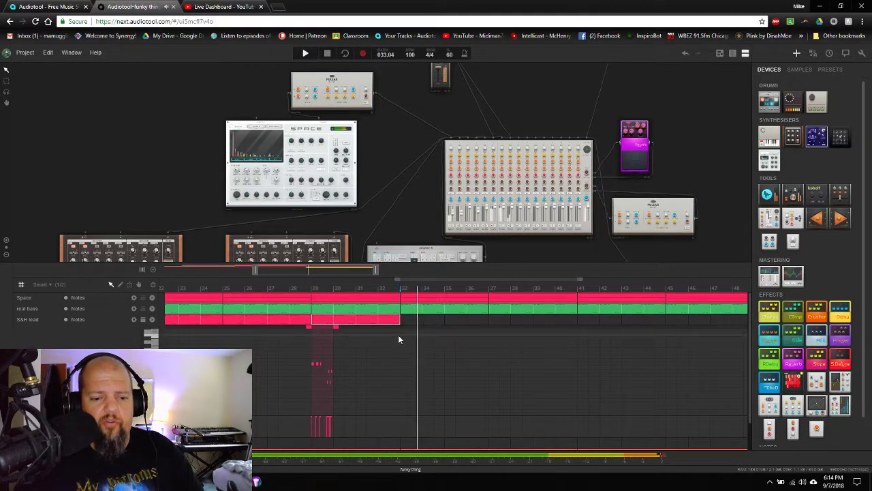
{"action": "key", "text": "space"}
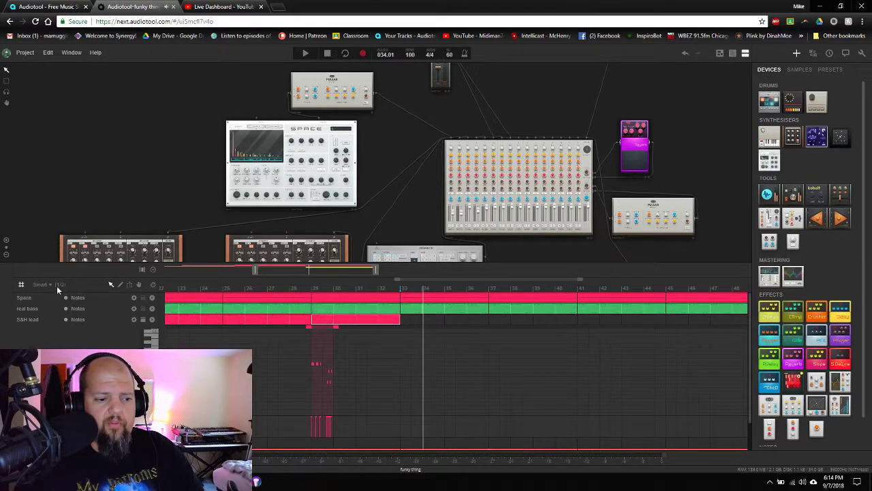
Shorten the last S&H lead region to a duration of 3.3.0 and play the transition from bar 29
{"action": "scroll", "coordinate": [332, 270], "scroll_direction": "up", "scroll_amount": 3}
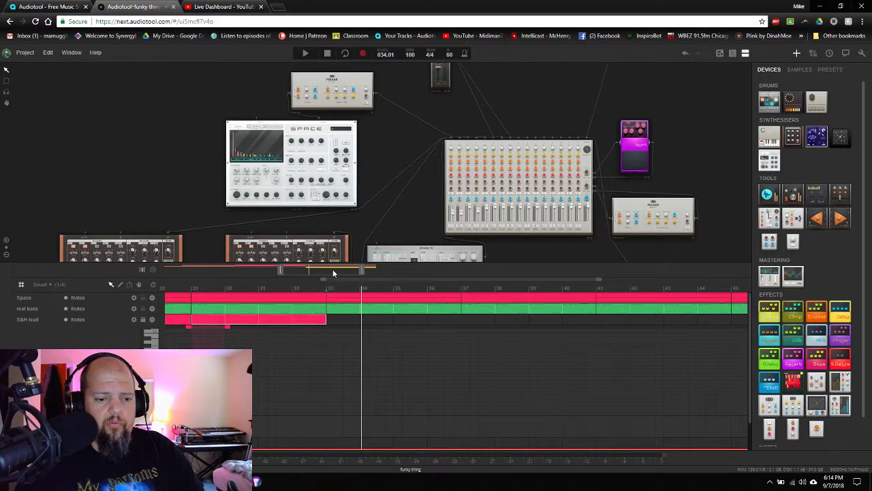
{"action": "left_click_drag", "start_coordinate": [333, 269], "coordinate": [318, 270]}
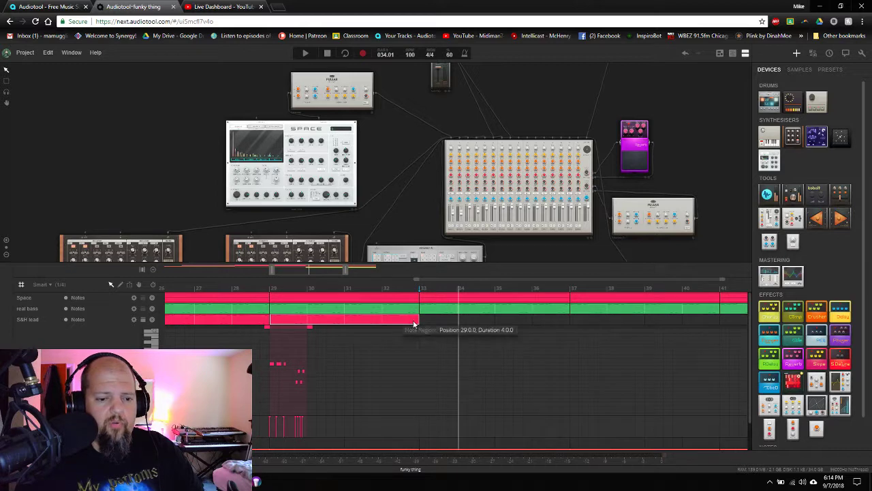
{"action": "left_click_drag", "start_coordinate": [420, 318], "coordinate": [383, 319]}
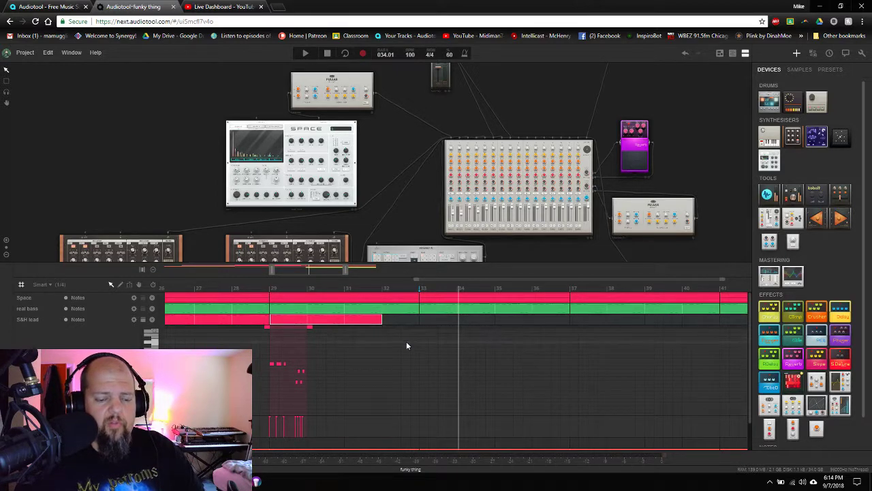
{"action": "left_click", "coordinate": [271, 289]}
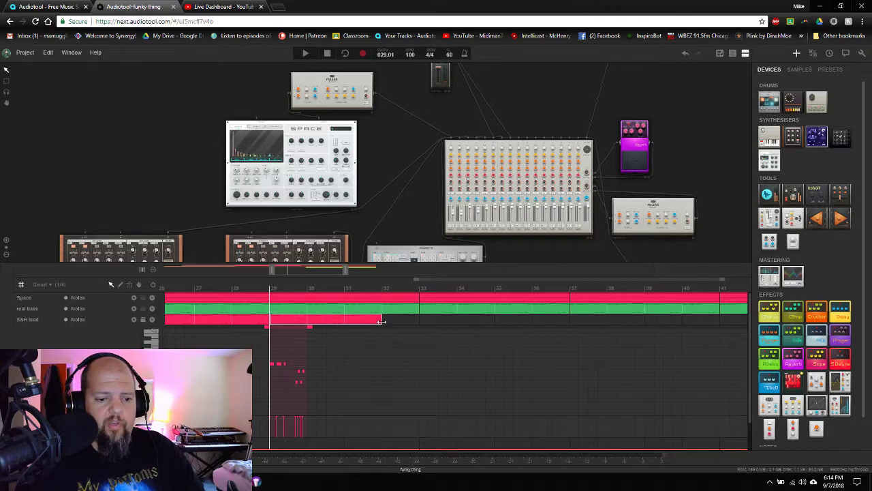
{"action": "left_click_drag", "start_coordinate": [383, 319], "coordinate": [412, 320]}
{"action": "key", "text": "space"}
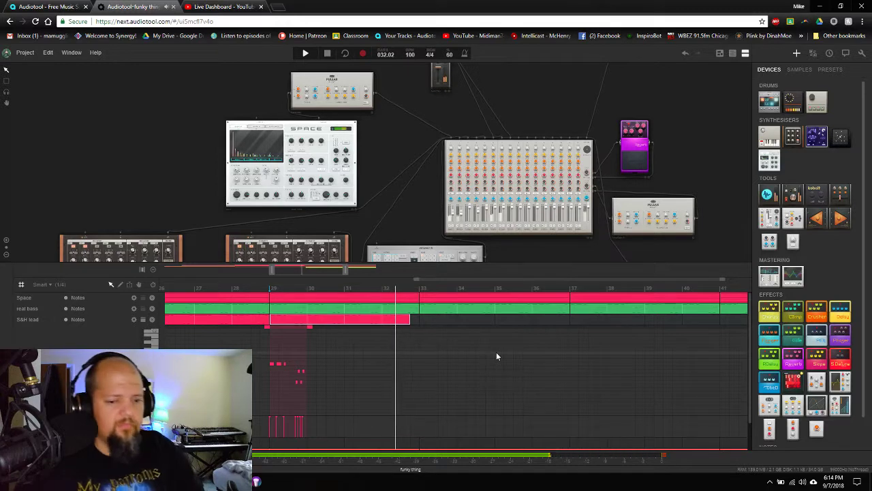
{"action": "key", "text": "space"}
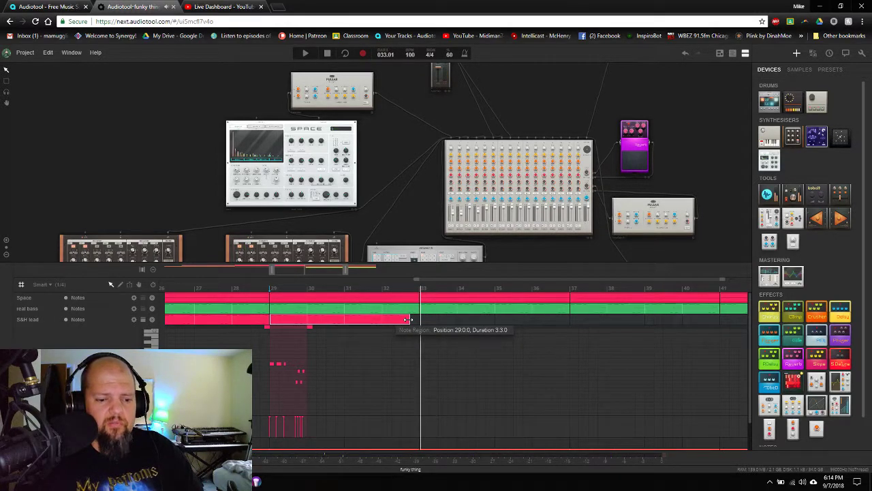
Trim the last S&H lead region to end halfway through bar 32, and close its note editor
{"action": "left_click_drag", "start_coordinate": [409, 319], "coordinate": [400, 319]}
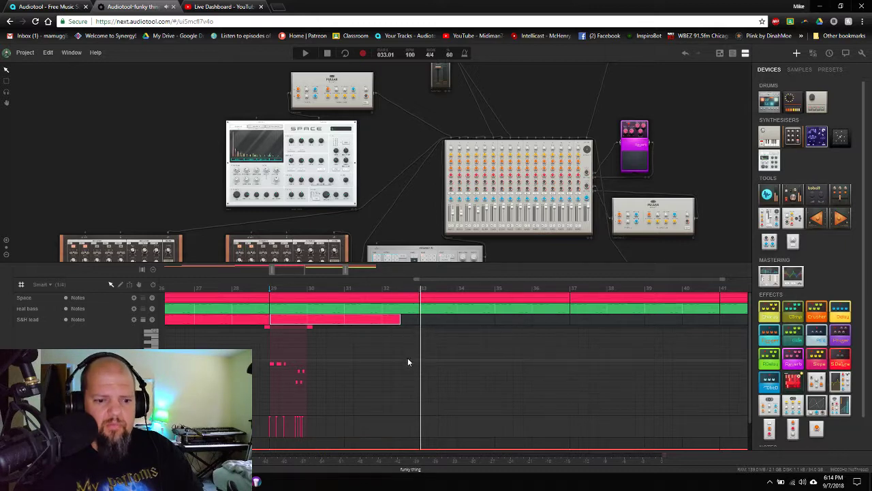
{"action": "scroll", "coordinate": [334, 272], "scroll_direction": "down", "scroll_amount": 3}
{"action": "scroll", "coordinate": [335, 272], "scroll_direction": "down", "scroll_amount": 3}
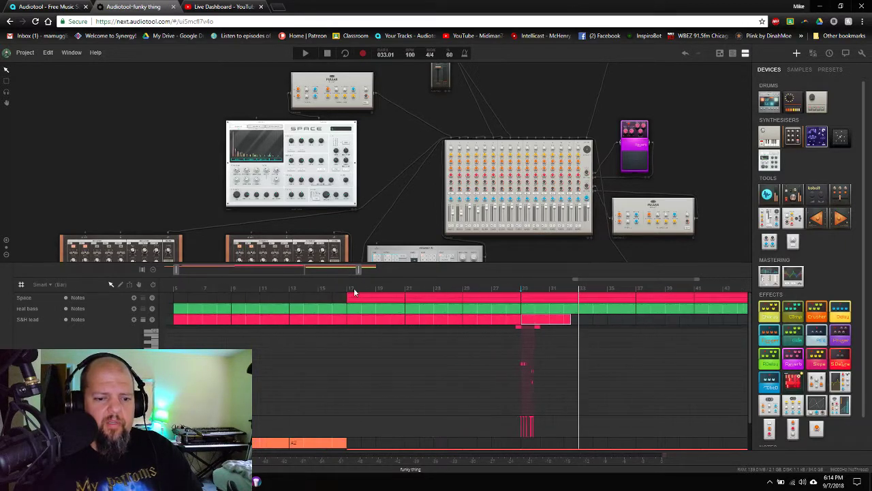
{"action": "left_click", "coordinate": [536, 320]}
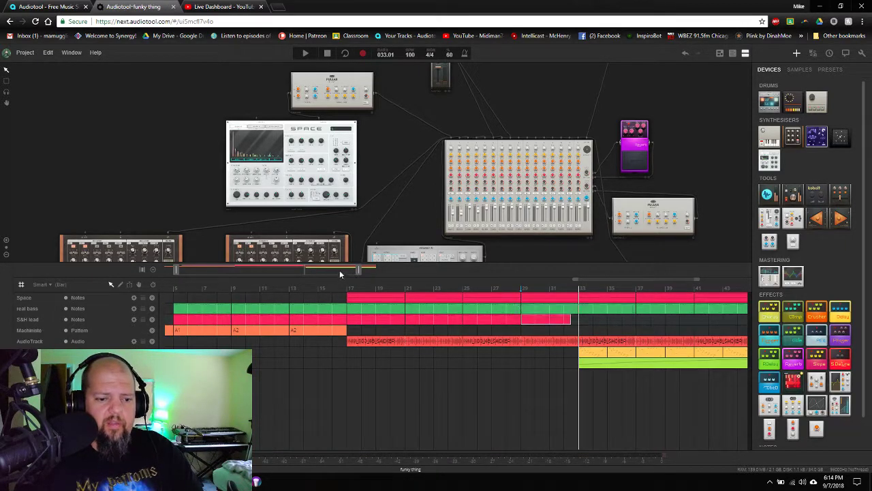
{"action": "left_click_drag", "start_coordinate": [340, 269], "coordinate": [426, 277]}
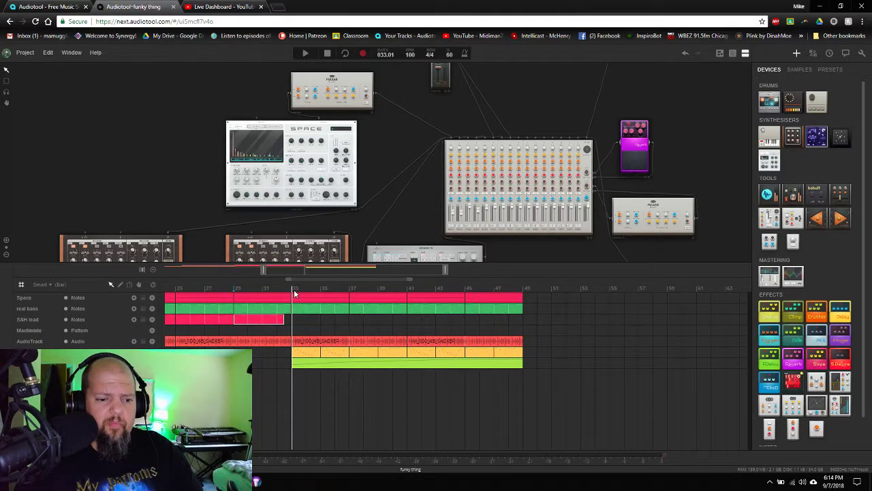
Play the transition from bar 32 into bar 33
{"action": "left_click_drag", "start_coordinate": [293, 289], "coordinate": [276, 292]}
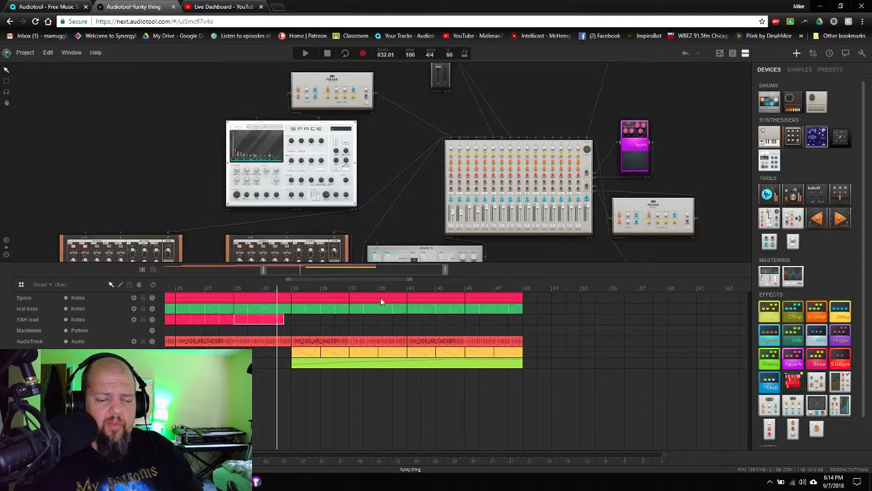
{"action": "key", "text": "space"}
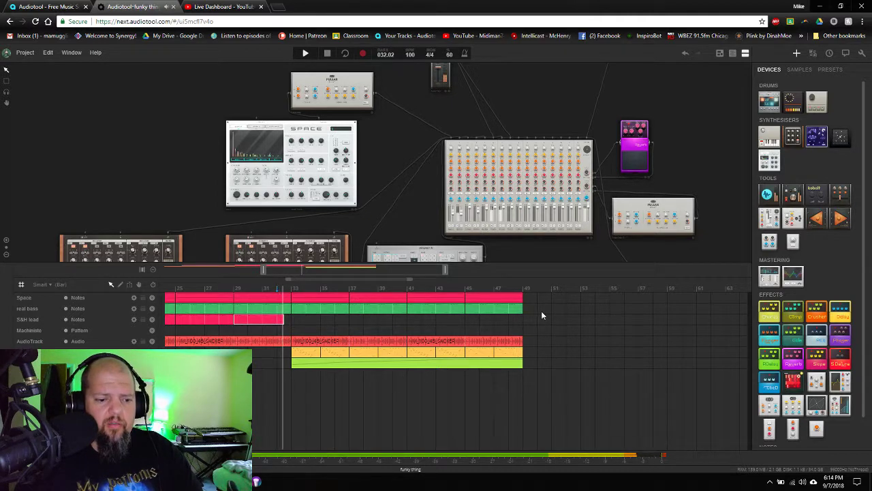
{"action": "key", "text": "space"}
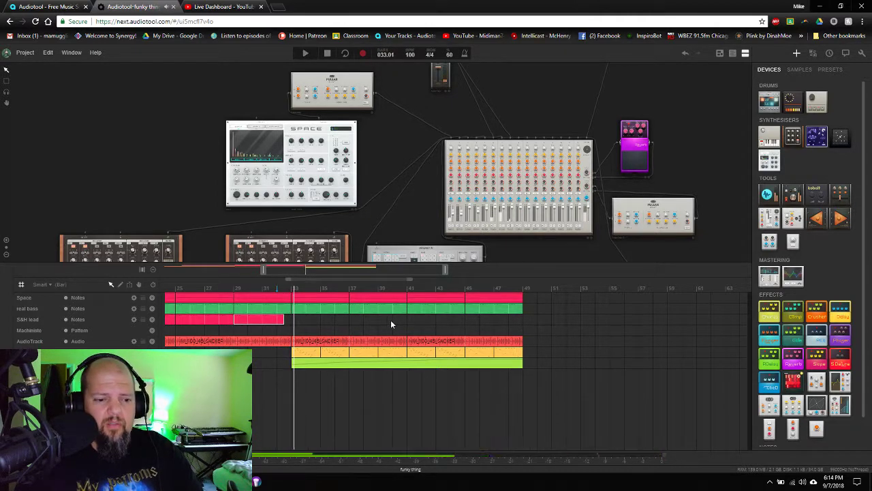
Check the notes of the Space region at bar 29, and trim the real bass region there to end halfway through bar 32
{"action": "scroll", "coordinate": [295, 271], "scroll_direction": "up", "scroll_amount": 3}
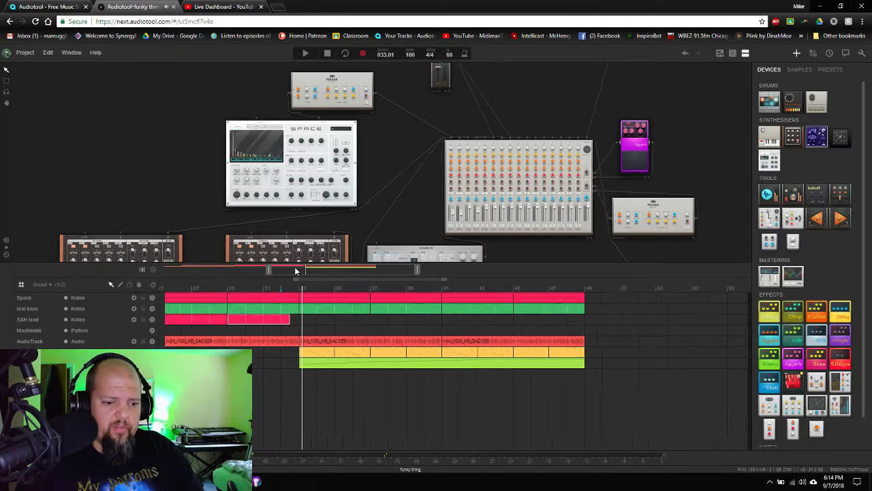
{"action": "scroll", "coordinate": [295, 270], "scroll_direction": "up", "scroll_amount": 2}
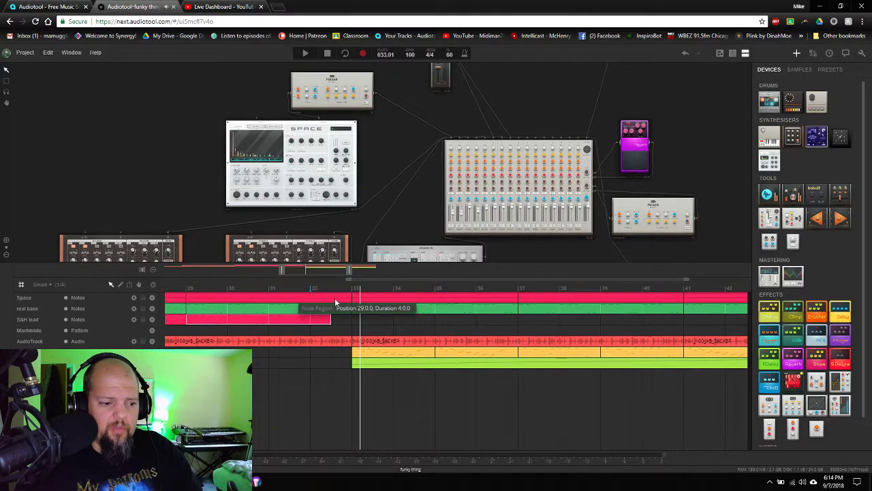
{"action": "left_click", "coordinate": [335, 302]}
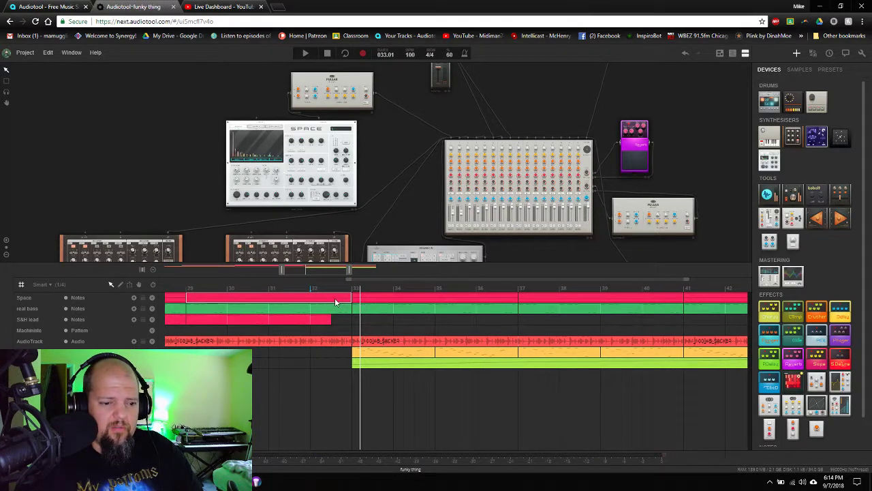
{"action": "double_click", "coordinate": [335, 301]}
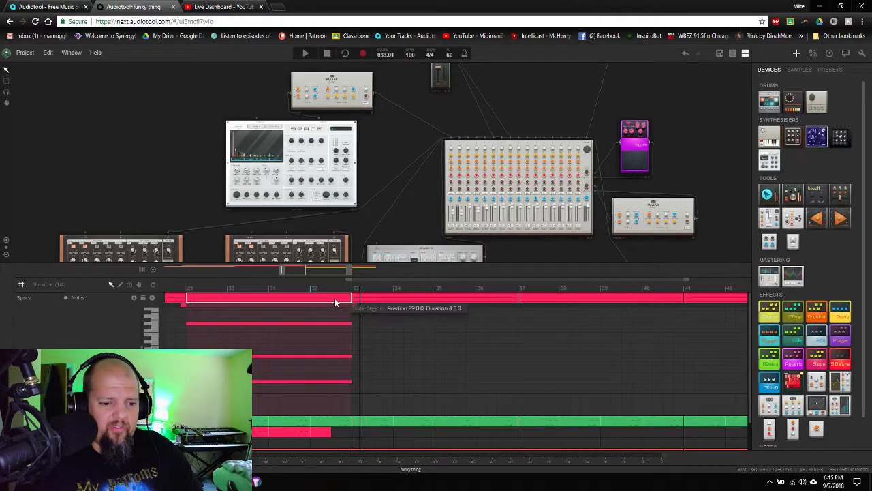
{"action": "double_click", "coordinate": [336, 302]}
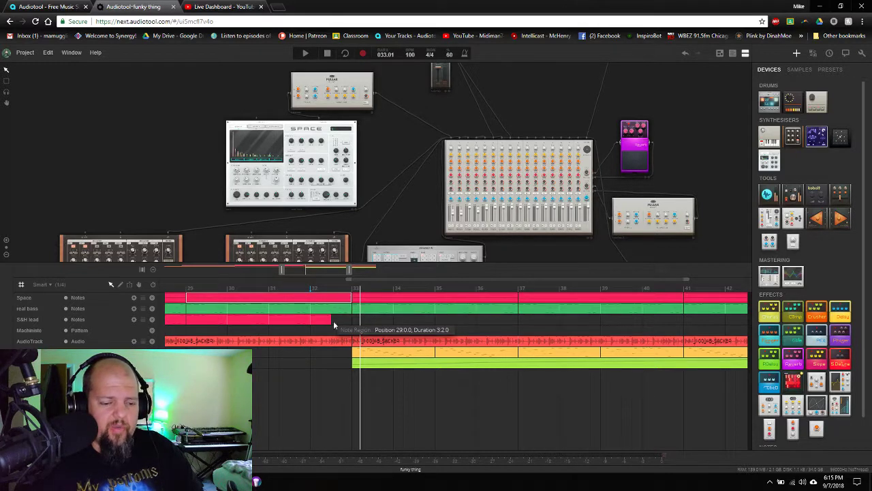
{"action": "left_click", "coordinate": [343, 312]}
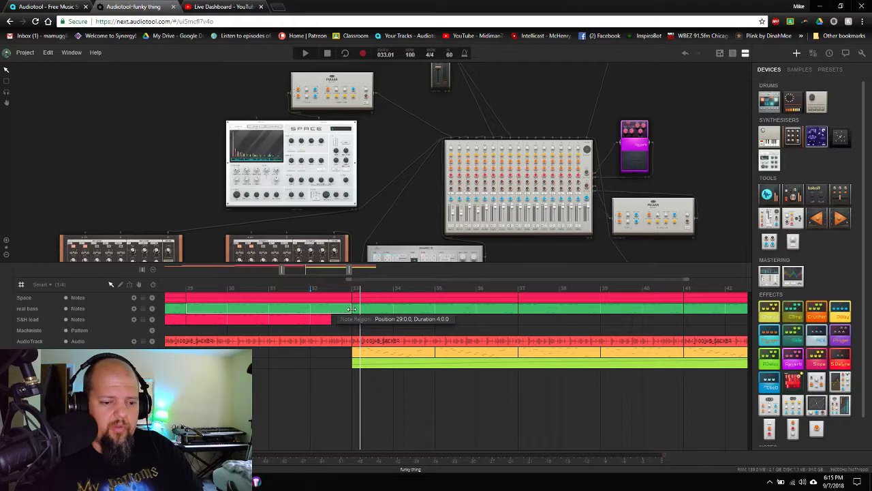
{"action": "left_click_drag", "start_coordinate": [352, 309], "coordinate": [331, 311]}
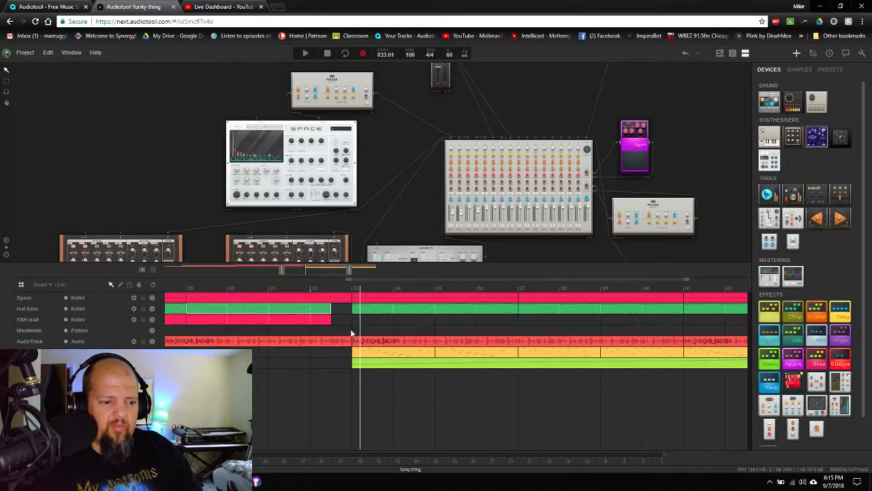
Recolour all the Space note regions from bar 17 to bar 49 as Plum
{"action": "scroll", "coordinate": [323, 272], "scroll_direction": "down", "scroll_amount": 5}
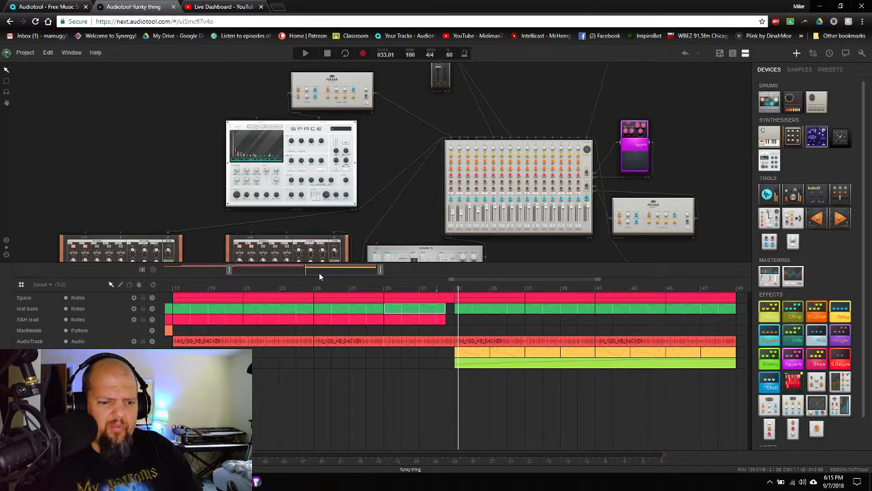
{"action": "scroll", "coordinate": [320, 269], "scroll_direction": "down", "scroll_amount": 3}
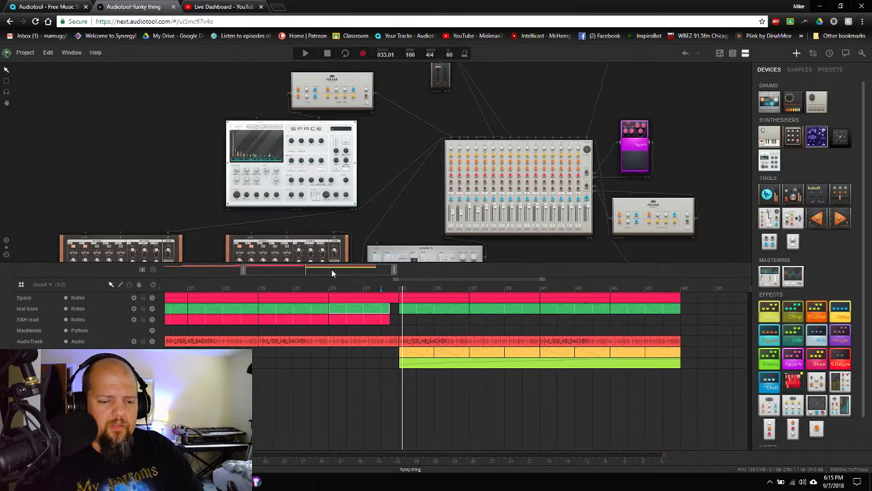
{"action": "scroll", "coordinate": [332, 273], "scroll_direction": "down", "scroll_amount": 2}
{"action": "left_click_drag", "start_coordinate": [683, 297], "coordinate": [225, 296]}
{"action": "right_click", "coordinate": [230, 298]}
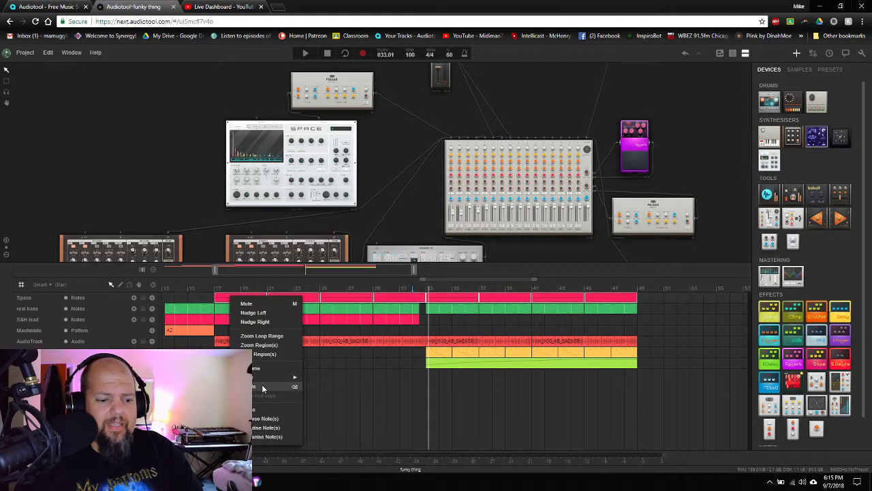
{"action": "mouse_move", "coordinate": [262, 377]}
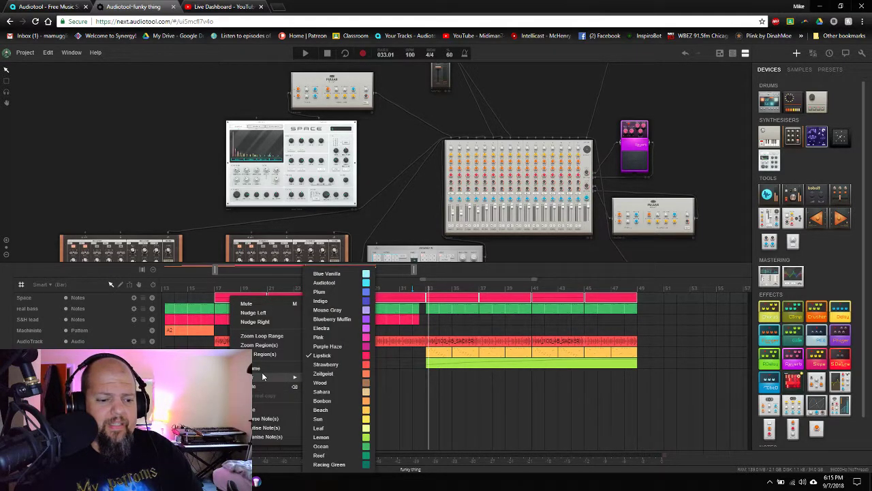
{"action": "left_click", "coordinate": [336, 291]}
{"action": "left_click", "coordinate": [357, 381]}
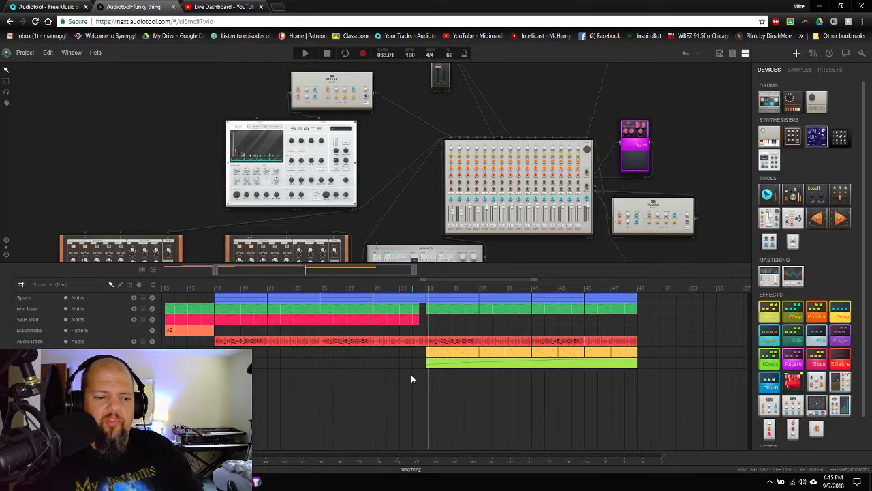
Play the arrangement from bar 45 through to its end at bar 49
{"action": "scroll", "coordinate": [381, 270], "scroll_direction": "down", "scroll_amount": 2}
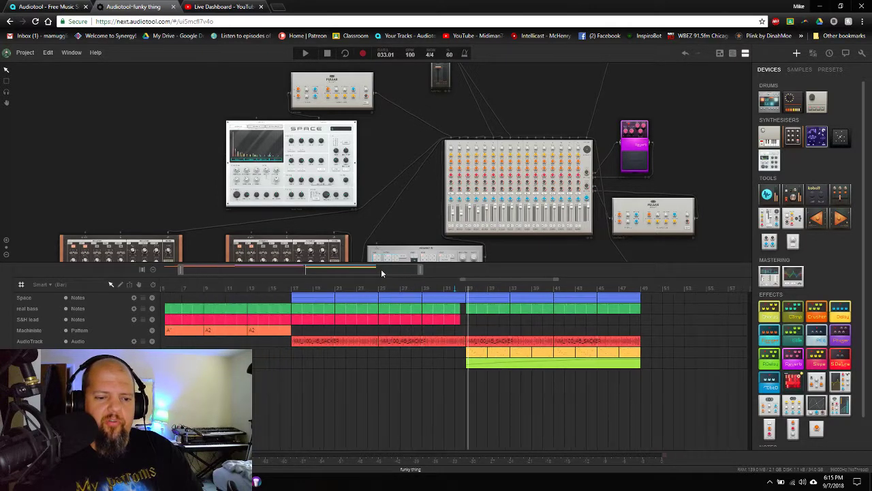
{"action": "left_click_drag", "start_coordinate": [381, 269], "coordinate": [467, 269]}
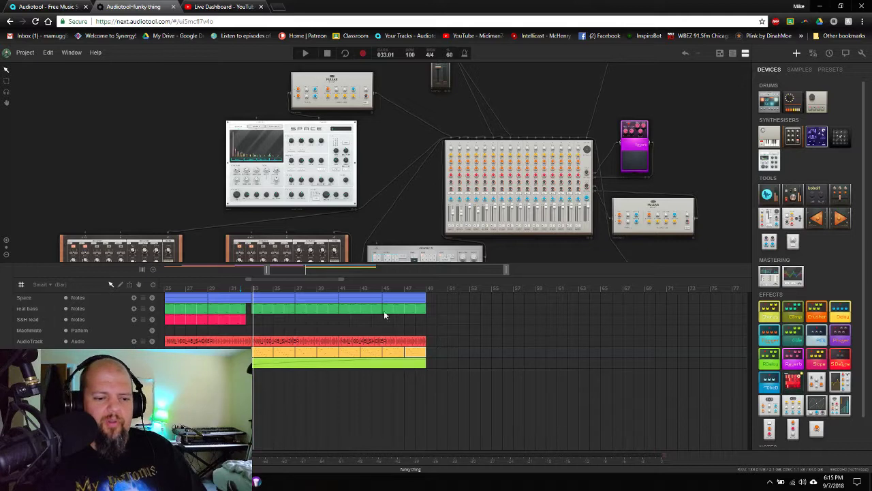
{"action": "left_click", "coordinate": [382, 288]}
{"action": "key", "text": "space"}
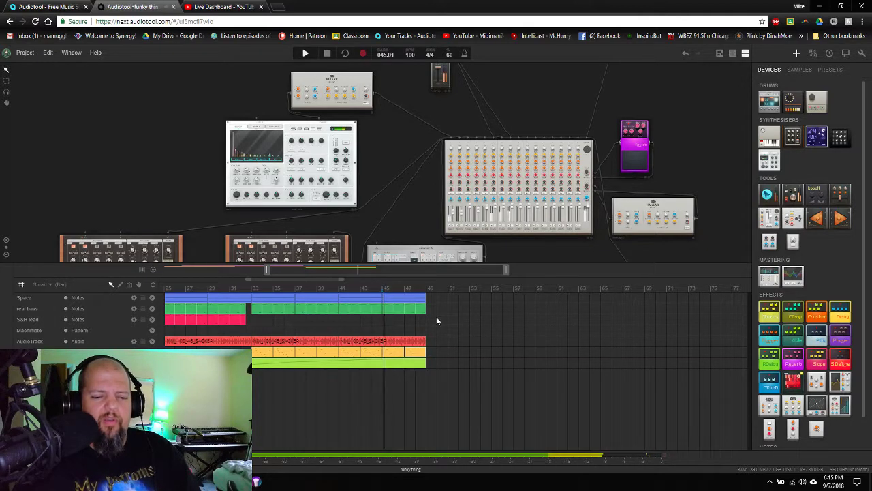
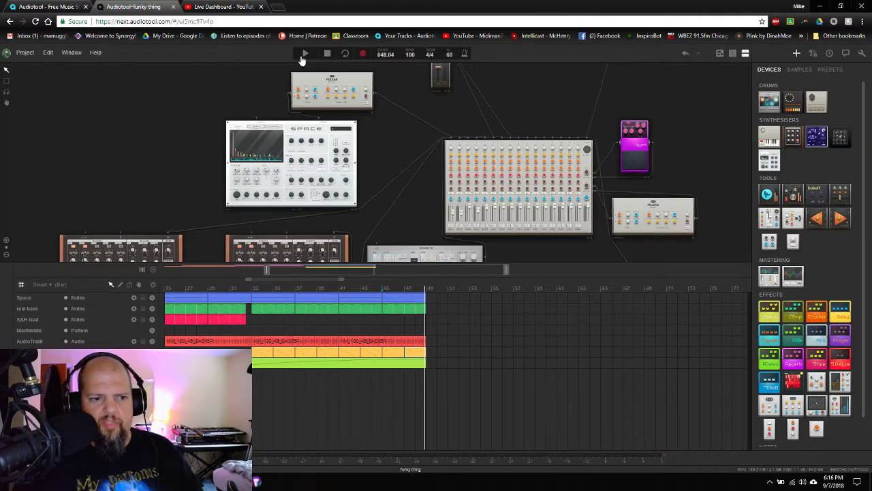
Check the stream chat on the YouTube Live Dashboard, and return to the Audiotool project for a close view of the Pulverisateur
{"action": "left_click", "coordinate": [232, 8]}
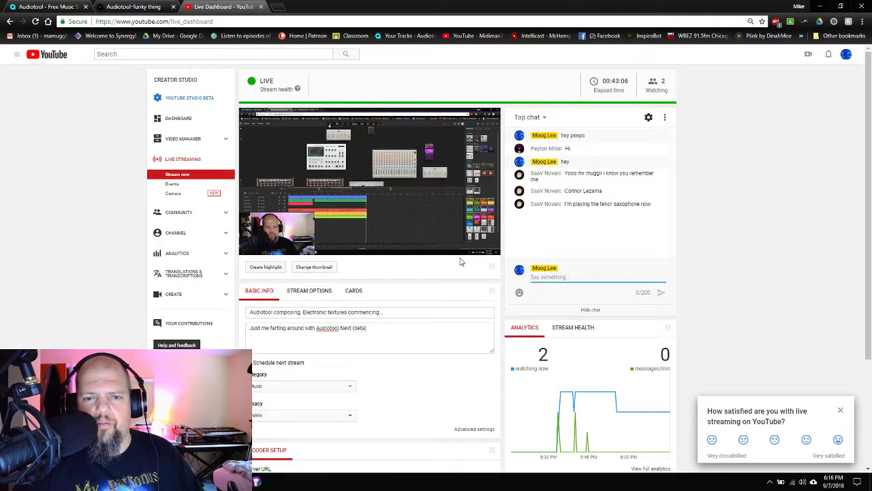
{"action": "left_click", "coordinate": [133, 7]}
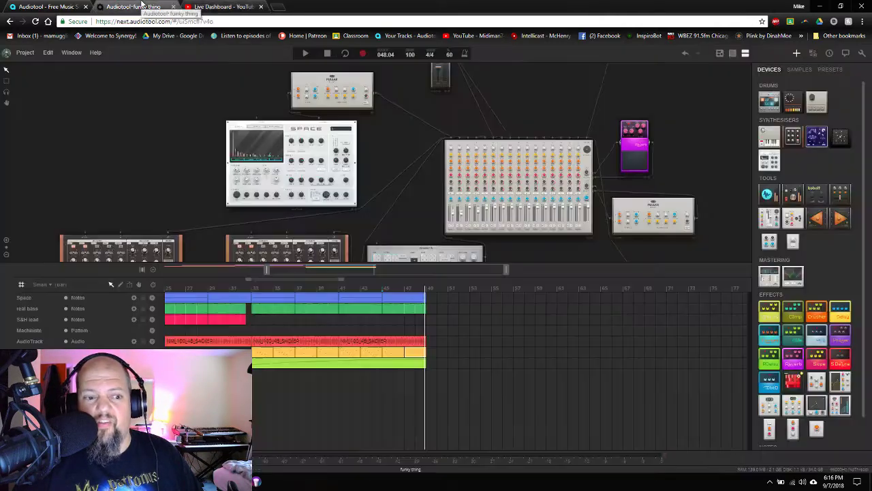
{"action": "scroll", "coordinate": [443, 221], "scroll_direction": "down", "scroll_amount": 2}
{"action": "scroll", "coordinate": [468, 239], "scroll_direction": "up", "scroll_amount": 4}
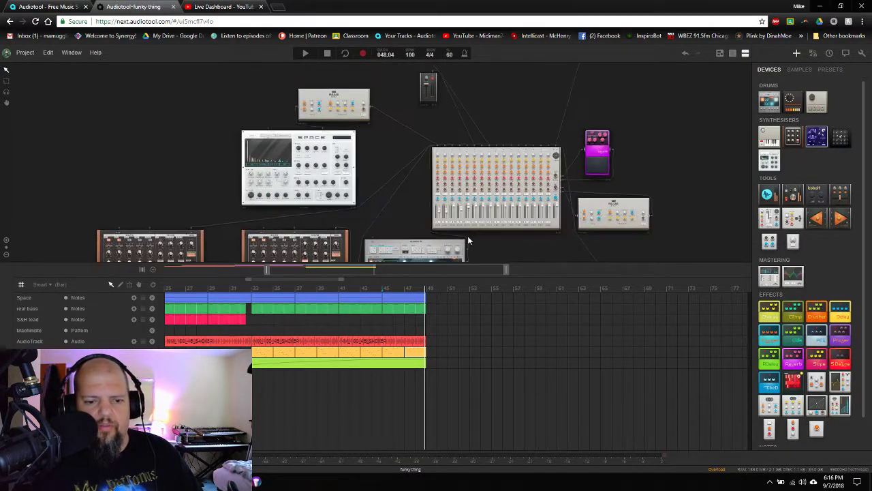
{"action": "scroll", "coordinate": [467, 240], "scroll_direction": "up", "scroll_amount": 2}
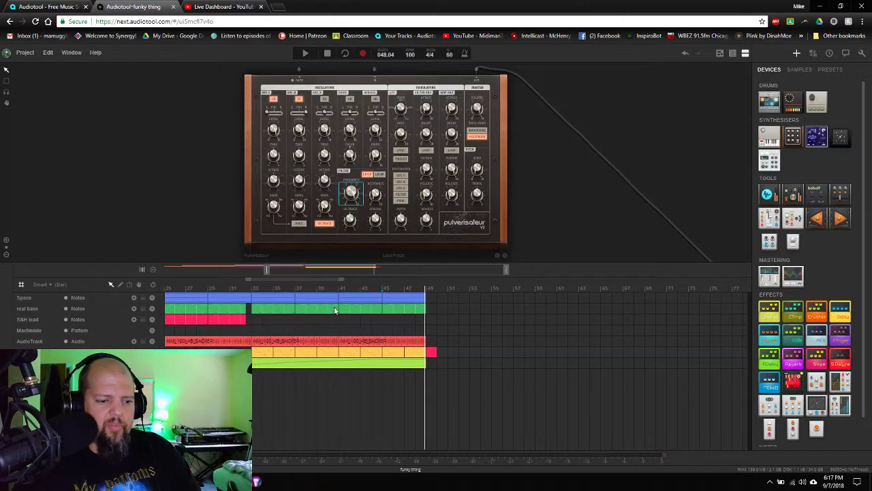
Copy the last two-bar Pulverisateur region from bar 47 to bar 49
{"action": "scroll", "coordinate": [379, 271], "scroll_direction": "up", "scroll_amount": 3}
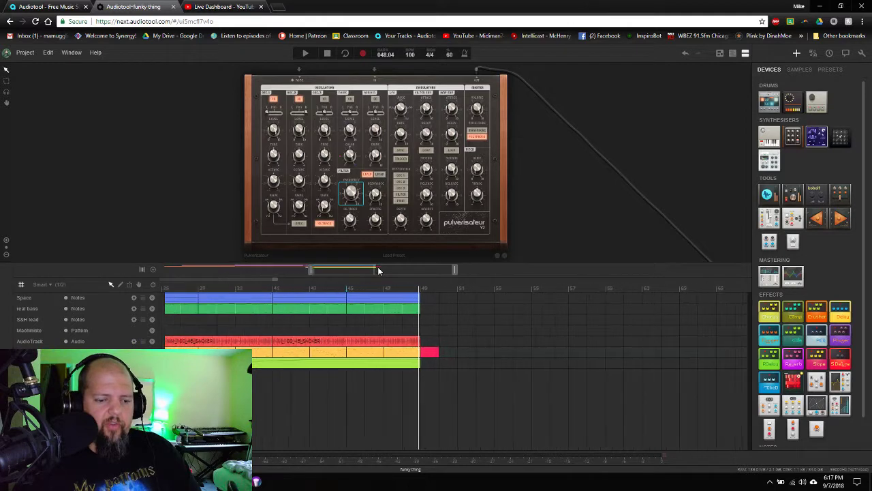
{"action": "scroll", "coordinate": [379, 272], "scroll_direction": "up", "scroll_amount": 2}
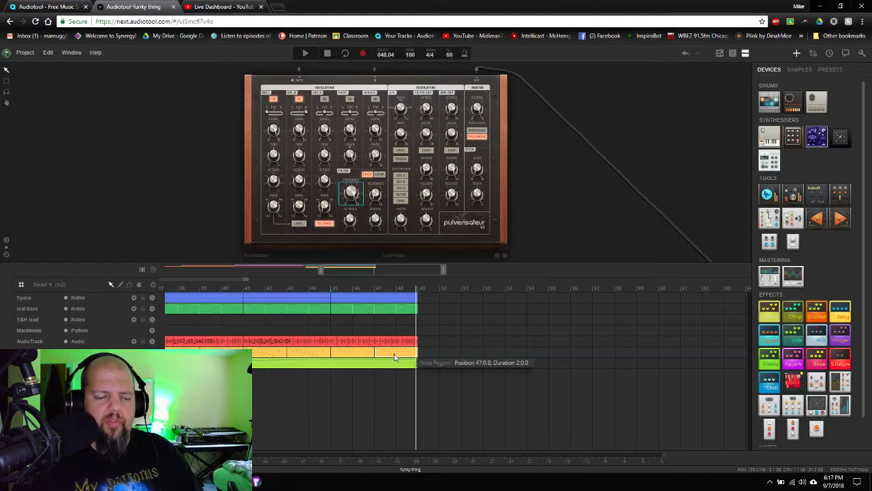
{"action": "left_click_drag", "start_coordinate": [394, 357], "coordinate": [437, 353]}
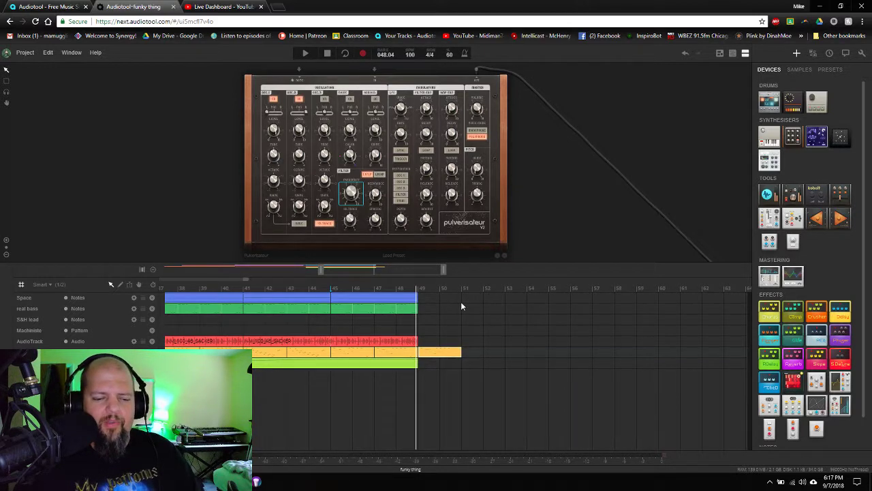
Examine the notes of the copied Pulverisateur region at bar 49, and delete that copy
{"action": "scroll", "coordinate": [382, 270], "scroll_direction": "up", "scroll_amount": 4}
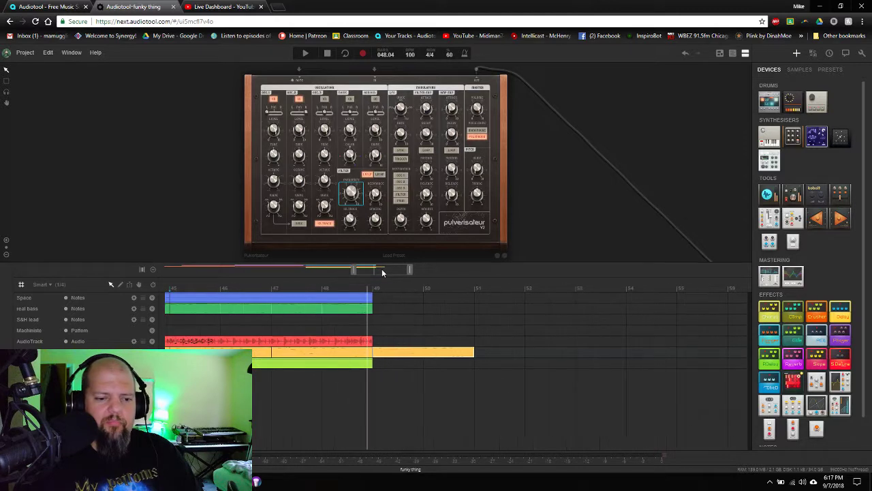
{"action": "scroll", "coordinate": [381, 270], "scroll_direction": "up", "scroll_amount": 3}
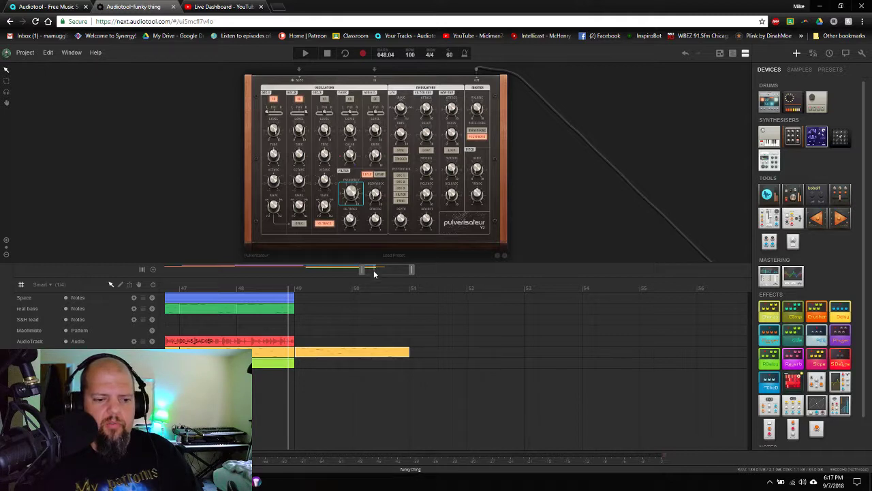
{"action": "scroll", "coordinate": [374, 270], "scroll_direction": "up", "scroll_amount": 1}
{"action": "scroll", "coordinate": [373, 270], "scroll_direction": "down", "scroll_amount": 2}
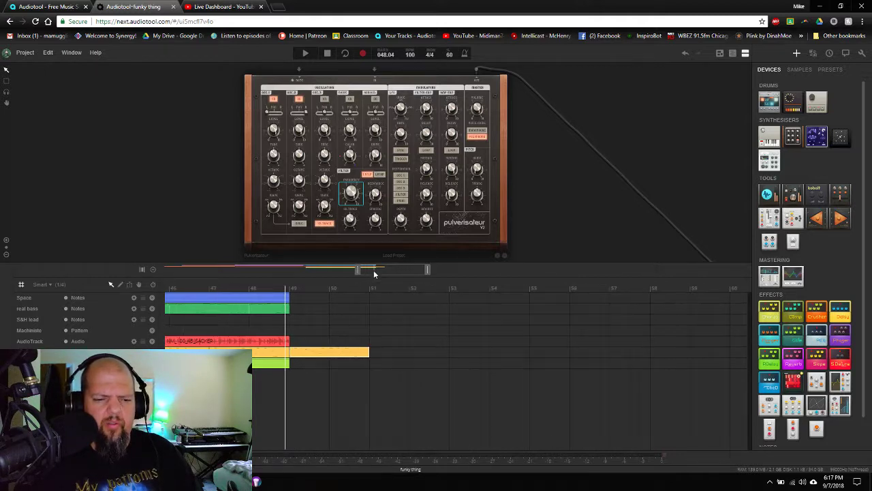
{"action": "double_click", "coordinate": [325, 359]}
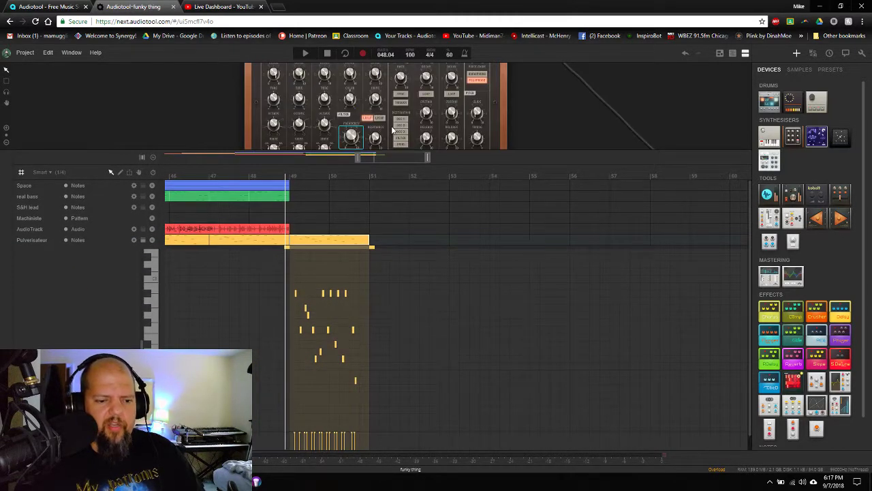
{"action": "scroll", "coordinate": [377, 158], "scroll_direction": "up", "scroll_amount": 3}
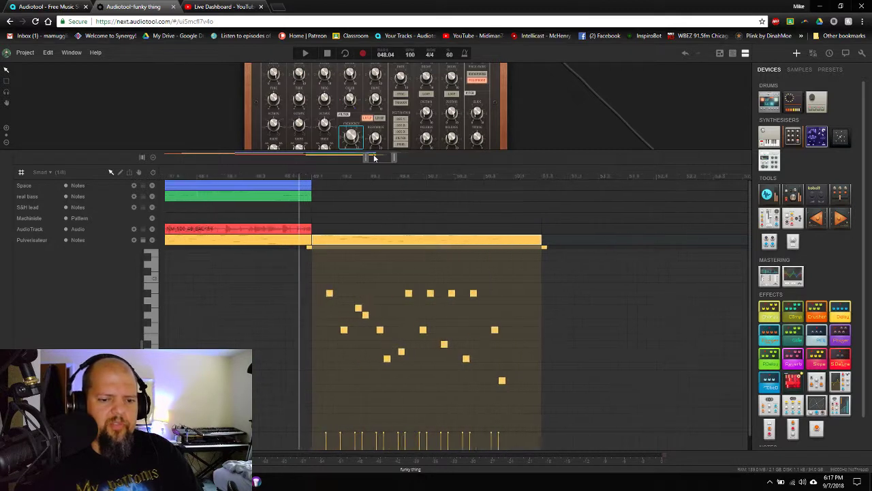
{"action": "scroll", "coordinate": [374, 158], "scroll_direction": "down", "scroll_amount": 2}
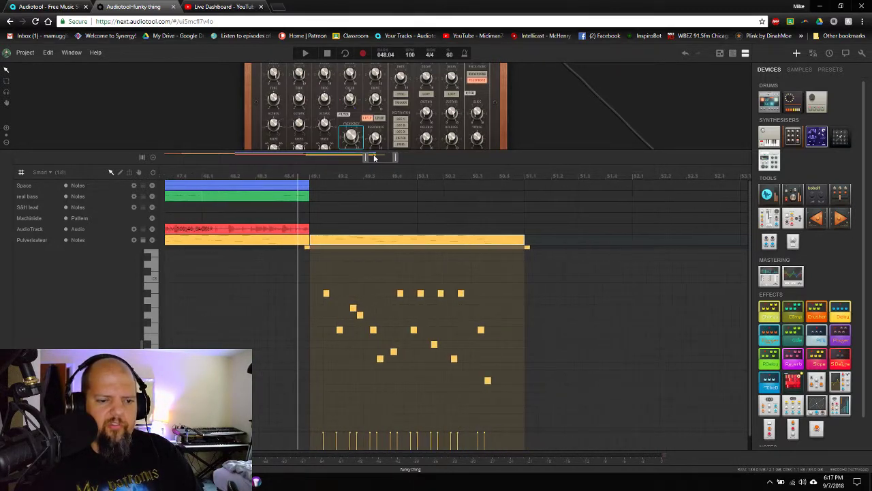
{"action": "scroll", "coordinate": [374, 158], "scroll_direction": "up", "scroll_amount": 1}
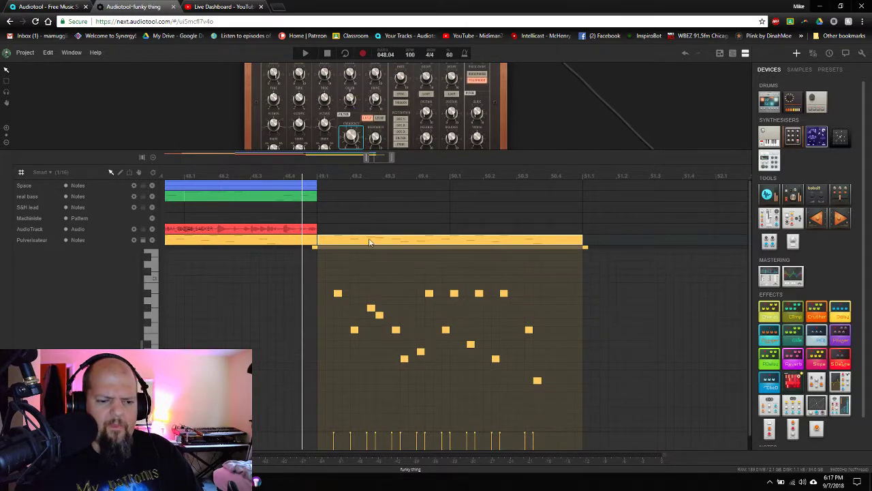
{"action": "key", "text": "Delete"}
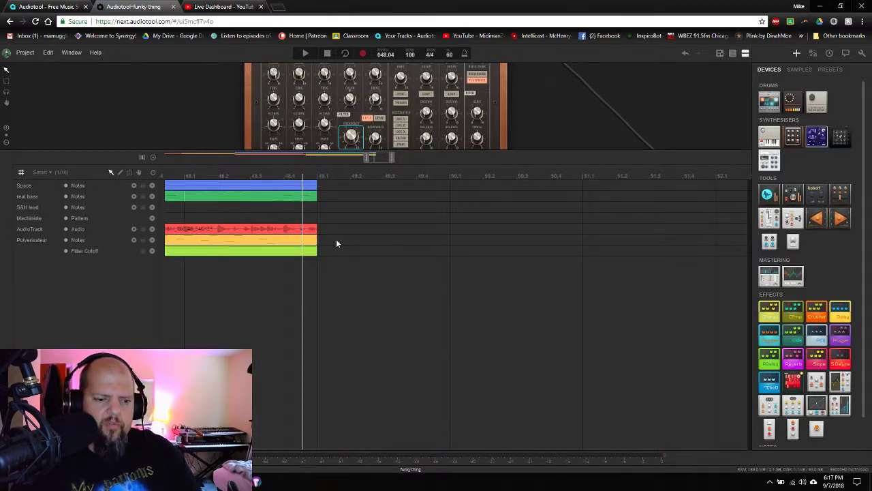
Extend the Pulverisateur region at bar 47 to a duration of 3.0.0, ending at bar 50
{"action": "left_click_drag", "start_coordinate": [316, 239], "coordinate": [449, 240]}
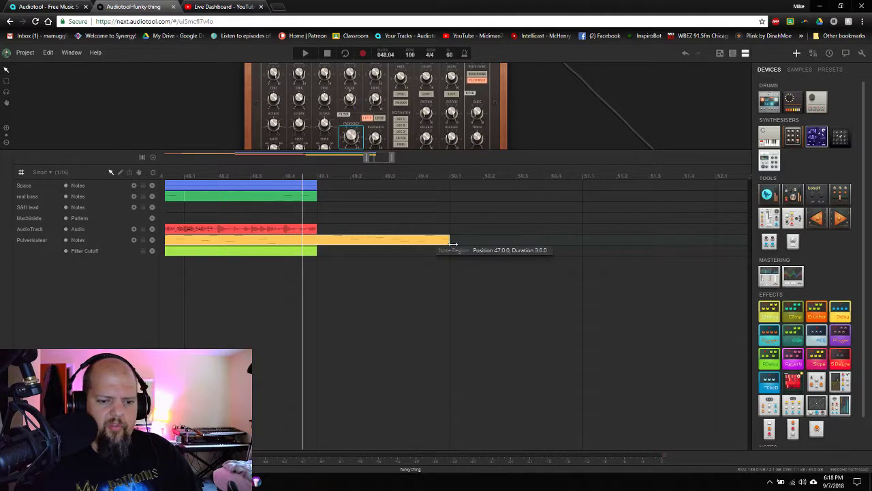
Open the notes of the Pulverisateur region at bar 47 and extend its note loop to end at bar 50
{"action": "double_click", "coordinate": [382, 243]}
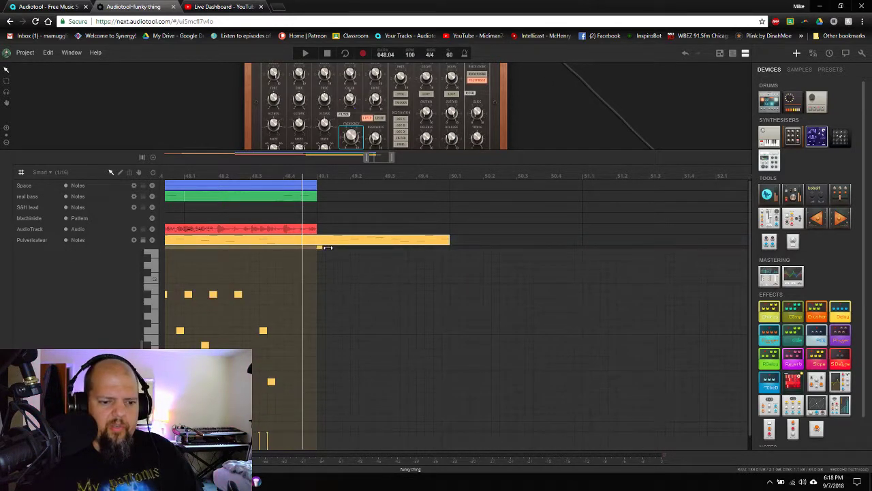
{"action": "mouse_move", "coordinate": [327, 247]}
{"action": "left_mouse_down"}
{"action": "mouse_move", "coordinate": [466, 249]}
{"action": "mouse_move", "coordinate": [450, 245]}
{"action": "left_mouse_up"}
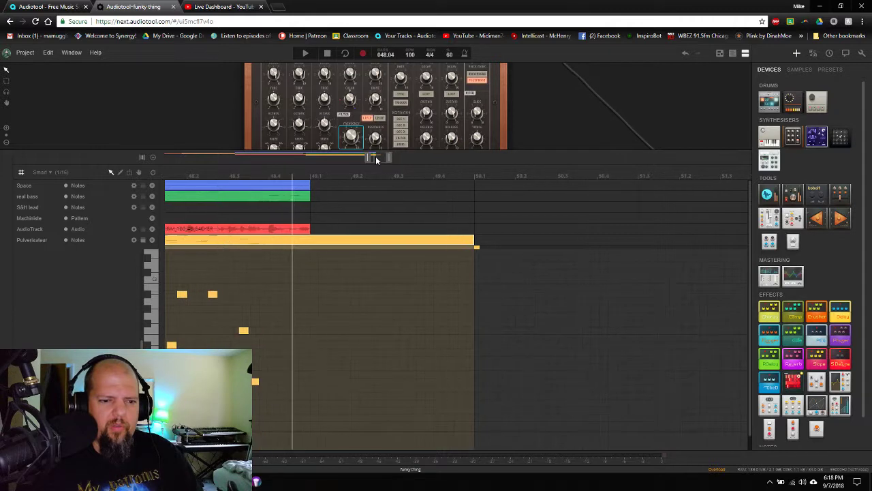
{"action": "mouse_move", "coordinate": [376, 159]}
{"action": "left_mouse_down"}
{"action": "mouse_move", "coordinate": [362, 159]}
{"action": "mouse_move", "coordinate": [371, 159]}
{"action": "left_mouse_up"}
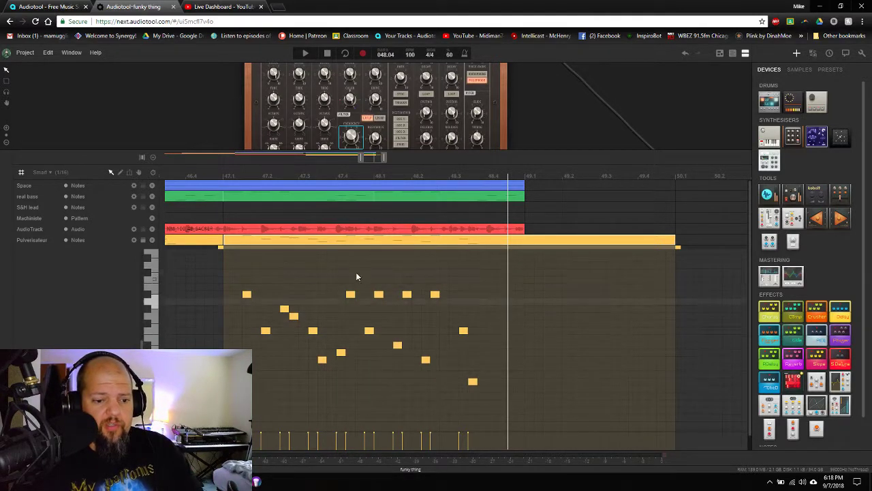
Play the extended Pulverisateur region from bar 47 until past the start of bar 49
{"action": "left_click", "coordinate": [225, 174]}
{"action": "key", "text": "space"}
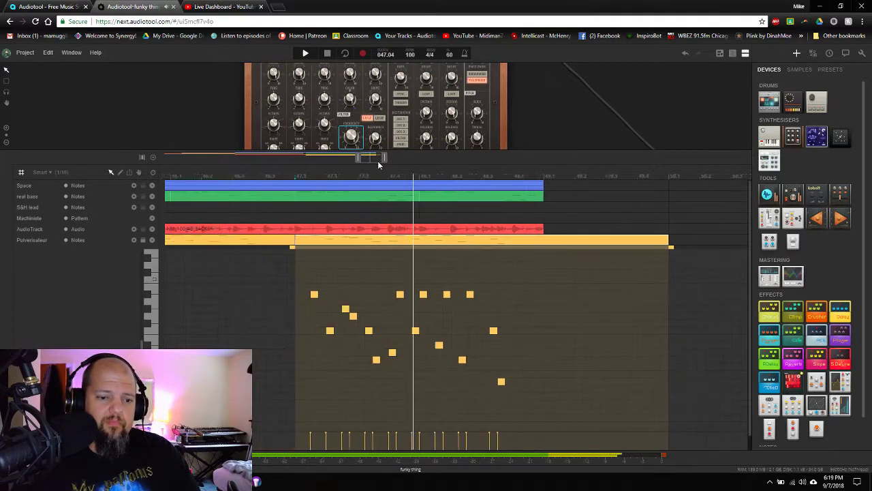
{"action": "left_click_drag", "start_coordinate": [378, 161], "coordinate": [382, 161]}
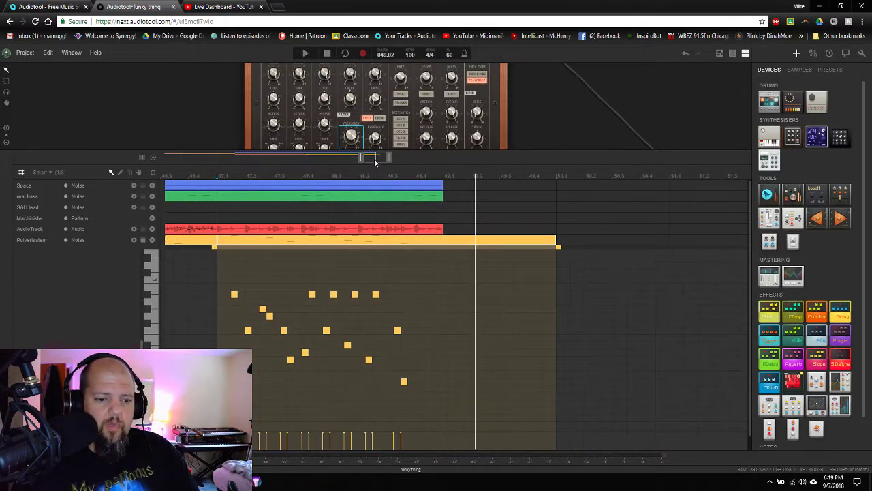
Show the timeline alone at full height and make the Pulverisateur note editor taller
{"action": "key", "text": "ctrl+plus"}
{"action": "key", "text": "ctrl+plus"}
{"action": "key", "text": "ctrl+plus"}
{"action": "key", "text": "ctrl+plus"}
{"action": "key", "text": "ctrl+plus"}
{"action": "key", "text": "ctrl+minus"}
{"action": "key", "text": "ctrl+minus"}
{"action": "key", "text": "ctrl+minus"}
{"action": "key", "text": "ctrl+minus"}
{"action": "key", "text": "ctrl+minus"}
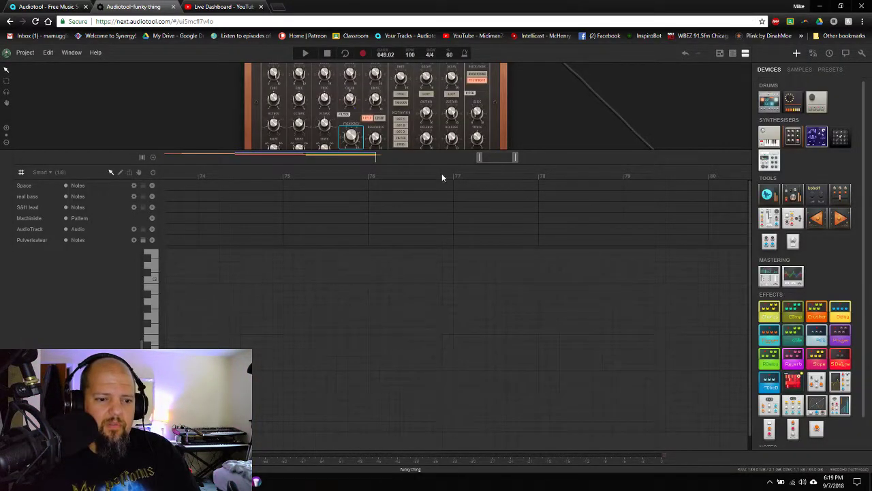
{"action": "left_click_drag", "start_coordinate": [496, 157], "coordinate": [374, 158]}
{"action": "scroll", "coordinate": [374, 157], "scroll_direction": "up", "scroll_amount": 5}
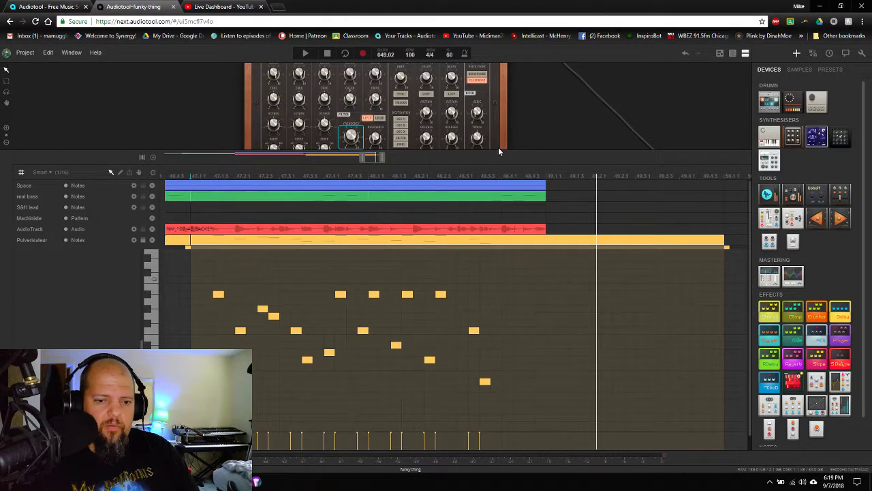
{"action": "left_click", "coordinate": [733, 54]}
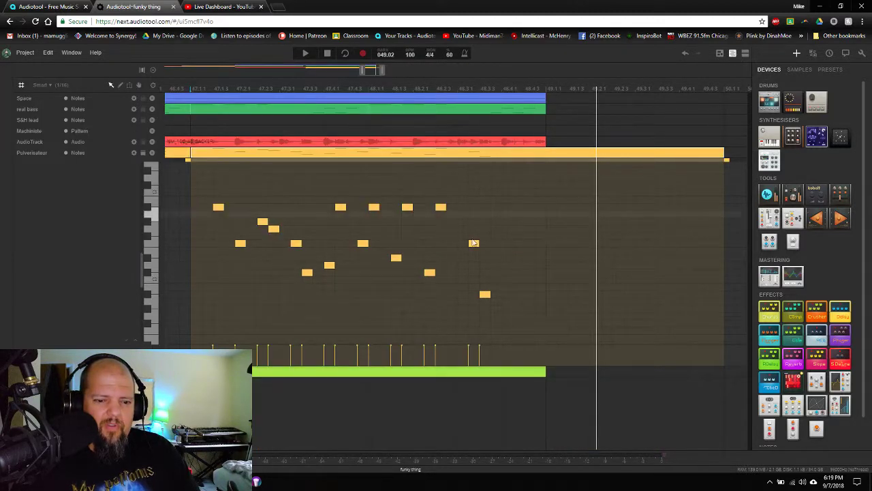
{"action": "left_click_drag", "start_coordinate": [562, 368], "coordinate": [564, 406]}
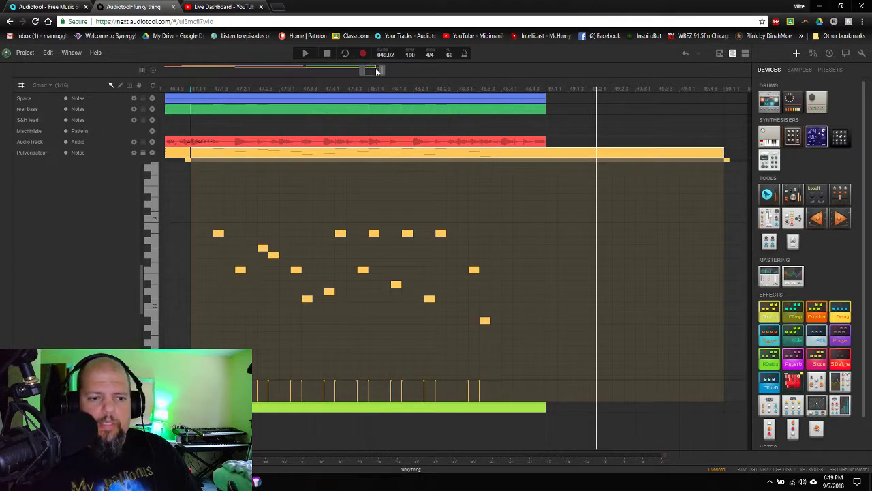
{"action": "left_click_drag", "start_coordinate": [379, 70], "coordinate": [376, 71]}
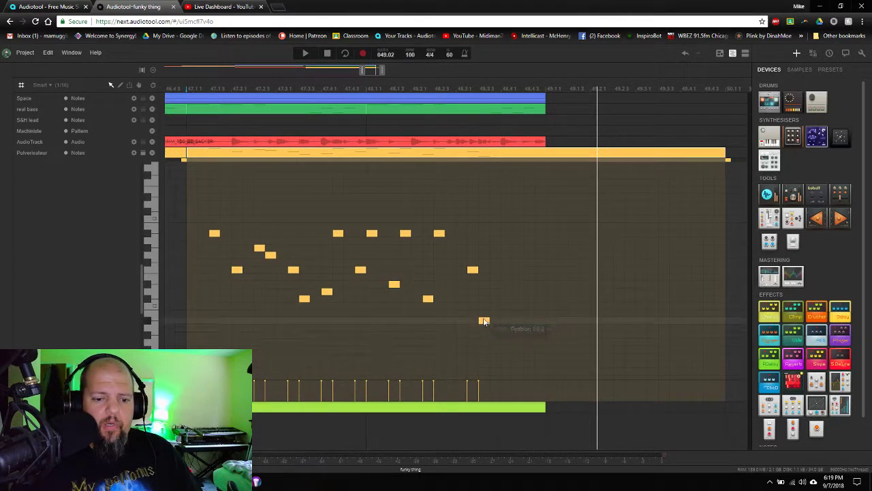
Raise the last four notes of bar 48 to F2, D3, A#2 and F3
{"action": "left_click_drag", "start_coordinate": [484, 325], "coordinate": [486, 235]}
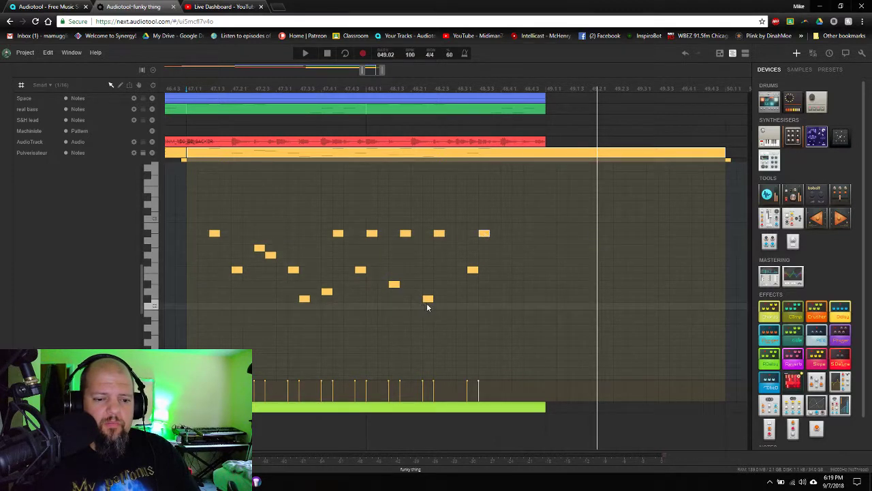
{"action": "left_click", "coordinate": [427, 300]}
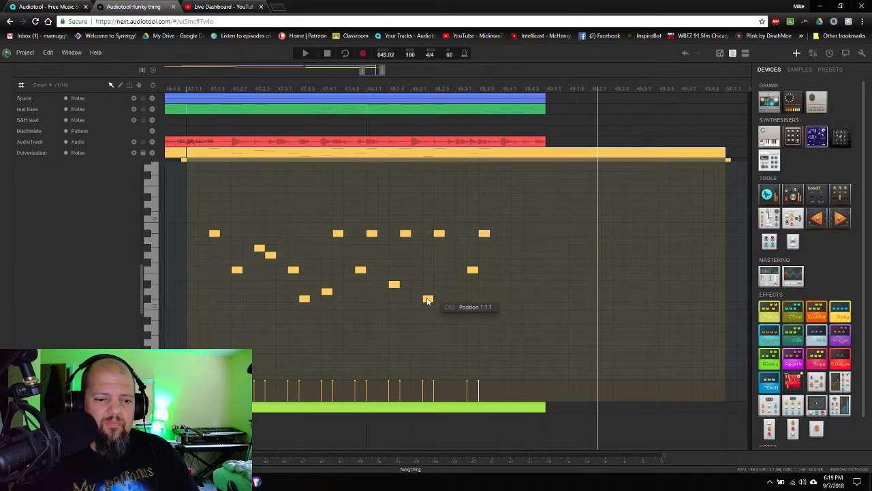
{"action": "left_click_drag", "start_coordinate": [428, 301], "coordinate": [429, 271]}
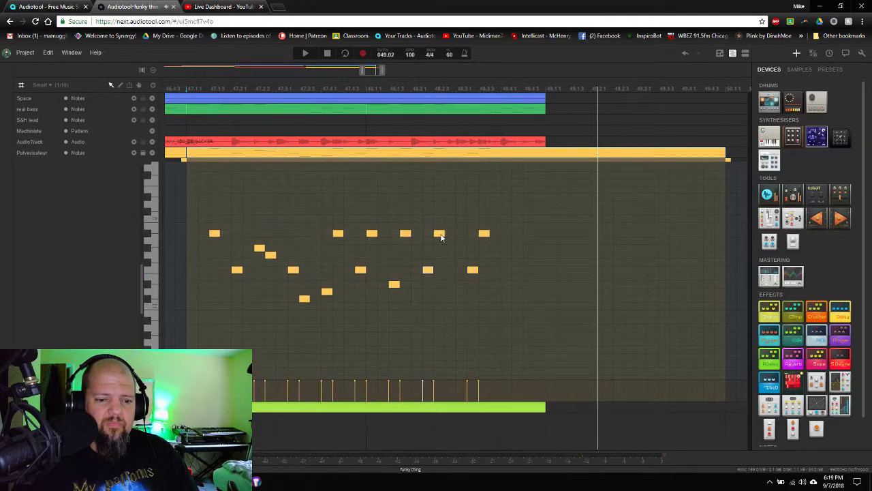
{"action": "left_click_drag", "start_coordinate": [439, 232], "coordinate": [439, 204]}
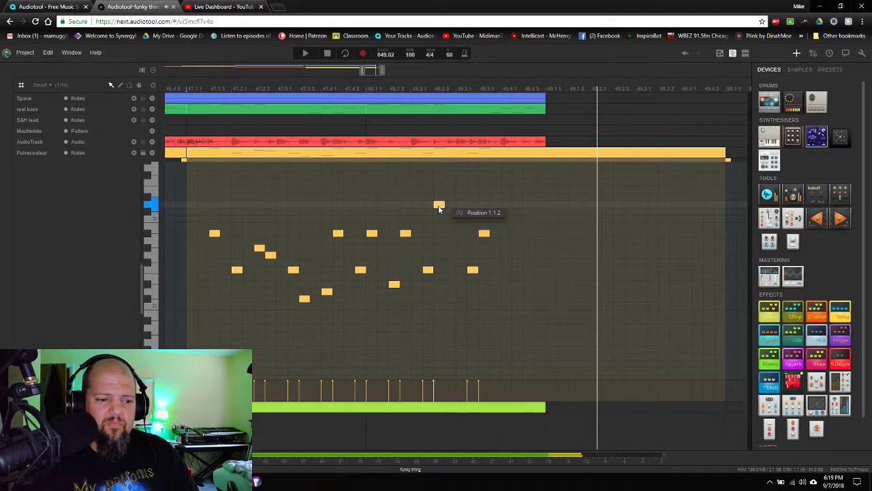
{"action": "left_click_drag", "start_coordinate": [473, 270], "coordinate": [487, 183]}
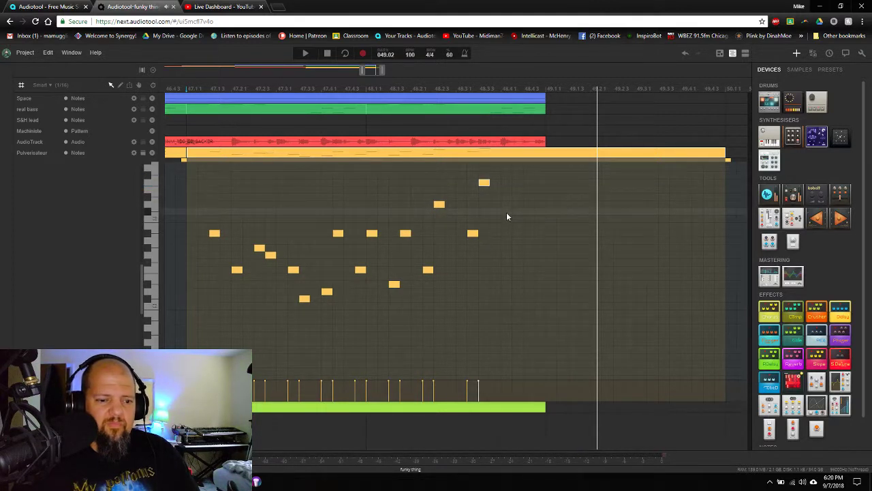
Add sixteenth notes D3, A#3 and F3 at the first, second and fourth sixteenths of bar 48's last beat
{"action": "left_click", "coordinate": [506, 206]}
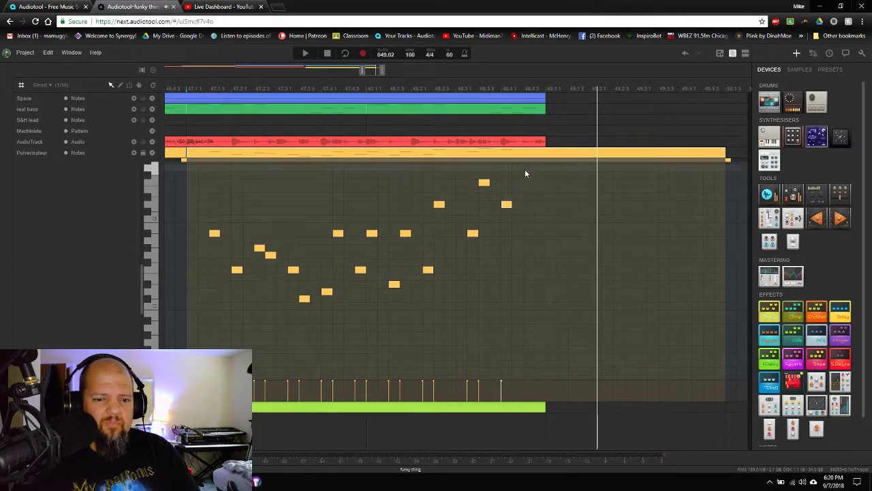
{"action": "scroll", "coordinate": [524, 204], "scroll_direction": "up", "scroll_amount": 2}
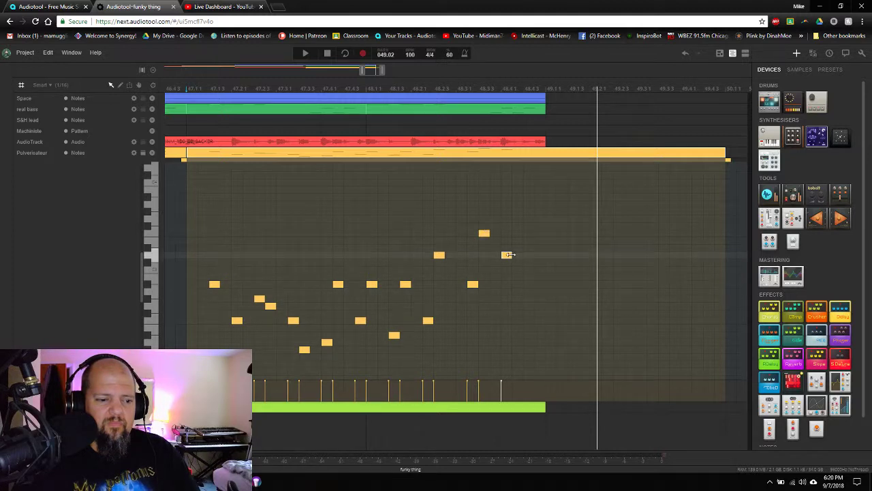
{"action": "left_click", "coordinate": [518, 200]}
{"action": "scroll", "coordinate": [558, 218], "scroll_direction": "up", "scroll_amount": 1}
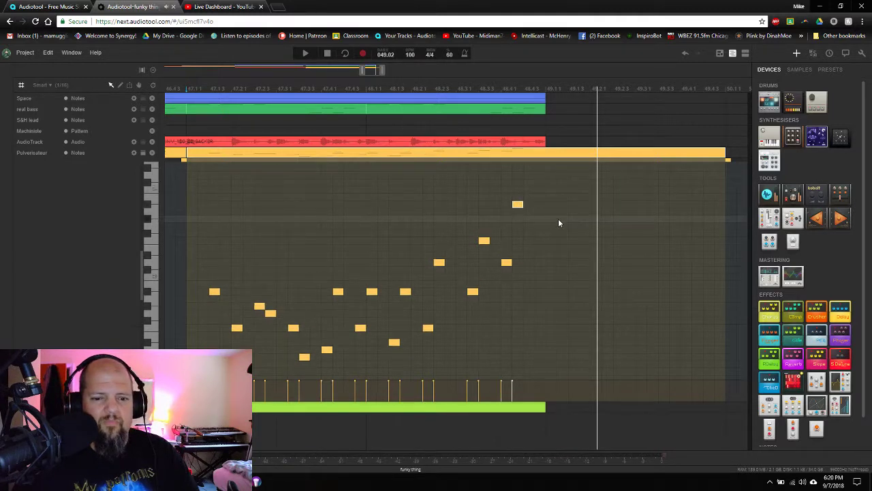
{"action": "scroll", "coordinate": [558, 223], "scroll_direction": "up", "scroll_amount": 2}
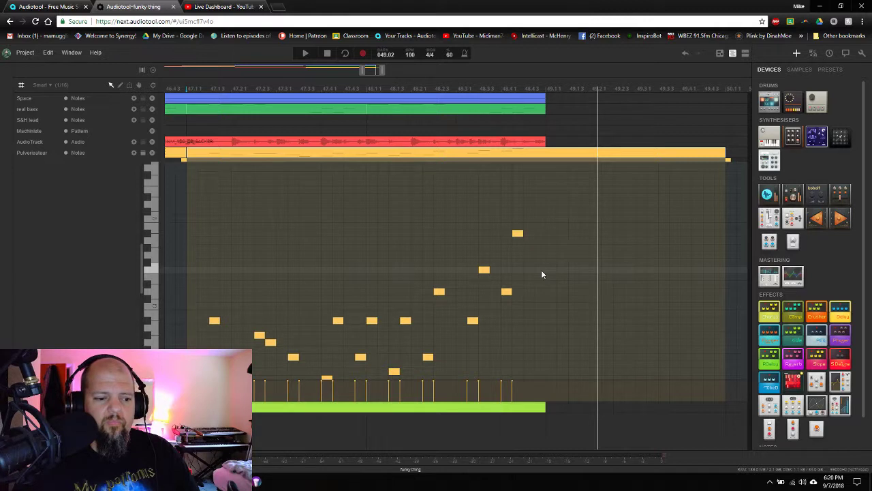
{"action": "left_click", "coordinate": [541, 270]}
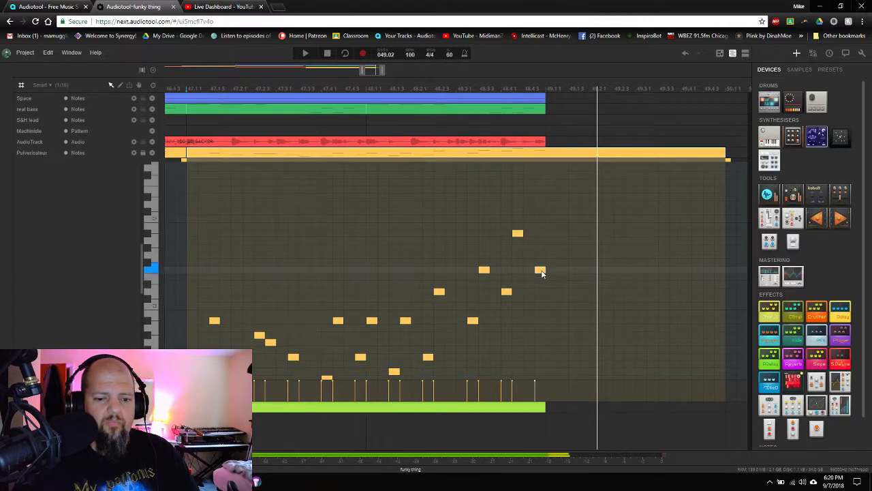
Continue the melody in bar 49 with short notes D4, A#3, G#3 and A#3 across the first two beats
{"action": "left_click", "coordinate": [550, 206]}
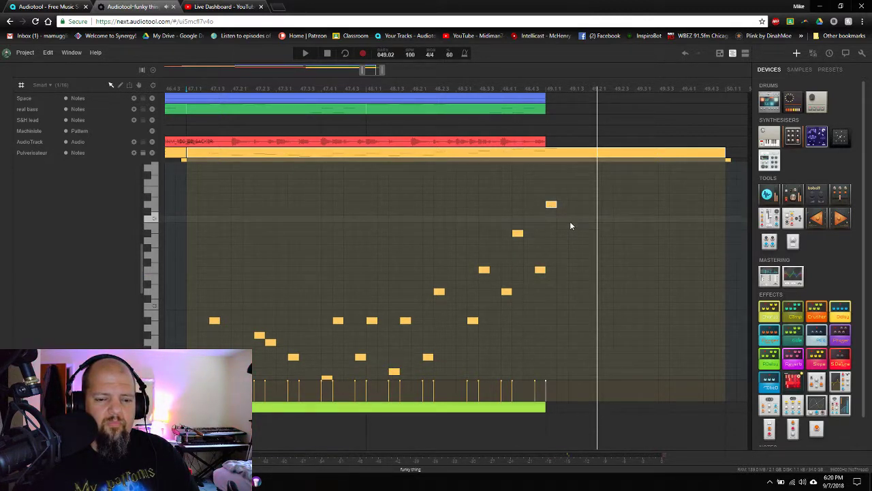
{"action": "scroll", "coordinate": [603, 245], "scroll_direction": "up", "scroll_amount": 2}
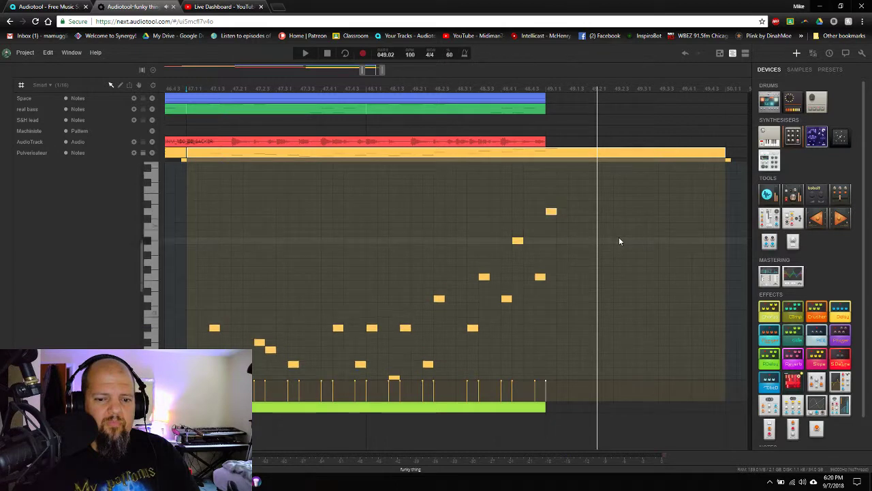
{"action": "left_click", "coordinate": [578, 250]}
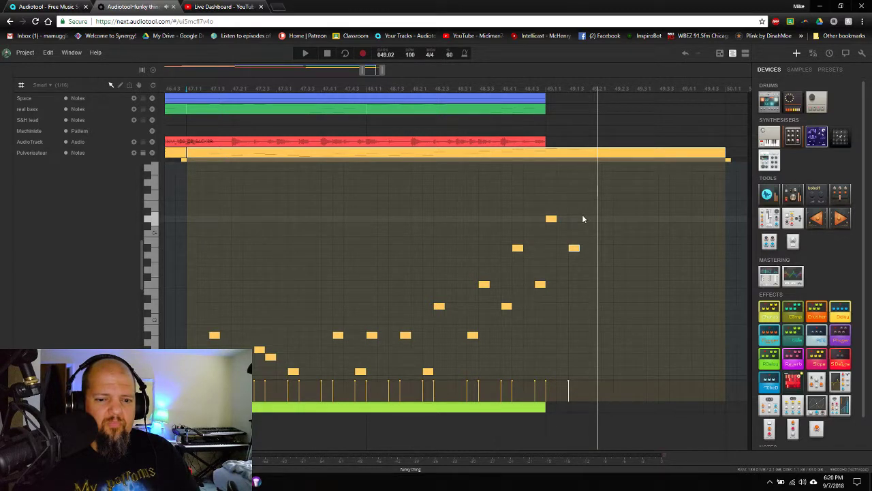
{"action": "left_click", "coordinate": [584, 262]}
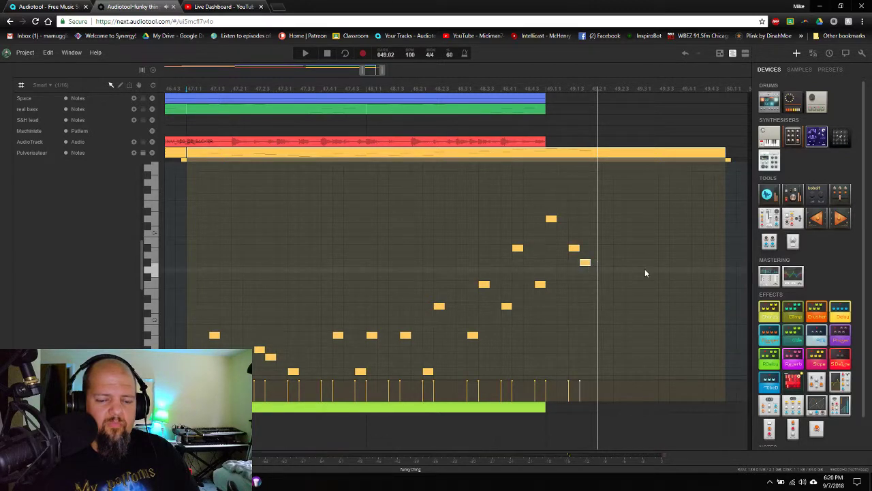
{"action": "left_click", "coordinate": [609, 248]}
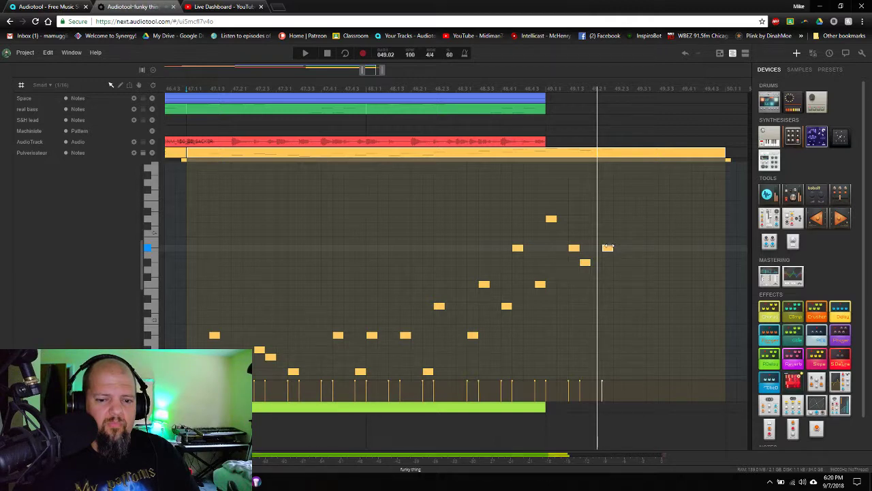
Add a short F4 note in beat 2 of bar 49, followed by an A#4 note held until bar 50
{"action": "left_click", "coordinate": [621, 199]}
{"action": "scroll", "coordinate": [633, 224], "scroll_direction": "up", "scroll_amount": 3}
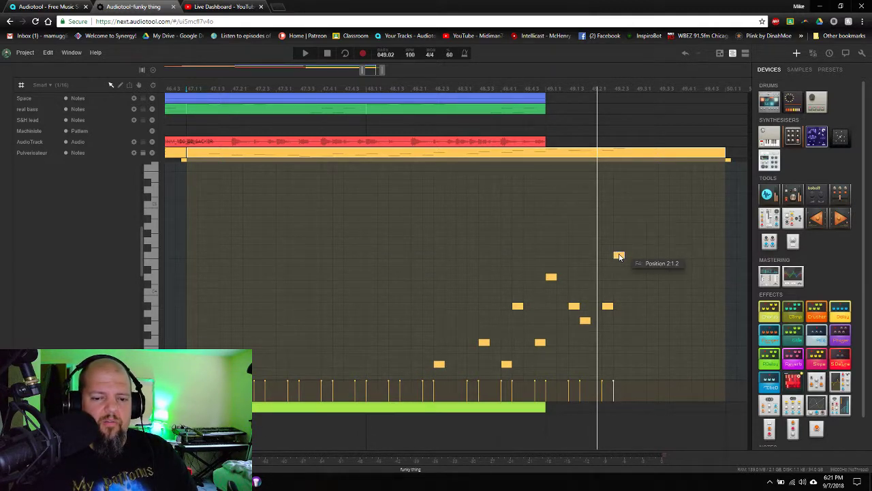
{"action": "left_click", "coordinate": [629, 219]}
{"action": "left_click_drag", "start_coordinate": [640, 219], "coordinate": [725, 214]}
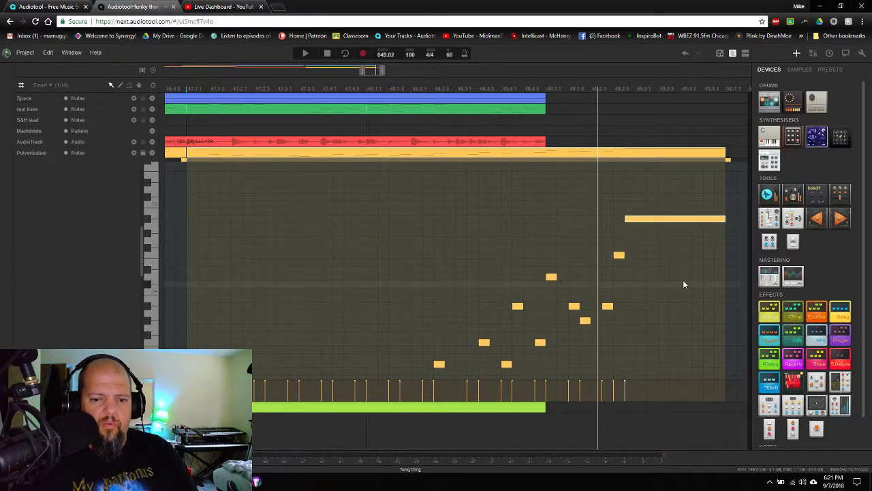
Play the new rising phrase from the third beat of bar 48 through bar 49
{"action": "left_click", "coordinate": [535, 93]}
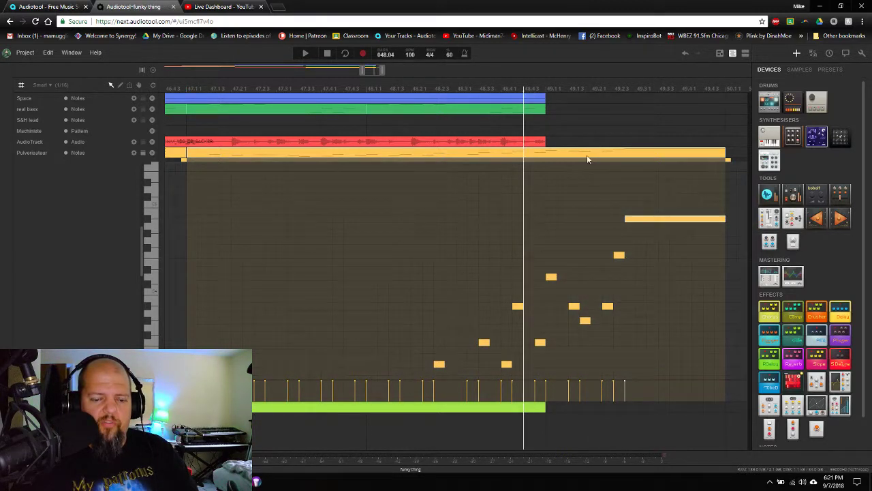
{"action": "left_click", "coordinate": [485, 86]}
{"action": "key", "text": "space"}
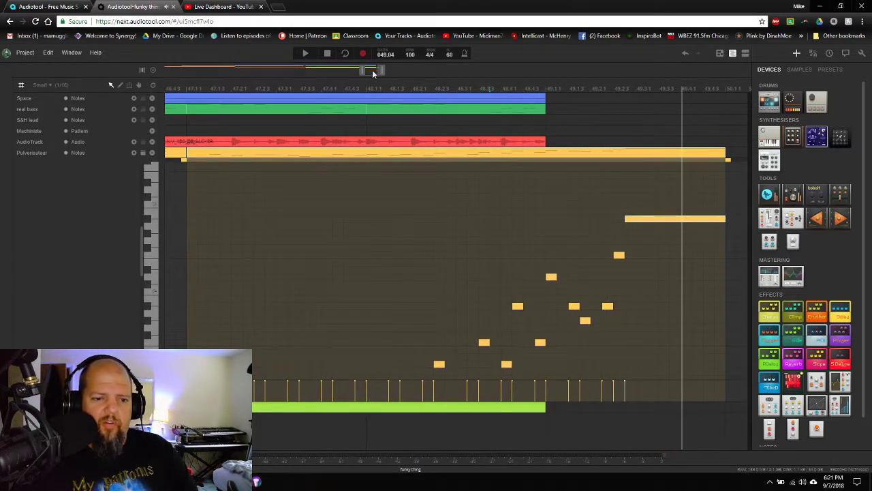
Extend the Pulverisateur region to end at bar 51, and lengthen the held A#4 note to the same point
{"action": "scroll", "coordinate": [372, 70], "scroll_direction": "down", "scroll_amount": 5}
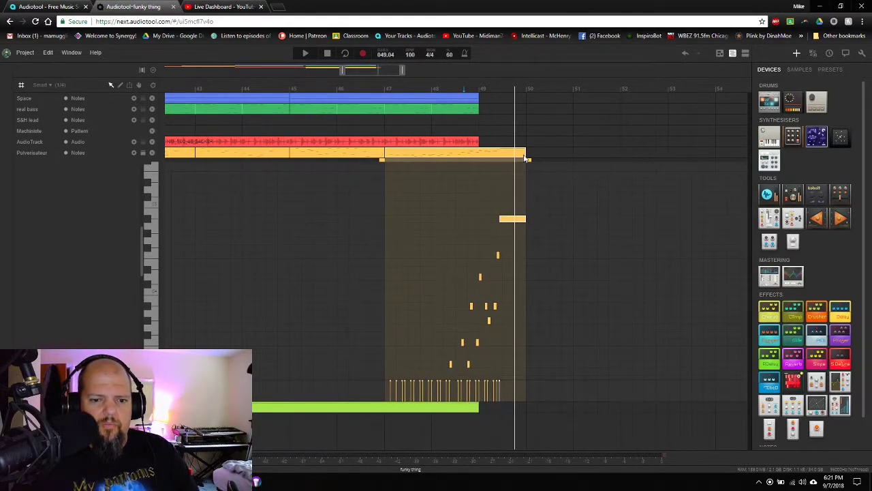
{"action": "left_click_drag", "start_coordinate": [525, 152], "coordinate": [577, 160]}
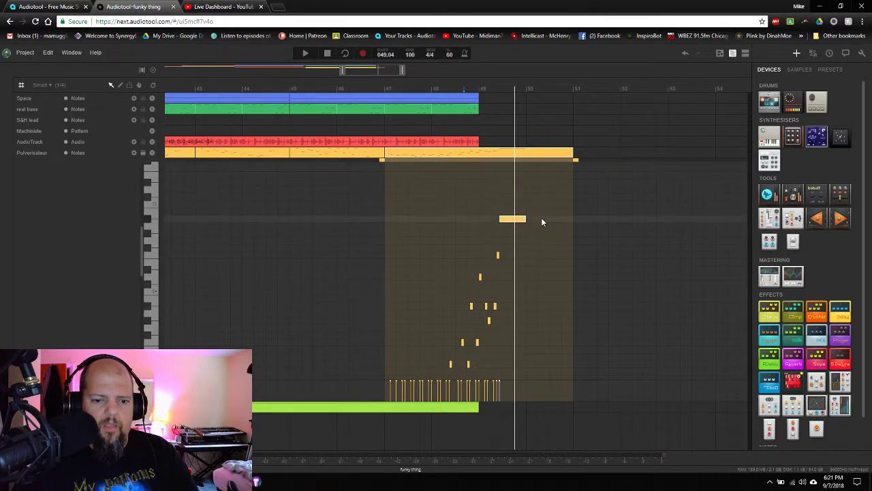
{"action": "left_click_drag", "start_coordinate": [523, 218], "coordinate": [572, 216]}
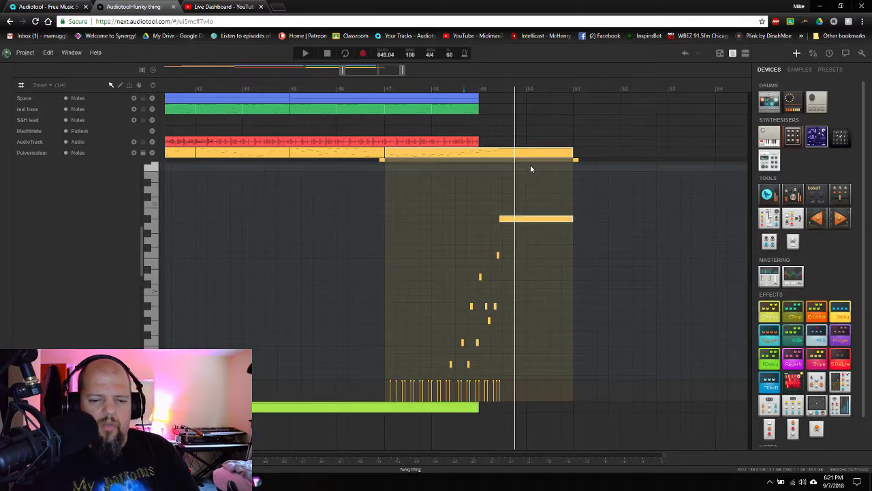
Play the whole ending phrase from bar 47 to bar 51, and close the region's note editor
{"action": "left_click", "coordinate": [386, 87]}
{"action": "key", "text": "space"}
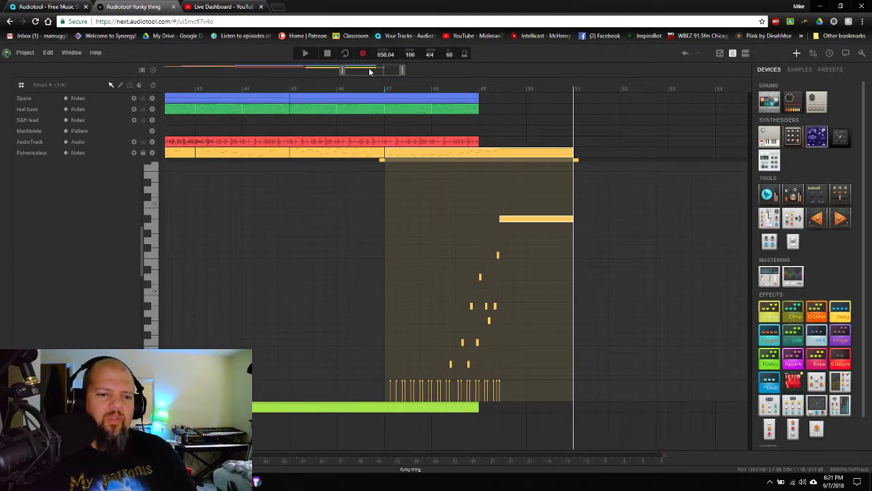
{"action": "scroll", "coordinate": [369, 70], "scroll_direction": "down", "scroll_amount": 2}
{"action": "scroll", "coordinate": [368, 71], "scroll_direction": "down", "scroll_amount": 2}
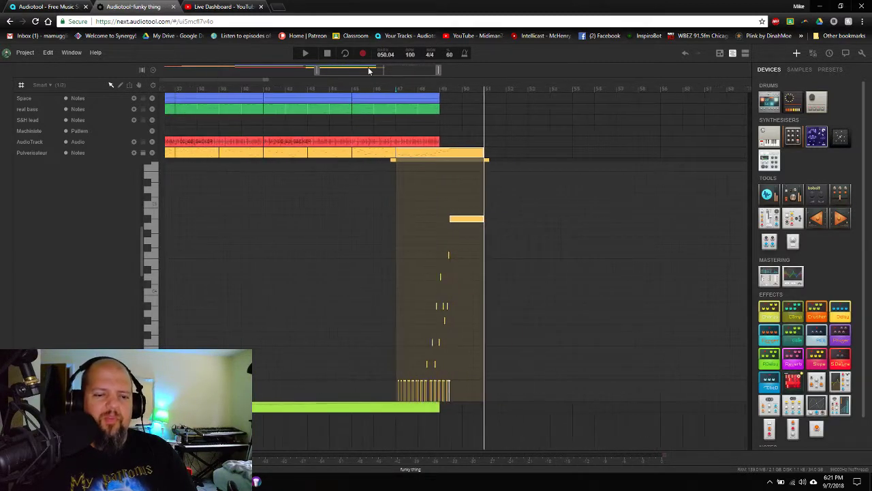
{"action": "double_click", "coordinate": [419, 153]}
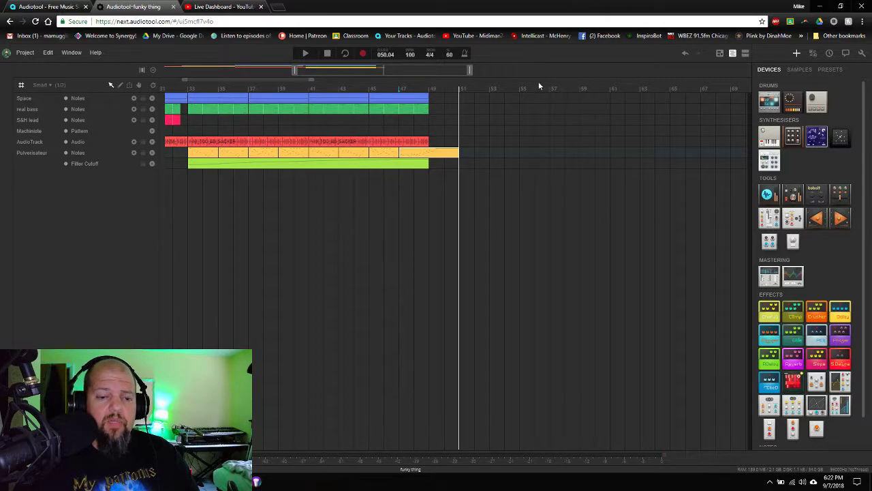
{"action": "left_click", "coordinate": [25, 53]}
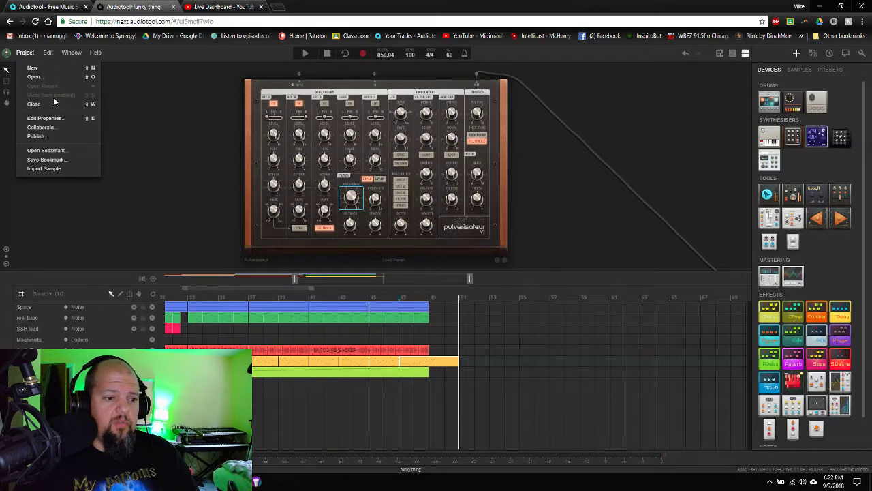
{"action": "left_click", "coordinate": [173, 161]}
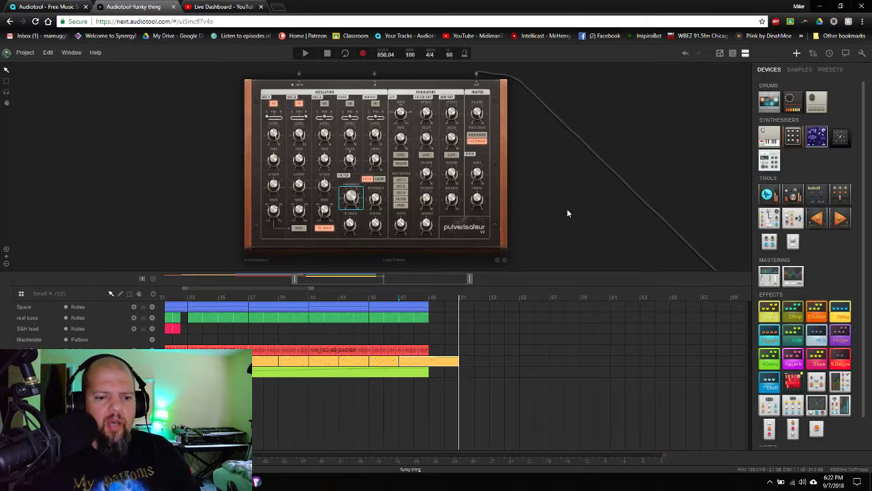
Place the playhead at bar 49 and loop the last Pulverisateur region, from bar 47 to bar 51
{"action": "left_click_drag", "start_coordinate": [567, 208], "coordinate": [512, 215]}
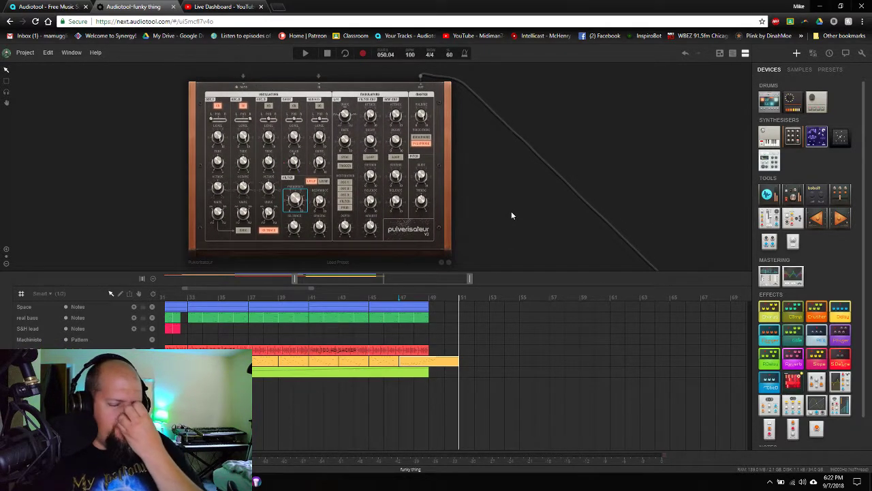
{"action": "scroll", "coordinate": [490, 212], "scroll_direction": "up", "scroll_amount": 2}
{"action": "scroll", "coordinate": [489, 209], "scroll_direction": "up", "scroll_amount": 2}
{"action": "left_click_drag", "start_coordinate": [466, 155], "coordinate": [661, 188]}
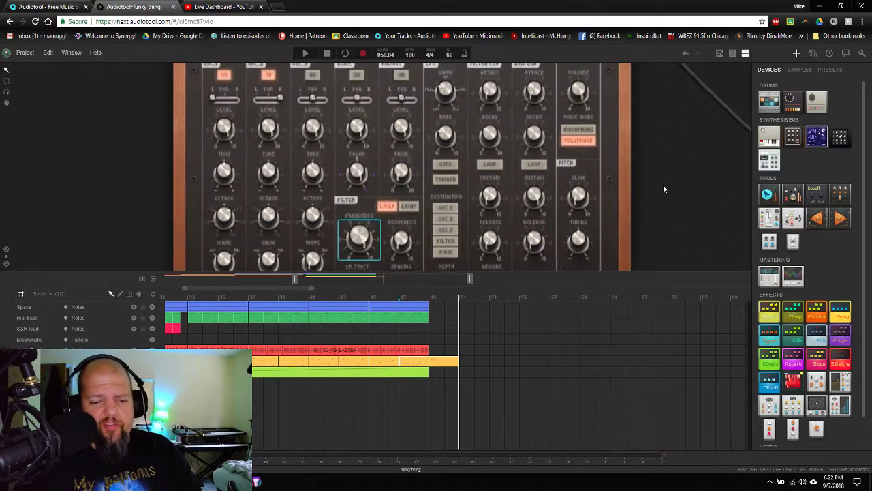
{"action": "left_click_drag", "start_coordinate": [672, 276], "coordinate": [667, 323]}
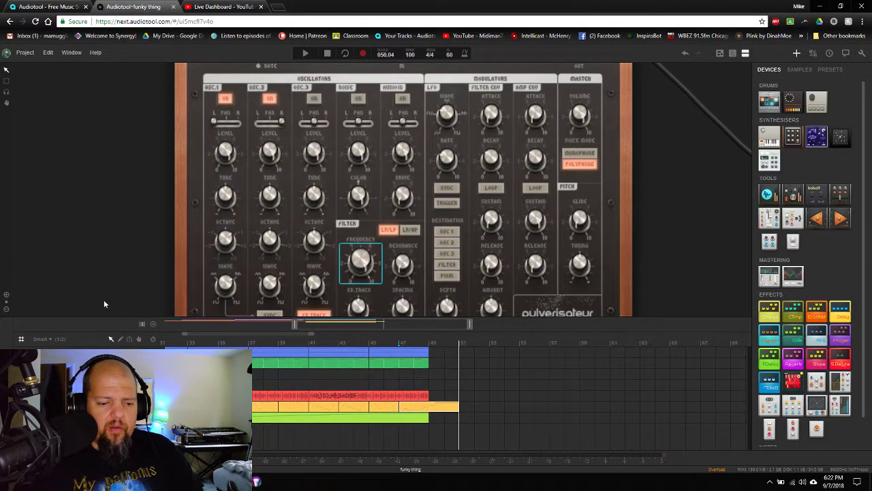
{"action": "left_click", "coordinate": [430, 345]}
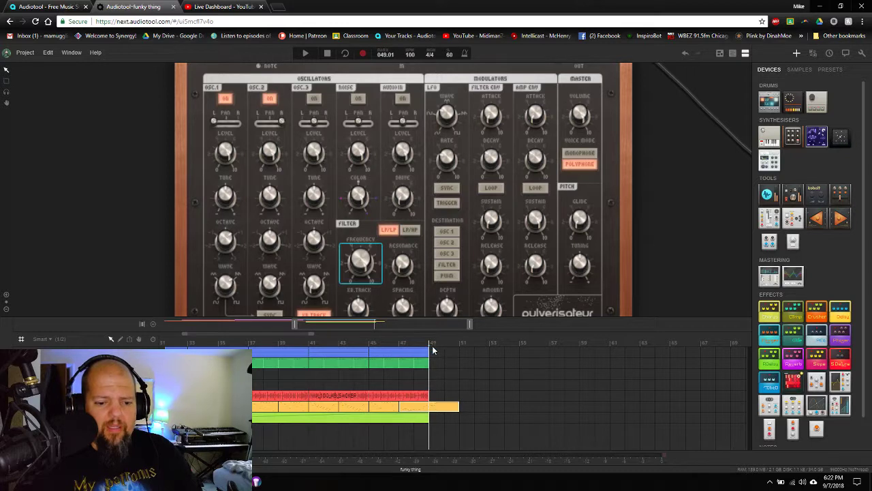
{"action": "right_click", "coordinate": [441, 409]}
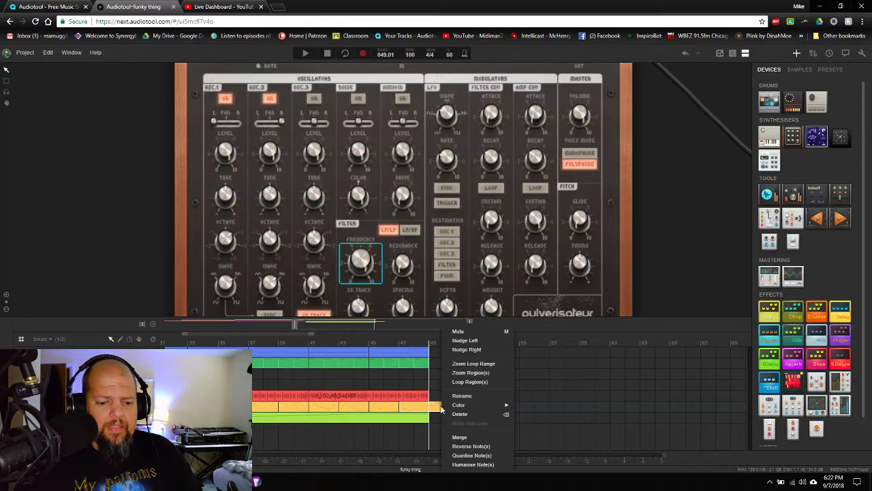
{"action": "left_click", "coordinate": [475, 383]}
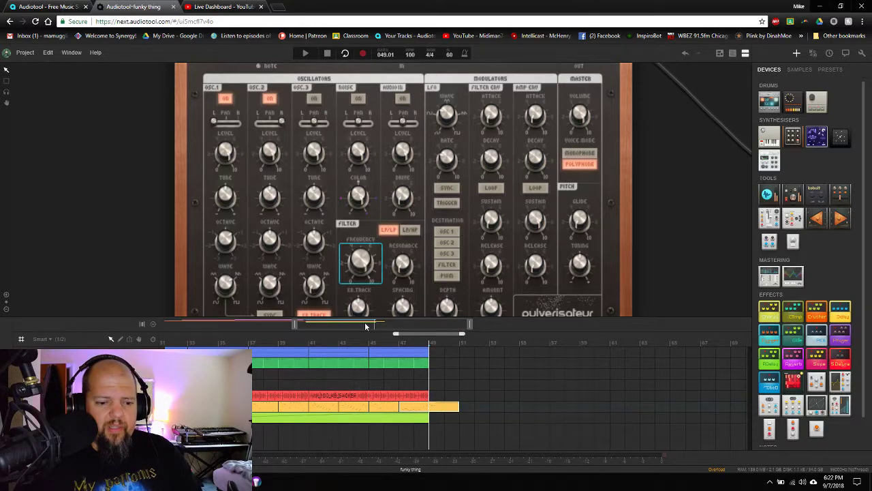
Create an automation track for the Tune parameter of the Pulverisateur's first oscillator
{"action": "scroll", "coordinate": [374, 327], "scroll_direction": "up", "scroll_amount": 3}
{"action": "scroll", "coordinate": [367, 326], "scroll_direction": "up", "scroll_amount": 3}
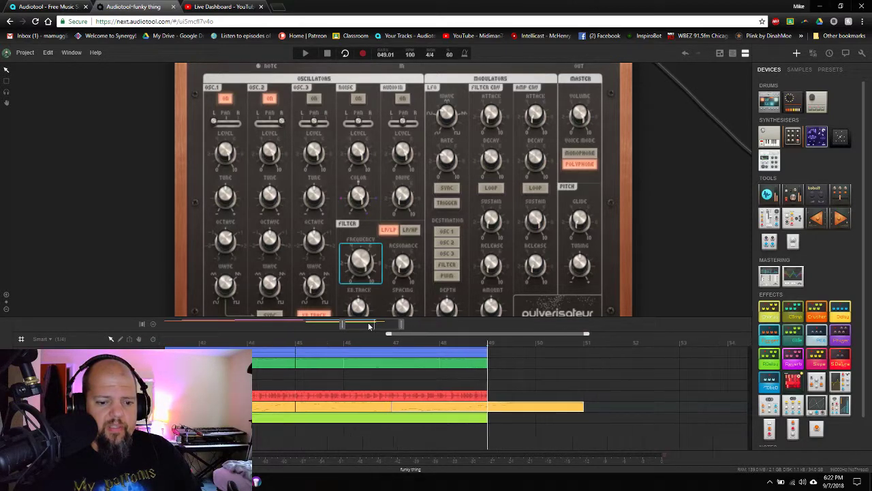
{"action": "left_click_drag", "start_coordinate": [369, 326], "coordinate": [372, 326]}
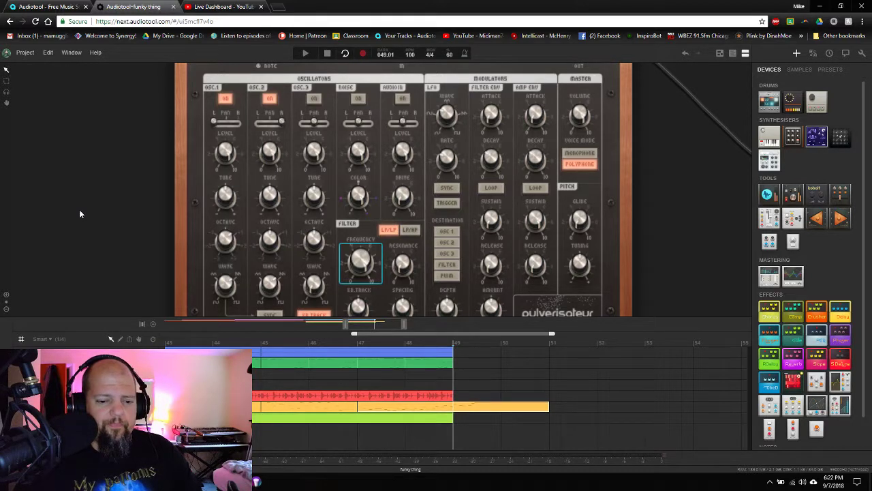
{"action": "scroll", "coordinate": [374, 327], "scroll_direction": "up", "scroll_amount": 1}
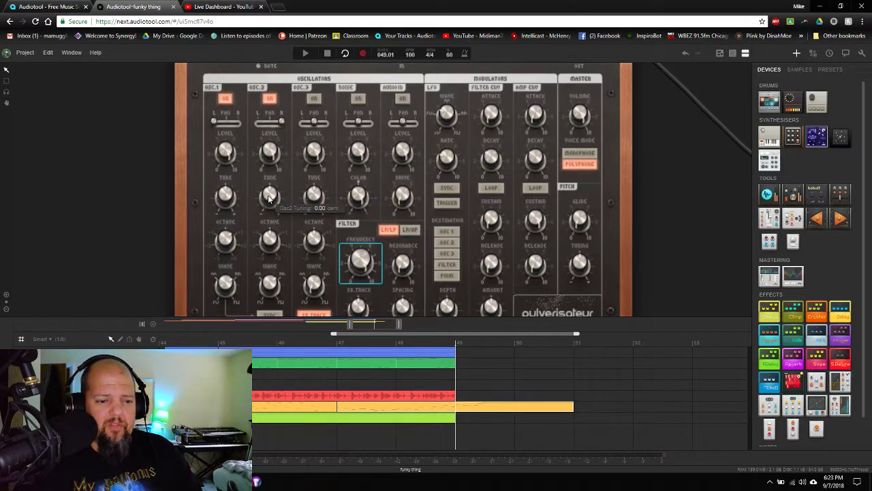
{"action": "right_click", "coordinate": [225, 197]}
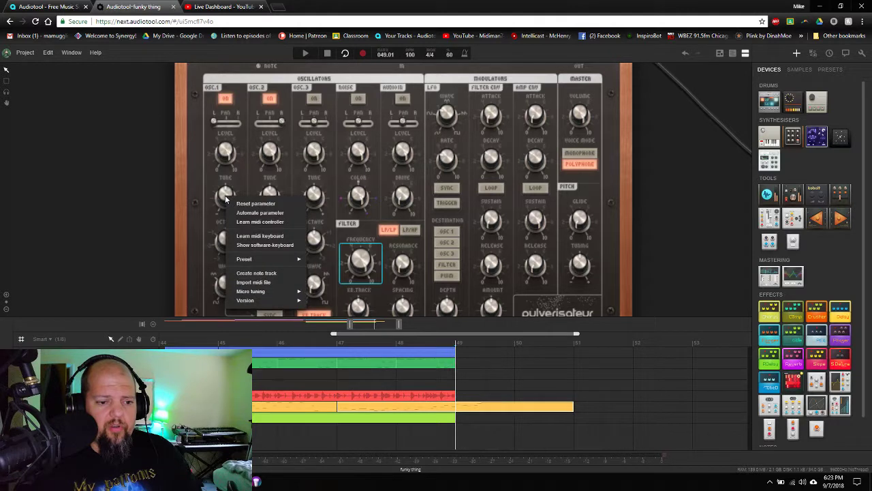
{"action": "left_click", "coordinate": [258, 210]}
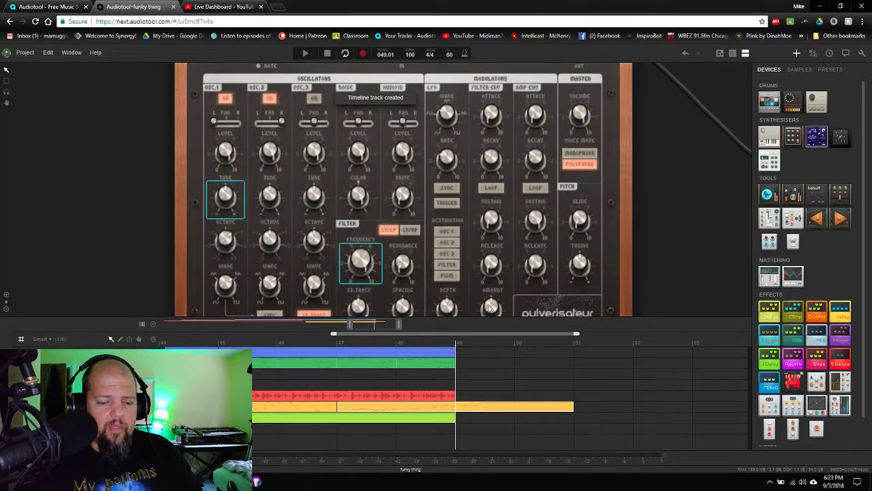
Add an Osc1 Tuning automation region at bar 49 and extend it to bar 51
{"action": "left_click_drag", "start_coordinate": [487, 318], "coordinate": [486, 244]}
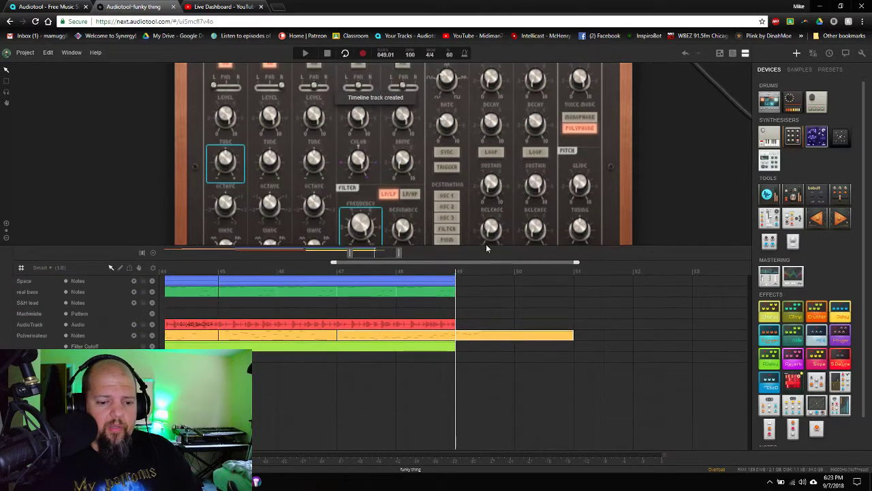
{"action": "double_click", "coordinate": [457, 361]}
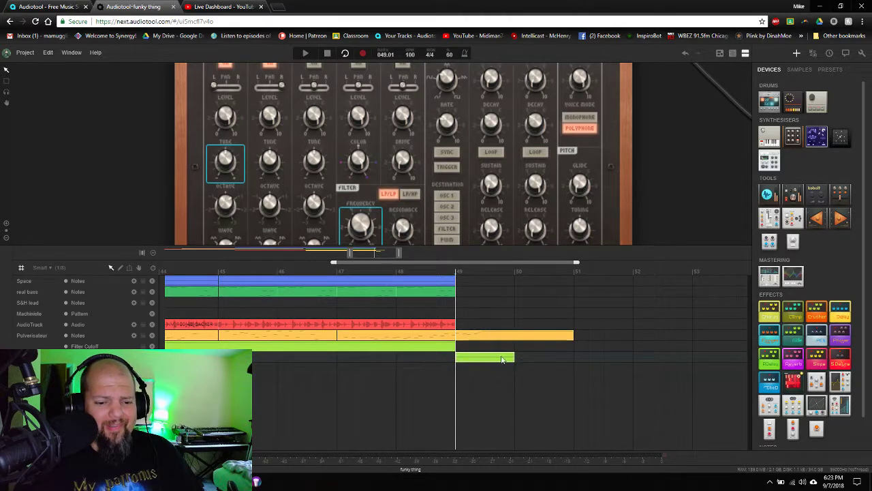
{"action": "left_click", "coordinate": [496, 359]}
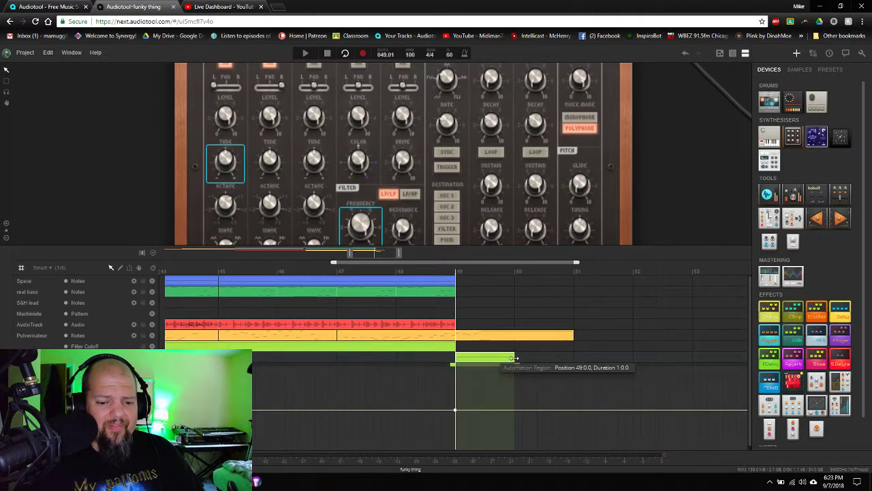
{"action": "left_click_drag", "start_coordinate": [514, 358], "coordinate": [578, 364]}
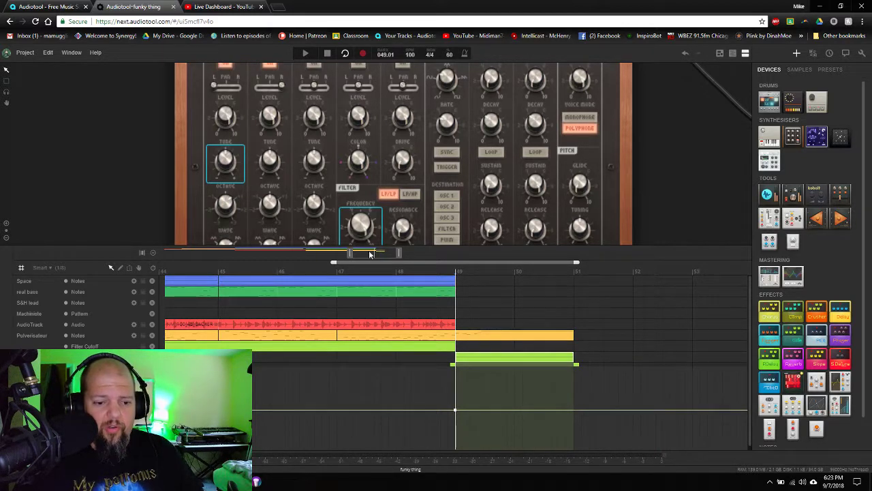
Add a lower Osc1 Tuning point halfway through beat 3 of bar 49, sloping down from the region's start
{"action": "scroll", "coordinate": [376, 257], "scroll_direction": "up", "scroll_amount": 3}
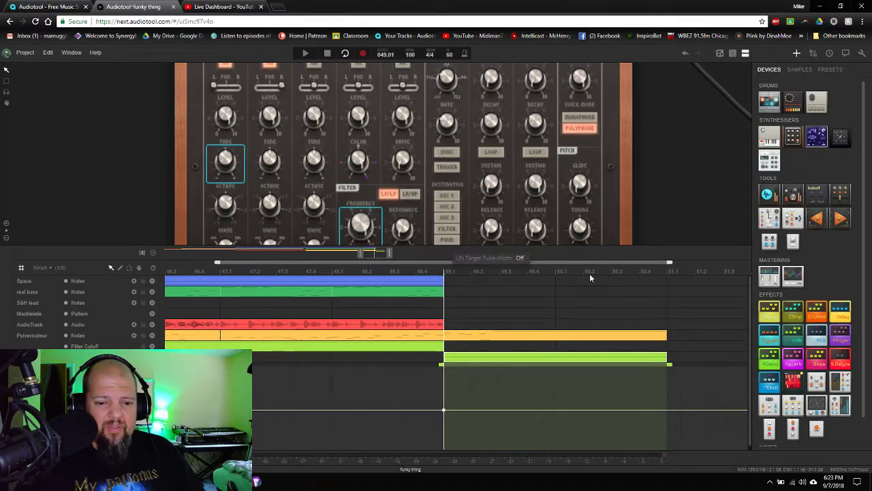
{"action": "left_click_drag", "start_coordinate": [556, 245], "coordinate": [559, 190]}
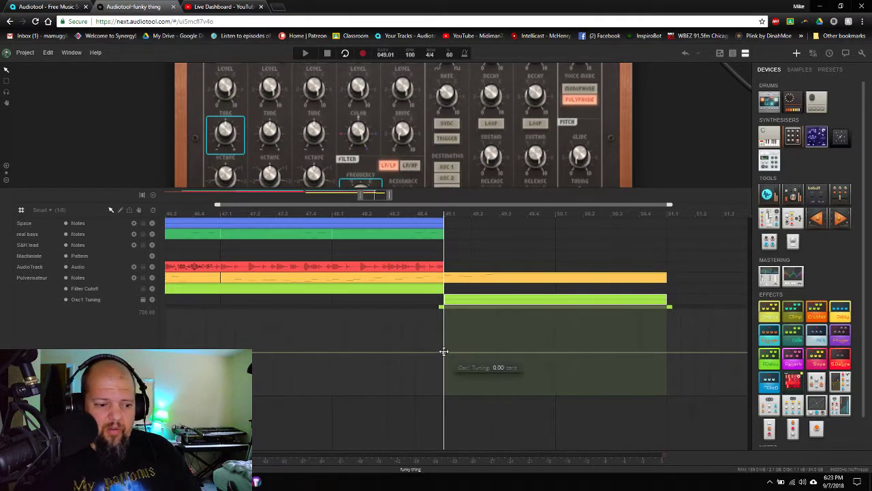
{"action": "mouse_move", "coordinate": [443, 350]}
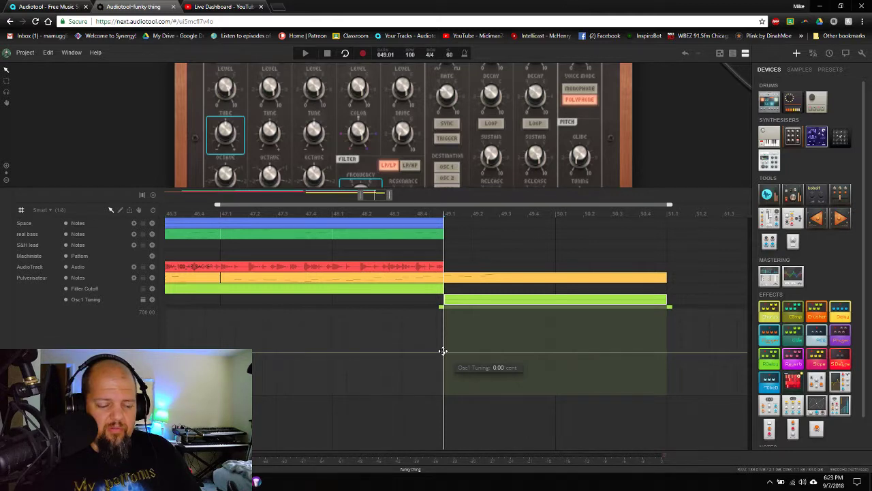
{"action": "left_click_drag", "start_coordinate": [488, 370], "coordinate": [513, 370]}
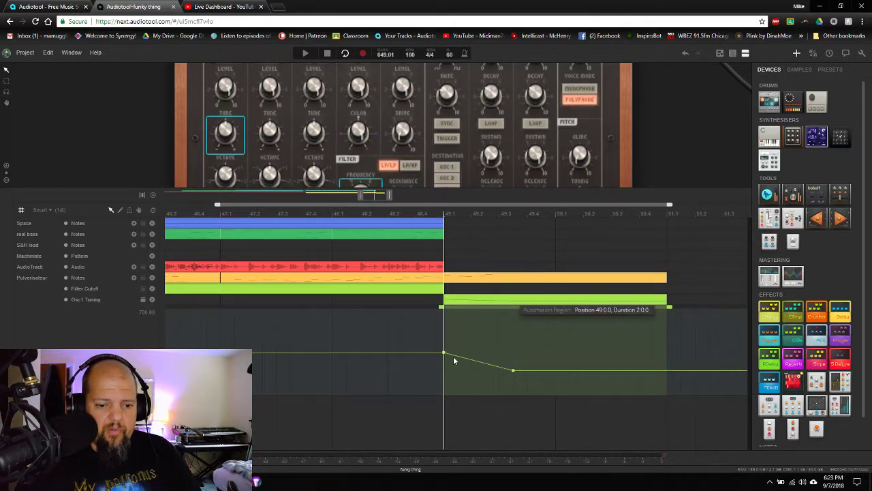
Move the starting Osc1 Tuning point to halfway through beat 3 of bar 49 and set it to 0 cents
{"action": "left_click_drag", "start_coordinate": [444, 352], "coordinate": [511, 353]}
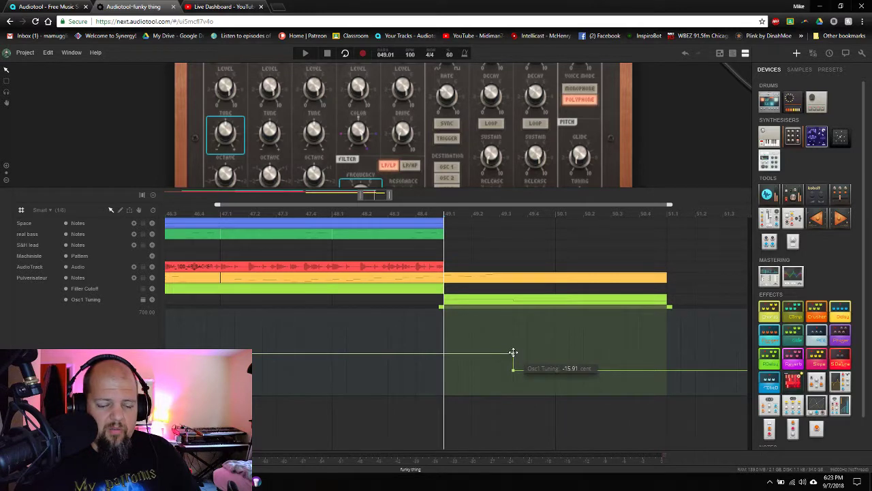
{"action": "double_click", "coordinate": [513, 352]}
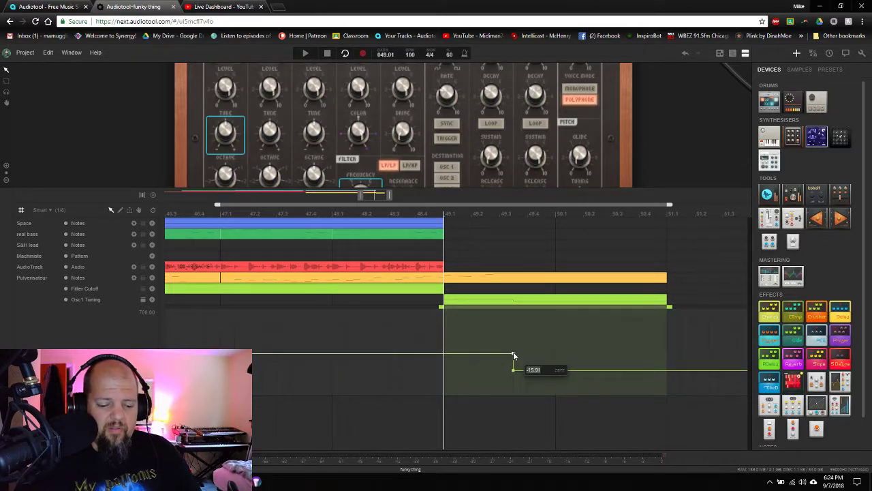
{"action": "left_click", "coordinate": [574, 337]}
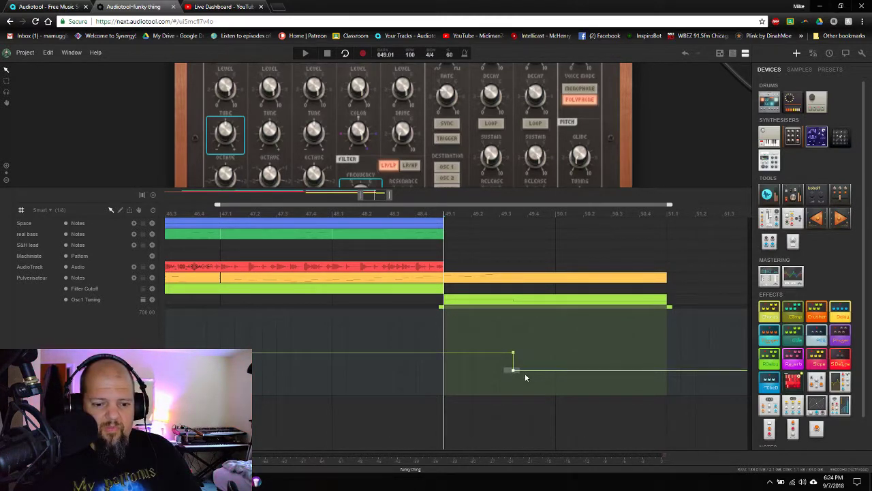
Move the lower tuning point to about halfway through beat 2 of bar 50, forming a downward bend, and play it
{"action": "mouse_move", "coordinate": [513, 369]}
{"action": "left_click_drag", "start_coordinate": [513, 369], "coordinate": [598, 381]}
{"action": "key", "text": "space"}
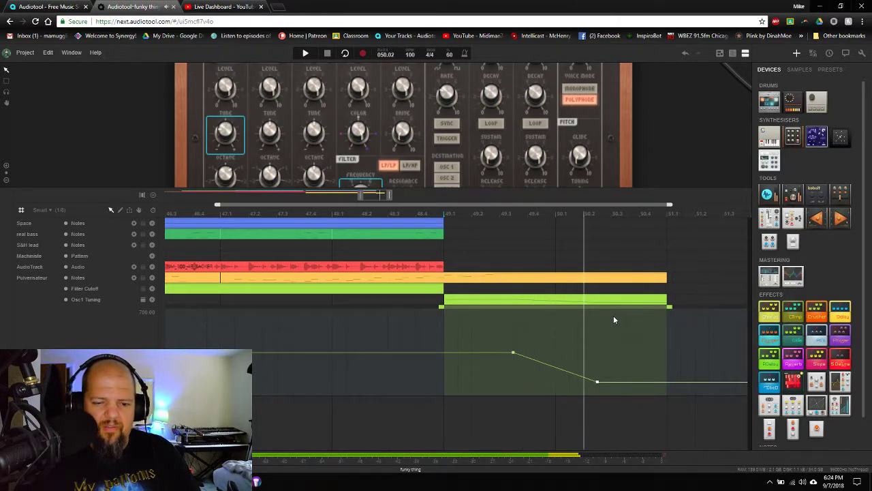
{"action": "key", "text": "space"}
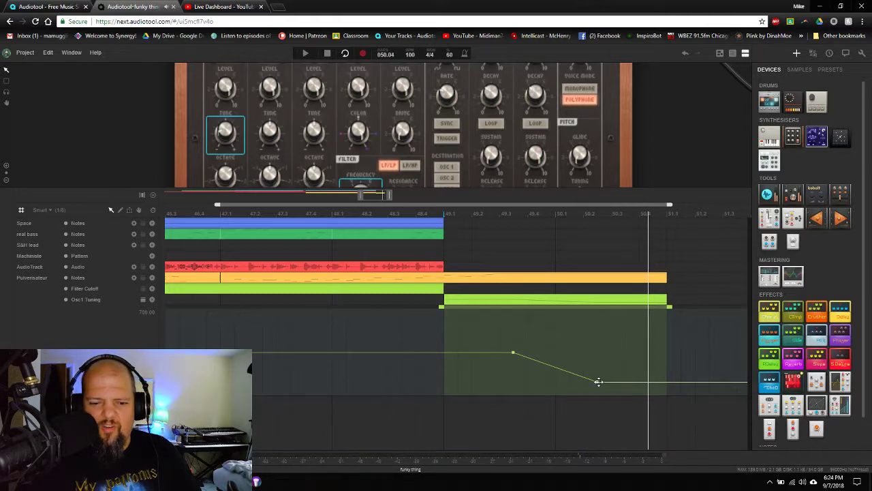
Adjust the bend's end point to beat 2 of bar 50 at about -437.5 cents, replaying the phrase between adjustments
{"action": "left_click_drag", "start_coordinate": [597, 382], "coordinate": [597, 385]}
{"action": "key", "text": "space"}
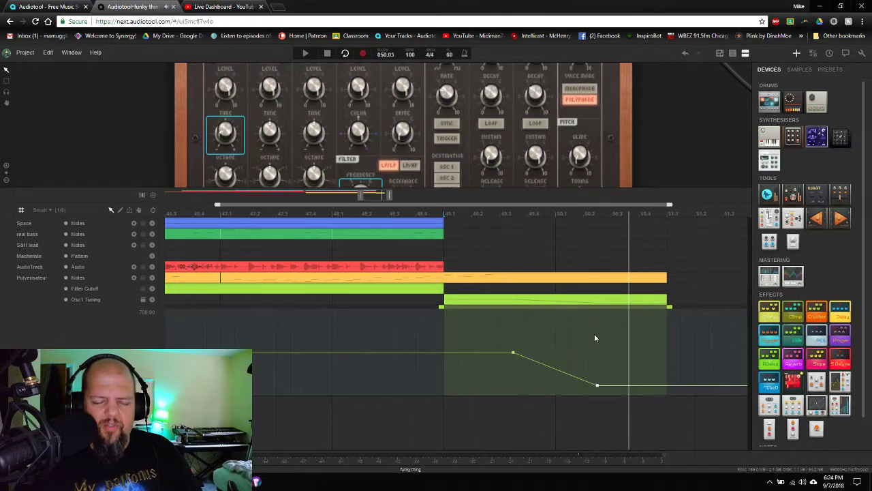
{"action": "left_click_drag", "start_coordinate": [597, 385], "coordinate": [587, 377]}
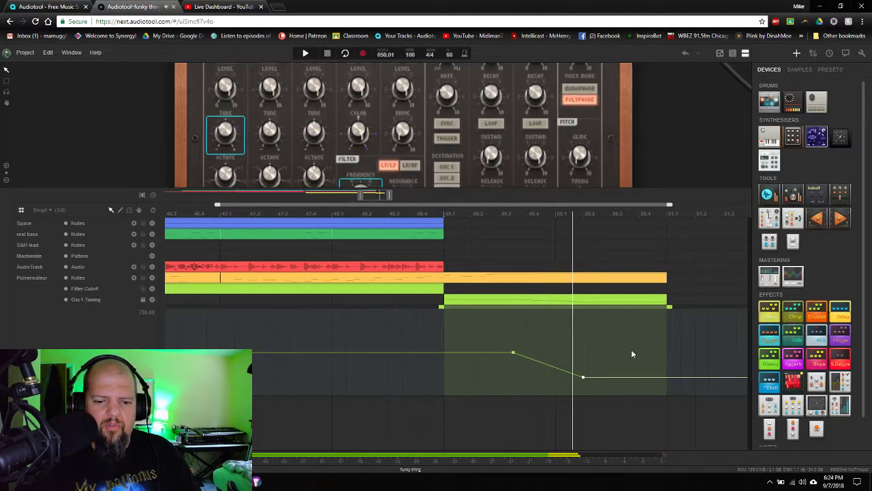
{"action": "left_click_drag", "start_coordinate": [584, 377], "coordinate": [583, 376]}
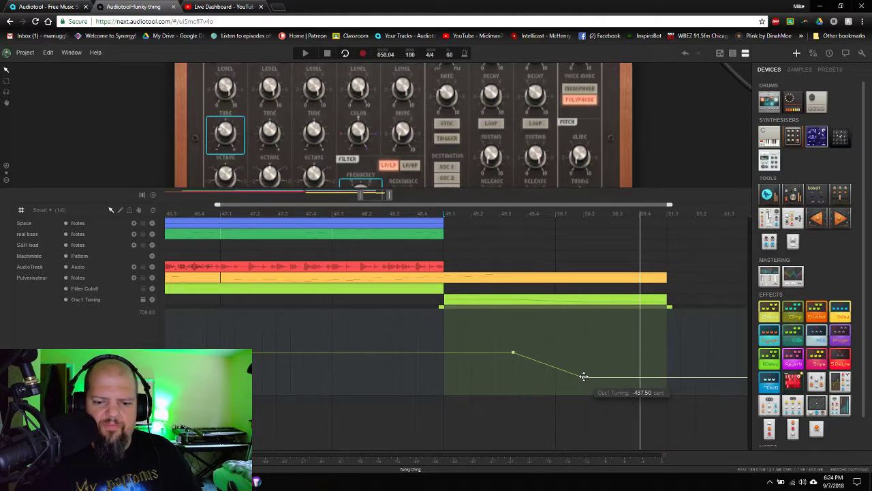
Try an Osc1 Tuning value of 500 cents at the bend's end point and play the phrase
{"action": "double_click", "coordinate": [584, 376]}
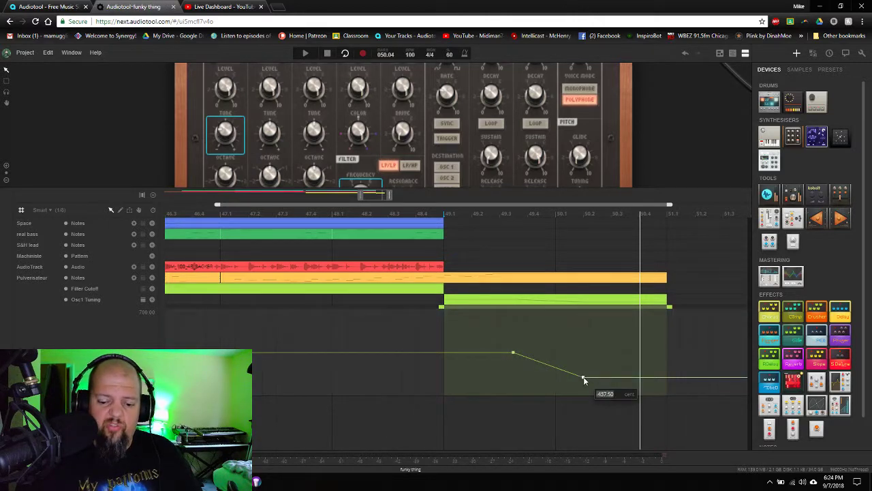
{"action": "type", "text": "500"}
{"action": "key", "text": "Return"}
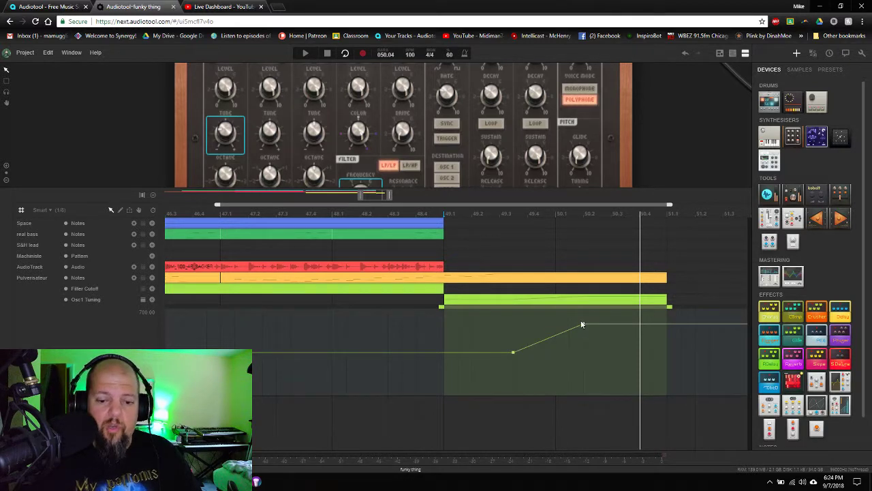
{"action": "key", "text": "space"}
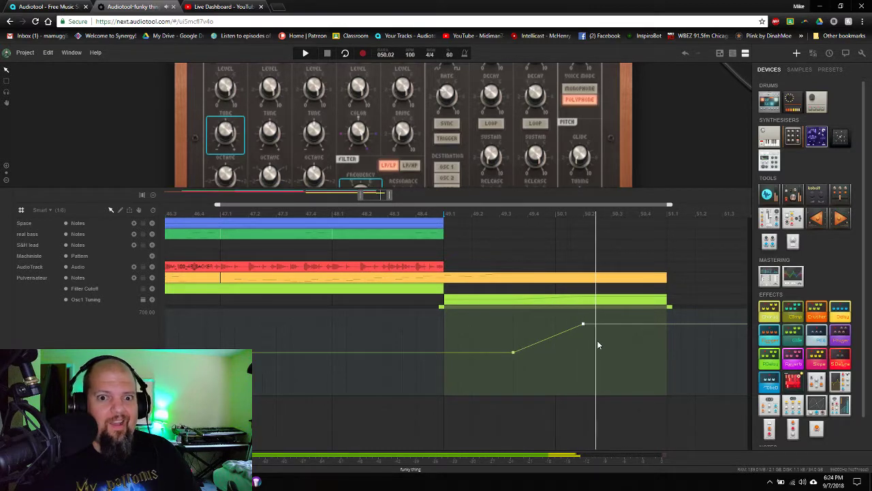
{"action": "key", "text": "space"}
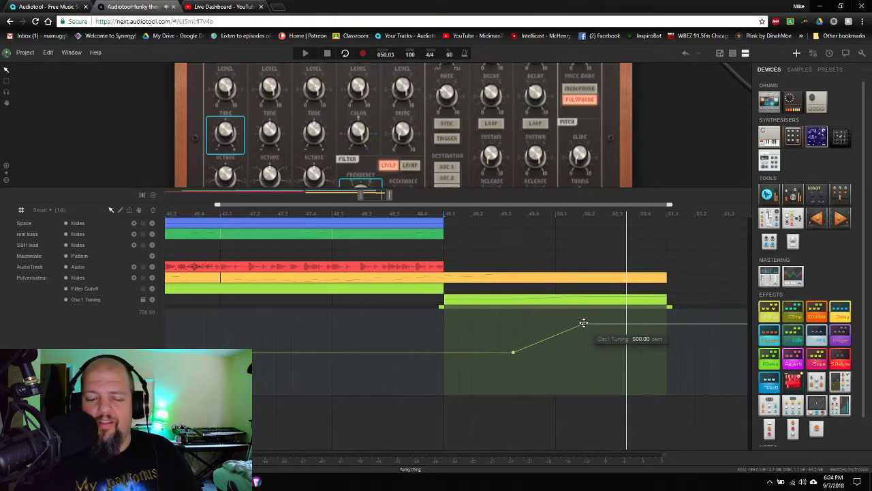
Set the Osc1 Tuning bend's end point at beat 2 of bar 50 to -500 cents and play the phrase
{"action": "left_click_drag", "start_coordinate": [583, 323], "coordinate": [579, 382]}
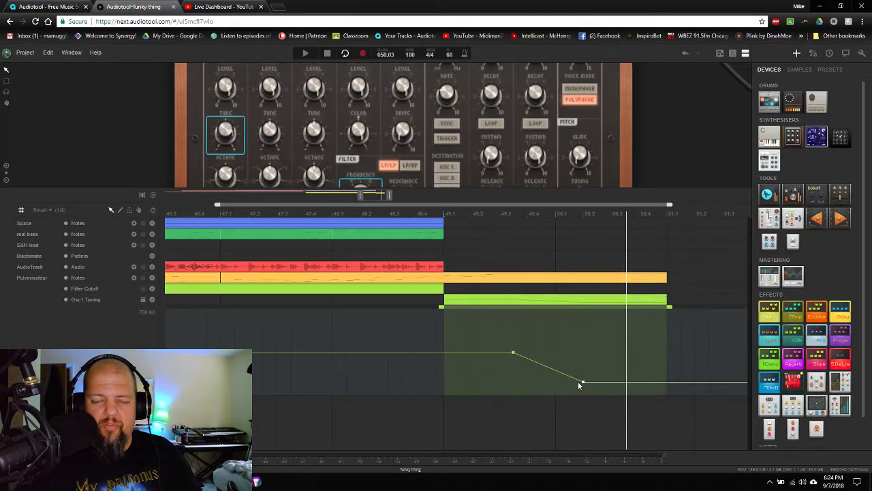
{"action": "mouse_move", "coordinate": [582, 386]}
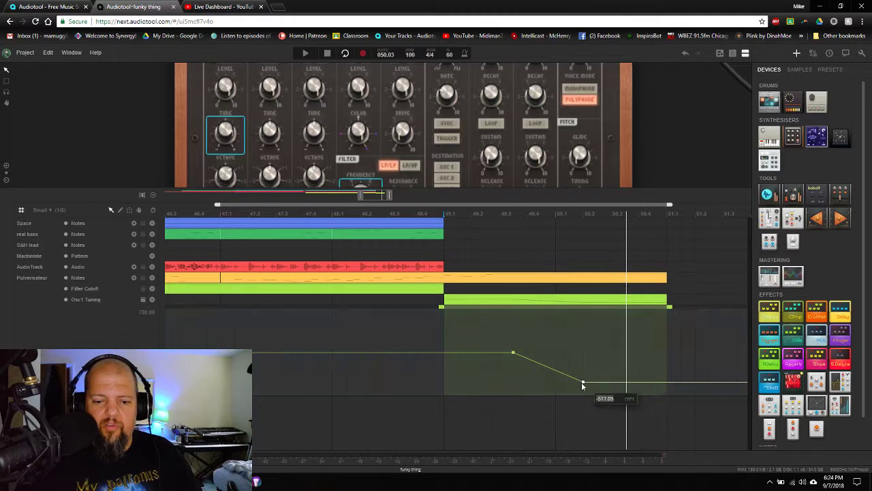
{"action": "type", "text": "-5"}
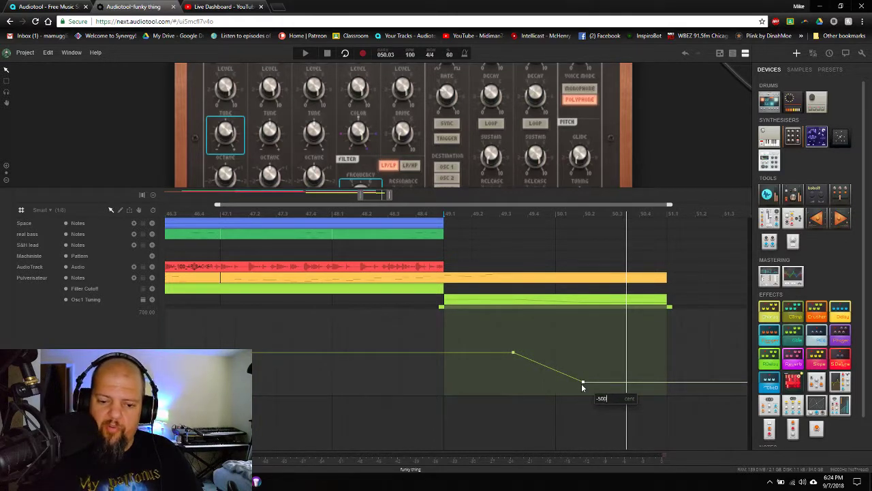
{"action": "type", "text": "00"}
{"action": "key", "text": "Return"}
{"action": "key", "text": "space"}
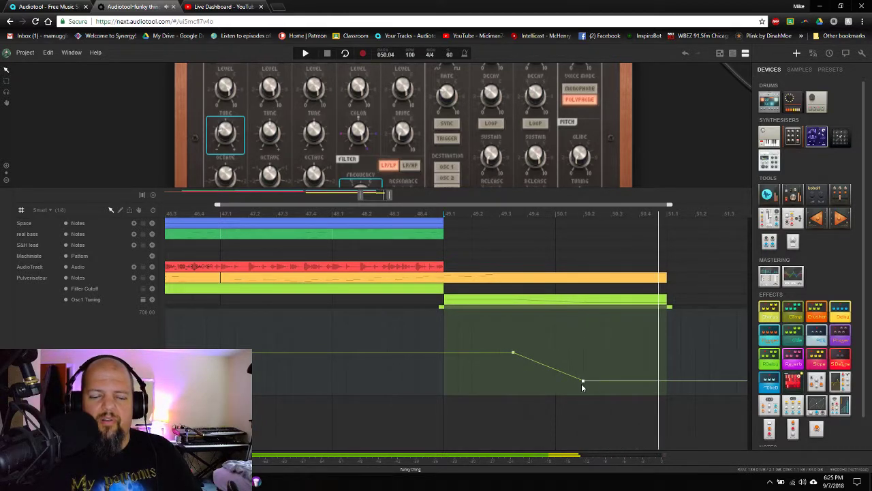
{"action": "key", "text": "space"}
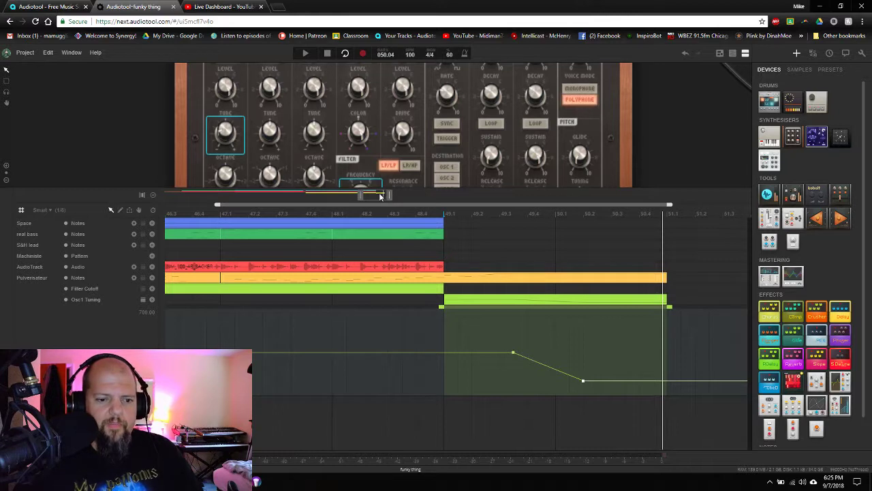
Create a one-bar note region at bar 51 on the Pulverisateur track and color it Wood
{"action": "scroll", "coordinate": [380, 196], "scroll_direction": "down", "scroll_amount": 3}
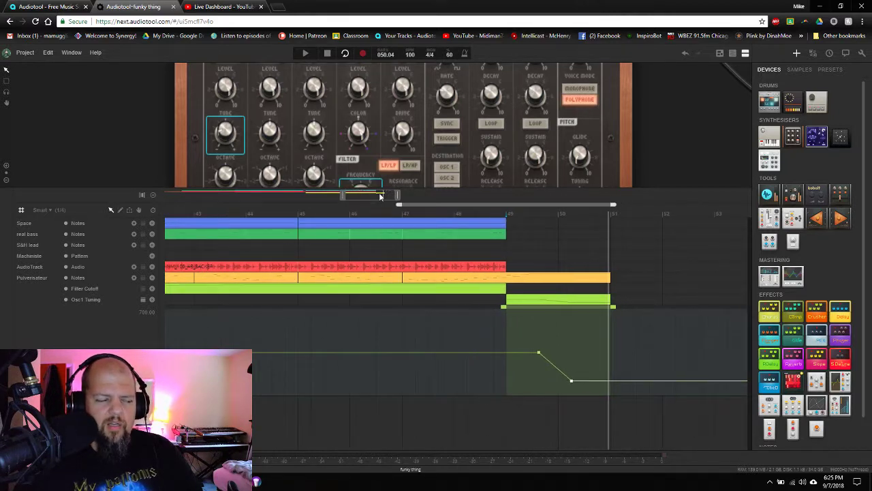
{"action": "left_click_drag", "start_coordinate": [380, 196], "coordinate": [404, 198]}
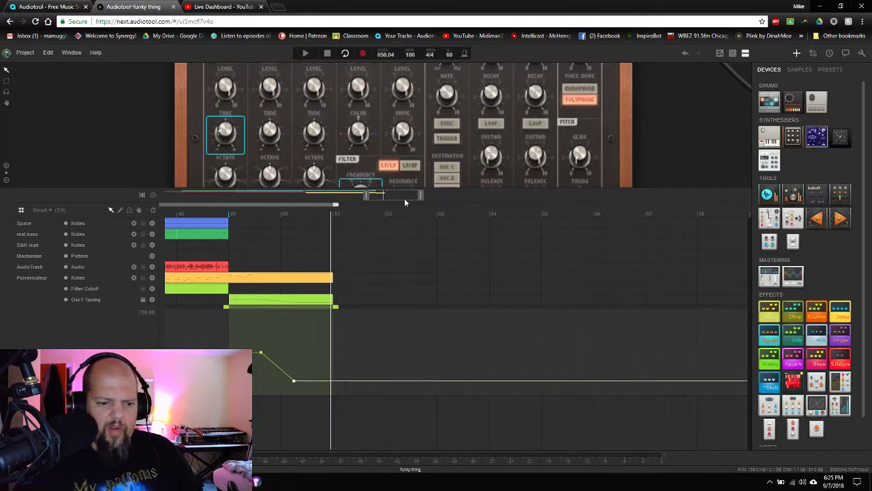
{"action": "double_click", "coordinate": [337, 278]}
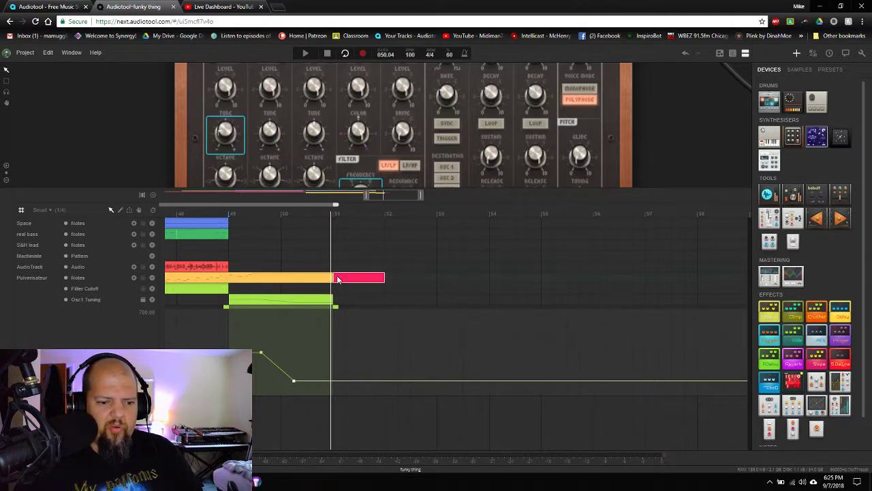
{"action": "right_click", "coordinate": [362, 279]}
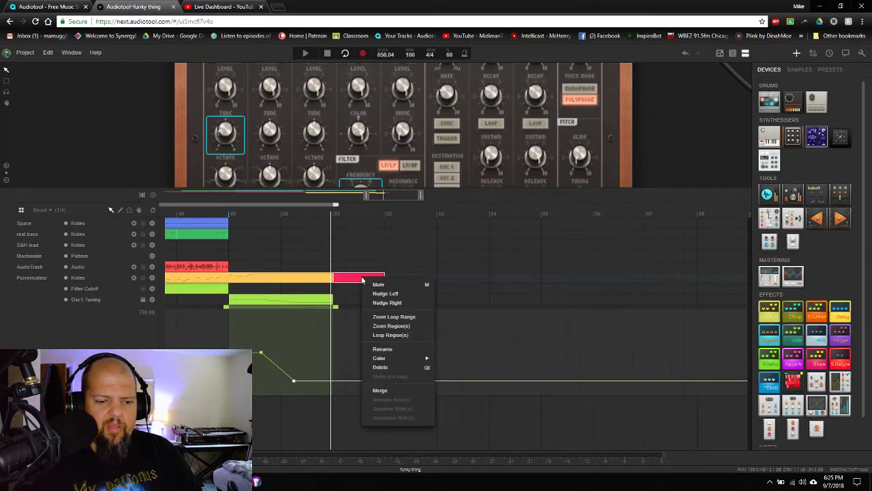
{"action": "mouse_move", "coordinate": [388, 359]}
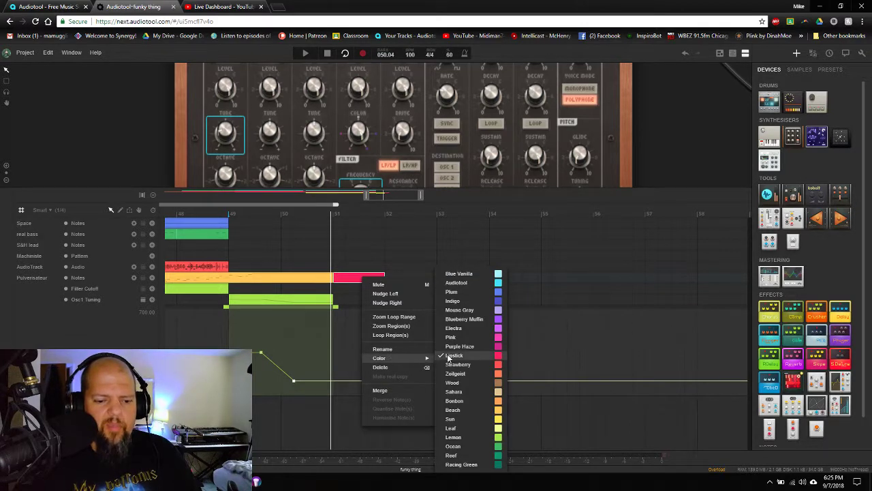
{"action": "left_click", "coordinate": [469, 384]}
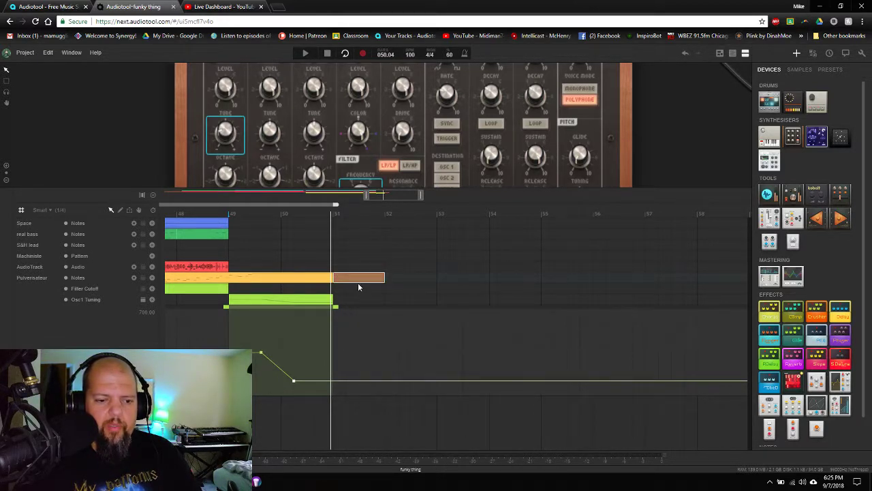
Add Osc1 Tuning points that hold -500 cents until just before bar 51 and return to 0 cents at bar 51
{"action": "scroll", "coordinate": [388, 200], "scroll_direction": "up", "scroll_amount": 2}
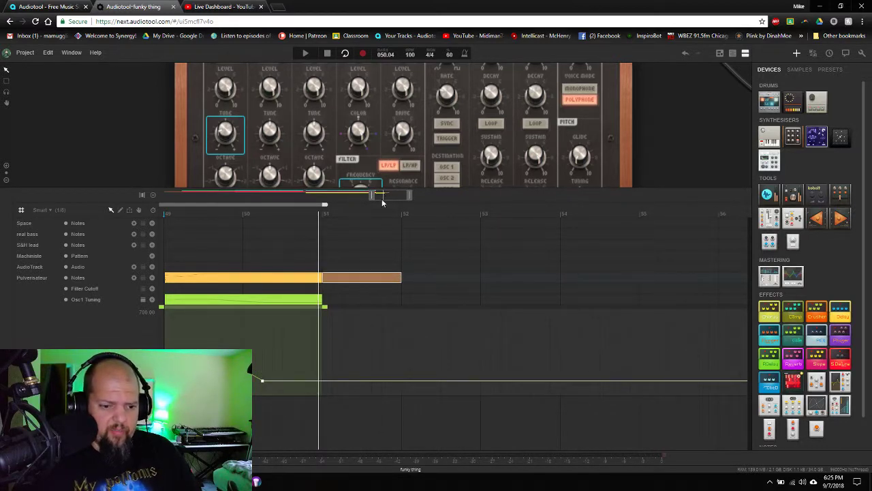
{"action": "scroll", "coordinate": [383, 196], "scroll_direction": "up", "scroll_amount": 3}
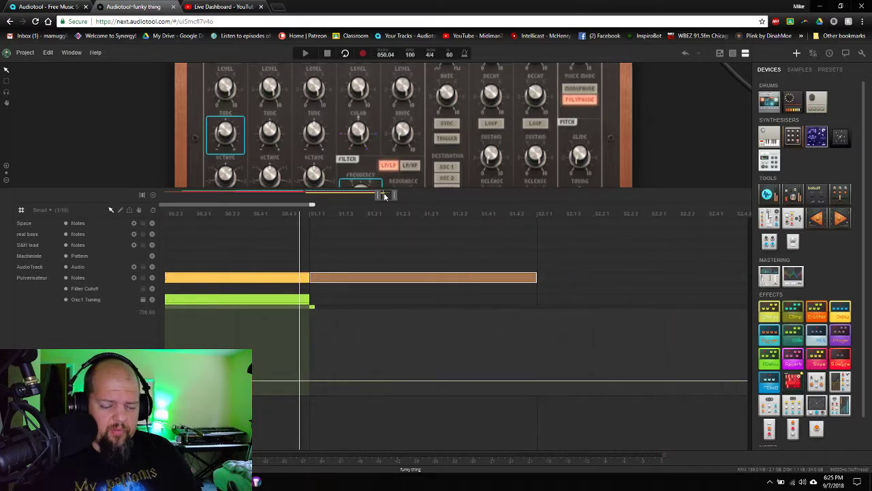
{"action": "left_click_drag", "start_coordinate": [384, 197], "coordinate": [380, 196]}
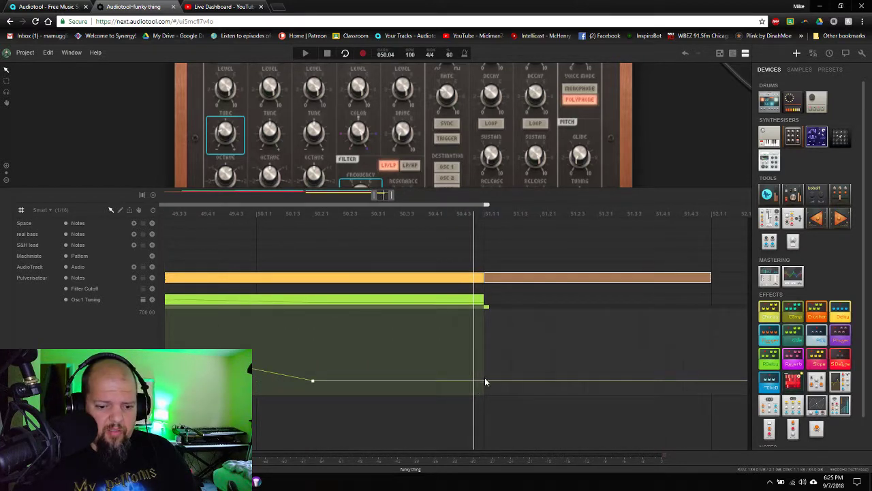
{"action": "mouse_move", "coordinate": [483, 381]}
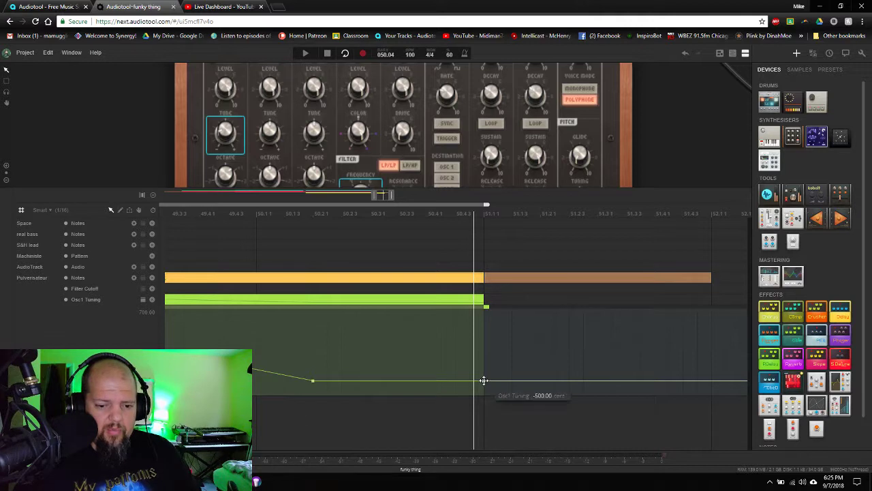
{"action": "left_click", "coordinate": [483, 380]}
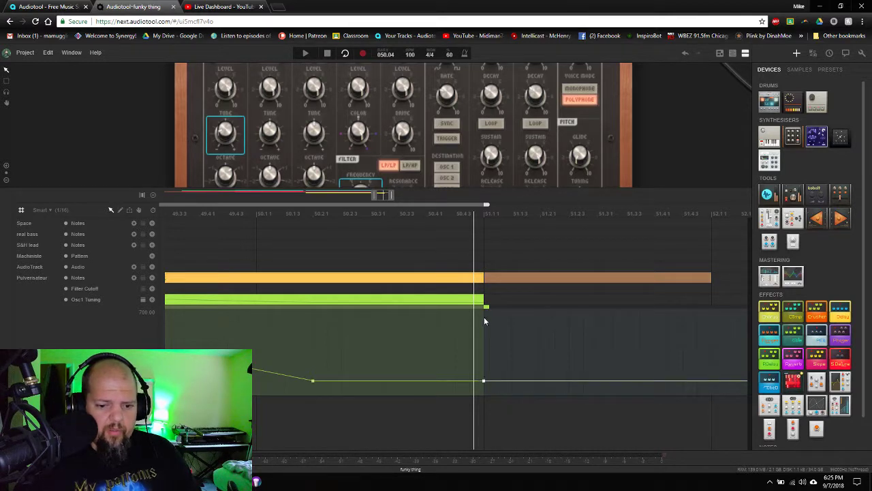
{"action": "left_click", "coordinate": [483, 316]}
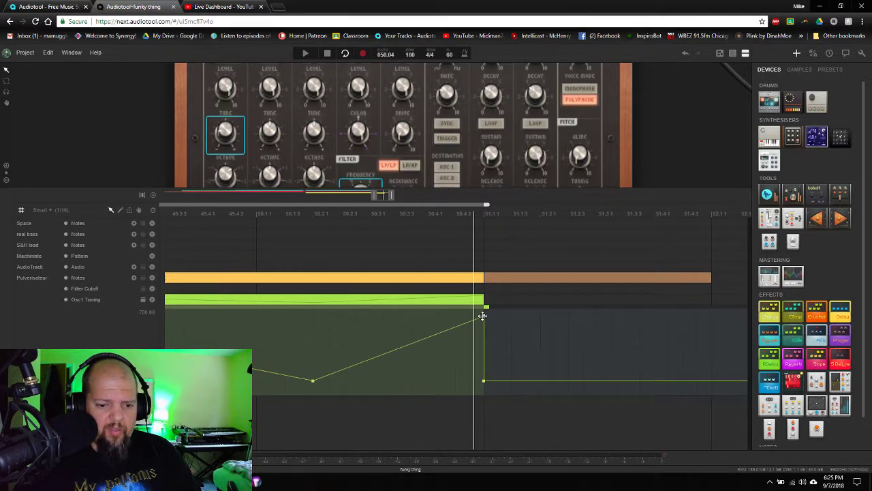
{"action": "left_click_drag", "start_coordinate": [483, 316], "coordinate": [483, 347]}
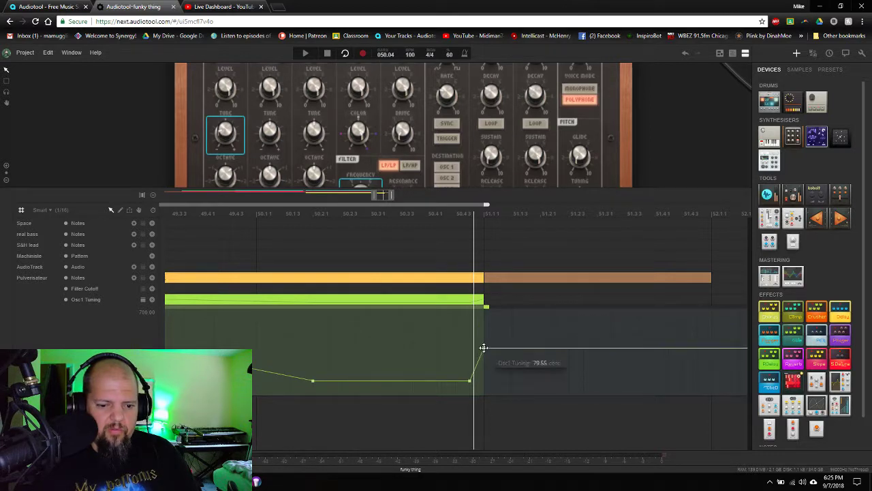
{"action": "double_click", "coordinate": [483, 348]}
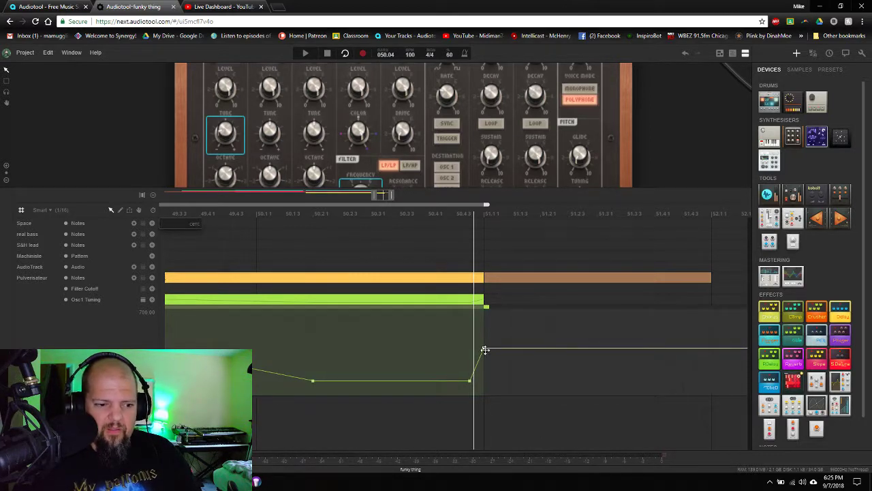
{"action": "key", "text": "Return"}
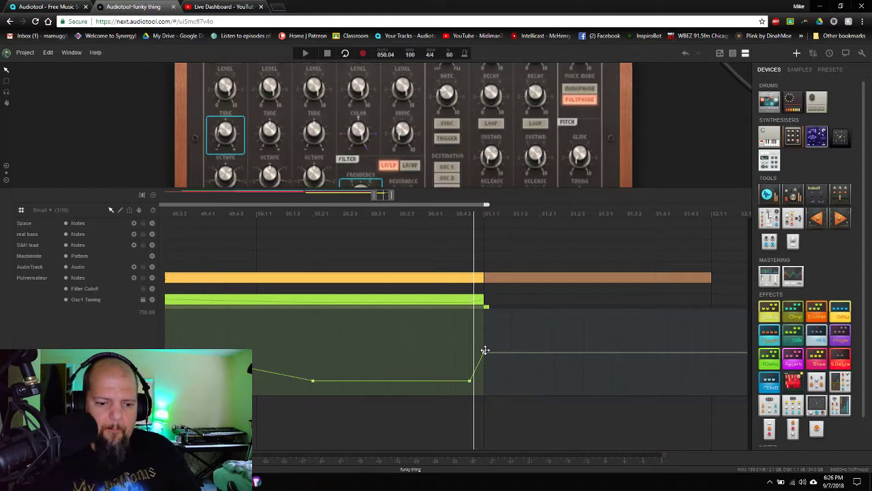
Try the last -500 cents tuning point directly on bar 51, and move it back to just before the bar
{"action": "mouse_move", "coordinate": [472, 380]}
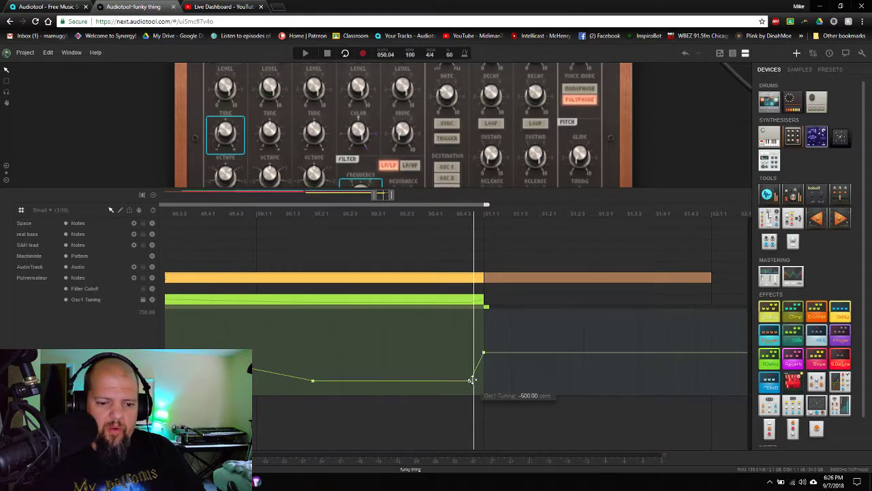
{"action": "left_click_drag", "start_coordinate": [473, 379], "coordinate": [483, 380]}
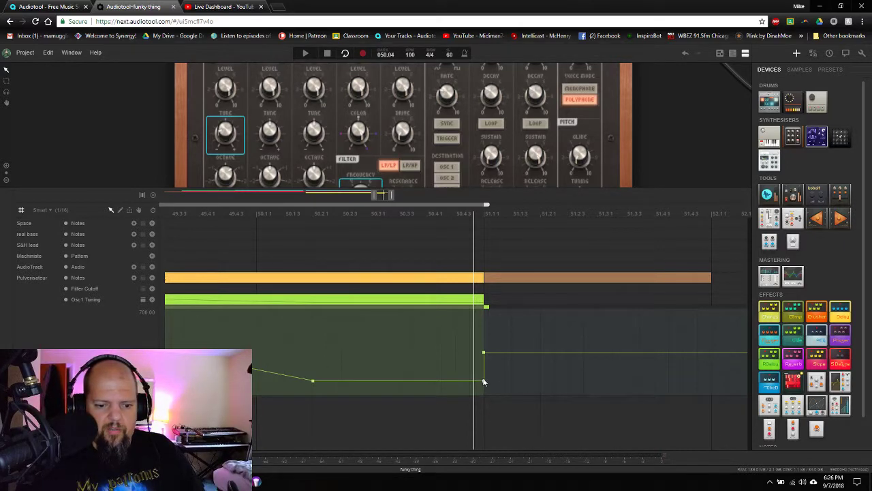
{"action": "left_click_drag", "start_coordinate": [483, 382], "coordinate": [470, 380]}
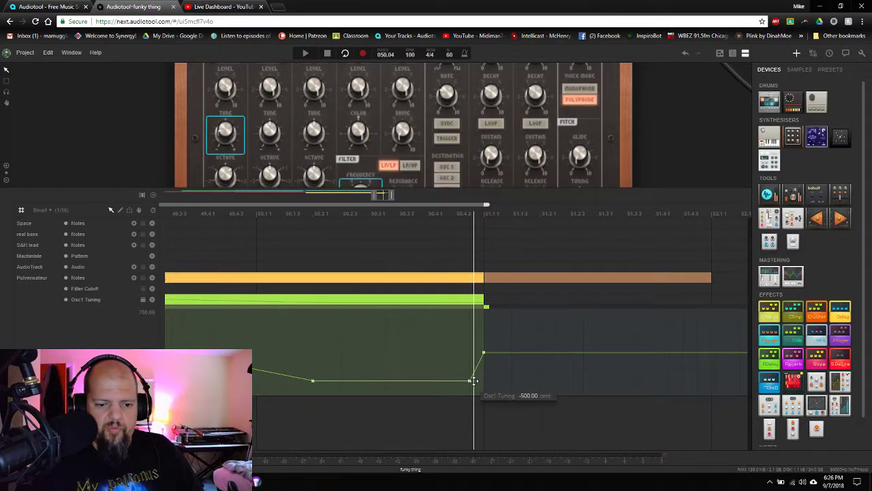
Play the closing phrase from several positions in bars 48 to 50 to check the bend and the tuning reset
{"action": "double_click", "coordinate": [312, 215]}
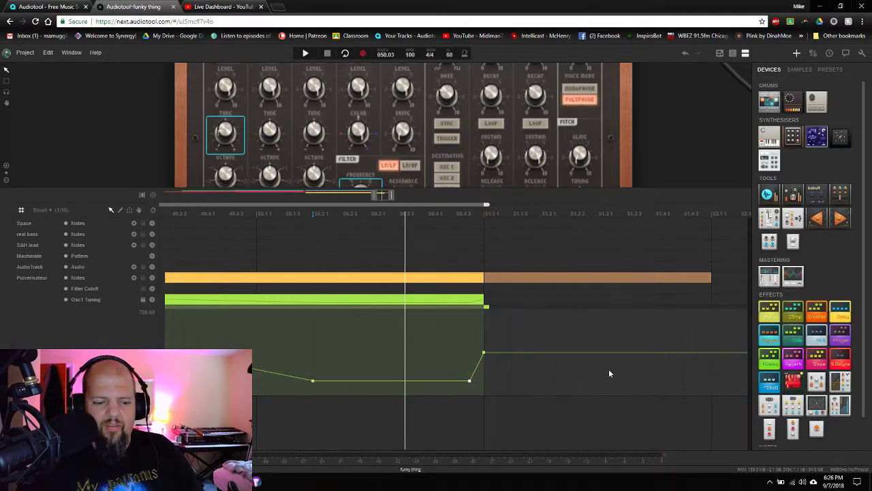
{"action": "scroll", "coordinate": [379, 199], "scroll_direction": "down", "scroll_amount": 3}
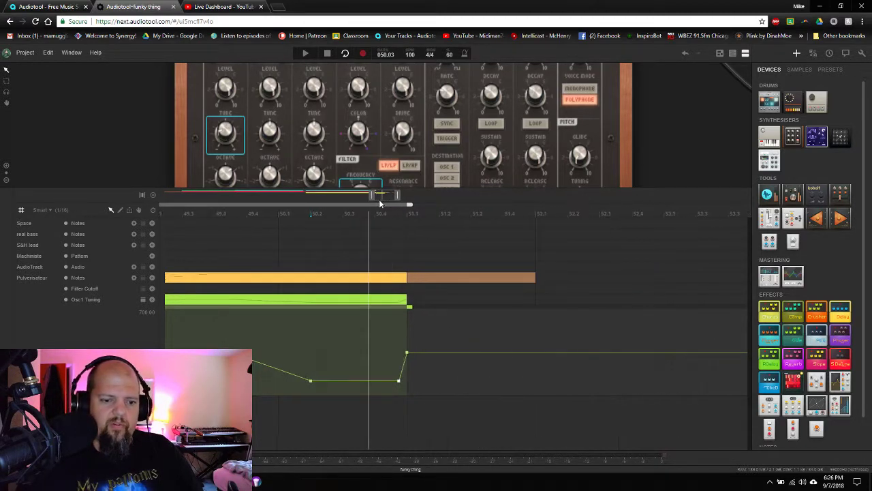
{"action": "scroll", "coordinate": [379, 199], "scroll_direction": "down", "scroll_amount": 2}
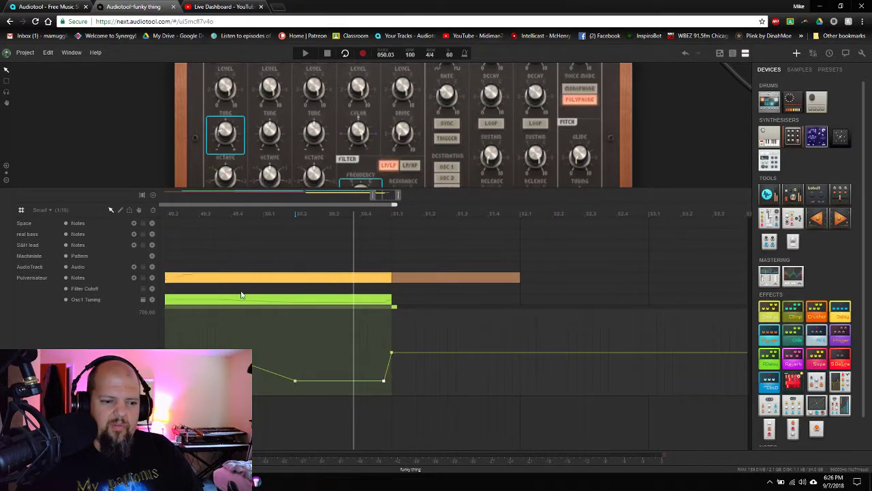
{"action": "double_click", "coordinate": [199, 214]}
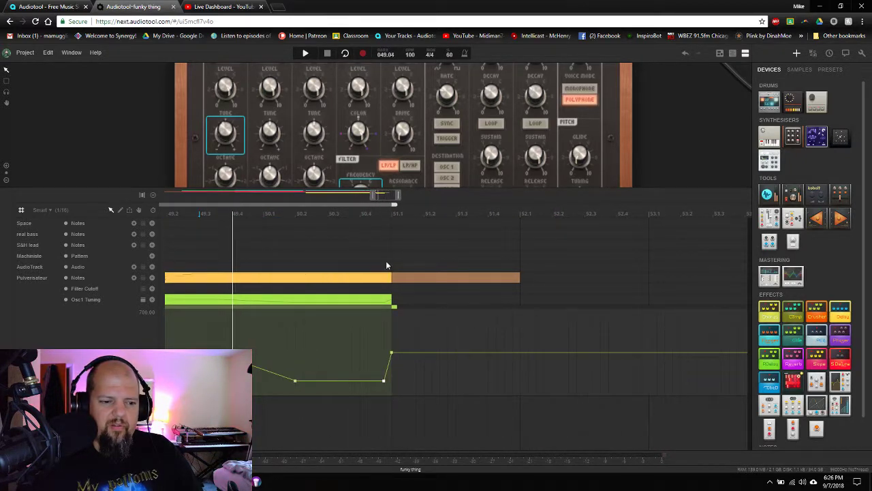
{"action": "scroll", "coordinate": [375, 201], "scroll_direction": "up", "scroll_amount": 3}
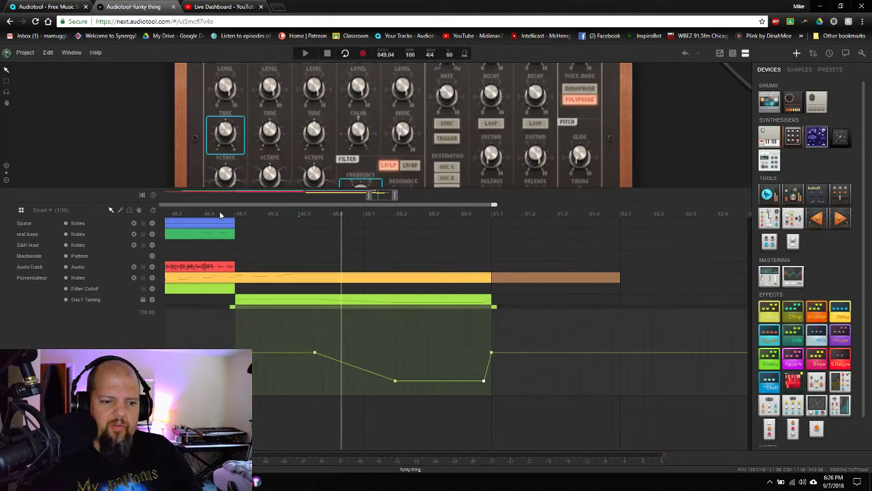
{"action": "double_click", "coordinate": [220, 215]}
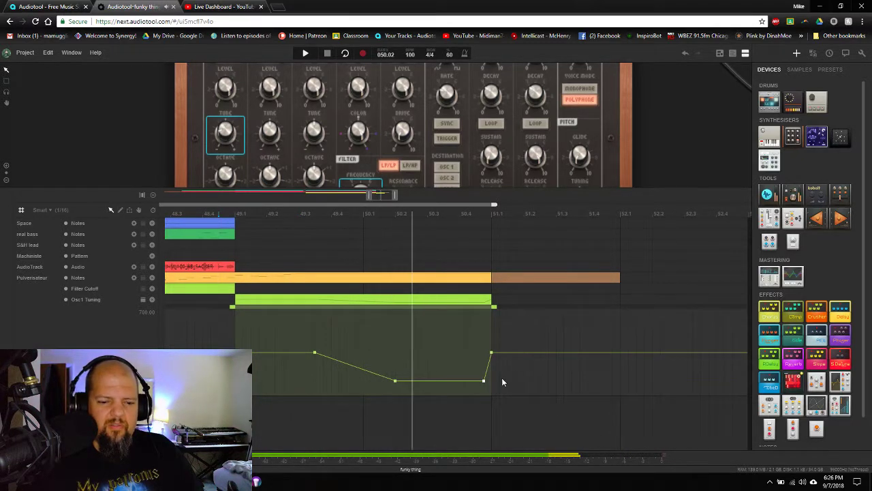
{"action": "key", "text": "space"}
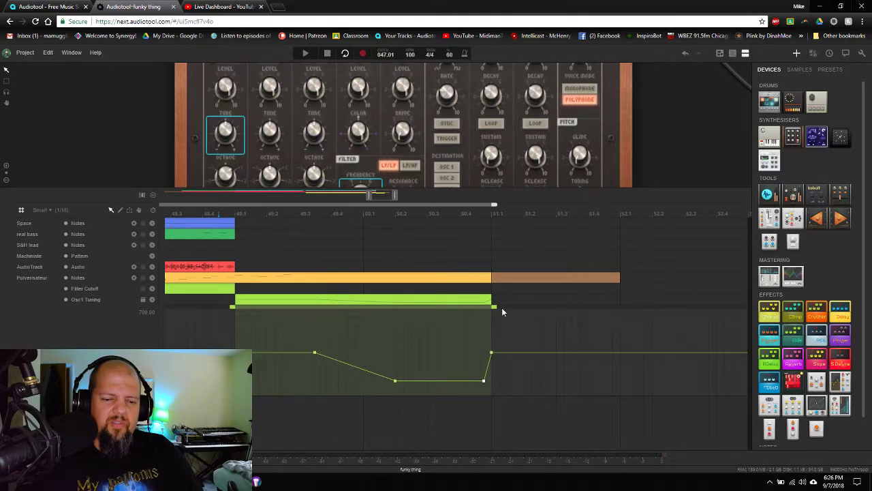
Open the Wood-colored Pulverisateur region at bar 51 for note editing
{"action": "double_click", "coordinate": [518, 279]}
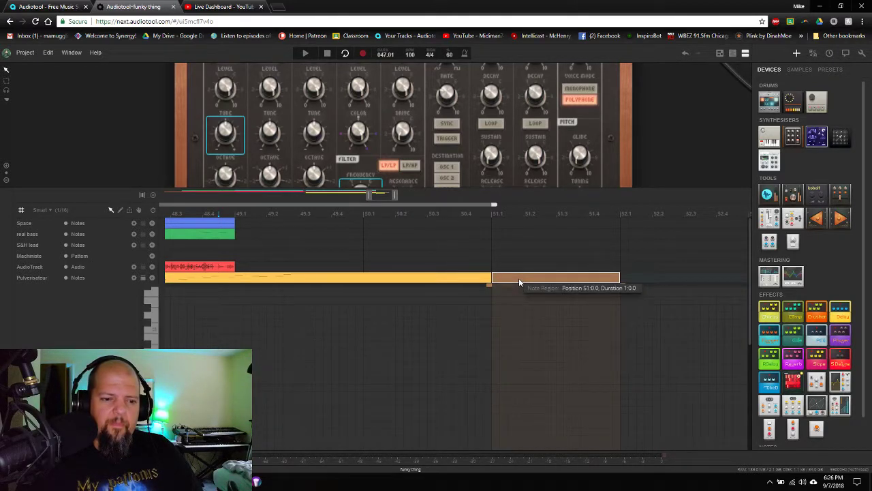
{"action": "mouse_move", "coordinate": [377, 197]}
{"action": "left_mouse_down"}
{"action": "mouse_move", "coordinate": [382, 189]}
{"action": "mouse_move", "coordinate": [384, 196]}
{"action": "left_mouse_up"}
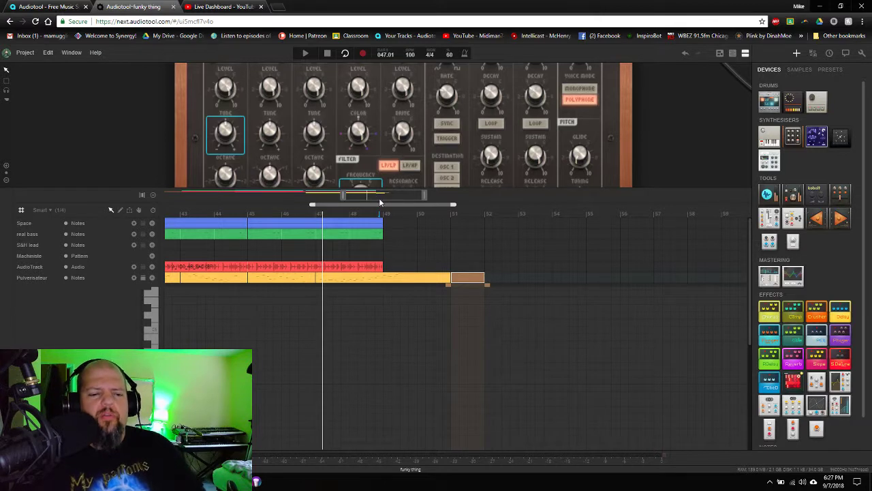
{"action": "scroll", "coordinate": [374, 194], "scroll_direction": "down", "scroll_amount": 3}
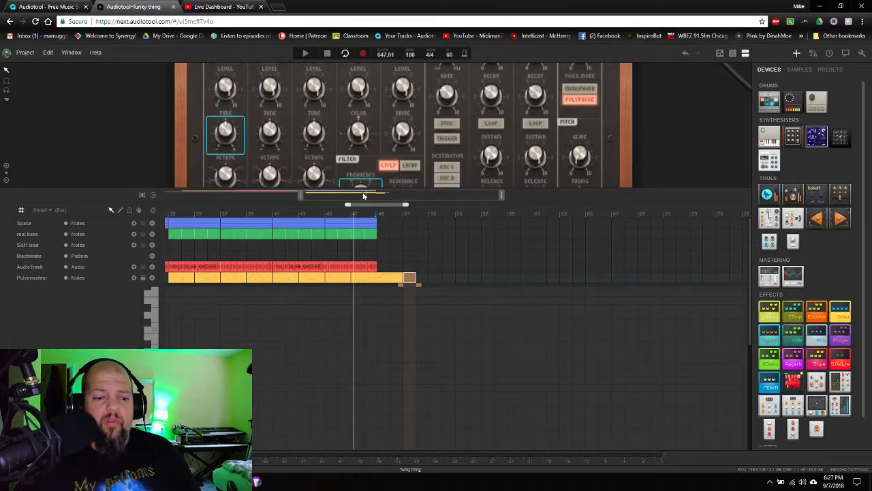
{"action": "scroll", "coordinate": [382, 196], "scroll_direction": "up", "scroll_amount": 2}
{"action": "scroll", "coordinate": [382, 195], "scroll_direction": "up", "scroll_amount": 3}
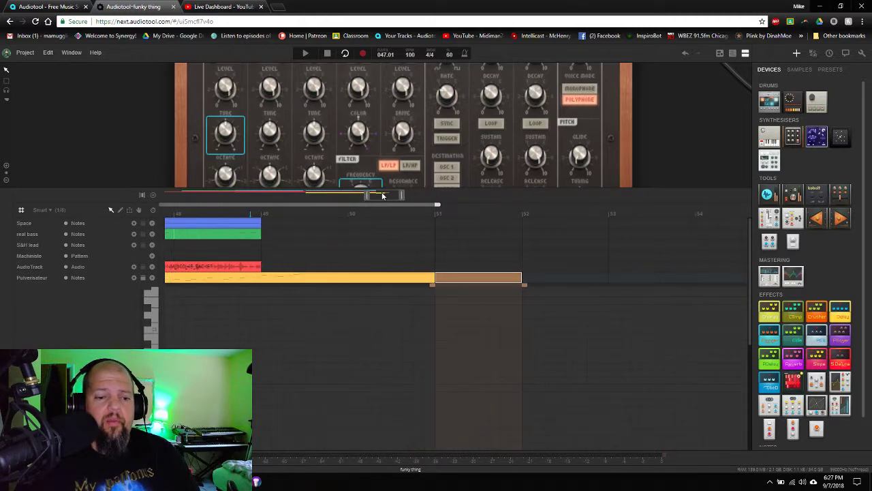
{"action": "scroll", "coordinate": [382, 195], "scroll_direction": "up", "scroll_amount": 4}
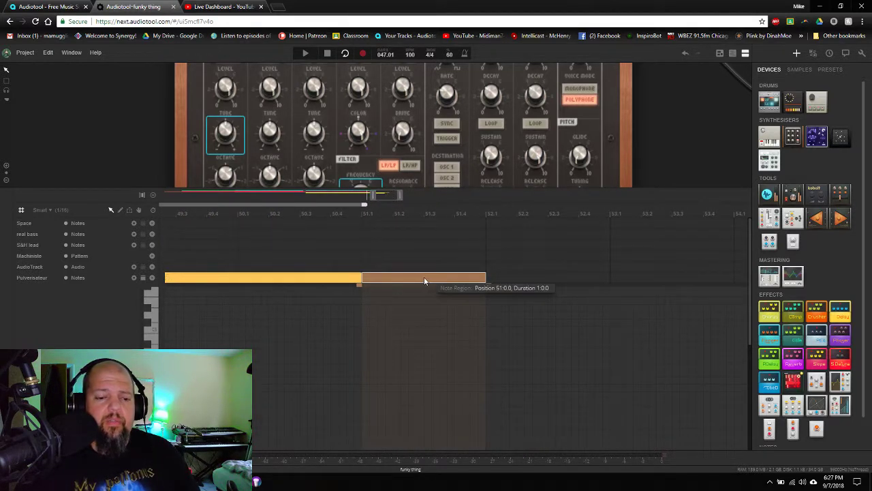
Audition several pitches on the Pulverisateur's note keyboard to choose a starting note for the bar 51 region
{"action": "scroll", "coordinate": [152, 324], "scroll_direction": "down", "scroll_amount": 2}
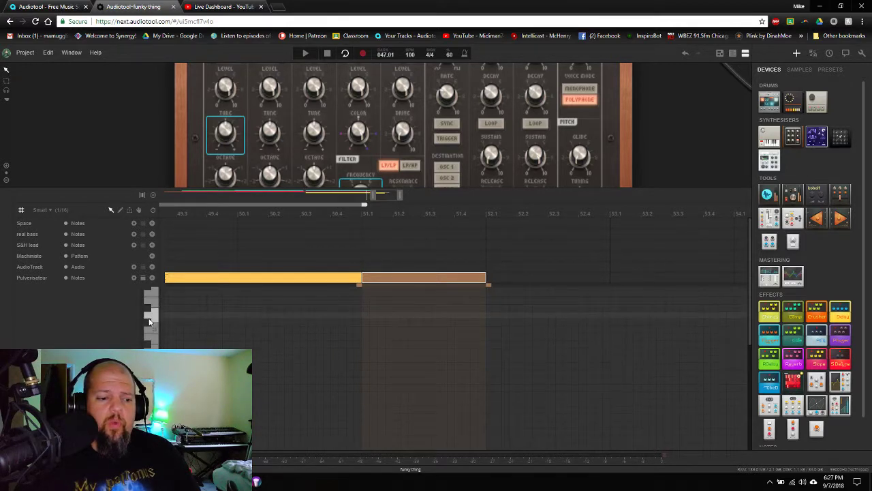
{"action": "left_click", "coordinate": [147, 313]}
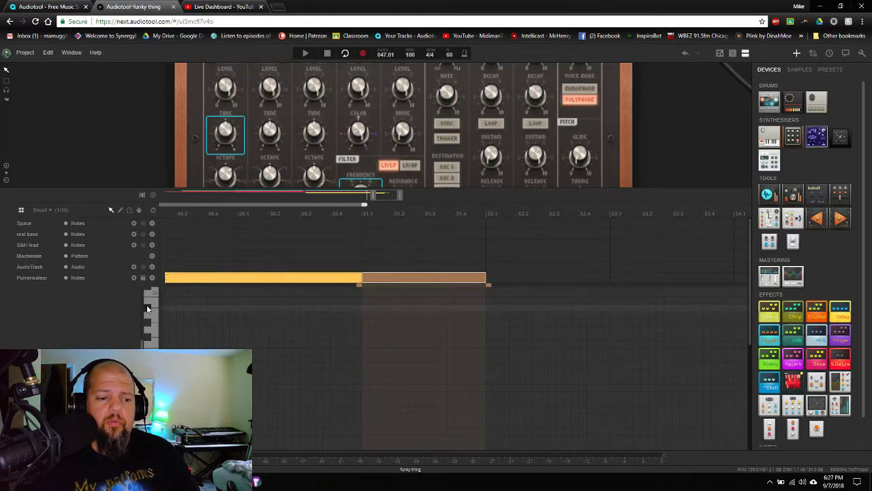
{"action": "left_click", "coordinate": [147, 311]}
{"action": "scroll", "coordinate": [150, 314], "scroll_direction": "up", "scroll_amount": 2}
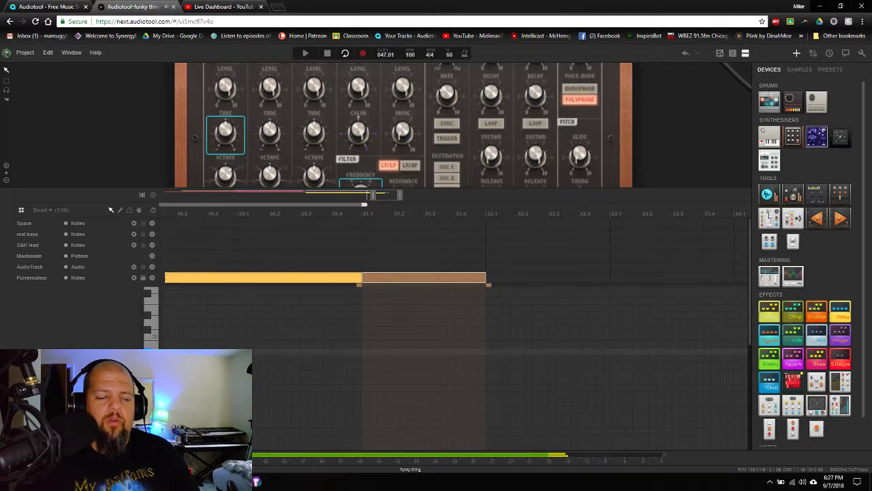
{"action": "scroll", "coordinate": [152, 319], "scroll_direction": "down", "scroll_amount": 3}
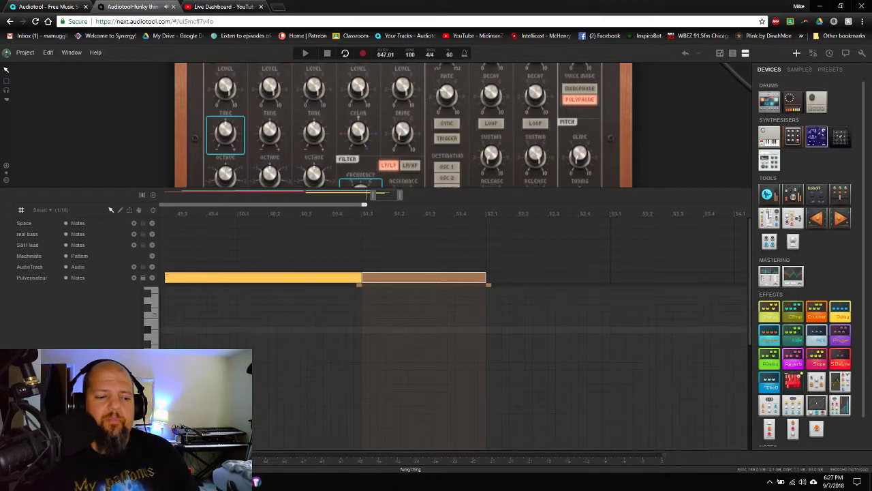
{"action": "left_click", "coordinate": [151, 337]}
{"action": "left_click", "coordinate": [153, 331]}
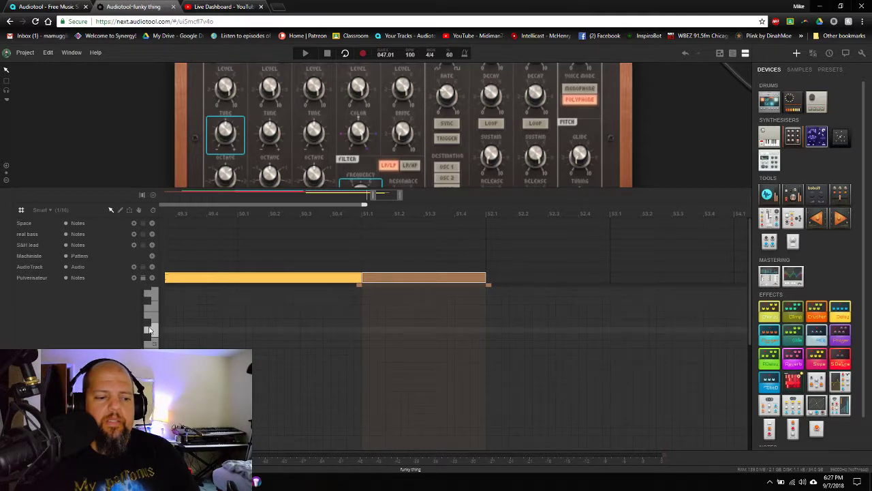
{"action": "left_click", "coordinate": [152, 331]}
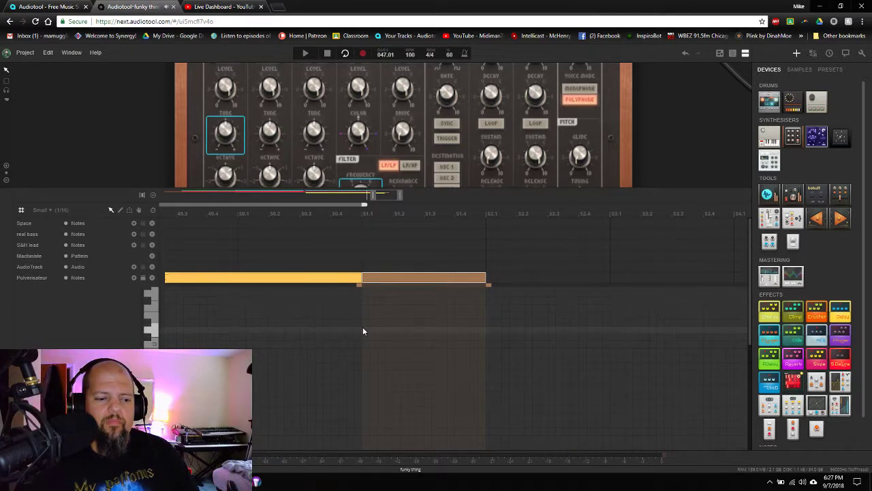
Add a one-beat F5 note at beat 2 of bar 51 in the new Pulverisateur region
{"action": "left_click", "coordinate": [153, 308]}
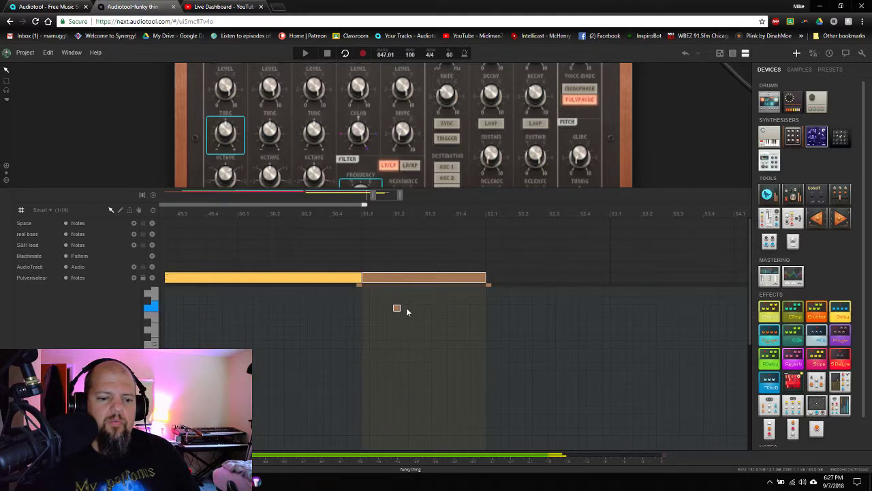
{"action": "left_click_drag", "start_coordinate": [395, 308], "coordinate": [423, 307]}
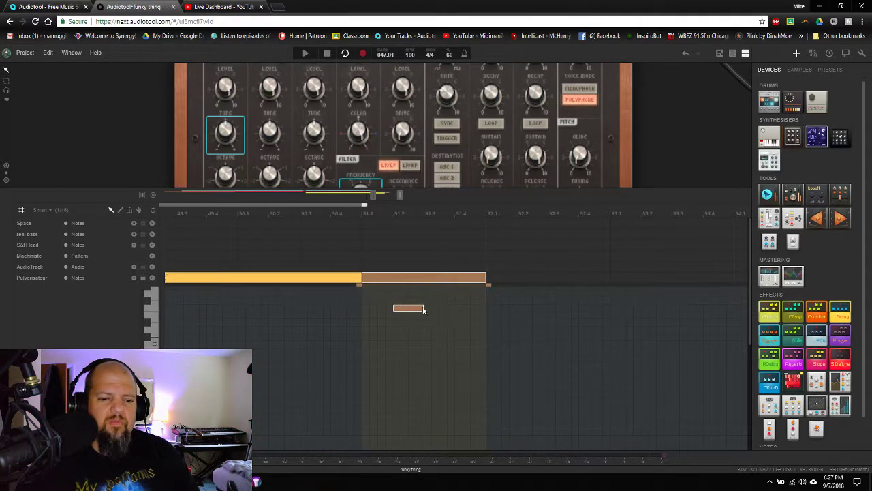
{"action": "left_click", "coordinate": [436, 307]}
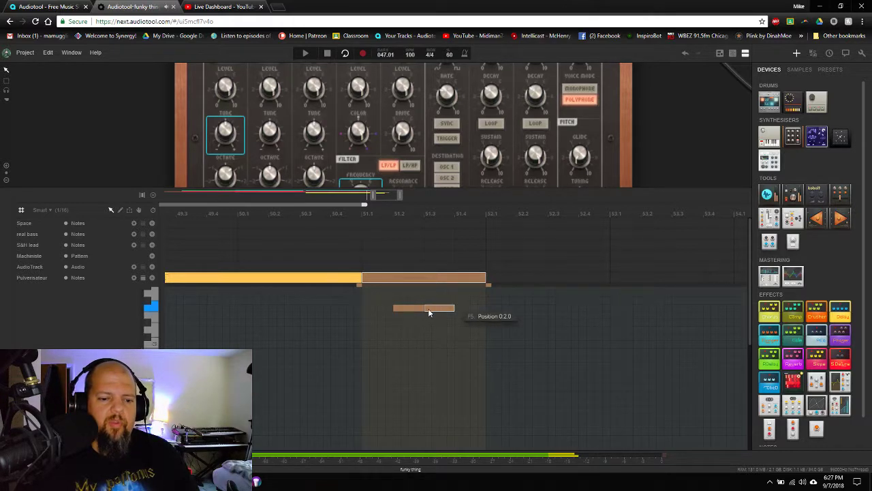
{"action": "left_click", "coordinate": [462, 312]}
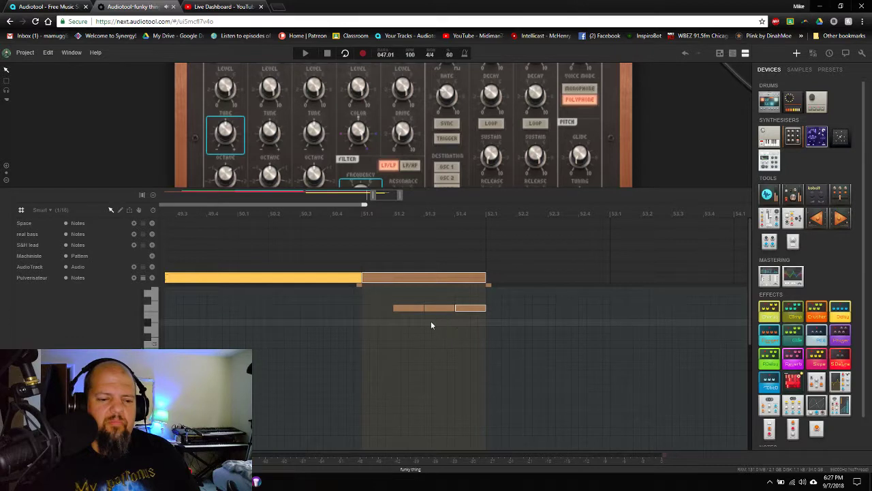
{"action": "left_click", "coordinate": [439, 308], "text": "shift"}
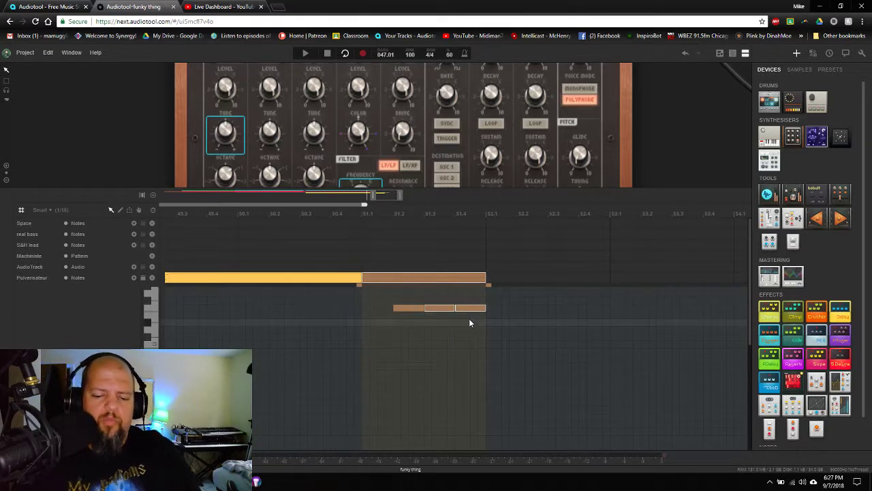
{"action": "key", "text": "Delete"}
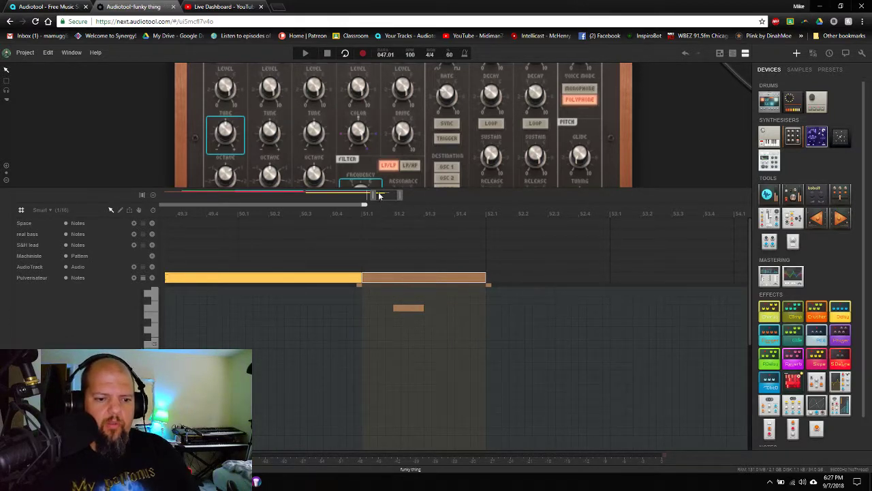
Switch the Pulverisateur's voice mode to Monophone
{"action": "scroll", "coordinate": [380, 196], "scroll_direction": "up", "scroll_amount": 3}
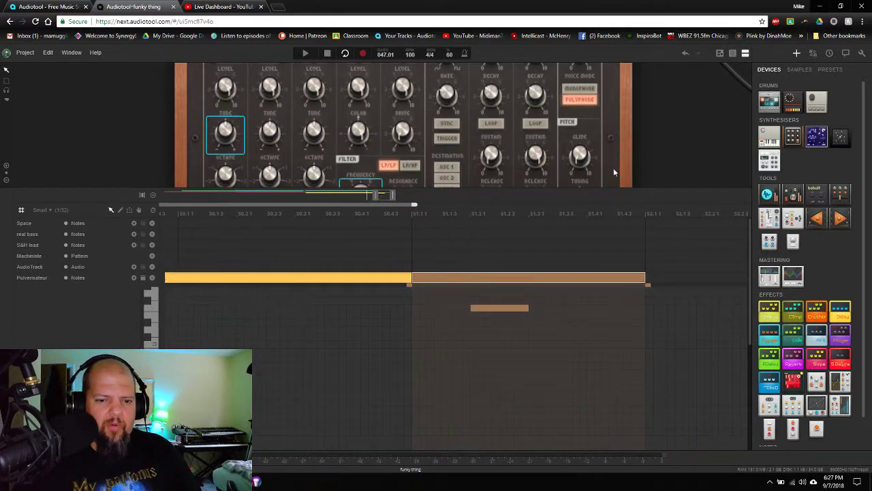
{"action": "left_click", "coordinate": [576, 88]}
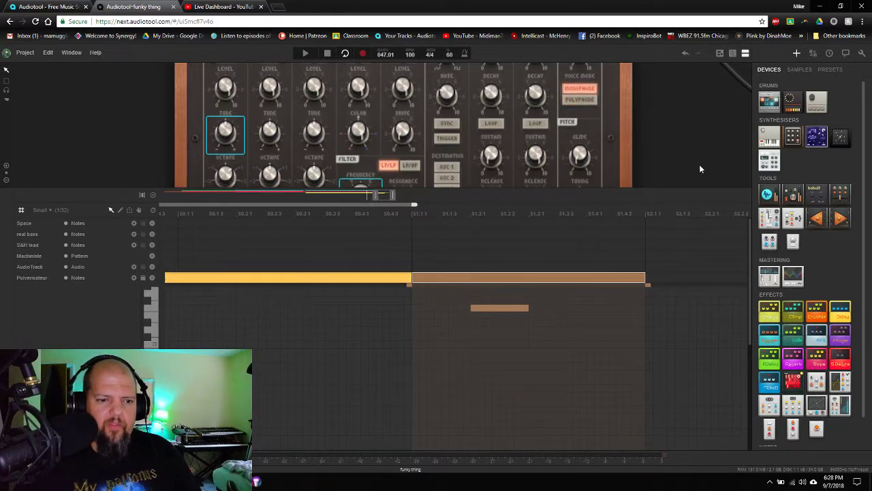
{"action": "left_click_drag", "start_coordinate": [700, 165], "coordinate": [610, 162]}
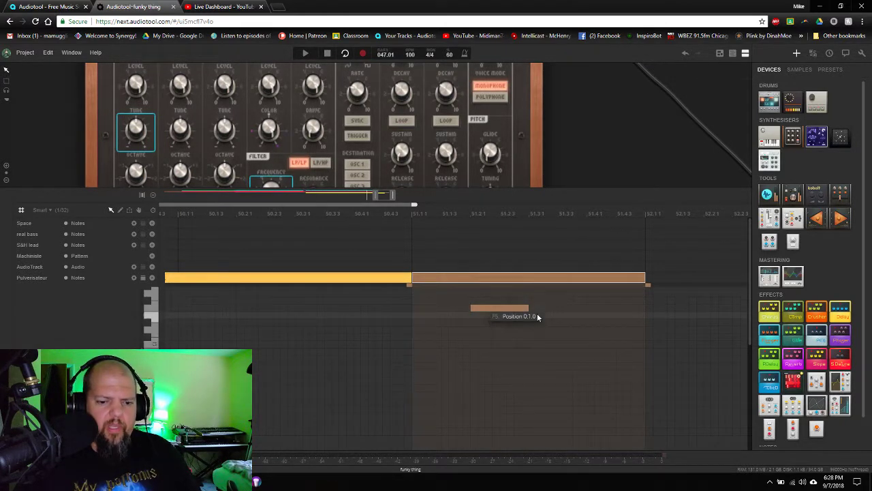
Shorten the F5 note at 51.2 to a sixteenth and add a second F5 note filling the rest of that beat
{"action": "left_click_drag", "start_coordinate": [528, 308], "coordinate": [486, 307]}
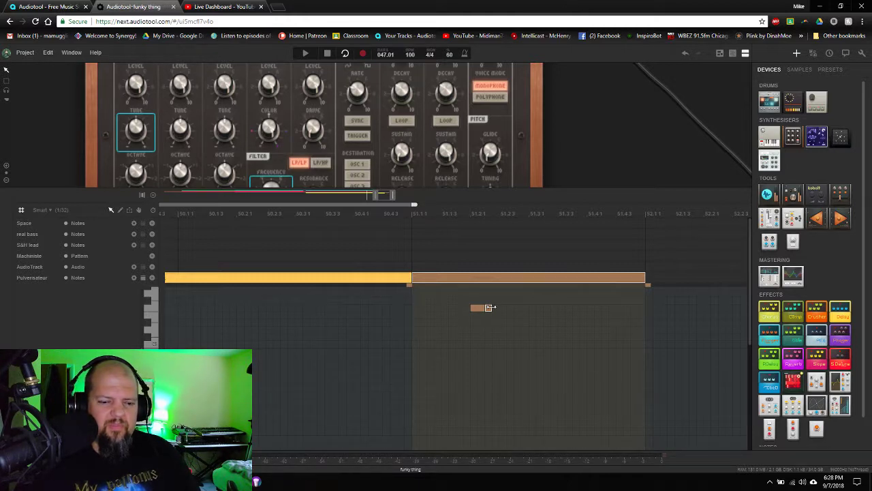
{"action": "left_click_drag", "start_coordinate": [488, 307], "coordinate": [529, 307]}
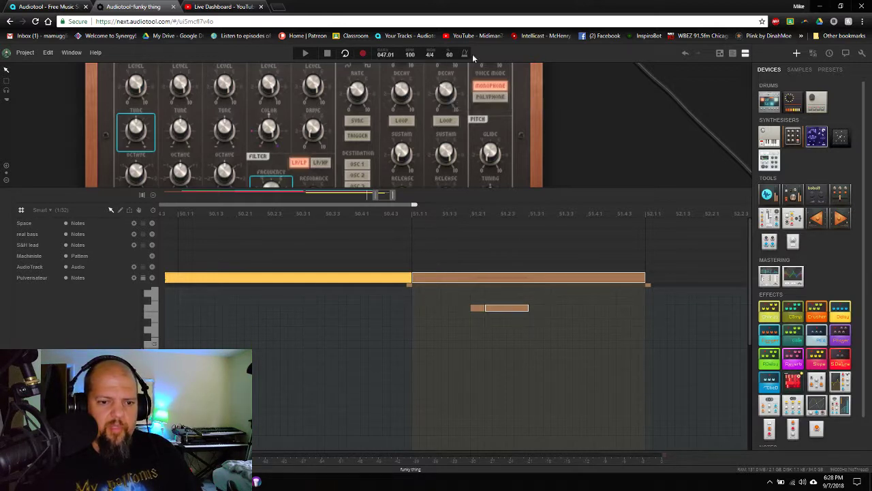
Turn off looping and play the two F5 notes from the start of bar 51 against the metronome
{"action": "left_click", "coordinate": [408, 211]}
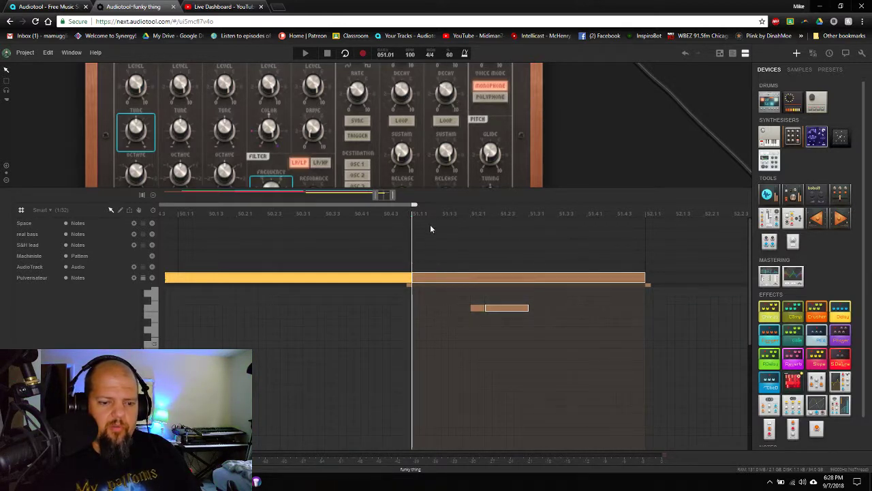
{"action": "left_click", "coordinate": [345, 54]}
{"action": "key", "text": "space"}
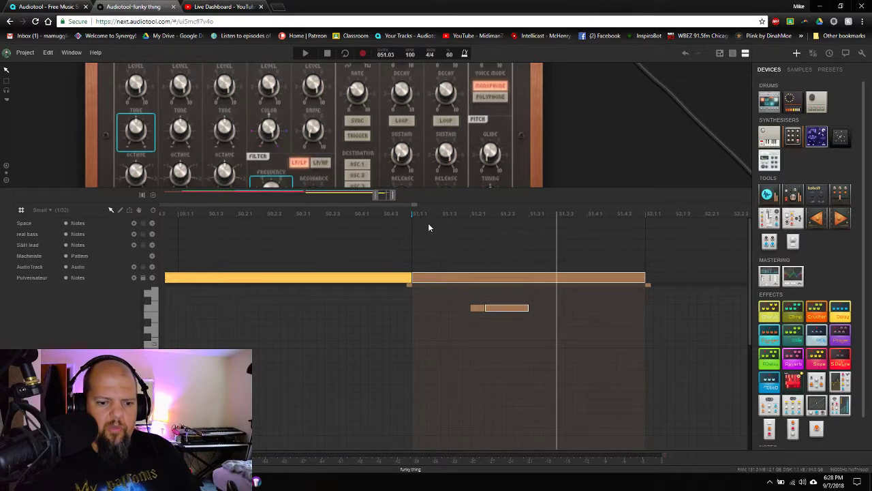
{"action": "key", "text": "space"}
{"action": "key", "text": "space"}
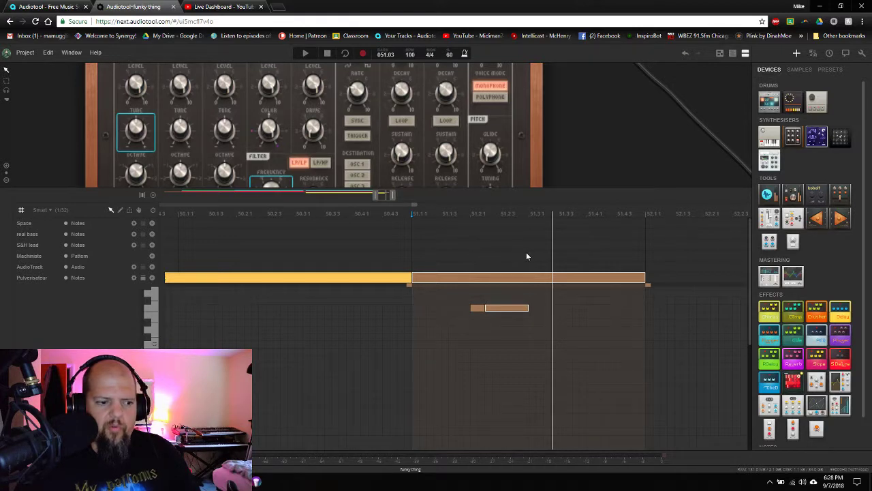
Set the note grid to 1/16 and repeat the short and long F5 note pair on beats 3 and 4 of bar 51
{"action": "left_click", "coordinate": [31, 210]}
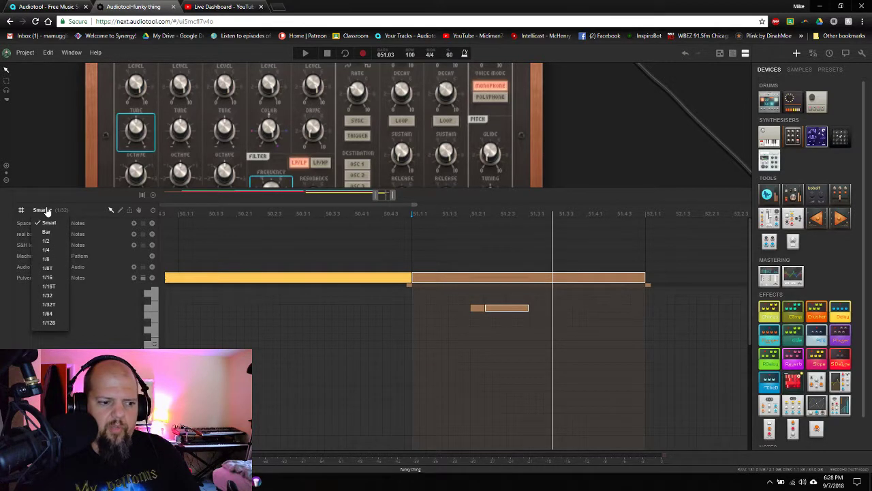
{"action": "left_click", "coordinate": [47, 279]}
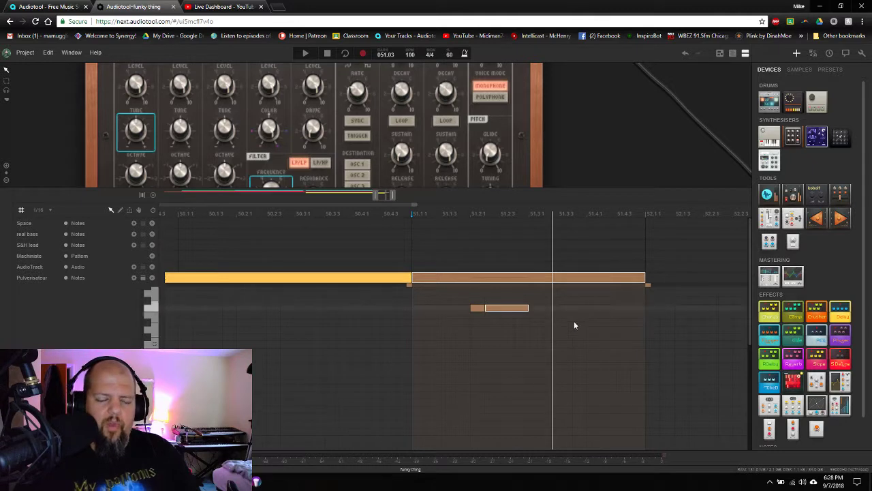
{"action": "scroll", "coordinate": [387, 195], "scroll_direction": "up", "scroll_amount": 3}
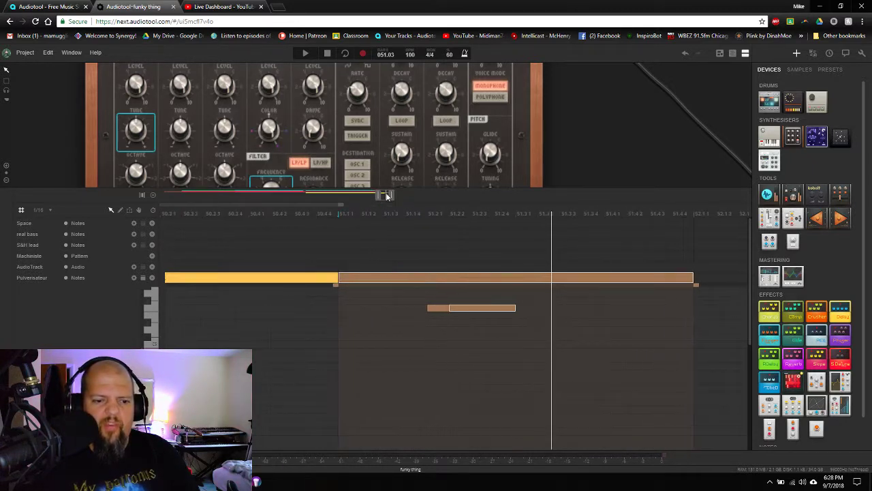
{"action": "left_click_drag", "start_coordinate": [556, 350], "coordinate": [612, 322]}
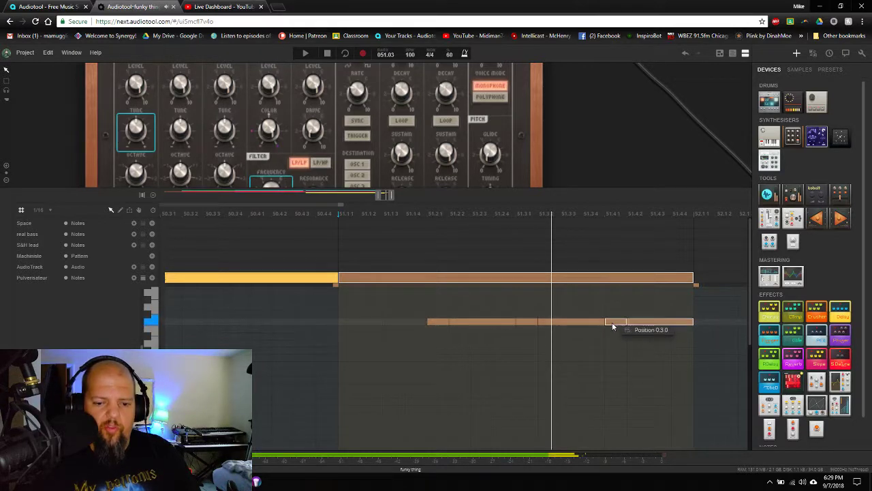
Lower the short sixteenth notes at 51.2, 51.3 and 51.4 two semitones below the long notes
{"action": "left_click_drag", "start_coordinate": [436, 321], "coordinate": [594, 329]}
{"action": "left_click_drag", "start_coordinate": [525, 323], "coordinate": [537, 338]}
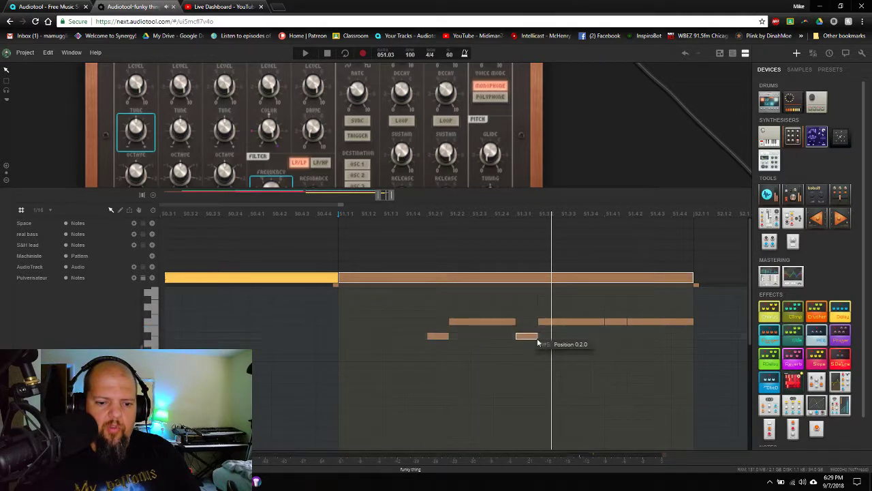
{"action": "left_click", "coordinate": [618, 320]}
{"action": "left_click_drag", "start_coordinate": [618, 323], "coordinate": [616, 337]}
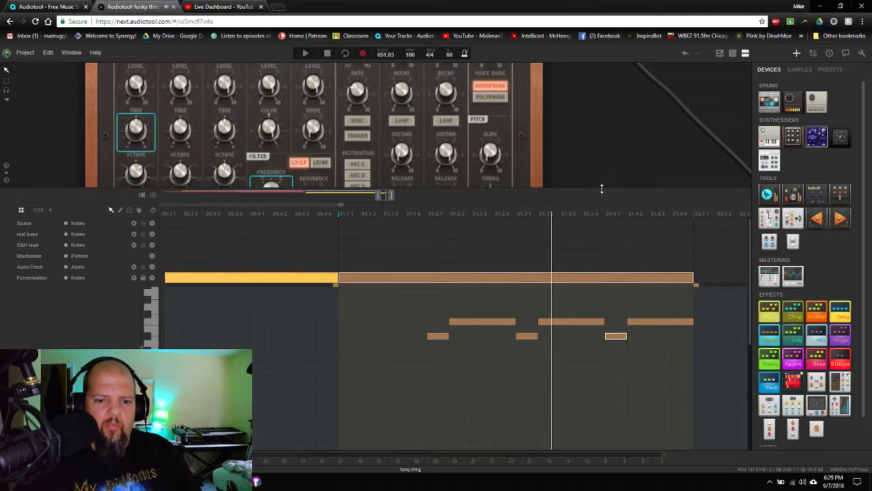
Try a Pulverisateur Glide-Time of about 1539 ms and play the three note pairs from bar 51
{"action": "left_click_drag", "start_coordinate": [603, 189], "coordinate": [598, 245]}
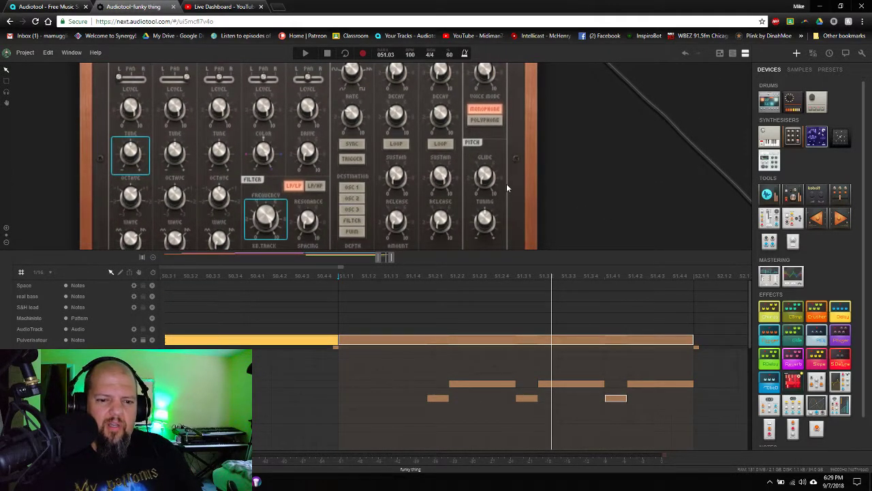
{"action": "left_click_drag", "start_coordinate": [486, 179], "coordinate": [486, 157]}
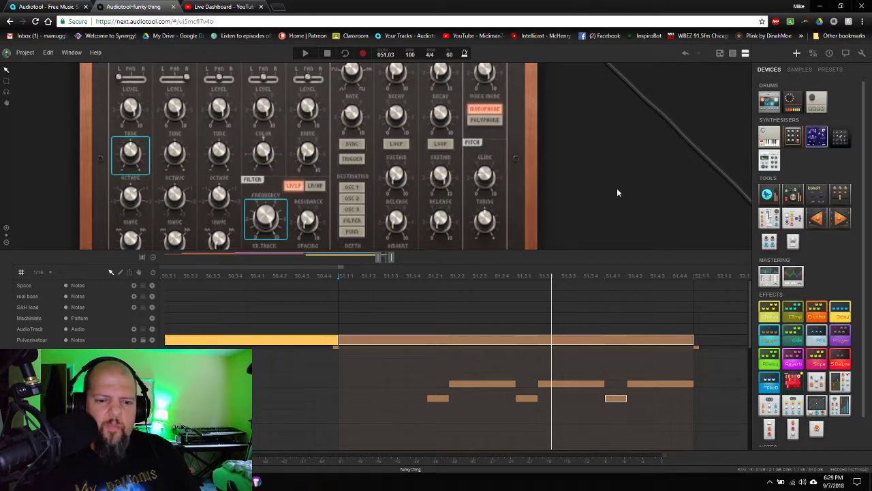
{"action": "left_click", "coordinate": [341, 283]}
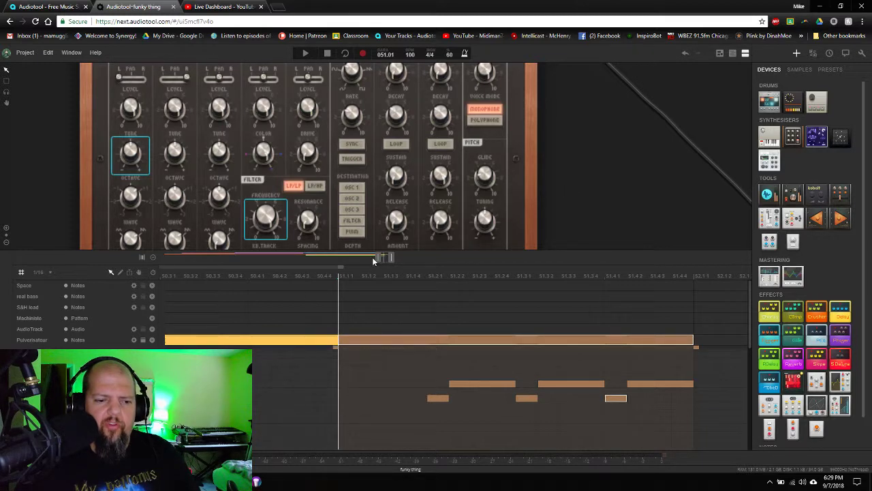
{"action": "left_click_drag", "start_coordinate": [380, 256], "coordinate": [382, 259]}
{"action": "scroll", "coordinate": [381, 260], "scroll_direction": "down", "scroll_amount": 2}
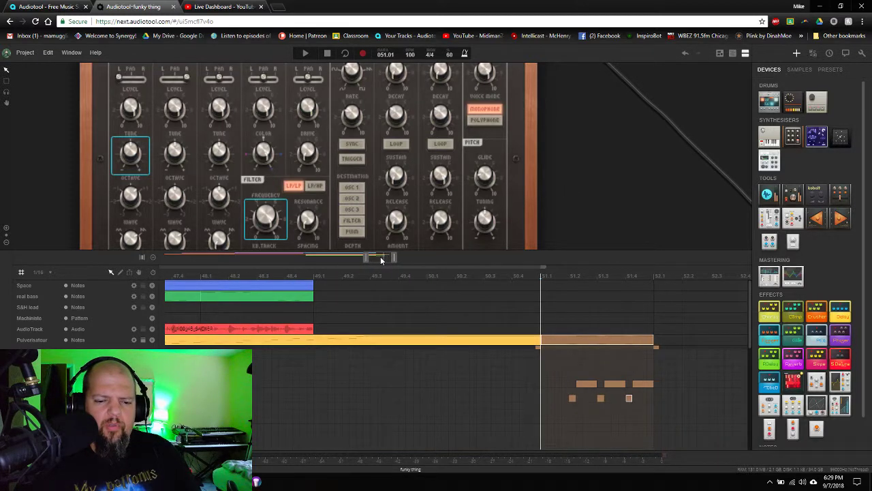
{"action": "key", "text": "space"}
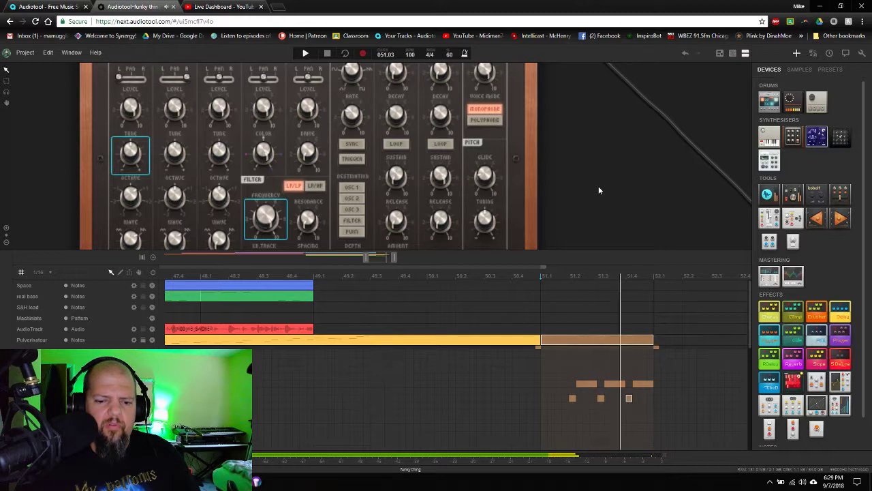
{"action": "key", "text": "space"}
Reduce the Pulverisateur's Glide-Time to 0 ms and raise it to 75 ms
{"action": "mouse_move", "coordinate": [483, 177]}
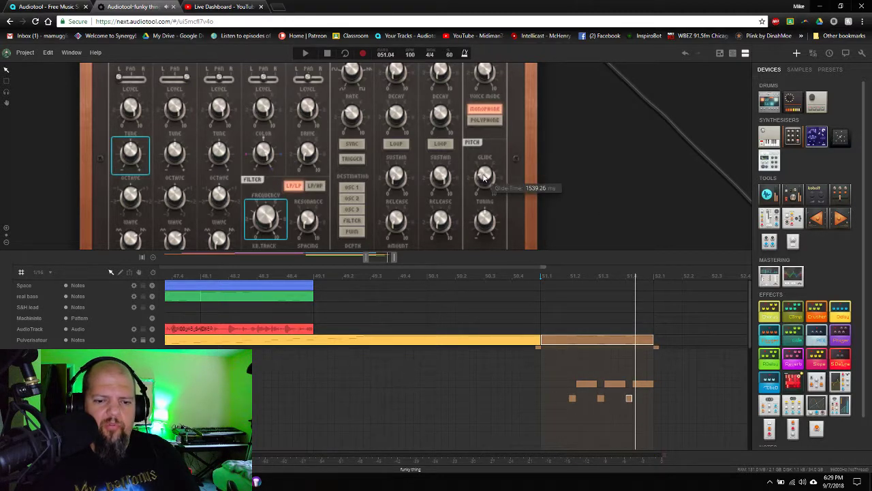
{"action": "left_click_drag", "start_coordinate": [484, 178], "coordinate": [566, 234]}
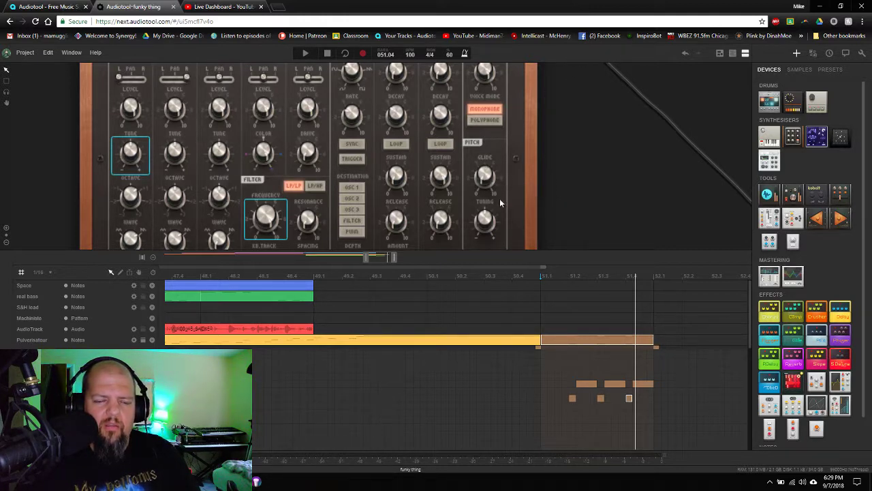
{"action": "scroll", "coordinate": [494, 191], "scroll_direction": "up", "scroll_amount": 2}
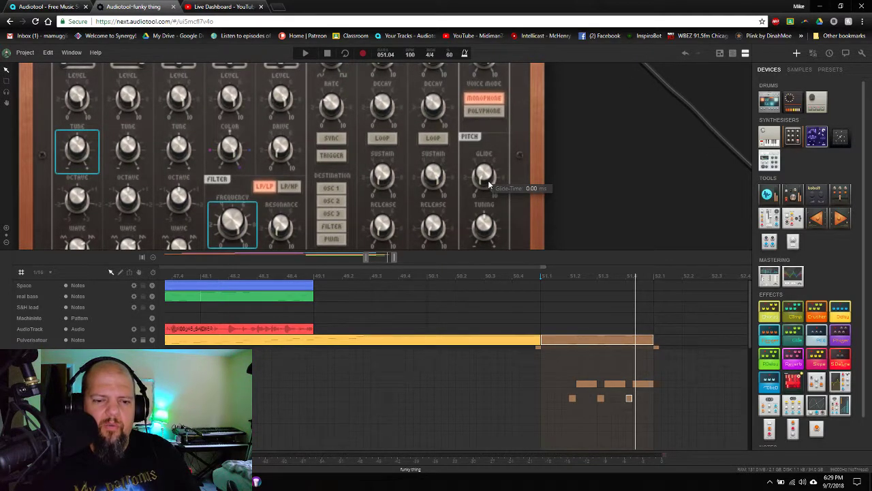
{"action": "left_click_drag", "start_coordinate": [489, 184], "coordinate": [485, 181]}
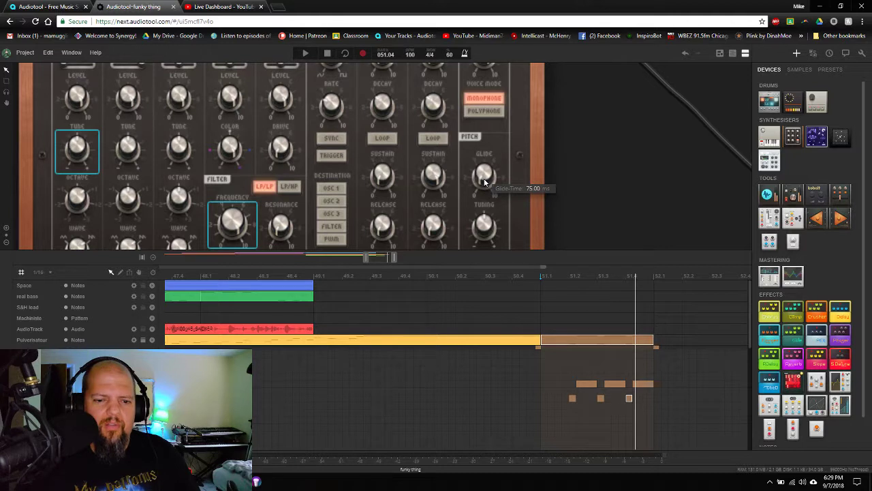
Shorten the three long Pulverisateur notes in bar 51 to an eighth note each
{"action": "key", "text": "space"}
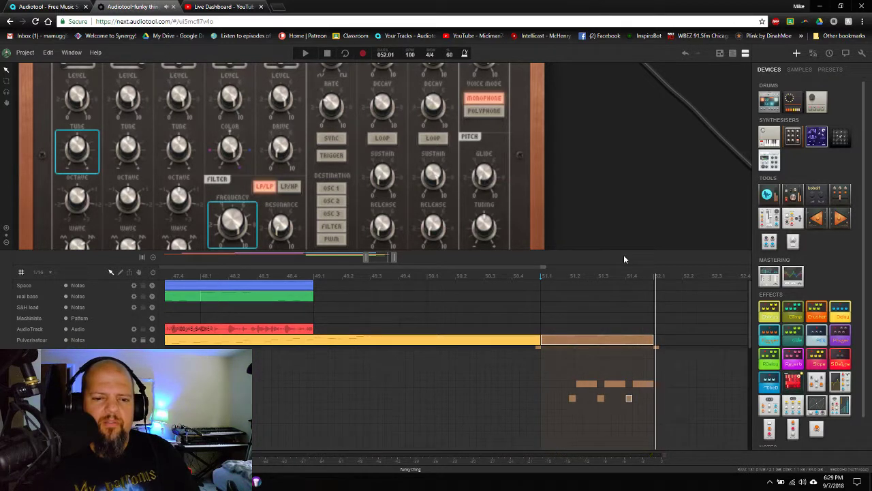
{"action": "left_click_drag", "start_coordinate": [589, 360], "coordinate": [645, 392]}
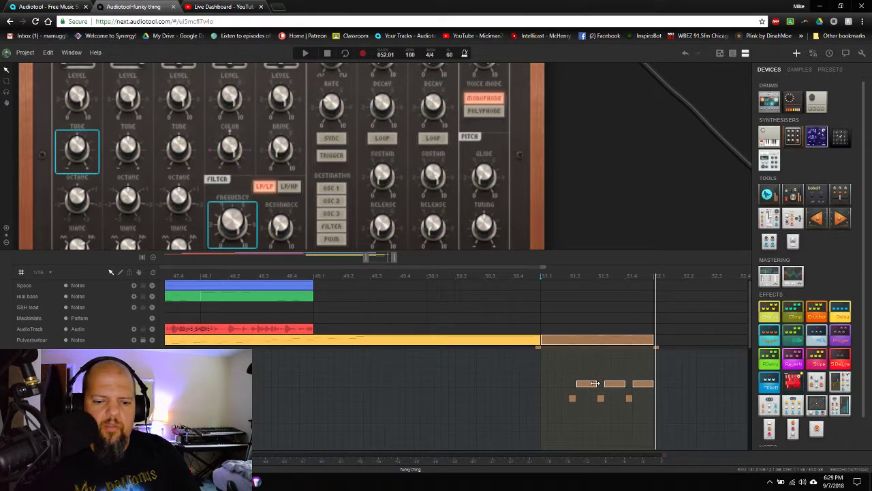
{"action": "left_click_drag", "start_coordinate": [595, 384], "coordinate": [585, 383]}
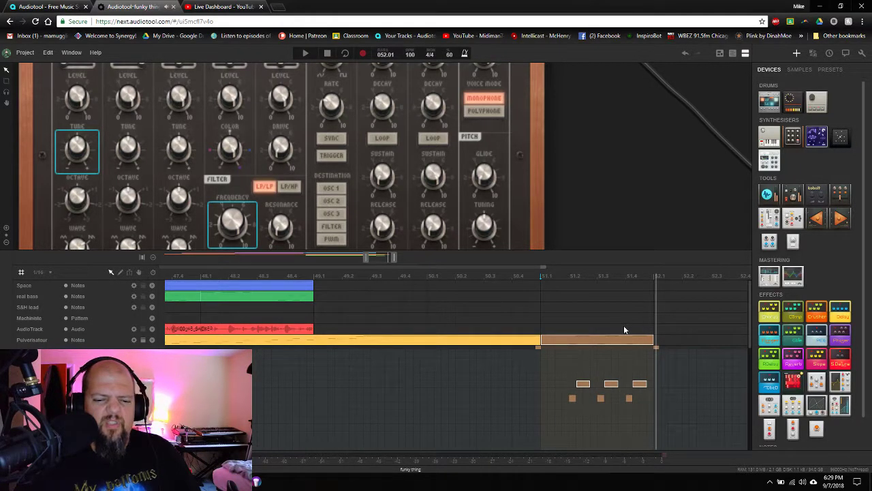
Set the note grid to 1/32, lengthen the three long notes by one thirty-second, and play the figure from bar 51
{"action": "scroll", "coordinate": [389, 259], "scroll_direction": "up", "scroll_amount": 5}
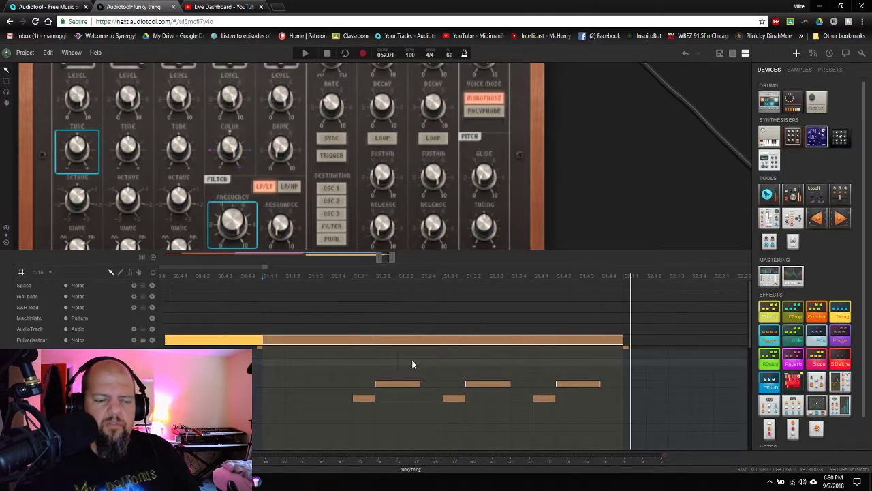
{"action": "left_click", "coordinate": [42, 272]}
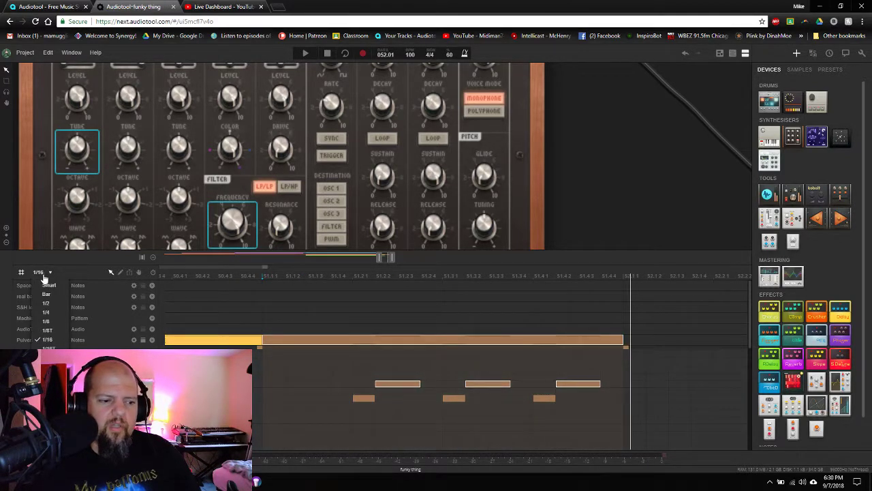
{"action": "left_click", "coordinate": [46, 358]}
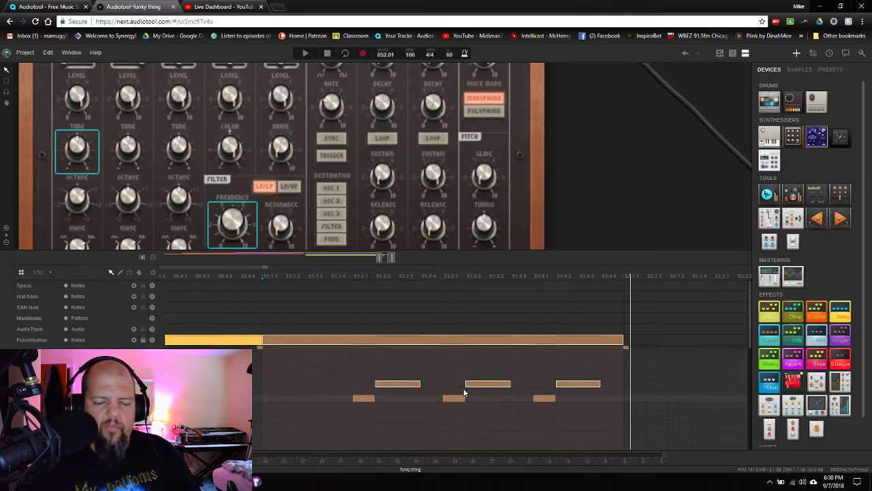
{"action": "left_click_drag", "start_coordinate": [510, 383], "coordinate": [521, 383]}
{"action": "left_click", "coordinate": [274, 276]}
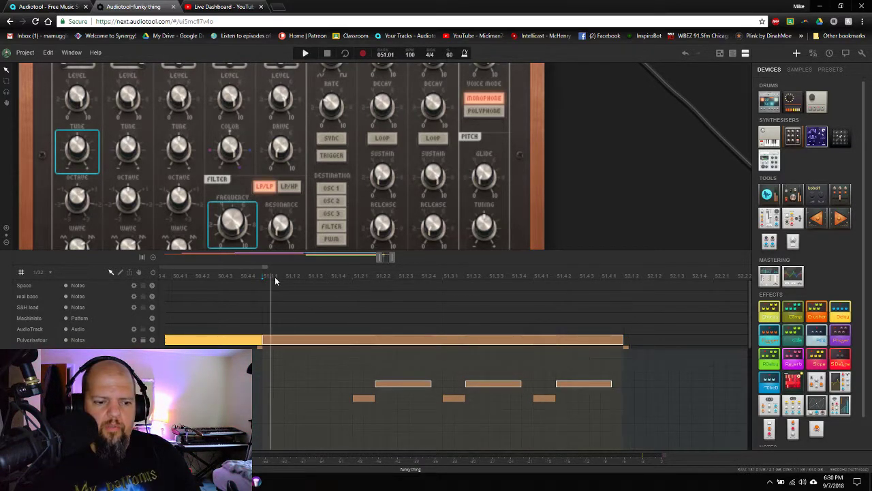
{"action": "key", "text": "space"}
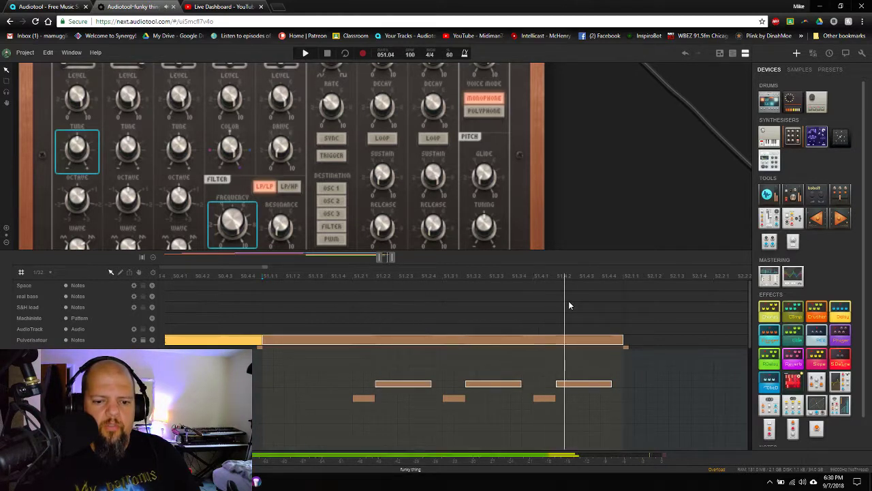
Return the note grid to 1/16 and play the ending from bar 47 through the downward bend into bar 51
{"action": "left_click", "coordinate": [39, 272]}
{"action": "left_click", "coordinate": [49, 340]}
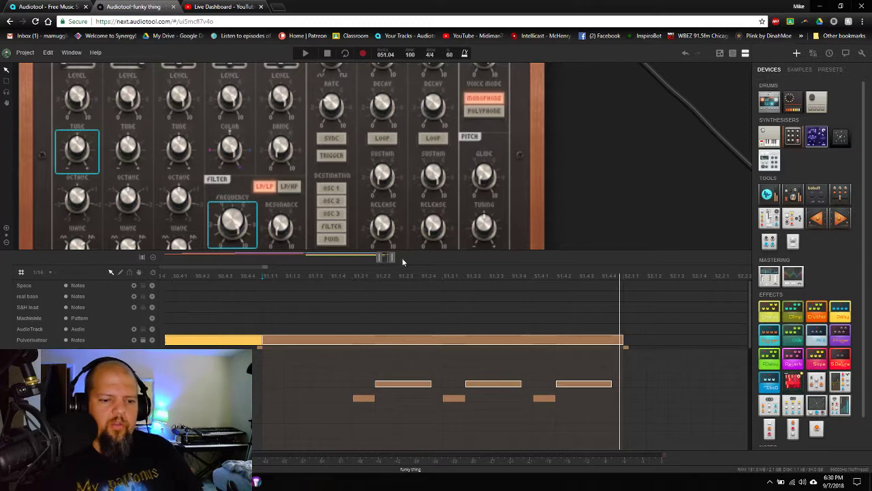
{"action": "scroll", "coordinate": [386, 258], "scroll_direction": "down", "scroll_amount": 5}
{"action": "scroll", "coordinate": [386, 258], "scroll_direction": "down", "scroll_amount": 5}
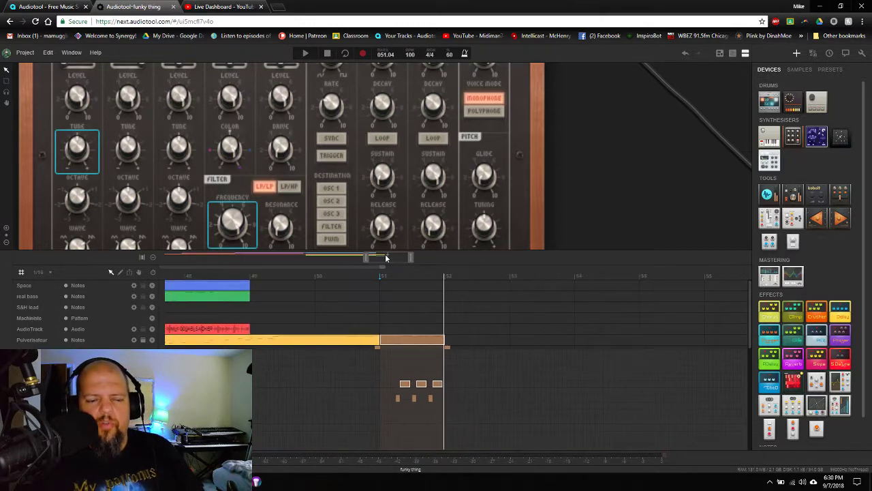
{"action": "left_click", "coordinate": [298, 275]}
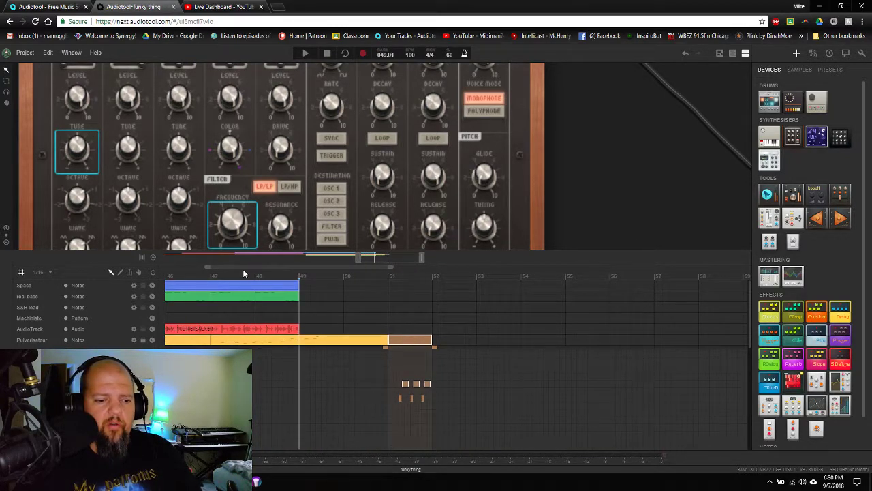
{"action": "left_click", "coordinate": [239, 274]}
{"action": "key", "text": "space"}
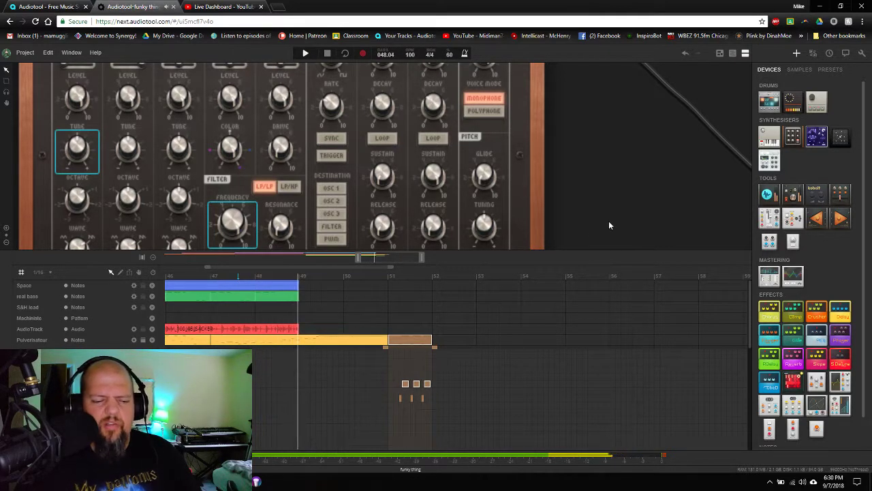
Set the Pulverisateur's Glide-Time to 0 ms, automate it, and open a new one-bar automation region at bar 51
{"action": "mouse_move", "coordinate": [484, 180]}
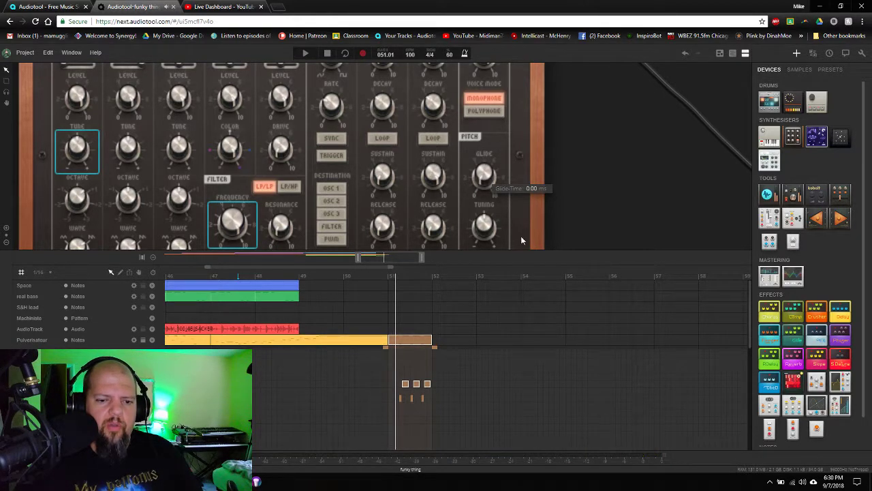
{"action": "right_click", "coordinate": [488, 183]}
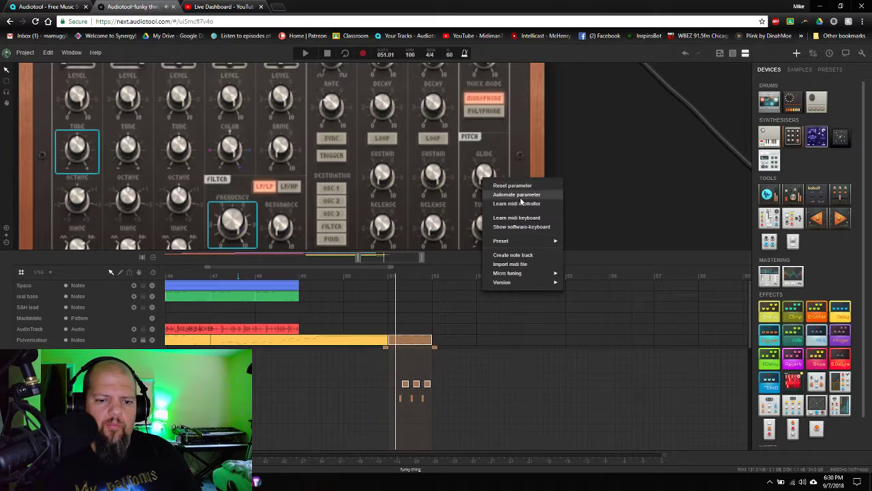
{"action": "left_click", "coordinate": [517, 195]}
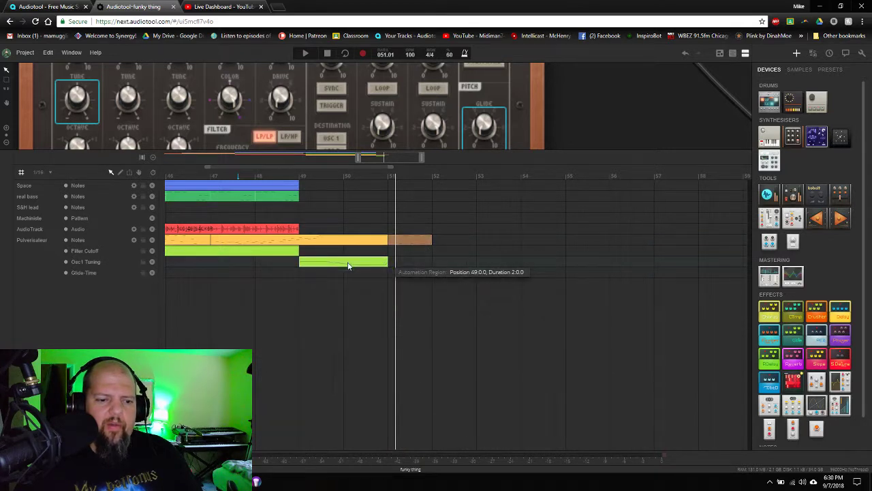
{"action": "double_click", "coordinate": [389, 273]}
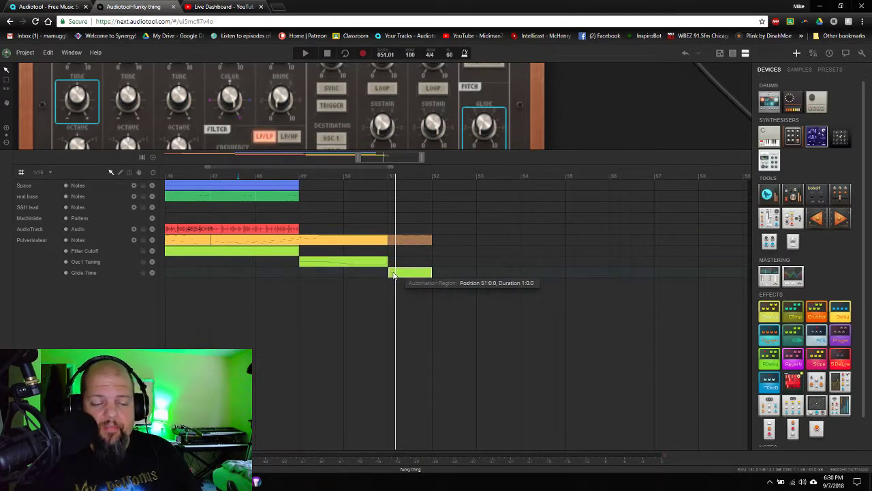
{"action": "left_click", "coordinate": [394, 274]}
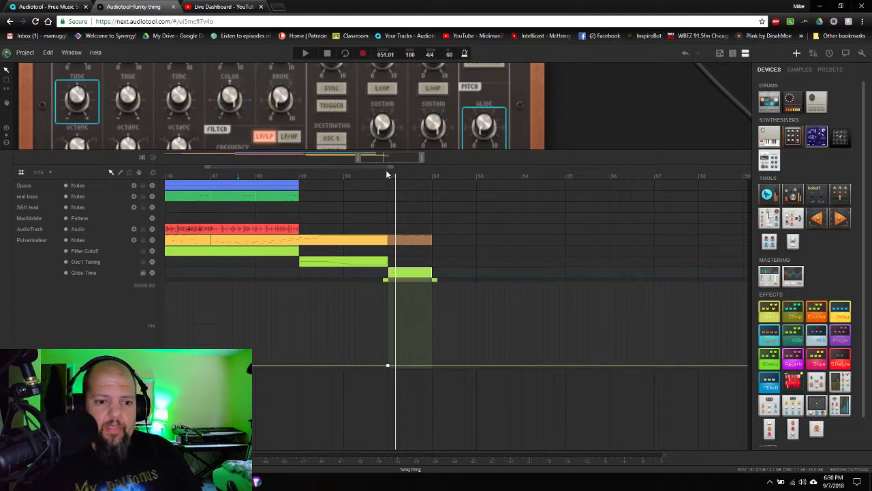
Set the automation point at the start of the bar 51 Glide-Time region to 75 ms
{"action": "scroll", "coordinate": [383, 163], "scroll_direction": "up", "scroll_amount": 3}
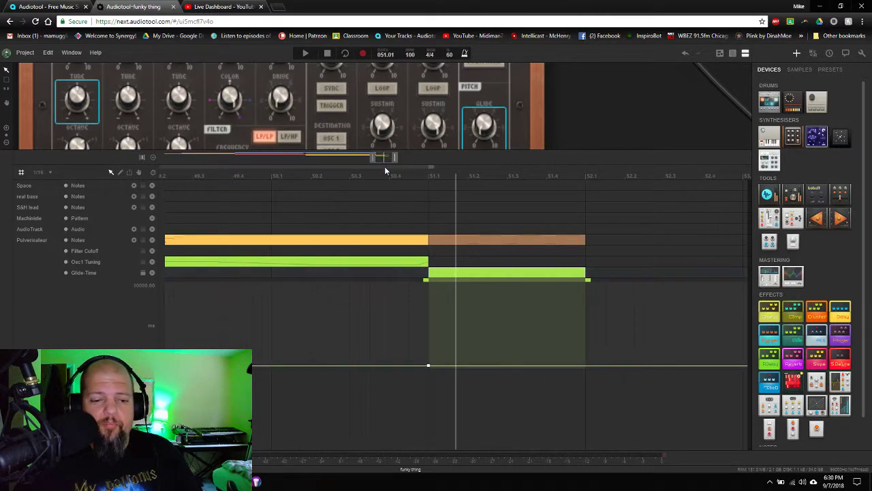
{"action": "scroll", "coordinate": [384, 161], "scroll_direction": "up", "scroll_amount": 3}
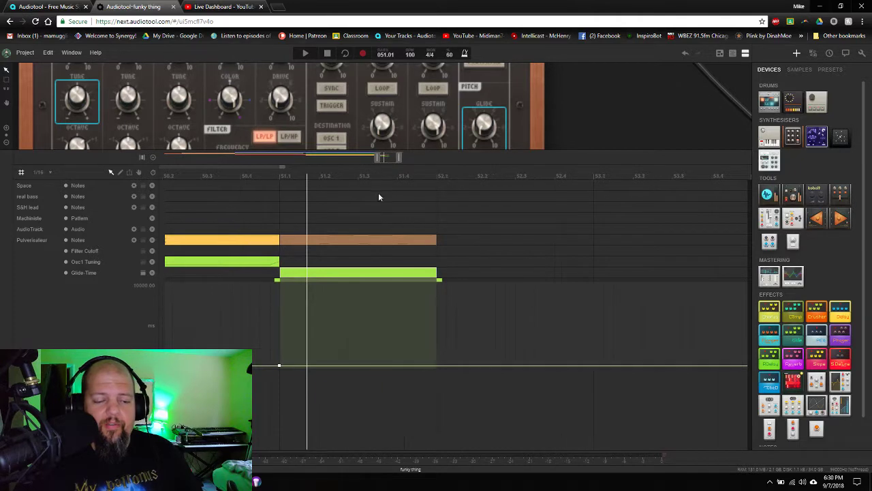
{"action": "scroll", "coordinate": [387, 160], "scroll_direction": "up", "scroll_amount": 1}
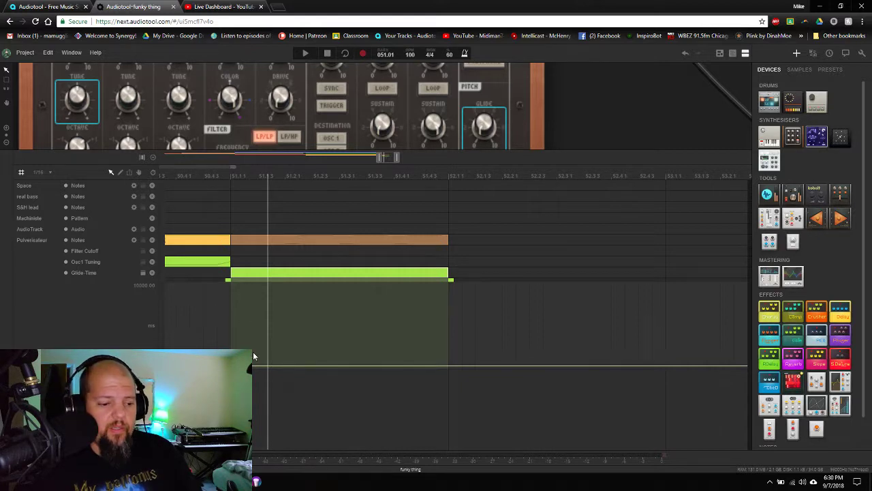
{"action": "left_click_drag", "start_coordinate": [230, 365], "coordinate": [230, 350]}
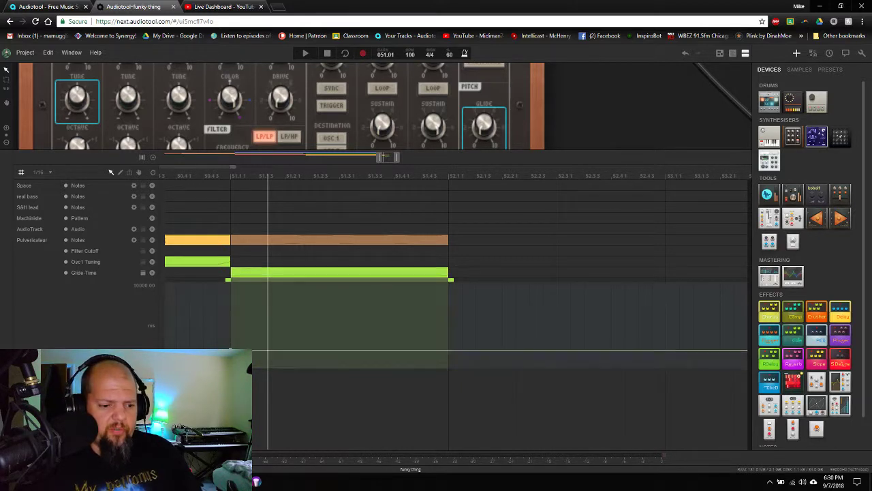
{"action": "double_click", "coordinate": [230, 348]}
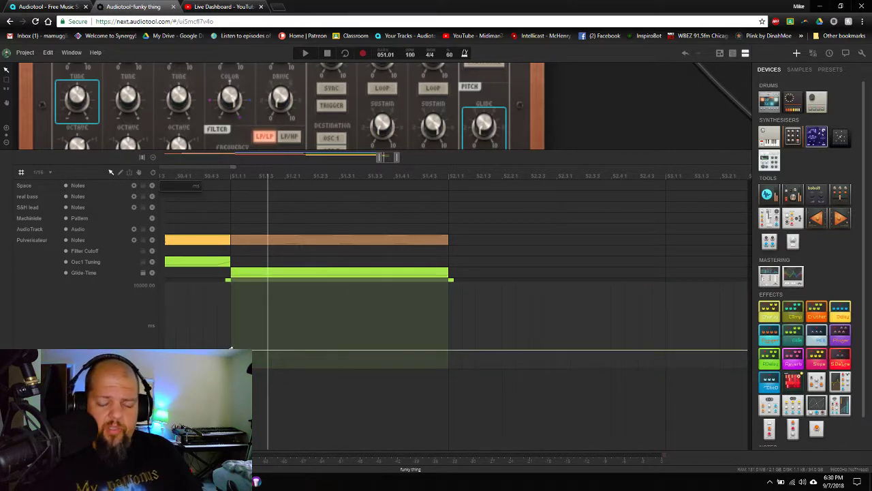
{"action": "type", "text": "75"}
{"action": "key", "text": "Return"}
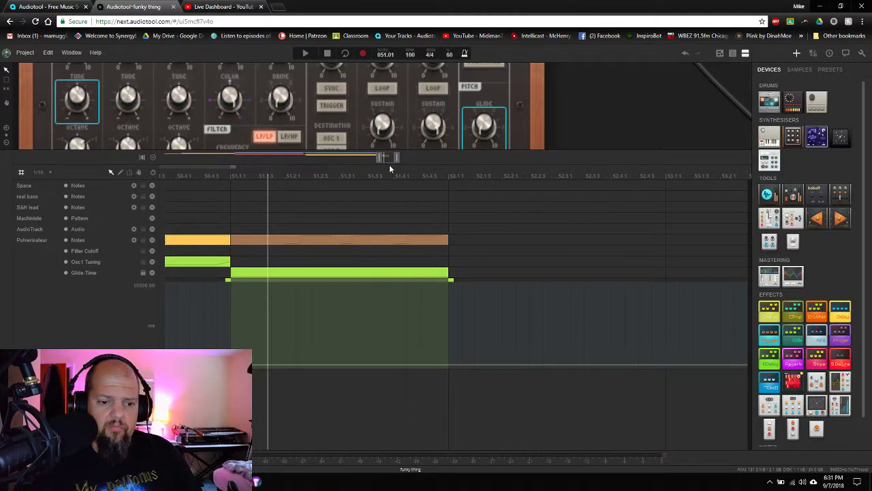
Play the ending from bar 50 to hear the automated glide on the note figure
{"action": "left_click_drag", "start_coordinate": [392, 169], "coordinate": [399, 157]}
{"action": "left_click", "coordinate": [417, 179]}
{"action": "key", "text": "space"}
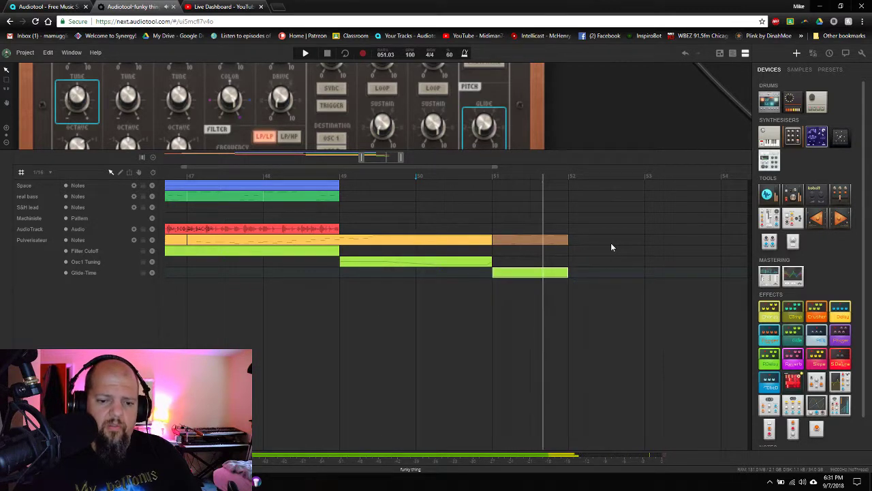
{"action": "key", "text": "space"}
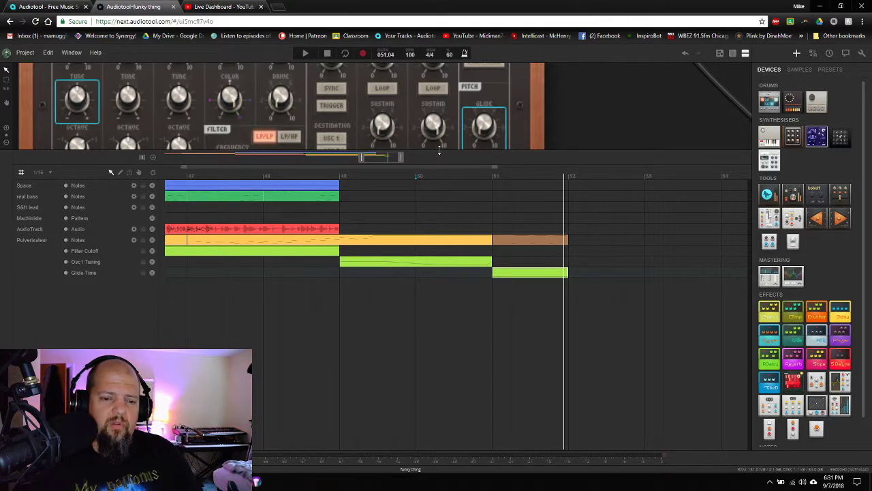
Enlarge the device area, examine the Pulverisateur's automated Tune, Frequency and Glide controls, and play again from bar 50
{"action": "left_click_drag", "start_coordinate": [439, 162], "coordinate": [435, 292]}
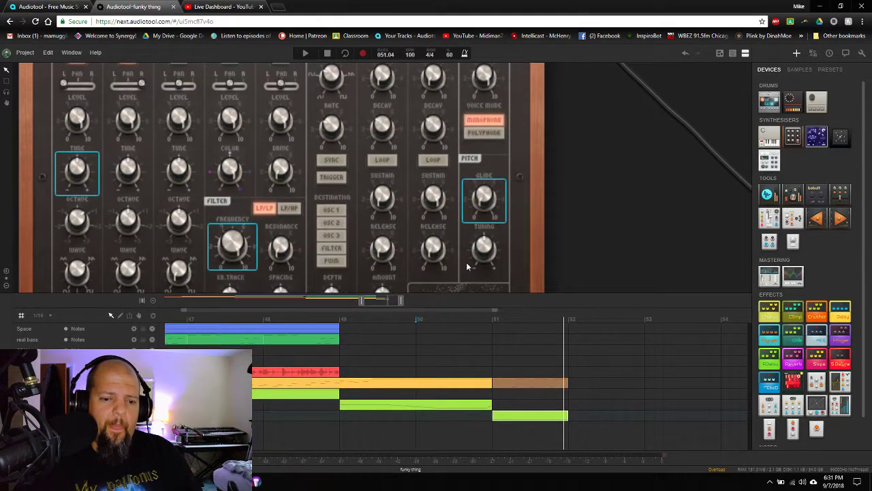
{"action": "scroll", "coordinate": [466, 249], "scroll_direction": "down", "scroll_amount": 3}
{"action": "scroll", "coordinate": [469, 249], "scroll_direction": "down", "scroll_amount": 2}
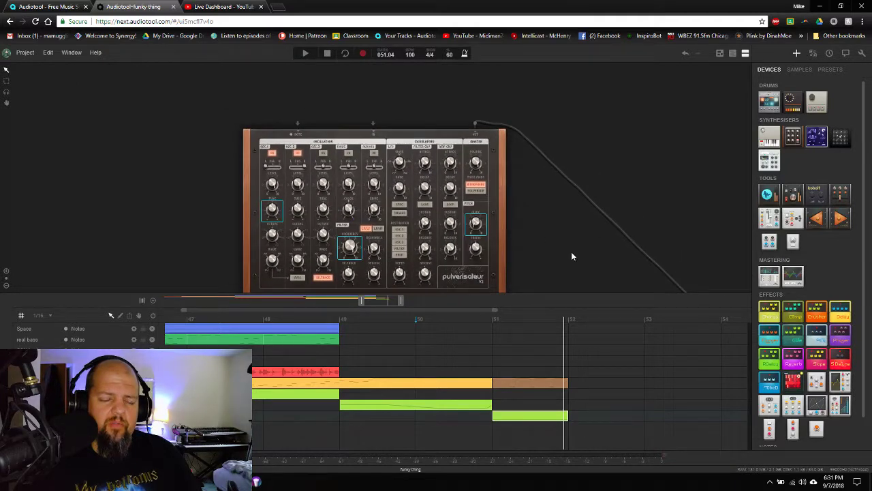
{"action": "left_click_drag", "start_coordinate": [571, 251], "coordinate": [581, 231]}
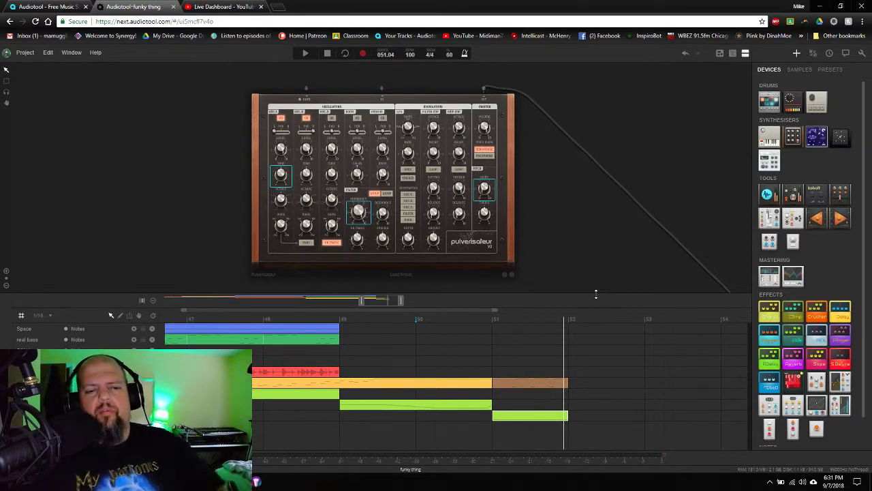
{"action": "scroll", "coordinate": [508, 248], "scroll_direction": "down", "scroll_amount": 5}
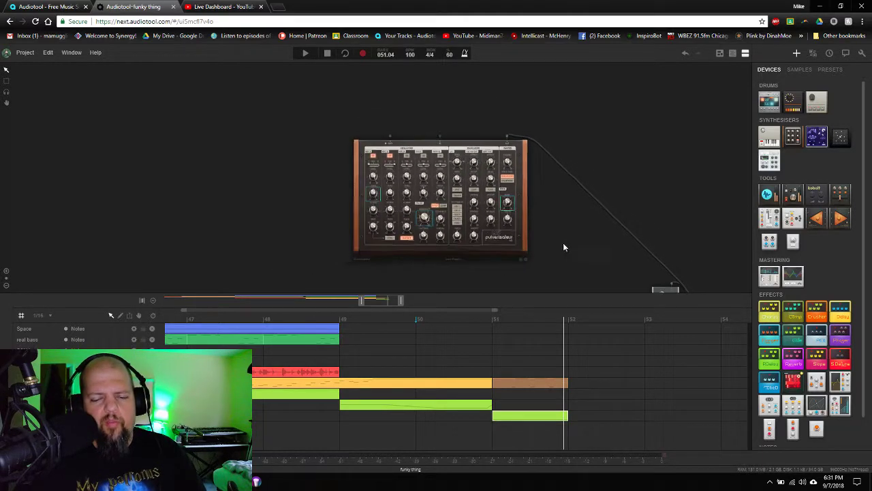
{"action": "left_click_drag", "start_coordinate": [593, 277], "coordinate": [438, 253]}
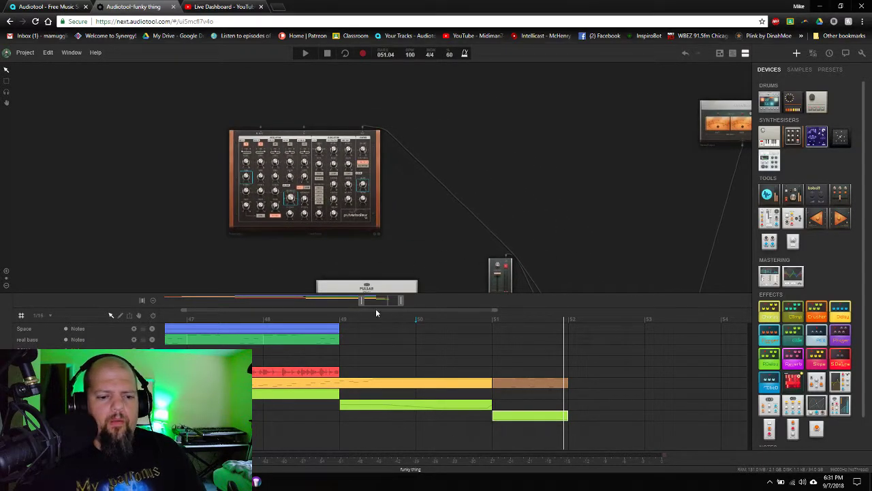
{"action": "scroll", "coordinate": [388, 299], "scroll_direction": "down", "scroll_amount": 5}
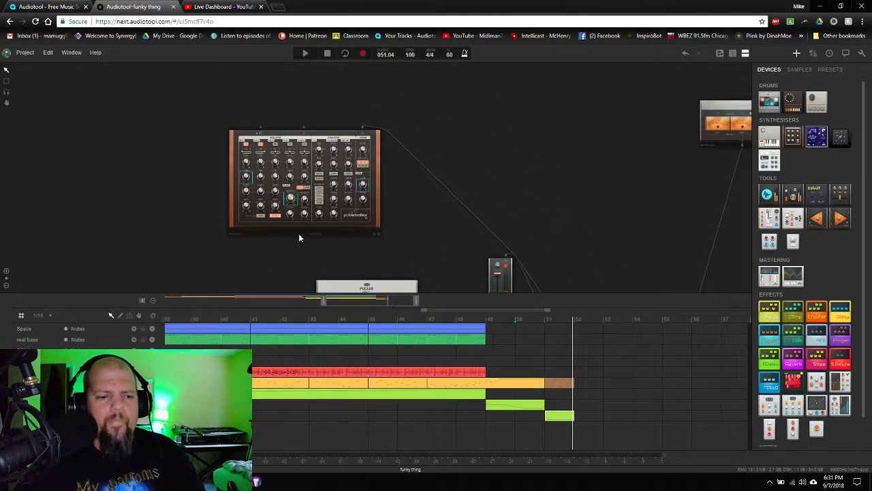
{"action": "left_click_drag", "start_coordinate": [294, 257], "coordinate": [378, 259]}
{"action": "scroll", "coordinate": [334, 179], "scroll_direction": "up", "scroll_amount": 4}
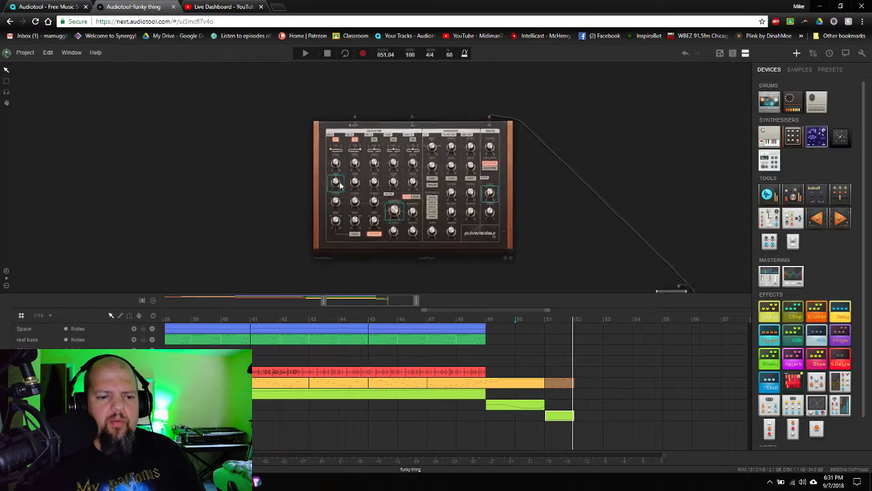
{"action": "scroll", "coordinate": [338, 182], "scroll_direction": "up", "scroll_amount": 4}
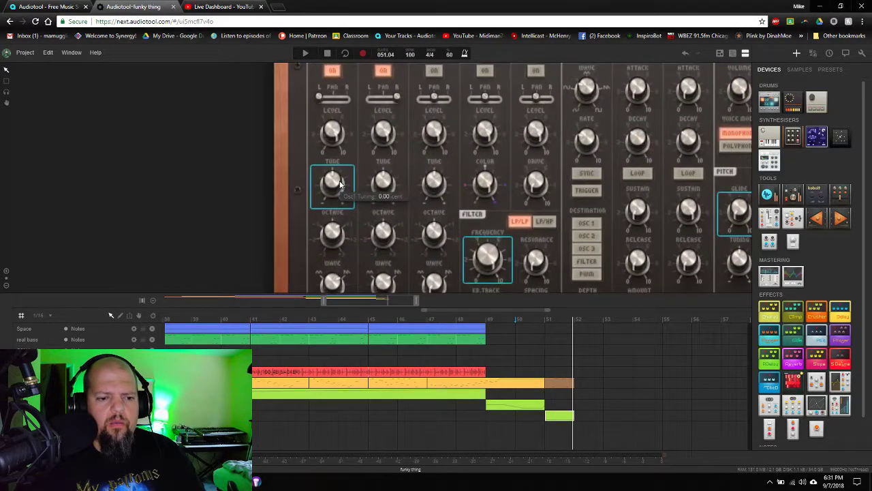
{"action": "left_click_drag", "start_coordinate": [213, 224], "coordinate": [177, 195]}
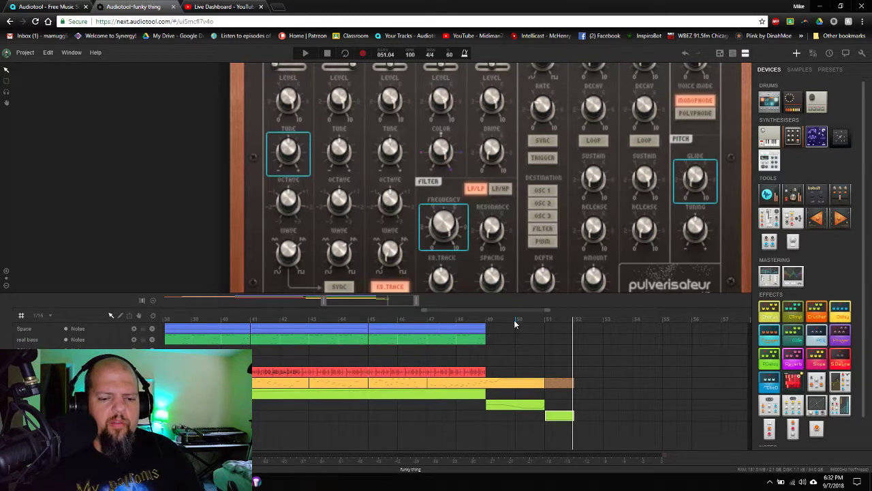
{"action": "key", "text": "space"}
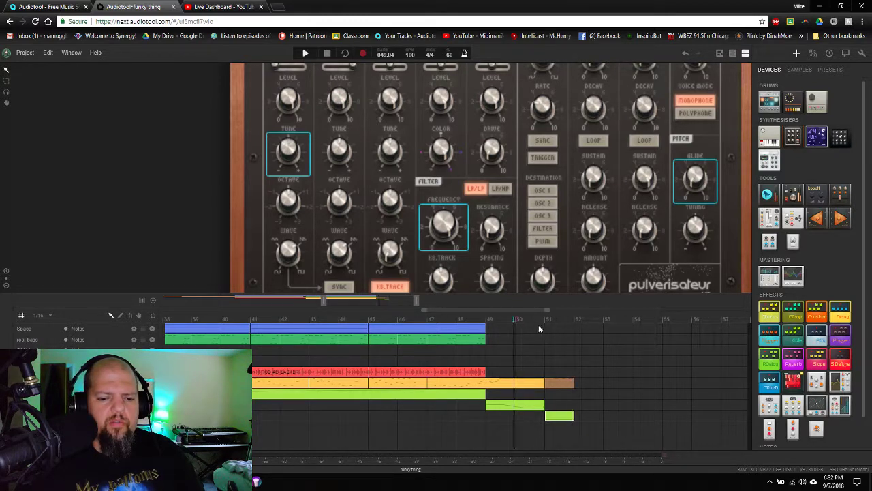
Play the ending from bar 49 and examine the Pulverisateur's oscillator panning, tune and glide controls
{"action": "left_click", "coordinate": [485, 318]}
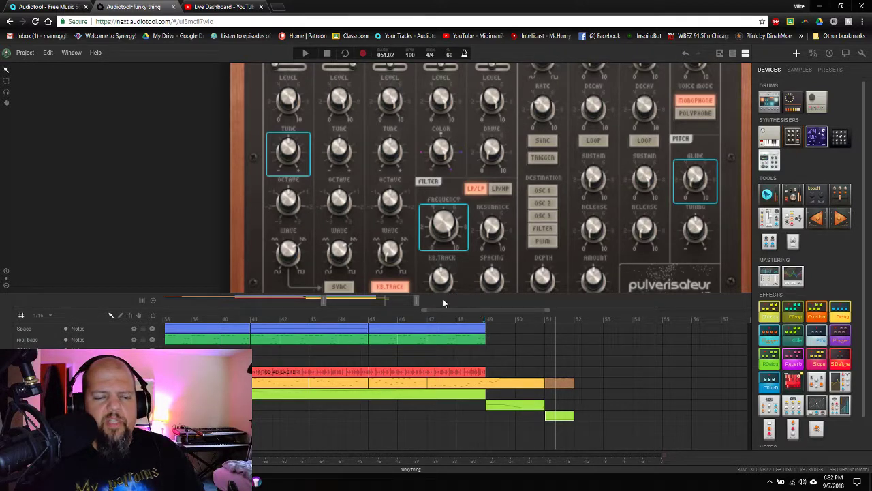
{"action": "scroll", "coordinate": [174, 111], "scroll_direction": "up", "scroll_amount": 3}
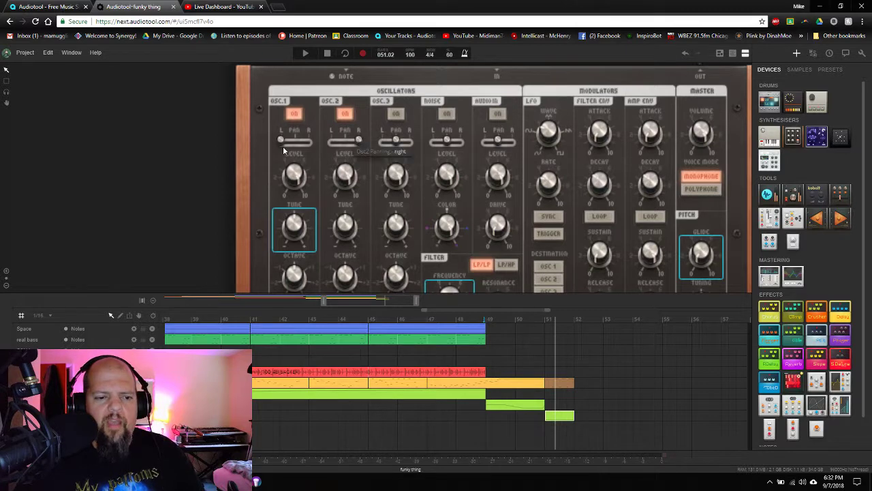
{"action": "mouse_move", "coordinate": [290, 148]}
{"action": "left_mouse_down"}
{"action": "mouse_move", "coordinate": [300, 142]}
{"action": "mouse_move", "coordinate": [272, 142]}
{"action": "mouse_move", "coordinate": [314, 141]}
{"action": "mouse_move", "coordinate": [279, 139]}
{"action": "left_mouse_up"}
{"action": "left_click_drag", "start_coordinate": [200, 239], "coordinate": [184, 199]}
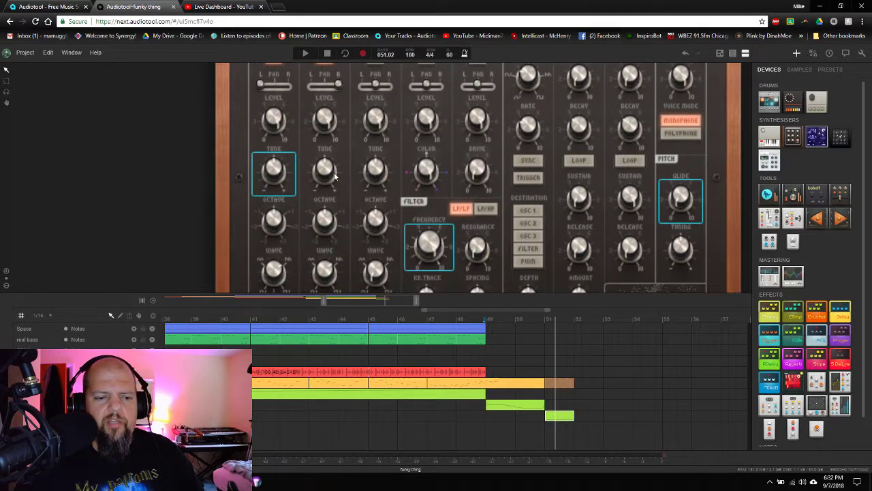
{"action": "scroll", "coordinate": [136, 128], "scroll_direction": "up", "scroll_amount": 1}
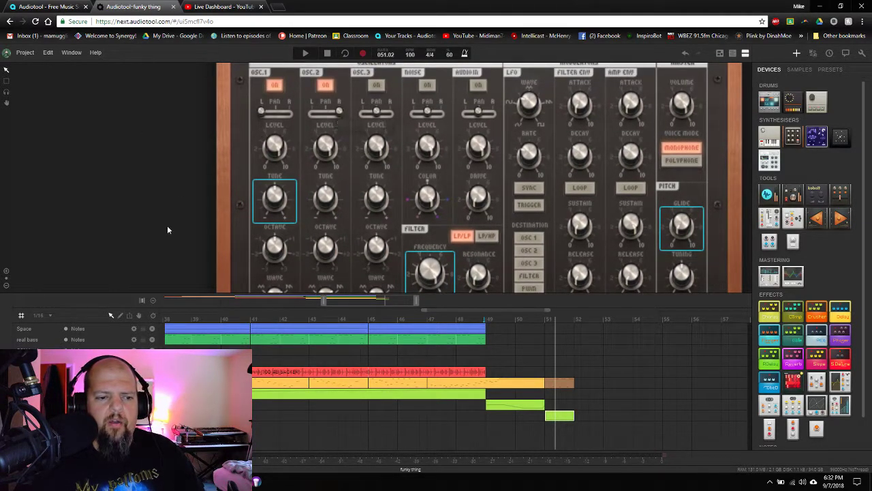
{"action": "scroll", "coordinate": [156, 202], "scroll_direction": "down", "scroll_amount": 1}
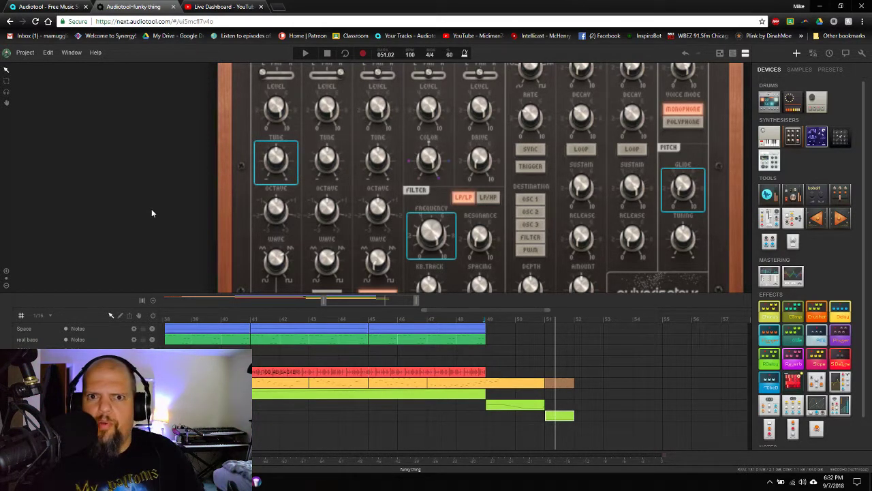
{"action": "key", "text": "space"}
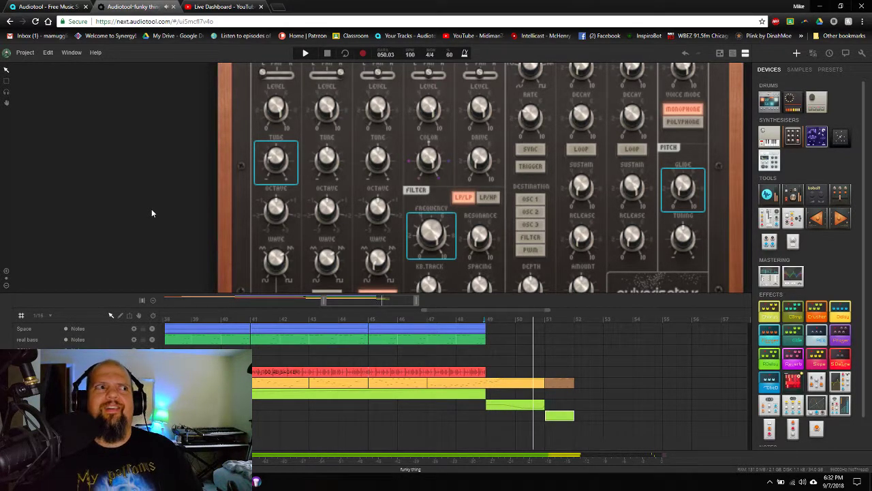
{"action": "key", "text": "space"}
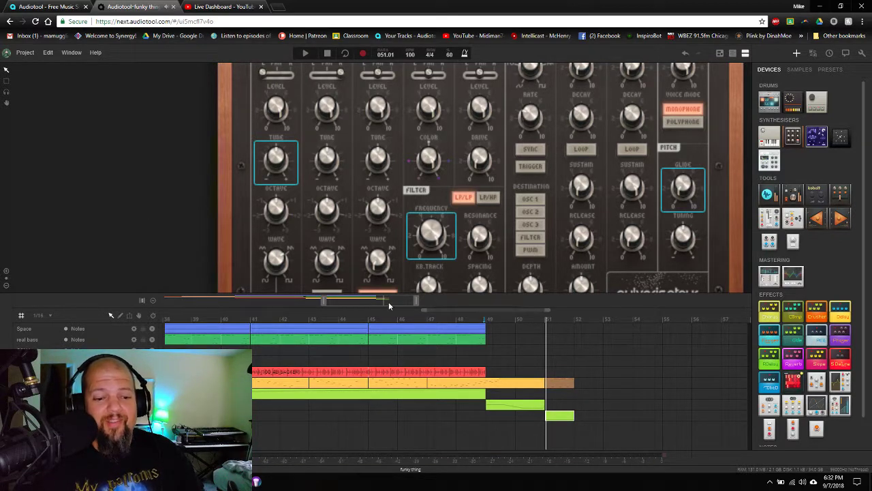
Play the arrangement from bar 41 through the end of bar 51 and check the Pulverisateur's filter resonance
{"action": "scroll", "coordinate": [388, 302], "scroll_direction": "up", "scroll_amount": 2}
{"action": "scroll", "coordinate": [388, 302], "scroll_direction": "up", "scroll_amount": 1}
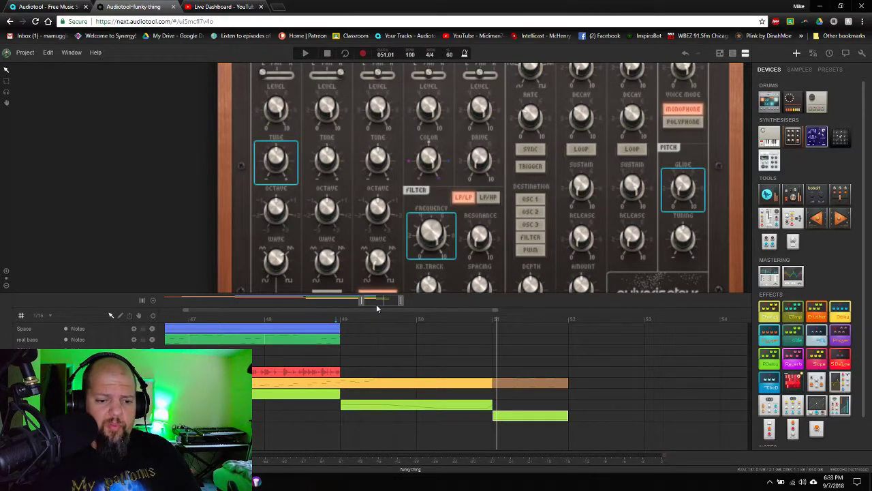
{"action": "left_click_drag", "start_coordinate": [377, 308], "coordinate": [279, 327]}
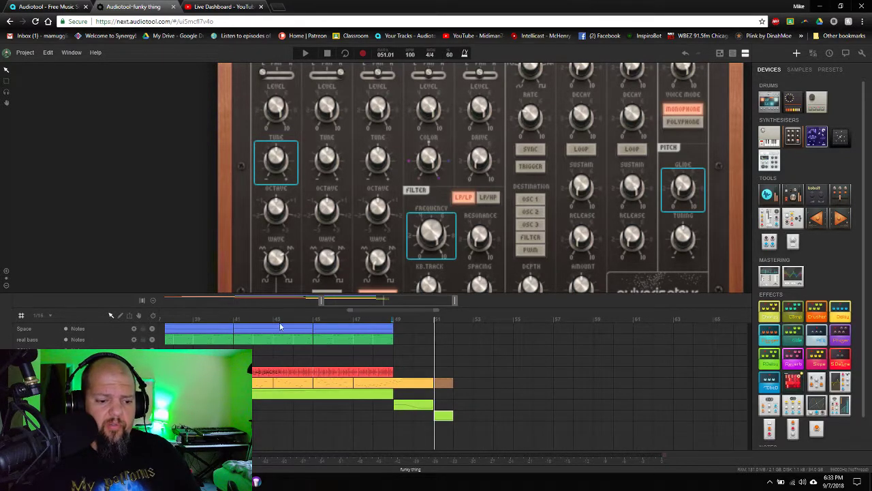
{"action": "left_click", "coordinate": [232, 318]}
{"action": "key", "text": "space"}
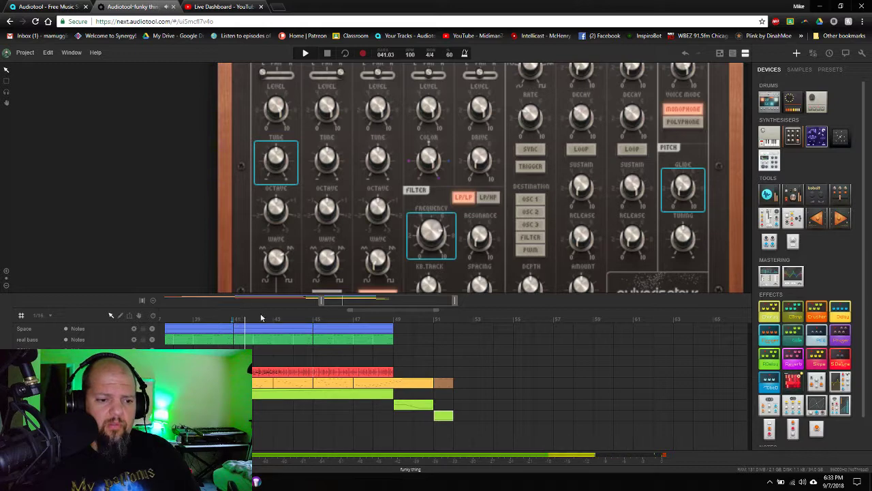
{"action": "scroll", "coordinate": [187, 260], "scroll_direction": "down", "scroll_amount": 2}
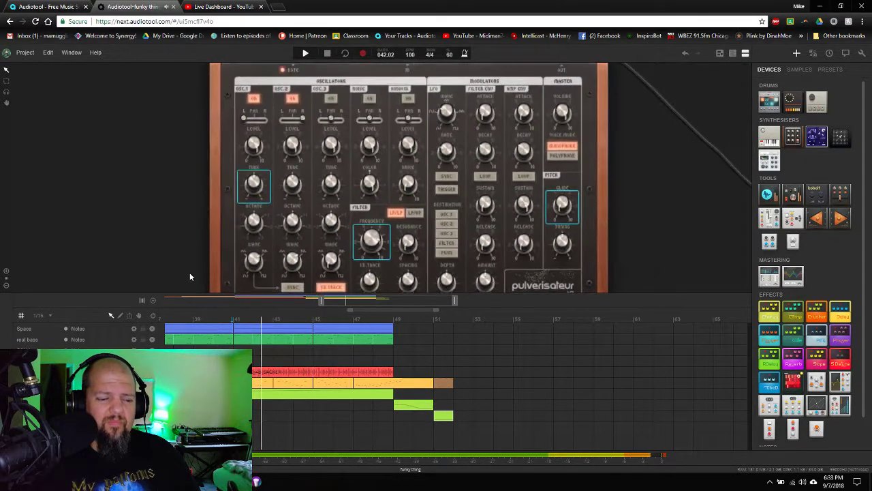
{"action": "left_click_drag", "start_coordinate": [371, 304], "coordinate": [342, 305]}
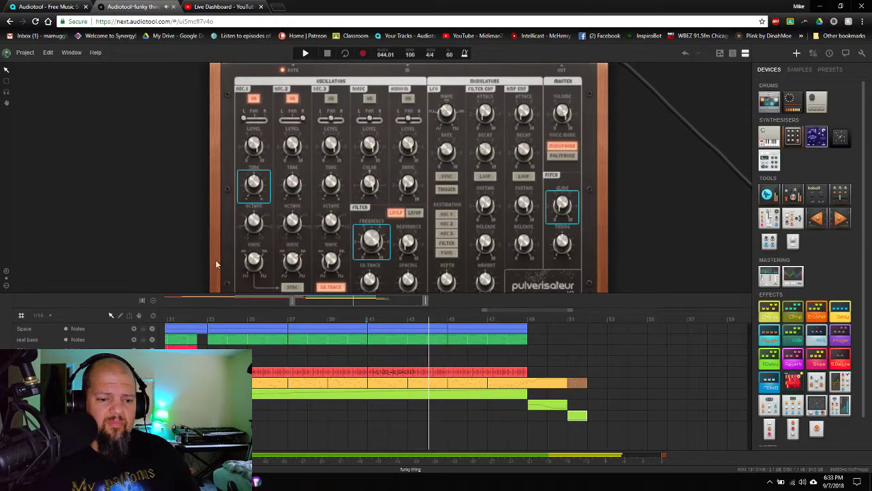
{"action": "mouse_move", "coordinate": [412, 217]}
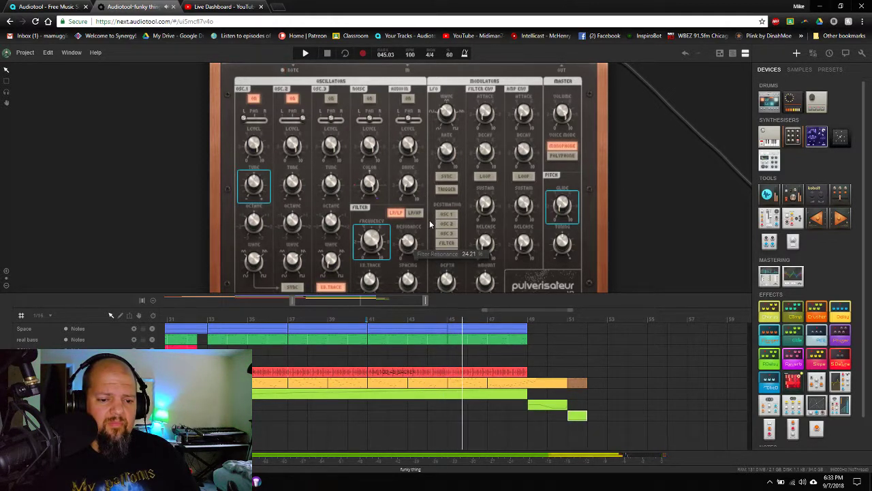
{"action": "left_click_drag", "start_coordinate": [407, 242], "coordinate": [411, 254]}
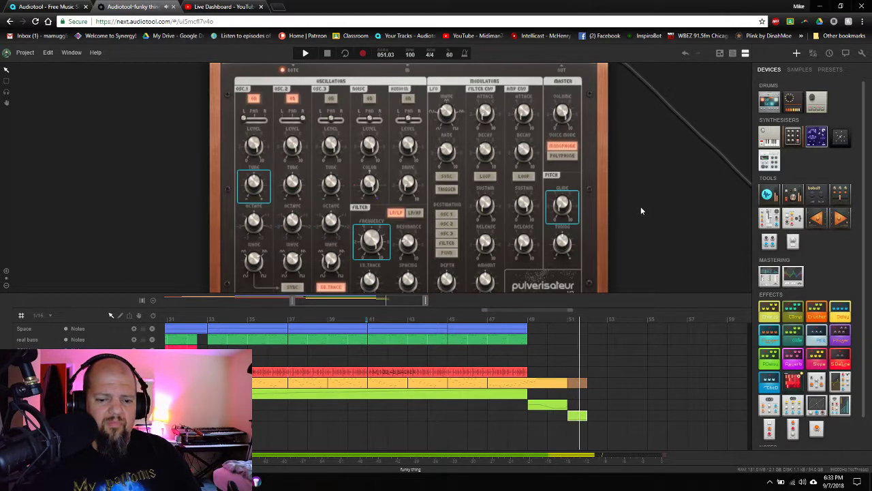
{"action": "scroll", "coordinate": [656, 223], "scroll_direction": "down", "scroll_amount": 2}
{"action": "key", "text": "space"}
Play the arrangement from bar 33 through the ending at bar 51
{"action": "left_click_drag", "start_coordinate": [698, 233], "coordinate": [483, 218]}
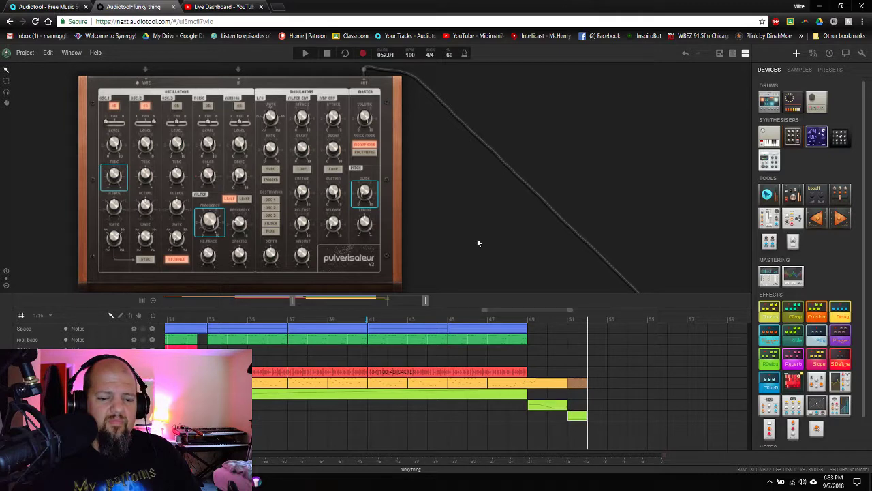
{"action": "left_click", "coordinate": [208, 325]}
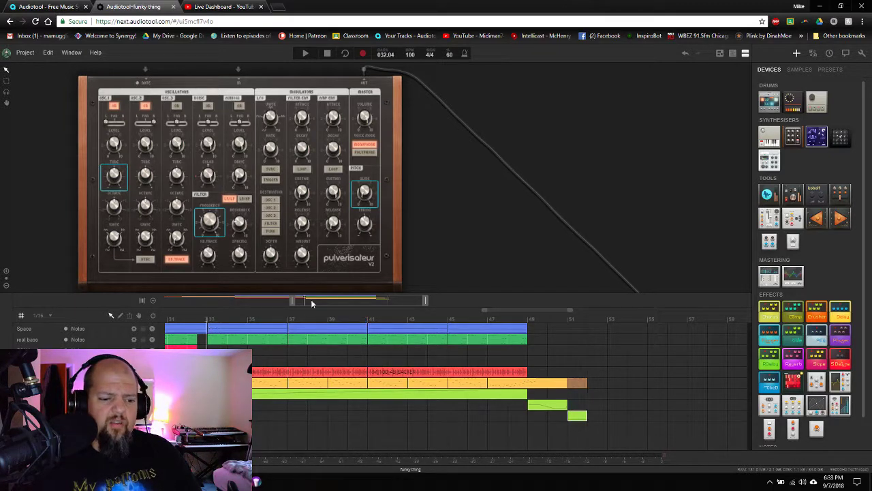
{"action": "key", "text": "space"}
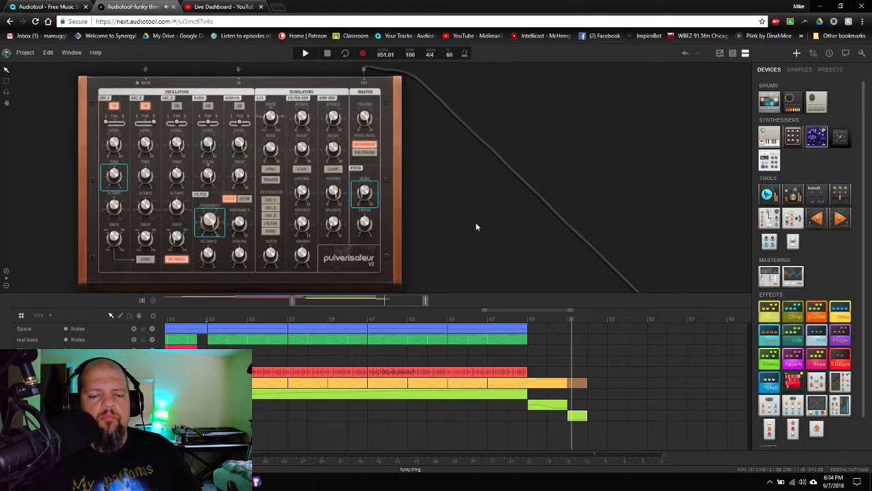
{"action": "key", "text": "space"}
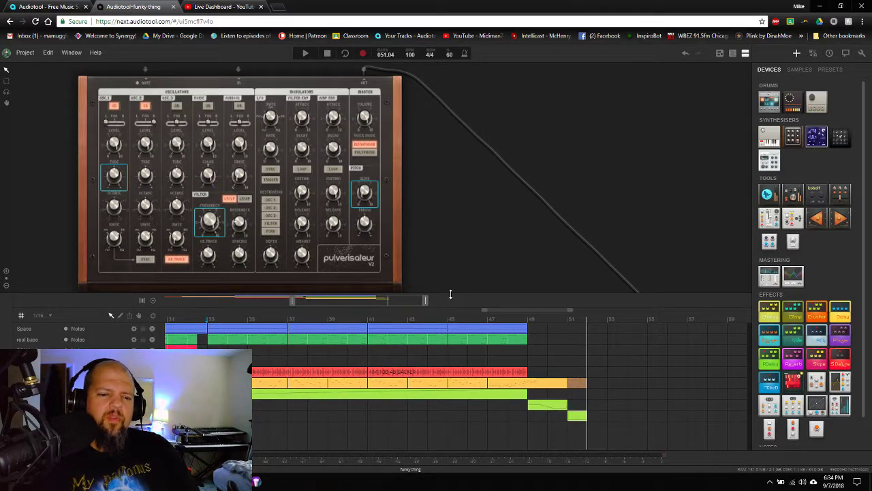
Copy the Space and real bass note regions of bars 41 to 48 to the start of bar 52
{"action": "scroll", "coordinate": [470, 225], "scroll_direction": "down", "scroll_amount": 4}
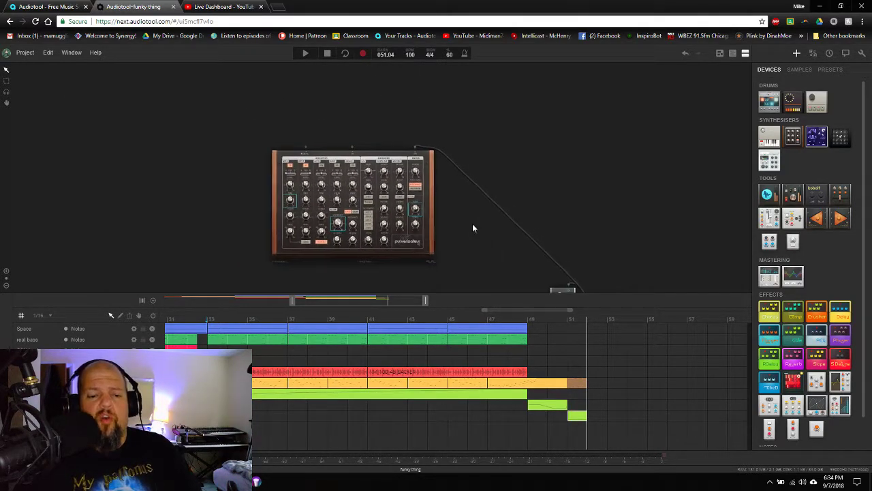
{"action": "left_click_drag", "start_coordinate": [473, 227], "coordinate": [394, 195]}
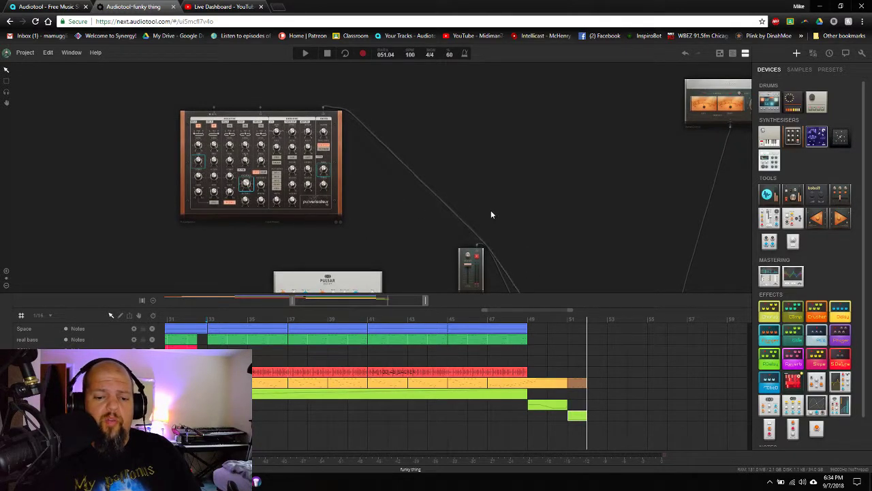
{"action": "scroll", "coordinate": [383, 304], "scroll_direction": "down", "scroll_amount": 2}
{"action": "scroll", "coordinate": [383, 304], "scroll_direction": "down", "scroll_amount": 1}
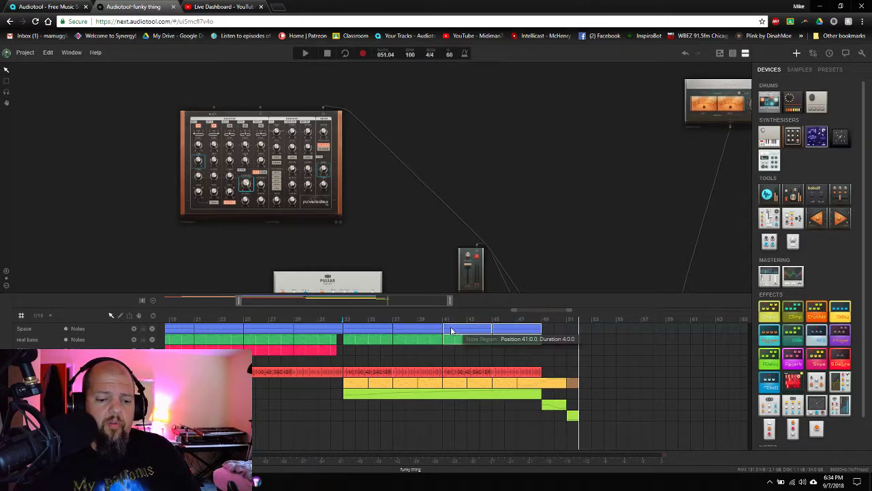
{"action": "left_click_drag", "start_coordinate": [451, 331], "coordinate": [588, 333]}
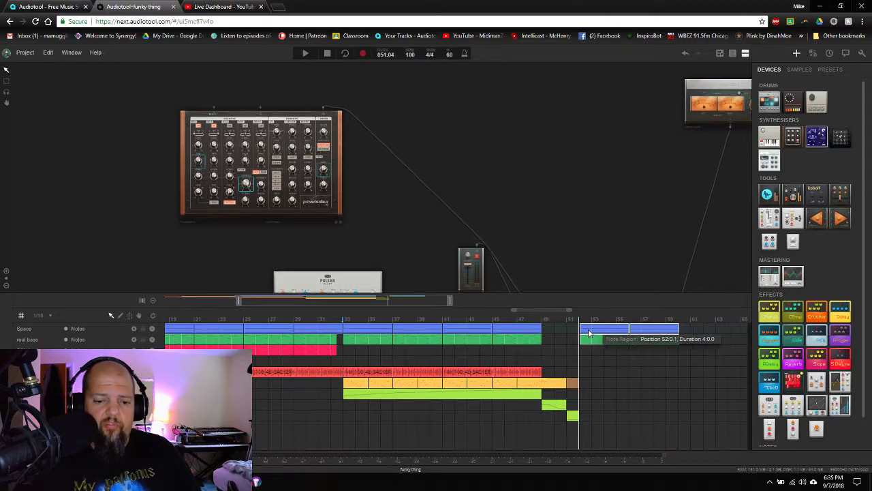
Set the timeline snapping to Bar, try to align the copied regions with bar 52, and switch snapping to Smart
{"action": "left_click", "coordinate": [42, 315]}
{"action": "left_click", "coordinate": [47, 338]}
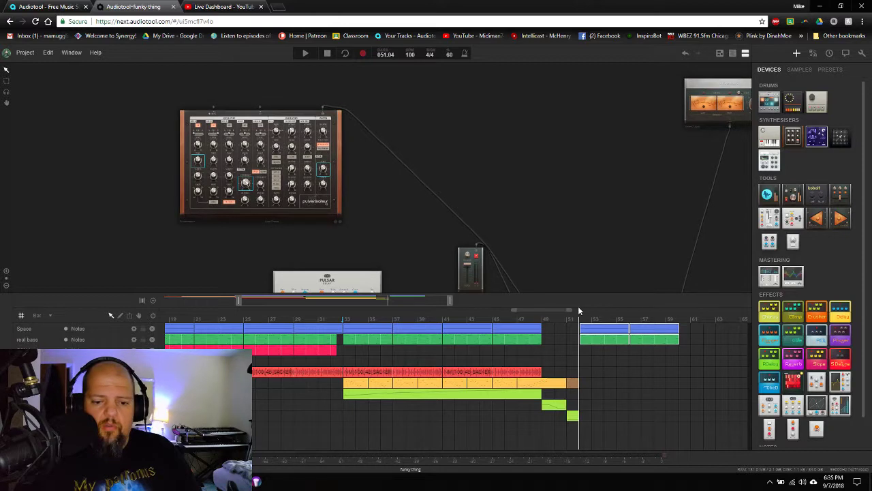
{"action": "mouse_move", "coordinate": [596, 334]}
{"action": "left_mouse_down"}
{"action": "mouse_move", "coordinate": [647, 334]}
{"action": "mouse_move", "coordinate": [598, 335]}
{"action": "left_mouse_up"}
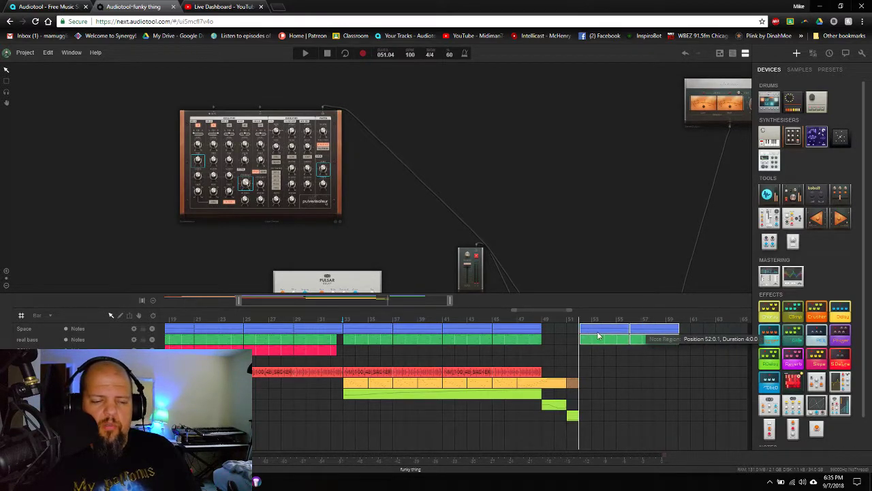
{"action": "scroll", "coordinate": [421, 300], "scroll_direction": "up", "scroll_amount": 5}
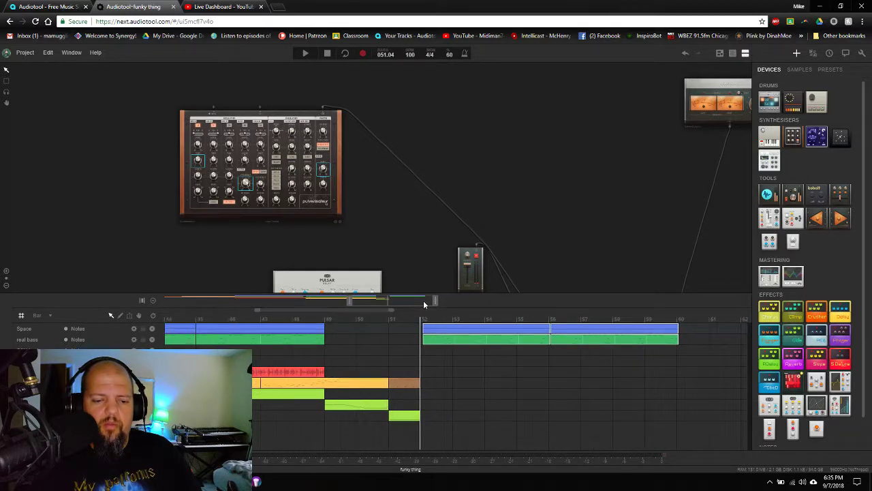
{"action": "scroll", "coordinate": [423, 300], "scroll_direction": "down", "scroll_amount": 1}
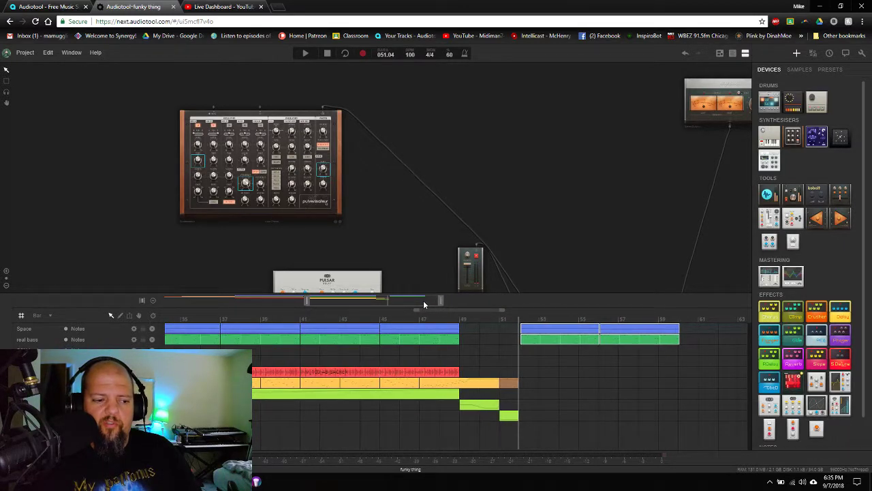
{"action": "scroll", "coordinate": [423, 299], "scroll_direction": "down", "scroll_amount": 1}
{"action": "scroll", "coordinate": [424, 299], "scroll_direction": "down", "scroll_amount": 2}
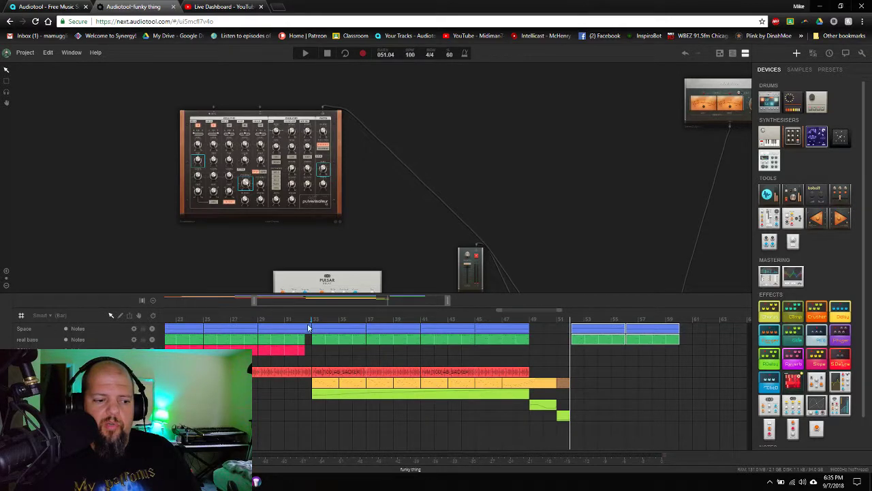
Copy the eight-bar audio region at bar 41 to bar 52 and extend the bar 51 note region to the start of bar 60
{"action": "scroll", "coordinate": [404, 302], "scroll_direction": "up", "scroll_amount": 2}
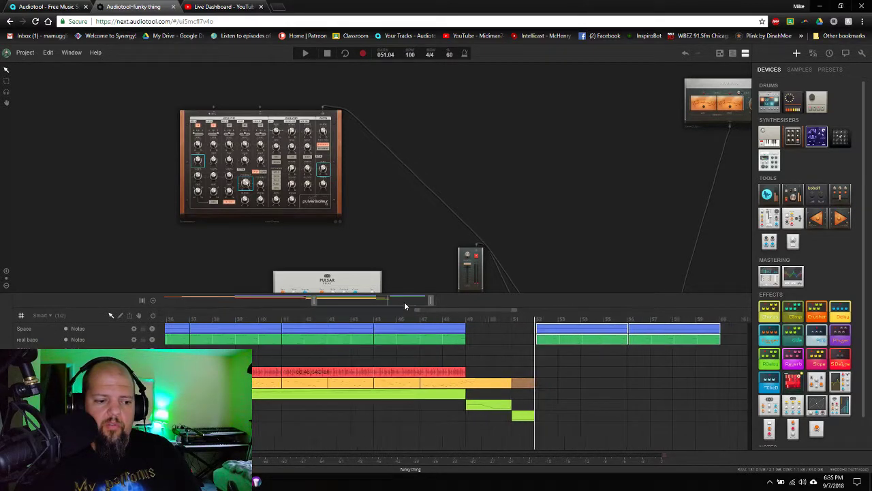
{"action": "scroll", "coordinate": [404, 302], "scroll_direction": "down", "scroll_amount": 3}
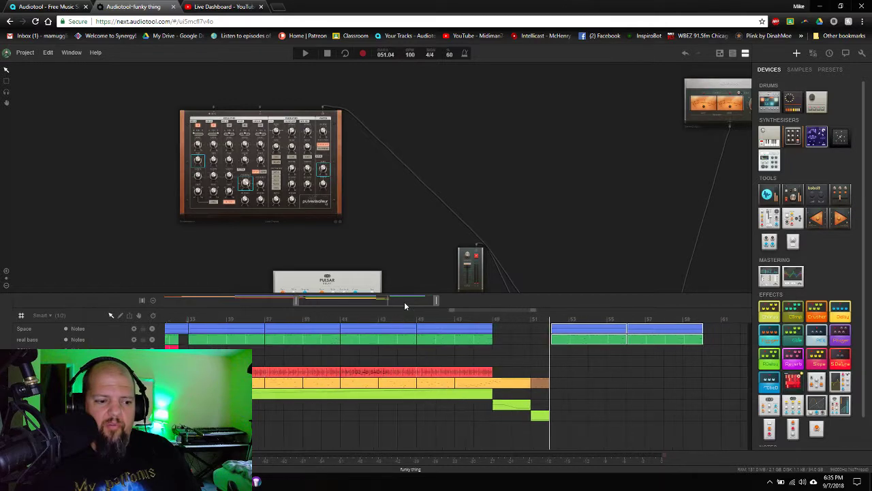
{"action": "scroll", "coordinate": [404, 301], "scroll_direction": "down", "scroll_amount": 1}
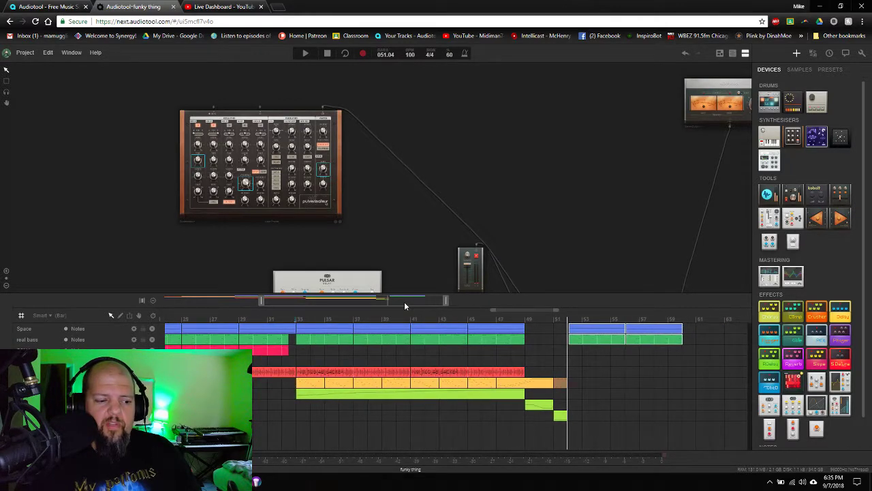
{"action": "scroll", "coordinate": [404, 301], "scroll_direction": "down", "scroll_amount": 4}
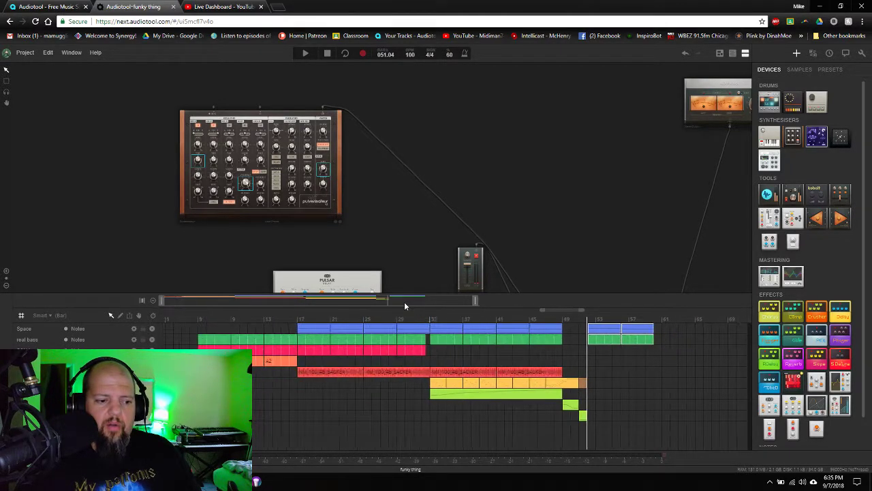
{"action": "scroll", "coordinate": [404, 301], "scroll_direction": "up", "scroll_amount": 3}
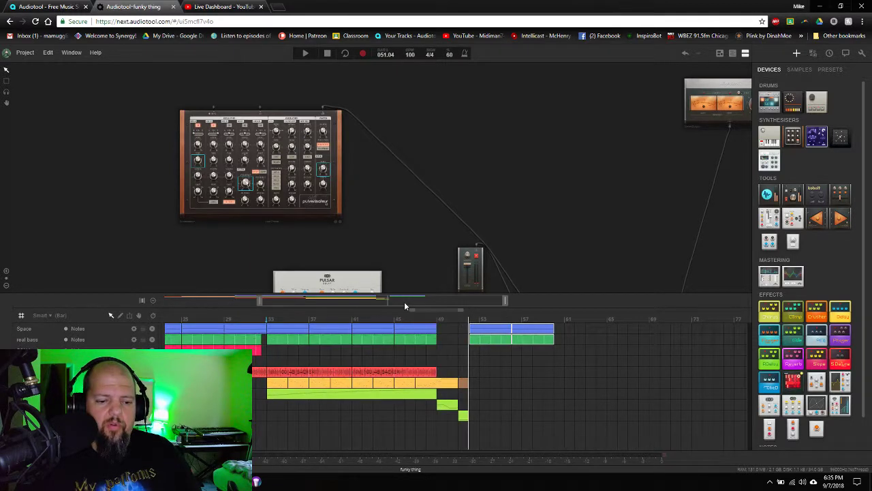
{"action": "left_click", "coordinate": [361, 373]}
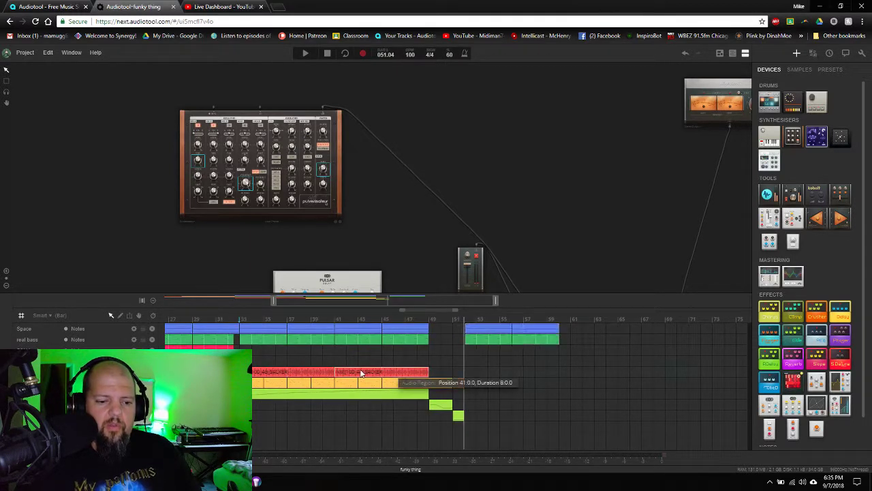
{"action": "left_click_drag", "start_coordinate": [354, 375], "coordinate": [486, 376]}
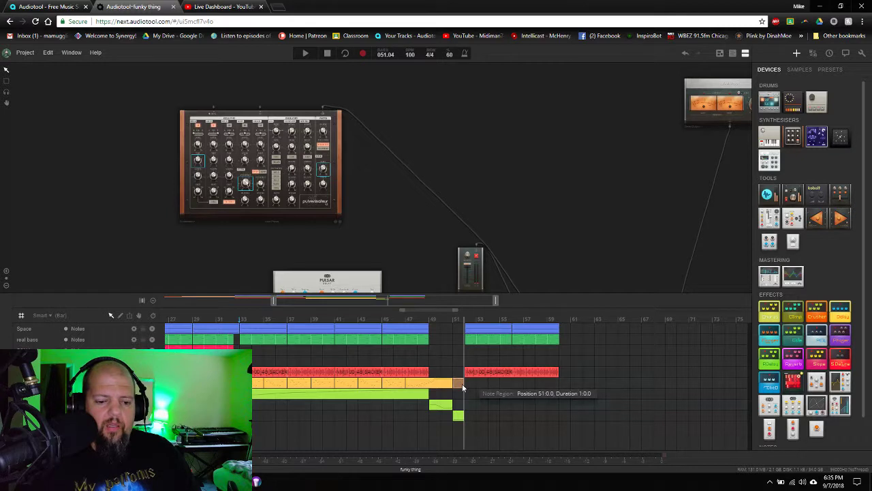
{"action": "left_click_drag", "start_coordinate": [462, 384], "coordinate": [552, 372]}
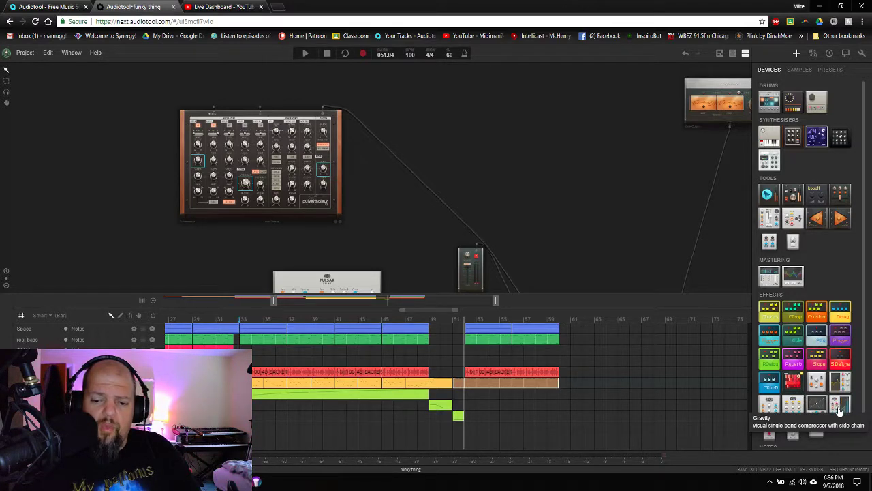
Add a Reverb effect beside the Pulverisateur and detach the cable from the Reverb's output
{"action": "scroll", "coordinate": [392, 167], "scroll_direction": "down", "scroll_amount": 3}
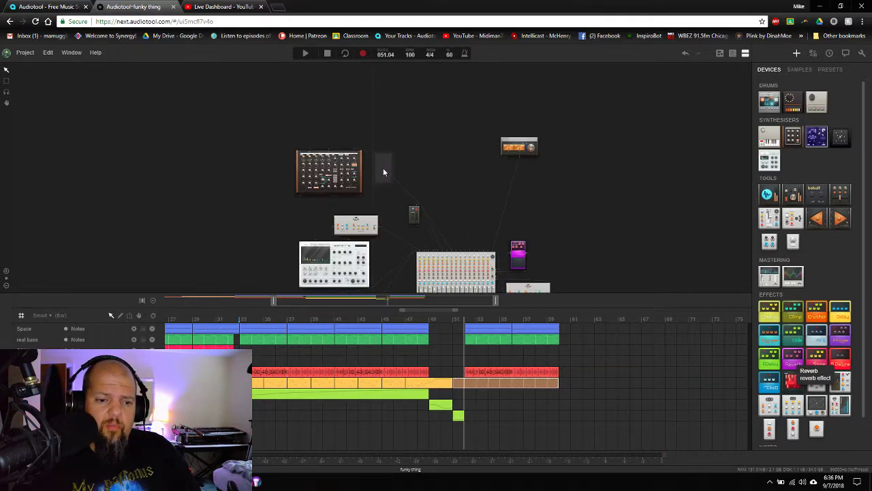
{"action": "scroll", "coordinate": [383, 167], "scroll_direction": "up", "scroll_amount": 3}
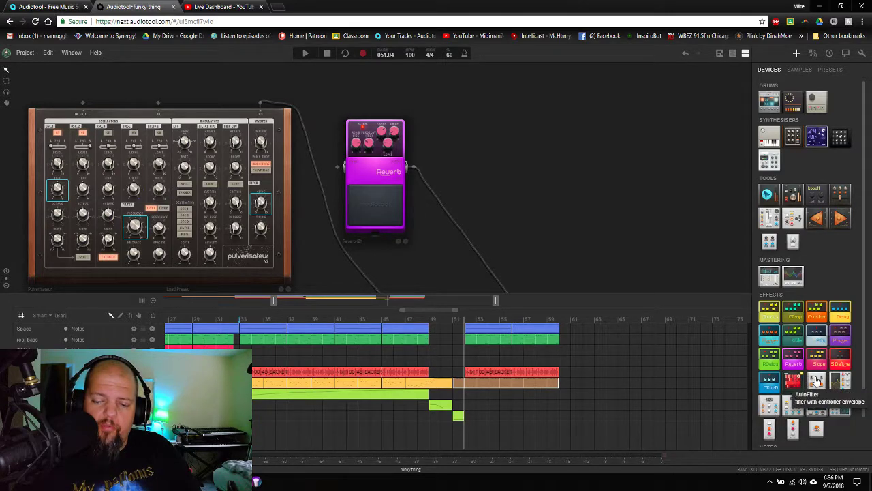
{"action": "left_click_drag", "start_coordinate": [495, 189], "coordinate": [567, 236]}
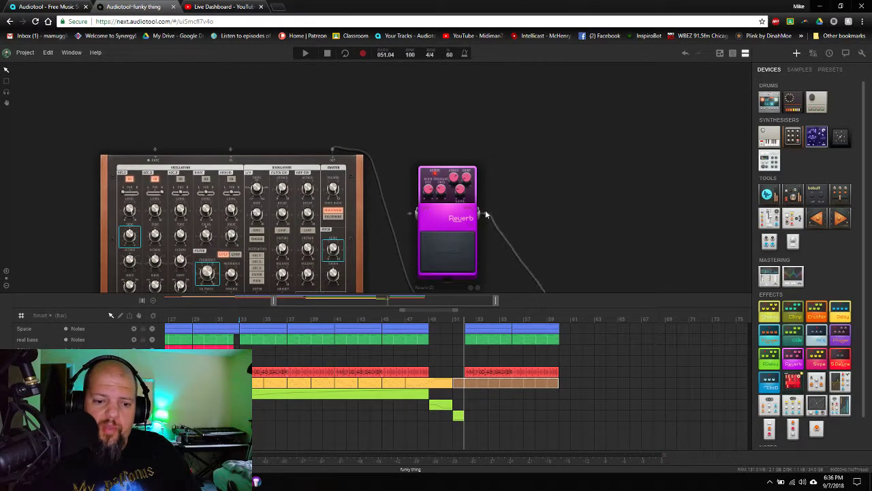
{"action": "left_click_drag", "start_coordinate": [486, 214], "coordinate": [585, 196]}
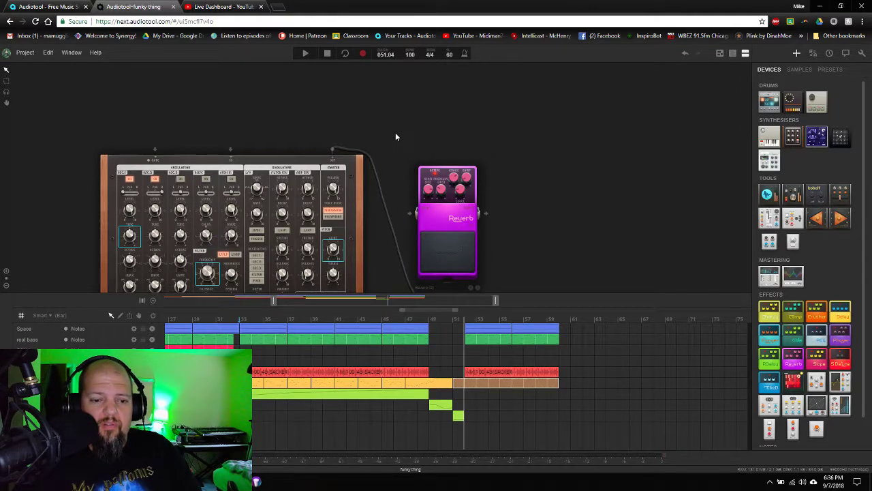
Route the Pulverisateur through the Reverb by moving its existing mixer cable to the Reverb's output and connecting the synth's output to the Reverb's input
{"action": "scroll", "coordinate": [381, 135], "scroll_direction": "right", "scroll_amount": 2}
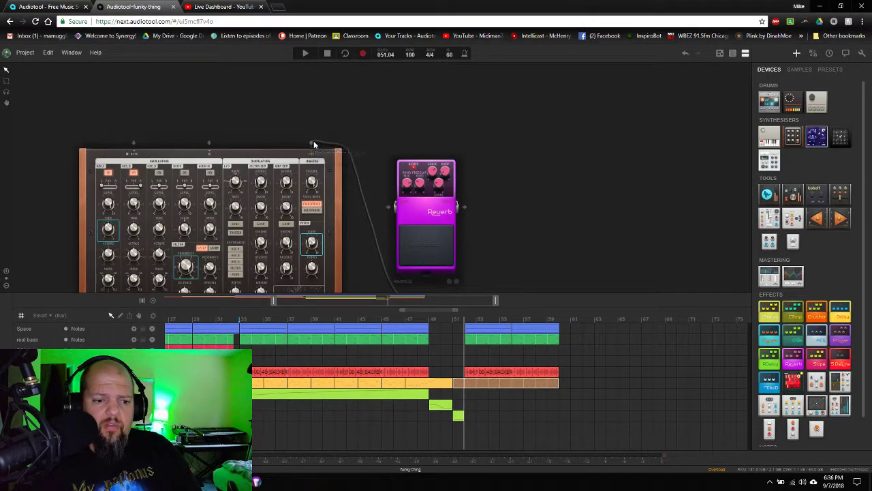
{"action": "left_click_drag", "start_coordinate": [313, 140], "coordinate": [464, 207]}
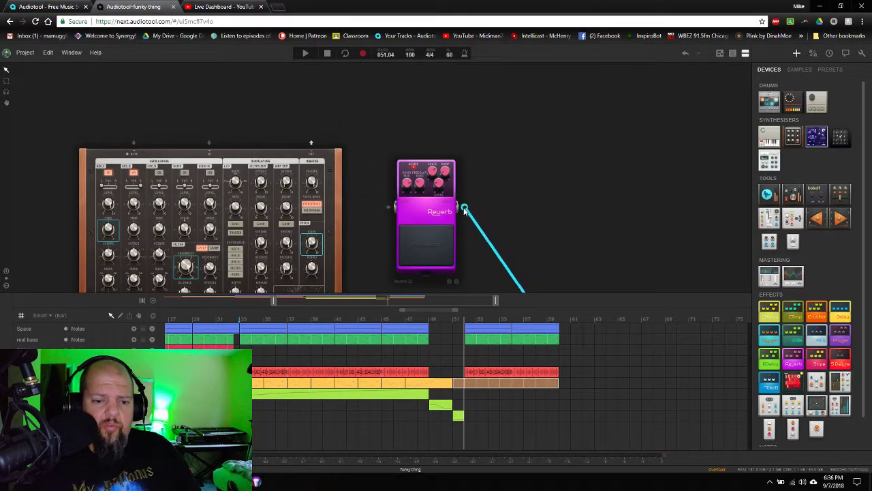
{"action": "left_click_drag", "start_coordinate": [308, 143], "coordinate": [396, 206]}
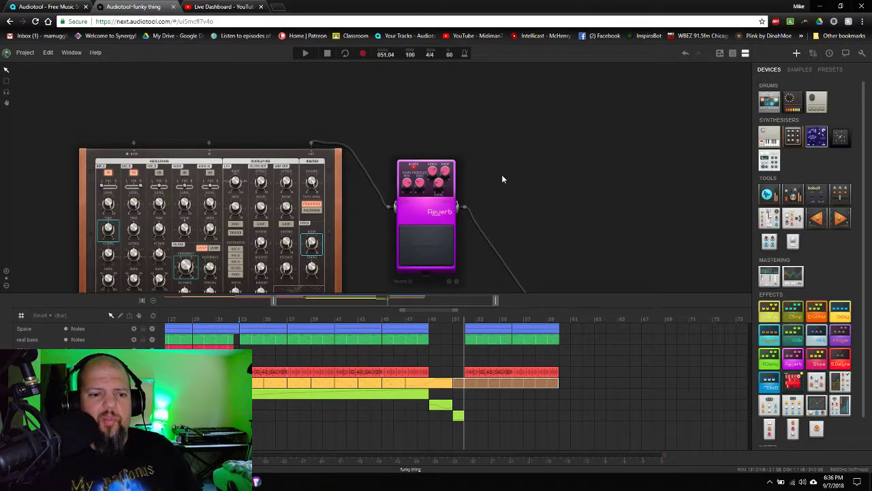
Raise the Room Size of the Pulverisateur's Reverb to about 91.28 %
{"action": "scroll", "coordinate": [501, 181], "scroll_direction": "up", "scroll_amount": 3}
{"action": "left_click_drag", "start_coordinate": [461, 182], "coordinate": [488, 157]}
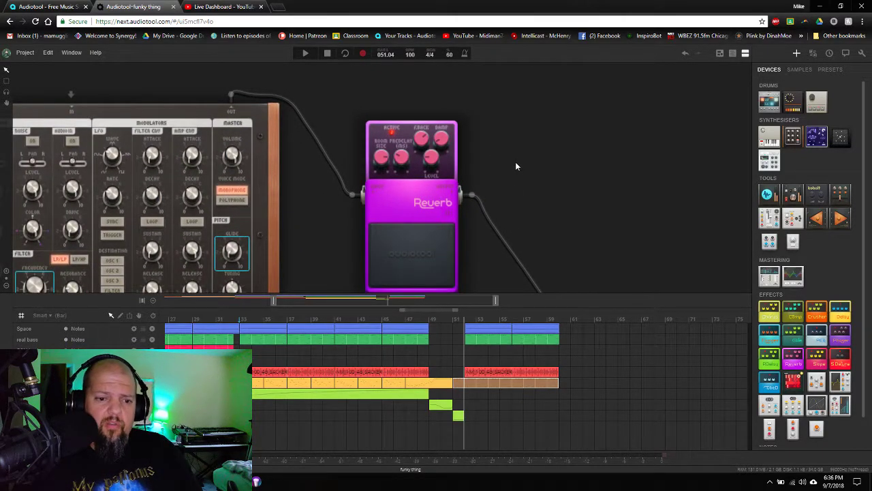
{"action": "scroll", "coordinate": [515, 161], "scroll_direction": "down", "scroll_amount": 1}
{"action": "left_click_drag", "start_coordinate": [515, 162], "coordinate": [472, 164]}
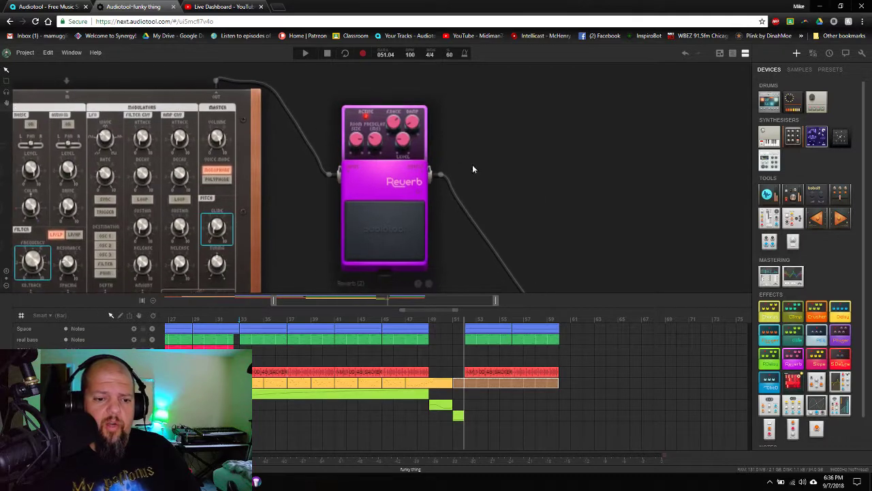
{"action": "scroll", "coordinate": [475, 169], "scroll_direction": "up", "scroll_amount": 3}
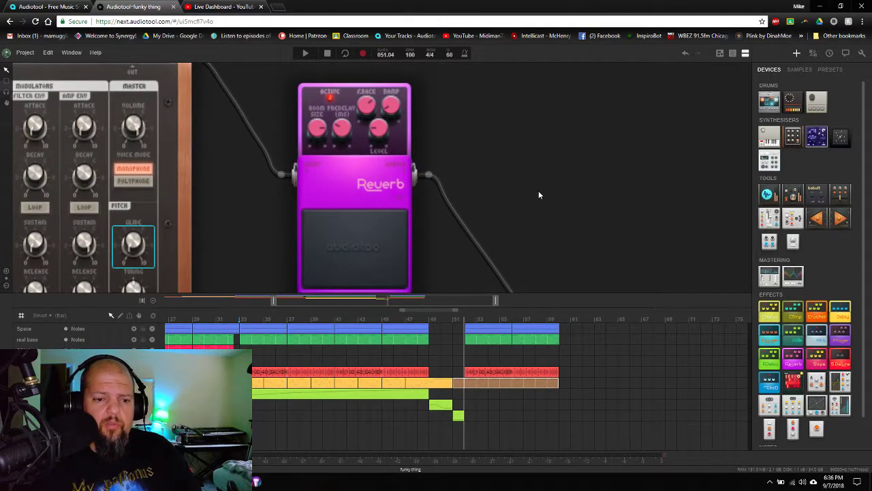
{"action": "left_click_drag", "start_coordinate": [538, 195], "coordinate": [600, 184]}
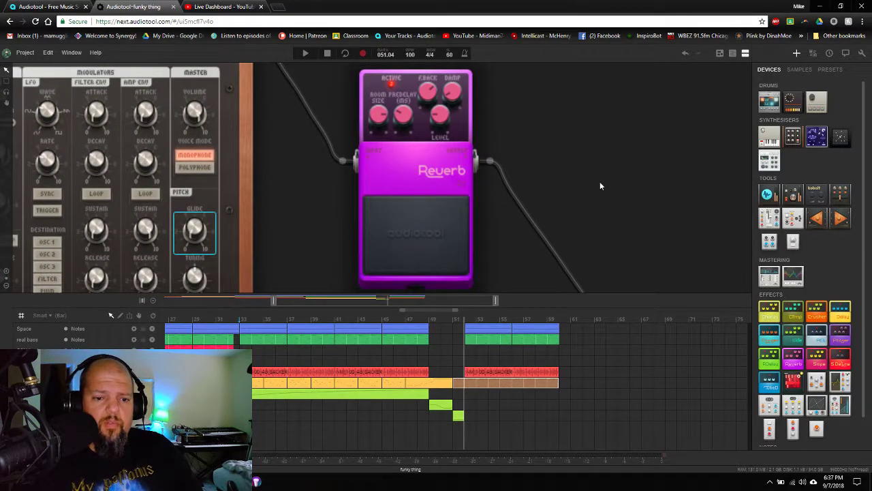
{"action": "left_click_drag", "start_coordinate": [533, 178], "coordinate": [554, 202]}
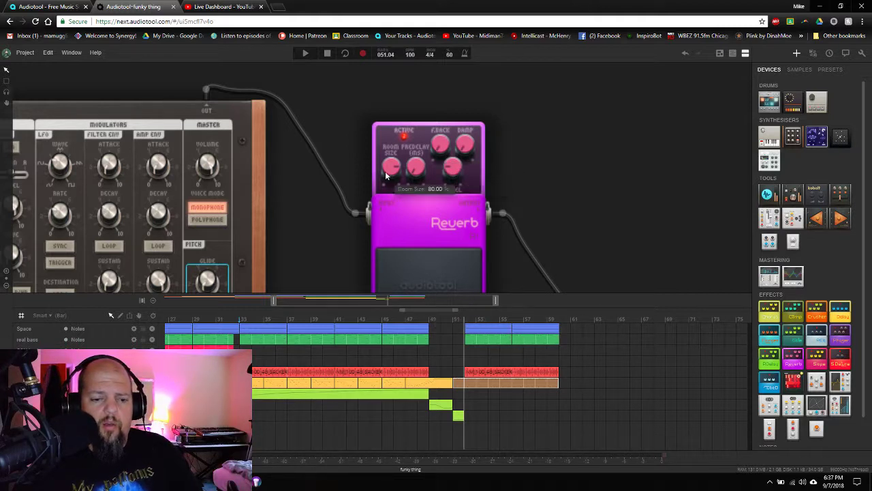
{"action": "left_click_drag", "start_coordinate": [392, 173], "coordinate": [392, 158]}
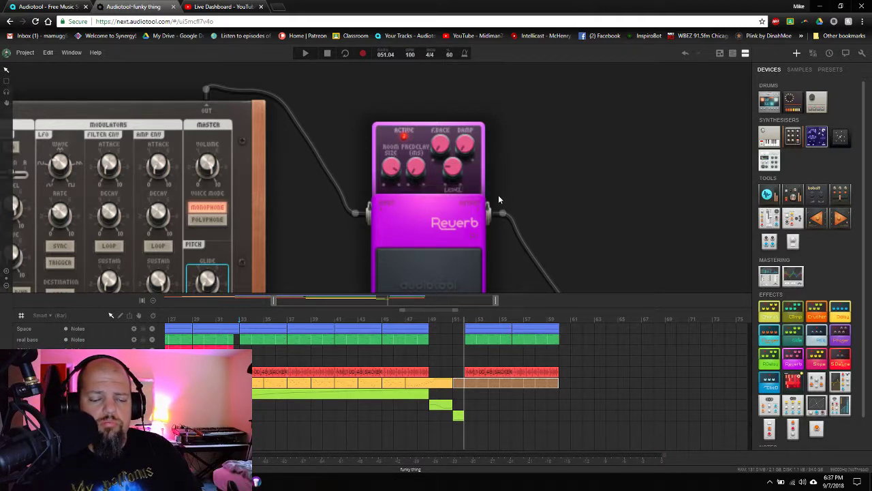
Play the ending from bar 48 to hear the Reverb, stop, and move the playhead to bar 33
{"action": "left_click", "coordinate": [418, 320]}
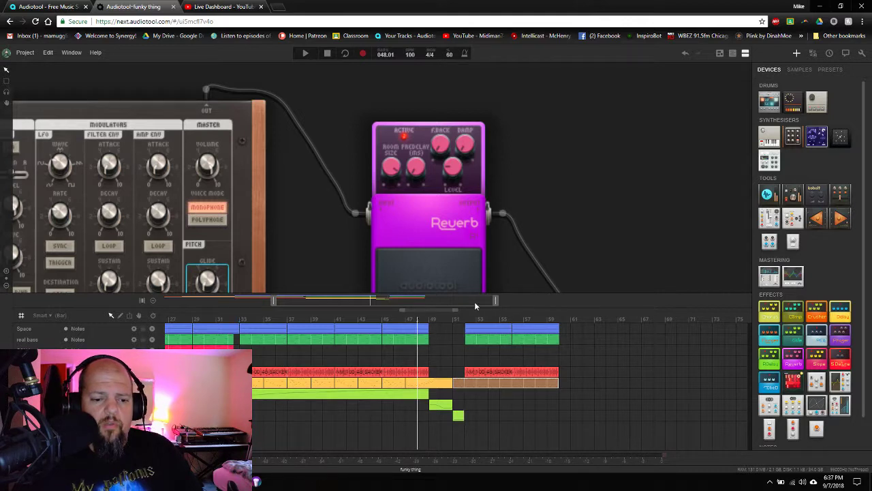
{"action": "key", "text": "space"}
{"action": "scroll", "coordinate": [584, 219], "scroll_direction": "down", "scroll_amount": 3}
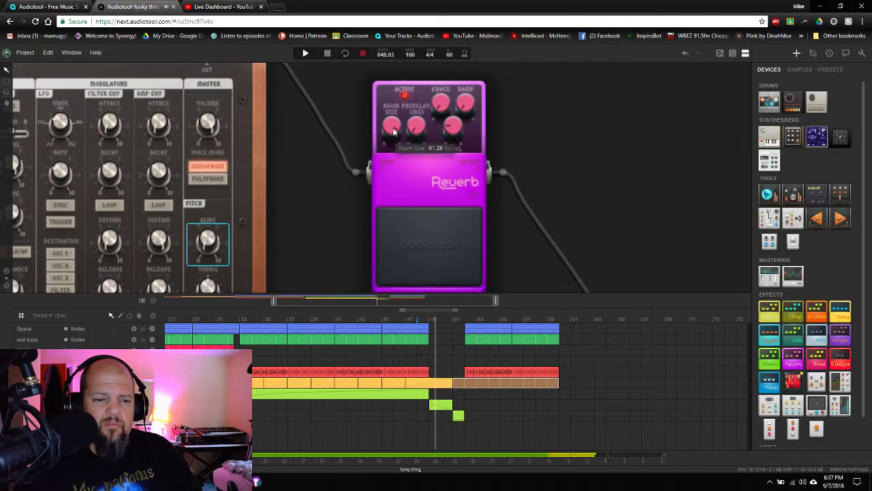
{"action": "key", "text": "space"}
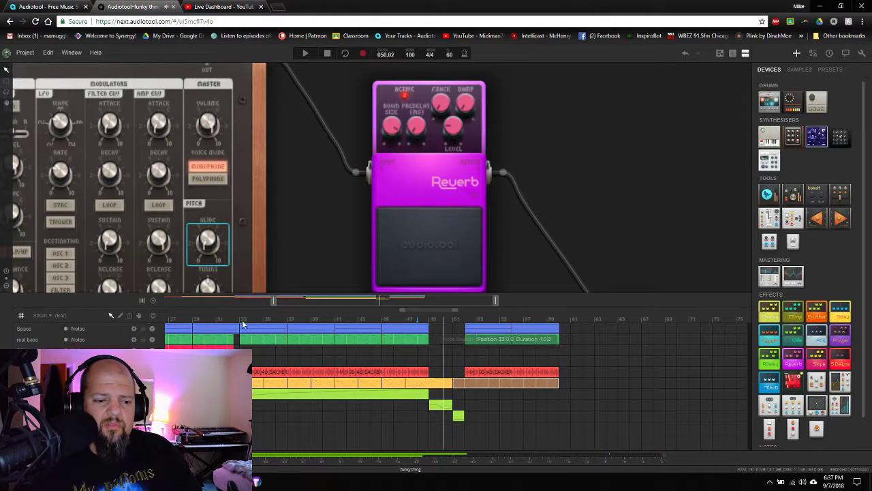
{"action": "left_click", "coordinate": [241, 319]}
{"action": "mouse_move", "coordinate": [452, 126]}
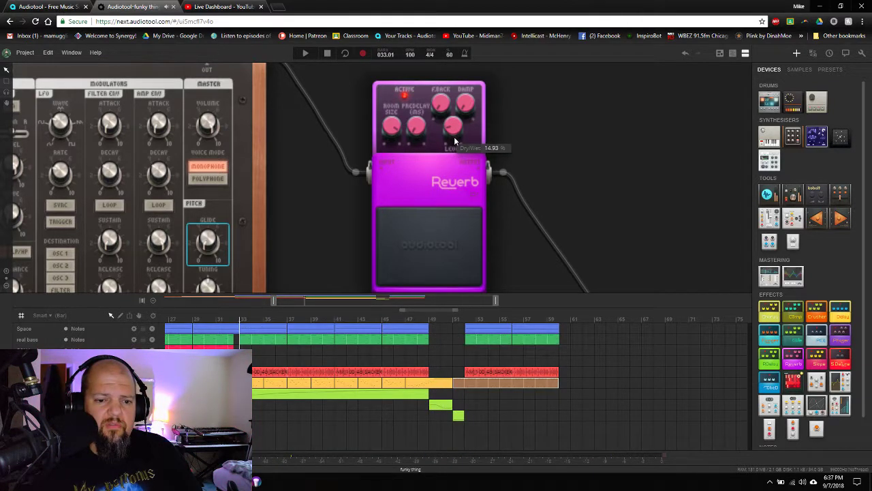
Adjust the Reverb pedal's dry/wet level while playing the track from bar 33 and then from bar 45
{"action": "left_click_drag", "start_coordinate": [455, 140], "coordinate": [457, 148]}
{"action": "key", "text": "space"}
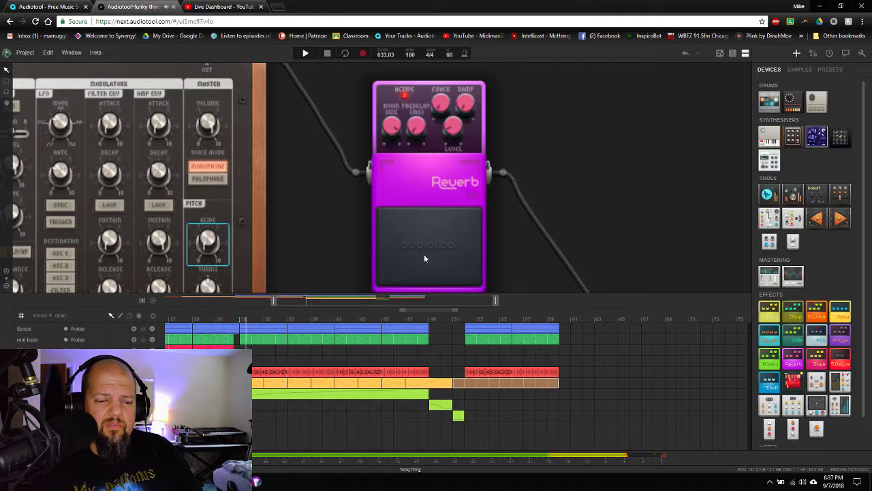
{"action": "left_click", "coordinate": [377, 319]}
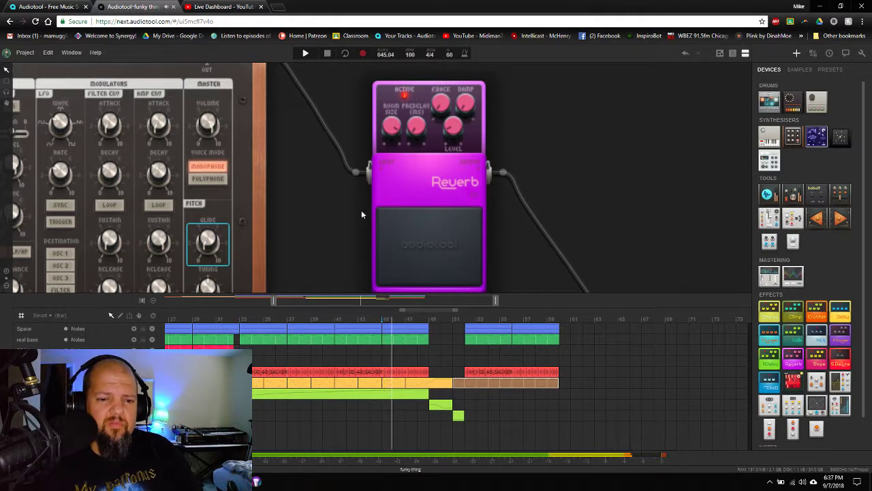
{"action": "mouse_move", "coordinate": [453, 128]}
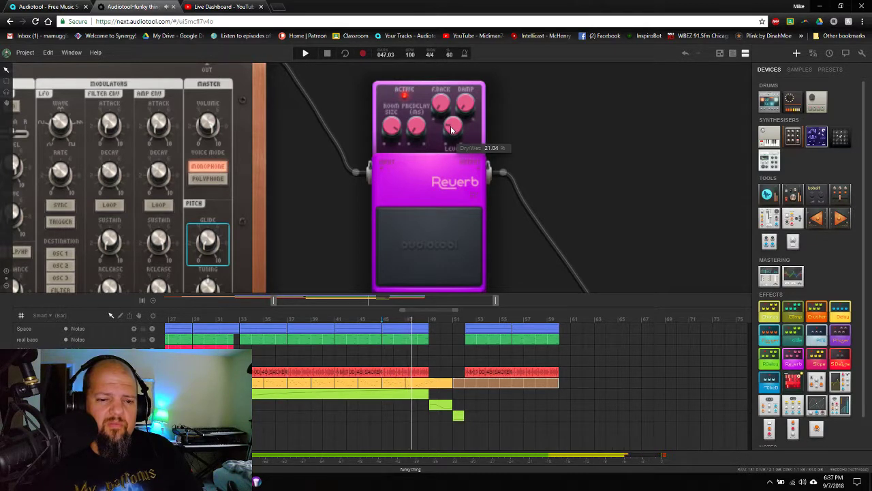
{"action": "left_click_drag", "start_coordinate": [451, 125], "coordinate": [457, 132]}
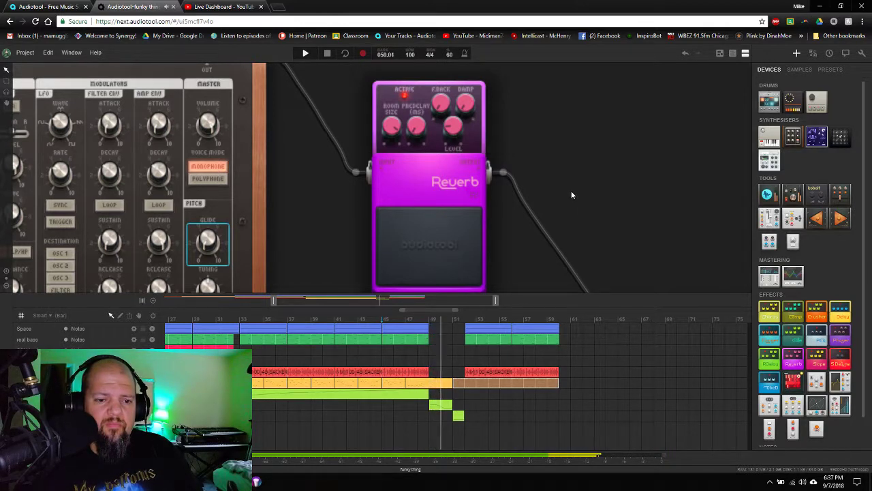
Play the break from bar 51 and fine-tune the Reverb pedal's room size
{"action": "mouse_move", "coordinate": [473, 121]}
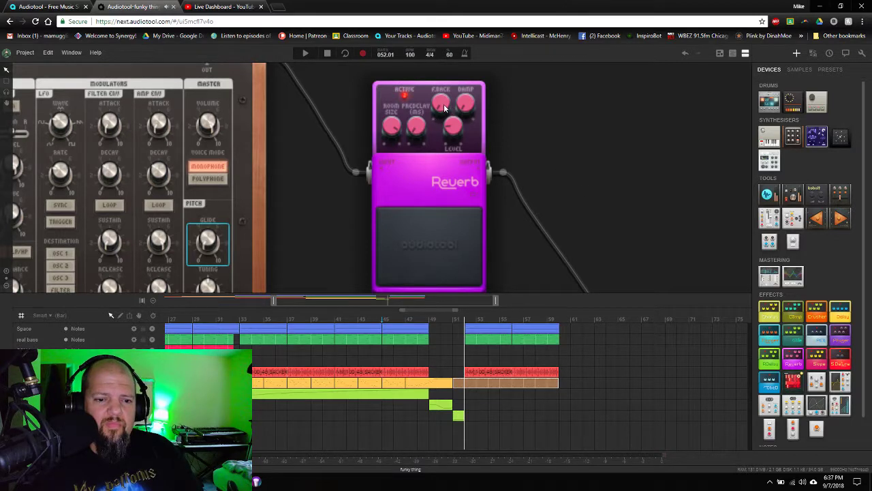
{"action": "left_click", "coordinate": [458, 323]}
{"action": "key", "text": "space"}
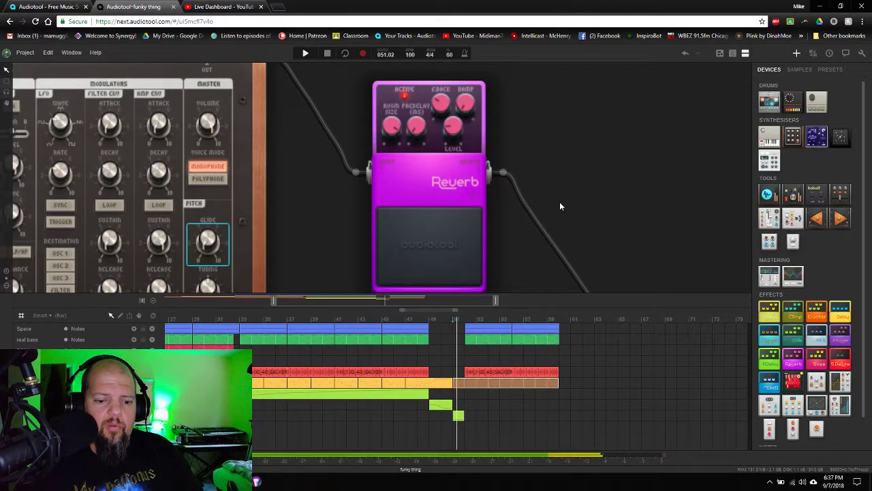
{"action": "key", "text": "space"}
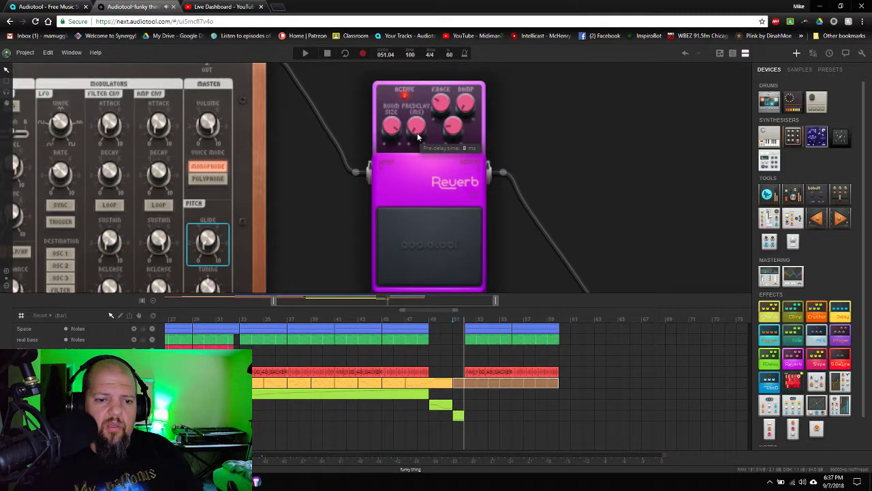
{"action": "mouse_move", "coordinate": [403, 130]}
{"action": "left_click_drag", "start_coordinate": [403, 130], "coordinate": [396, 140]}
{"action": "left_click_drag", "start_coordinate": [466, 161], "coordinate": [500, 170]}
{"action": "key", "text": "space"}
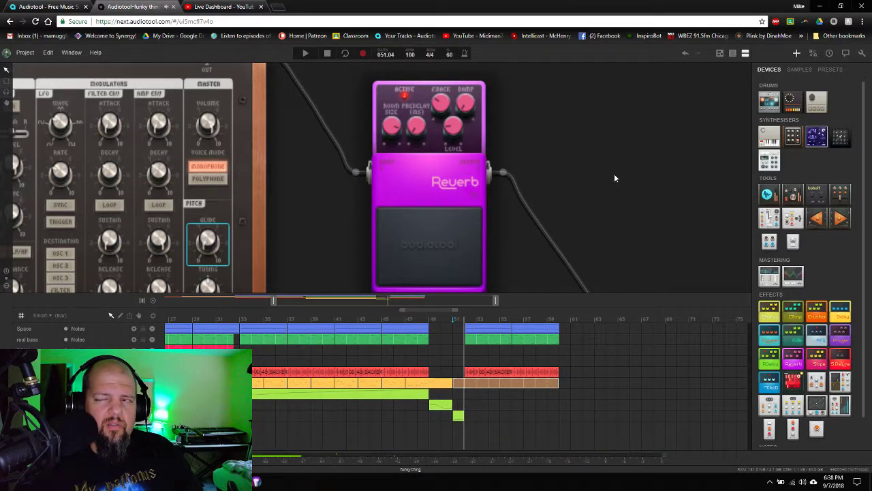
Return the playhead to bar 33 and enlarge the timeline area to fill the workspace
{"action": "left_click", "coordinate": [336, 320]}
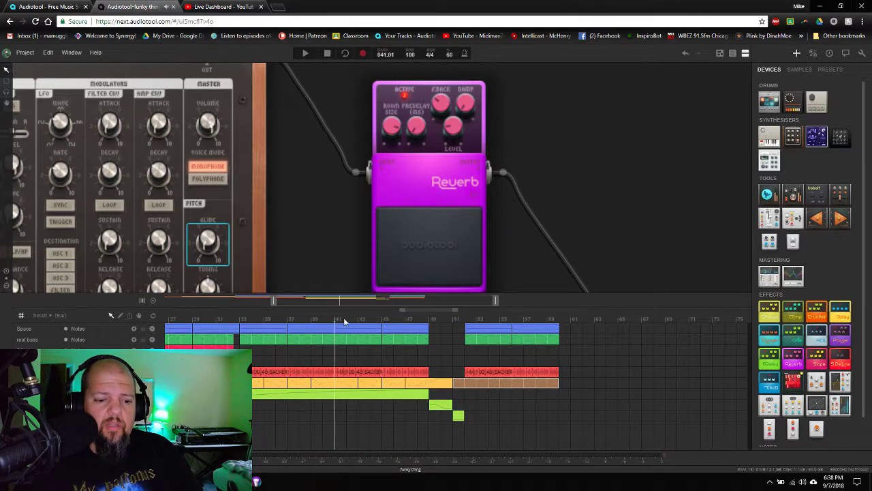
{"action": "left_click", "coordinate": [239, 320]}
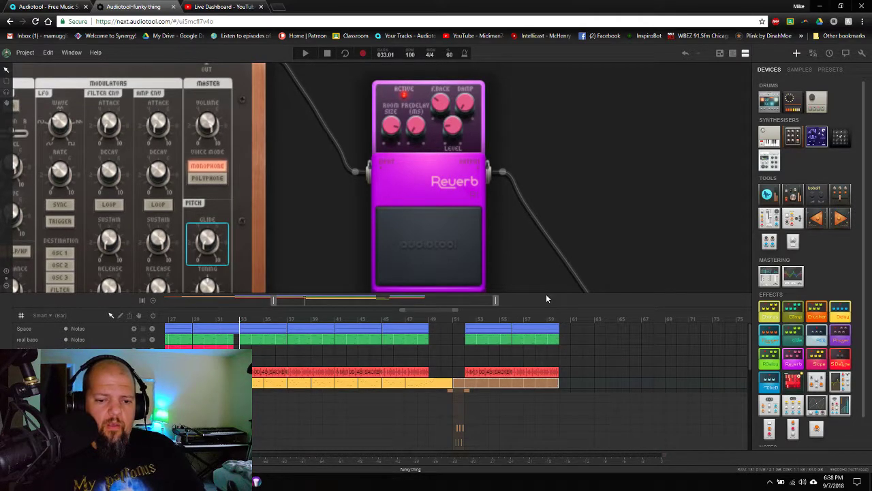
{"action": "left_click_drag", "start_coordinate": [544, 295], "coordinate": [537, 32]}
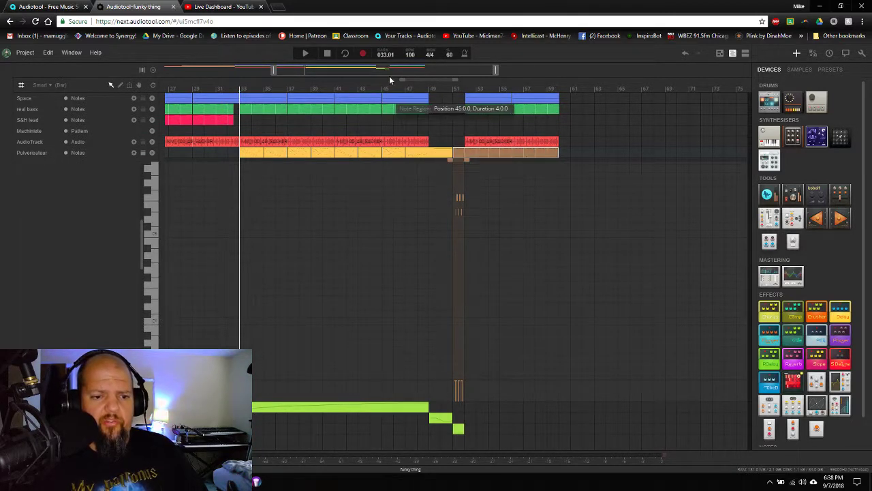
Extend the loop length of the Pulverisateur note region starting at bar 51 so that it ends at bar 60
{"action": "scroll", "coordinate": [403, 69], "scroll_direction": "up", "scroll_amount": 5}
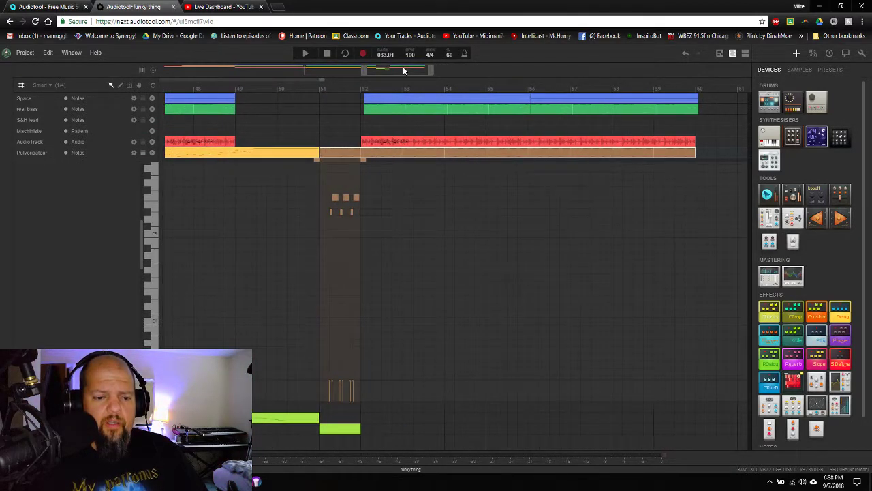
{"action": "scroll", "coordinate": [404, 70], "scroll_direction": "up", "scroll_amount": 2}
{"action": "left_click_drag", "start_coordinate": [395, 70], "coordinate": [400, 81]}
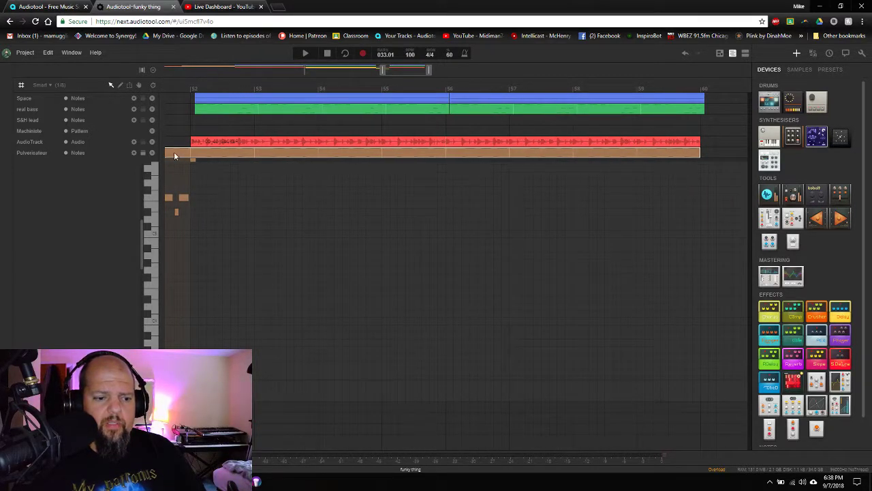
{"action": "left_click_drag", "start_coordinate": [193, 160], "coordinate": [700, 163]}
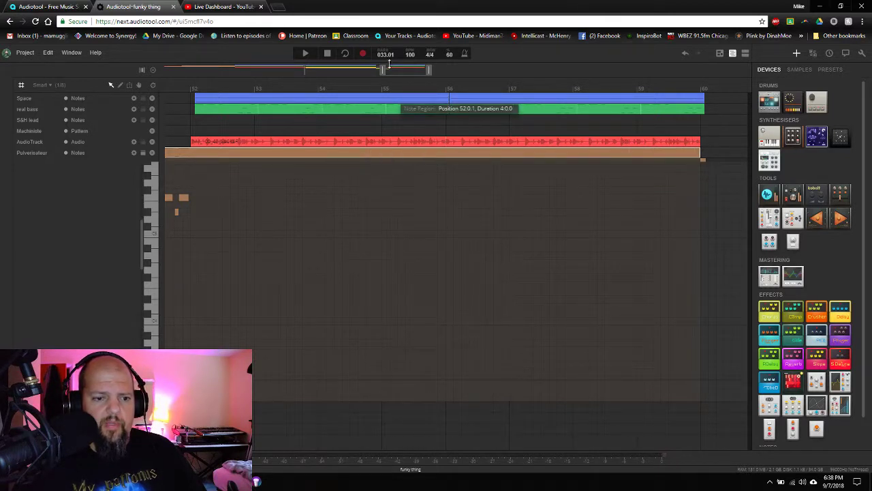
Add a short F5 note at the start of bar 52 in the Pulverisateur region, right after the last upper note
{"action": "left_click_drag", "start_coordinate": [396, 69], "coordinate": [393, 71]}
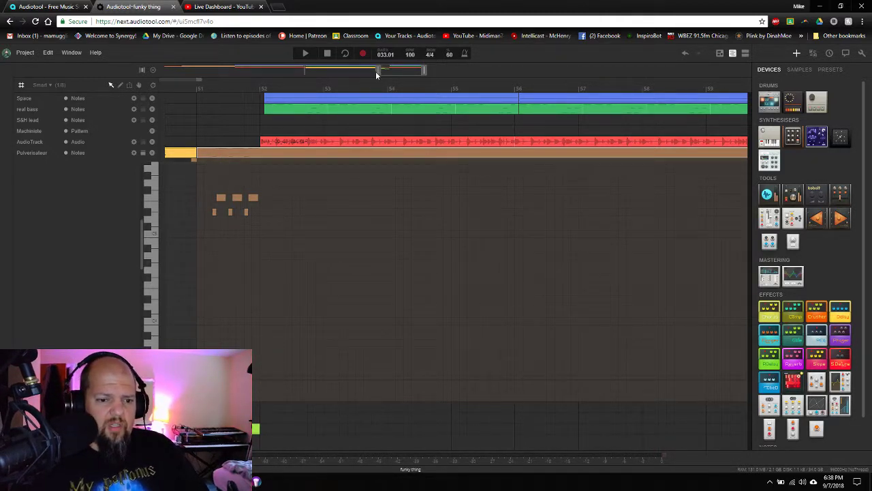
{"action": "scroll", "coordinate": [384, 71], "scroll_direction": "up", "scroll_amount": 1}
{"action": "scroll", "coordinate": [385, 69], "scroll_direction": "up", "scroll_amount": 2}
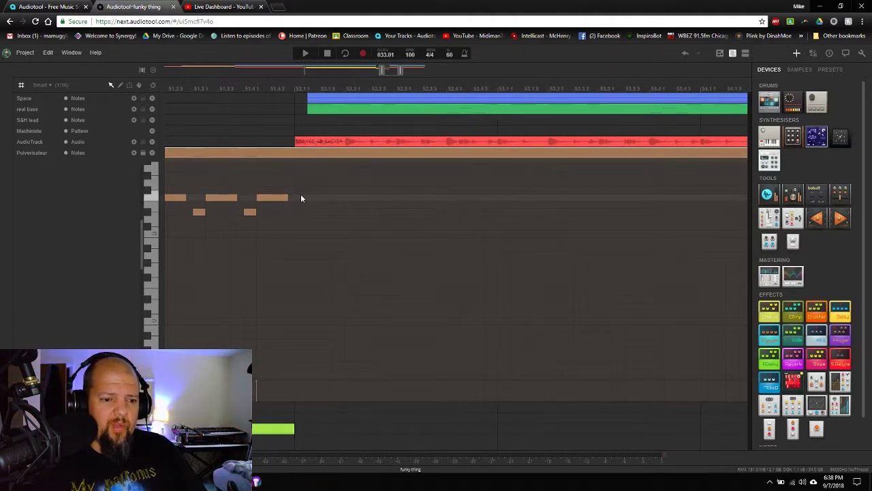
{"action": "left_click", "coordinate": [301, 198]}
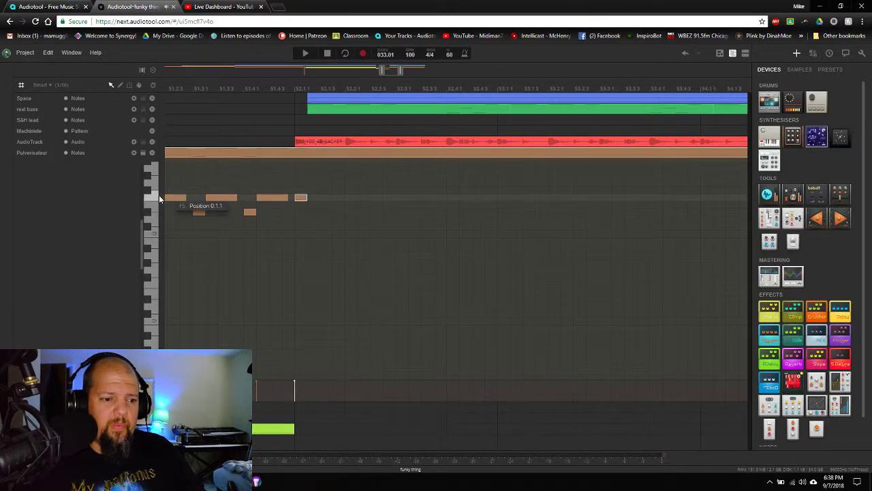
Audition F5 and its neighbouring pitches on the piano-roll keyboard to compare them with the new bar 52 note
{"action": "left_click", "coordinate": [153, 196]}
{"action": "left_click", "coordinate": [153, 197]}
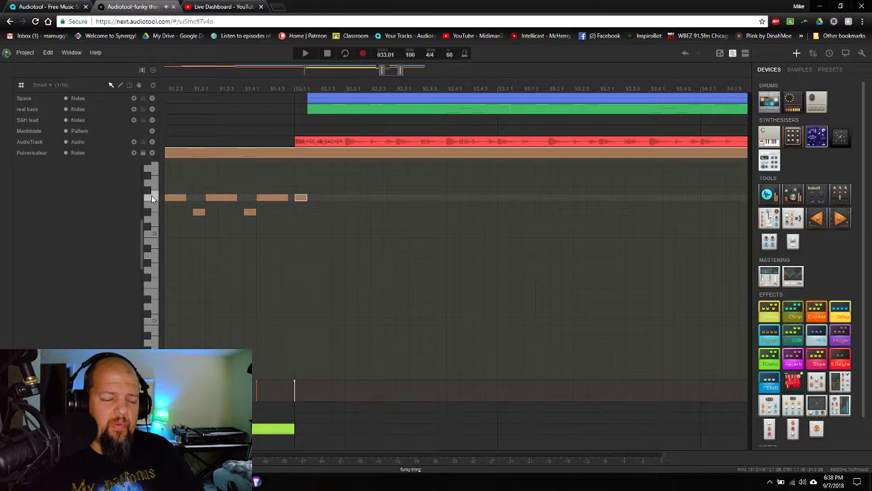
{"action": "left_click", "coordinate": [152, 198]}
{"action": "left_click", "coordinate": [153, 198]}
{"action": "left_click", "coordinate": [152, 197]}
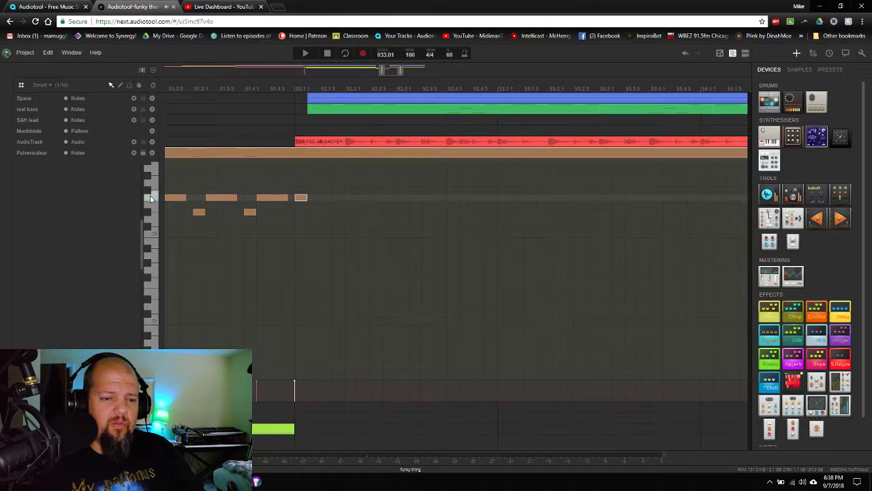
{"action": "left_click", "coordinate": [153, 198]}
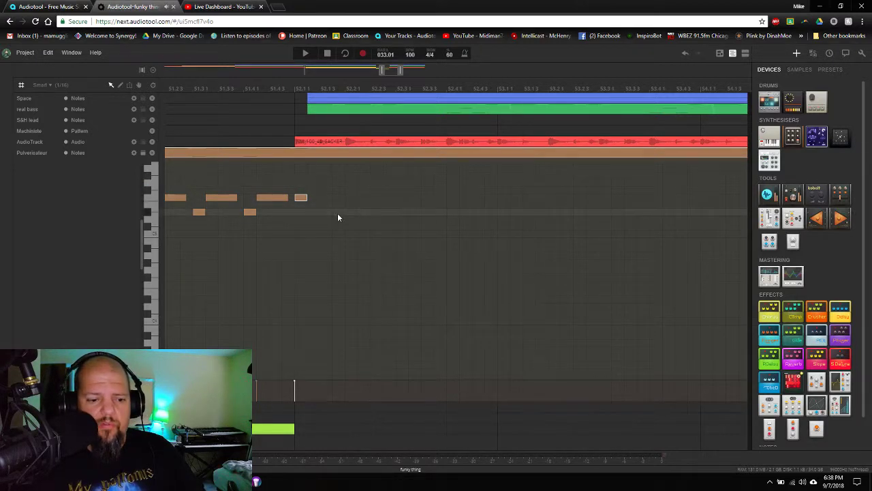
{"action": "left_click", "coordinate": [299, 199]}
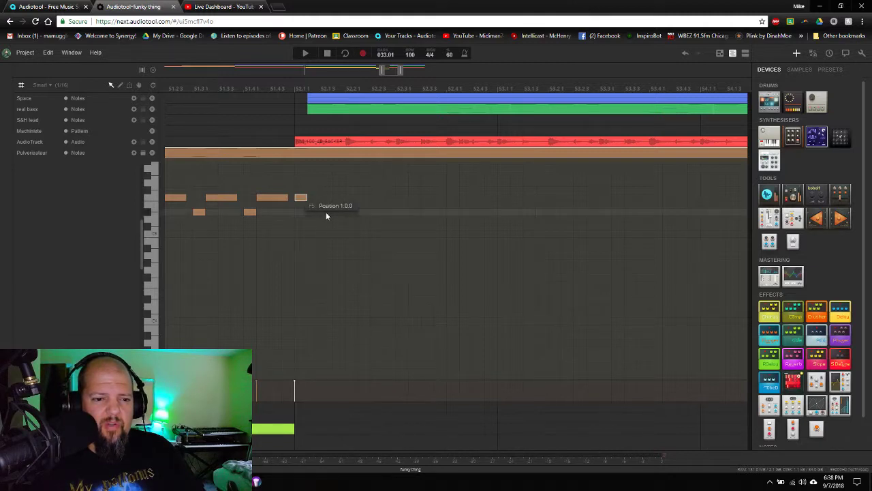
{"action": "scroll", "coordinate": [393, 72], "scroll_direction": "down", "scroll_amount": 2}
{"action": "scroll", "coordinate": [392, 74], "scroll_direction": "down", "scroll_amount": 1}
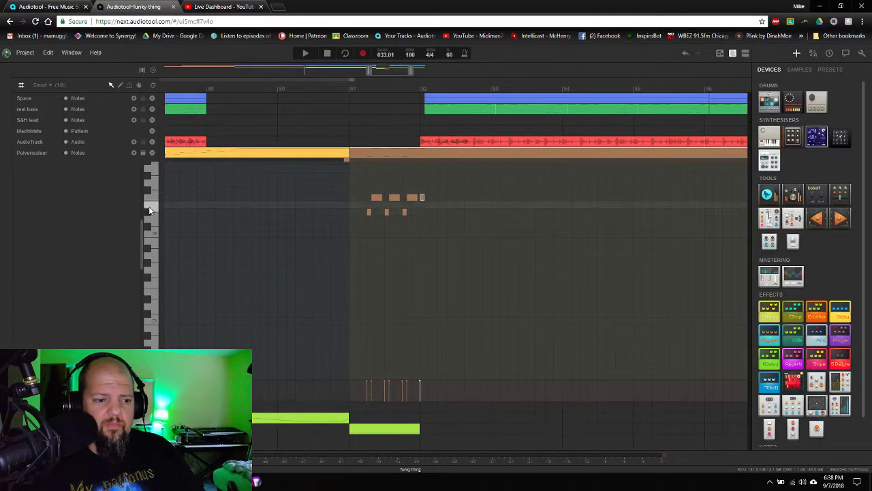
{"action": "mouse_move", "coordinate": [148, 202]}
{"action": "left_mouse_down"}
{"action": "mouse_move", "coordinate": [148, 240]}
{"action": "mouse_move", "coordinate": [148, 218]}
{"action": "left_mouse_up"}
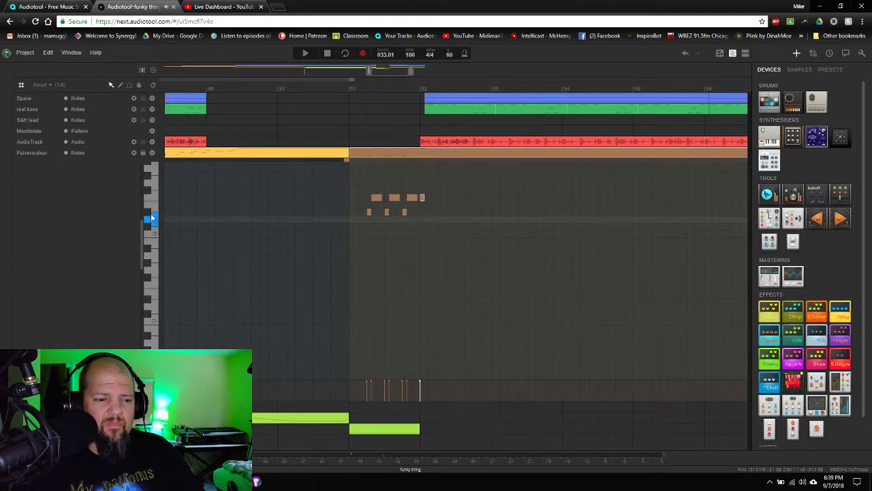
{"action": "left_click", "coordinate": [148, 190]}
{"action": "left_click", "coordinate": [150, 196]}
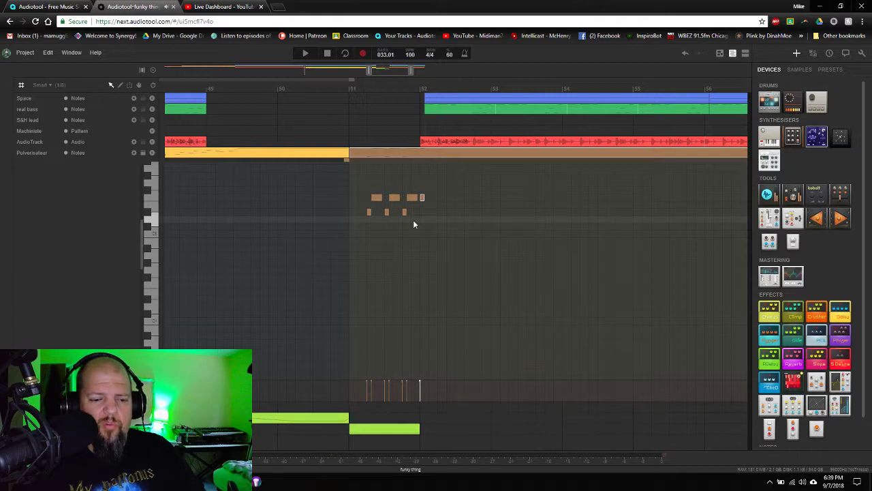
Play the Pulverisateur part from bar 50 into bar 52 and audition the F5 pitch again
{"action": "left_click", "coordinate": [276, 90]}
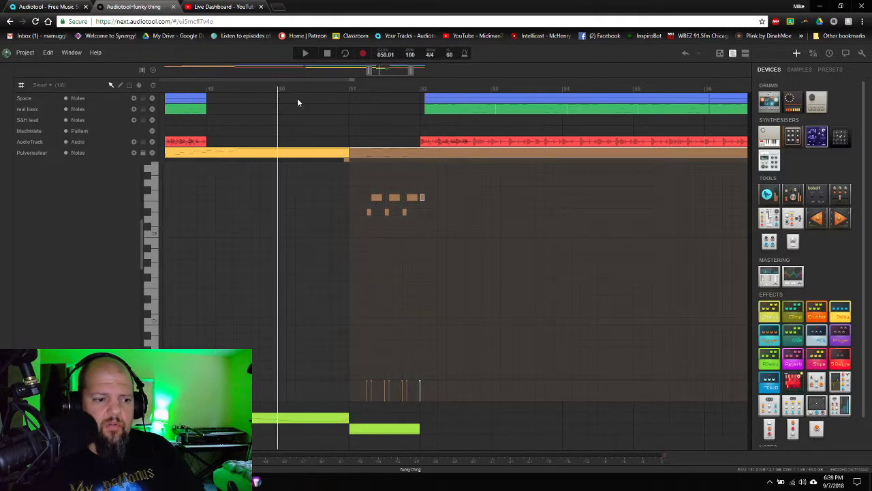
{"action": "key", "text": "space"}
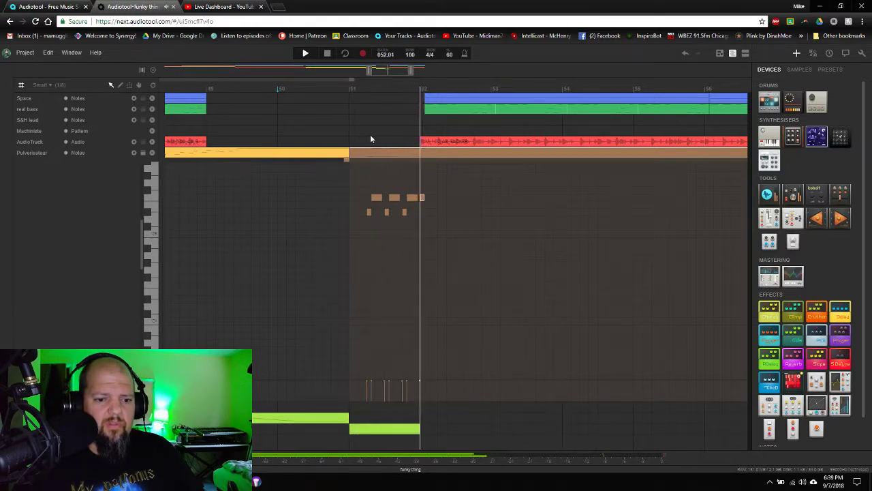
{"action": "key", "text": "space"}
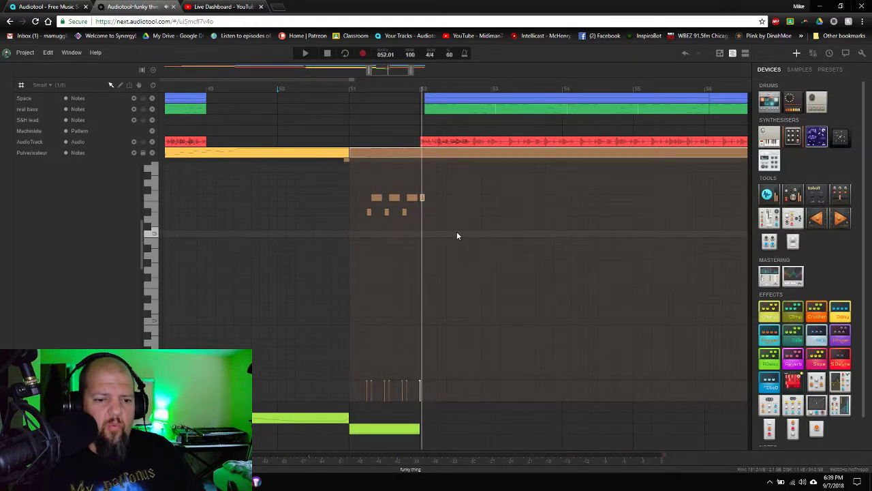
{"action": "left_click", "coordinate": [152, 197]}
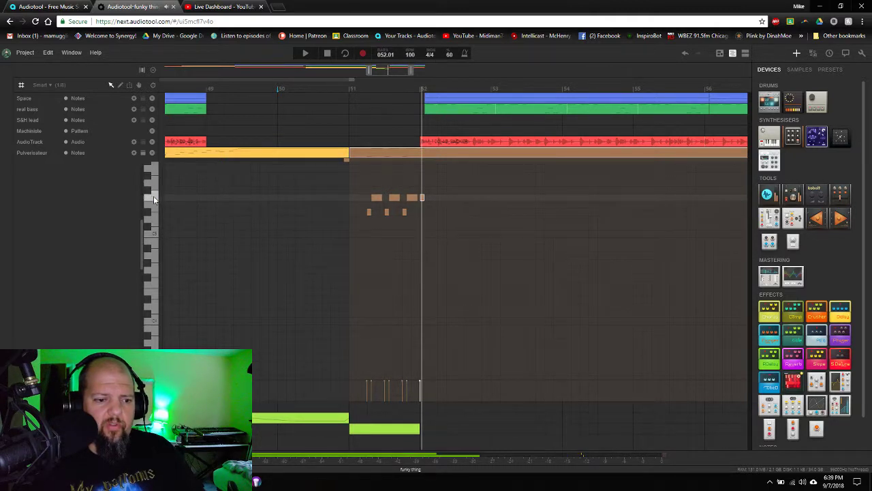
{"action": "left_click", "coordinate": [150, 195]}
{"action": "left_click", "coordinate": [148, 194]}
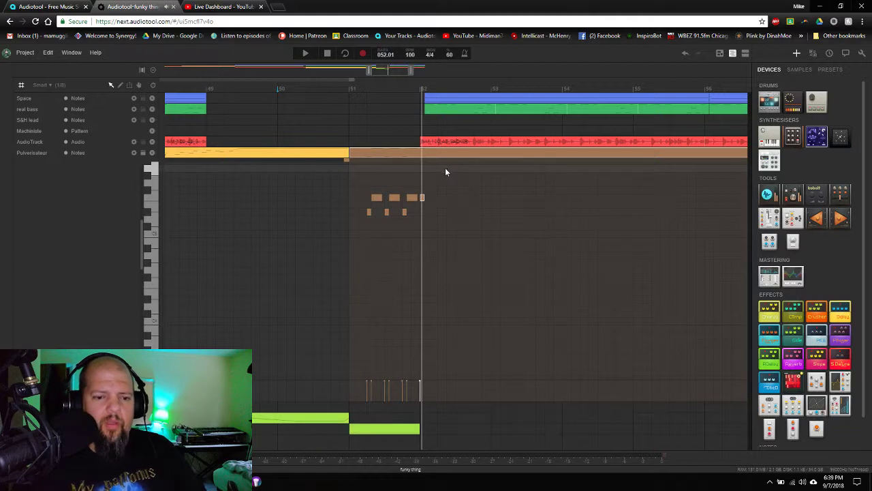
Place the playhead at bar 52 and move the first Space and real bass regions there back to position 52.0.0
{"action": "scroll", "coordinate": [402, 68], "scroll_direction": "up", "scroll_amount": 2}
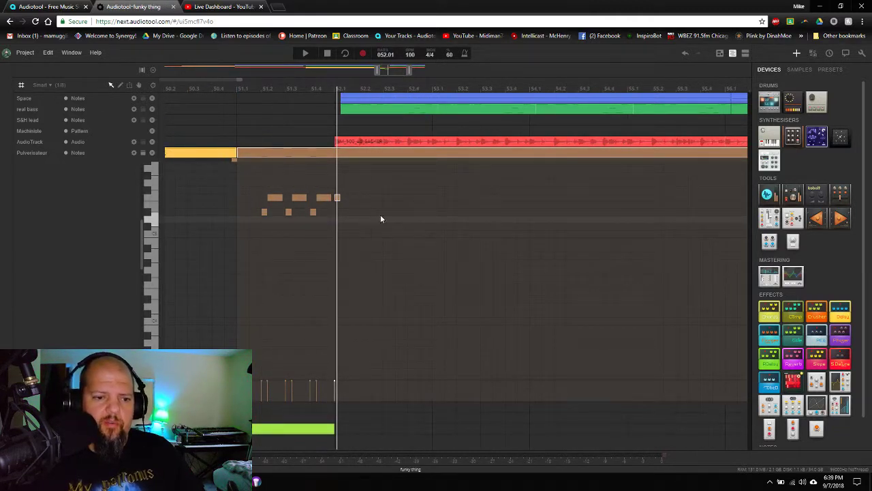
{"action": "left_click", "coordinate": [335, 92]}
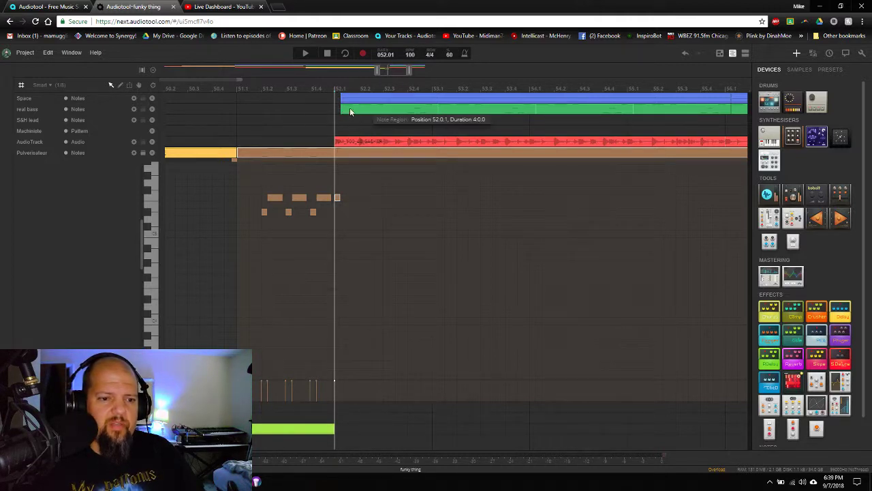
{"action": "scroll", "coordinate": [391, 70], "scroll_direction": "down", "scroll_amount": 3}
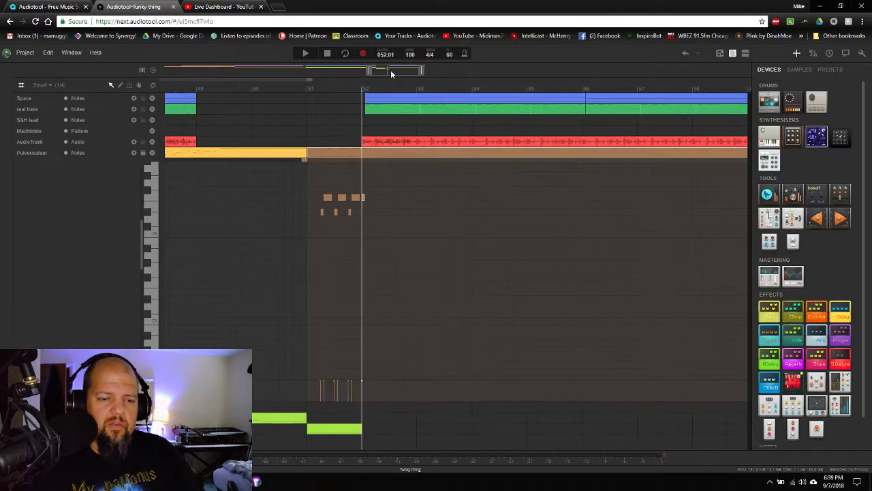
{"action": "scroll", "coordinate": [391, 70], "scroll_direction": "down", "scroll_amount": 2}
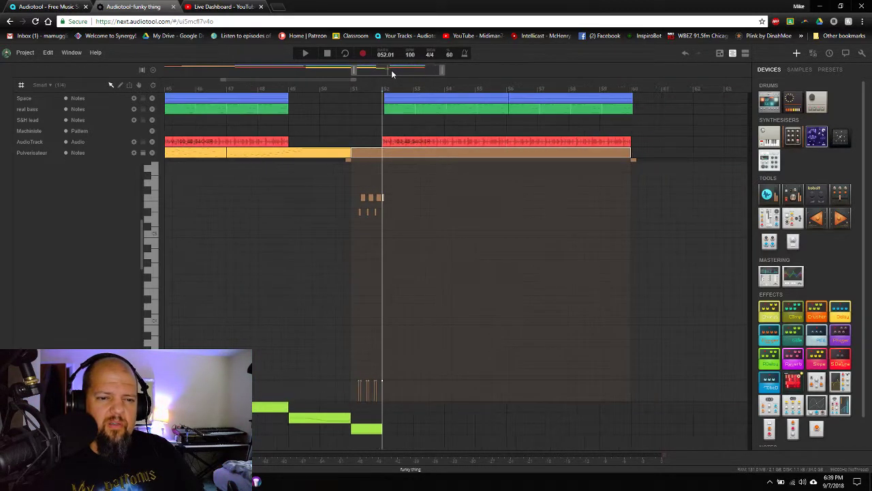
{"action": "left_click", "coordinate": [415, 101]}
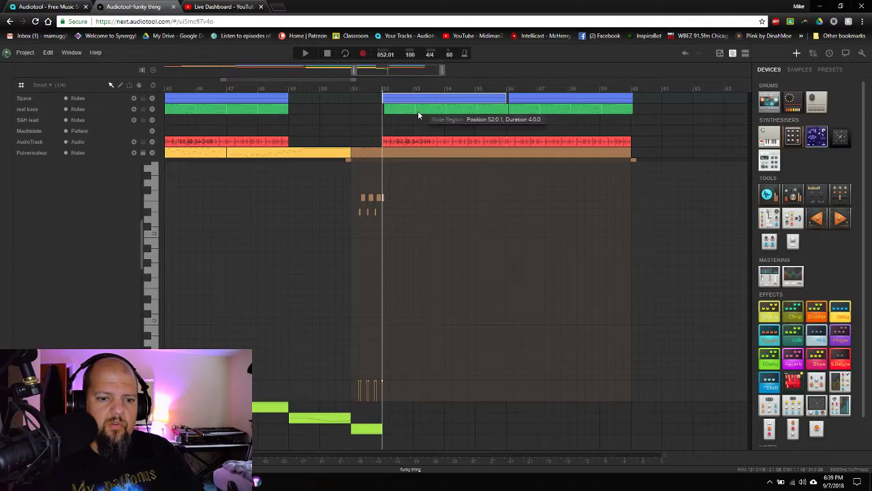
{"action": "left_click", "coordinate": [417, 111]}
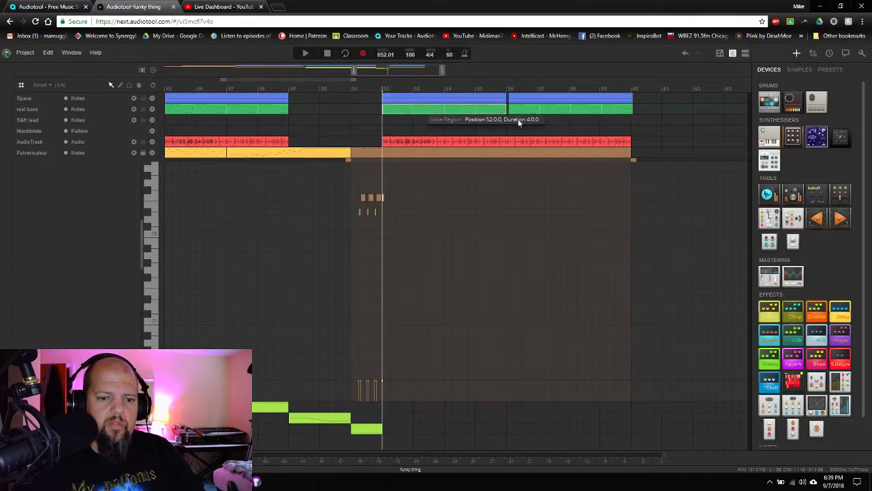
Move the second Space and real bass regions back to bar 56 so they directly follow the first ones
{"action": "left_click", "coordinate": [538, 102]}
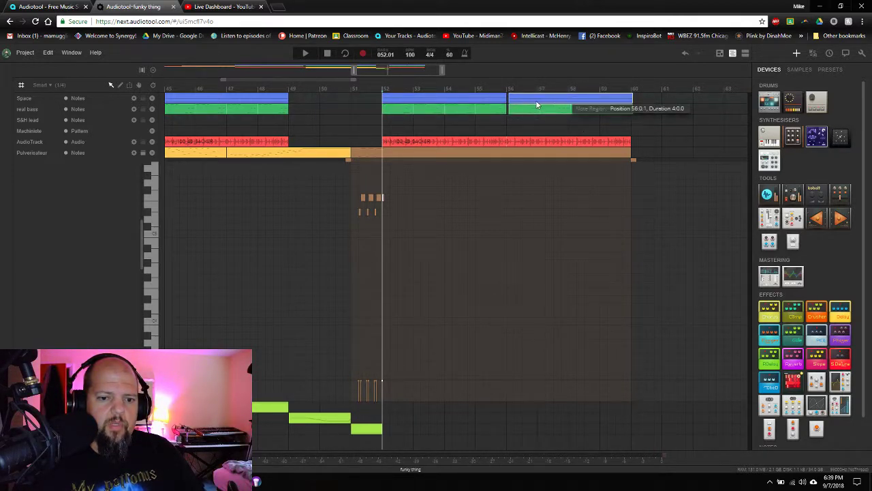
{"action": "left_click_drag", "start_coordinate": [535, 102], "coordinate": [534, 103]}
{"action": "left_click", "coordinate": [535, 110]}
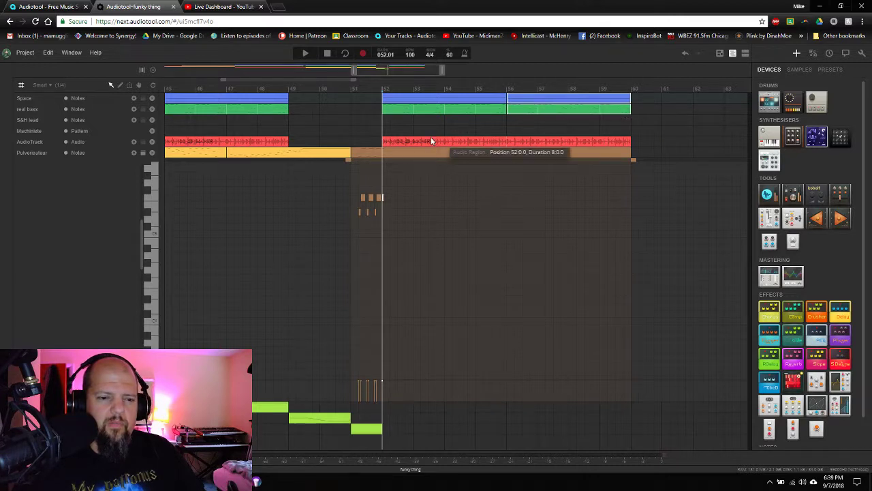
Change the snap grid from Smart to 1/16 for note entry around the start of bar 52
{"action": "scroll", "coordinate": [382, 71], "scroll_direction": "up", "scroll_amount": 3}
{"action": "scroll", "coordinate": [384, 71], "scroll_direction": "up", "scroll_amount": 2}
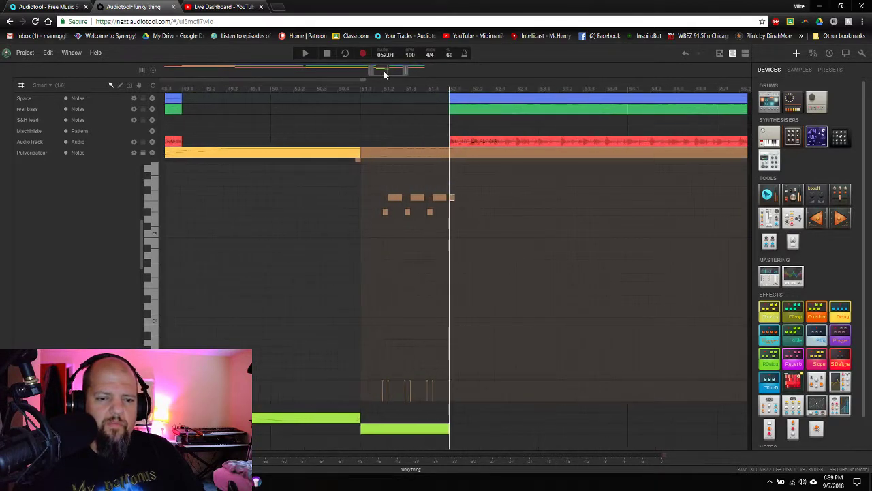
{"action": "left_click_drag", "start_coordinate": [383, 71], "coordinate": [387, 71]}
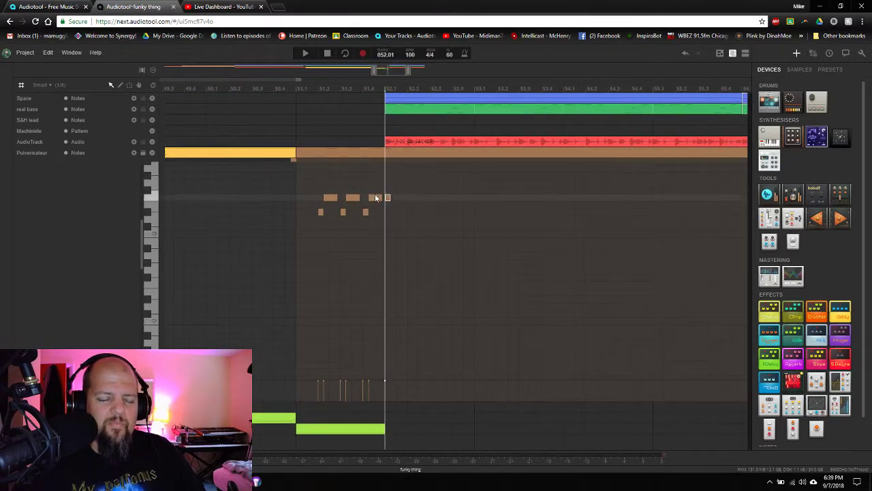
{"action": "scroll", "coordinate": [389, 72], "scroll_direction": "up", "scroll_amount": 3}
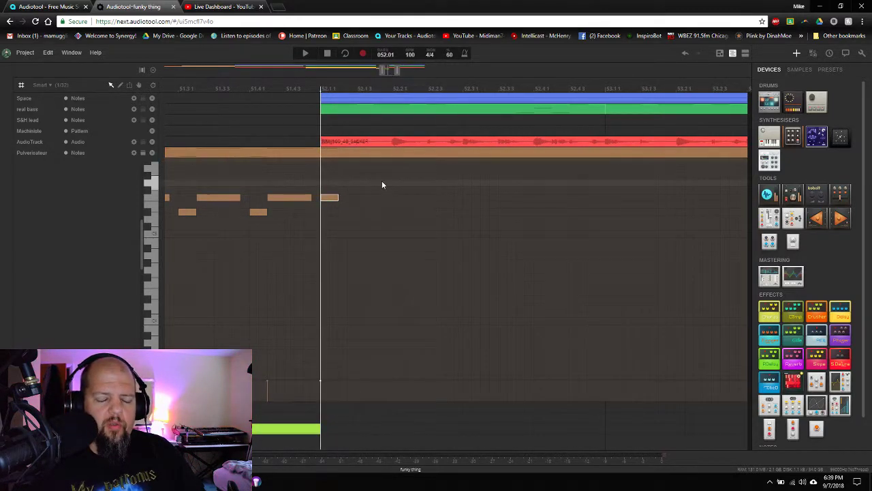
{"action": "left_click", "coordinate": [50, 85]}
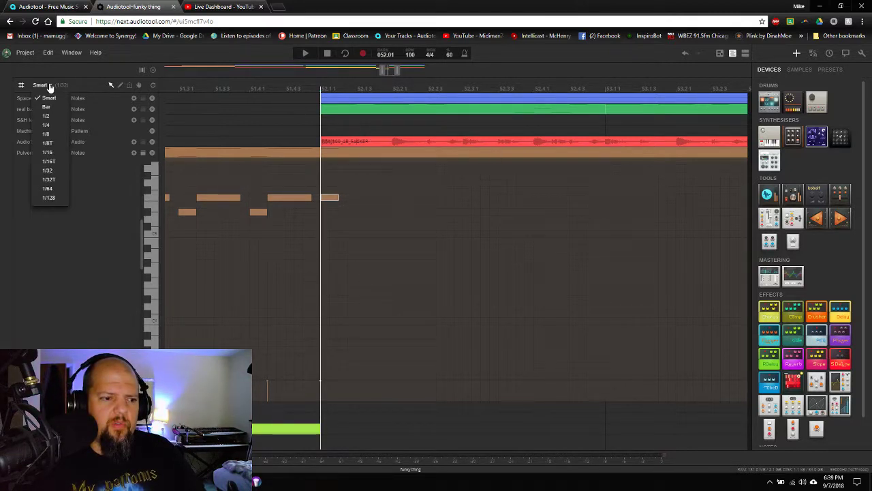
{"action": "left_click", "coordinate": [49, 155]}
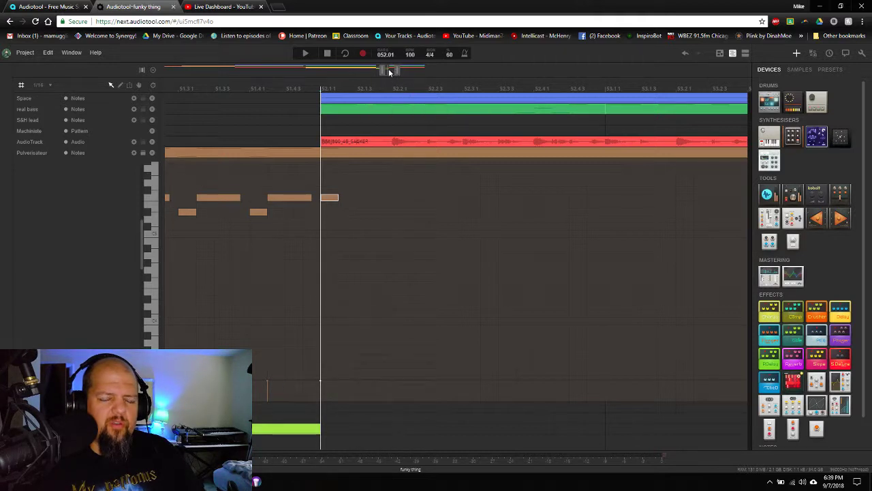
{"action": "scroll", "coordinate": [390, 70], "scroll_direction": "up", "scroll_amount": 2}
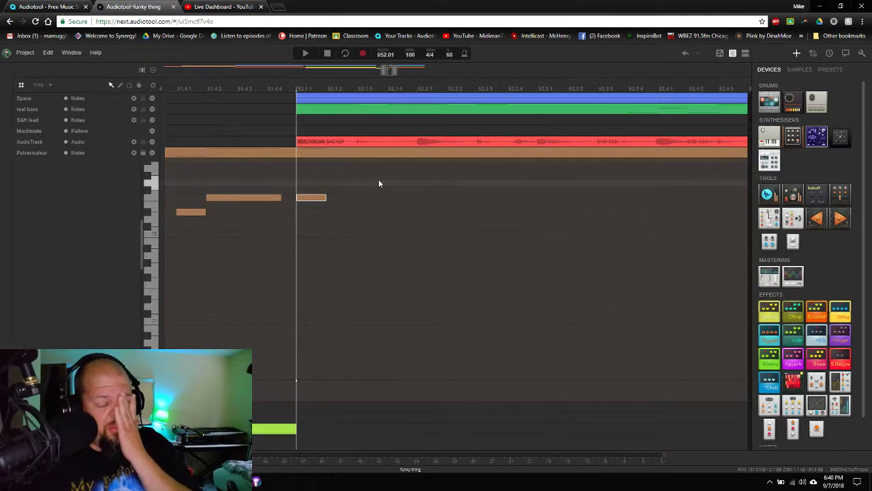
Add a sixteenth-note G#5 at 52.1.2 and a G5 at 52.1.3, following the F5 that opens bar 52
{"action": "left_click", "coordinate": [341, 192]}
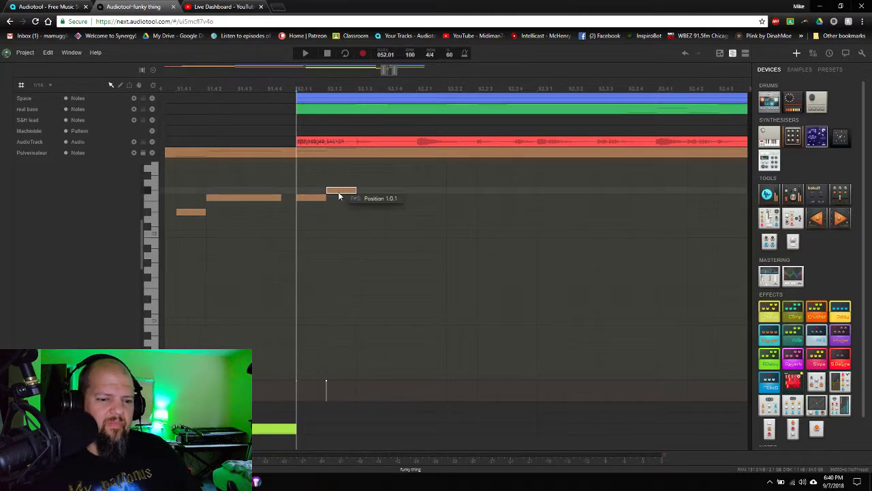
{"action": "left_click_drag", "start_coordinate": [338, 194], "coordinate": [345, 177]}
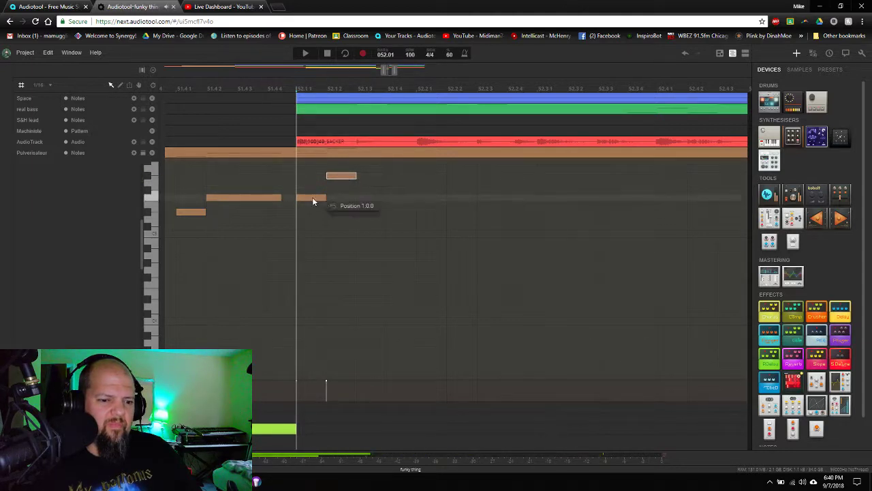
{"action": "double_click", "coordinate": [370, 182]}
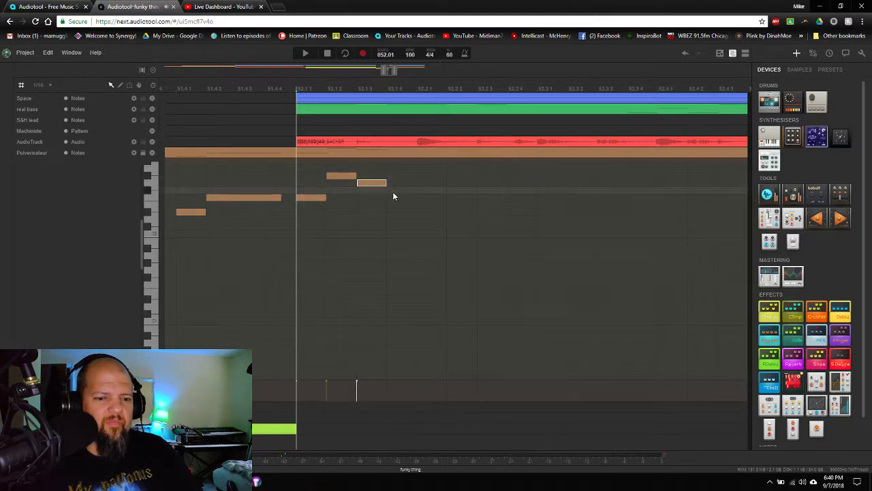
Add a sixteenth-note D#5 at 52.2.1 and an F5 at 52.2.2 extended to four sixteenths long
{"action": "double_click", "coordinate": [433, 214]}
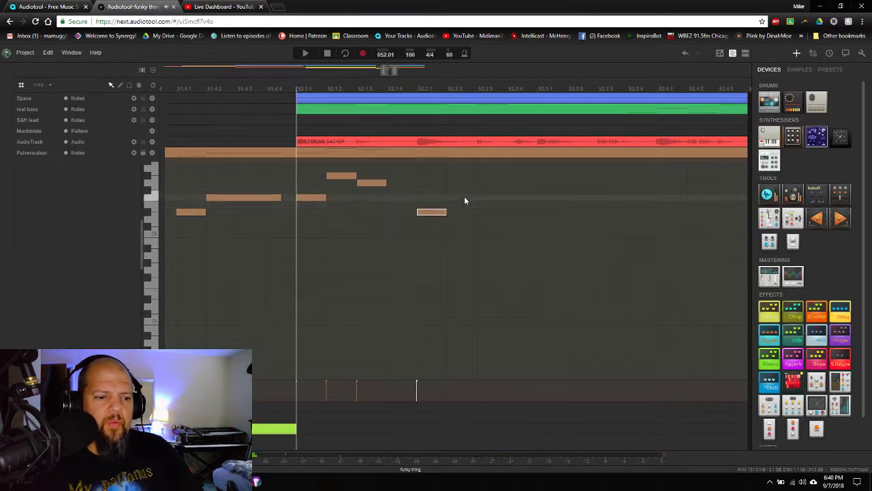
{"action": "double_click", "coordinate": [464, 198]}
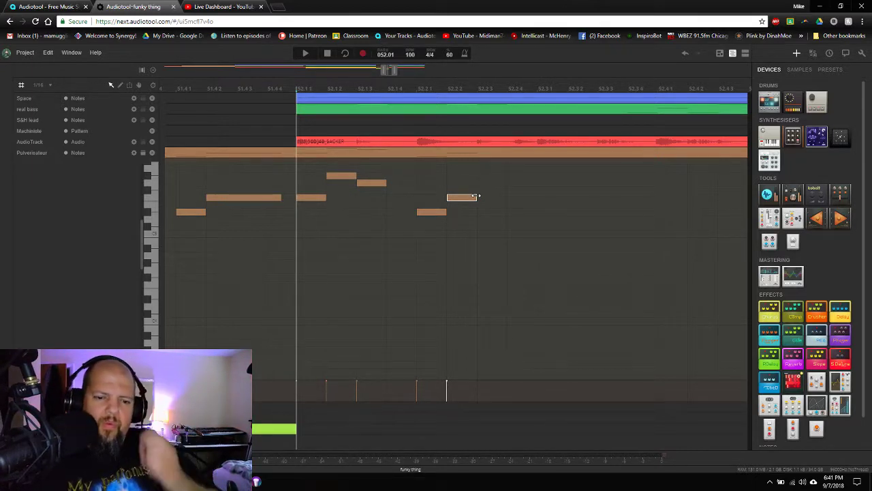
{"action": "left_click_drag", "start_coordinate": [483, 196], "coordinate": [590, 201]}
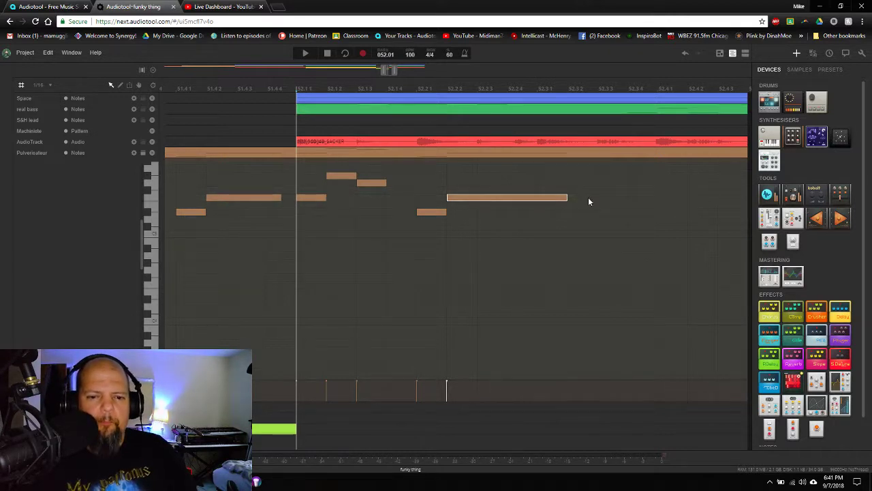
Add two sixteenth-note D#5–F5 pairs in the Pulverisateur region, starting at 52.3.3 and 52.4.2
{"action": "left_click", "coordinate": [614, 212]}
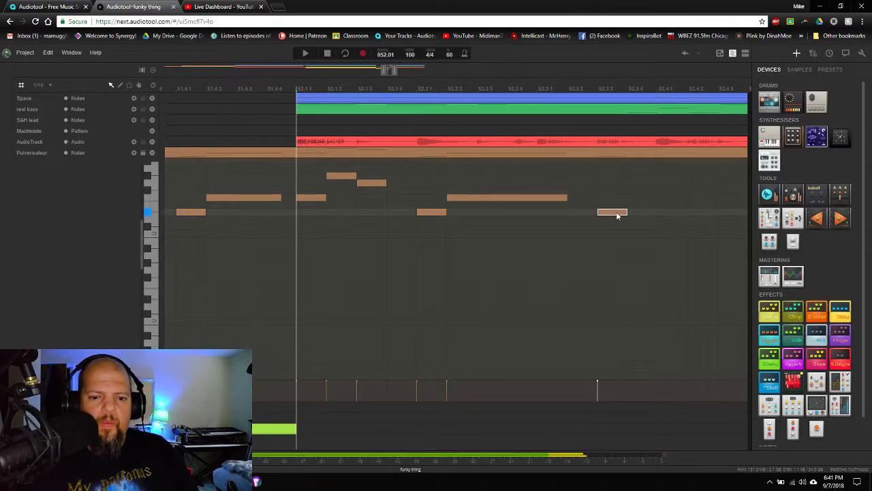
{"action": "left_click", "coordinate": [651, 197]}
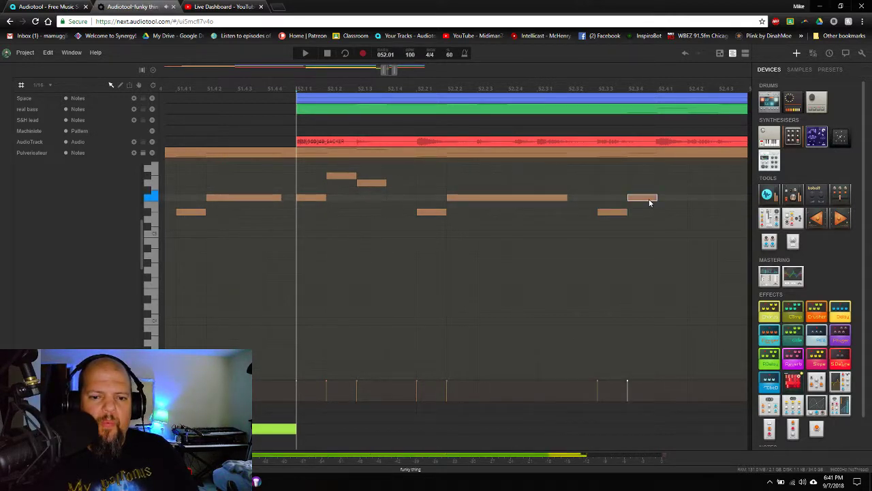
{"action": "left_click", "coordinate": [697, 212]}
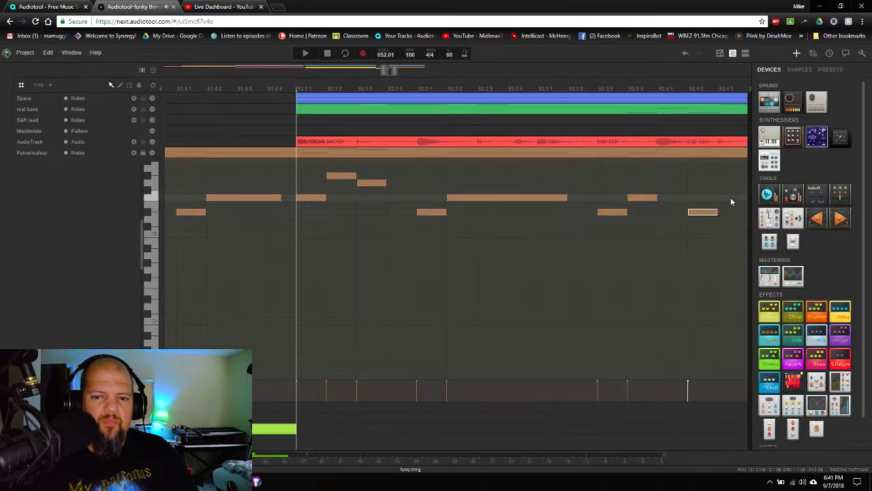
{"action": "left_click", "coordinate": [730, 198]}
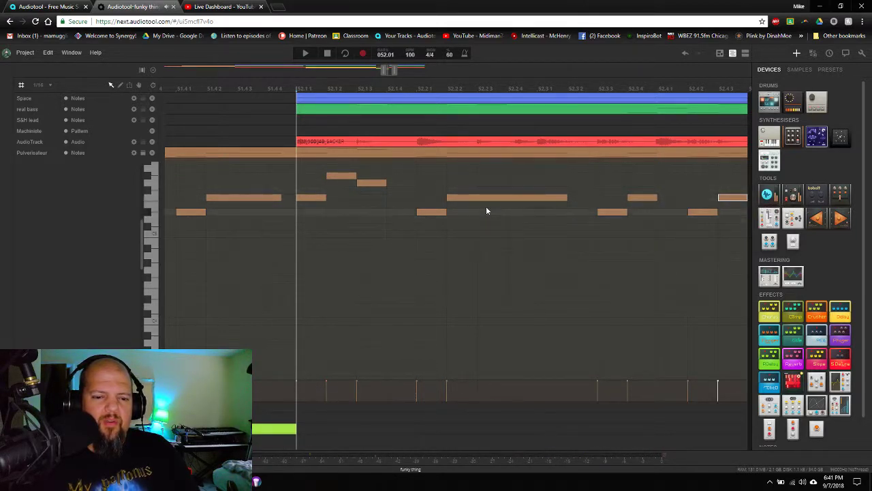
Play bar 52 to hear the new Pulverisateur notes against the other tracks
{"action": "left_click_drag", "start_coordinate": [387, 79], "coordinate": [389, 74]}
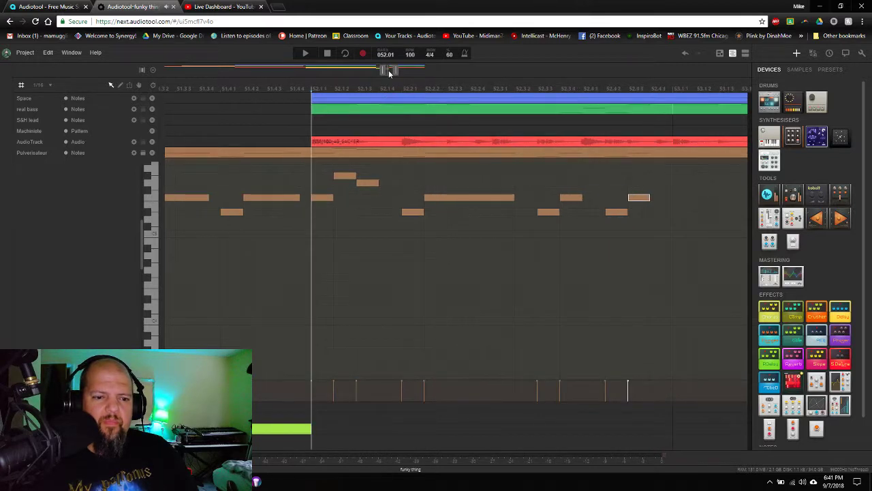
{"action": "key", "text": "space"}
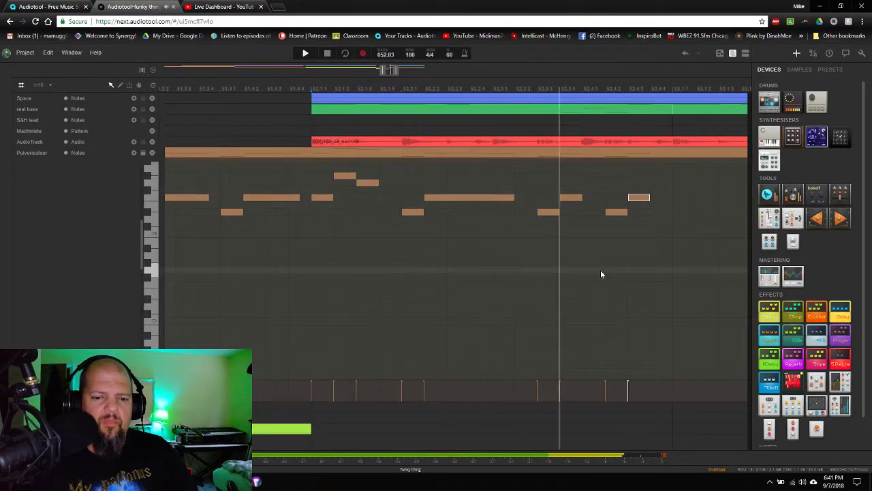
{"action": "key", "text": "space"}
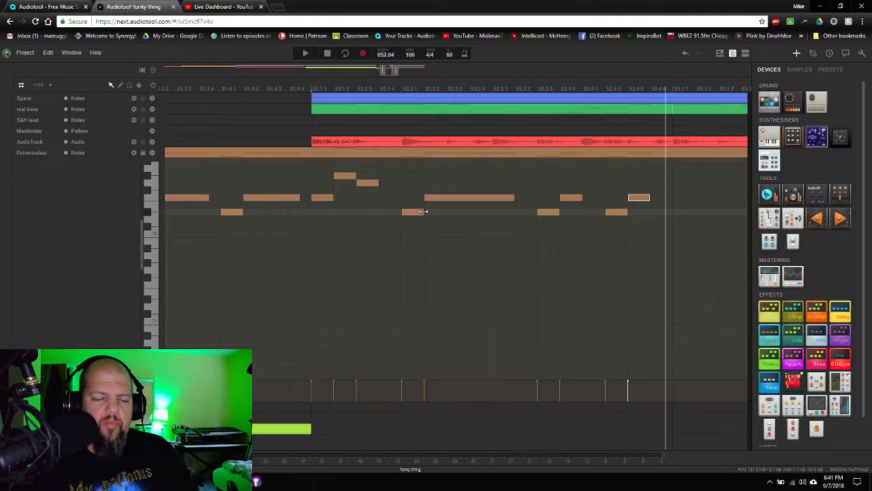
{"action": "left_click_drag", "start_coordinate": [390, 70], "coordinate": [383, 70]}
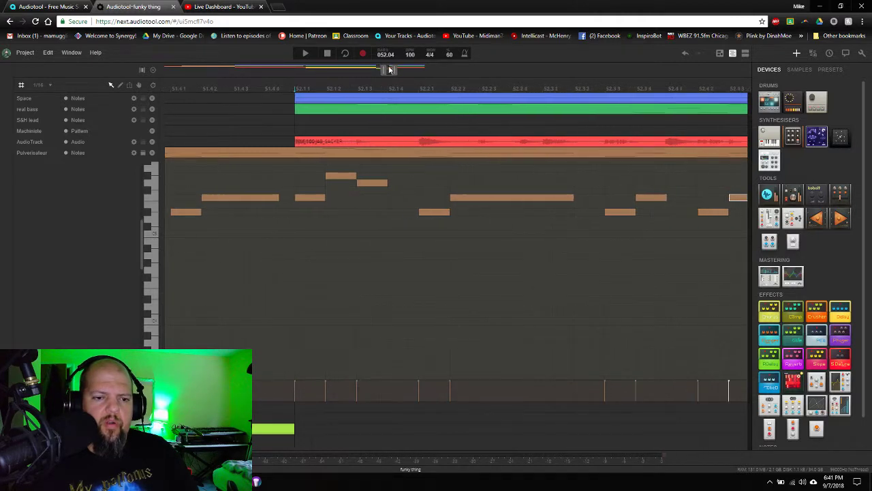
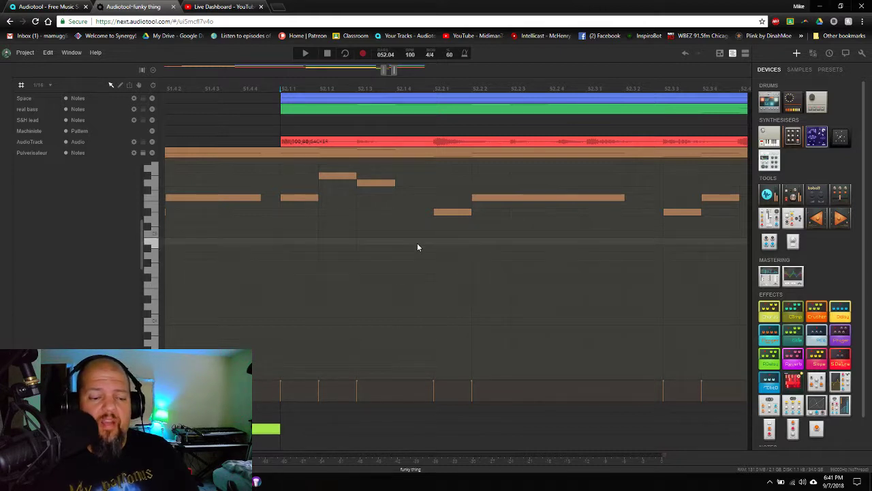
{"action": "key", "text": "space"}
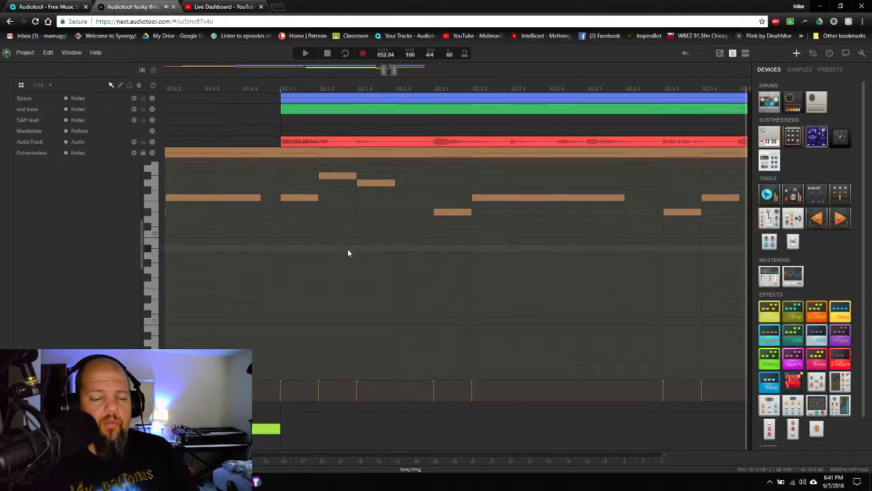
Set the snap grid to 1/64, select all Pulverisateur notes in bar 52 and shorten them together by 1/64
{"action": "left_click", "coordinate": [41, 88]}
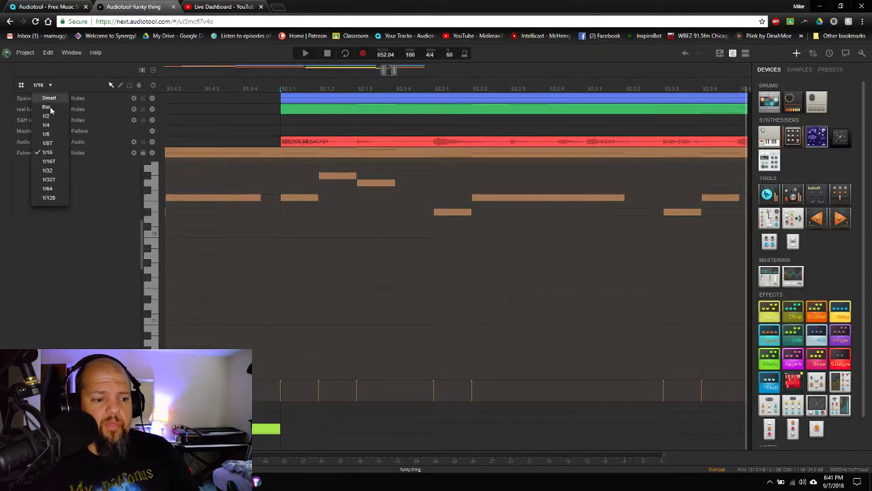
{"action": "left_click", "coordinate": [47, 188]}
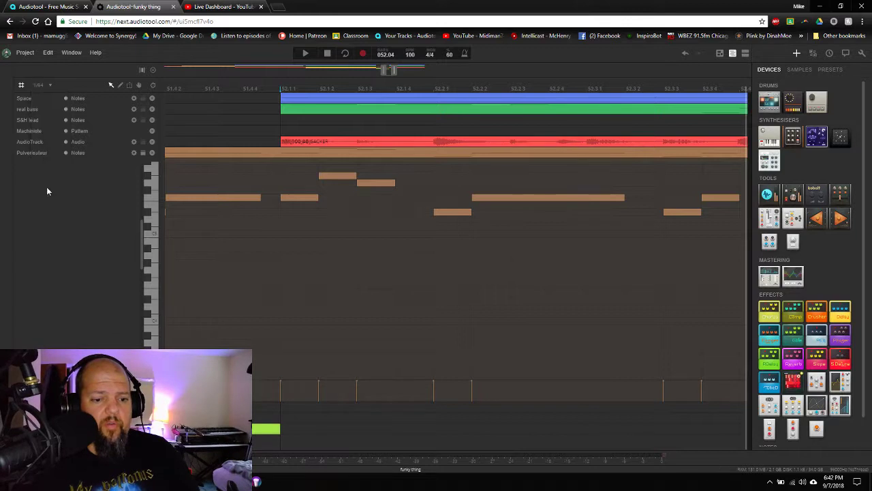
{"action": "left_click_drag", "start_coordinate": [296, 267], "coordinate": [494, 178]}
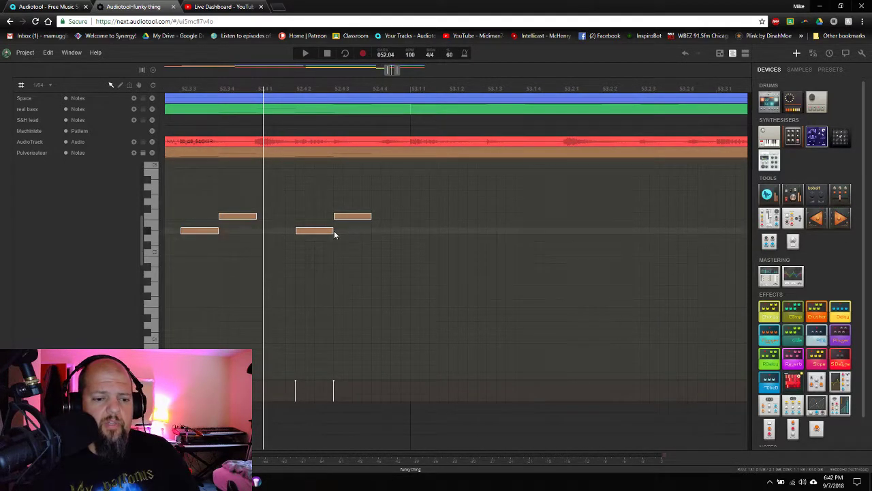
{"action": "left_click_drag", "start_coordinate": [329, 231], "coordinate": [324, 230]}
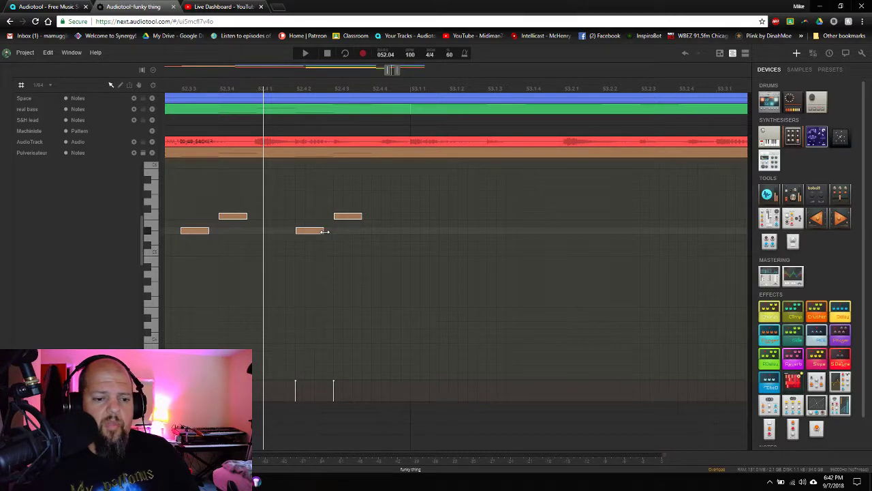
Play bar 52 to check how the shortened Pulverisateur notes sound
{"action": "scroll", "coordinate": [392, 73], "scroll_direction": "down", "scroll_amount": 6}
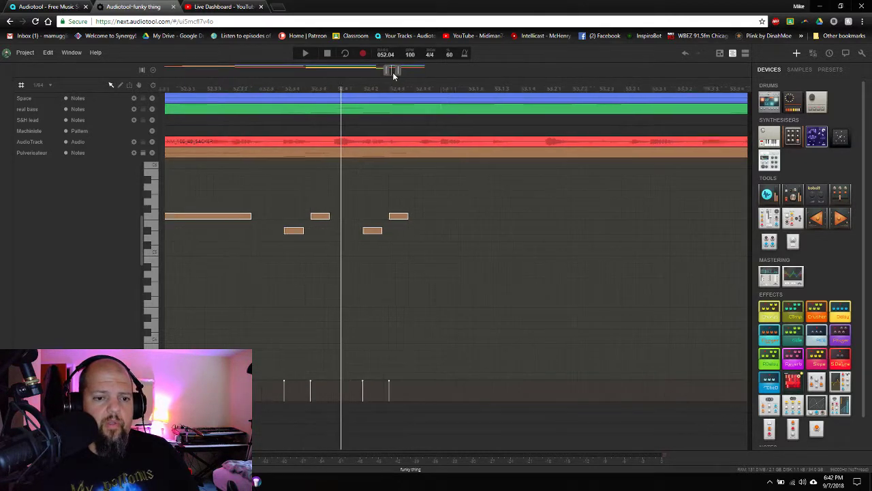
{"action": "scroll", "coordinate": [392, 72], "scroll_direction": "down", "scroll_amount": 1}
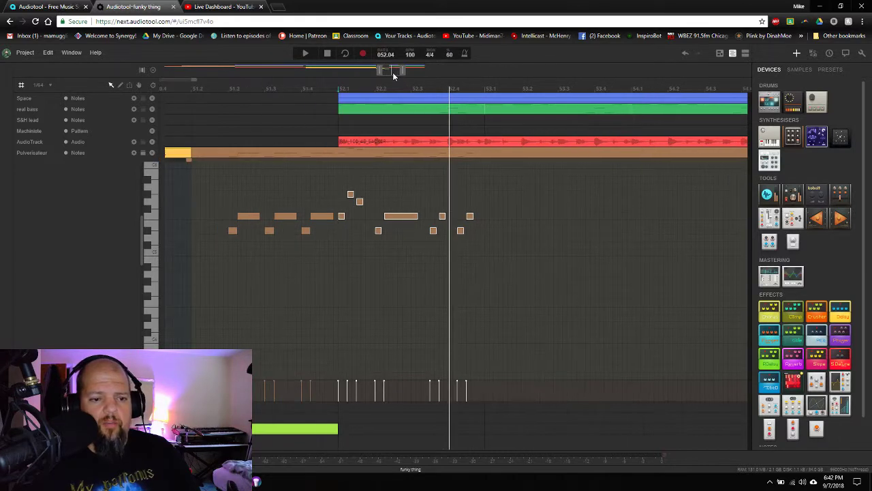
{"action": "key", "text": "space"}
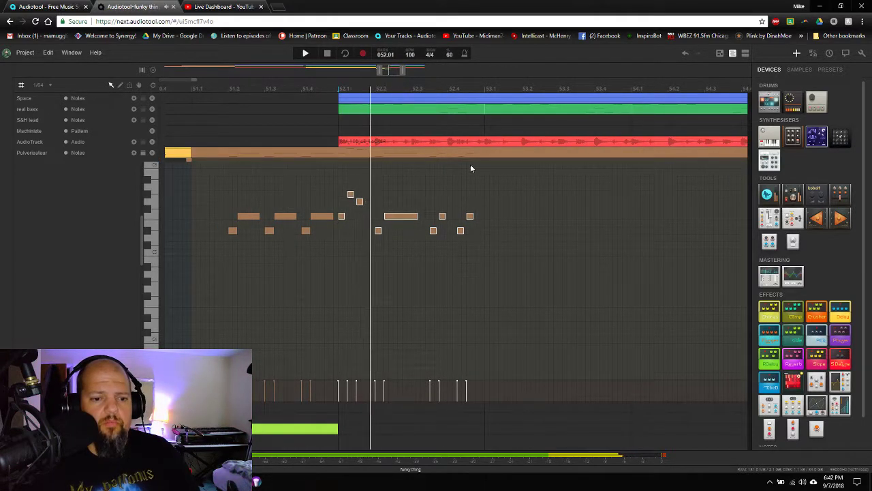
{"action": "key", "text": "space"}
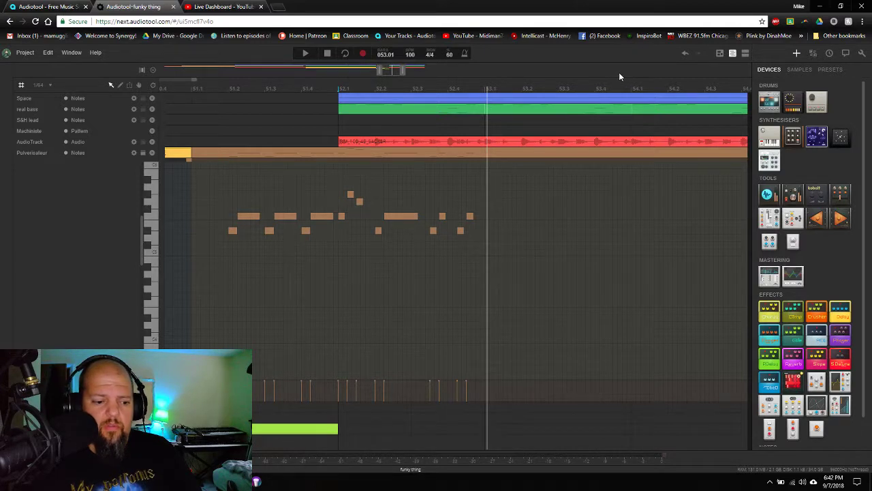
Undo the note shortening to compare bar 52 by ear with the longer notes, and restore the shortened version
{"action": "left_click", "coordinate": [685, 54]}
{"action": "key", "text": "space"}
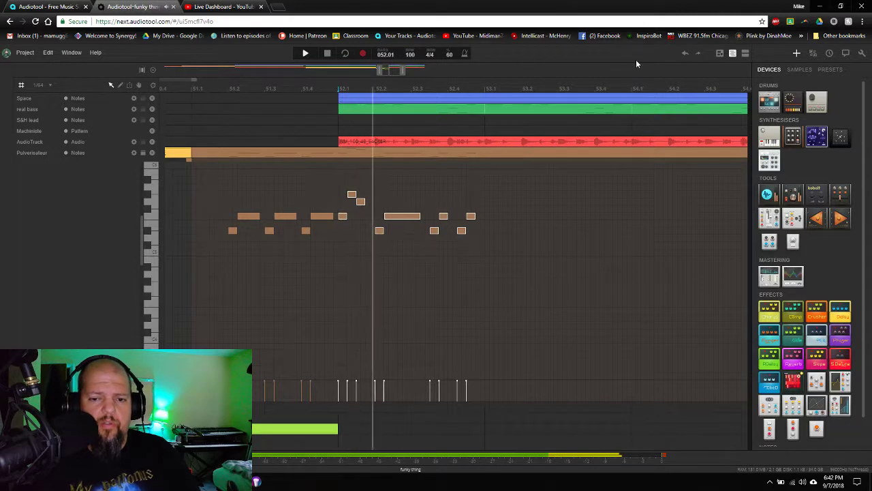
{"action": "left_click", "coordinate": [686, 55]}
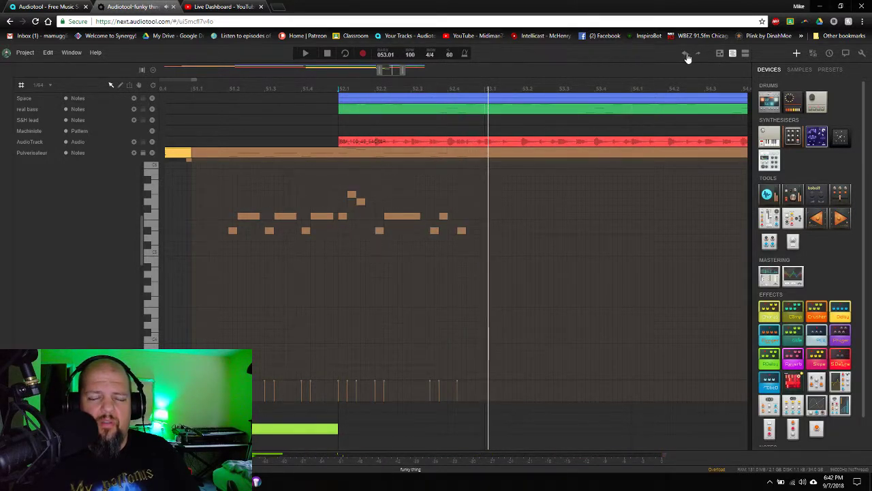
{"action": "left_click", "coordinate": [700, 55]}
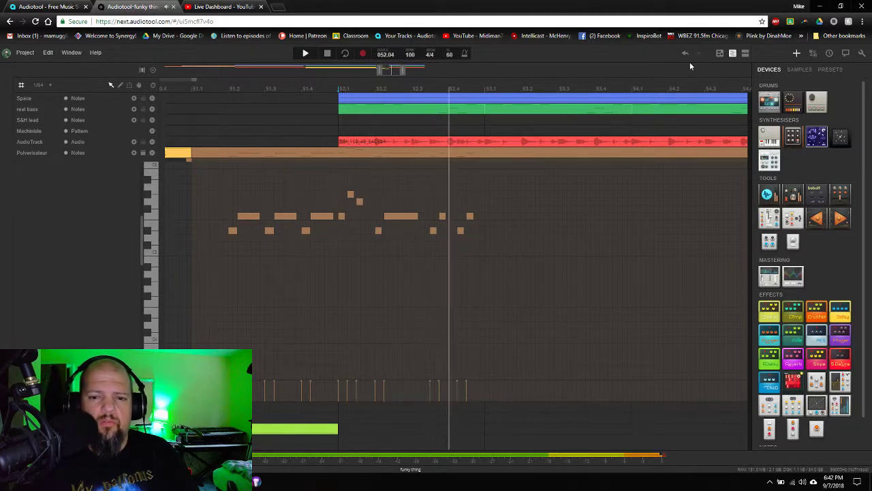
Undo the note shortening once more to replay the end of bar 52 with longer notes, and redo it
{"action": "key", "text": "space"}
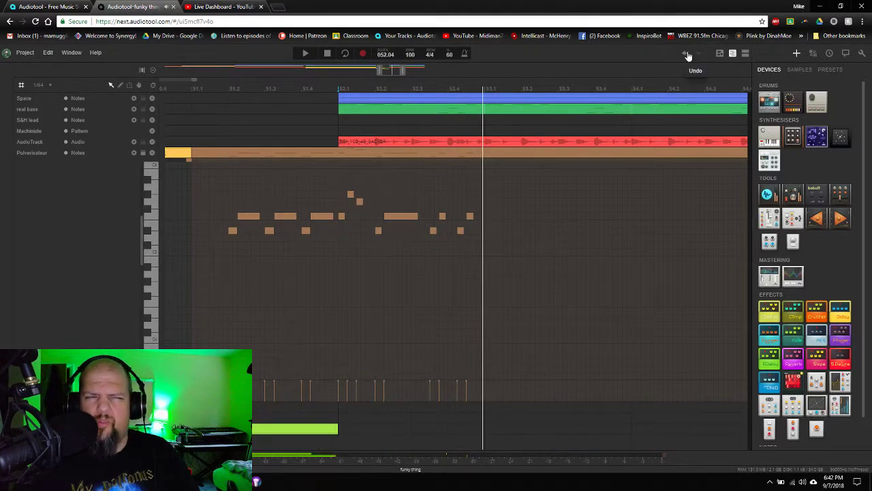
{"action": "left_click", "coordinate": [687, 53]}
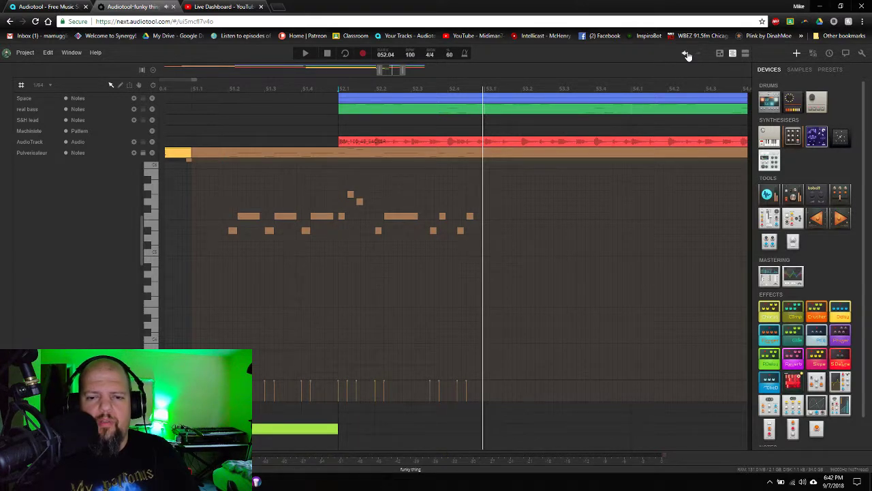
{"action": "key", "text": "space"}
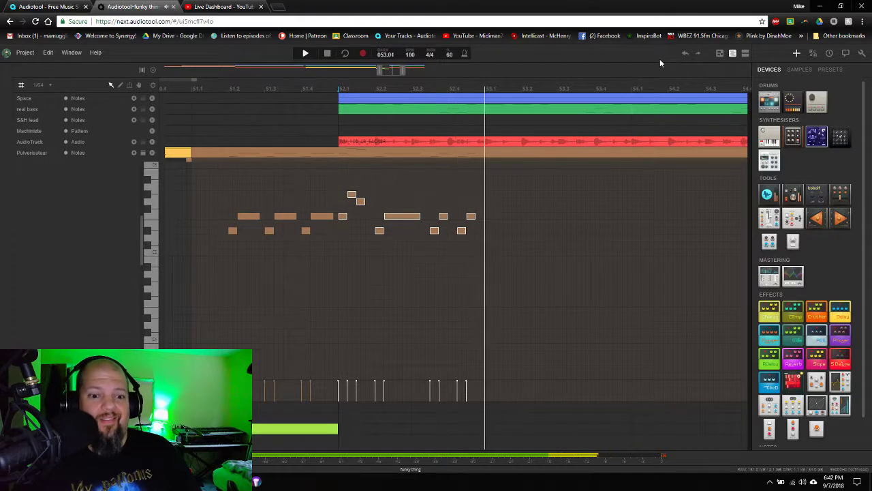
{"action": "key", "text": "space"}
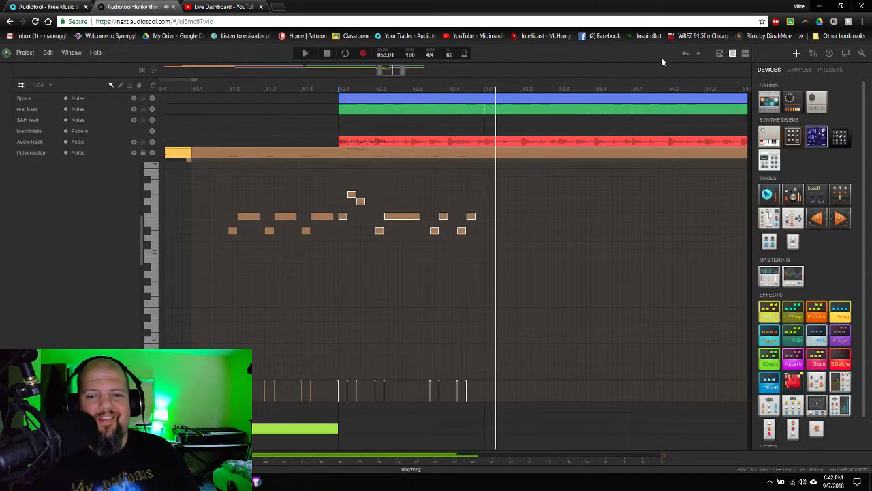
{"action": "left_click", "coordinate": [698, 54]}
{"action": "key", "text": "space"}
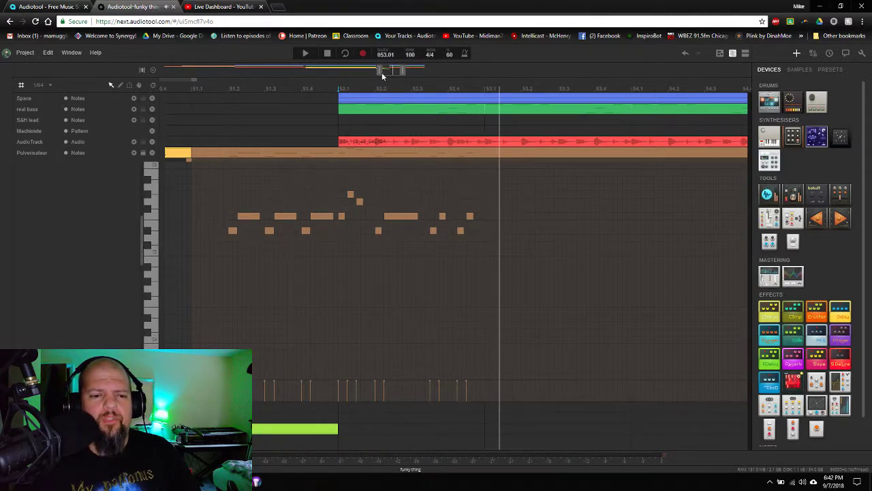
Extend the Pulverisateur's Glide-Time automation region and its loop range to the end of bar 52
{"action": "mouse_move", "coordinate": [478, 62]}
{"action": "left_mouse_down"}
{"action": "mouse_move", "coordinate": [470, 100]}
{"action": "mouse_move", "coordinate": [480, 54]}
{"action": "left_mouse_up"}
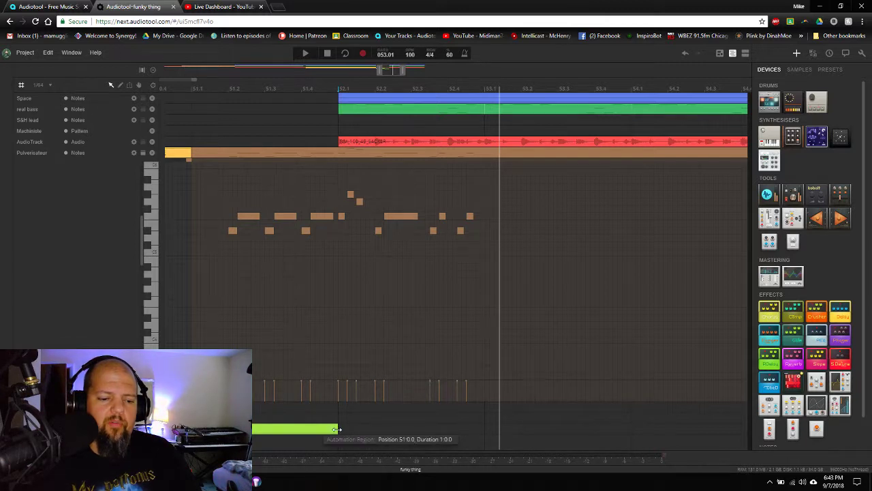
{"action": "left_click_drag", "start_coordinate": [336, 429], "coordinate": [484, 442]}
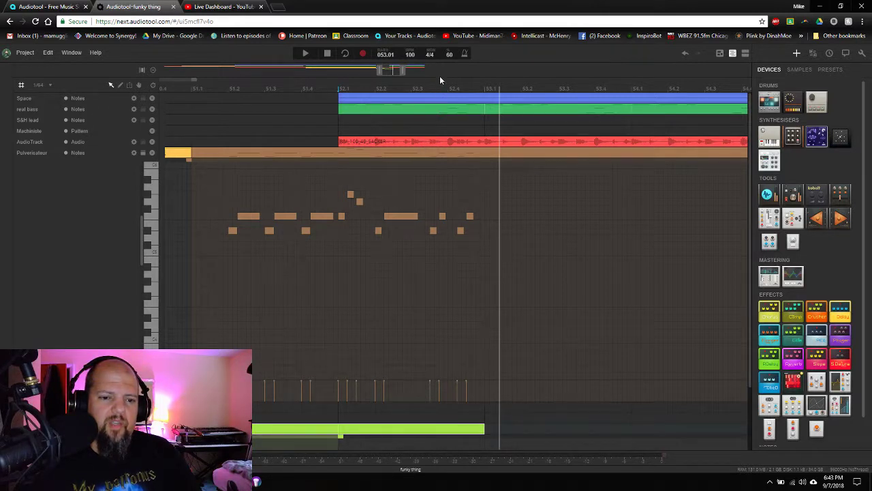
{"action": "scroll", "coordinate": [365, 333], "scroll_direction": "down", "scroll_amount": 2}
{"action": "scroll", "coordinate": [364, 337], "scroll_direction": "up", "scroll_amount": 4}
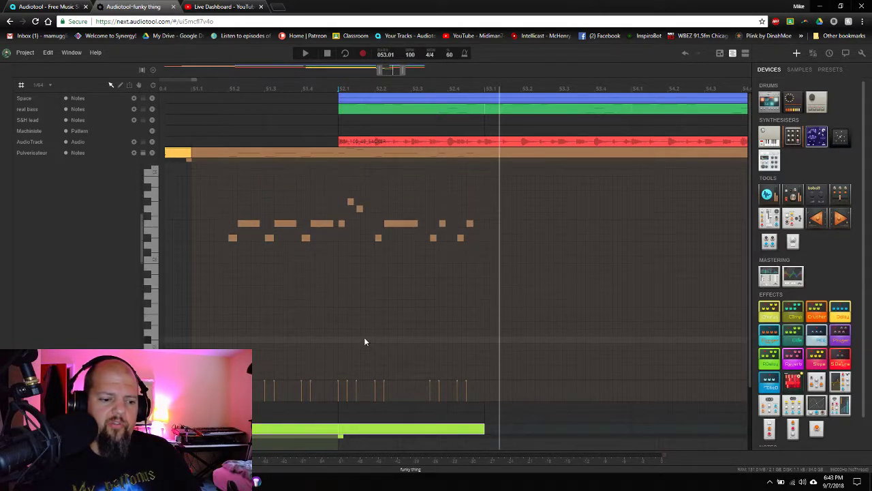
{"action": "double_click", "coordinate": [458, 160]}
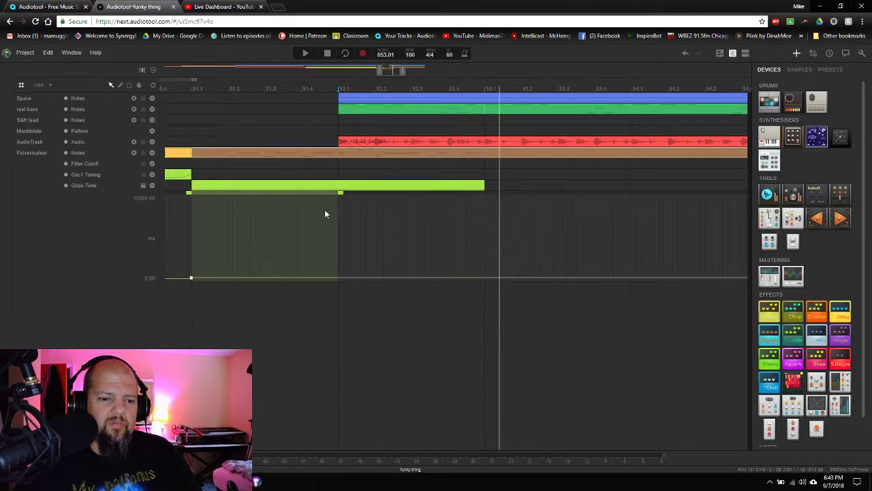
{"action": "left_click_drag", "start_coordinate": [341, 194], "coordinate": [486, 194]}
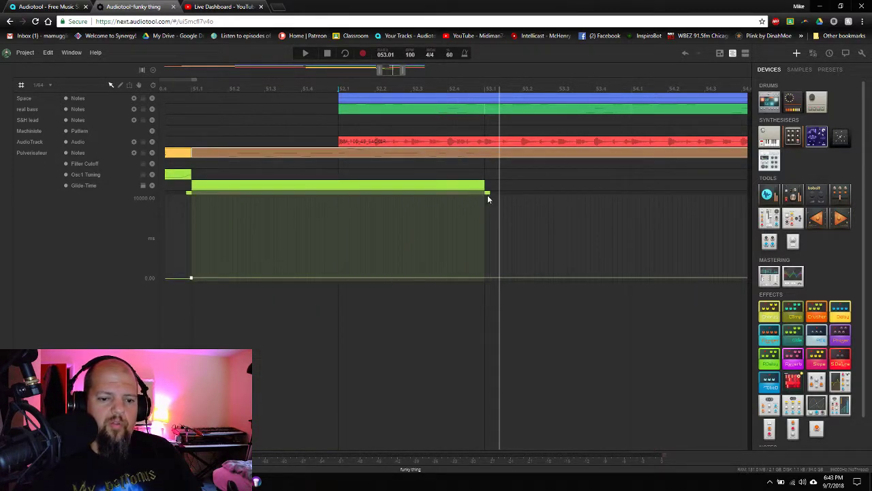
Add a Glide-Time automation point at the start of bar 52 and set its value to 0 ms
{"action": "left_click", "coordinate": [335, 278]}
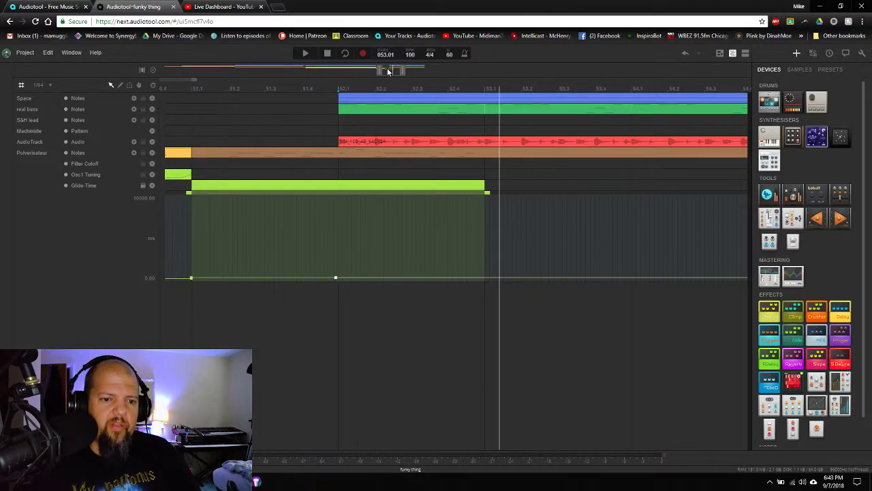
{"action": "left_click_drag", "start_coordinate": [388, 70], "coordinate": [390, 77]}
{"action": "scroll", "coordinate": [381, 73], "scroll_direction": "up", "scroll_amount": 3}
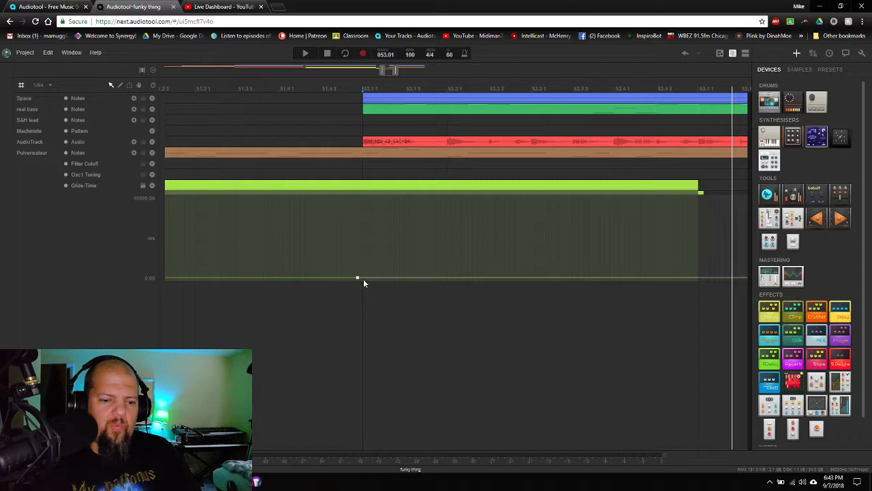
{"action": "mouse_move", "coordinate": [359, 278]}
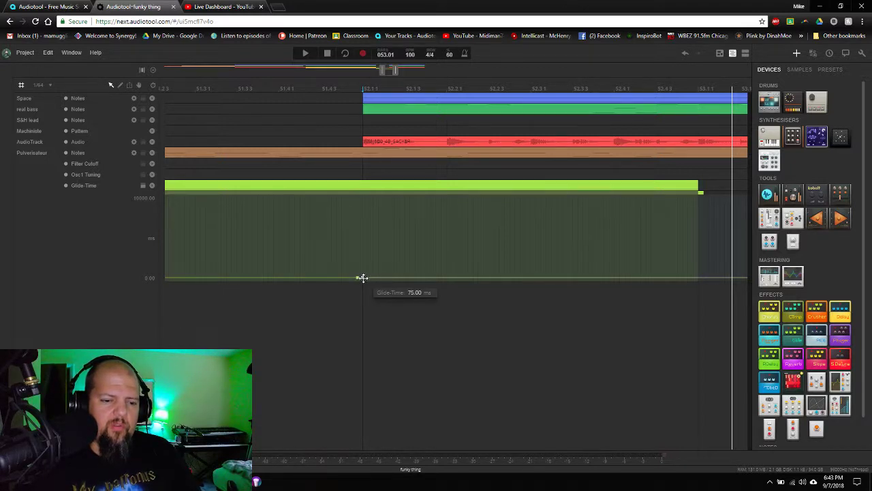
{"action": "double_click", "coordinate": [360, 278]}
{"action": "key", "text": "Return"}
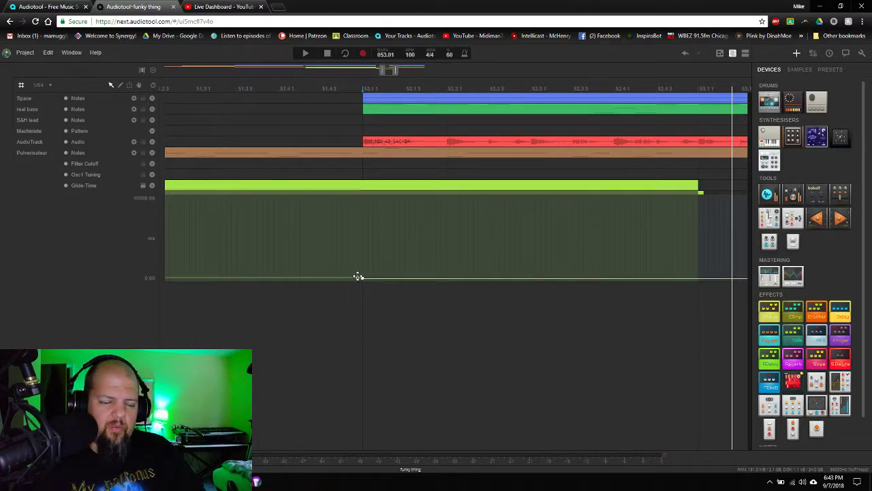
{"action": "mouse_move", "coordinate": [359, 276]}
{"action": "left_click_drag", "start_coordinate": [358, 276], "coordinate": [361, 275]}
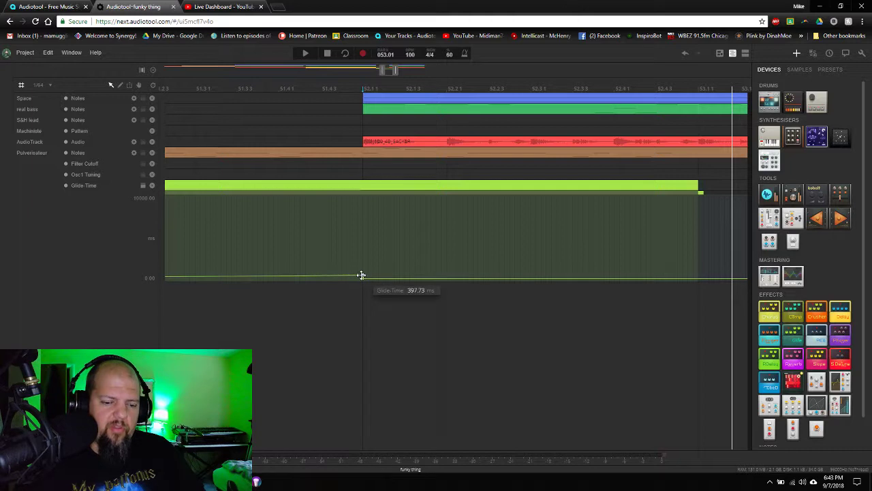
{"action": "double_click", "coordinate": [362, 276]}
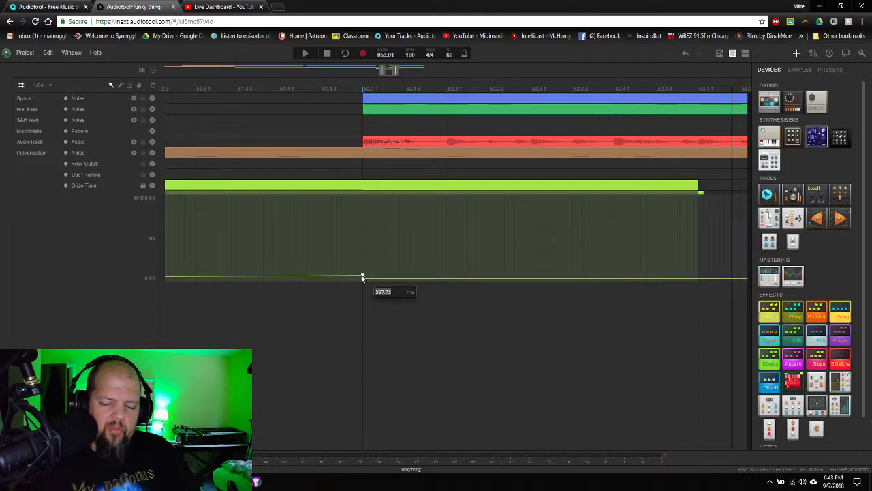
{"action": "type", "text": "0"}
{"action": "key", "text": "Return"}
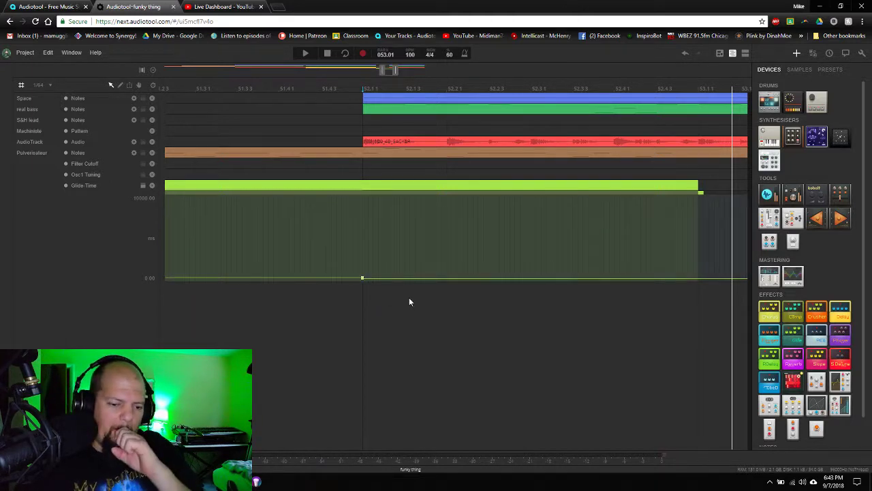
Play from beat 51.4 through bar 52 with the Pulverisateur's glide knob in view to check the automation
{"action": "left_click_drag", "start_coordinate": [392, 85], "coordinate": [388, 71]}
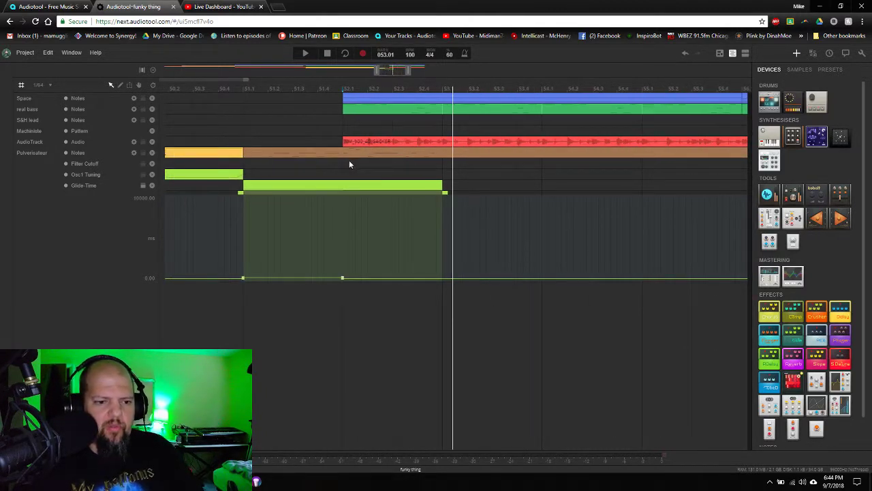
{"action": "left_click", "coordinate": [319, 88]}
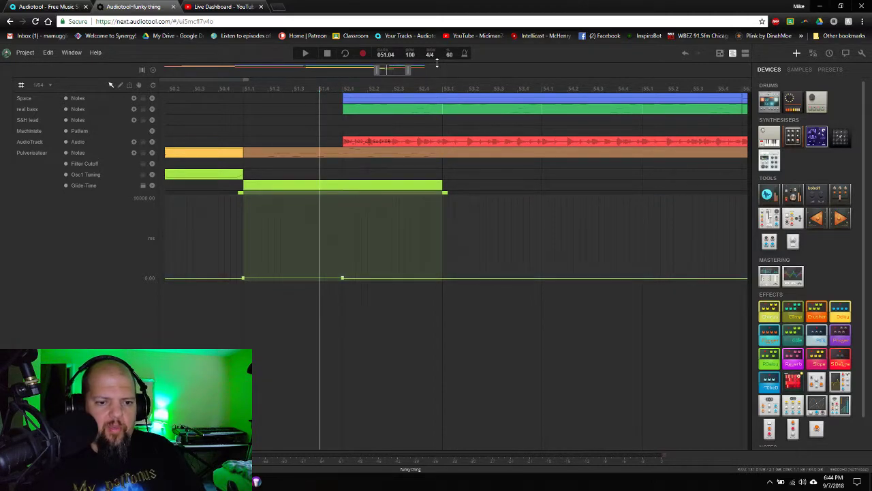
{"action": "left_click_drag", "start_coordinate": [437, 64], "coordinate": [424, 238]}
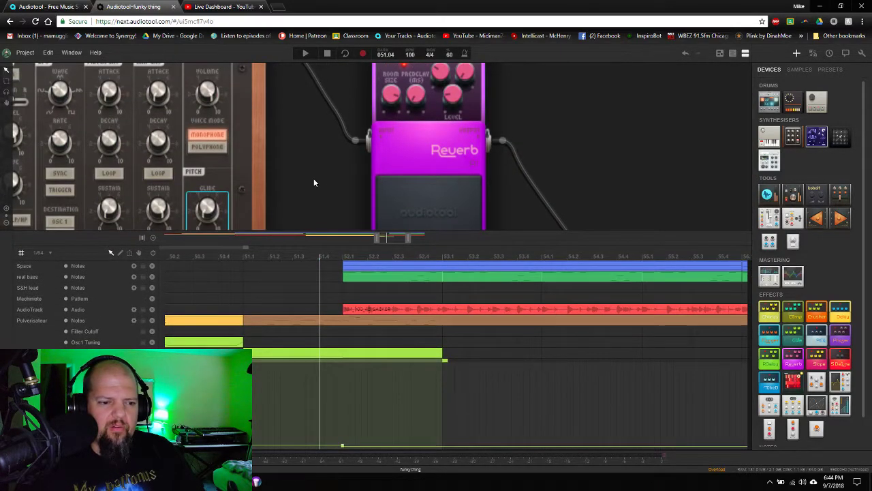
{"action": "left_click_drag", "start_coordinate": [314, 178], "coordinate": [338, 165]}
{"action": "key", "text": "space"}
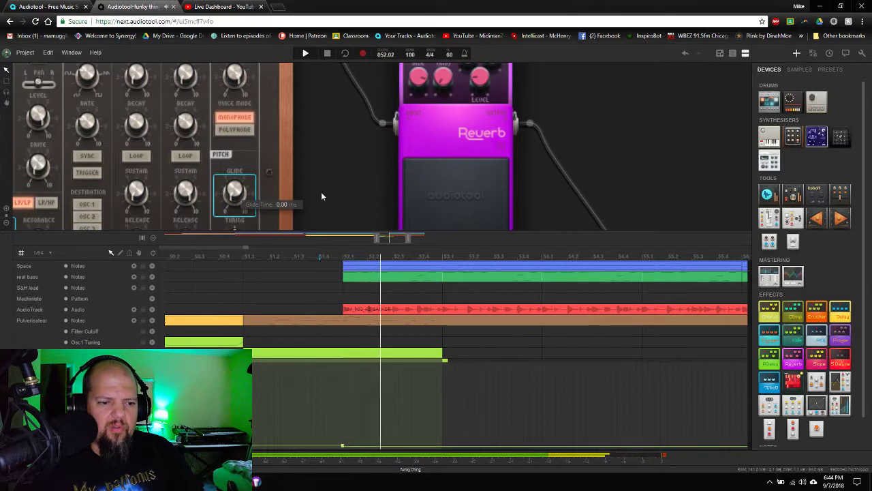
{"action": "key", "text": "space"}
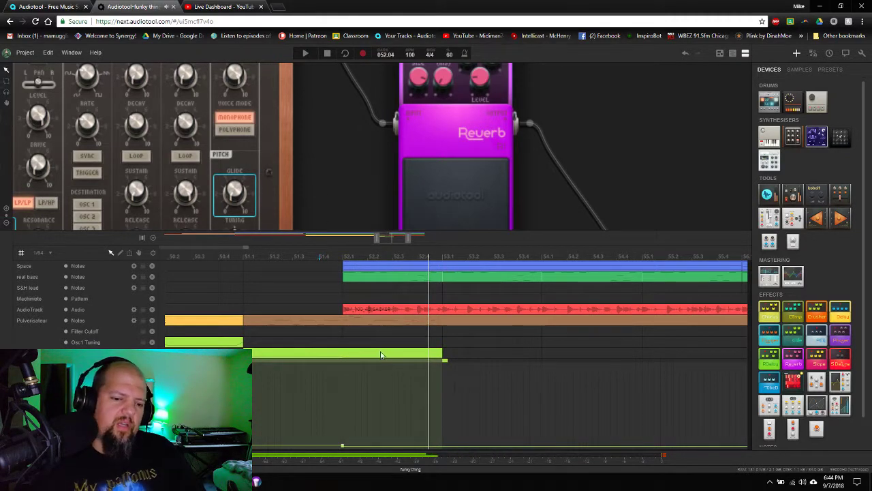
Open the Pulverisateur note region starting at bar 51 for editing and enlarge the timeline area
{"action": "scroll", "coordinate": [403, 238], "scroll_direction": "down", "scroll_amount": 3}
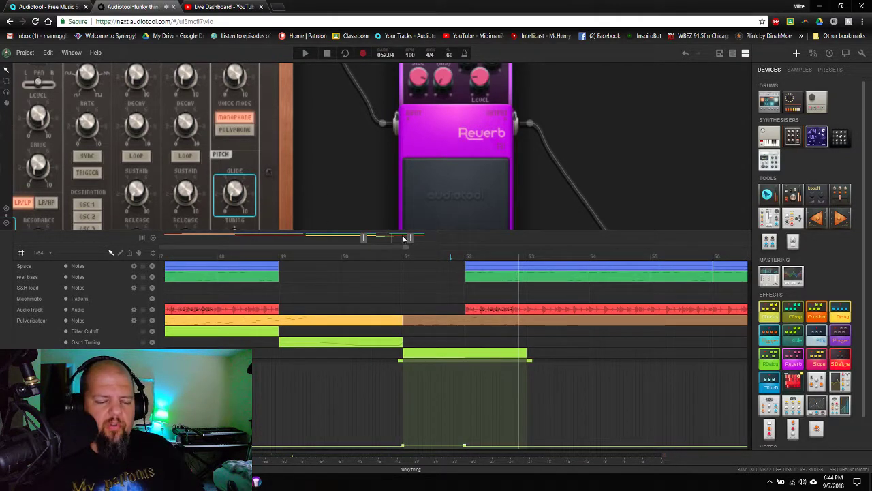
{"action": "left_click", "coordinate": [482, 364]}
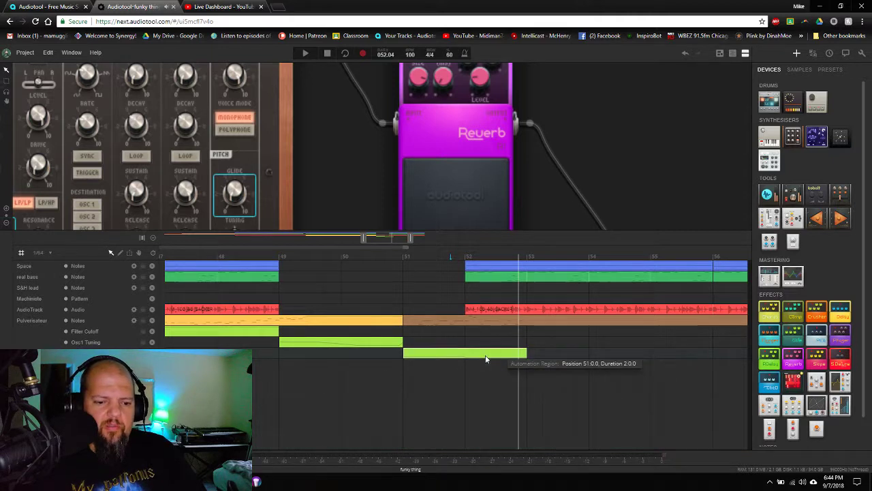
{"action": "double_click", "coordinate": [491, 321]}
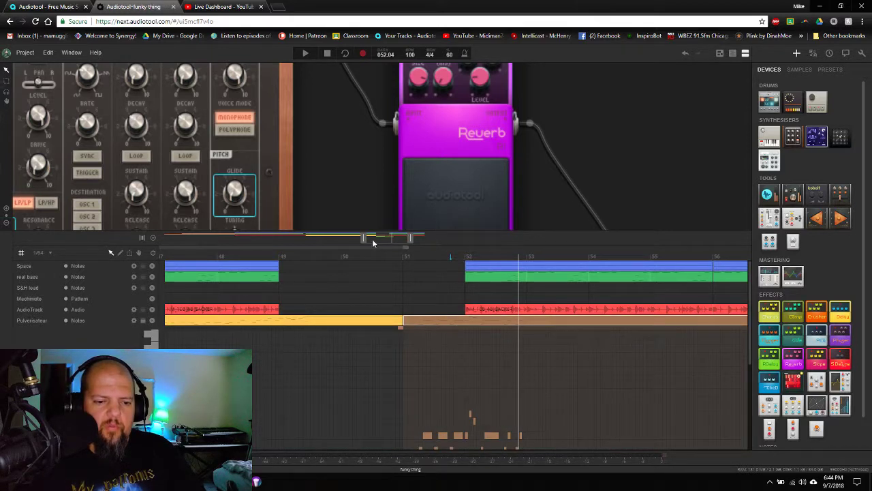
{"action": "scroll", "coordinate": [400, 236], "scroll_direction": "up", "scroll_amount": 3}
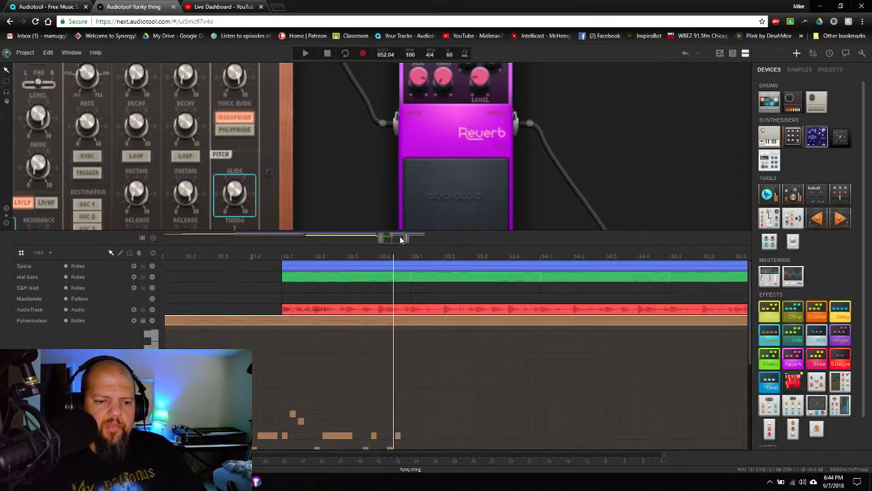
{"action": "left_click_drag", "start_coordinate": [430, 235], "coordinate": [448, 160]}
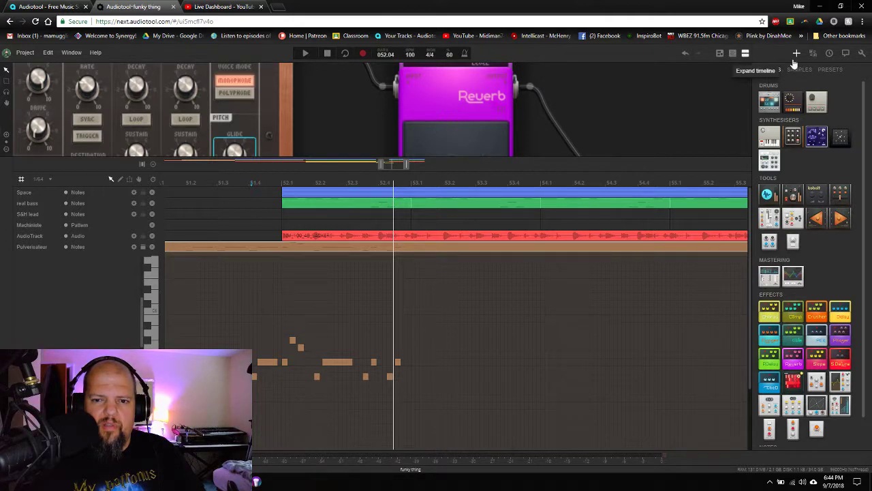
Switch between the full desktop, full timeline and combined layouts, finishing with the desktop expanded
{"action": "left_click", "coordinate": [720, 54]}
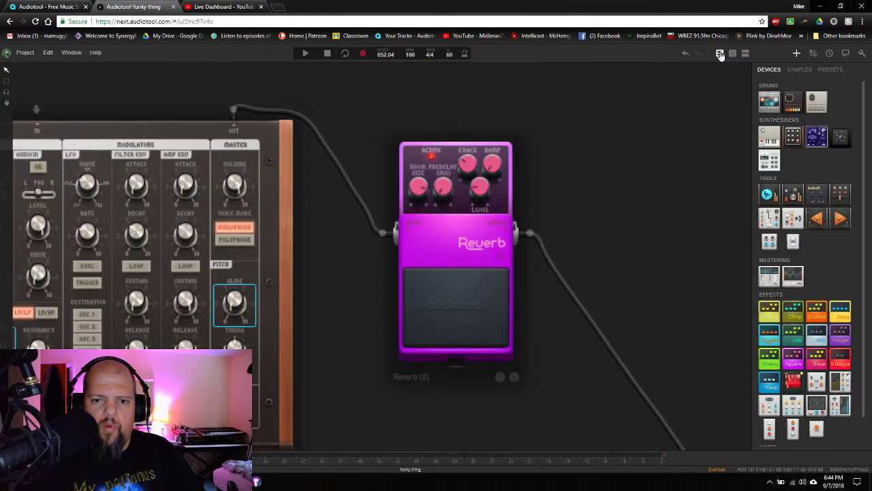
{"action": "left_click", "coordinate": [733, 54]}
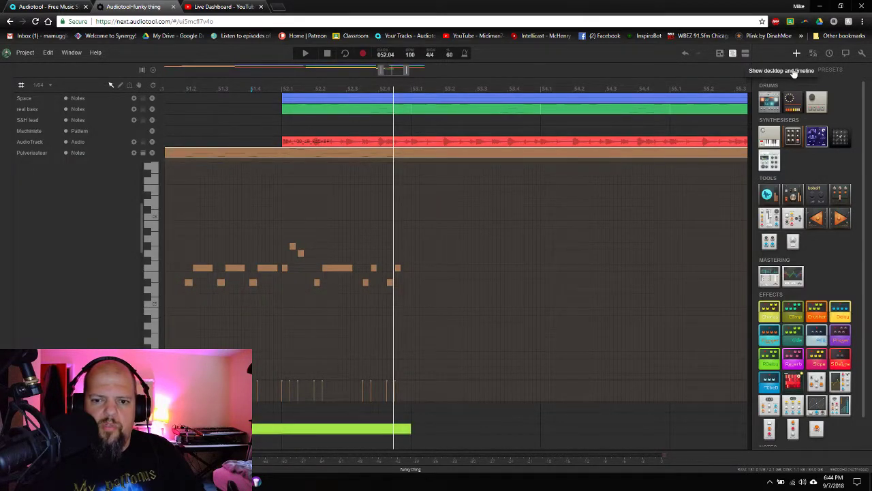
{"action": "left_click", "coordinate": [746, 54]}
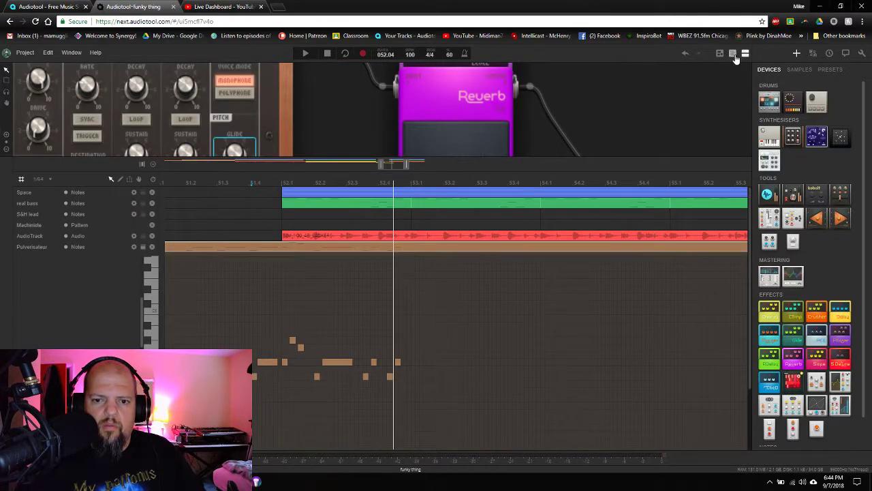
{"action": "left_click", "coordinate": [733, 54]}
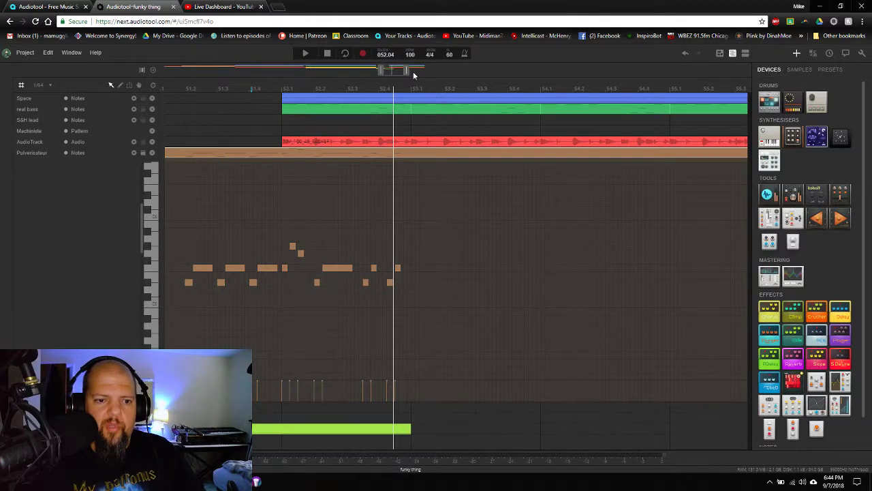
{"action": "scroll", "coordinate": [401, 71], "scroll_direction": "down", "scroll_amount": 2}
{"action": "scroll", "coordinate": [404, 69], "scroll_direction": "down", "scroll_amount": 2}
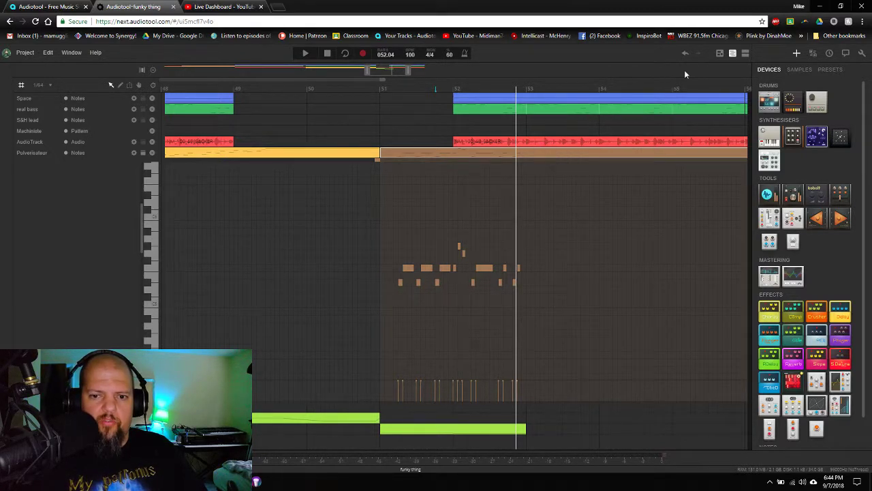
{"action": "left_click", "coordinate": [746, 54]}
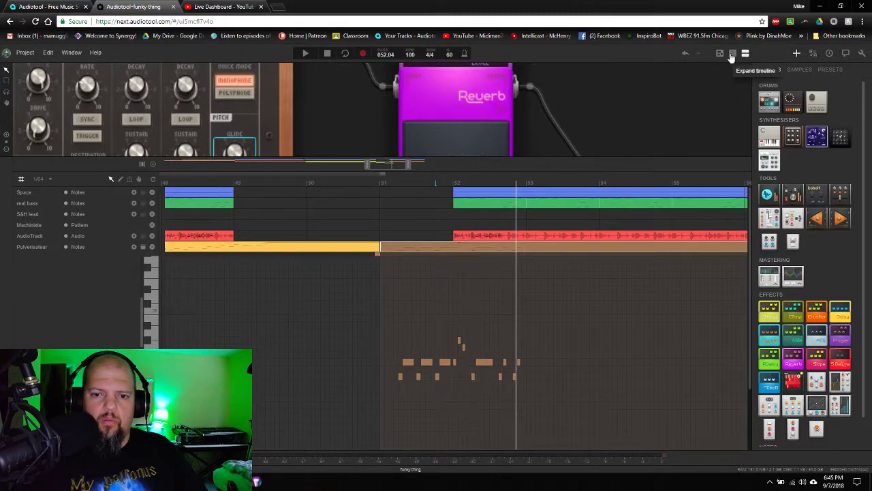
{"action": "left_click", "coordinate": [734, 55]}
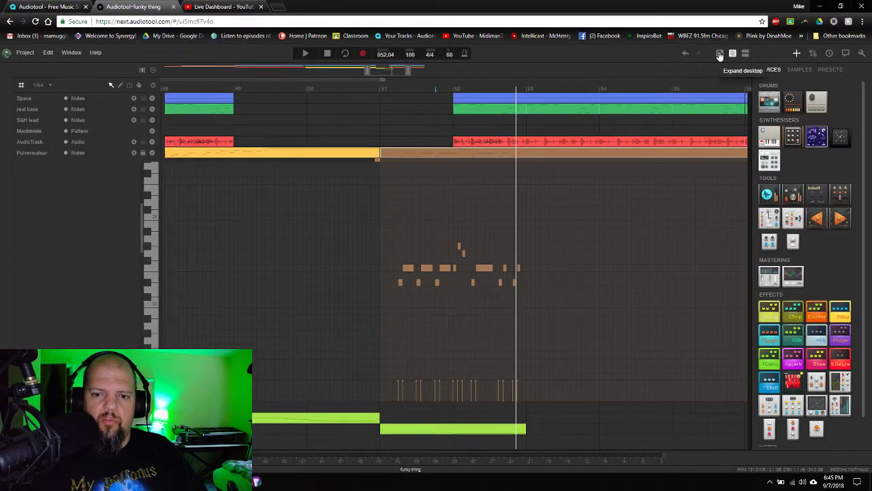
{"action": "left_click", "coordinate": [720, 55]}
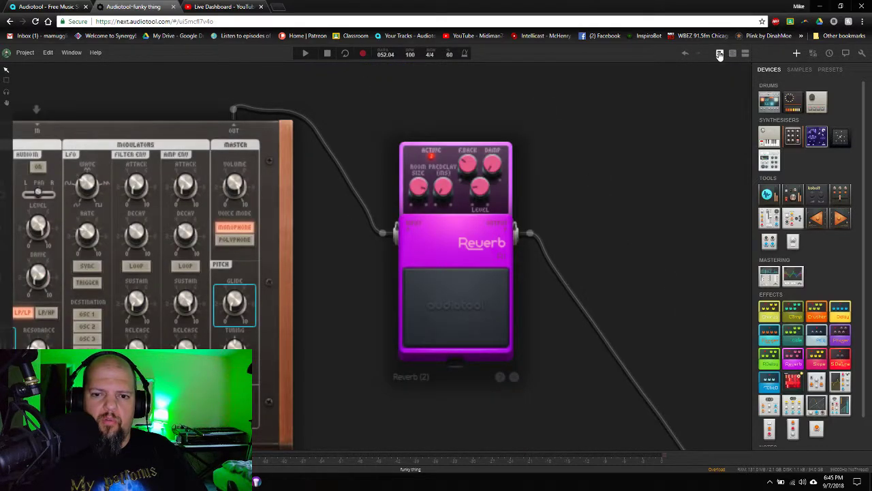
{"action": "scroll", "coordinate": [697, 167], "scroll_direction": "down", "scroll_amount": 3}
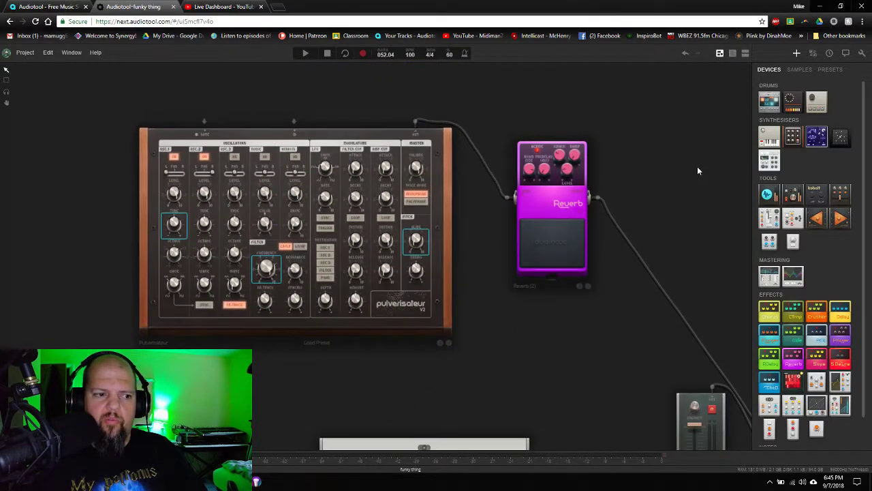
{"action": "scroll", "coordinate": [698, 167], "scroll_direction": "down", "scroll_amount": 2}
{"action": "scroll", "coordinate": [698, 166], "scroll_direction": "down", "scroll_amount": 2}
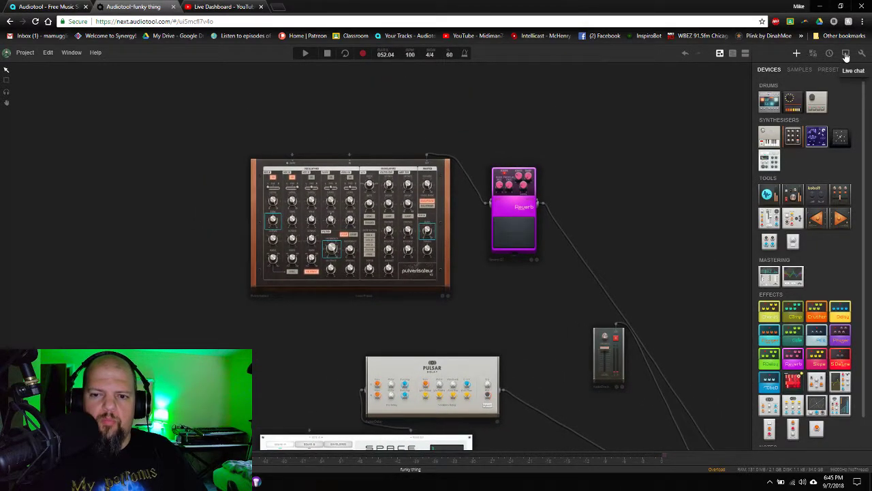
{"action": "left_click", "coordinate": [77, 53]}
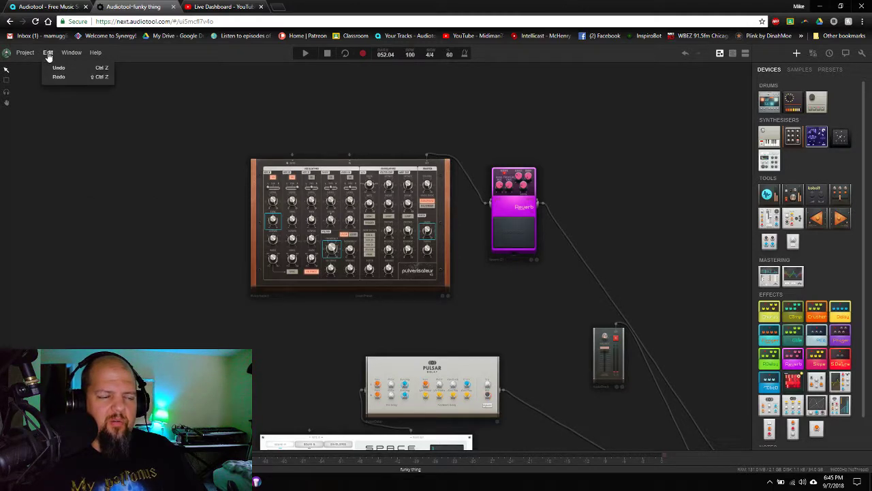
{"action": "mouse_move", "coordinate": [31, 58]}
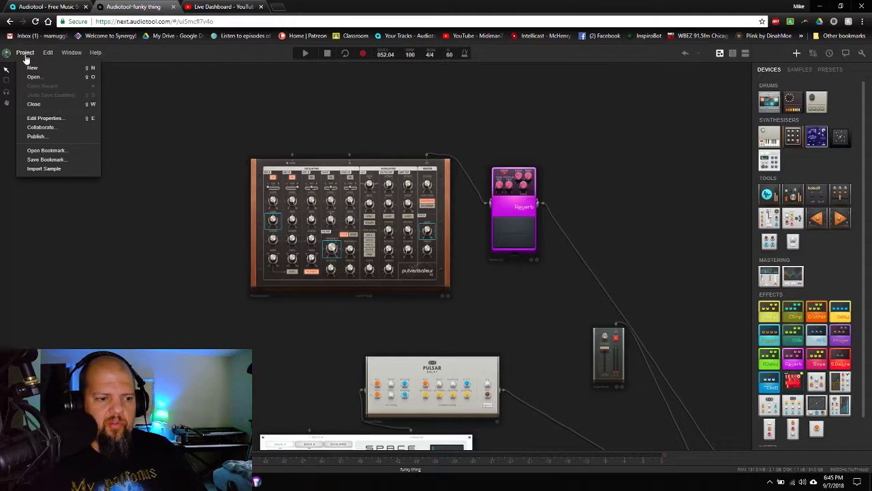
{"action": "left_click", "coordinate": [263, 96]}
{"action": "left_click_drag", "start_coordinate": [703, 274], "coordinate": [631, 214]}
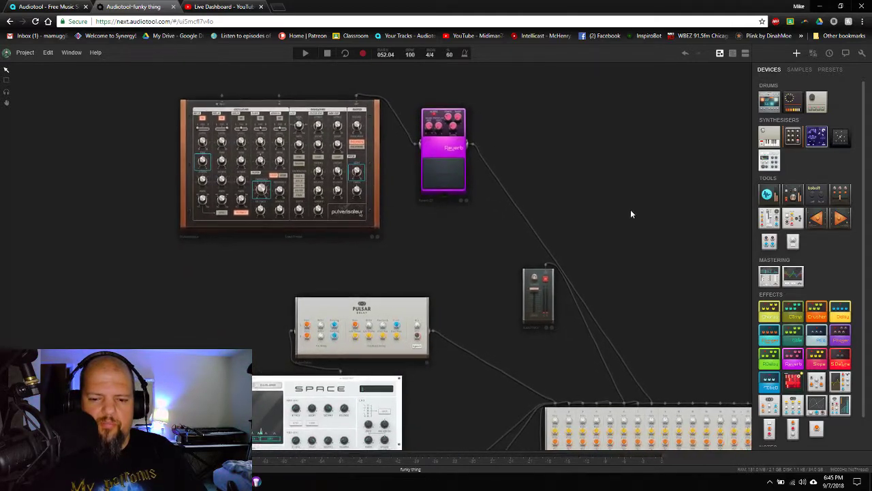
{"action": "scroll", "coordinate": [772, 443], "scroll_direction": "down", "scroll_amount": 1}
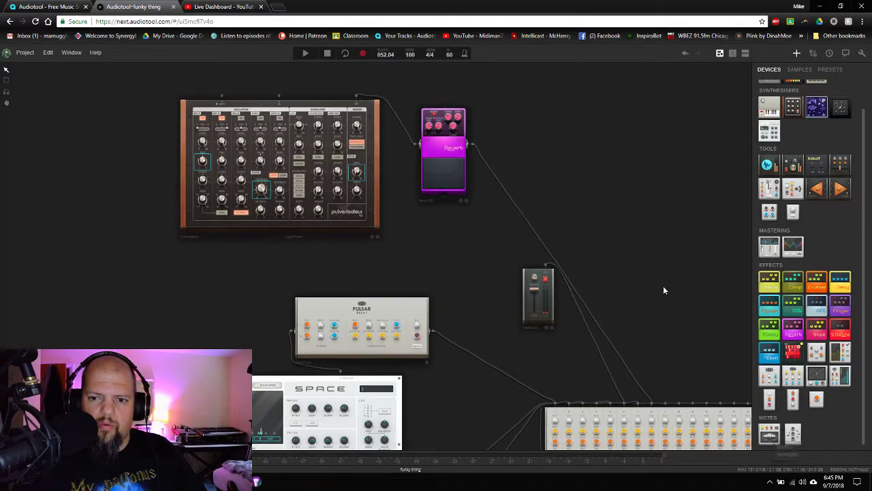
{"action": "left_click_drag", "start_coordinate": [430, 241], "coordinate": [500, 454]}
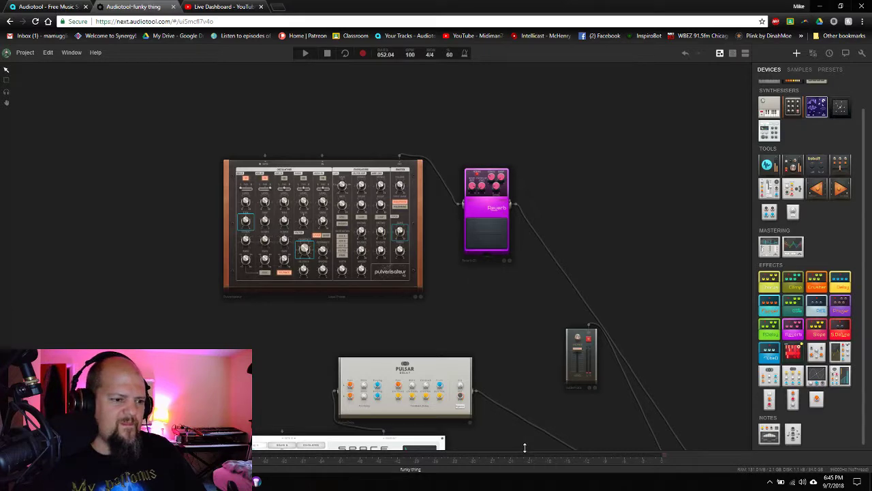
Enlarge the timeline until it fills the whole work area in place of the desktop
{"action": "left_click_drag", "start_coordinate": [527, 443], "coordinate": [531, 168]}
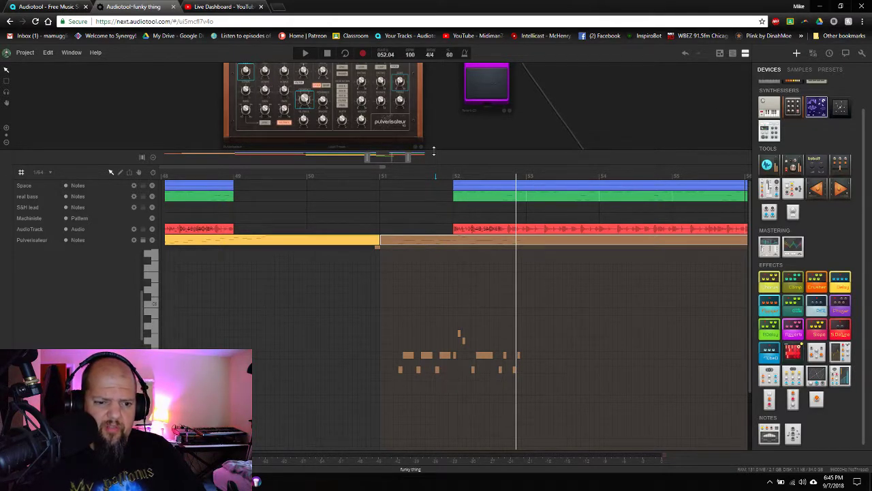
{"action": "left_click_drag", "start_coordinate": [433, 151], "coordinate": [413, 147]}
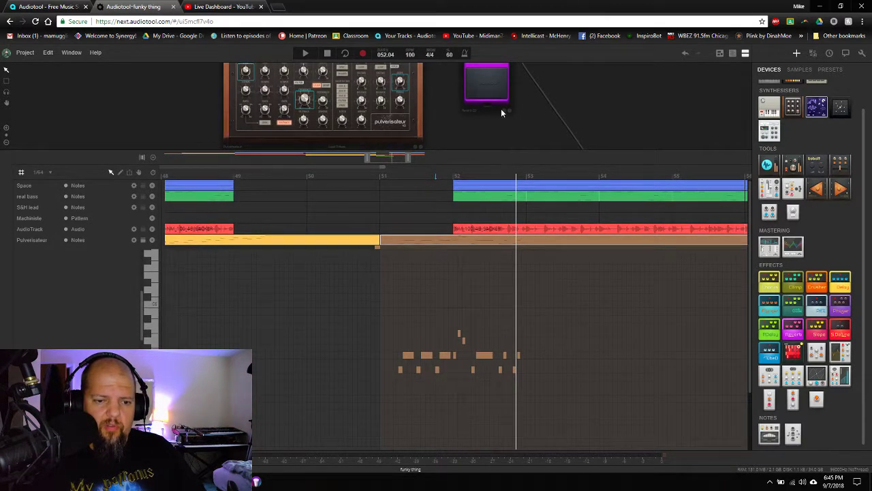
{"action": "left_click_drag", "start_coordinate": [501, 113], "coordinate": [494, 64]}
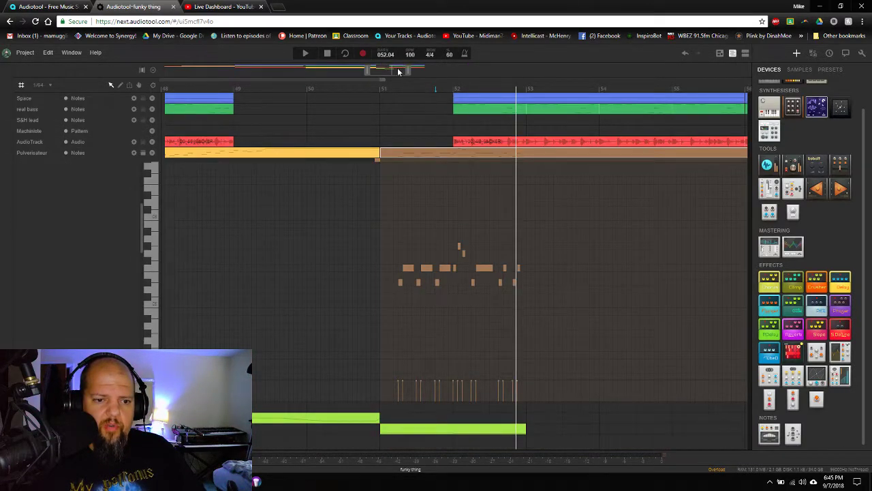
Play bar 52 from its start up to bar 53 to hear how the Pulverisateur melody ends
{"action": "scroll", "coordinate": [399, 72], "scroll_direction": "up", "scroll_amount": 3}
{"action": "scroll", "coordinate": [398, 71], "scroll_direction": "up", "scroll_amount": 1}
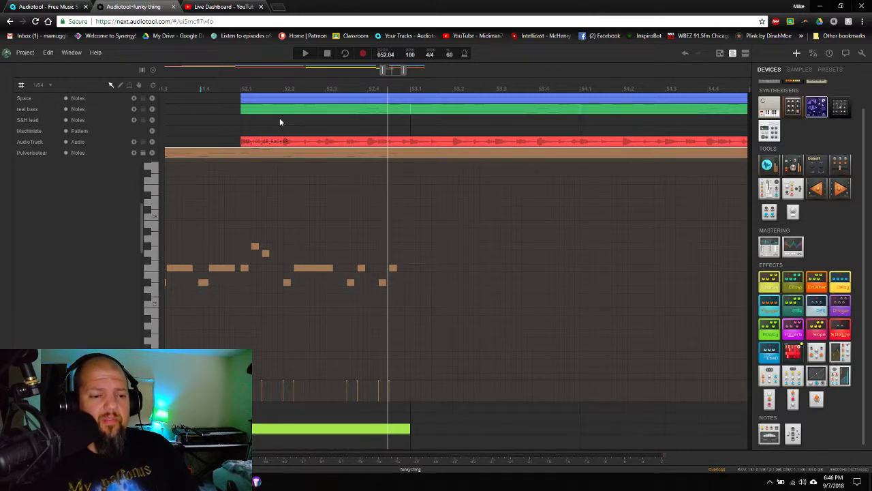
{"action": "left_click", "coordinate": [237, 88]}
{"action": "key", "text": "space"}
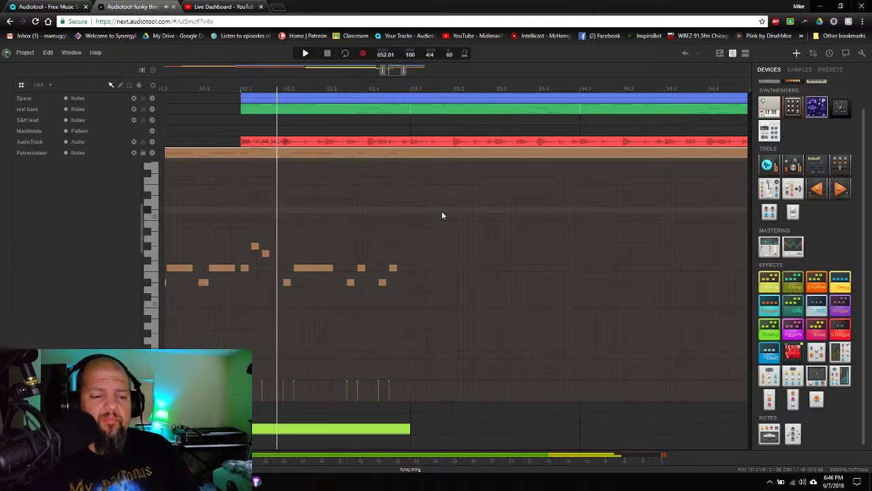
{"action": "key", "text": "space"}
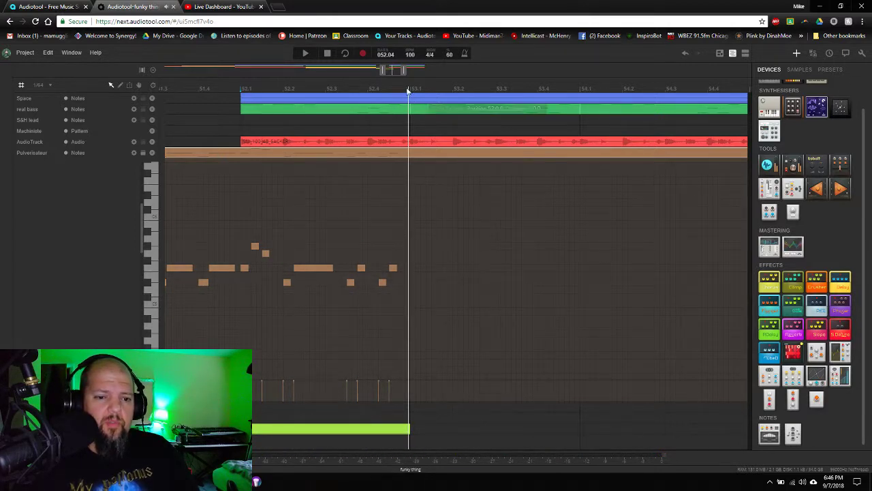
Set the snap grid to 1/16 and add an eighth-long Pulverisateur note at the start of bar 53
{"action": "left_click_drag", "start_coordinate": [410, 89], "coordinate": [411, 92]}
{"action": "scroll", "coordinate": [394, 71], "scroll_direction": "up", "scroll_amount": 4}
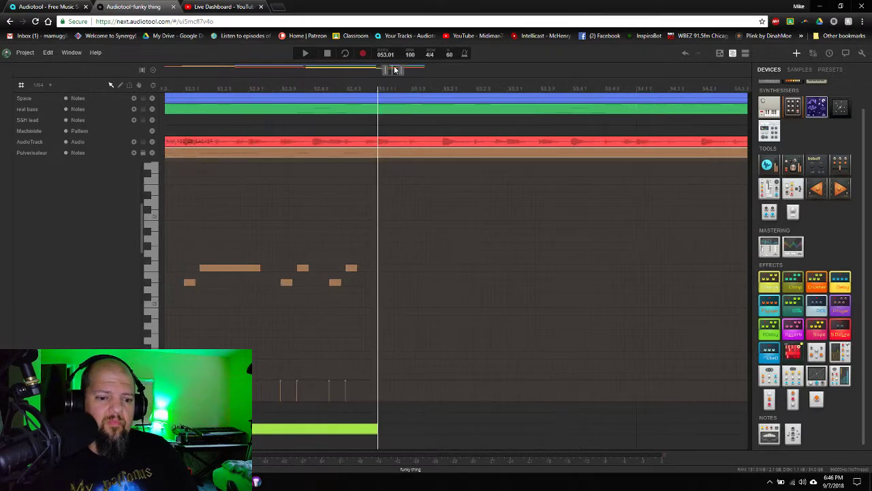
{"action": "left_click", "coordinate": [43, 83]}
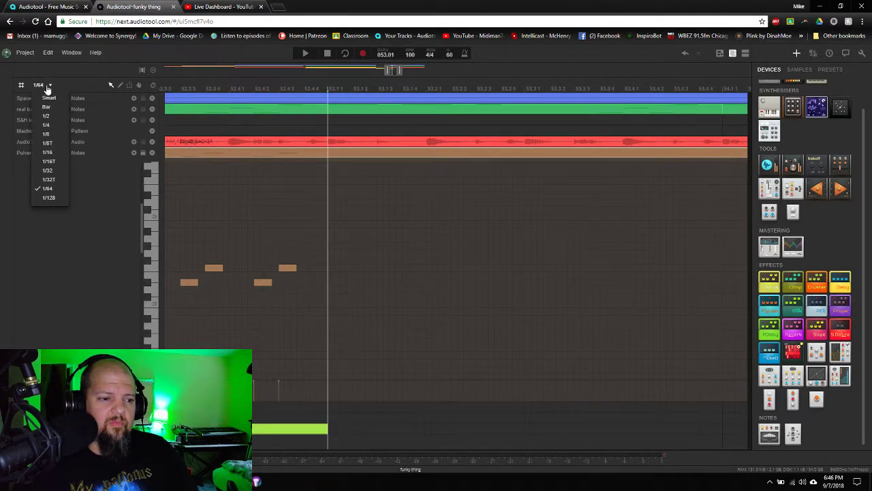
{"action": "left_click", "coordinate": [51, 156]}
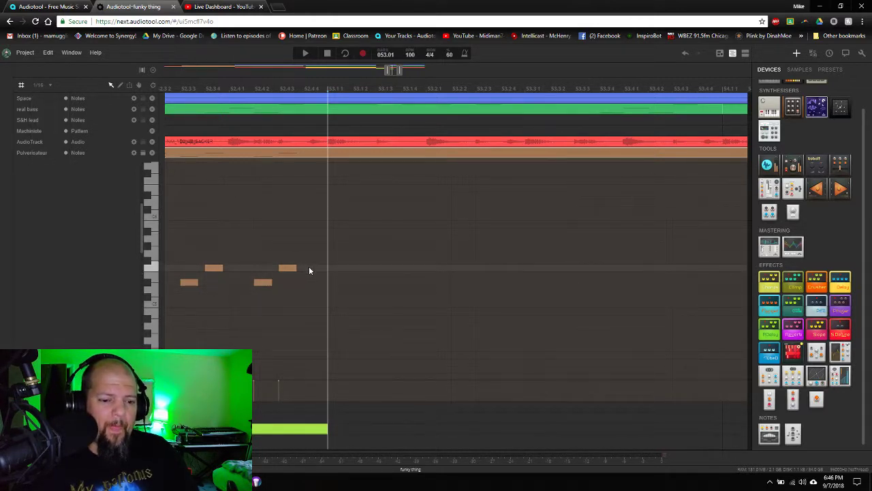
{"action": "left_click", "coordinate": [337, 235]}
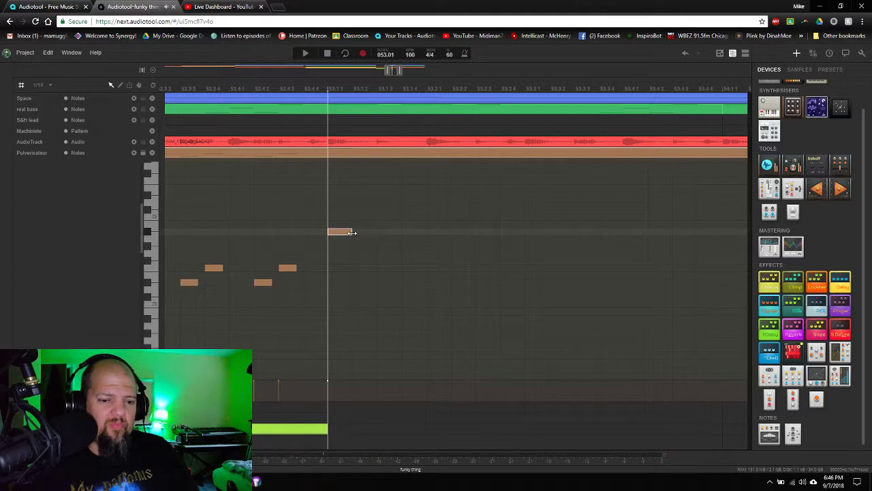
{"action": "left_click_drag", "start_coordinate": [360, 231], "coordinate": [376, 232]}
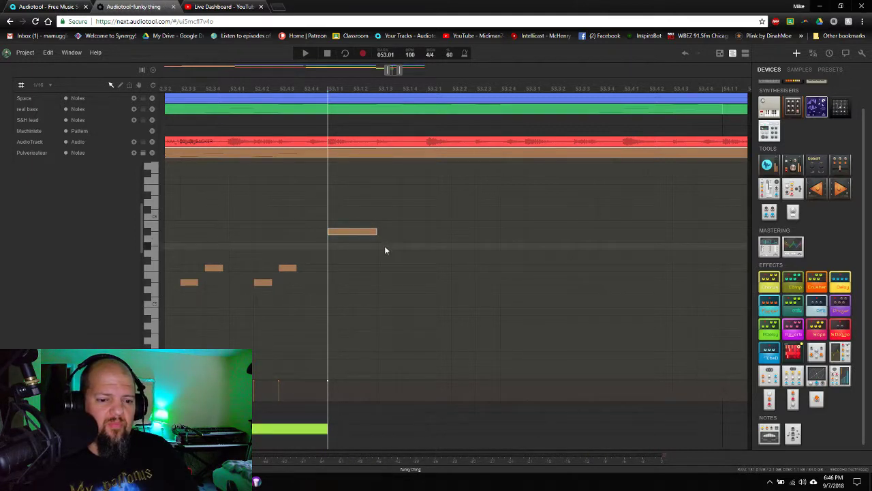
Continue the descending melody with an eighth note at 53.1.3, low sixteenths at 53.2.1 and 53.2.2, and a seven-sixteenths note from 53.2.4
{"action": "left_click", "coordinate": [385, 246]}
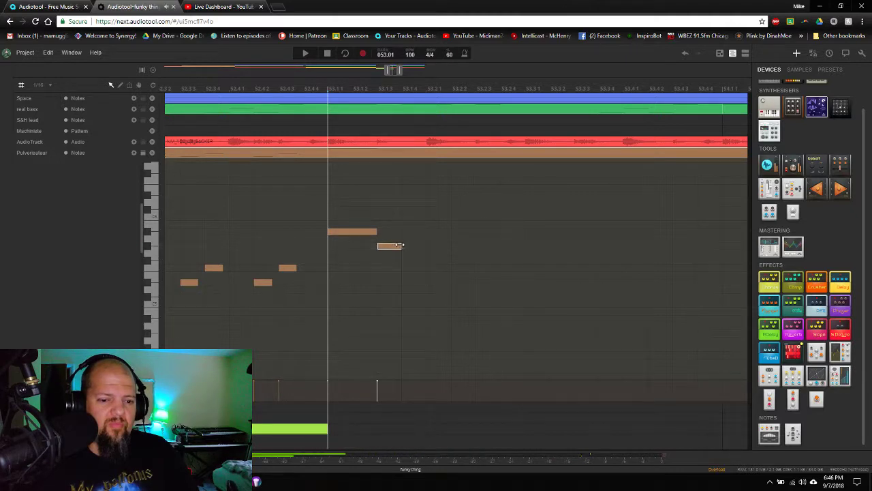
{"action": "left_click_drag", "start_coordinate": [401, 246], "coordinate": [420, 246]}
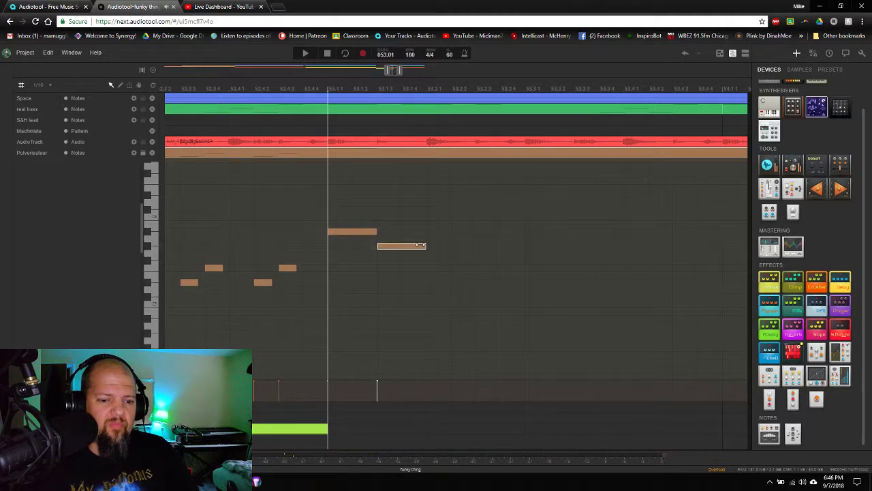
{"action": "left_click", "coordinate": [438, 282]}
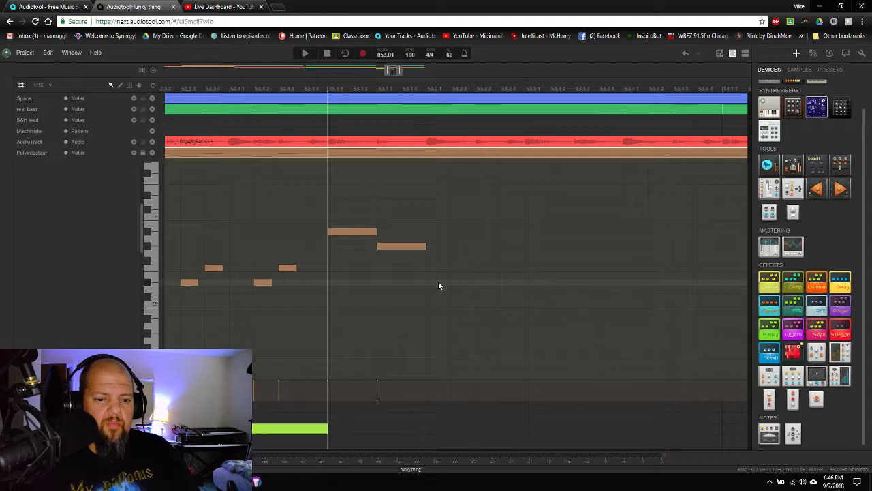
{"action": "left_click", "coordinate": [467, 282]}
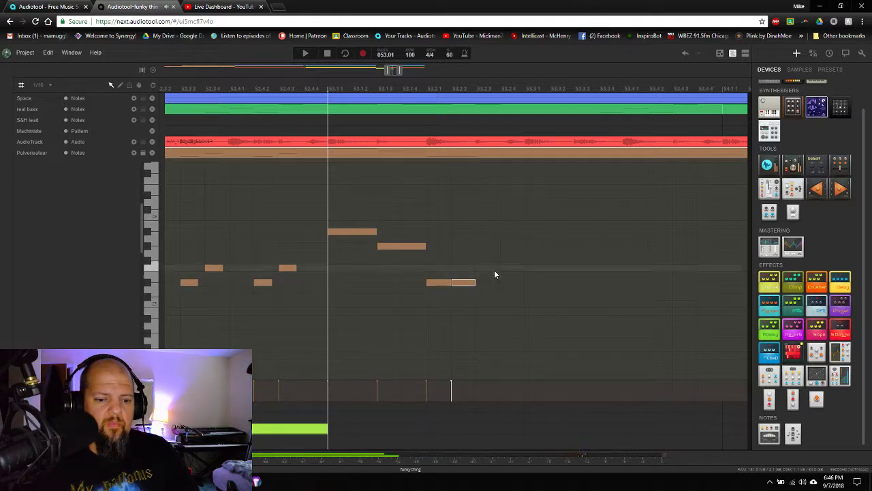
{"action": "left_click", "coordinate": [515, 268]}
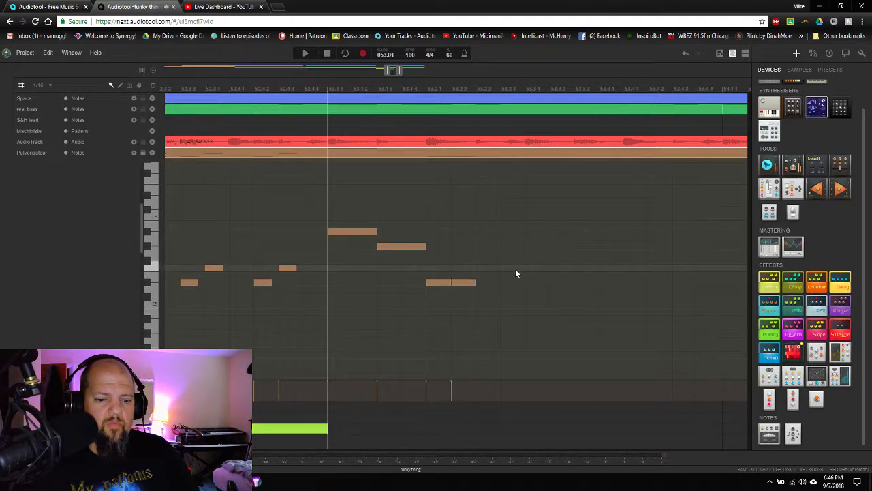
{"action": "left_click_drag", "start_coordinate": [524, 267], "coordinate": [672, 267]}
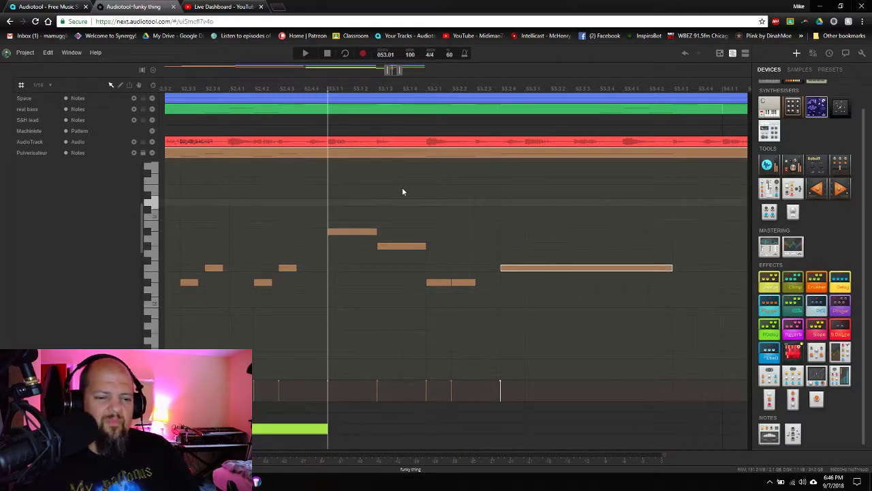
Play bar 53 from its start to listen to the new notes
{"action": "left_click_drag", "start_coordinate": [392, 74], "coordinate": [397, 74]}
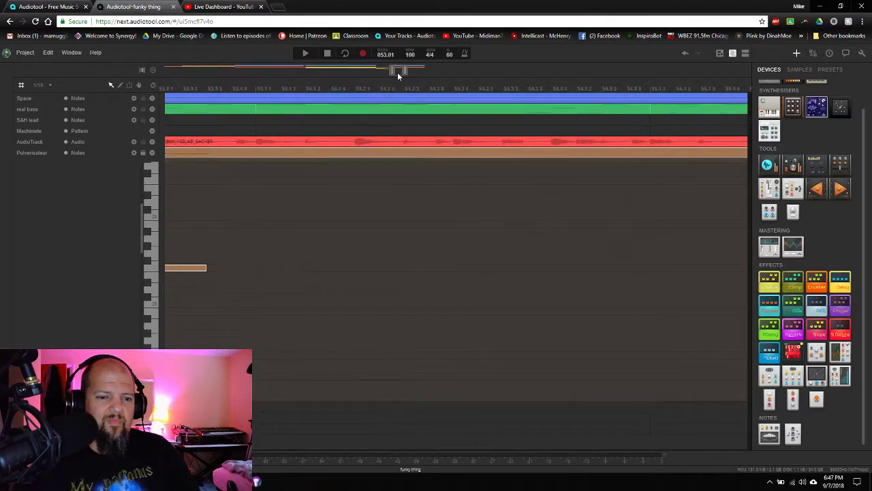
{"action": "scroll", "coordinate": [397, 73], "scroll_direction": "down", "scroll_amount": 2}
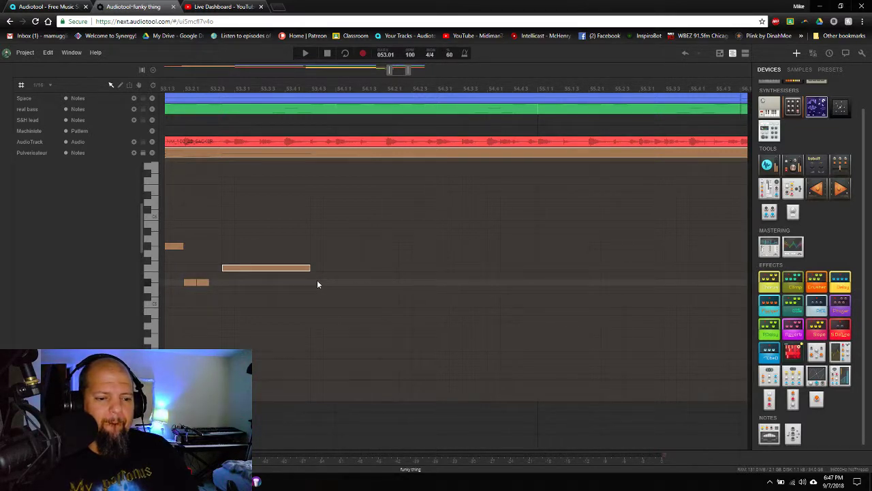
{"action": "key", "text": "space"}
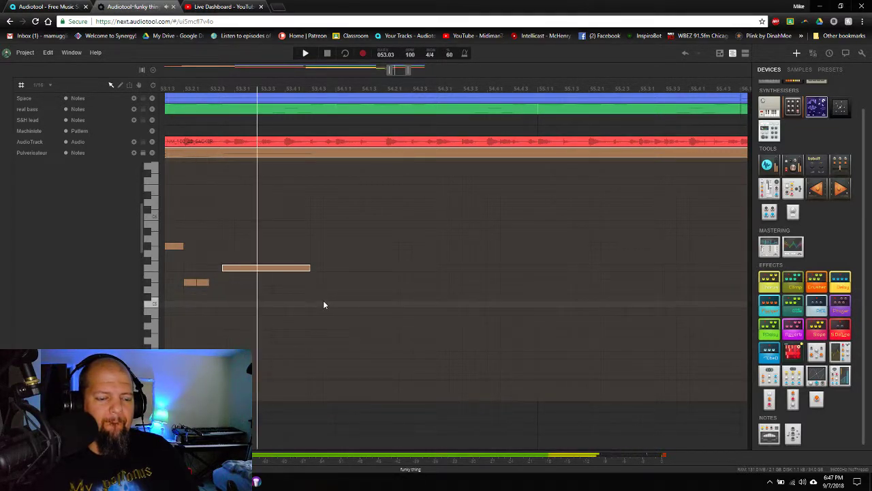
Shorten the two low notes at 53.2.1 and 53.2.2 by 1/64 each and return the snap grid to 1/16
{"action": "left_click_drag", "start_coordinate": [192, 265], "coordinate": [200, 289]}
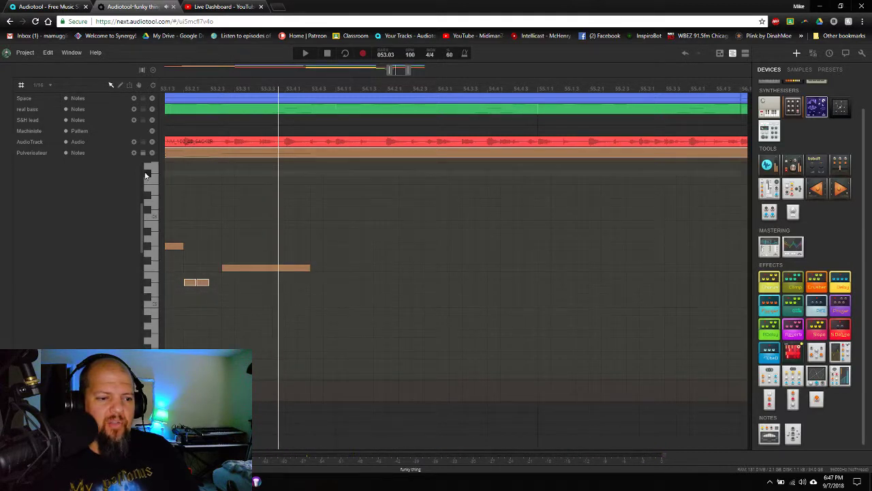
{"action": "left_click", "coordinate": [48, 87]}
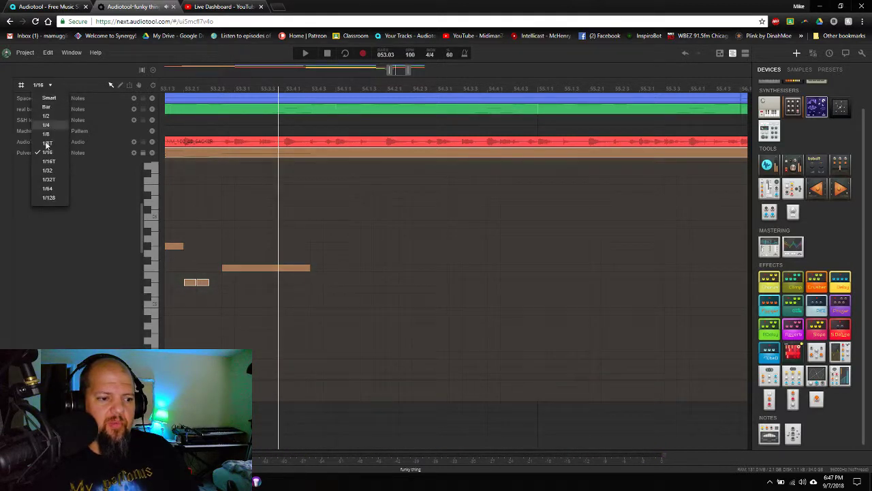
{"action": "left_click", "coordinate": [52, 191]}
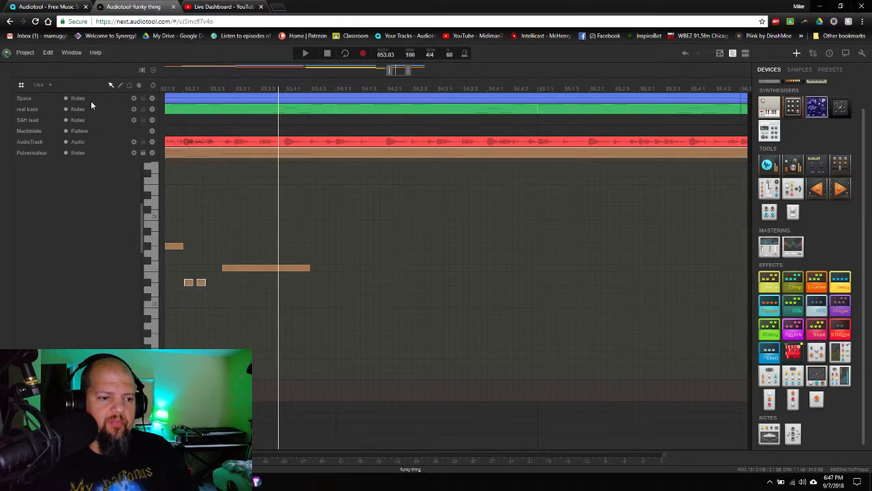
{"action": "left_click", "coordinate": [48, 87]}
{"action": "left_click", "coordinate": [46, 152]}
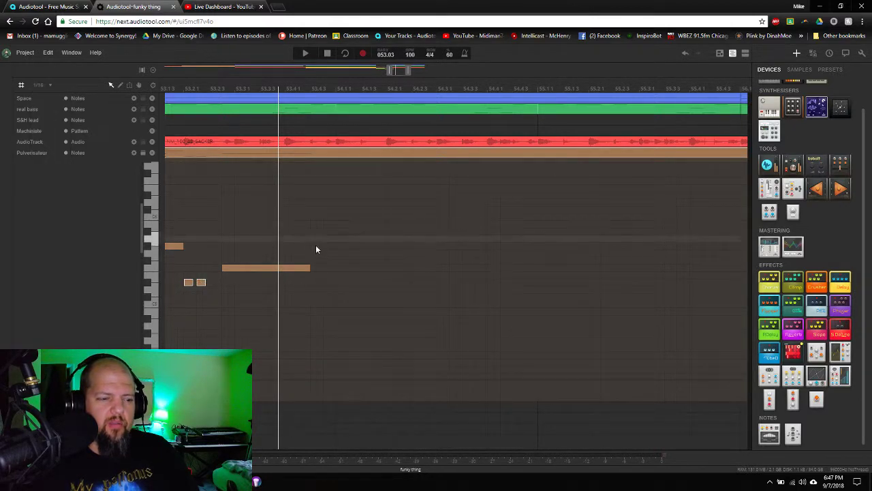
Lengthen the low note at 53.2.2 by a sixteenth and play bar 53 to check the phrase
{"action": "key", "text": "space"}
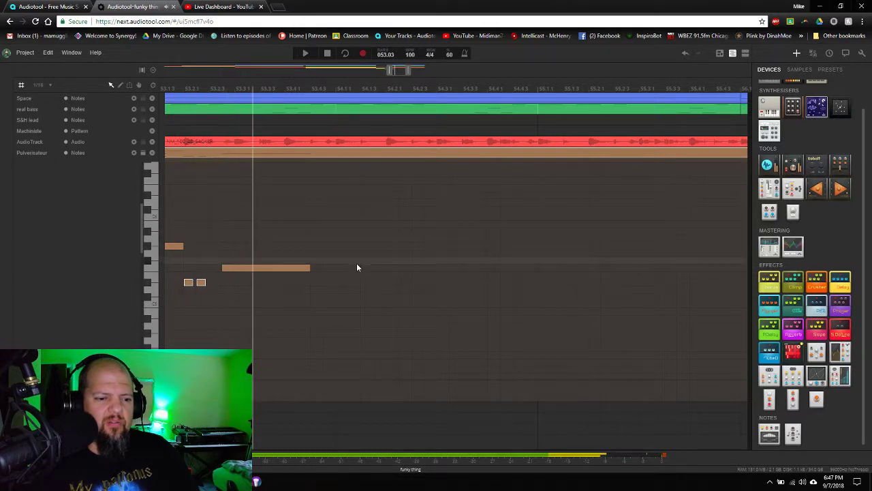
{"action": "key", "text": "space"}
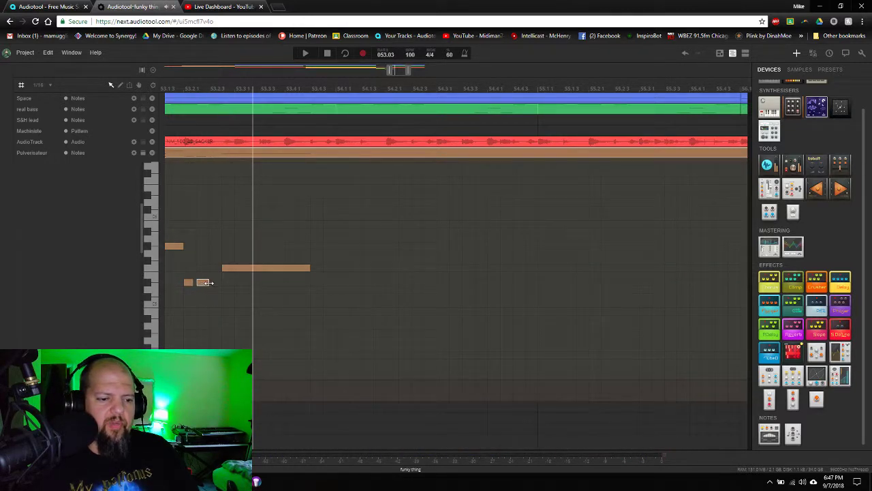
{"action": "left_click_drag", "start_coordinate": [209, 282], "coordinate": [214, 281]}
{"action": "key", "text": "space"}
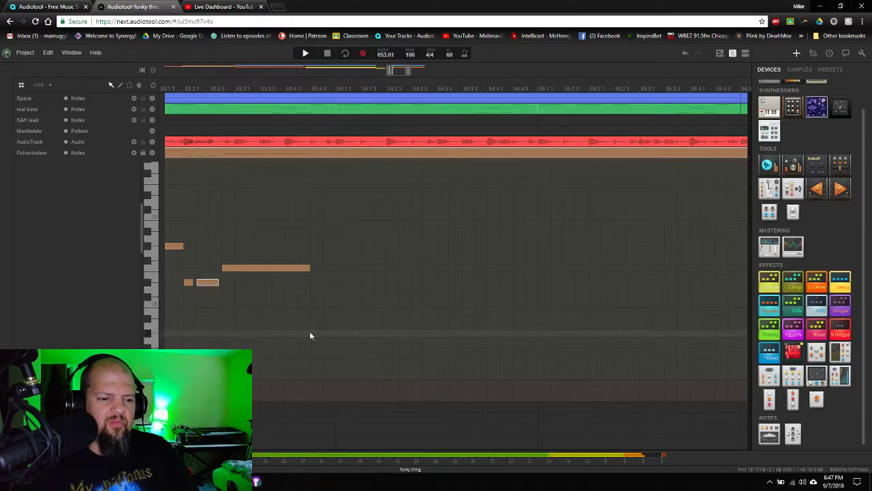
{"action": "key", "text": "space"}
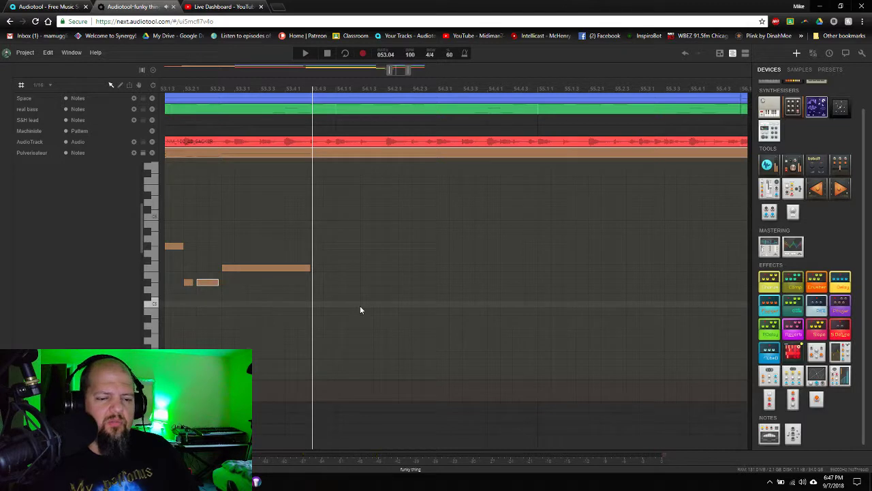
Trim the end of the low note at 53.2.2 slightly on a 1/32 snap grid, and return the grid to 1/16
{"action": "left_click", "coordinate": [51, 86]}
{"action": "left_click", "coordinate": [50, 171]}
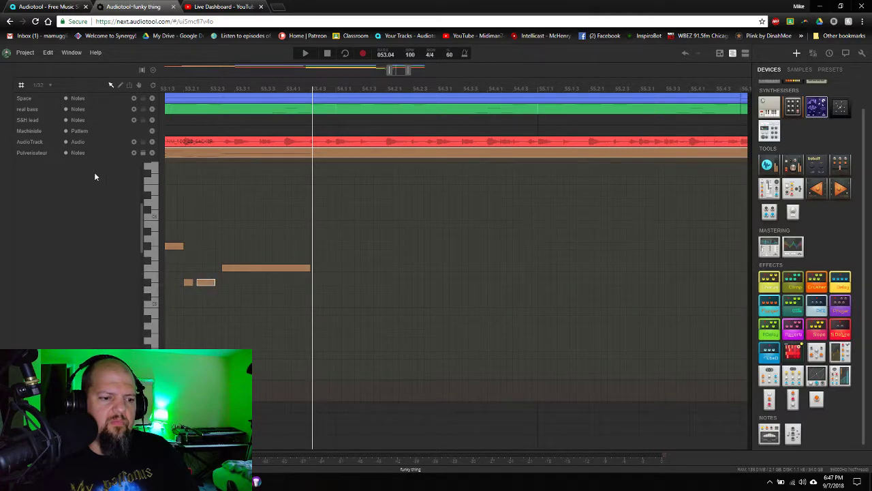
{"action": "left_click", "coordinate": [44, 86]}
{"action": "left_click", "coordinate": [48, 159]}
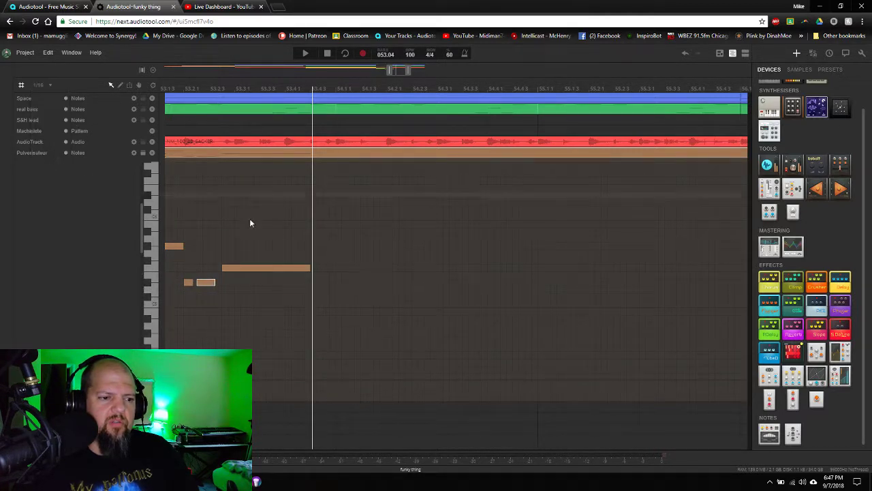
Play through bar 53 to hear the trimmed low note in the phrase
{"action": "key", "text": "space"}
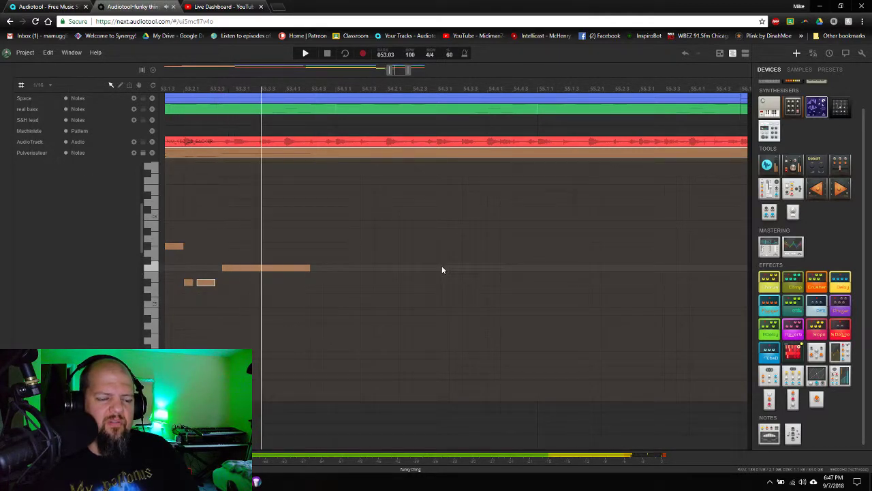
{"action": "key", "text": "space"}
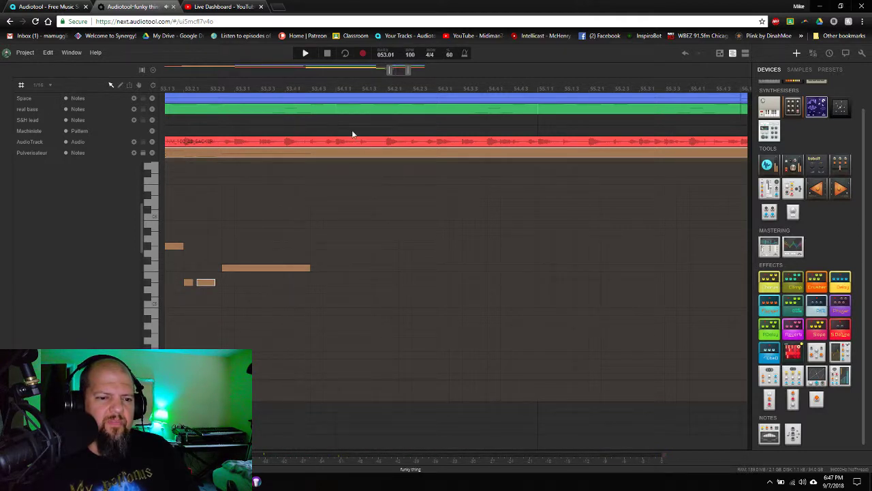
{"action": "key", "text": "space"}
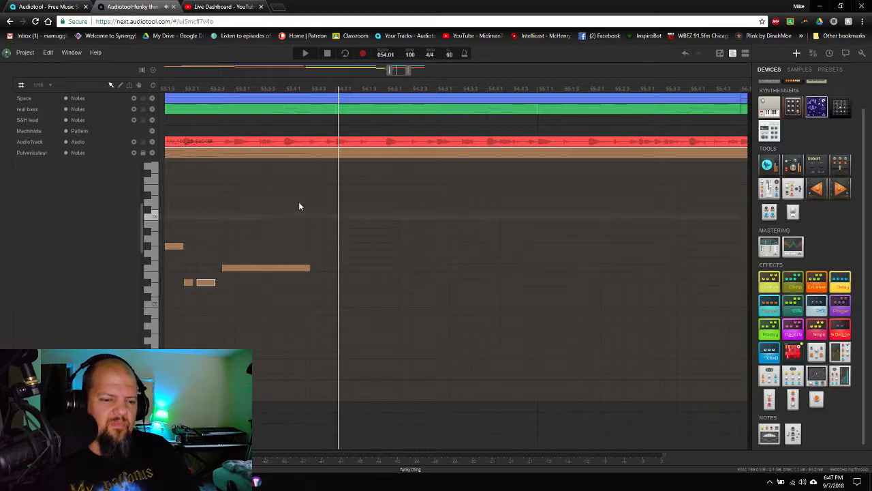
Shorten the long F5 note by a sixteenth, add an eighth-note C6 at 53.4.3 and play briefly
{"action": "left_click_drag", "start_coordinate": [400, 74], "coordinate": [401, 73]}
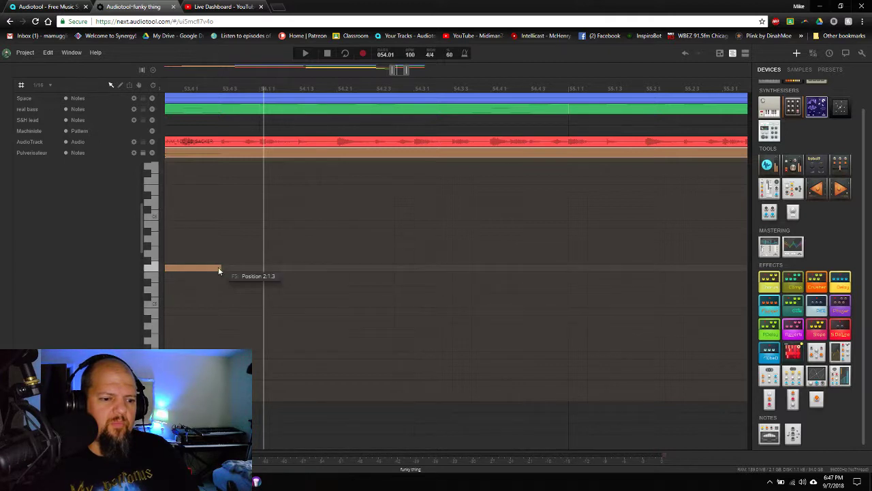
{"action": "left_click", "coordinate": [228, 217]}
{"action": "left_click_drag", "start_coordinate": [240, 217], "coordinate": [256, 216]}
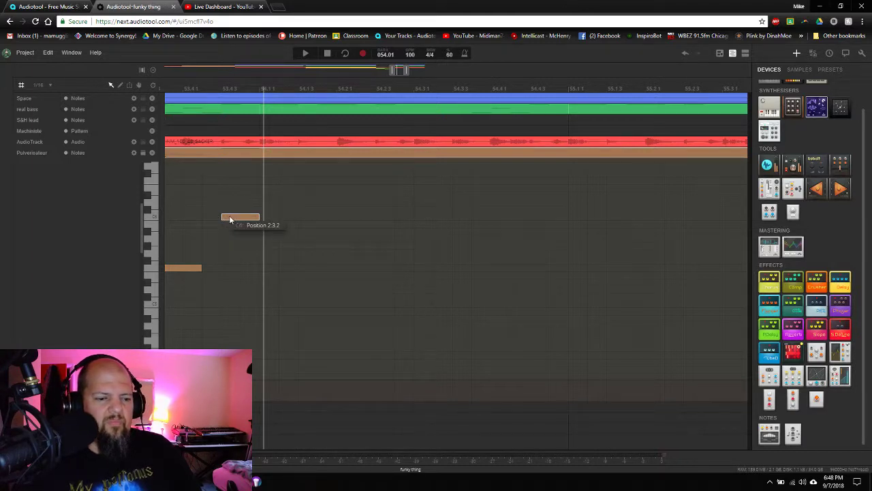
{"action": "key", "text": "space"}
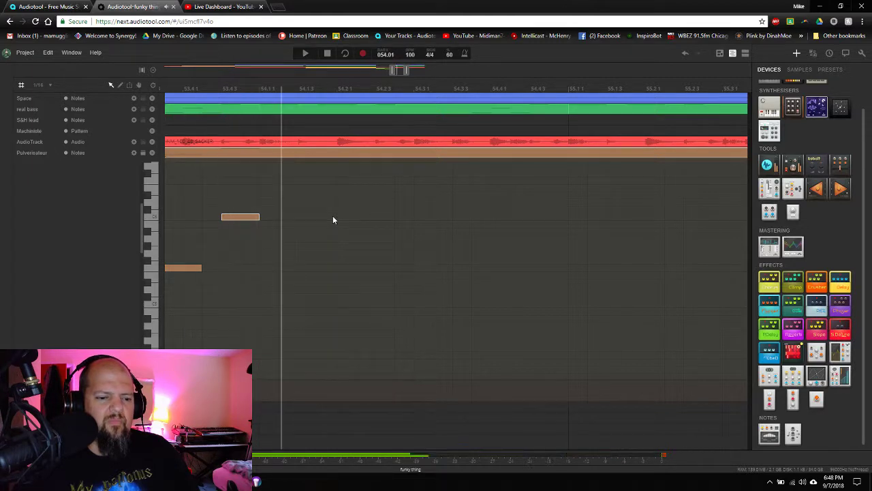
Continue the descending line with eighth notes A#5 at 54.1.1, G#5 at 54.1.3 and F5 at 54.2.1
{"action": "left_click", "coordinate": [269, 232]}
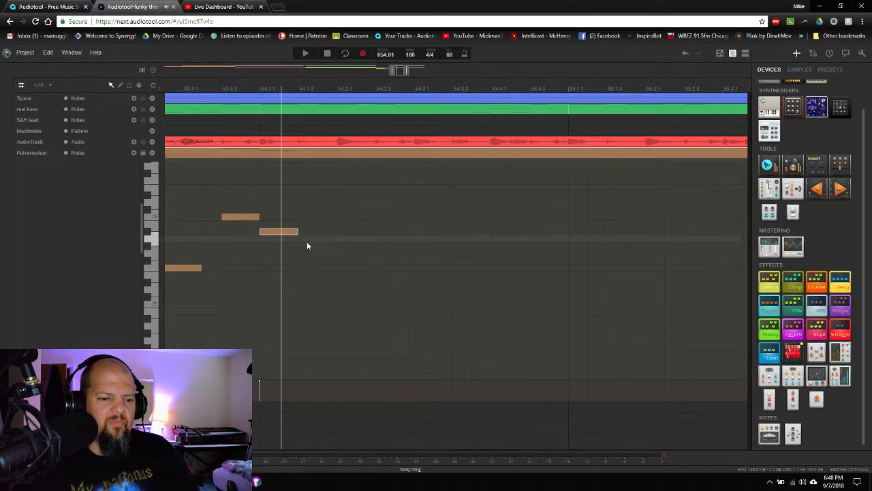
{"action": "left_click", "coordinate": [306, 245]}
{"action": "left_click_drag", "start_coordinate": [314, 246], "coordinate": [334, 246]}
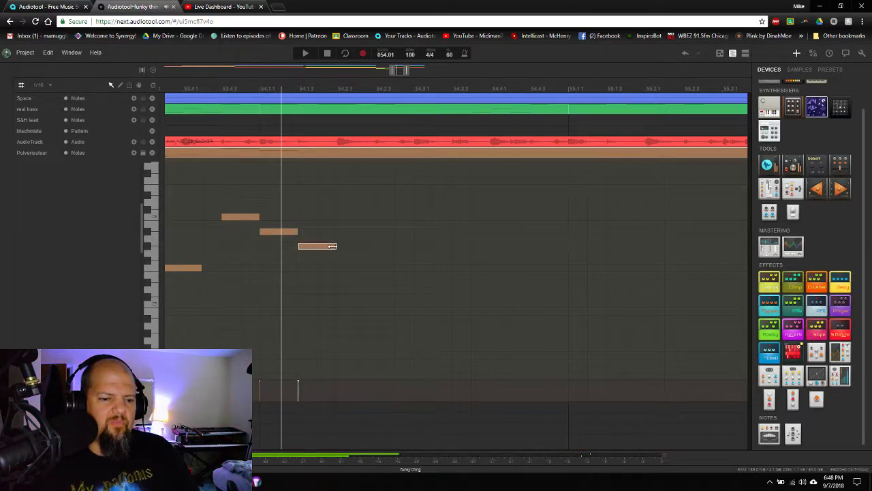
{"action": "left_click", "coordinate": [343, 268]}
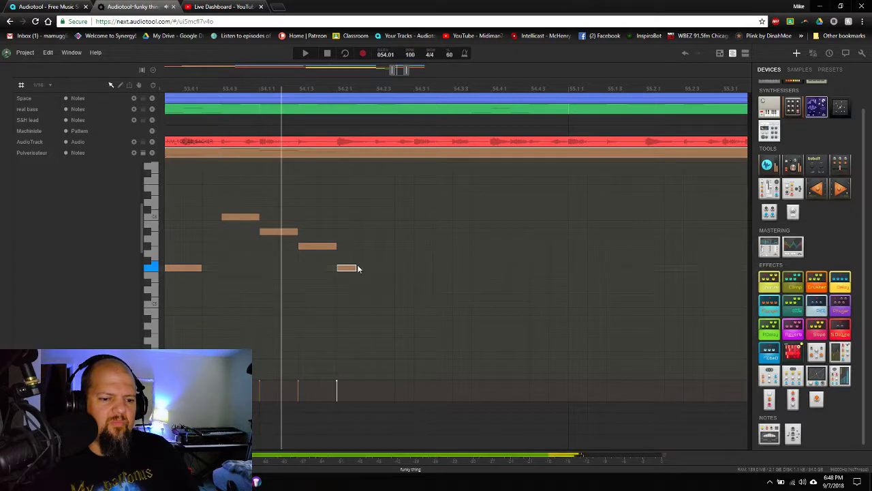
{"action": "left_click_drag", "start_coordinate": [354, 267], "coordinate": [374, 267]}
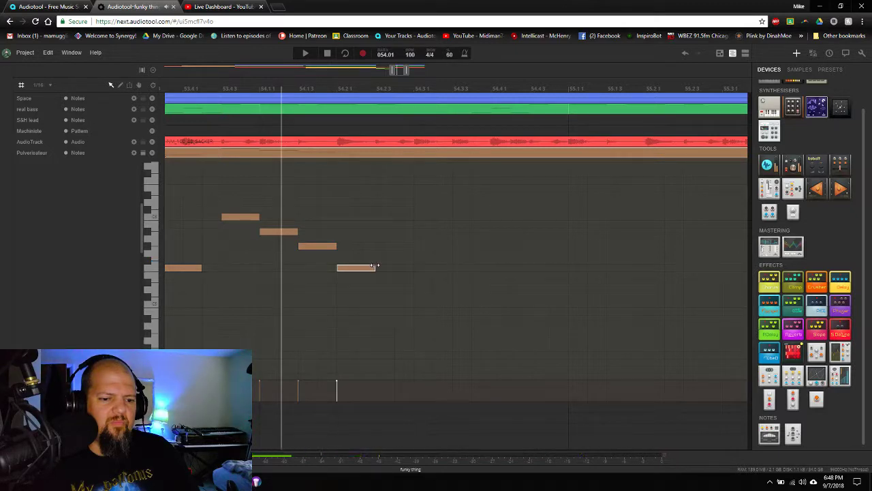
Add two C6 sixteenths at 54.2.3 and 54.2.4, followed by eighth notes A#5 at 54.3.1, G#5 at 54.3.3 and F5 at 54.4.1
{"action": "left_click", "coordinate": [388, 216]}
{"action": "left_click", "coordinate": [405, 218]}
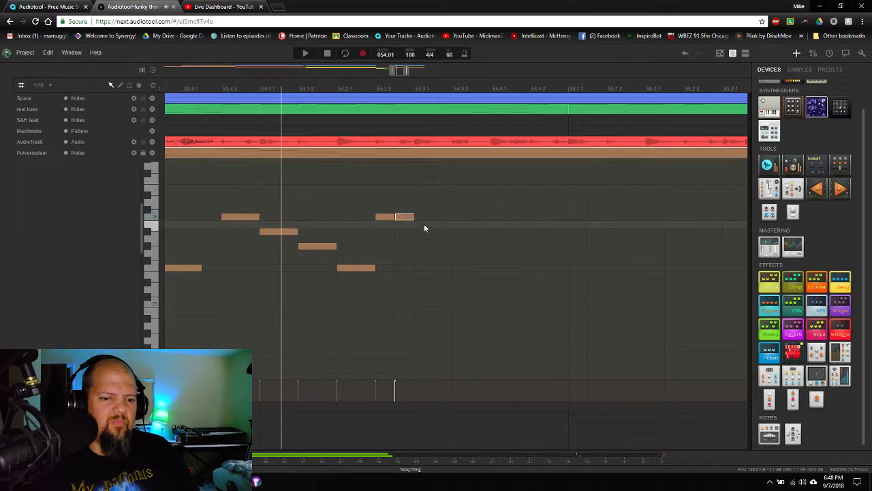
{"action": "left_click", "coordinate": [423, 232]}
{"action": "left_click_drag", "start_coordinate": [432, 232], "coordinate": [491, 246]}
{"action": "left_click", "coordinate": [460, 246]}
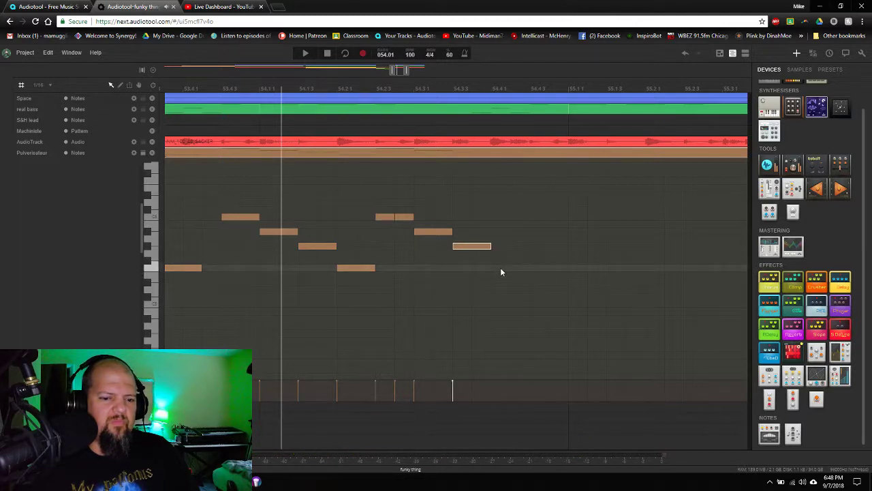
{"action": "left_click", "coordinate": [500, 267]}
{"action": "left_click_drag", "start_coordinate": [509, 268], "coordinate": [529, 267]}
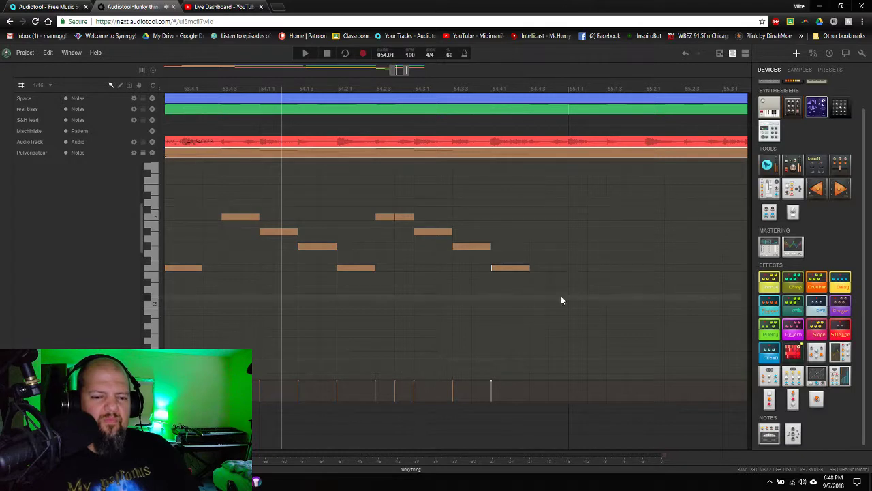
Duplicate the five-note phrase from 54.2.3 so that its copy starts at 54.4.3
{"action": "left_click_drag", "start_coordinate": [561, 300], "coordinate": [539, 221]}
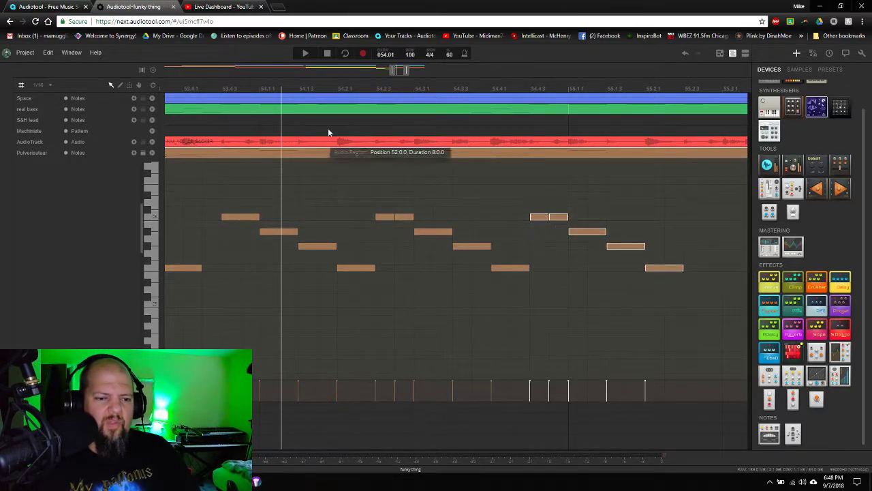
{"action": "left_click_drag", "start_coordinate": [399, 71], "coordinate": [402, 74]}
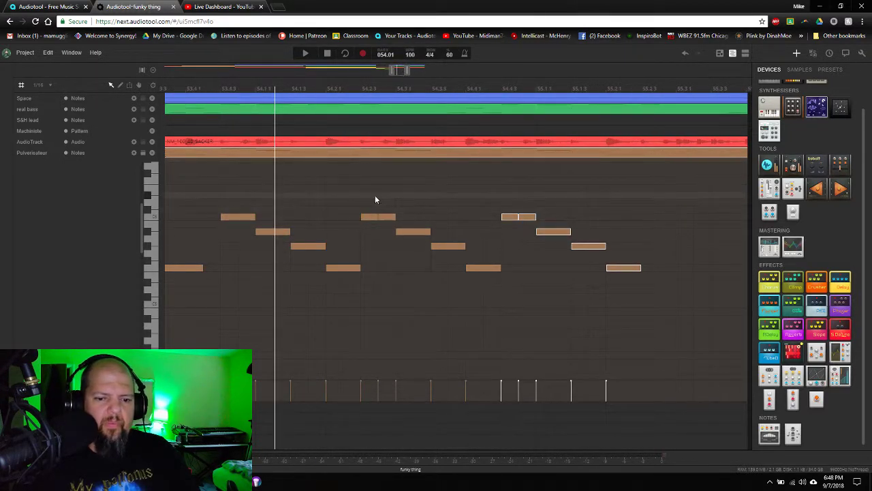
Shorten the four C6 sixteenths at 54.2.3 and 54.4.3 by 1/64 each and return the snap grid to 1/16
{"action": "left_click_drag", "start_coordinate": [374, 202], "coordinate": [391, 228]}
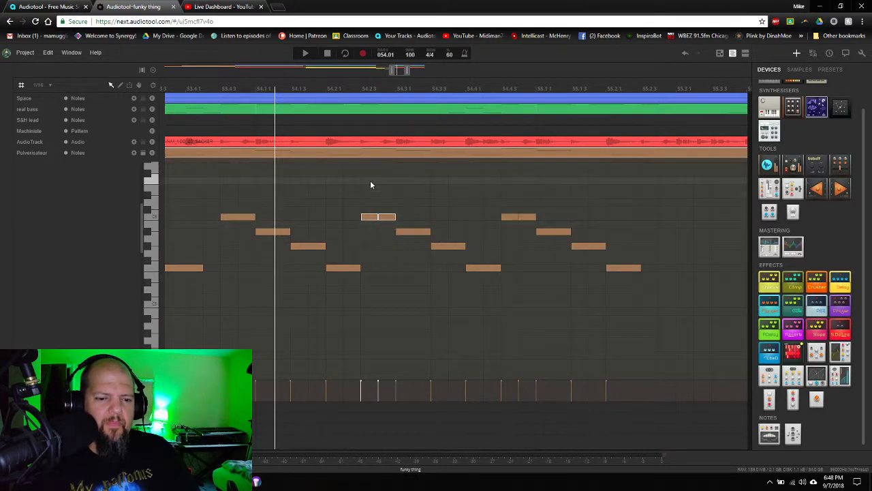
{"action": "left_click_drag", "start_coordinate": [366, 180], "coordinate": [524, 220]}
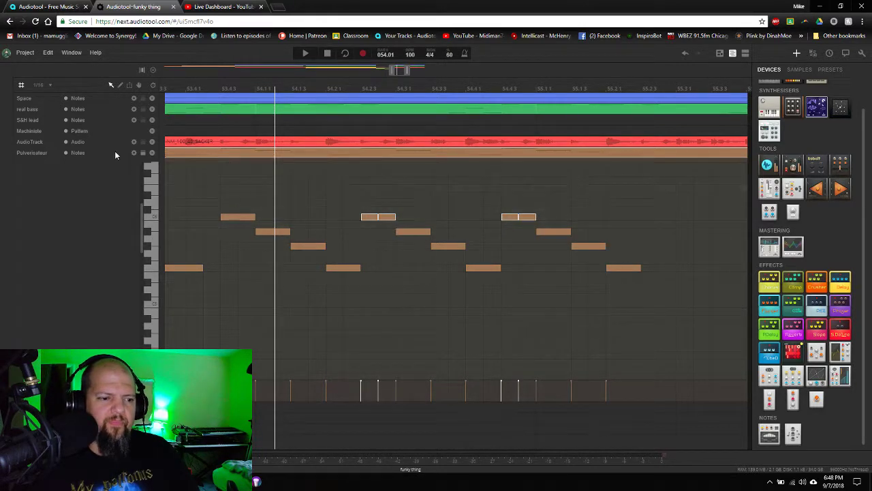
{"action": "left_click", "coordinate": [52, 86]}
{"action": "left_click", "coordinate": [58, 187]}
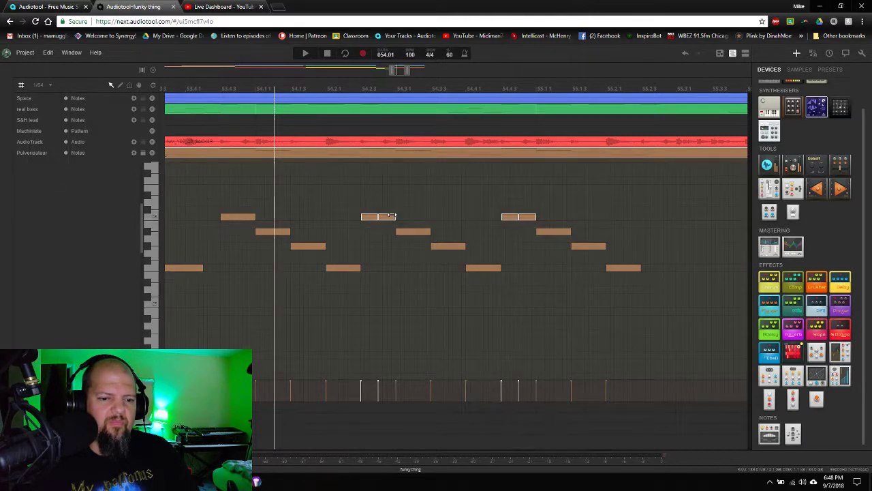
{"action": "left_click_drag", "start_coordinate": [392, 215], "coordinate": [390, 216]}
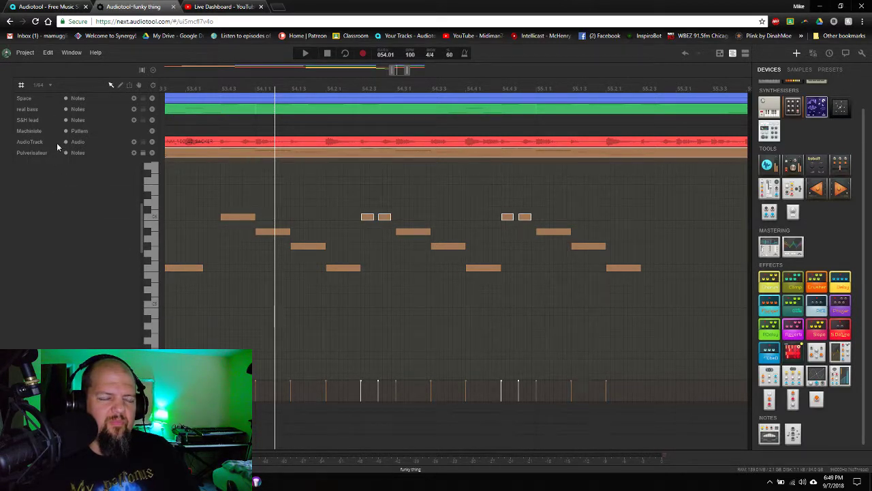
{"action": "left_click", "coordinate": [43, 86]}
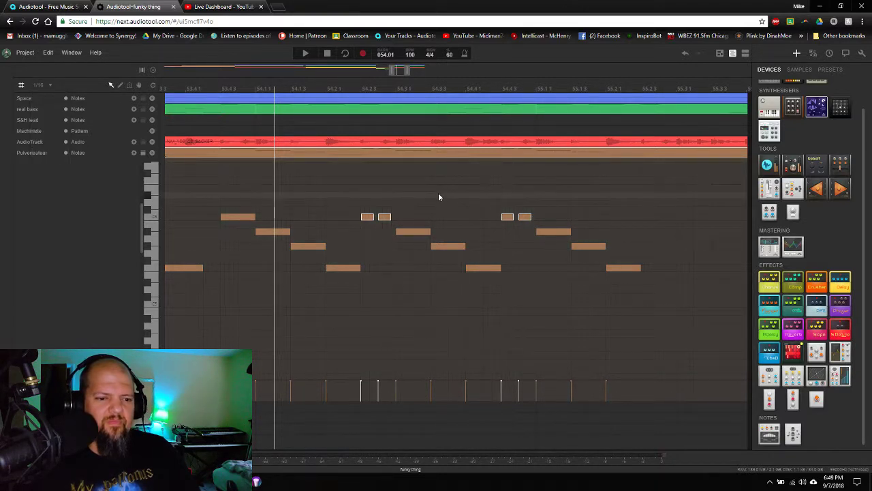
Play from 53.4.1 through the repeated descending phrases to 55.2
{"action": "left_click", "coordinate": [190, 91]}
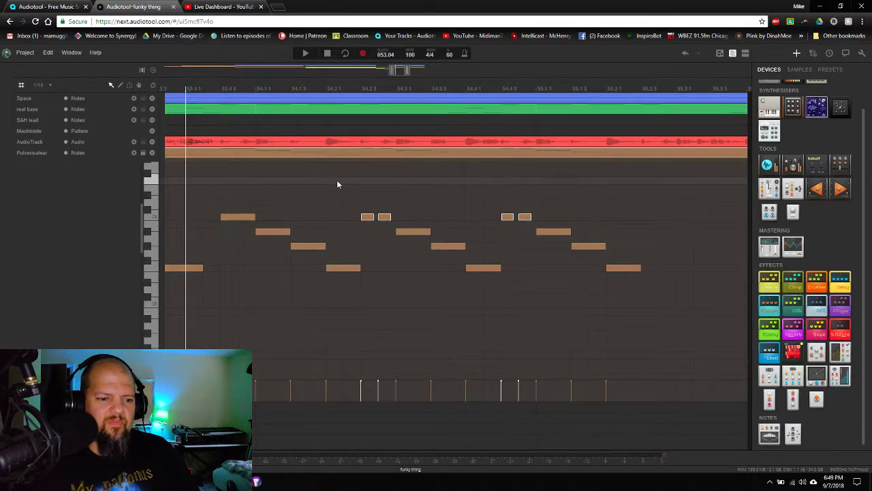
{"action": "key", "text": "space"}
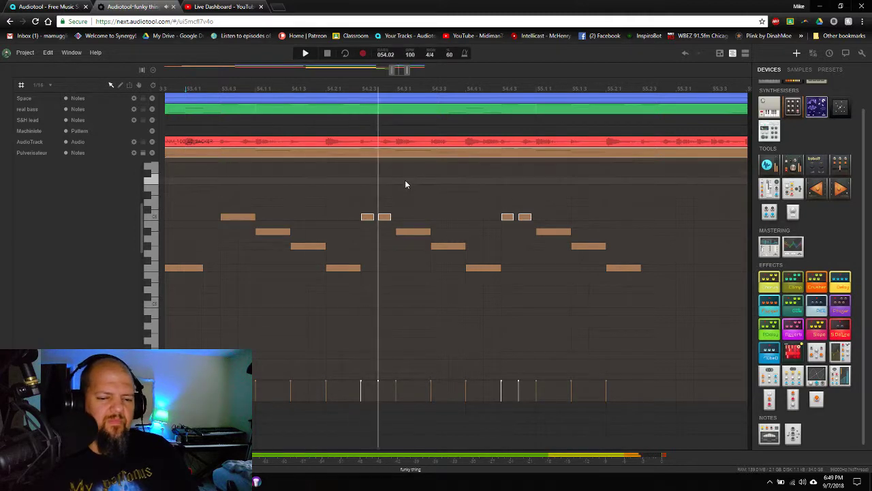
{"action": "key", "text": "space"}
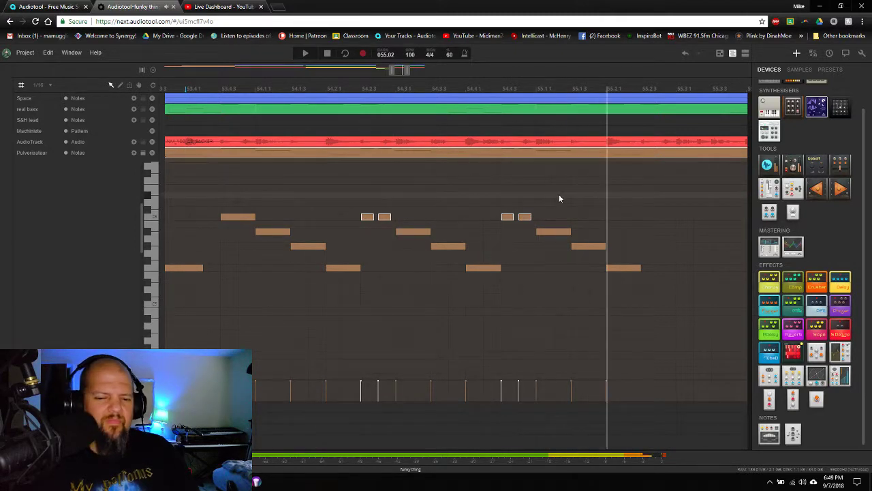
Replace the final F5 with two D#5 sixteenths at 55.2.1 and 55.2.2, and add a quarter-note F5 at 55.2.4
{"action": "left_click_drag", "start_coordinate": [399, 71], "coordinate": [403, 70]}
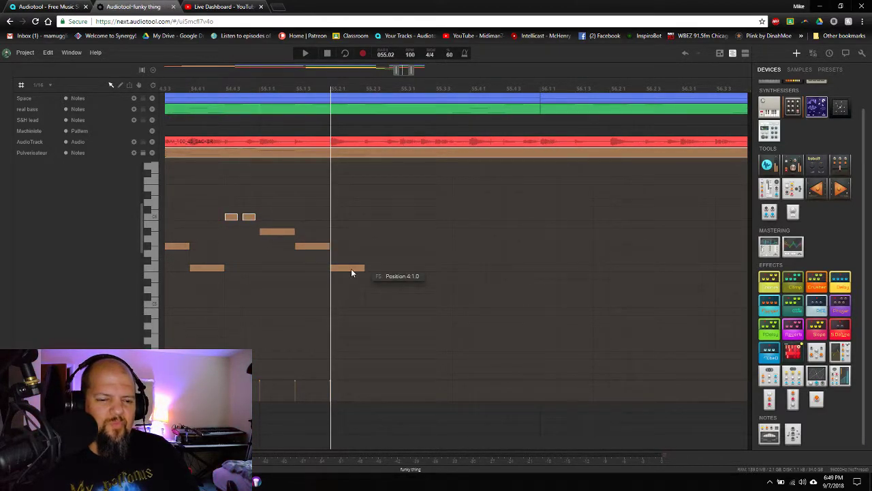
{"action": "left_click_drag", "start_coordinate": [350, 268], "coordinate": [351, 282]}
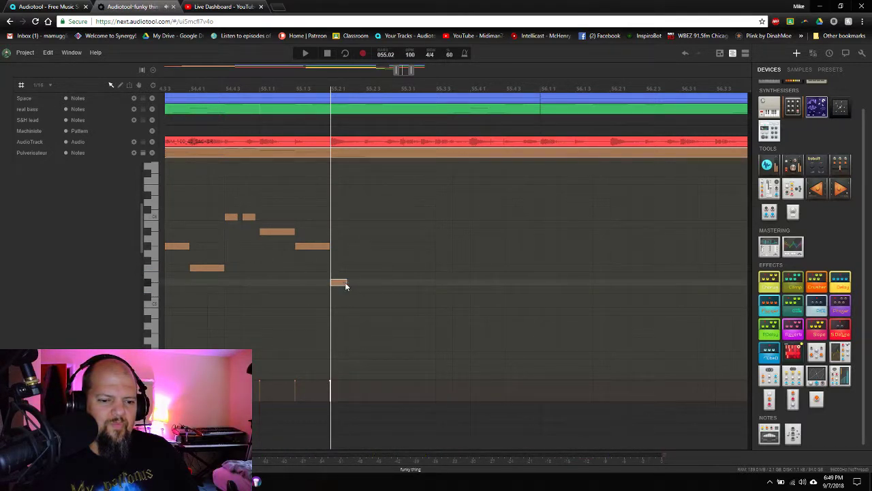
{"action": "left_click", "coordinate": [351, 282]}
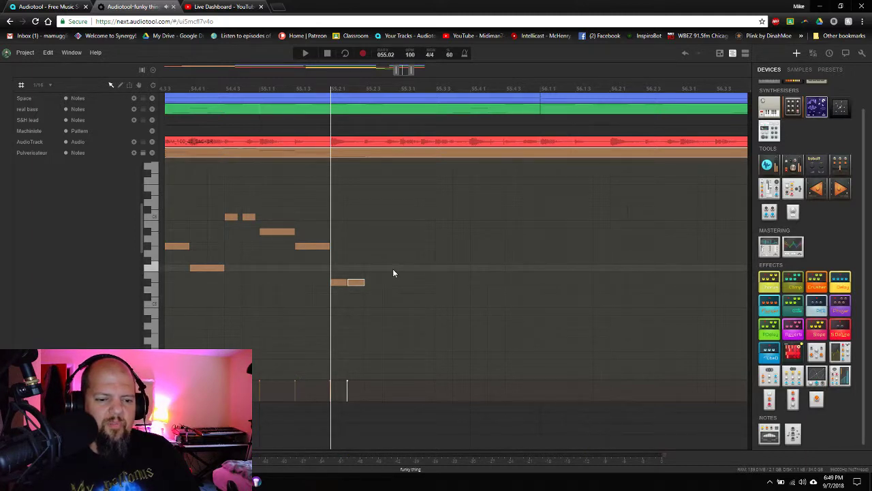
{"action": "left_click", "coordinate": [393, 268]}
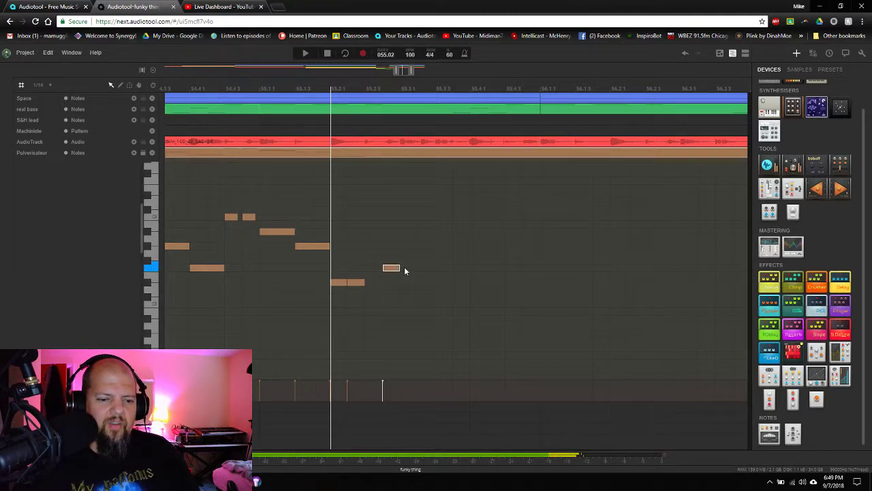
{"action": "left_click_drag", "start_coordinate": [401, 267], "coordinate": [450, 267]}
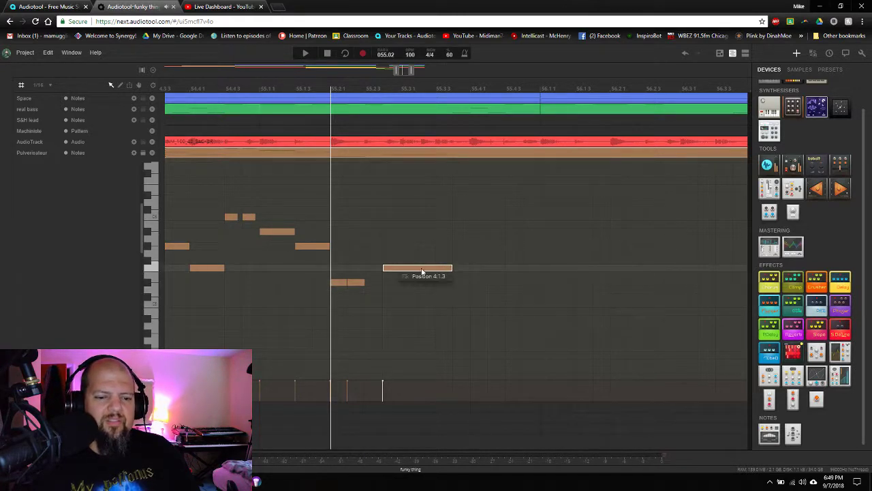
{"action": "left_click", "coordinate": [400, 89]}
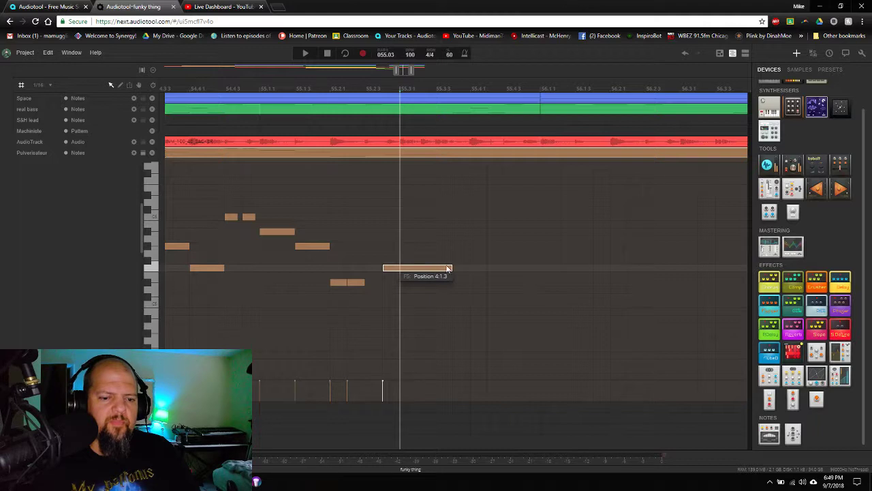
{"action": "left_click_drag", "start_coordinate": [452, 268], "coordinate": [469, 268]}
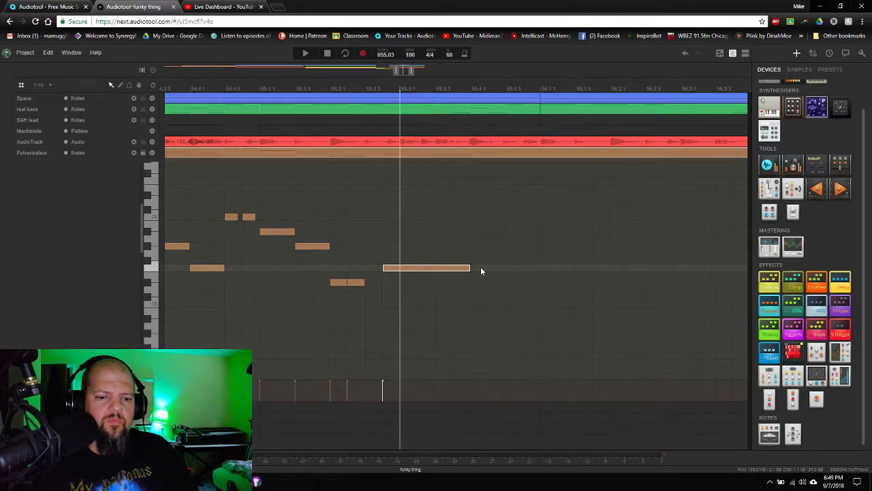
{"action": "left_click_drag", "start_coordinate": [469, 268], "coordinate": [459, 271]}
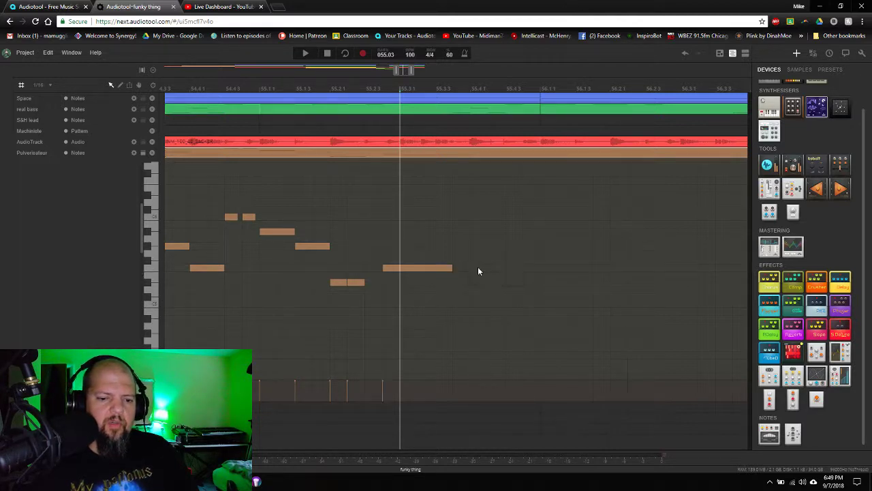
Add a sixteenth-note F5 at 55.4.1
{"action": "left_click", "coordinate": [477, 268]}
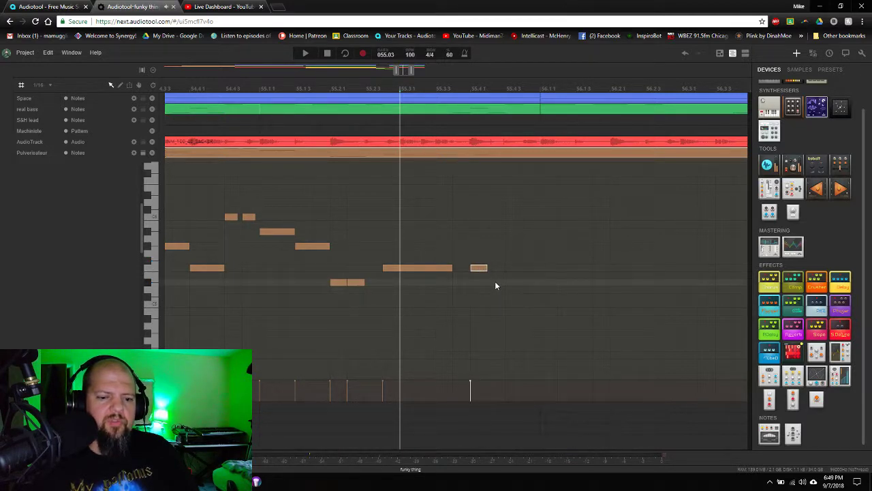
{"action": "left_click", "coordinate": [496, 285]}
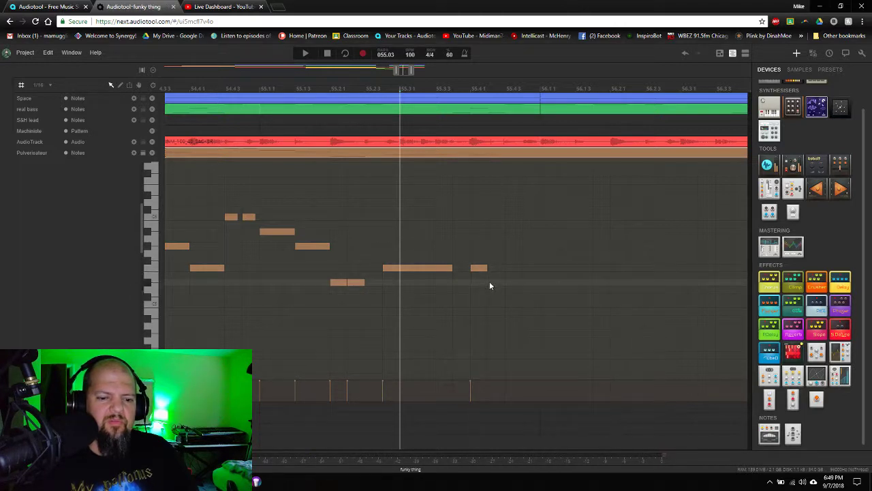
Add a sixteenth-note D#5 at 55.4.2 and two sixteenth-note F5s at 55.4.3 and 55.4.4
{"action": "left_click", "coordinate": [491, 282]}
{"action": "left_click", "coordinate": [515, 268]}
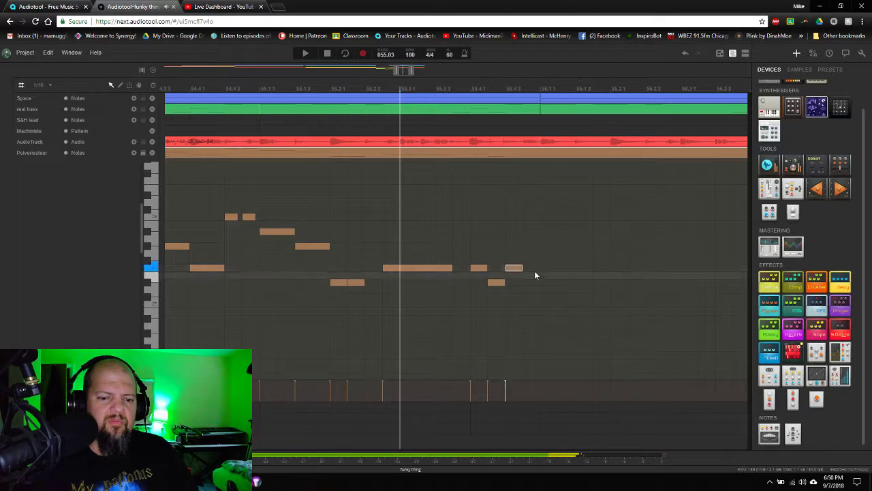
{"action": "left_click", "coordinate": [531, 268]}
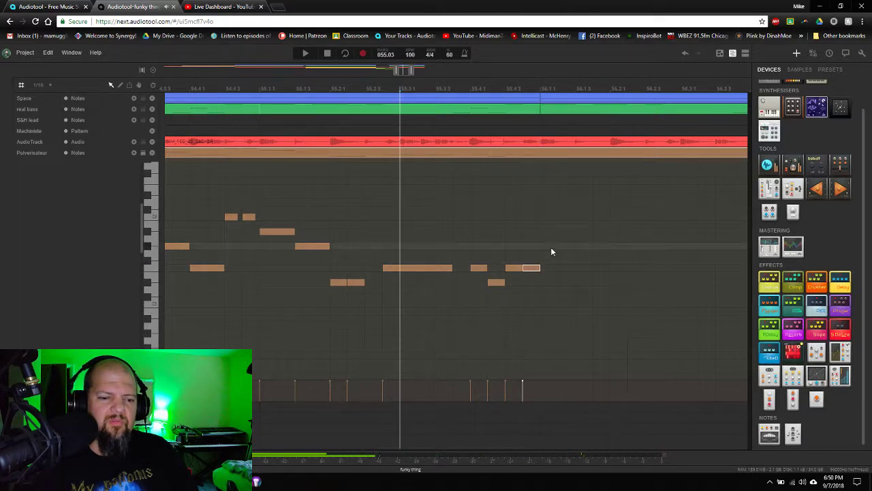
Add an eighth-note G#5 at 56.1.1 followed by an eighth-note F5 at 56.1.3
{"action": "left_click_drag", "start_coordinate": [550, 245], "coordinate": [580, 245]}
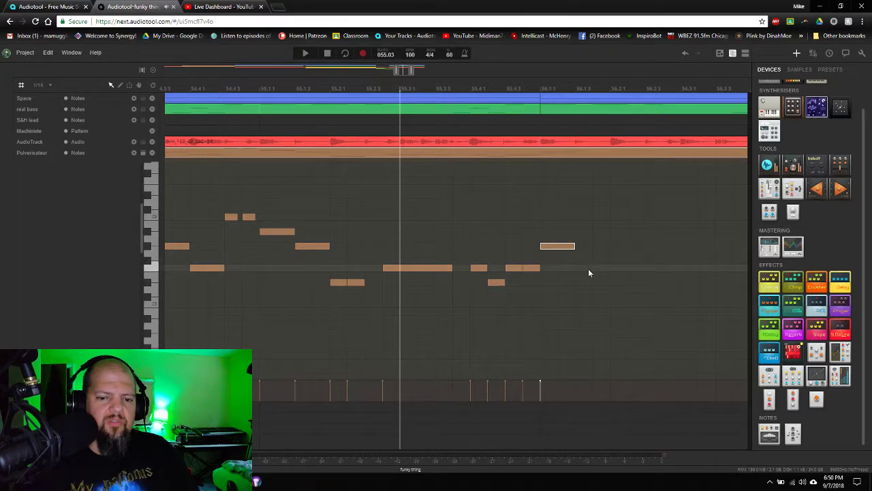
{"action": "left_click", "coordinate": [584, 268]}
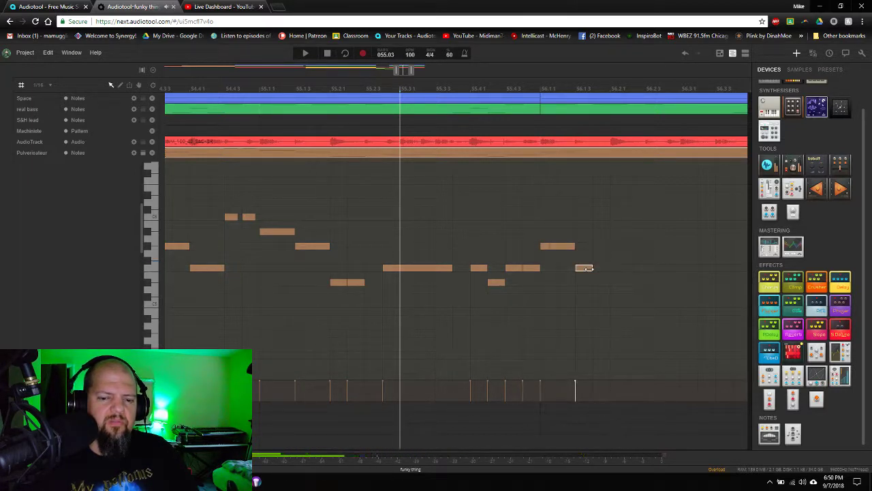
{"action": "left_click_drag", "start_coordinate": [584, 268], "coordinate": [609, 268]}
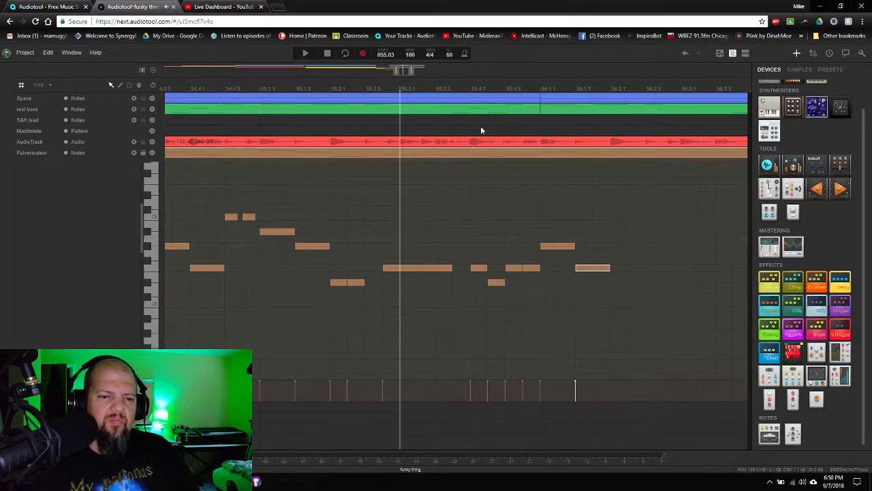
Add seven eighth notes alternating between D#5 and F5, starting with D#5 at 56.2.2 and finishing with D#5 at 57.1.2
{"action": "scroll", "coordinate": [411, 73], "scroll_direction": "down", "scroll_amount": 2}
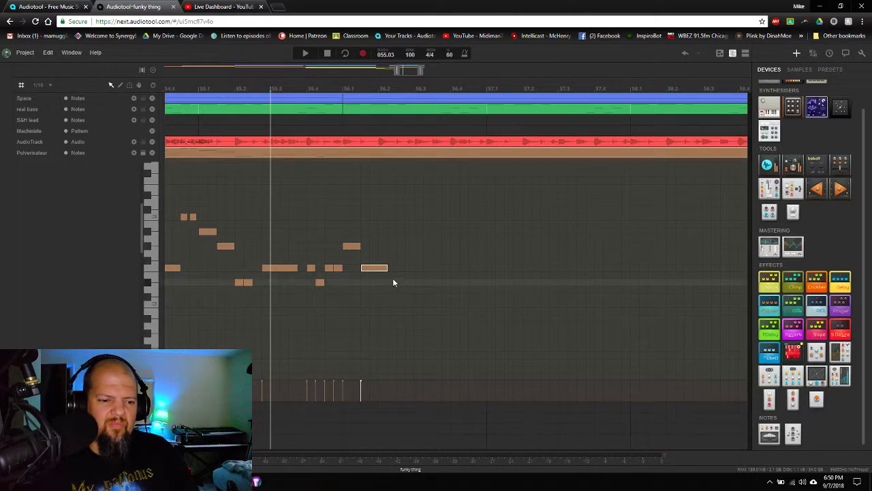
{"action": "left_click_drag", "start_coordinate": [393, 280], "coordinate": [402, 281]}
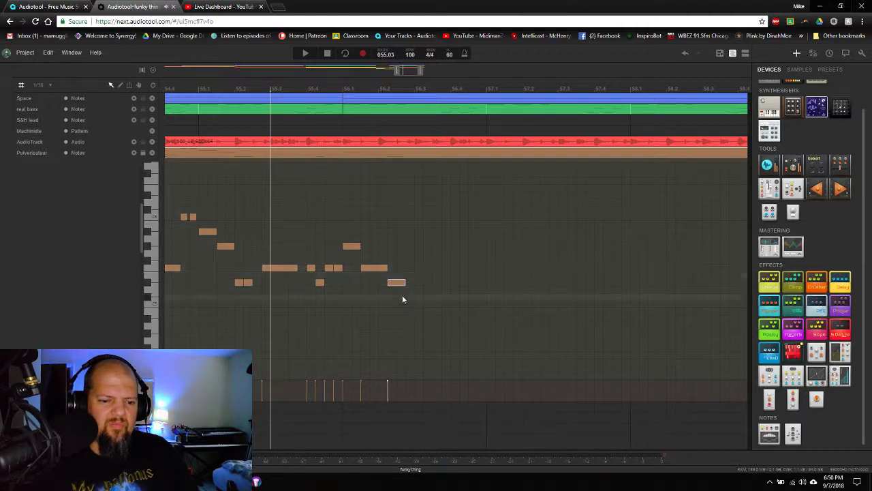
{"action": "left_click", "coordinate": [412, 269]}
{"action": "left_click", "coordinate": [431, 282]}
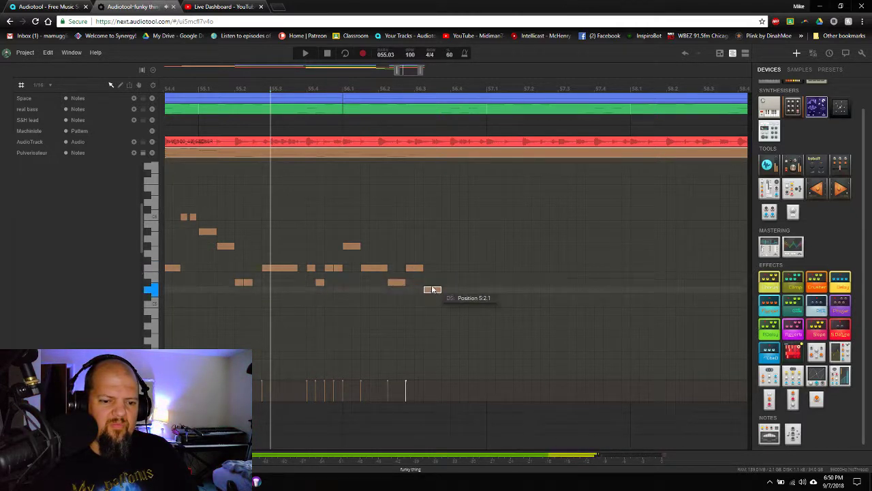
{"action": "left_click", "coordinate": [451, 268]}
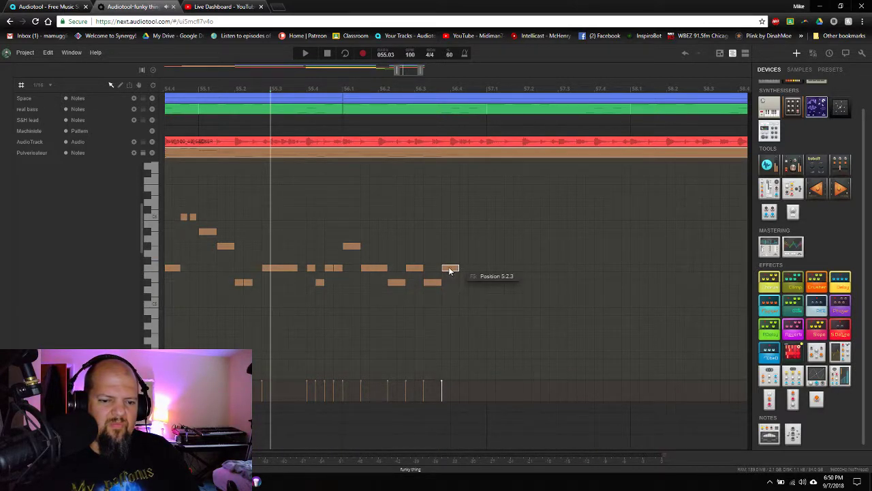
{"action": "left_click", "coordinate": [468, 283]}
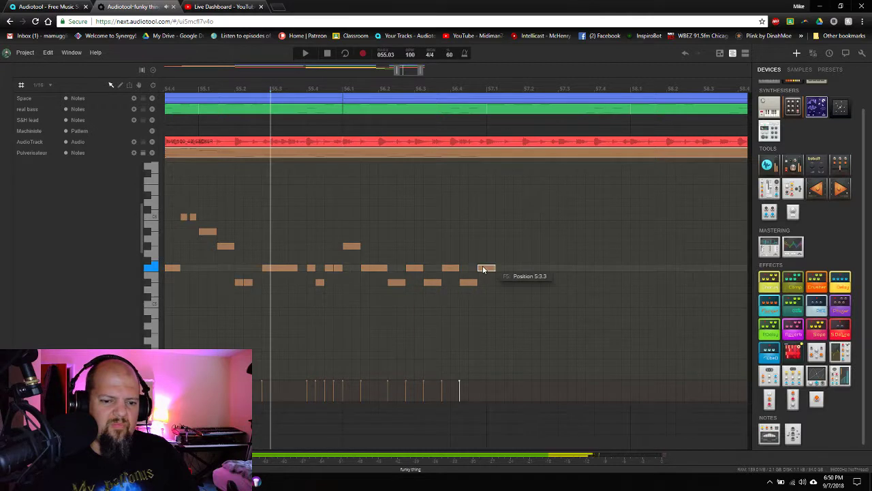
{"action": "left_click", "coordinate": [486, 268]}
{"action": "left_click", "coordinate": [504, 282]}
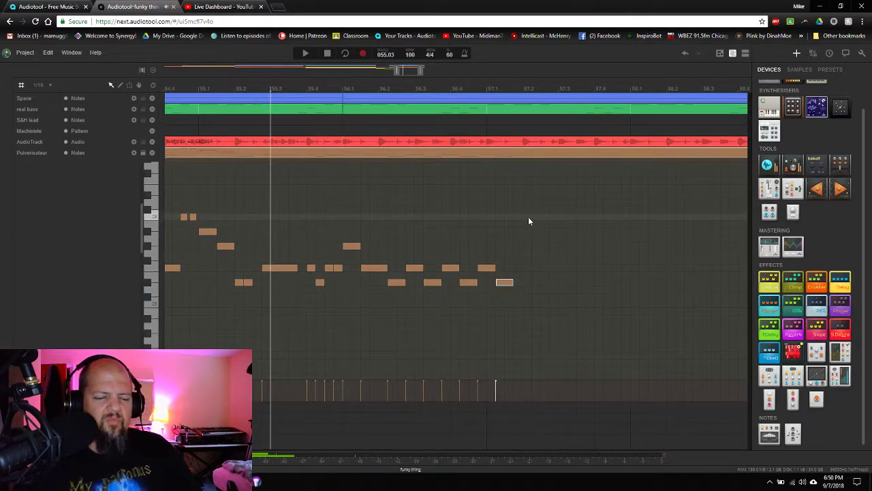
Play the melody through to 57.1, first from 55.3 and again from 53.3
{"action": "key", "text": "space"}
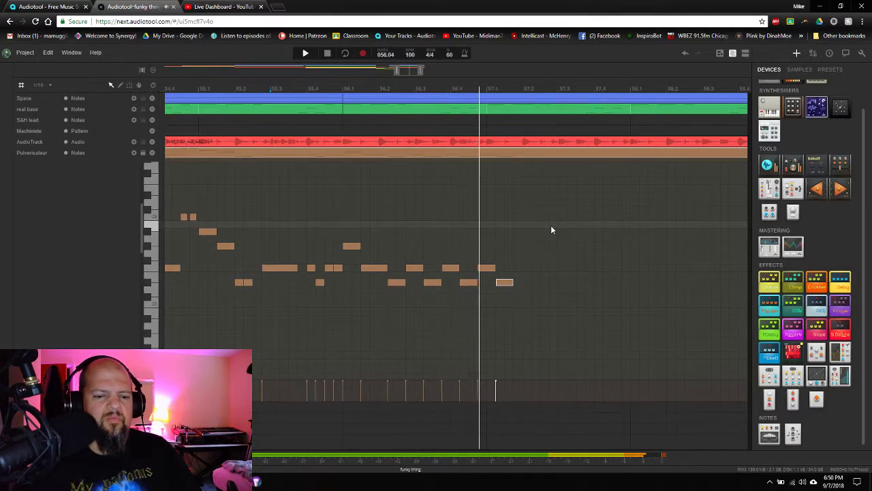
{"action": "key", "text": "space"}
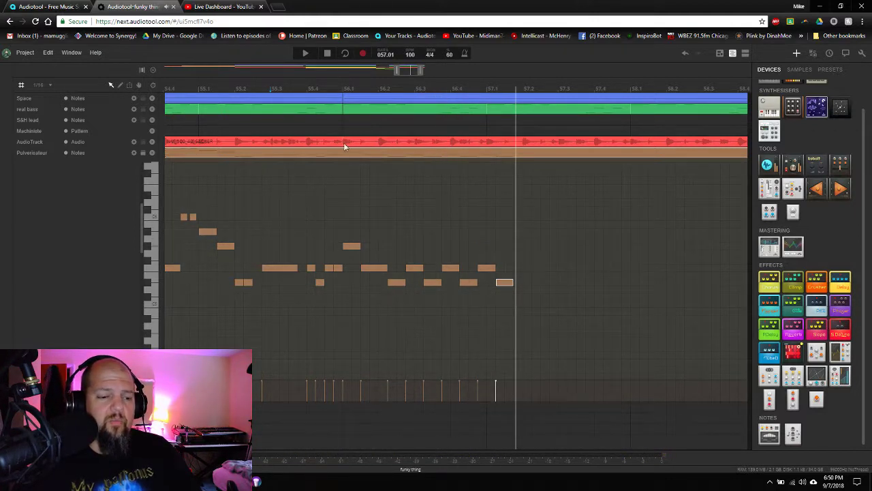
{"action": "scroll", "coordinate": [403, 71], "scroll_direction": "up", "scroll_amount": 3}
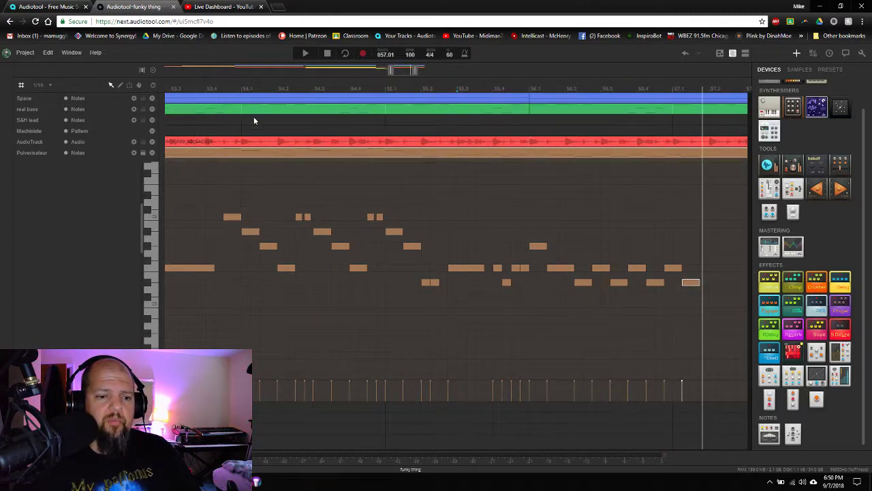
{"action": "left_click", "coordinate": [174, 89]}
{"action": "key", "text": "space"}
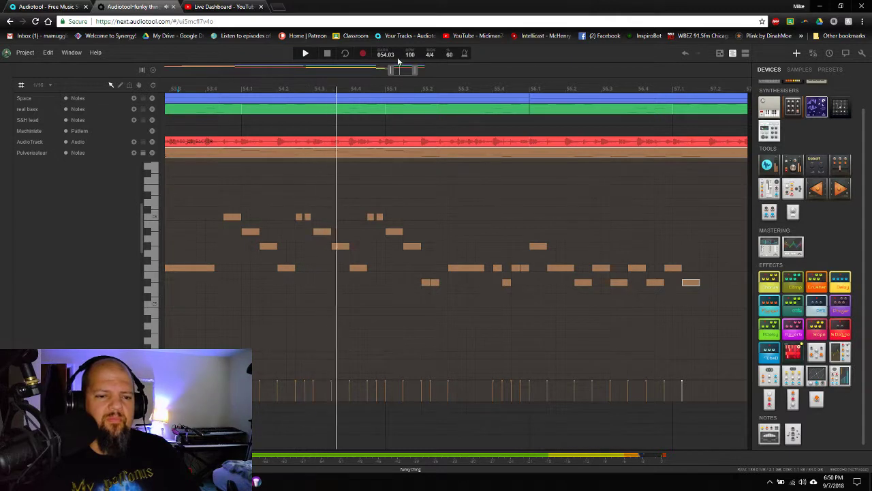
{"action": "left_click_drag", "start_coordinate": [408, 69], "coordinate": [419, 73]}
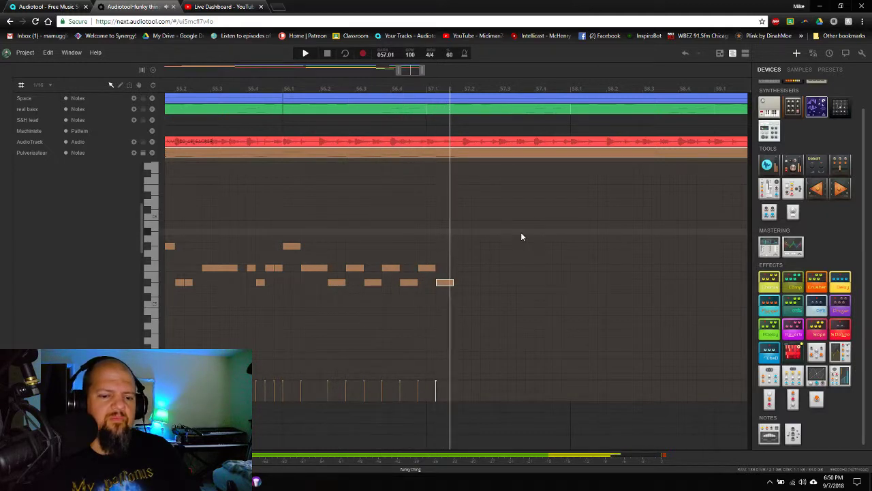
{"action": "key", "text": "space"}
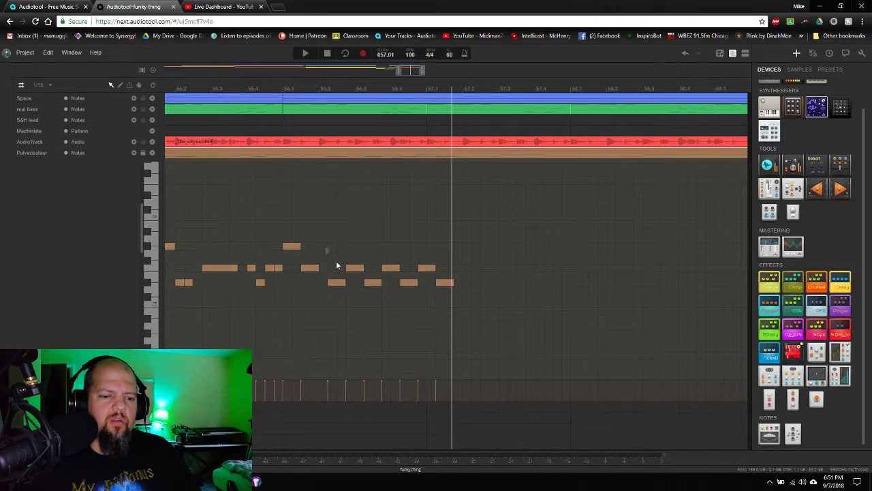
Shift the seven alternating D#5 and F5 notes one sixteenth earlier and play the result from 56.1
{"action": "left_click_drag", "start_coordinate": [334, 262], "coordinate": [451, 300]}
{"action": "left_click_drag", "start_coordinate": [337, 284], "coordinate": [329, 286]}
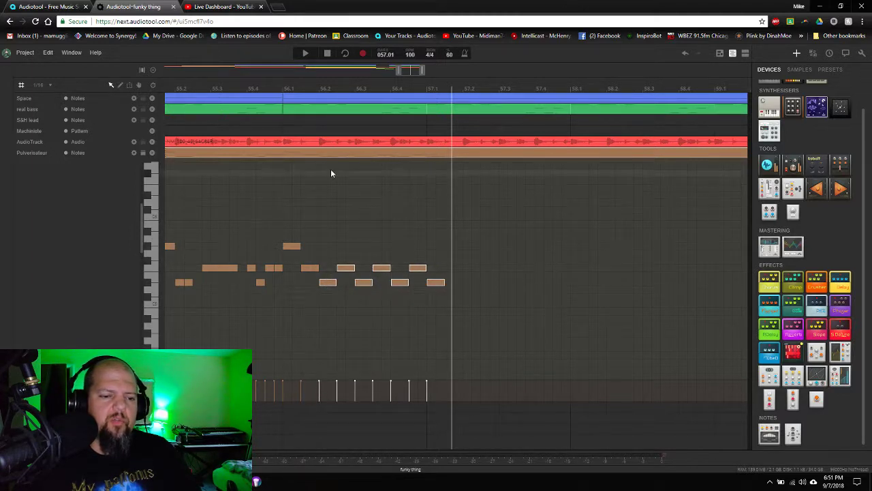
{"action": "left_click", "coordinate": [282, 88]}
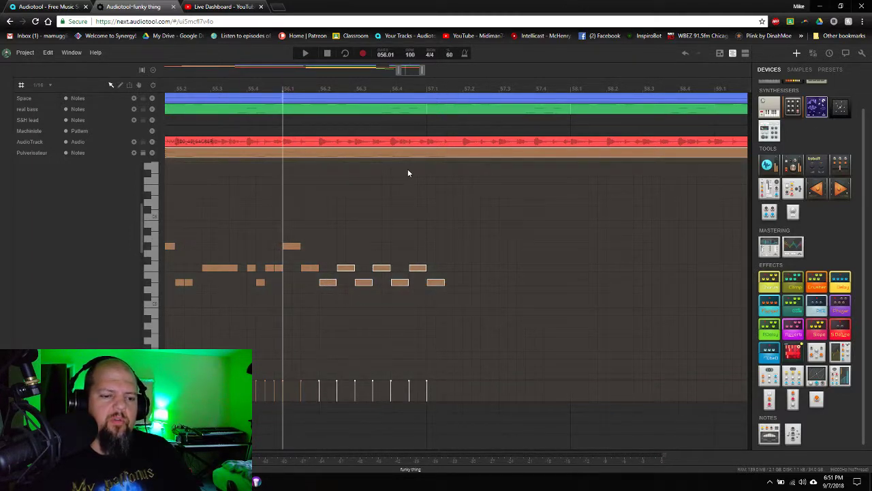
{"action": "key", "text": "space"}
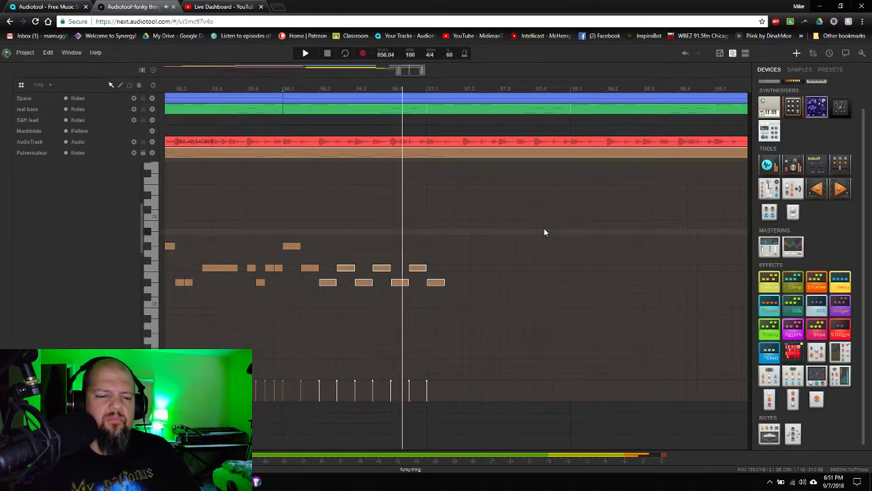
{"action": "key", "text": "space"}
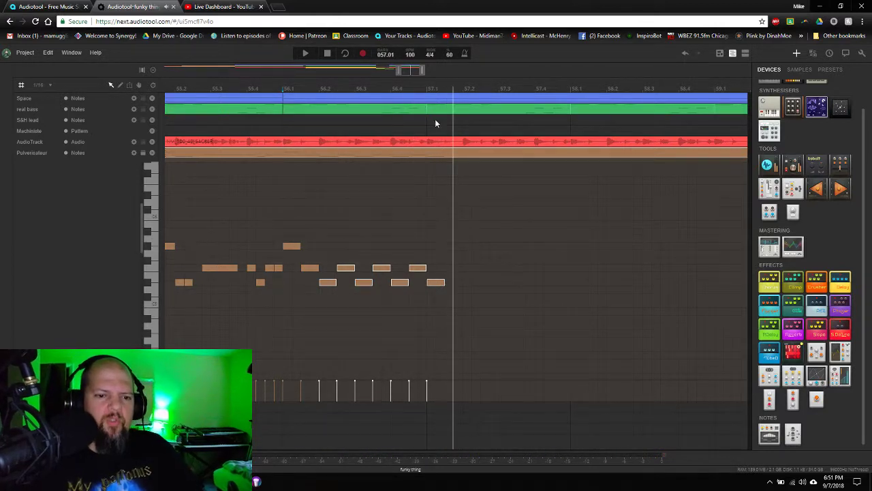
Shorten the last D#5 at 57.1.1 to a sixteenth note
{"action": "left_click_drag", "start_coordinate": [408, 73], "coordinate": [413, 70]}
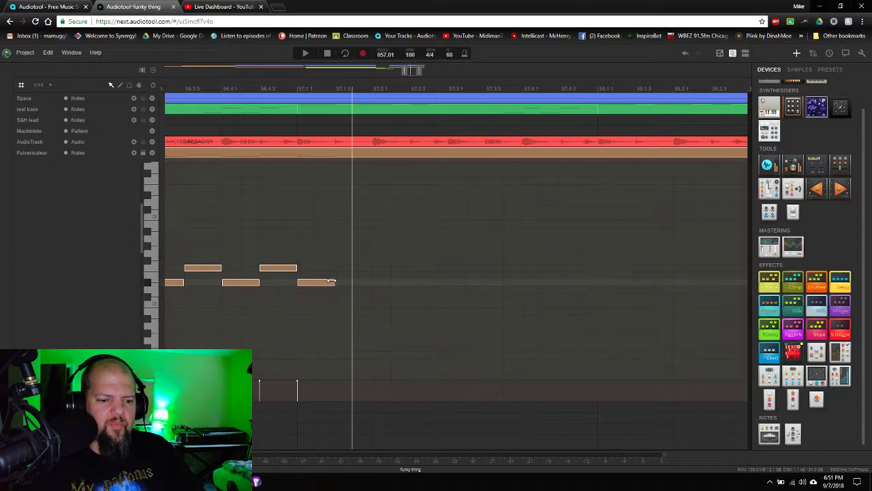
{"action": "mouse_move", "coordinate": [332, 281]}
{"action": "left_mouse_down"}
{"action": "mouse_move", "coordinate": [318, 282]}
{"action": "mouse_move", "coordinate": [335, 282]}
{"action": "left_mouse_up"}
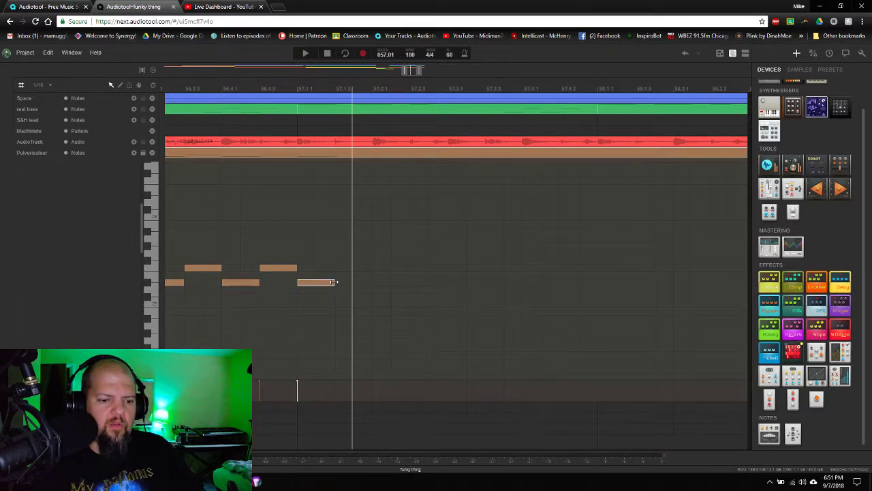
{"action": "left_click_drag", "start_coordinate": [334, 282], "coordinate": [315, 283]}
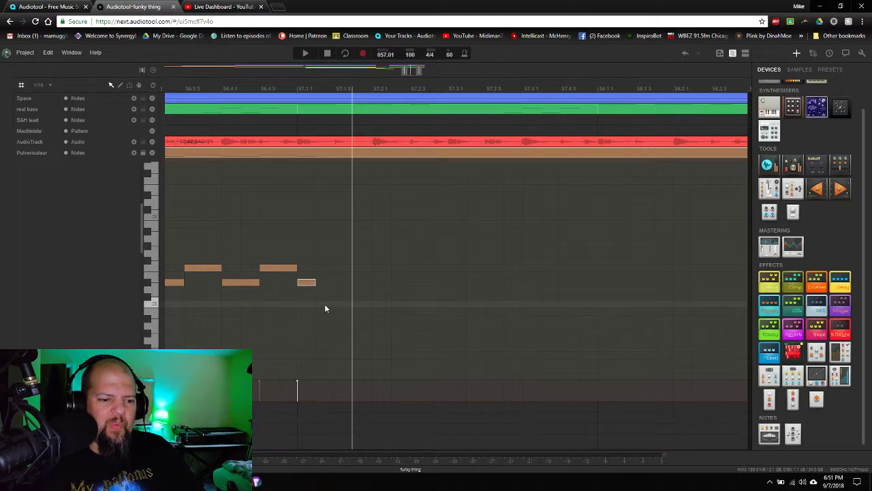
Add consecutive sixteenth notes C5, D#5, F5 and D#5 from 57.1.2 to 57.2.1
{"action": "left_click", "coordinate": [325, 305]}
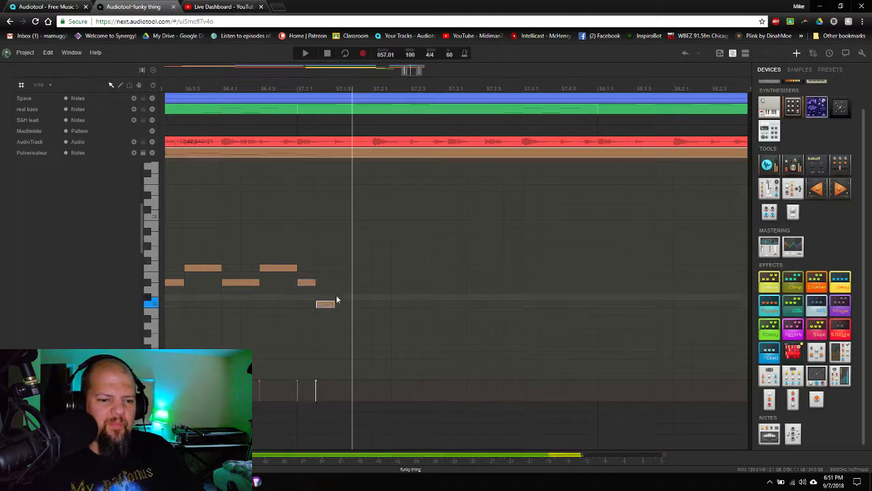
{"action": "left_click", "coordinate": [343, 282]}
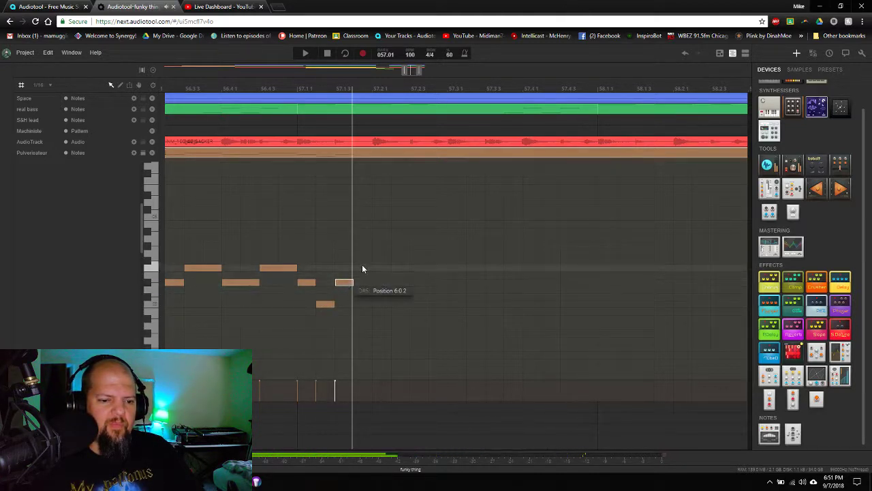
{"action": "left_click", "coordinate": [365, 268]}
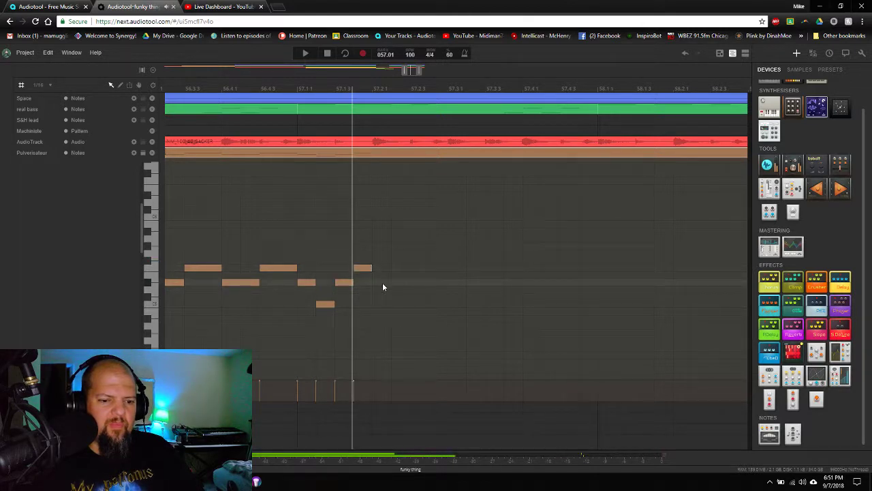
{"action": "left_click", "coordinate": [383, 282]}
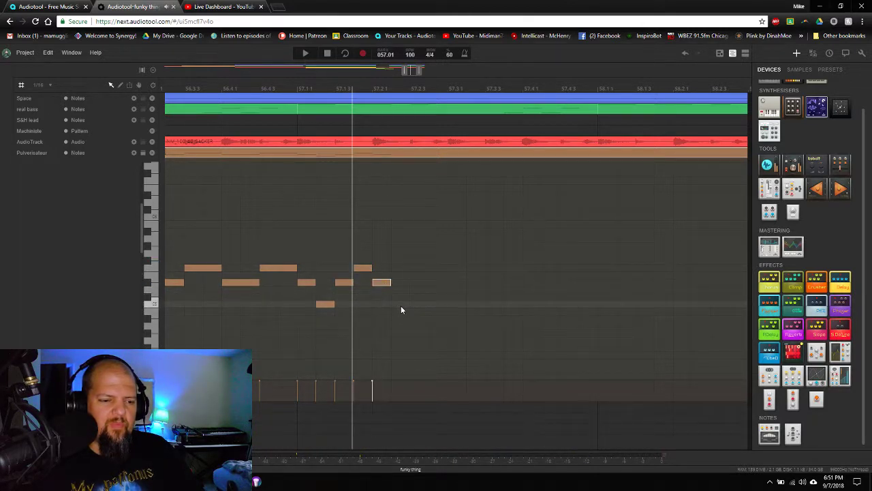
Add descending sixteenth notes A#4, G#4 and G4 from 57.2.2, ending on a quarter-note F4 at 57.3.1
{"action": "left_click", "coordinate": [401, 318]}
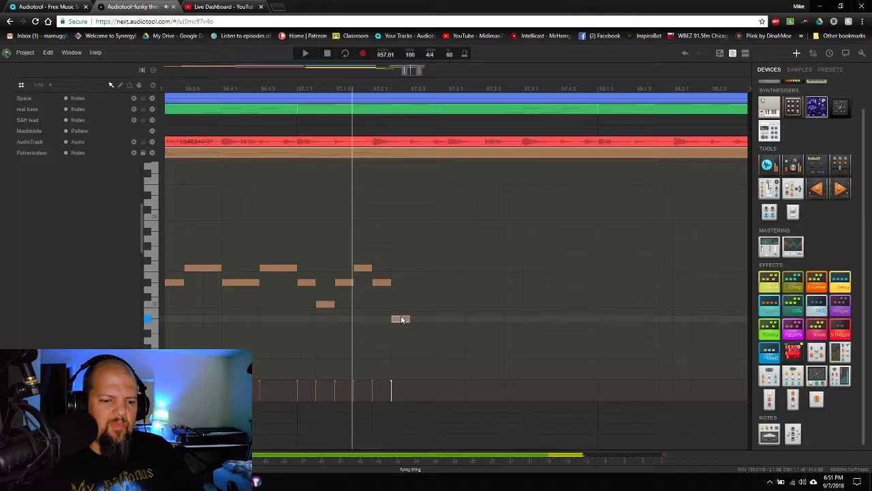
{"action": "left_click", "coordinate": [418, 331]}
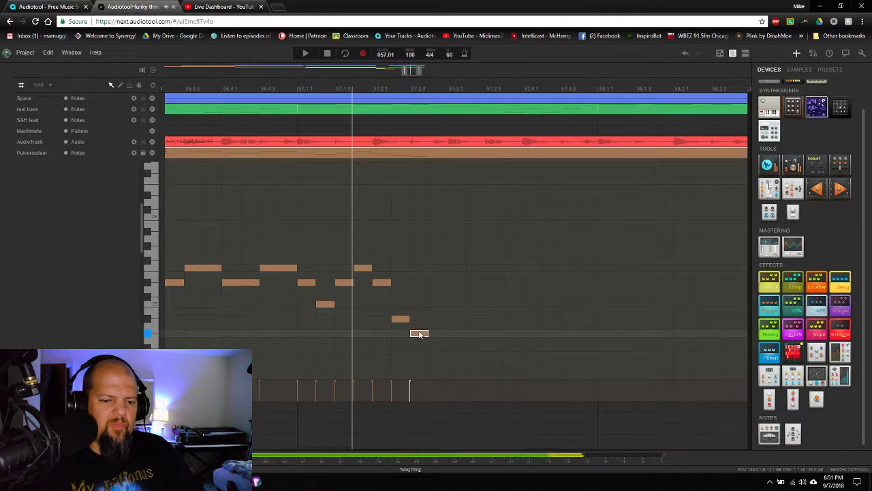
{"action": "left_click", "coordinate": [438, 340]}
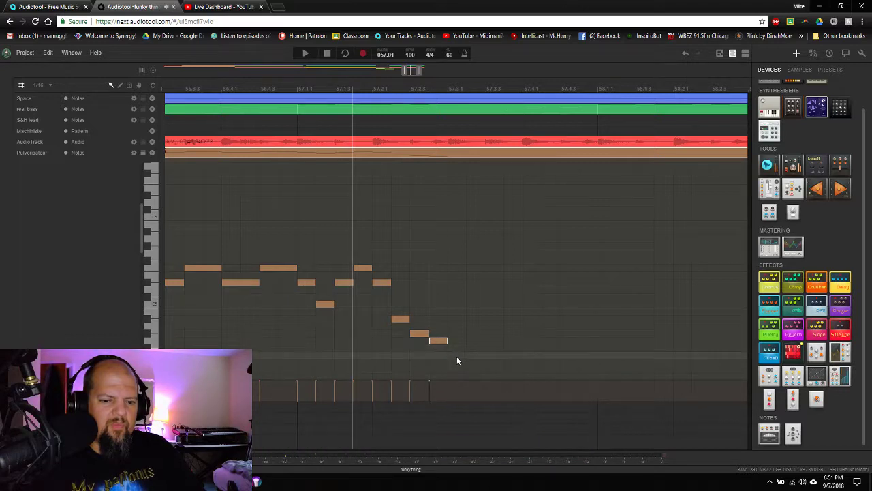
{"action": "left_click_drag", "start_coordinate": [457, 355], "coordinate": [523, 355]}
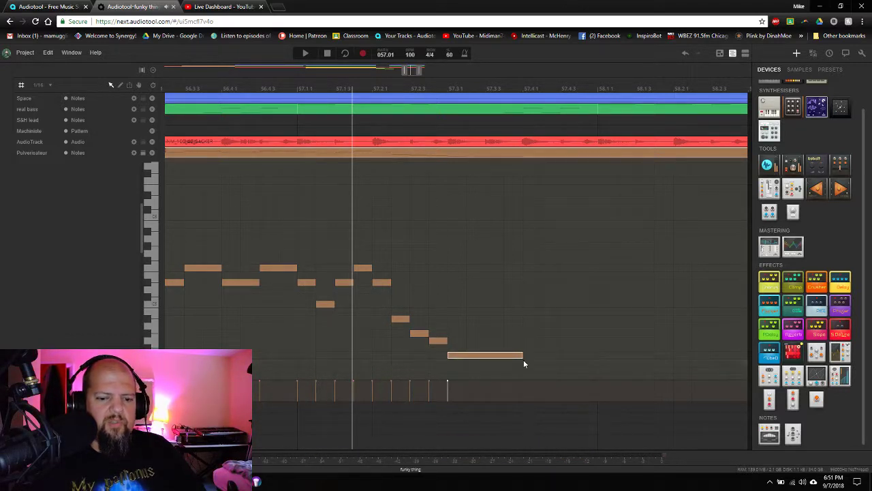
Add two sixteenth-note F4s at 58.1.1 and 58.1.3
{"action": "left_click", "coordinate": [608, 355]}
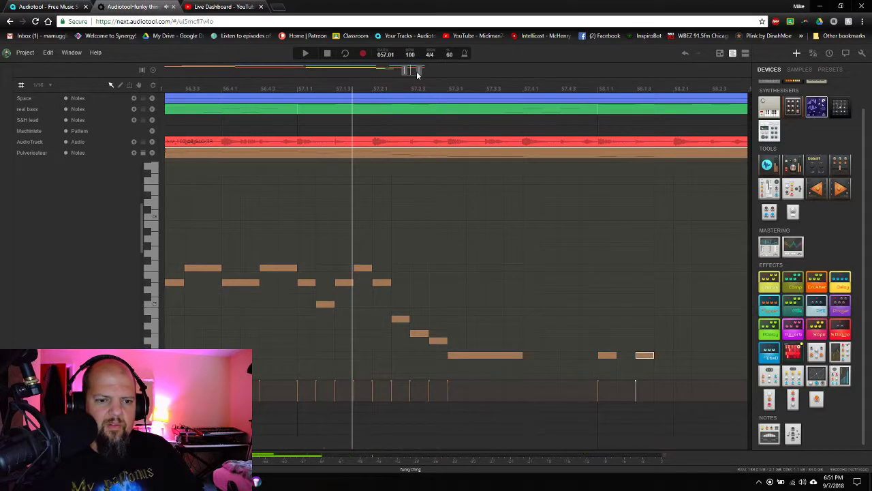
{"action": "left_click_drag", "start_coordinate": [411, 71], "coordinate": [415, 71]}
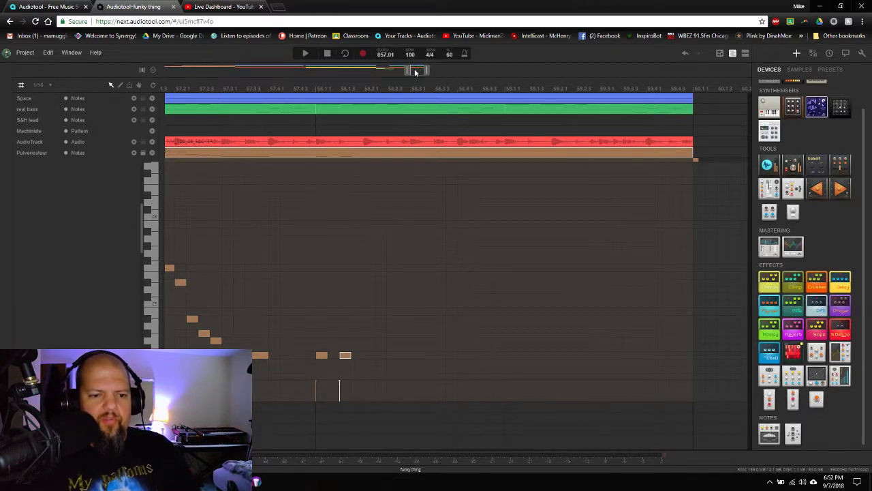
{"action": "mouse_move", "coordinate": [415, 71]}
{"action": "left_mouse_down"}
{"action": "mouse_move", "coordinate": [387, 73]}
{"action": "mouse_move", "coordinate": [413, 77]}
{"action": "left_mouse_up"}
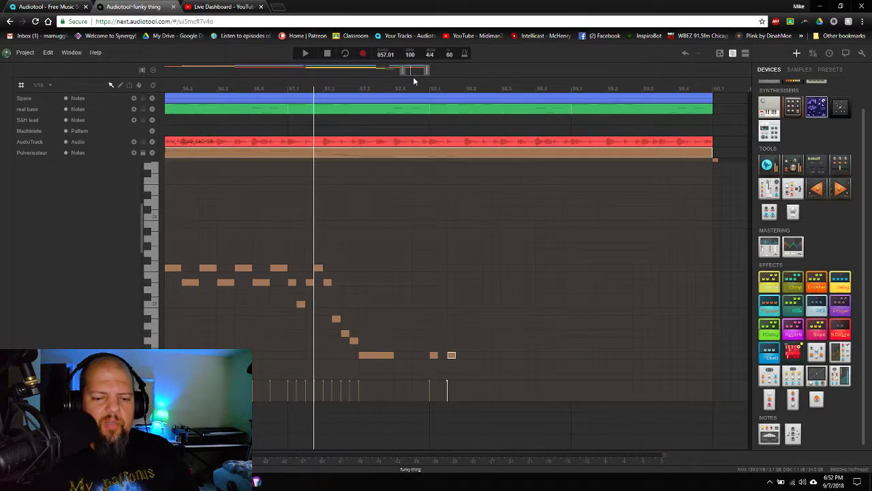
Play the arrangement from bar 51 after reviewing the Pulverisateur notes in bars 51 to 58
{"action": "scroll", "coordinate": [416, 70], "scroll_direction": "up", "scroll_amount": 3}
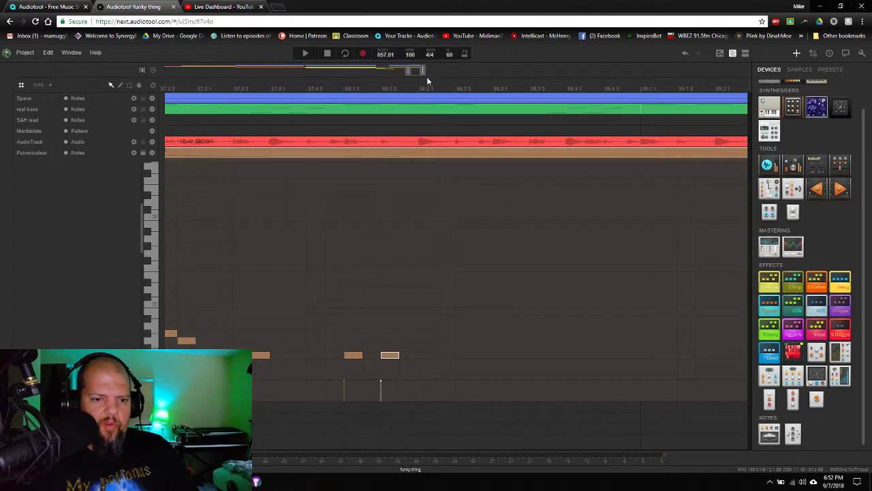
{"action": "scroll", "coordinate": [416, 71], "scroll_direction": "down", "scroll_amount": 3}
{"action": "left_click_drag", "start_coordinate": [416, 70], "coordinate": [418, 70]}
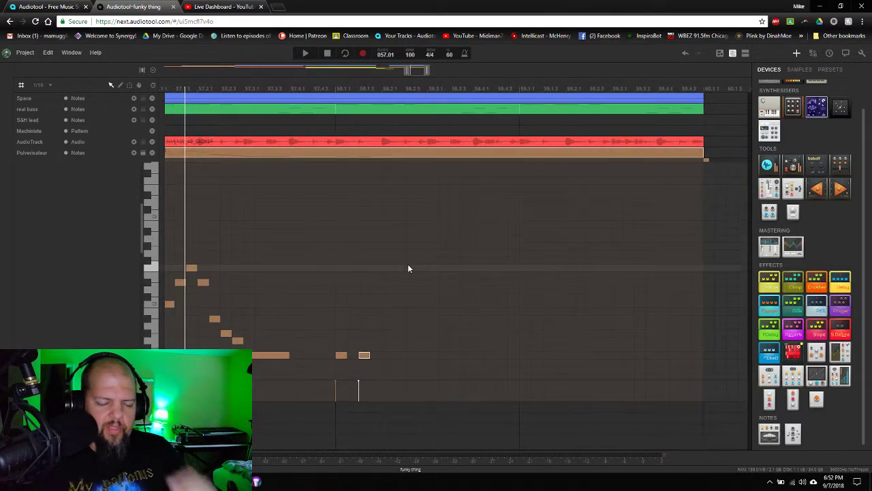
{"action": "left_click_drag", "start_coordinate": [420, 88], "coordinate": [419, 72]}
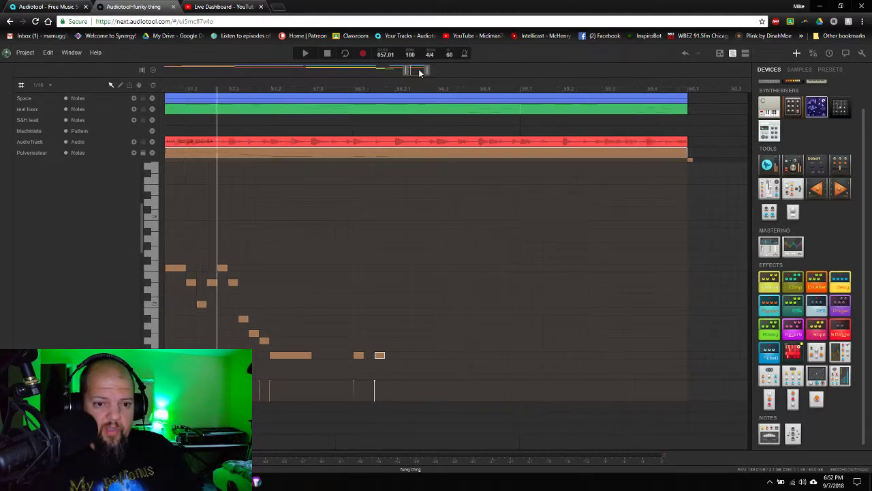
{"action": "scroll", "coordinate": [419, 71], "scroll_direction": "down", "scroll_amount": 1}
{"action": "scroll", "coordinate": [418, 70], "scroll_direction": "down", "scroll_amount": 3}
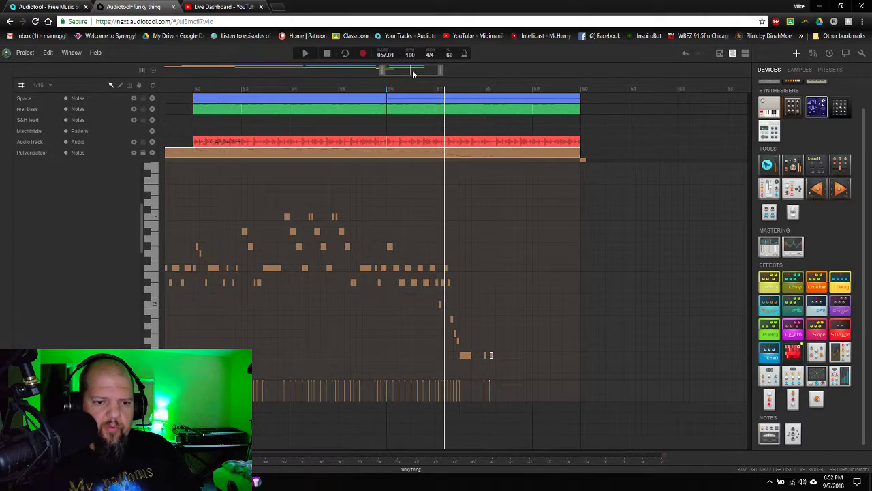
{"action": "scroll", "coordinate": [412, 71], "scroll_direction": "down", "scroll_amount": 2}
{"action": "left_click", "coordinate": [200, 88]}
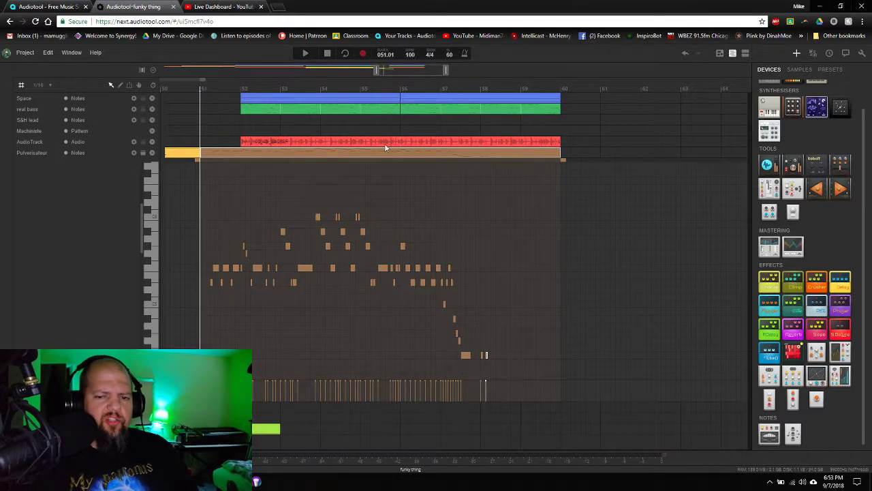
{"action": "scroll", "coordinate": [414, 70], "scroll_direction": "down", "scroll_amount": 2}
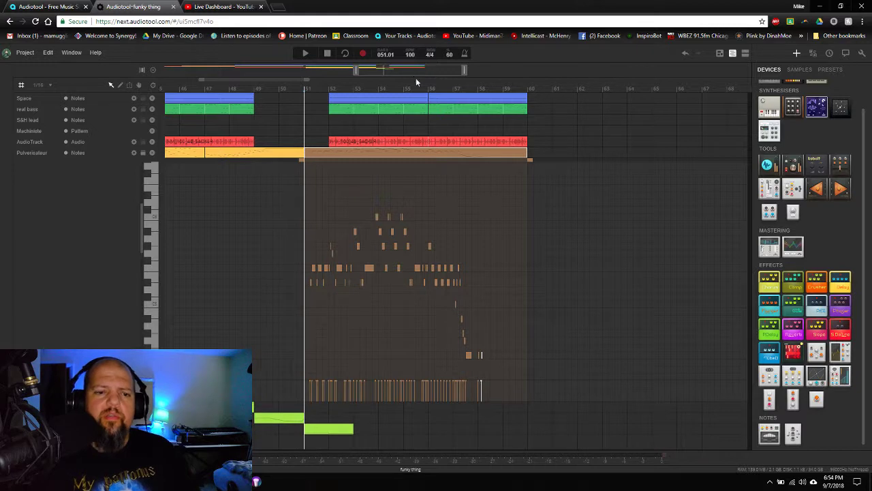
{"action": "scroll", "coordinate": [407, 71], "scroll_direction": "down", "scroll_amount": 2}
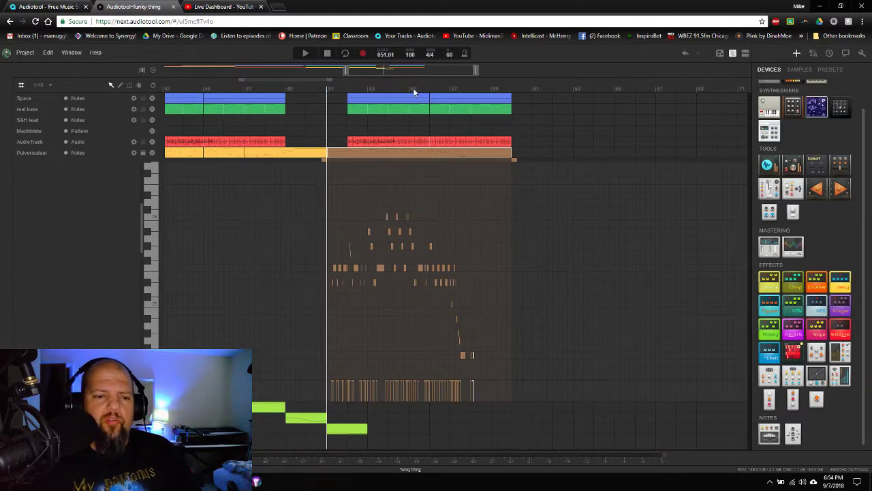
{"action": "key", "text": "space"}
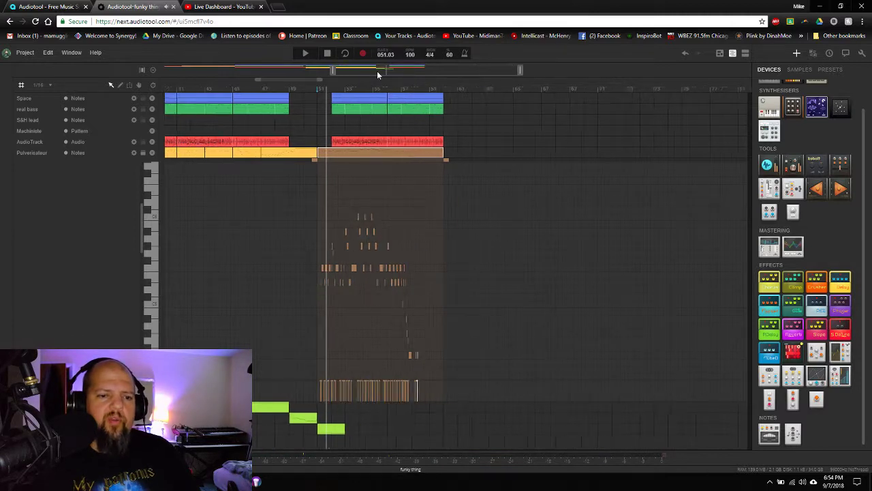
Play the arrangement from bar 33 through the new Pulverisateur melody up to bar 58
{"action": "left_click_drag", "start_coordinate": [377, 71], "coordinate": [316, 72]}
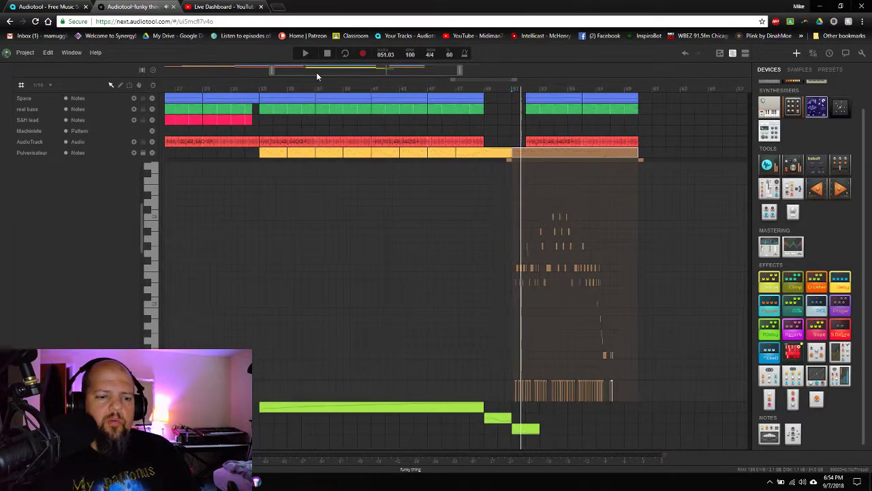
{"action": "left_click", "coordinate": [261, 88]}
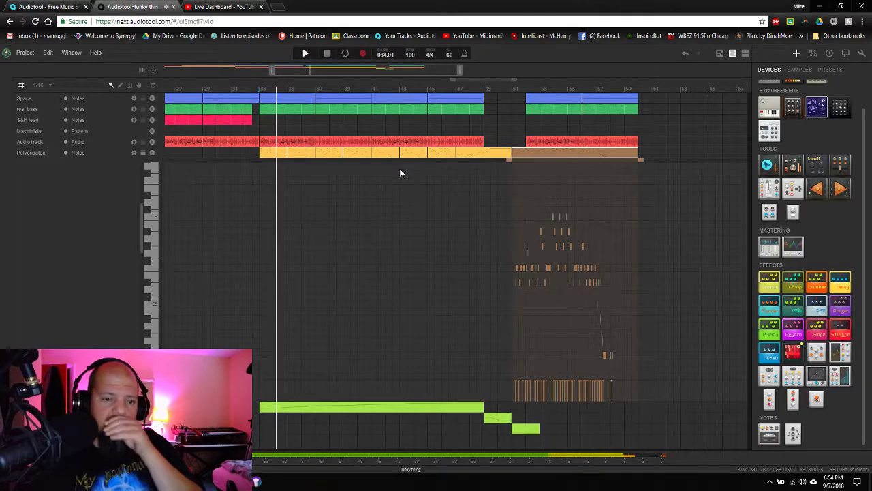
{"action": "left_click_drag", "start_coordinate": [386, 71], "coordinate": [443, 67]}
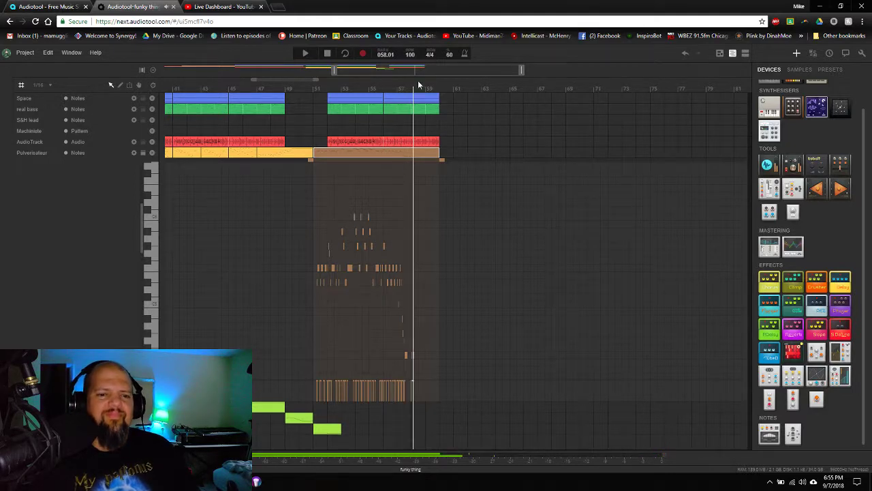
Extend the Pulverisateur's Glide-Time automation region from bar 51 so that it ends at bar 60
{"action": "scroll", "coordinate": [414, 72], "scroll_direction": "up", "scroll_amount": 5}
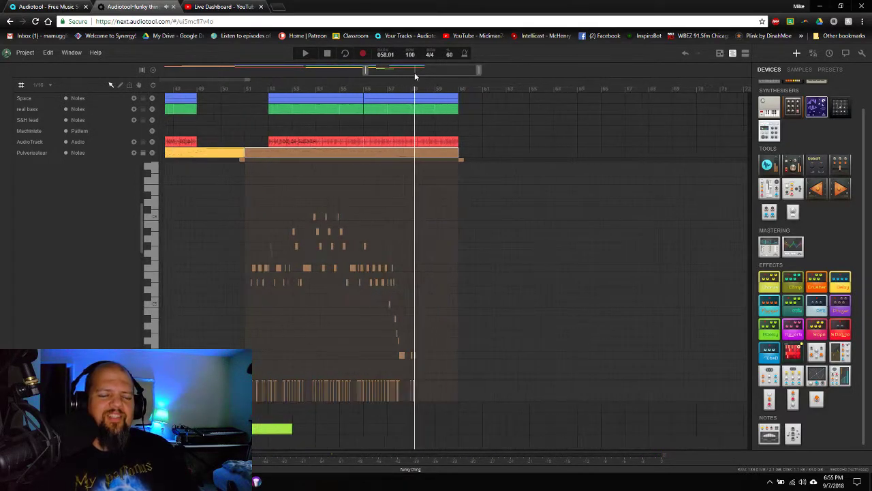
{"action": "scroll", "coordinate": [414, 73], "scroll_direction": "up", "scroll_amount": 4}
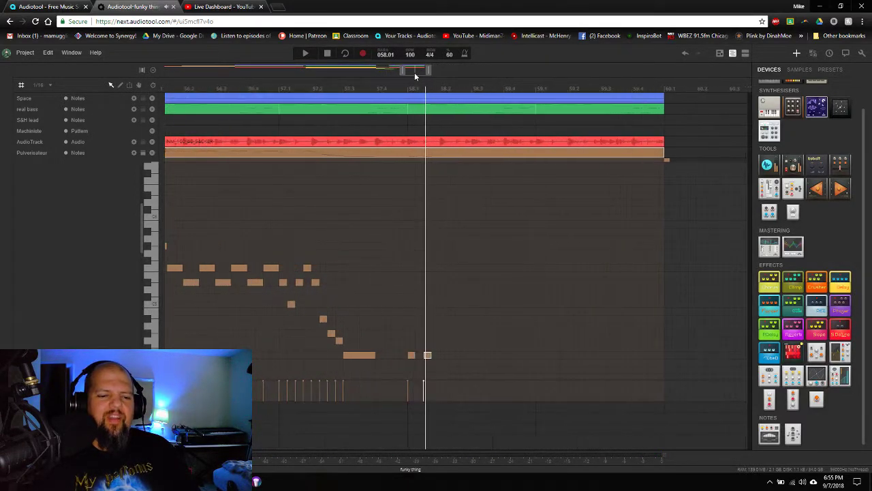
{"action": "scroll", "coordinate": [406, 73], "scroll_direction": "down", "scroll_amount": 6}
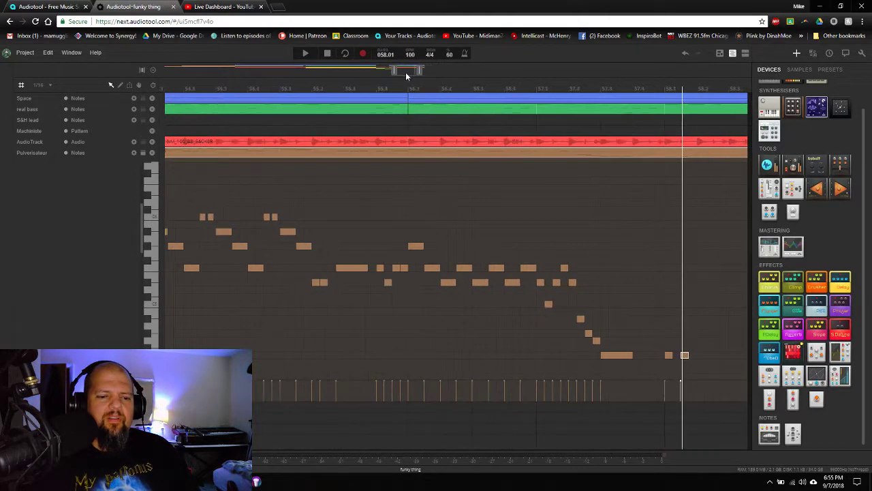
{"action": "scroll", "coordinate": [406, 72], "scroll_direction": "down", "scroll_amount": 2}
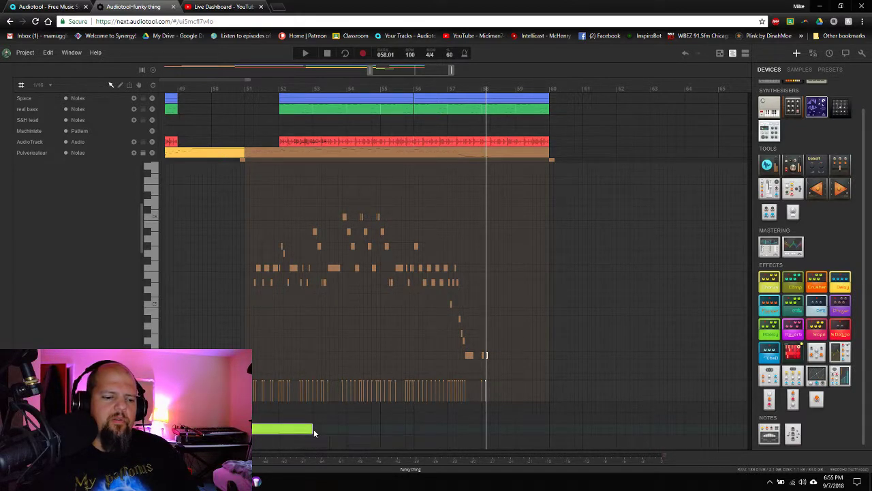
{"action": "left_click_drag", "start_coordinate": [310, 428], "coordinate": [553, 422]}
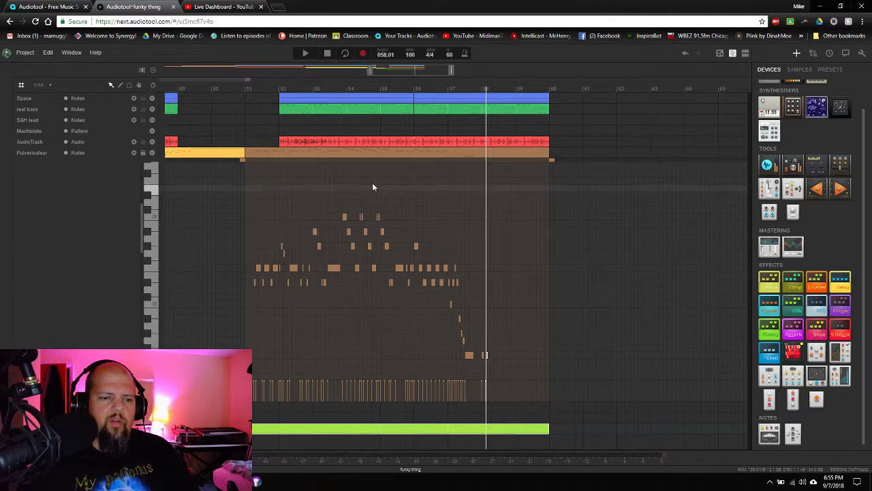
Play the arrangement from bar 52 to hear the melody with the extended automation region
{"action": "left_click", "coordinate": [287, 96]}
{"action": "key", "text": "space"}
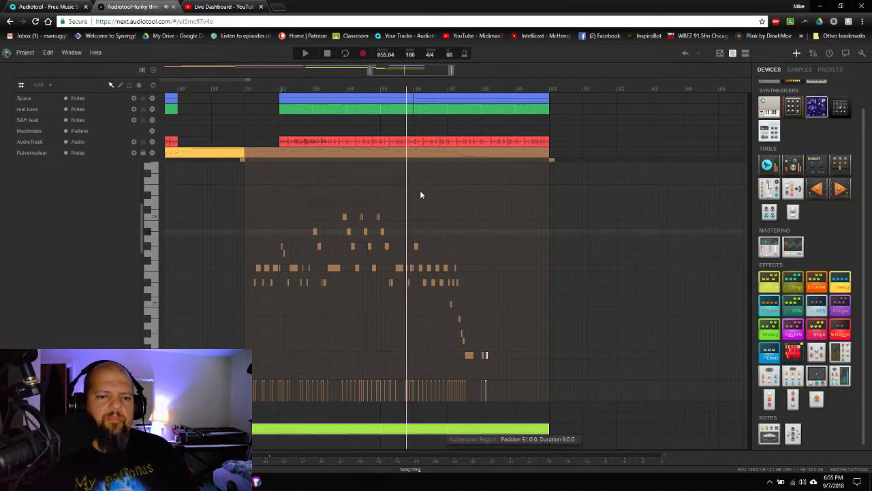
{"action": "scroll", "coordinate": [399, 374], "scroll_direction": "up", "scroll_amount": 2}
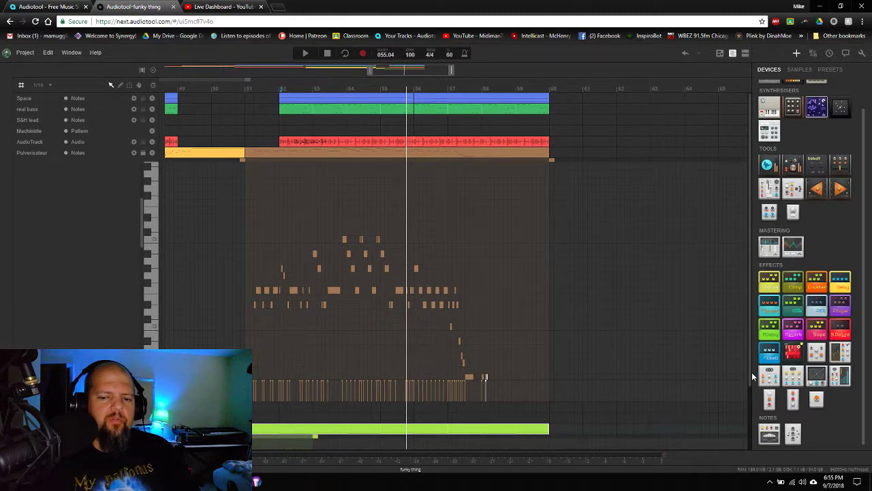
Extend the Glide-Time region's automation loop to bar 60 and add a point on the zero line between bars 54 and 55
{"action": "left_click", "coordinate": [447, 156]}
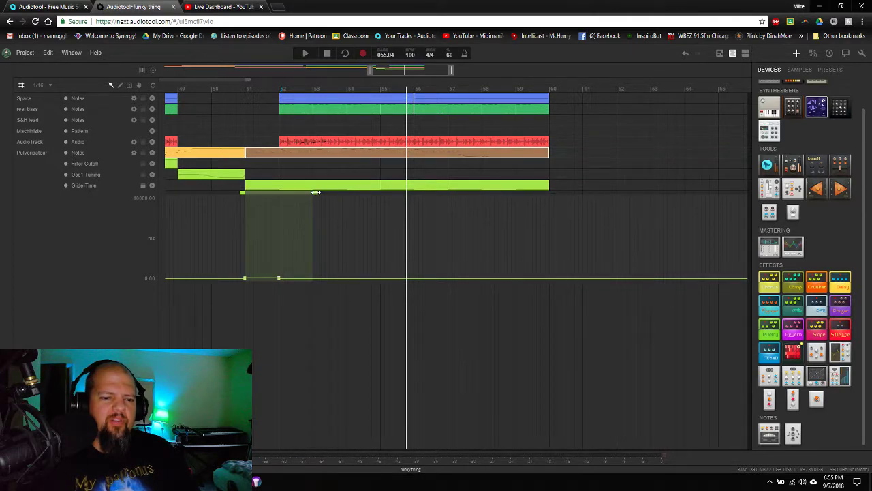
{"action": "left_click_drag", "start_coordinate": [315, 193], "coordinate": [545, 207]}
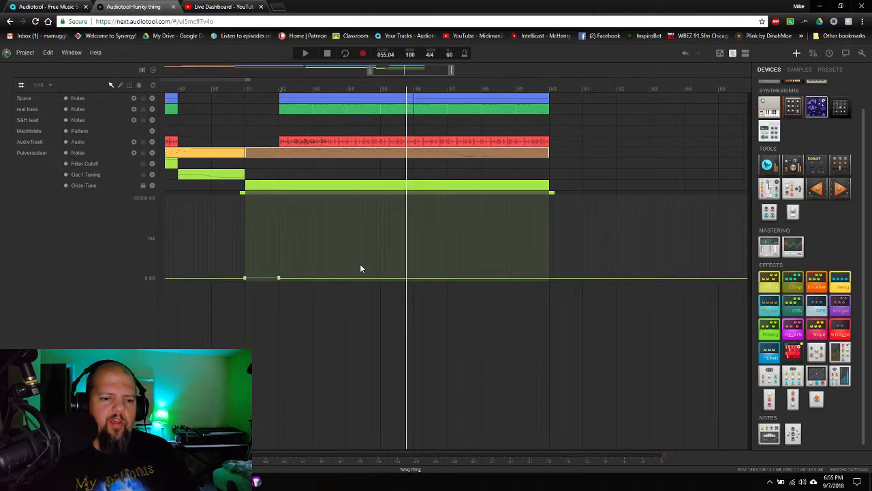
{"action": "mouse_move", "coordinate": [280, 278]}
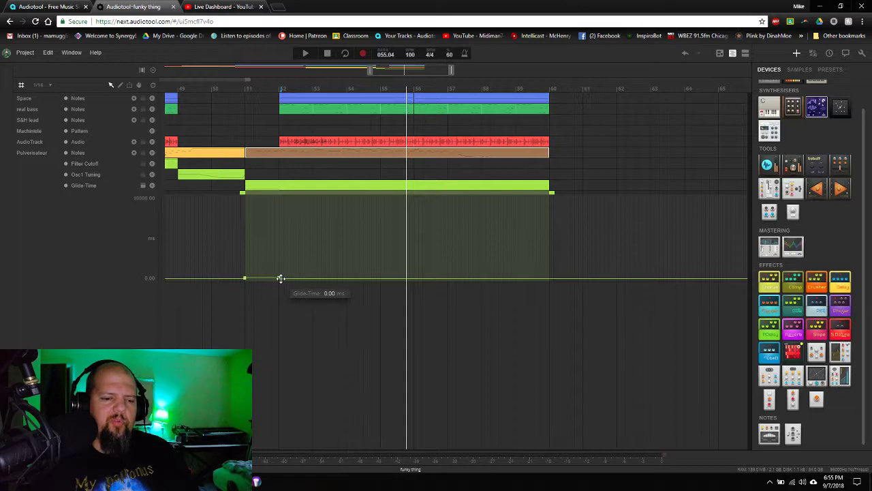
{"action": "left_click", "coordinate": [372, 278]}
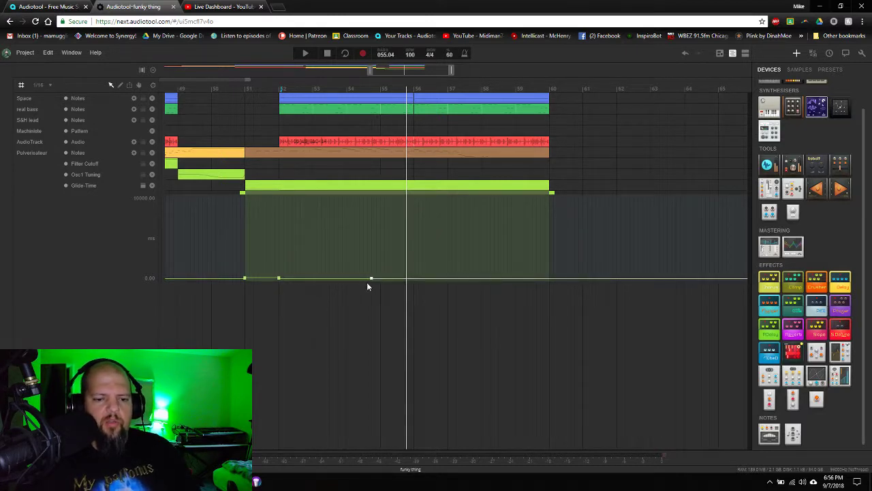
{"action": "left_click", "coordinate": [423, 188]}
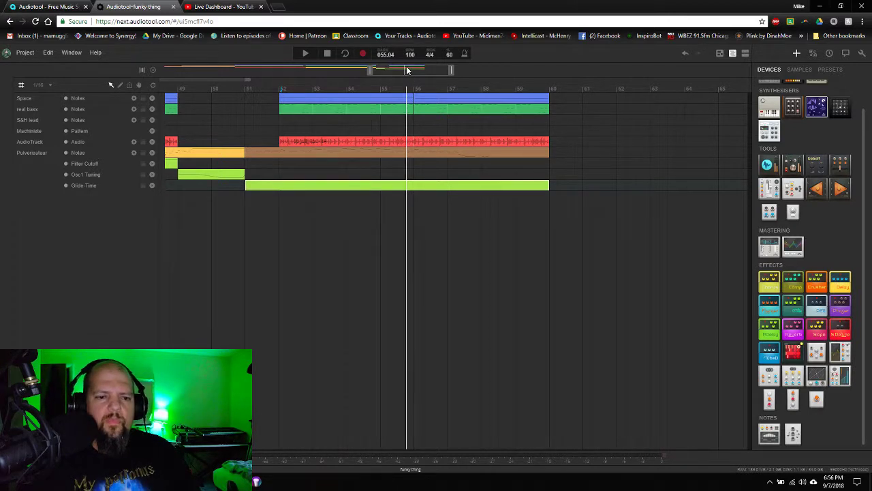
Play the arrangement from bar 52 with the Pulverisateur note region open and follow the melody around bars 55 to 58
{"action": "scroll", "coordinate": [407, 71], "scroll_direction": "up", "scroll_amount": 1}
{"action": "scroll", "coordinate": [407, 70], "scroll_direction": "down", "scroll_amount": 2}
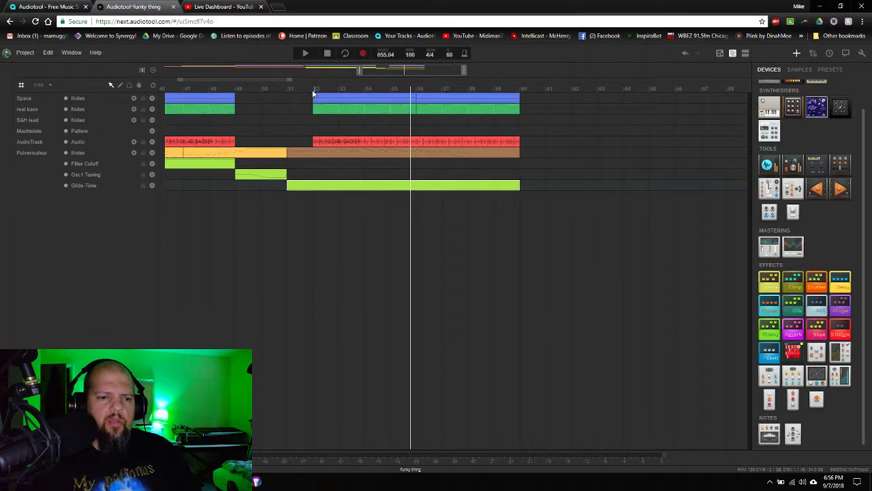
{"action": "left_click", "coordinate": [314, 93]}
{"action": "key", "text": "space"}
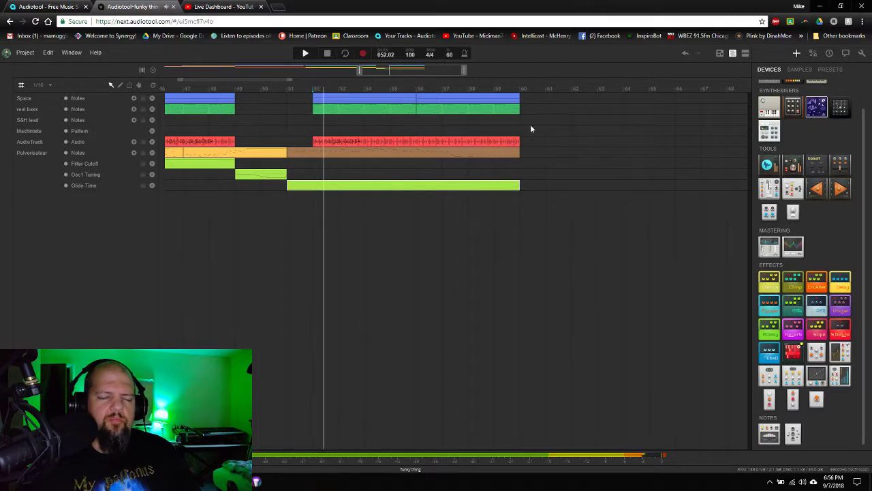
{"action": "left_click_drag", "start_coordinate": [416, 69], "coordinate": [434, 66]}
{"action": "double_click", "coordinate": [409, 154]}
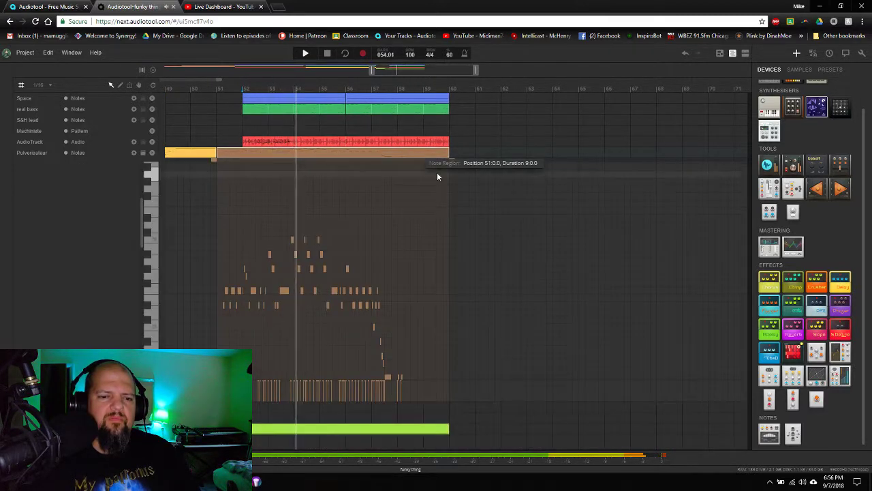
{"action": "scroll", "coordinate": [416, 71], "scroll_direction": "up", "scroll_amount": 5}
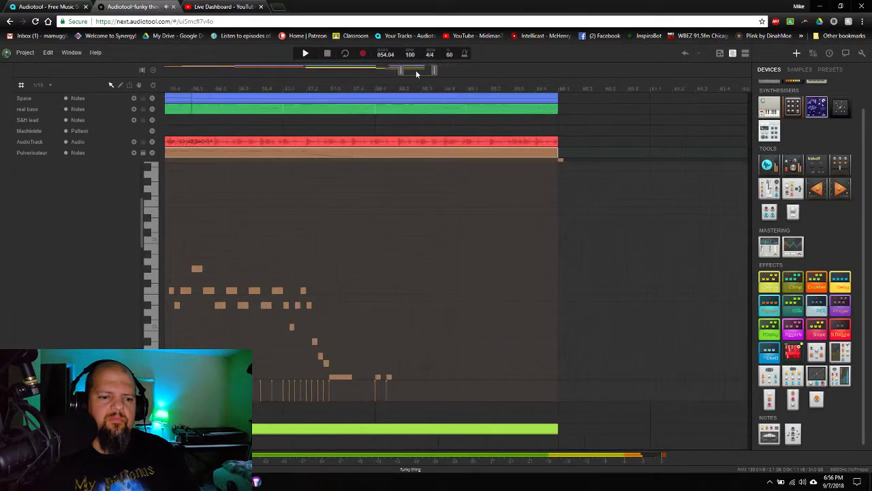
{"action": "scroll", "coordinate": [414, 69], "scroll_direction": "down", "scroll_amount": 1}
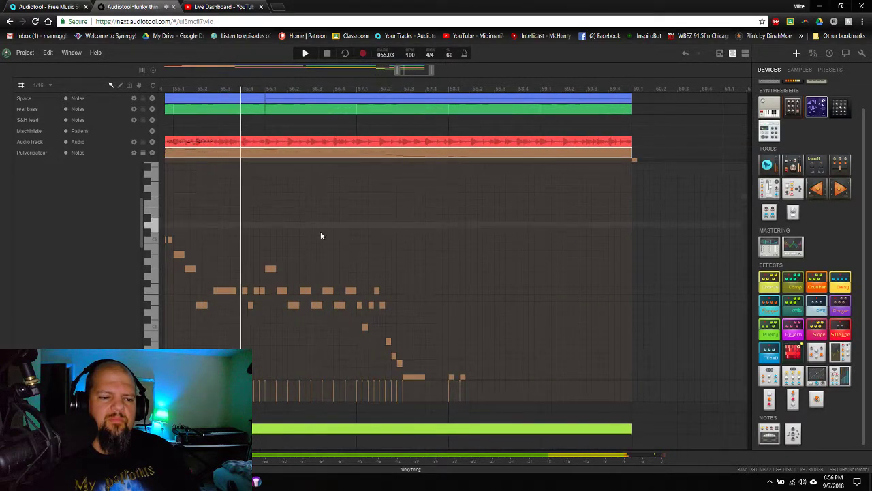
Set the snap grid to 1/64 and shorten the two repeated D#5 notes at 55.2.1 and 55.2.2 by a 64th
{"action": "left_click_drag", "start_coordinate": [195, 298], "coordinate": [221, 320]}
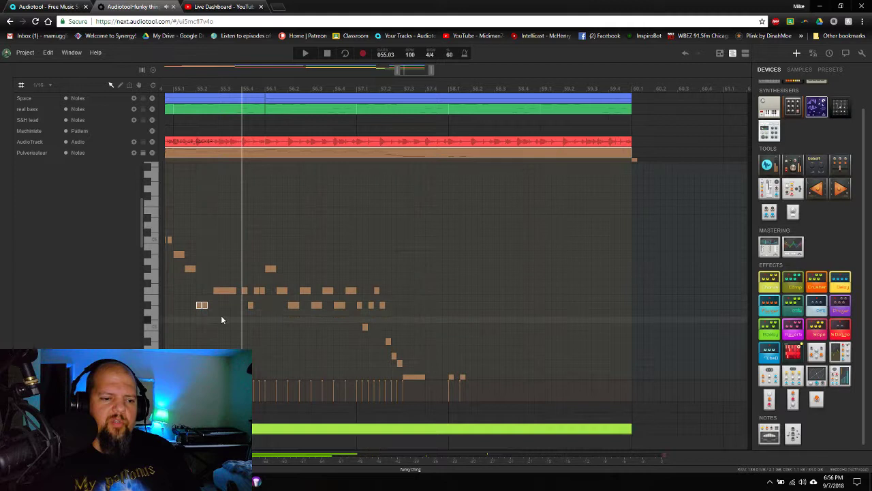
{"action": "left_click", "coordinate": [49, 85]}
{"action": "left_click", "coordinate": [51, 191]}
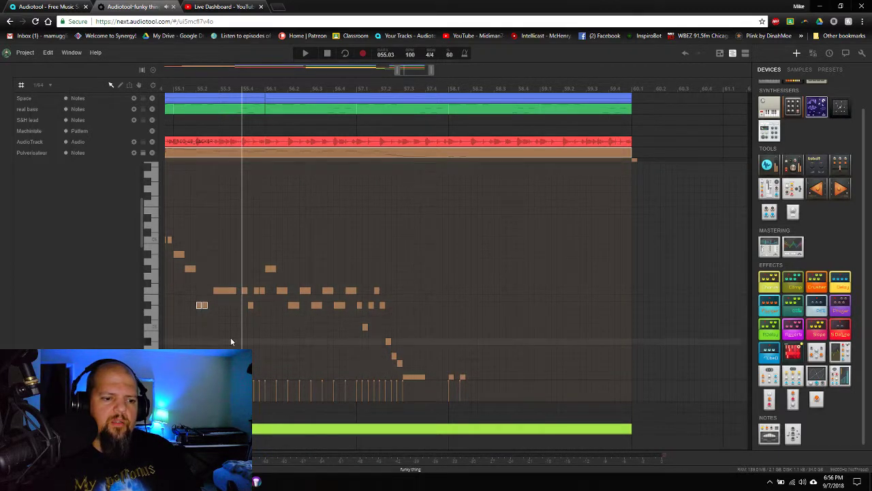
{"action": "scroll", "coordinate": [403, 70], "scroll_direction": "up", "scroll_amount": 2}
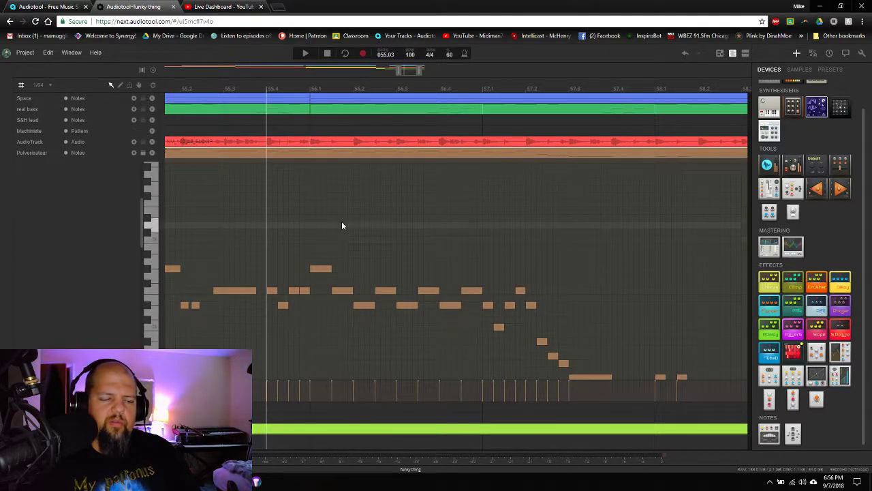
Play the melody from just before 55.2 through 57.3 to check the separated repeated notes
{"action": "key", "text": "space"}
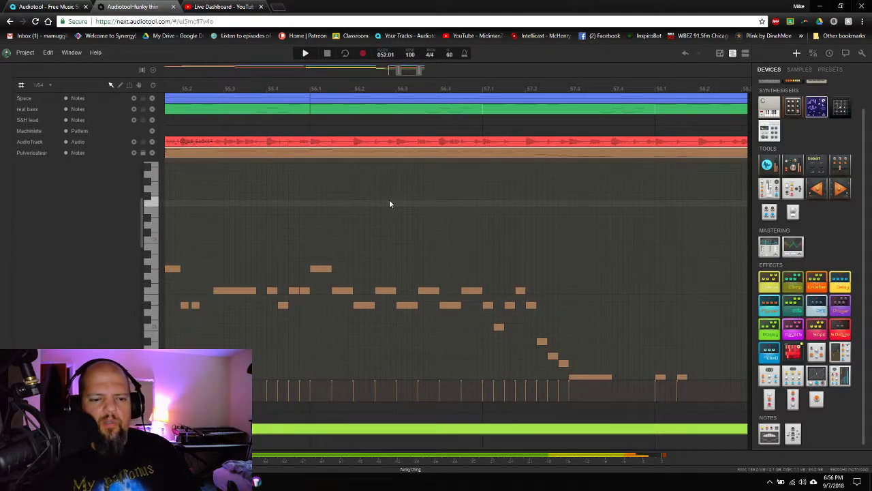
{"action": "left_click", "coordinate": [193, 91]}
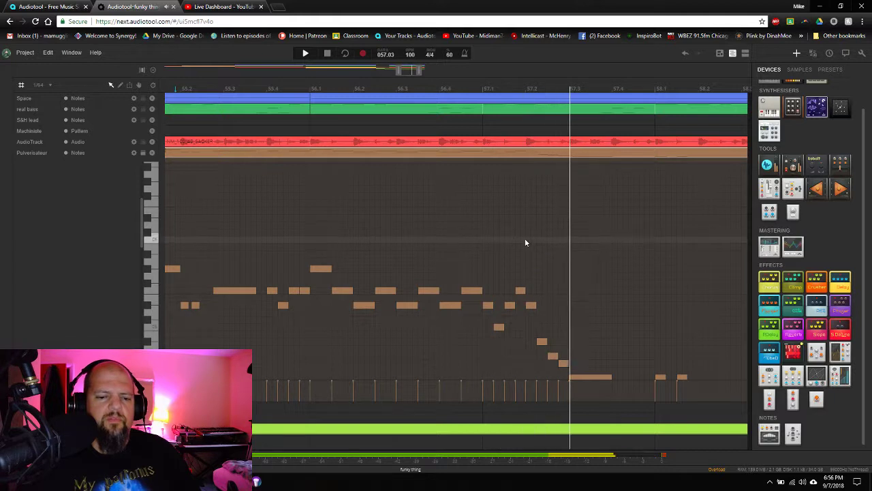
{"action": "key", "text": "space"}
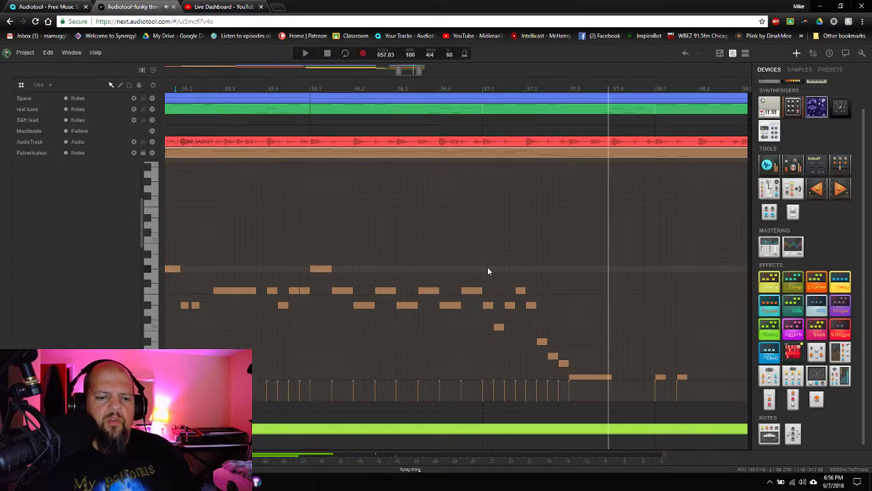
Shorten the run of short notes between 57.1 and 57.3 by a 64th, undoing the second 64th cut, and play it from 57.1
{"action": "left_click_drag", "start_coordinate": [487, 266], "coordinate": [563, 374]}
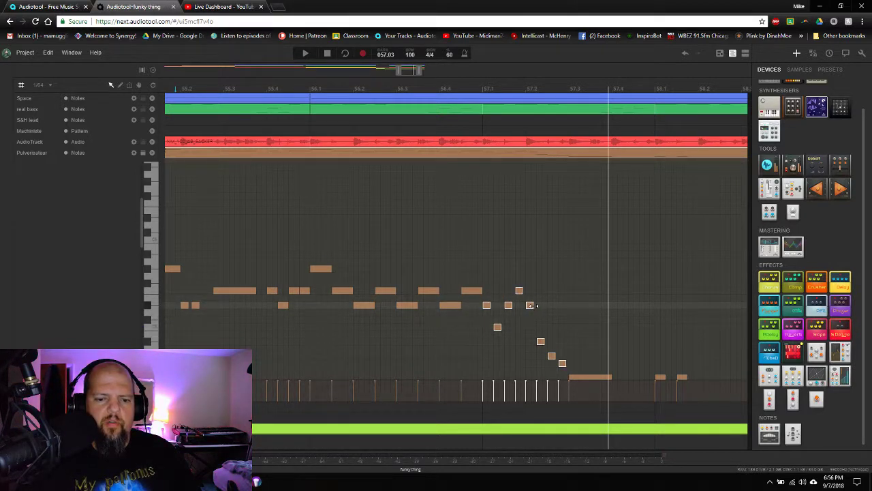
{"action": "left_click", "coordinate": [482, 89]}
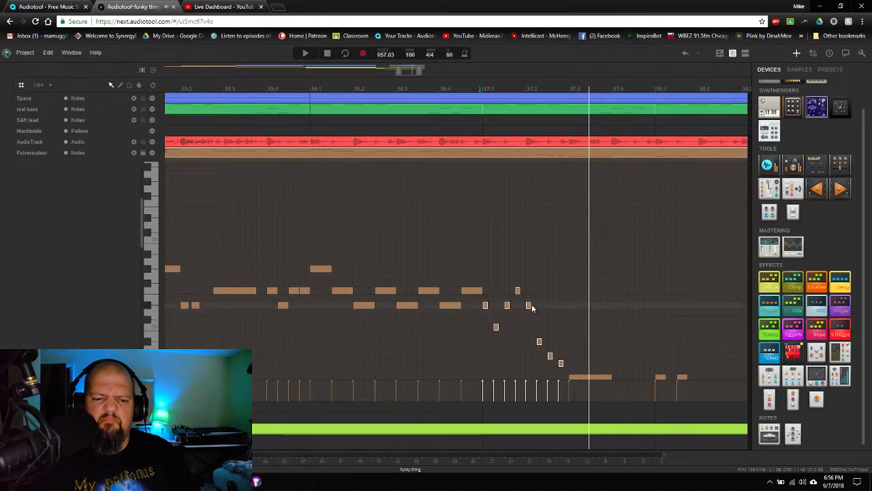
{"action": "left_click", "coordinate": [685, 56]}
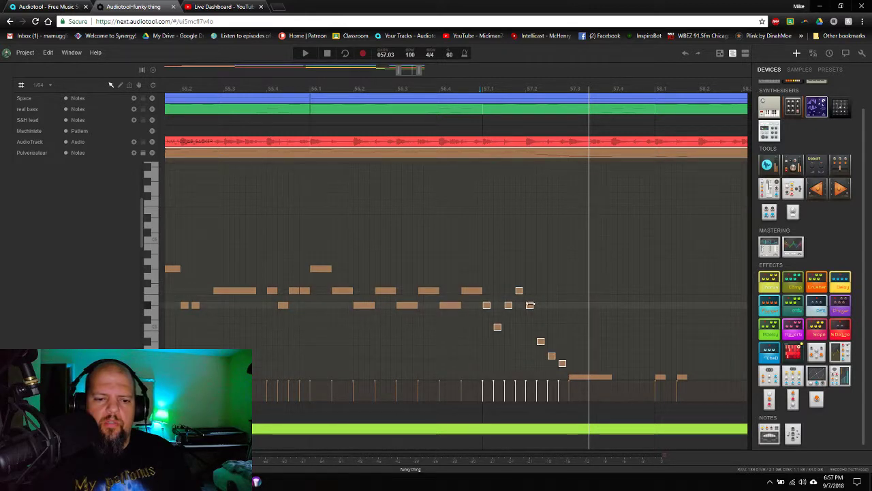
{"action": "key", "text": "space"}
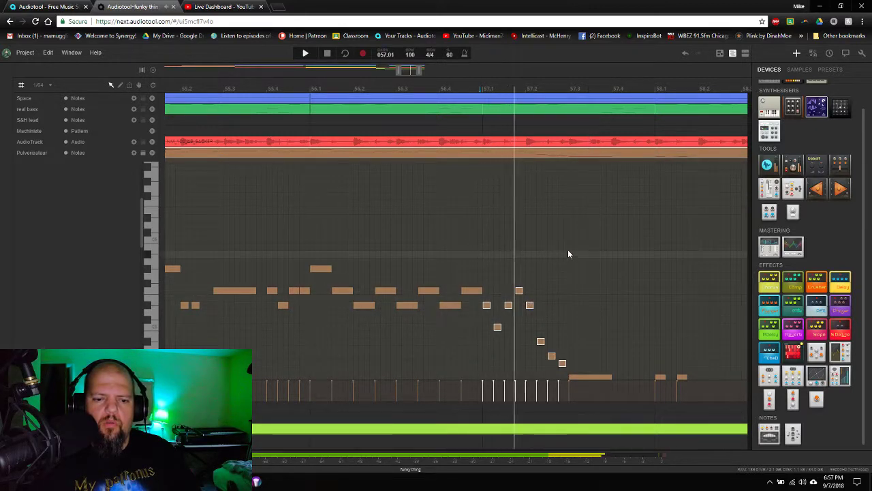
{"action": "key", "text": "space"}
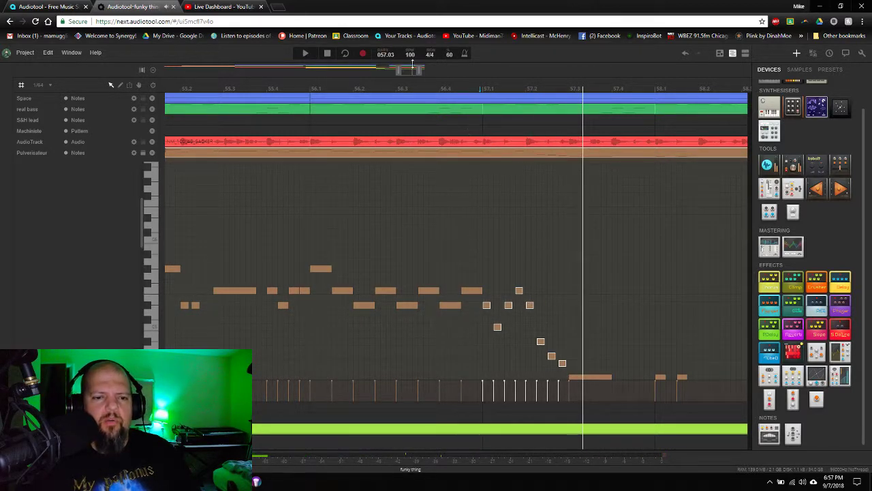
Play the melody from bar 56 past bar 58 to hear how the phrase leads into the empty section
{"action": "left_click_drag", "start_coordinate": [409, 75], "coordinate": [422, 72]}
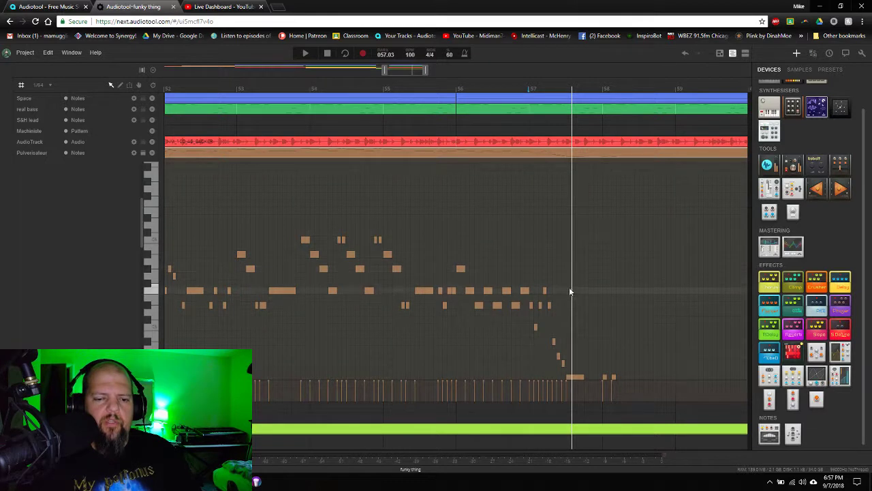
{"action": "left_click_drag", "start_coordinate": [406, 71], "coordinate": [418, 68]}
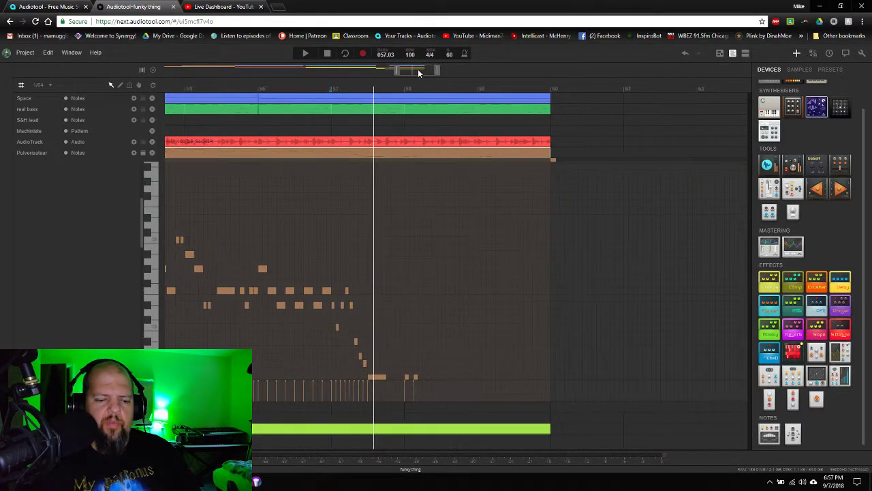
{"action": "scroll", "coordinate": [430, 307], "scroll_direction": "down", "scroll_amount": 3}
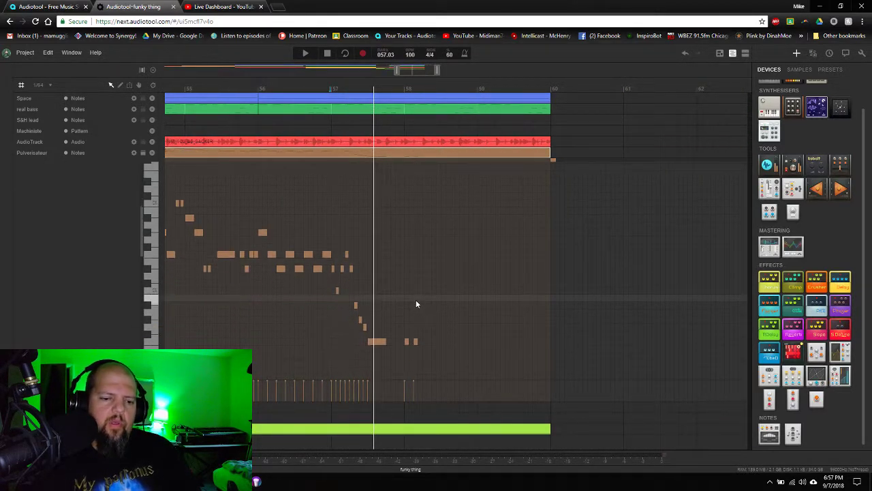
{"action": "scroll", "coordinate": [421, 300], "scroll_direction": "up", "scroll_amount": 1}
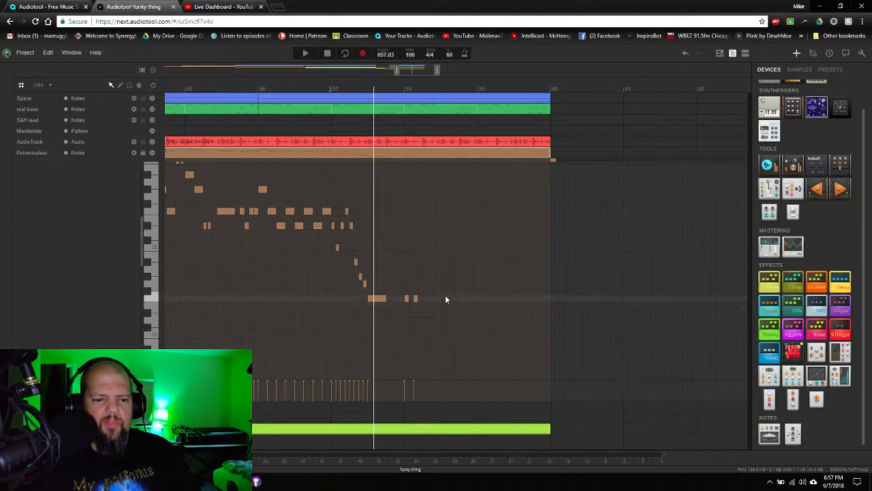
{"action": "left_click", "coordinate": [256, 89]}
{"action": "key", "text": "space"}
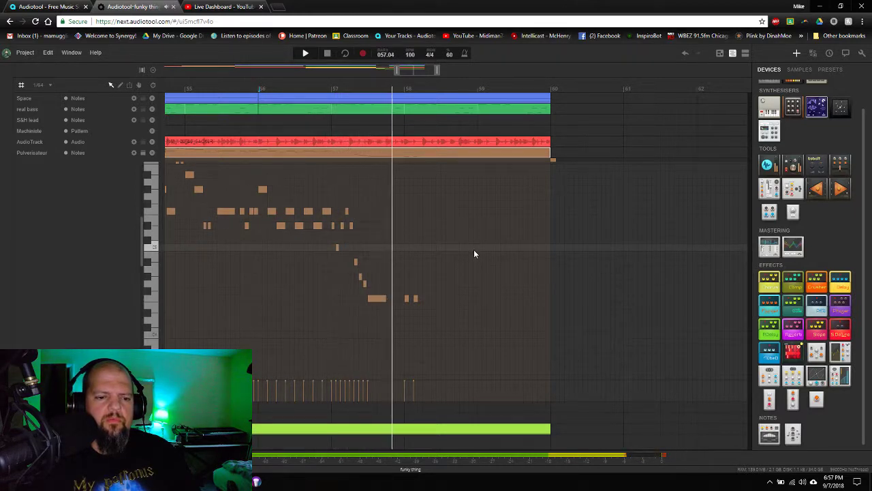
{"action": "key", "text": "space"}
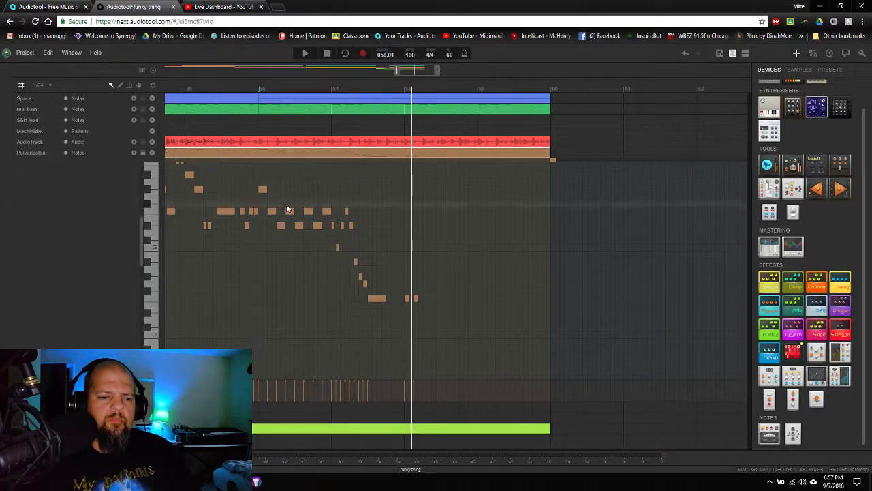
Shorten the three D#5 notes at 56.2, 56.3 and 56.4 by a 64th and play the result from bar 56
{"action": "left_click_drag", "start_coordinate": [266, 223], "coordinate": [328, 232]}
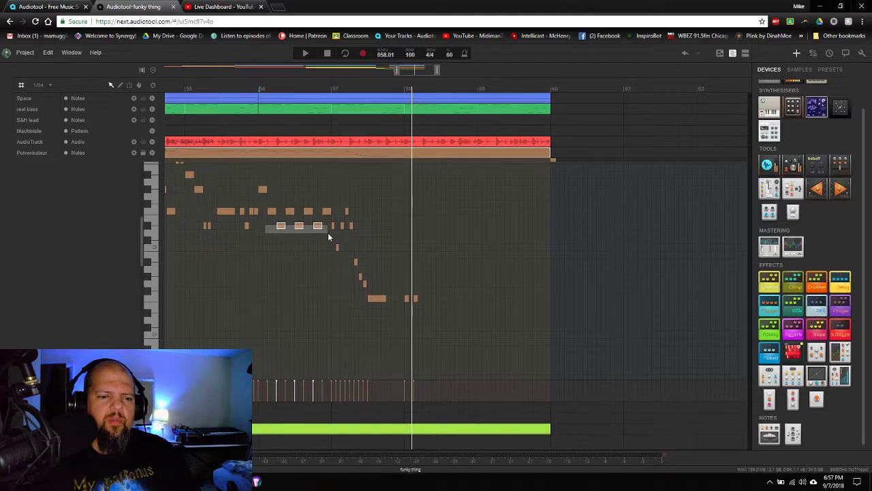
{"action": "left_click_drag", "start_coordinate": [328, 233], "coordinate": [323, 231]}
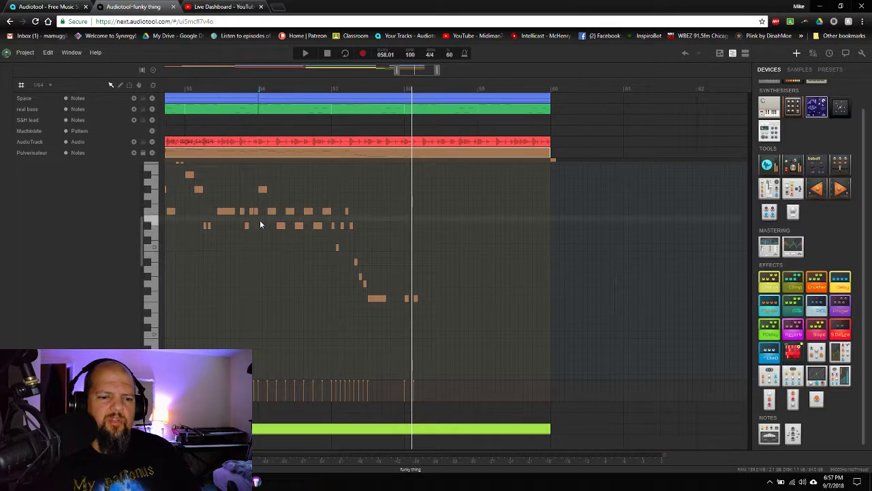
{"action": "left_click_drag", "start_coordinate": [265, 219], "coordinate": [318, 228]}
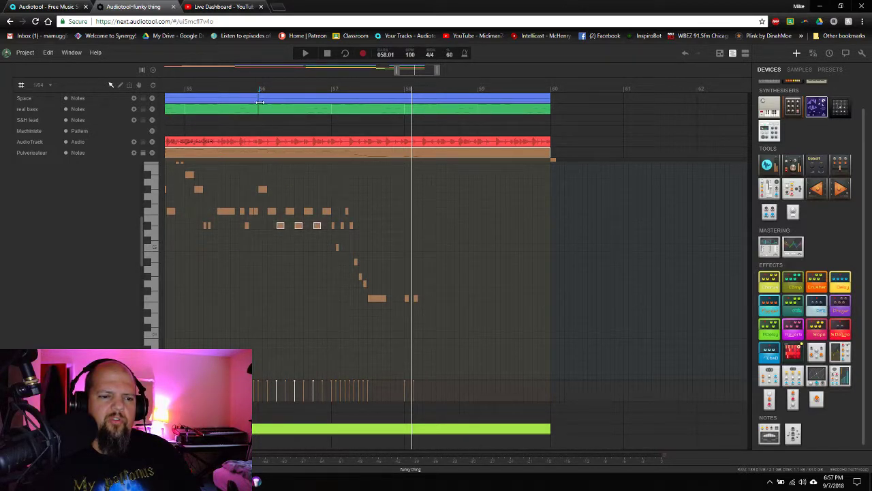
{"action": "key", "text": "space"}
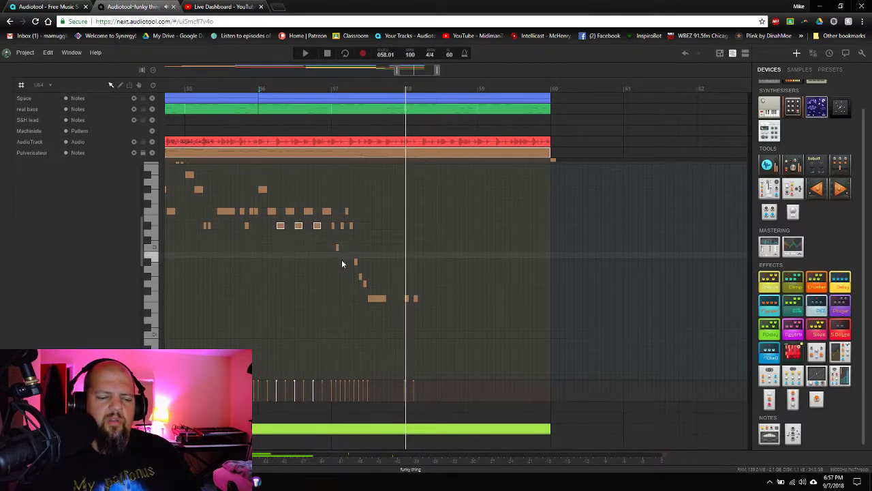
{"action": "key", "text": "space"}
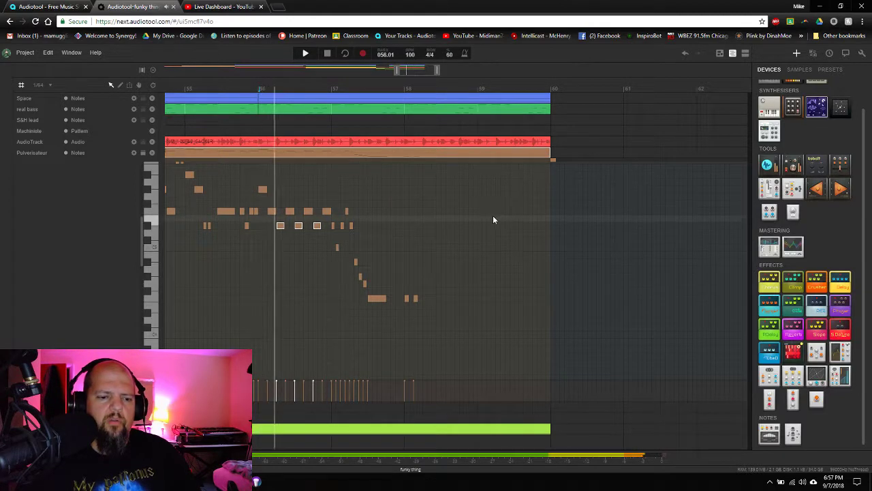
Set the snap grid to 1/16 and add two short G4 notes at 58.2 and half a beat after it
{"action": "left_click", "coordinate": [45, 85]}
{"action": "left_click", "coordinate": [47, 152]}
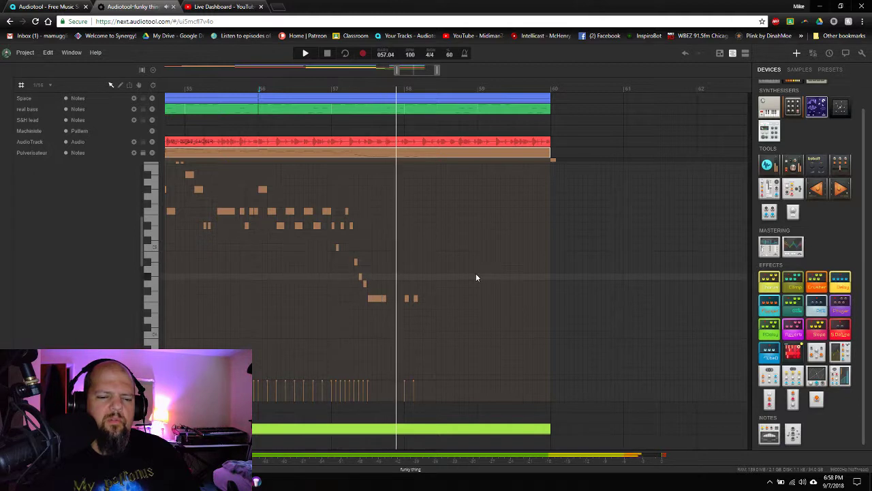
{"action": "key", "text": "space"}
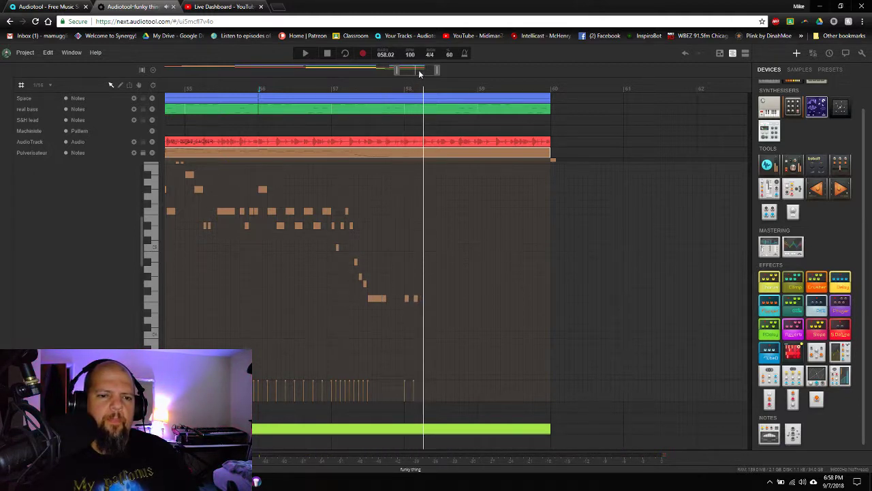
{"action": "scroll", "coordinate": [419, 70], "scroll_direction": "up", "scroll_amount": 5}
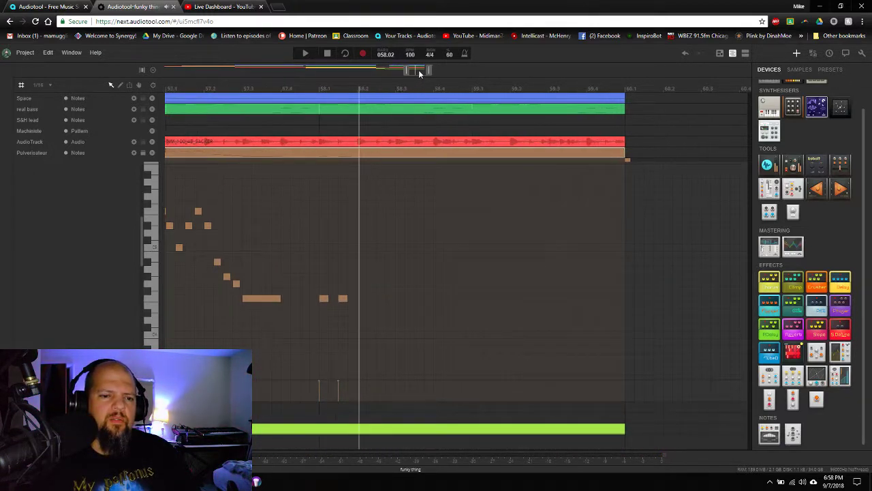
{"action": "left_click", "coordinate": [361, 284]}
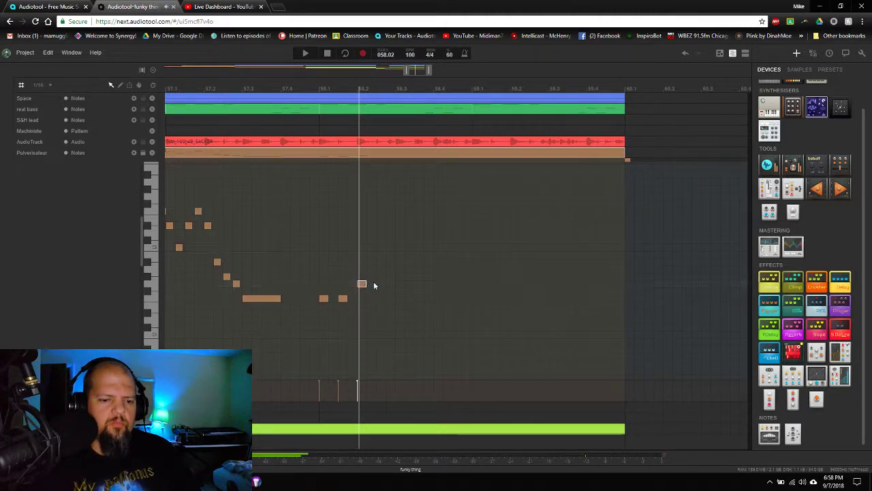
{"action": "left_click", "coordinate": [381, 284]}
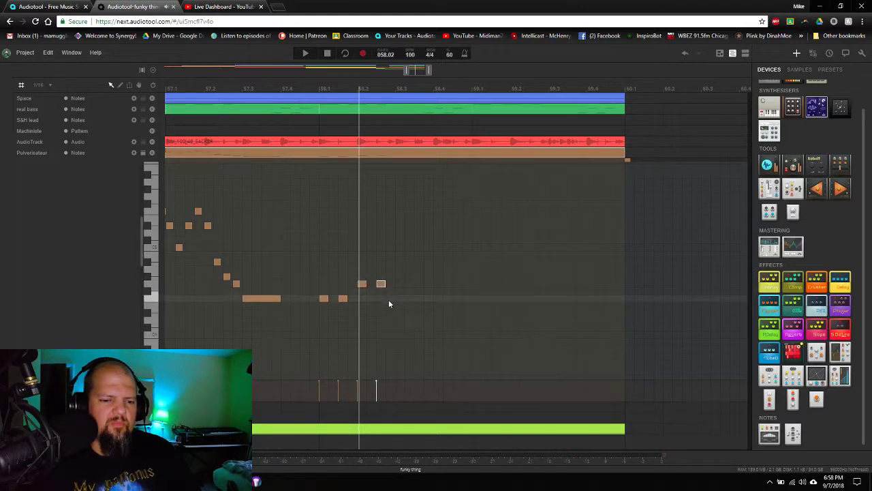
{"action": "left_click_drag", "start_coordinate": [356, 267], "coordinate": [383, 296]}
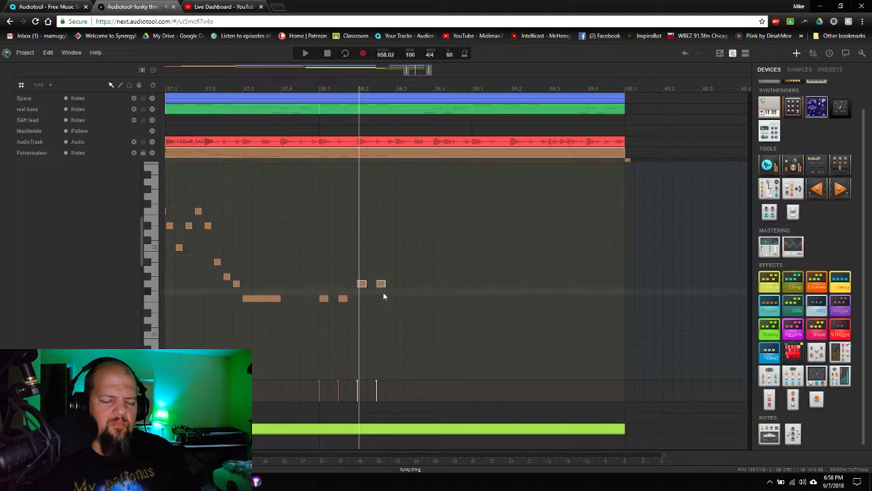
Continue the melody from 58.3 at half-beat intervals with short notes A#4, F4, A#4, F4, D5 and A#4
{"action": "double_click", "coordinate": [401, 262]}
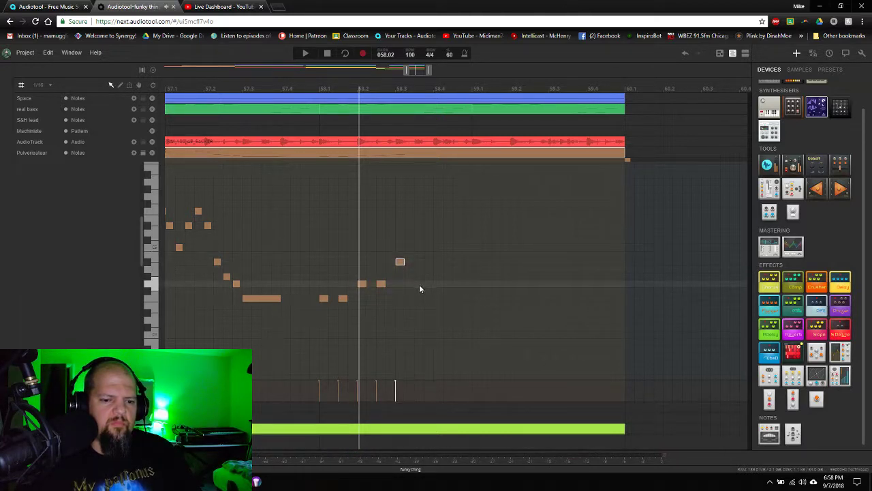
{"action": "double_click", "coordinate": [419, 284]}
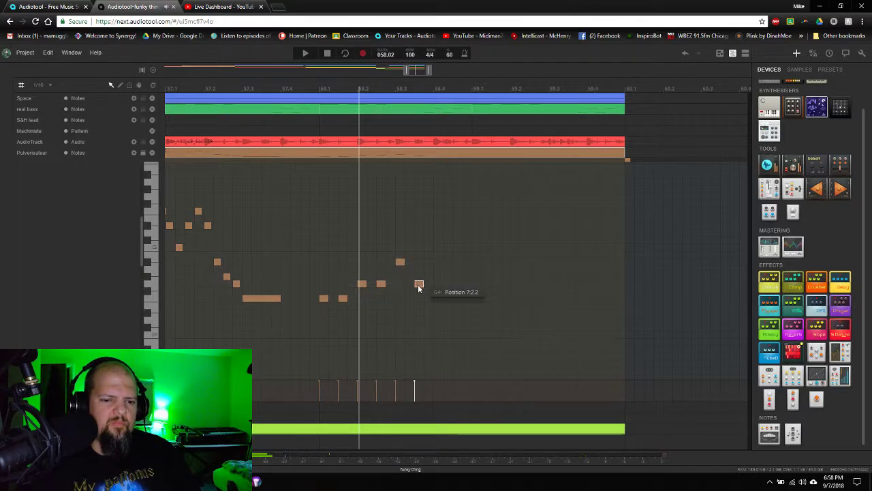
{"action": "left_click_drag", "start_coordinate": [419, 288], "coordinate": [420, 305]}
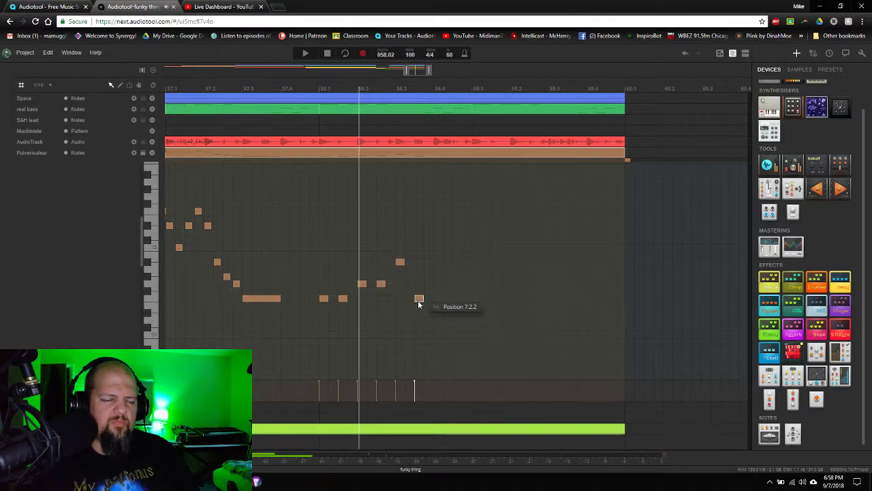
{"action": "double_click", "coordinate": [439, 262]}
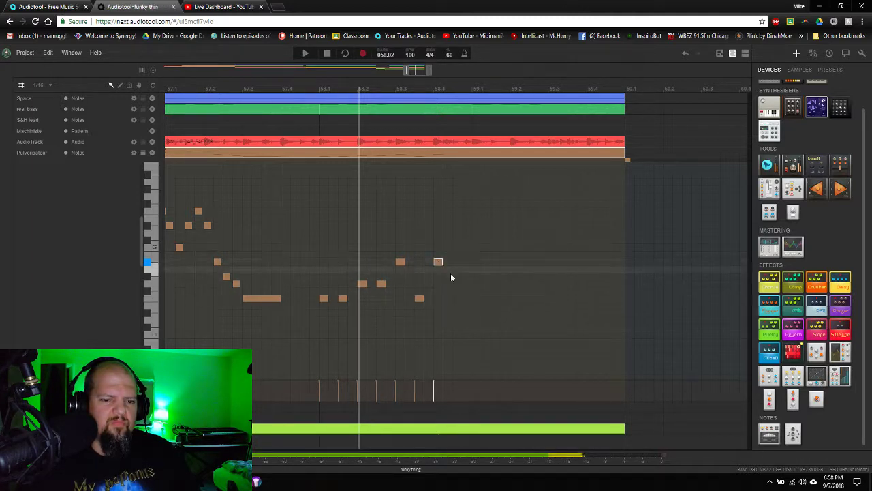
{"action": "double_click", "coordinate": [458, 299]}
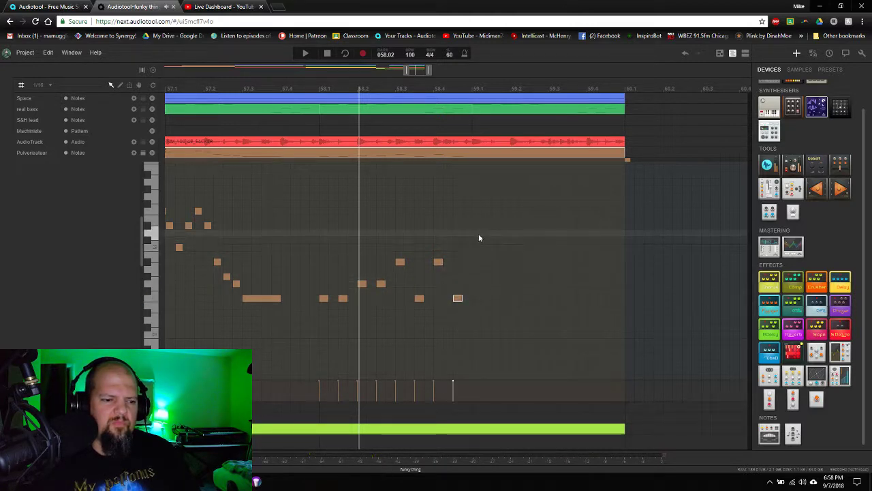
{"action": "double_click", "coordinate": [477, 233]}
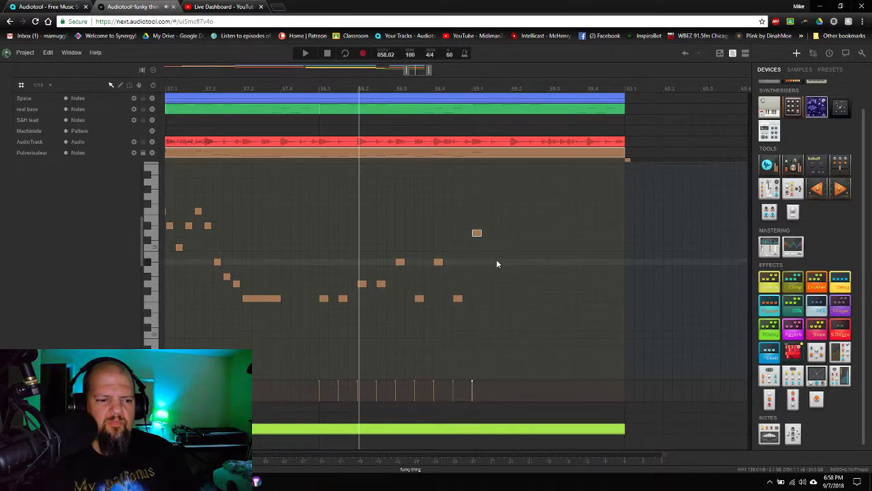
{"action": "double_click", "coordinate": [496, 261]}
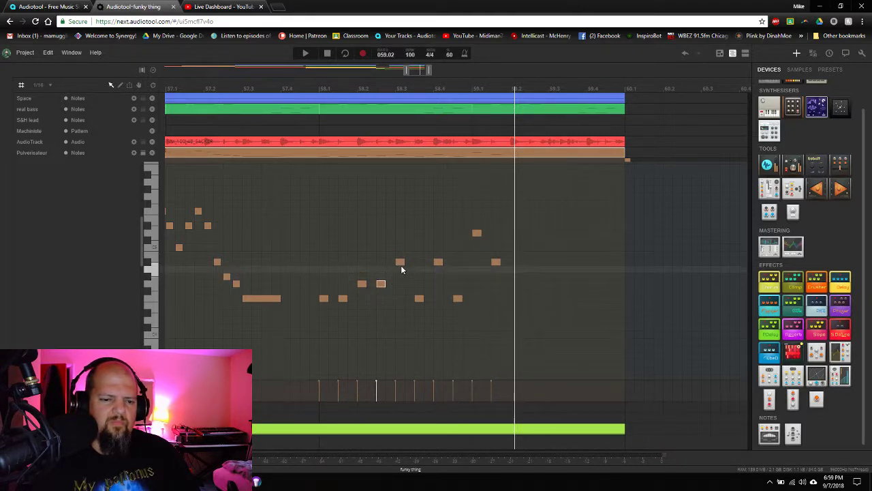
Lower the note at 58.3 and the one half a beat after 58.4 to D#4, and play the phrase from just before 58.2
{"action": "left_click_drag", "start_coordinate": [401, 266], "coordinate": [399, 311]}
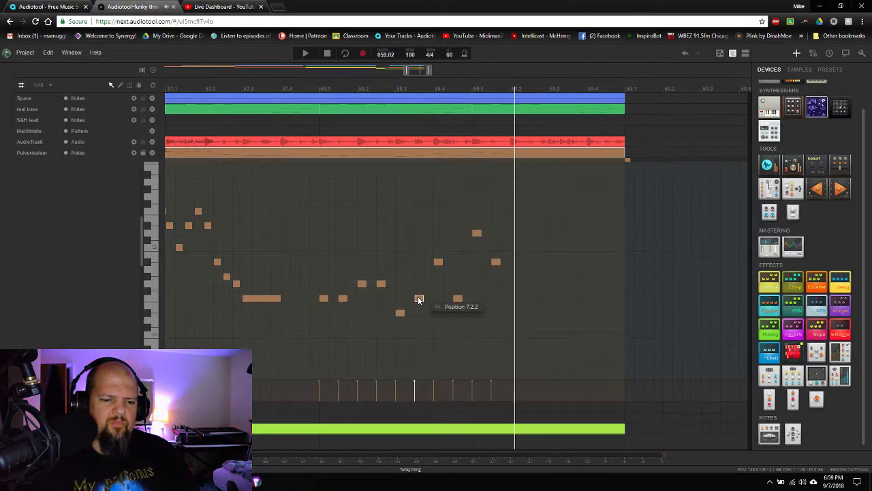
{"action": "left_click", "coordinate": [419, 300]}
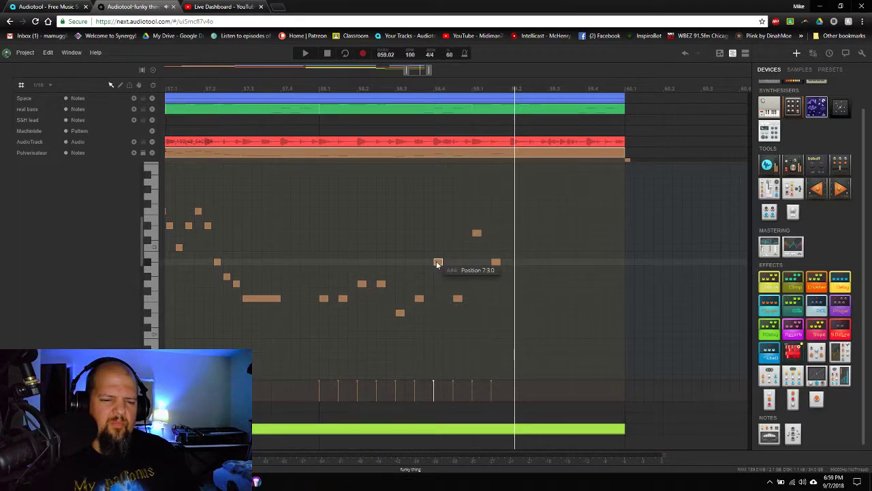
{"action": "left_click", "coordinate": [458, 300]}
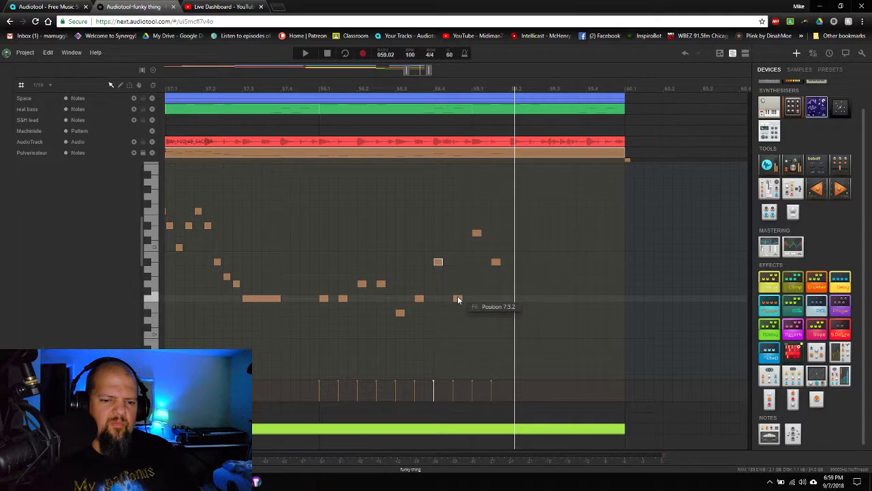
{"action": "mouse_move", "coordinate": [457, 300]}
{"action": "left_mouse_down"}
{"action": "mouse_move", "coordinate": [457, 328]}
{"action": "mouse_move", "coordinate": [457, 314]}
{"action": "left_mouse_up"}
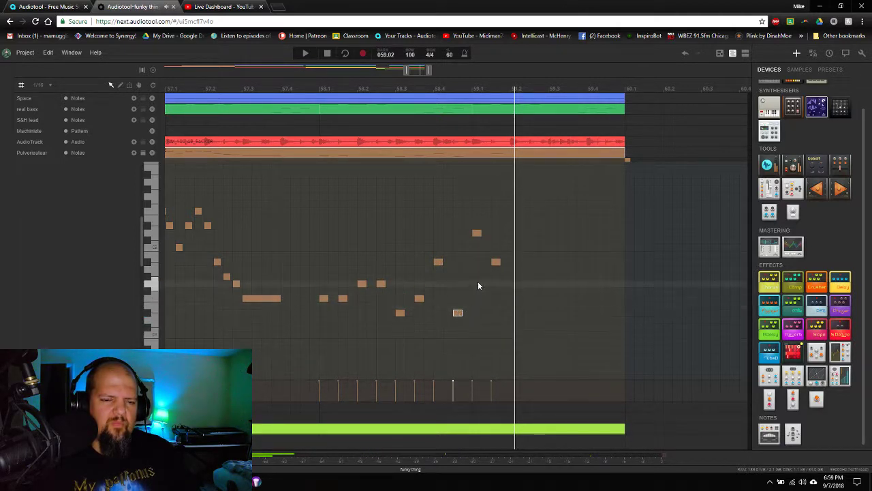
{"action": "left_click", "coordinate": [348, 90]}
{"action": "key", "text": "space"}
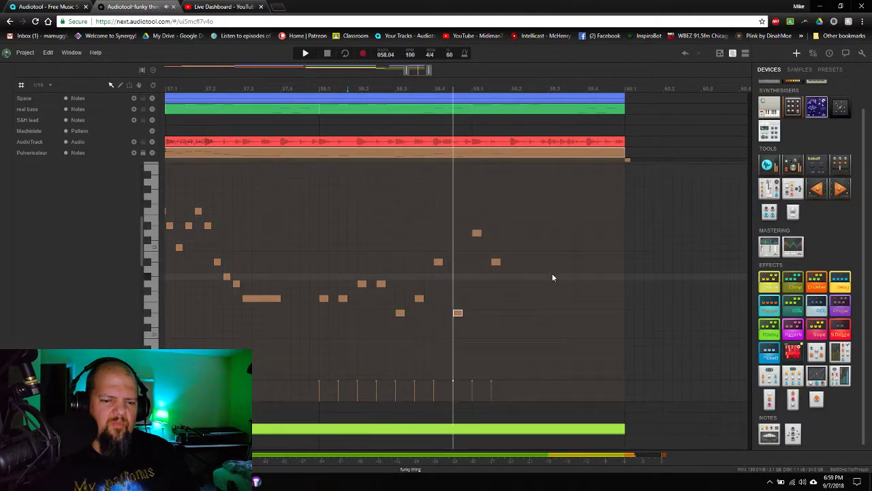
{"action": "key", "text": "space"}
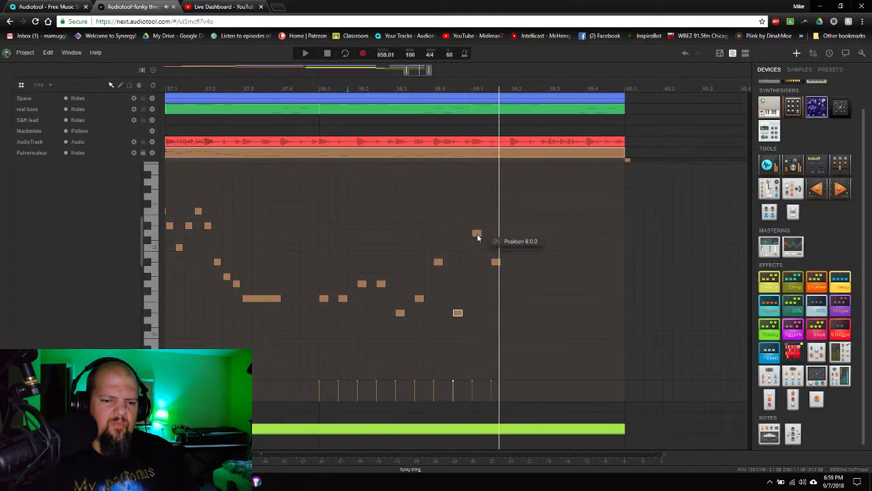
Lower the note at 59.1 to A#4 and the one half a beat after it to F4, adding short G4 and D4 notes behind them
{"action": "left_click_drag", "start_coordinate": [476, 234], "coordinate": [478, 264]}
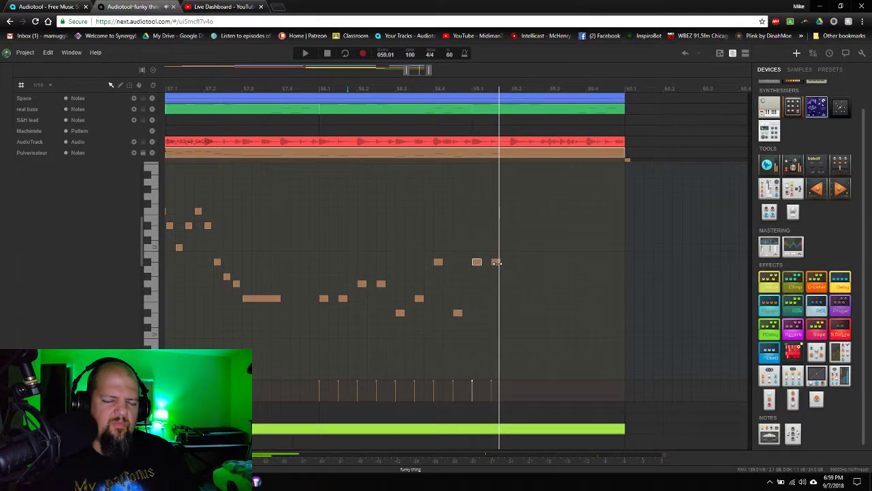
{"action": "left_click_drag", "start_coordinate": [495, 265], "coordinate": [497, 304]}
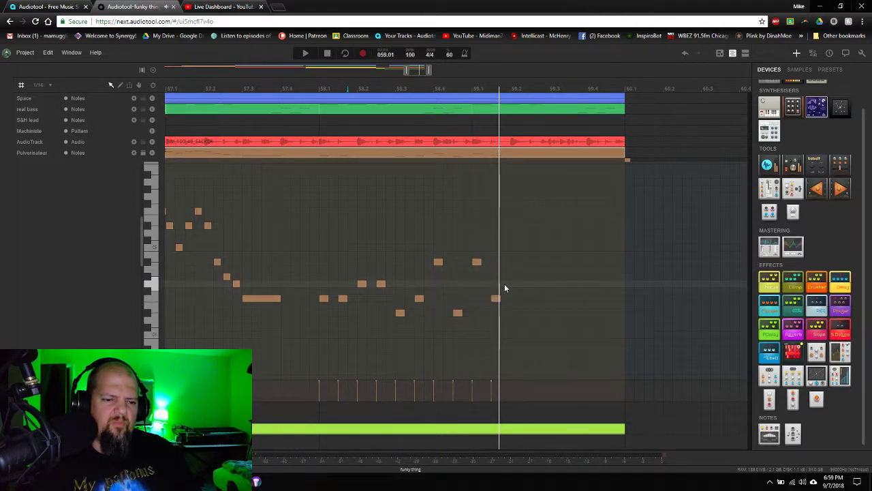
{"action": "left_click", "coordinate": [504, 286]}
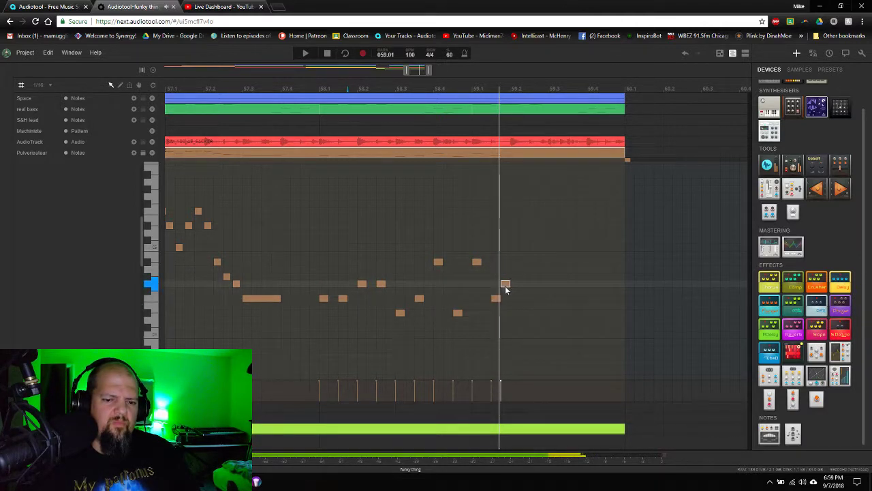
{"action": "left_click", "coordinate": [521, 320]}
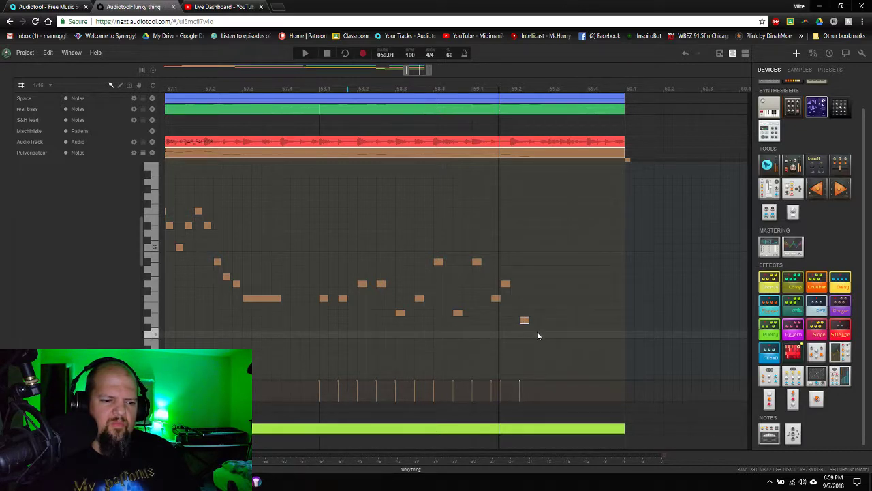
{"action": "left_click", "coordinate": [537, 335]}
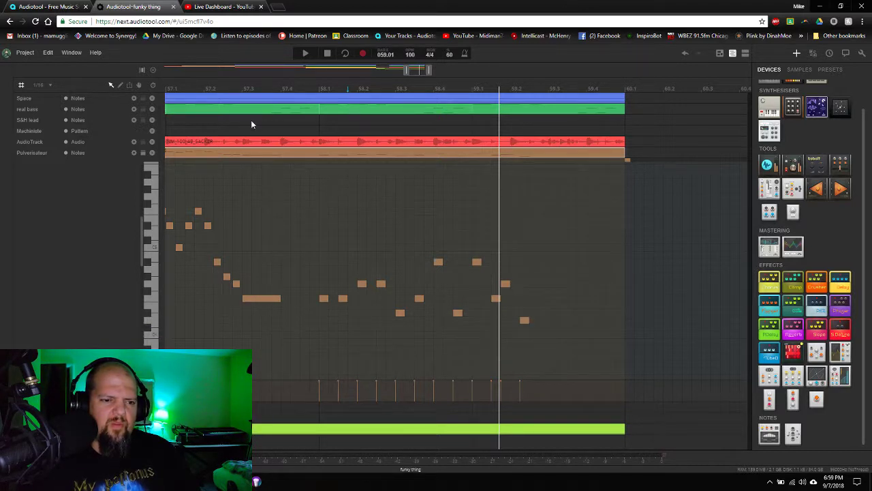
Play the melody from the start of bar 57 and again from bar 56, listening through the new phrase in bars 58 and 59
{"action": "left_click", "coordinate": [198, 92]}
{"action": "key", "text": "space"}
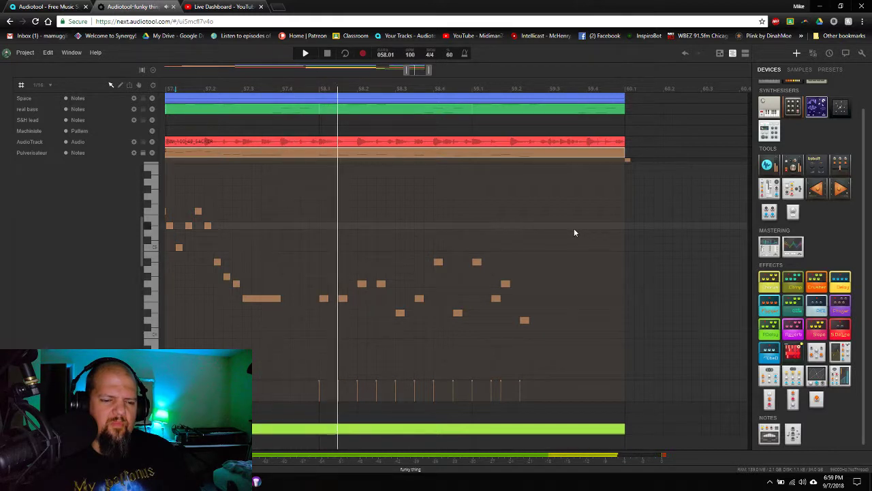
{"action": "scroll", "coordinate": [414, 73], "scroll_direction": "down", "scroll_amount": 3}
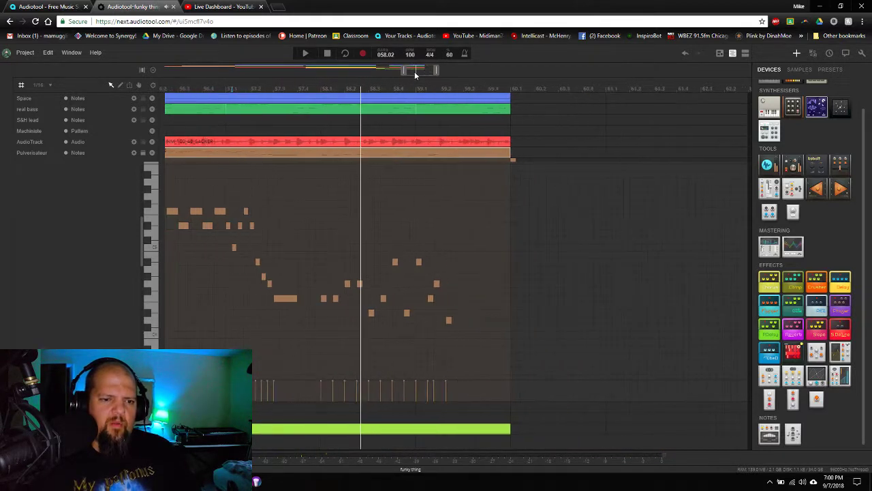
{"action": "left_click_drag", "start_coordinate": [414, 71], "coordinate": [400, 69]}
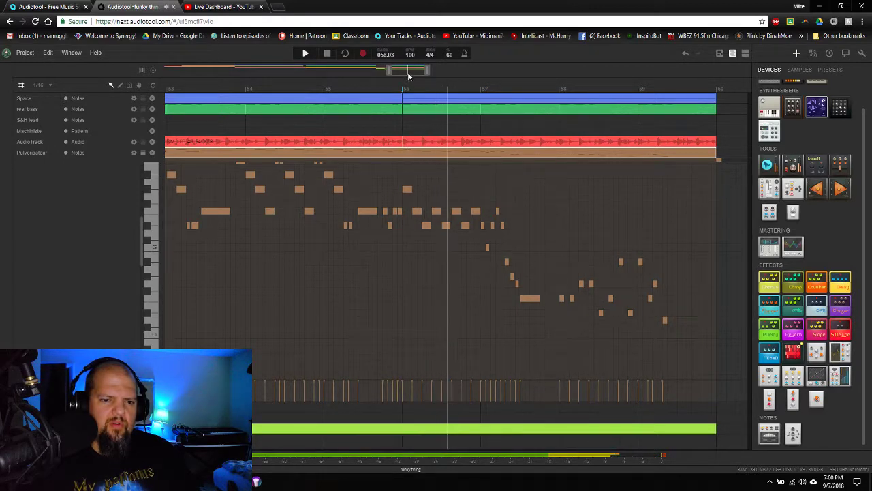
{"action": "left_click_drag", "start_coordinate": [407, 72], "coordinate": [423, 68]}
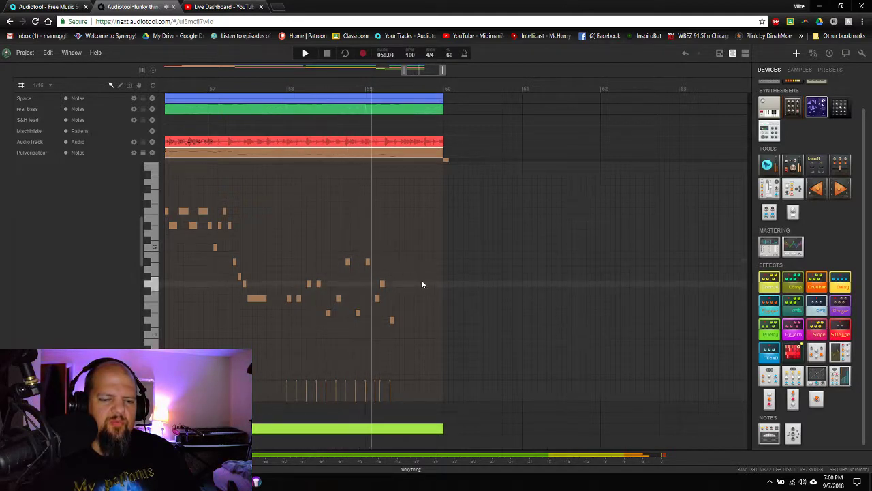
{"action": "scroll", "coordinate": [418, 70], "scroll_direction": "up", "scroll_amount": 3}
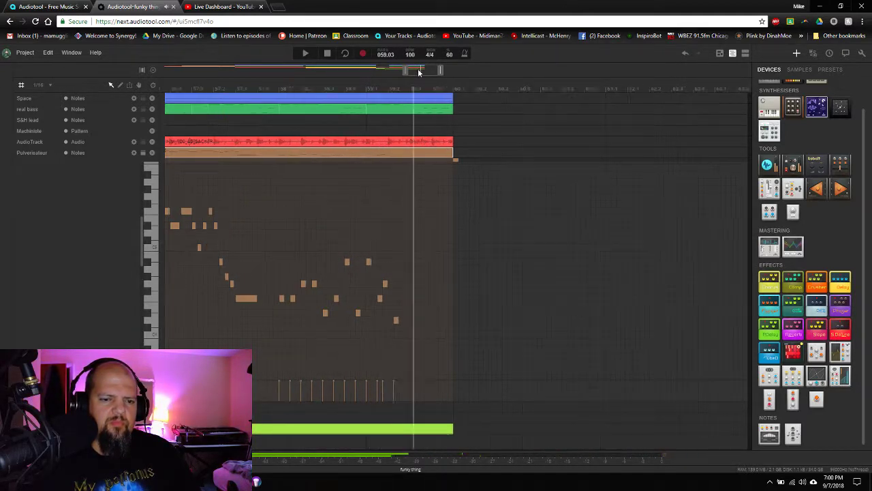
{"action": "scroll", "coordinate": [419, 70], "scroll_direction": "up", "scroll_amount": 2}
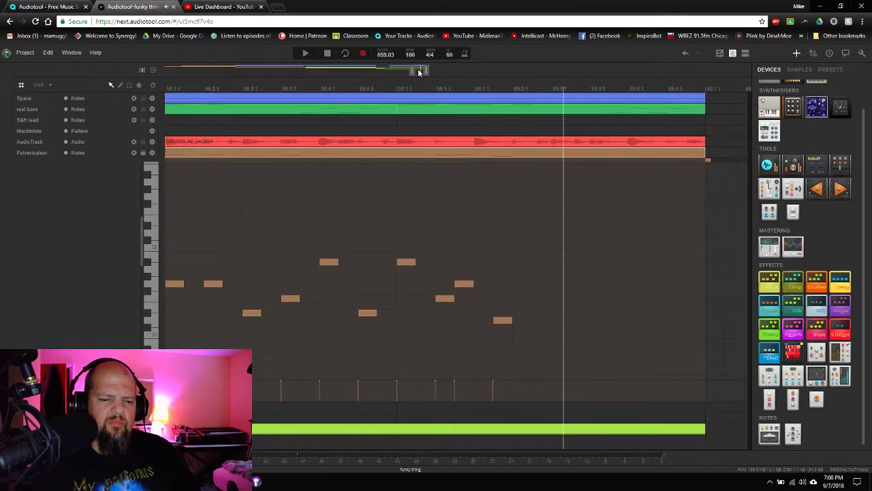
{"action": "scroll", "coordinate": [419, 70], "scroll_direction": "down", "scroll_amount": 1}
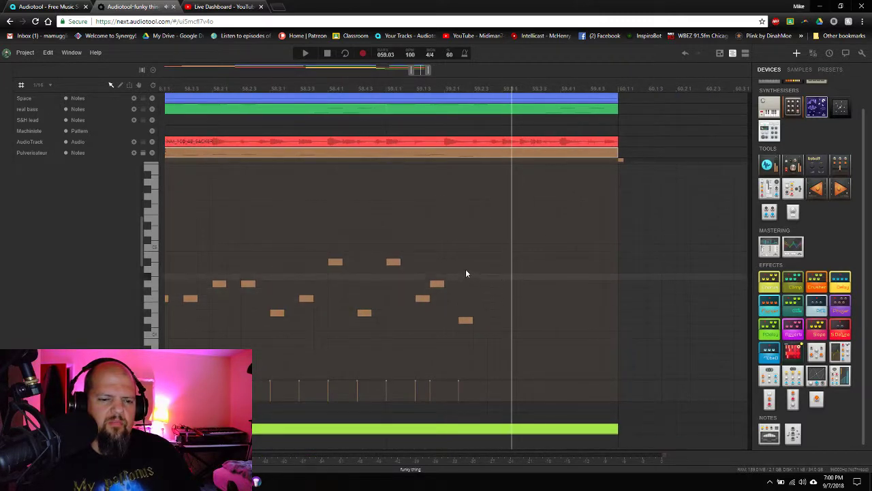
Delete all the Pulverisateur melody notes from bar 58 onward
{"action": "left_click", "coordinate": [436, 286]}
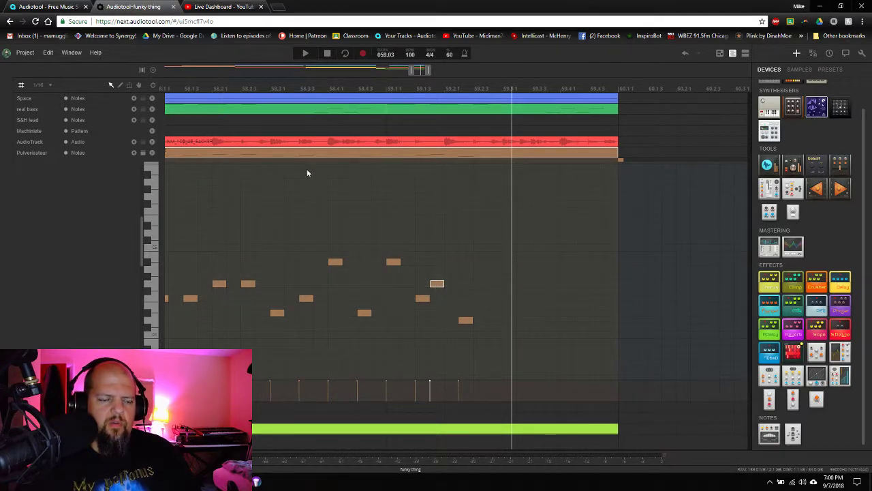
{"action": "scroll", "coordinate": [415, 71], "scroll_direction": "down", "scroll_amount": 2}
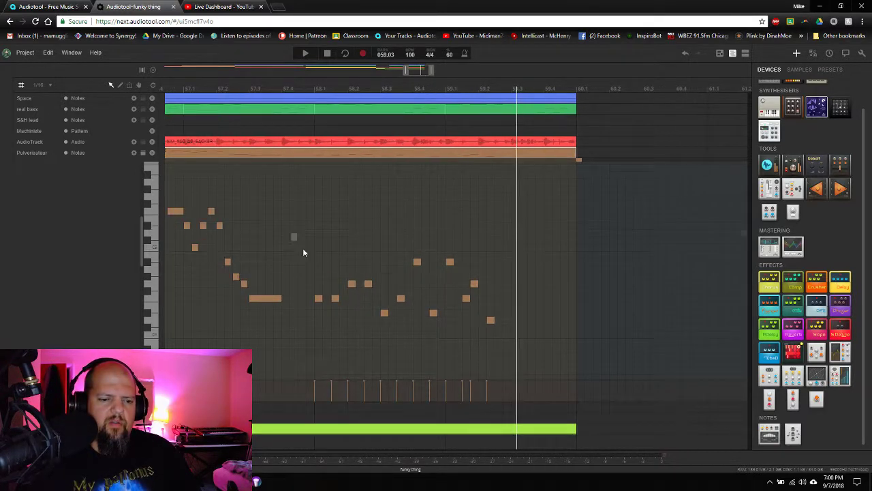
{"action": "left_click_drag", "start_coordinate": [291, 233], "coordinate": [511, 341]}
{"action": "key", "text": "Delete"}
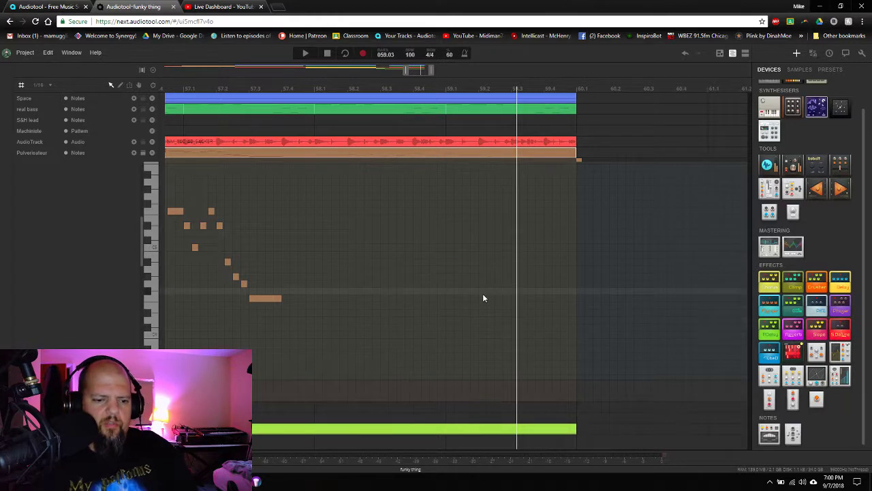
Restart the phrase at 58.1 with short sixteenth notes D#4, D4 and D#4, followed by C4 and D4 within beat 58.2
{"action": "left_click", "coordinate": [315, 94]}
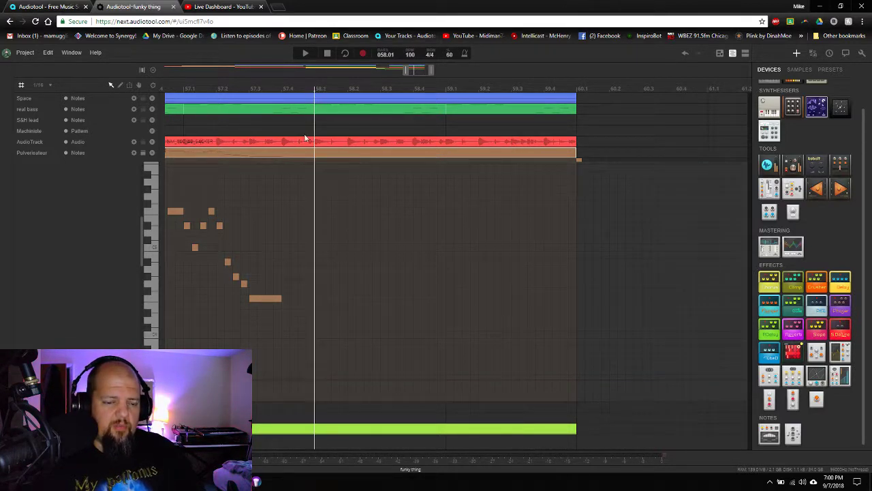
{"action": "left_click", "coordinate": [317, 298]}
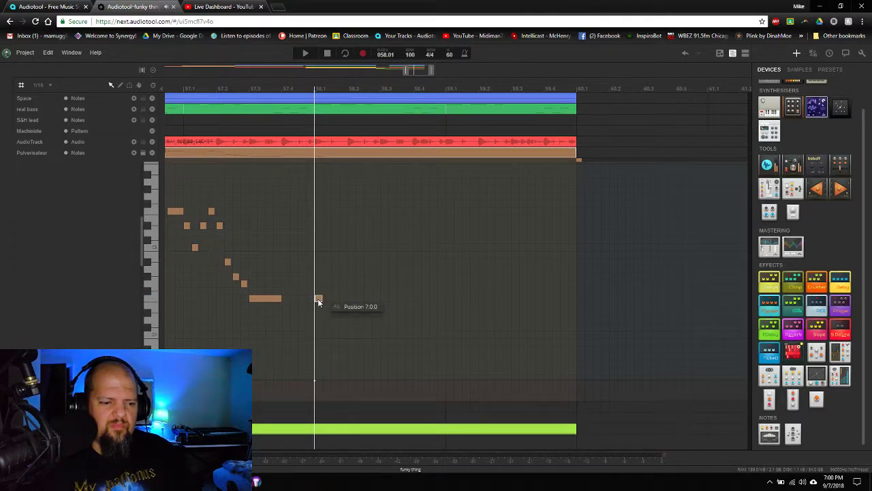
{"action": "left_click_drag", "start_coordinate": [318, 301], "coordinate": [319, 312]}
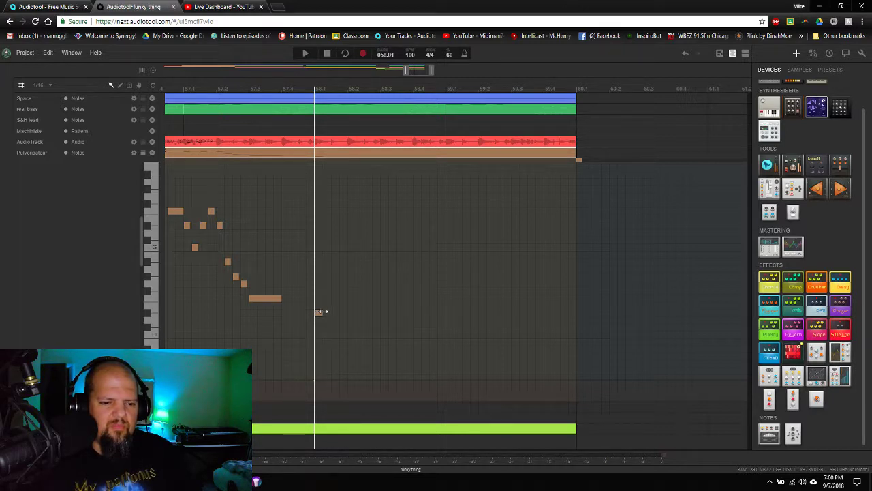
{"action": "left_click", "coordinate": [335, 322]}
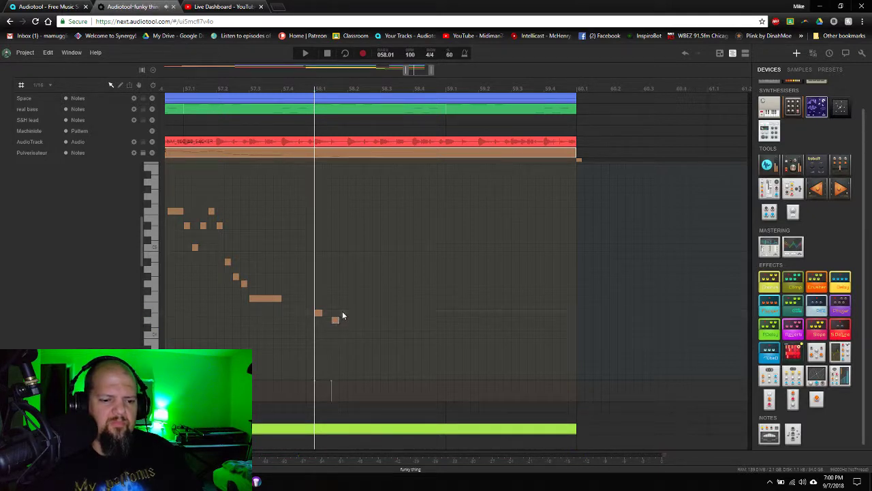
{"action": "left_click", "coordinate": [343, 313]}
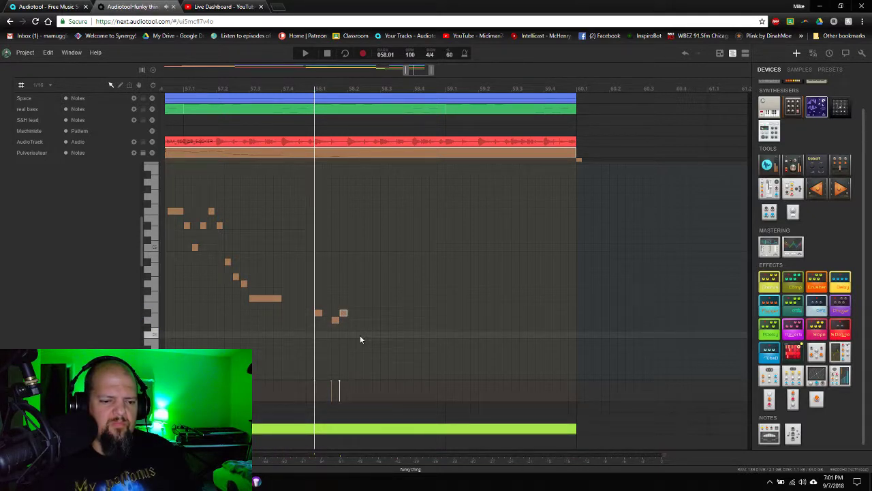
{"action": "left_click", "coordinate": [360, 335]}
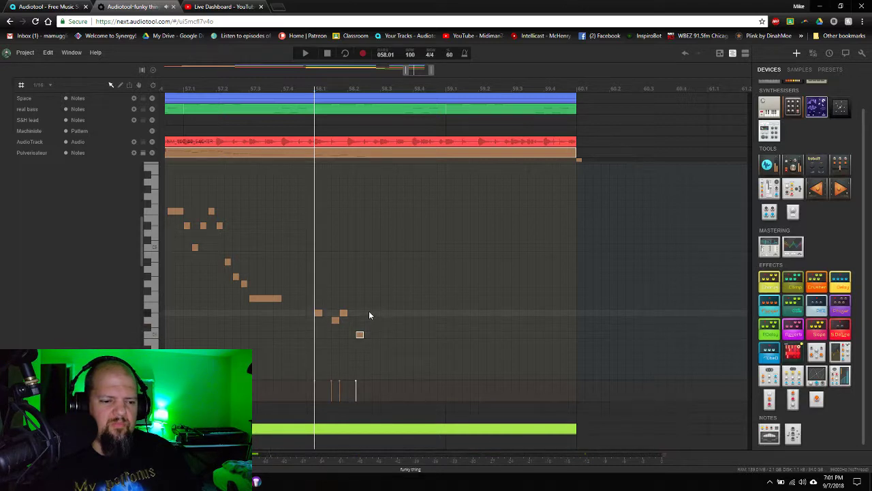
{"action": "left_click", "coordinate": [368, 320]}
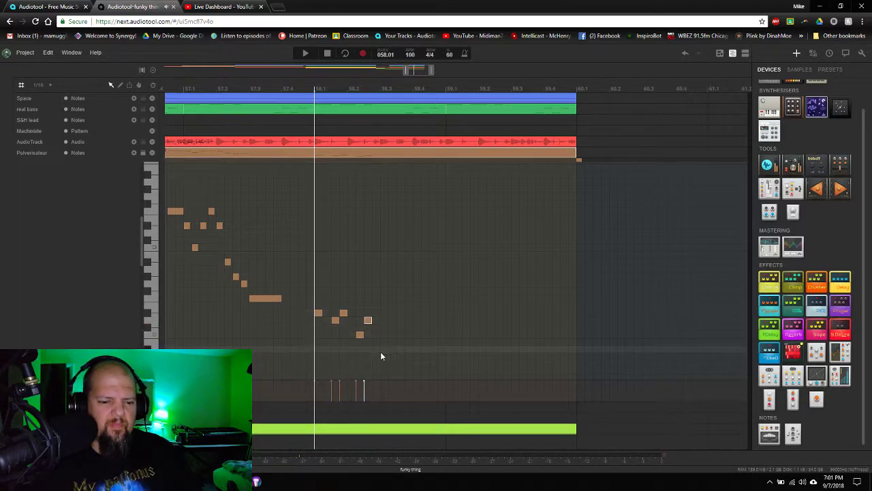
Add sixteenth notes A#3, C4 and G3 from 58.3, follow them with an A#3 held for six sixteenths, and play from 58.1
{"action": "left_click", "coordinate": [384, 350]}
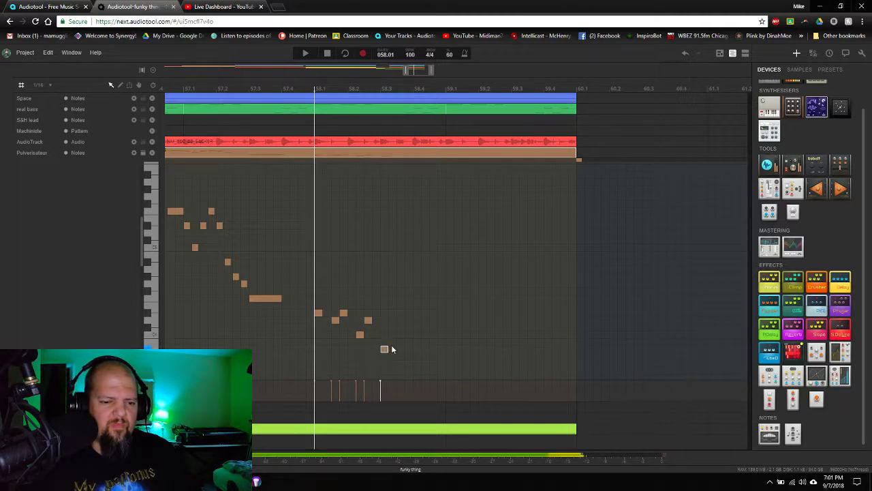
{"action": "left_click", "coordinate": [394, 335]}
{"action": "scroll", "coordinate": [409, 347], "scroll_direction": "down", "scroll_amount": 3}
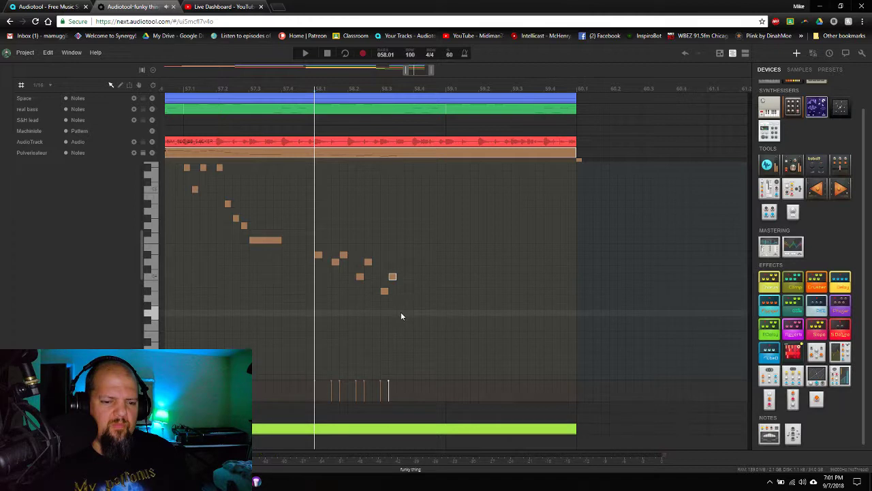
{"action": "left_click", "coordinate": [402, 314]}
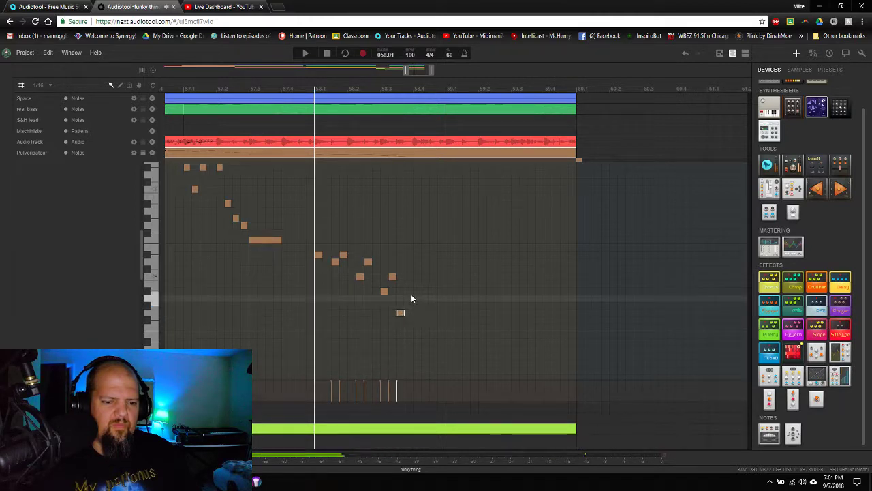
{"action": "left_click", "coordinate": [406, 291]}
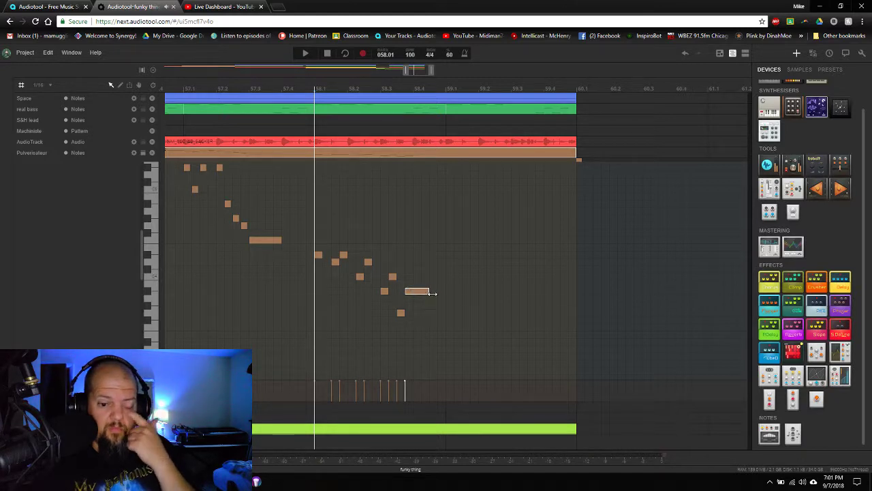
{"action": "left_click_drag", "start_coordinate": [431, 292], "coordinate": [453, 293]}
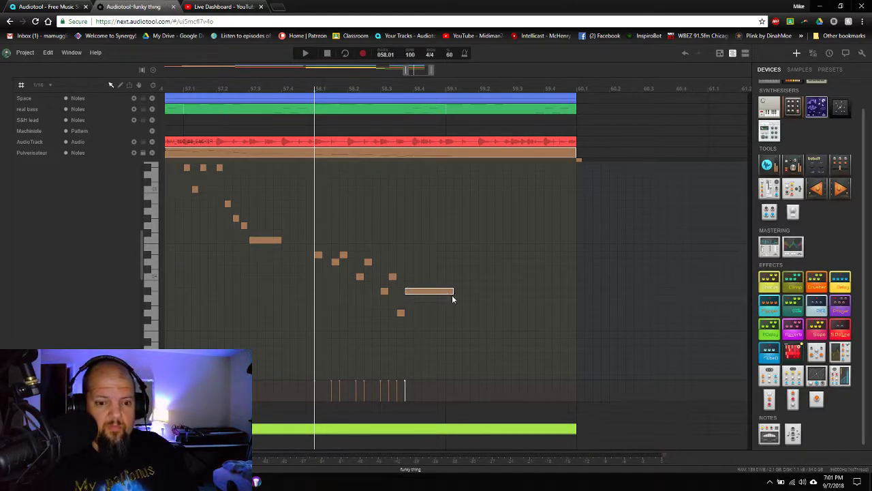
{"action": "key", "text": "space"}
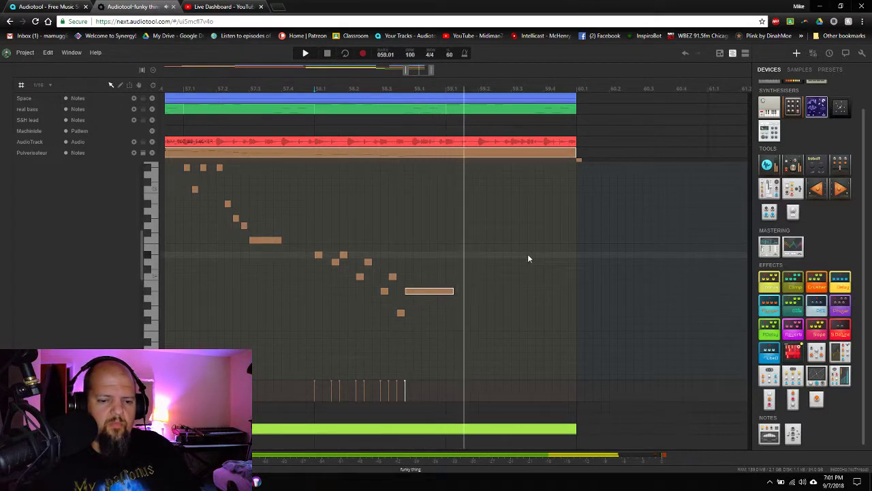
{"action": "key", "text": "space"}
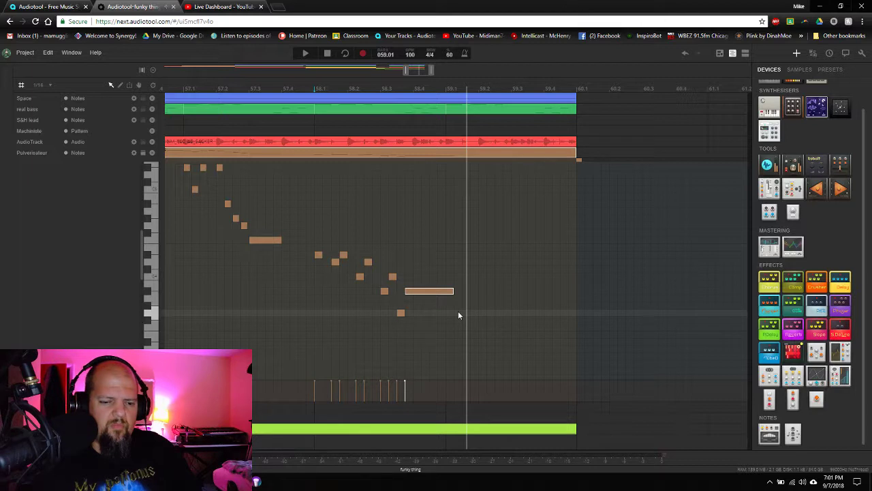
Add a long G3 just after 59.1, followed by two-sixteenth notes D#3, F3 and D#3 in the second half of bar 59
{"action": "left_click_drag", "start_coordinate": [458, 312], "coordinate": [510, 322]}
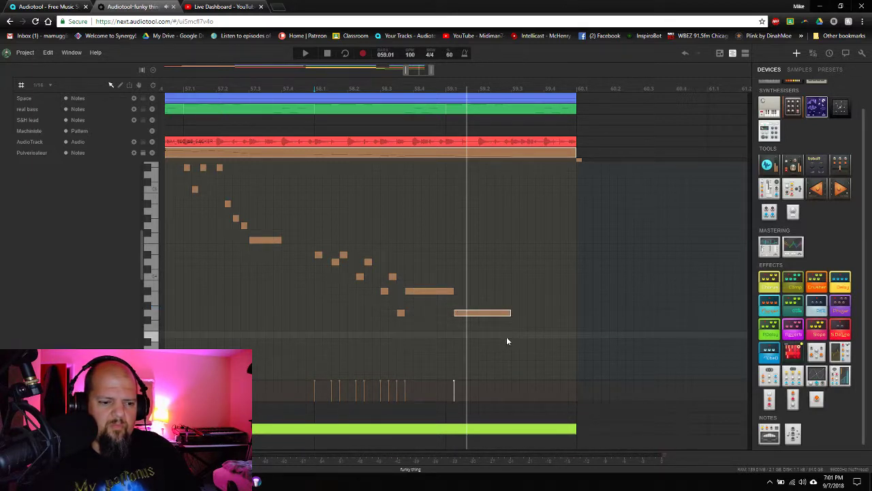
{"action": "left_click_drag", "start_coordinate": [505, 341], "coordinate": [545, 334]}
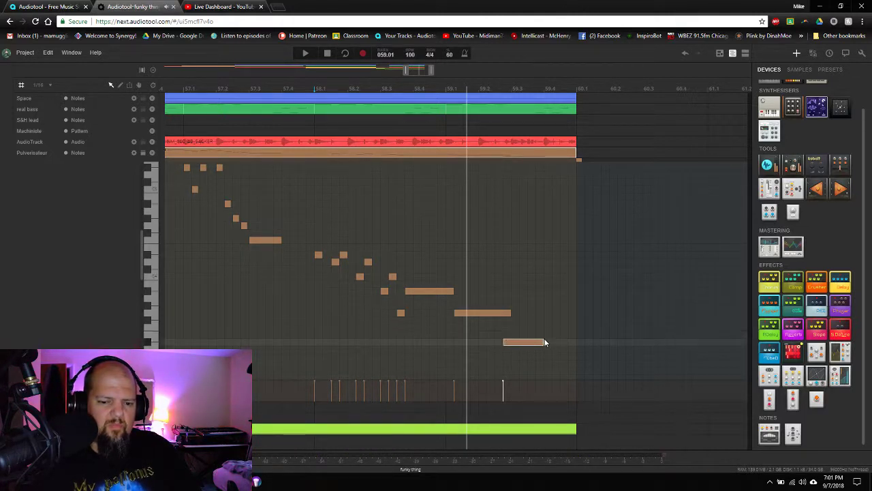
{"action": "left_click_drag", "start_coordinate": [543, 340], "coordinate": [519, 341]}
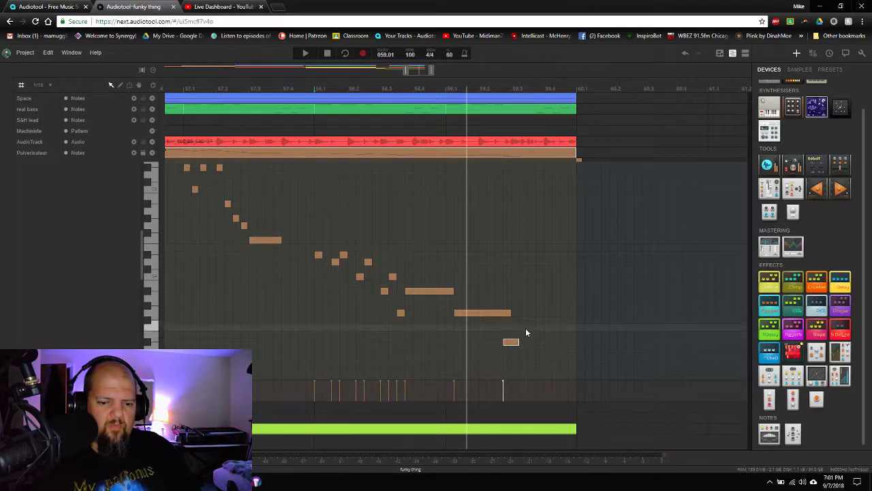
{"action": "left_click", "coordinate": [524, 326]}
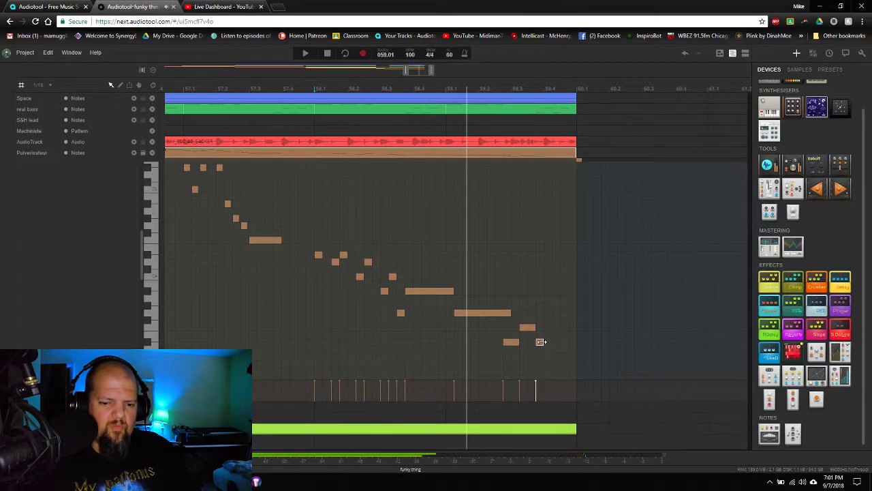
{"action": "left_click", "coordinate": [542, 341]}
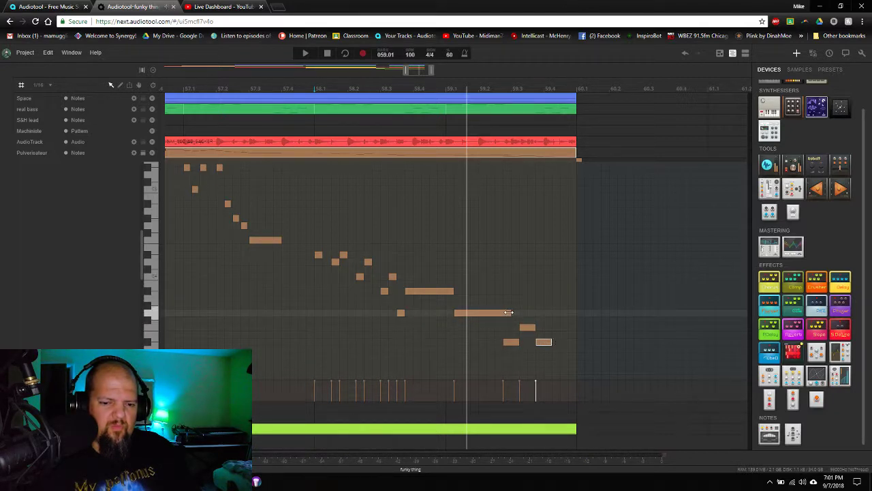
Shorten the G3, shift the three following notes one sixteenth earlier, add F3 and D#3 through the end of bar 59, and play from 58.1
{"action": "mouse_move", "coordinate": [508, 312]}
{"action": "left_mouse_down"}
{"action": "mouse_move", "coordinate": [461, 313]}
{"action": "mouse_move", "coordinate": [491, 315]}
{"action": "mouse_move", "coordinate": [559, 362]}
{"action": "left_mouse_up"}
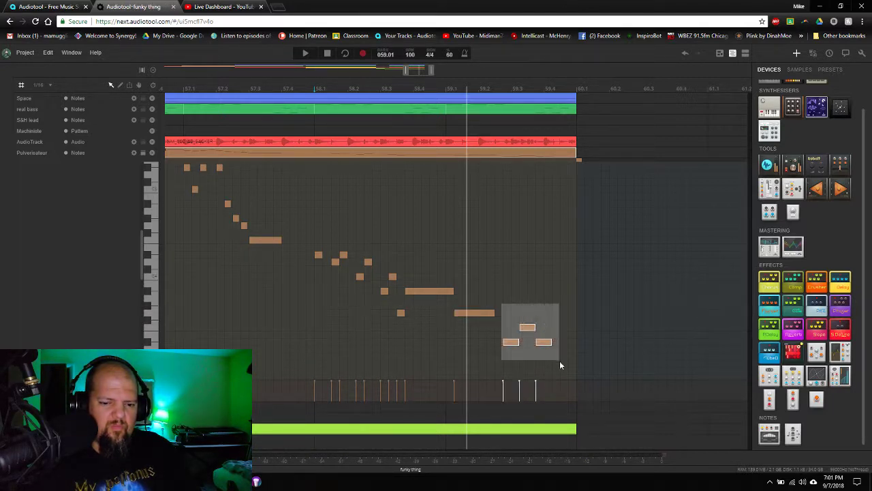
{"action": "left_click_drag", "start_coordinate": [511, 342], "coordinate": [503, 342]}
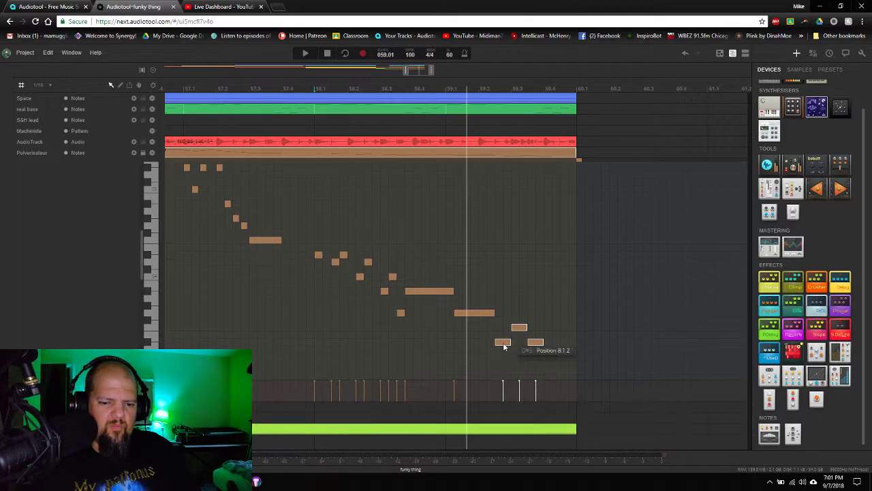
{"action": "double_click", "coordinate": [547, 327]}
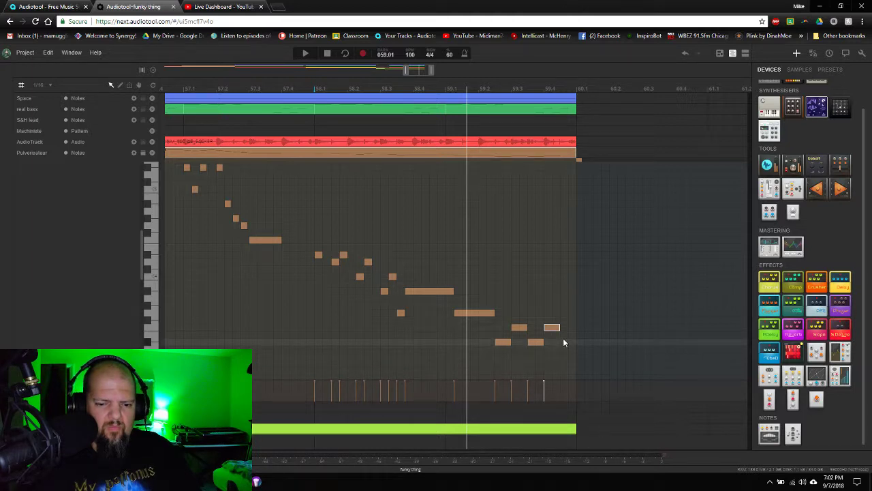
{"action": "double_click", "coordinate": [565, 342]}
{"action": "key", "text": "space"}
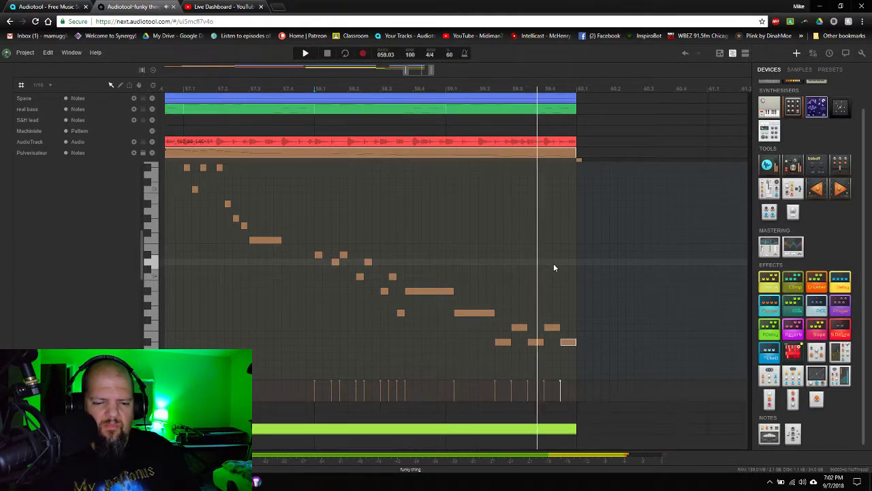
{"action": "key", "text": "space"}
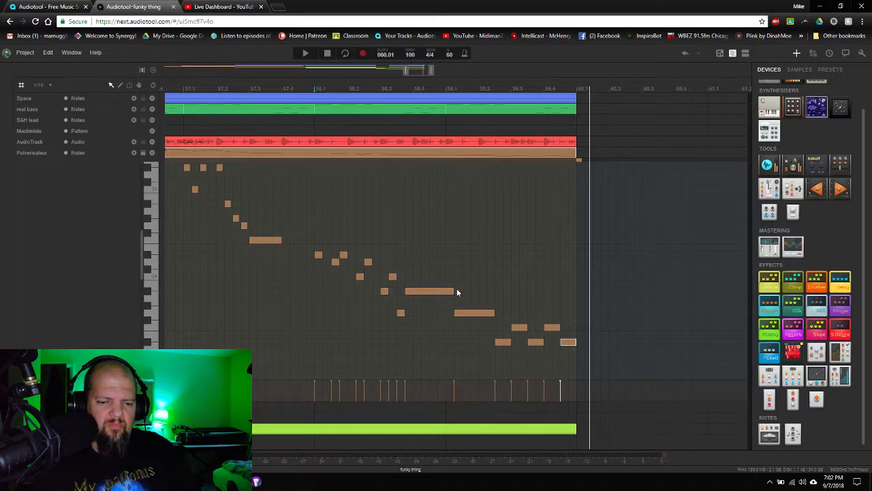
Shorten the held G3 in bar 59 to four sixteenths and play the phrase from 58.1
{"action": "left_click", "coordinate": [490, 312]}
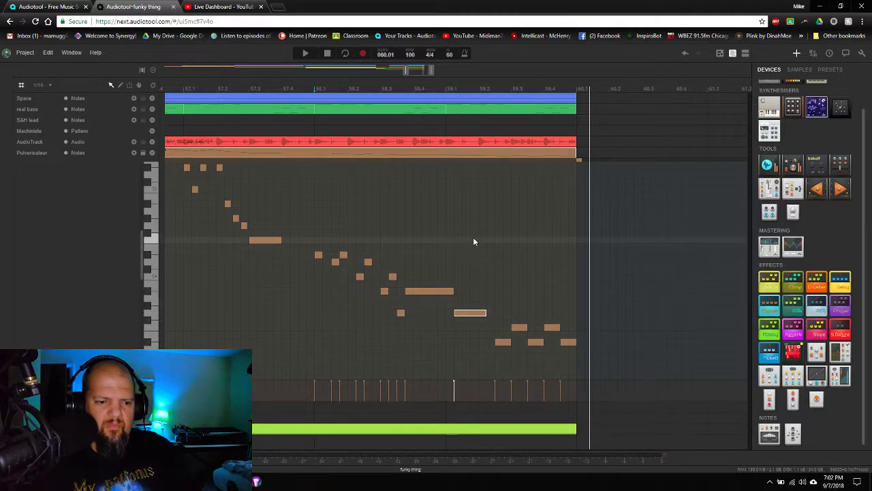
{"action": "key", "text": "space"}
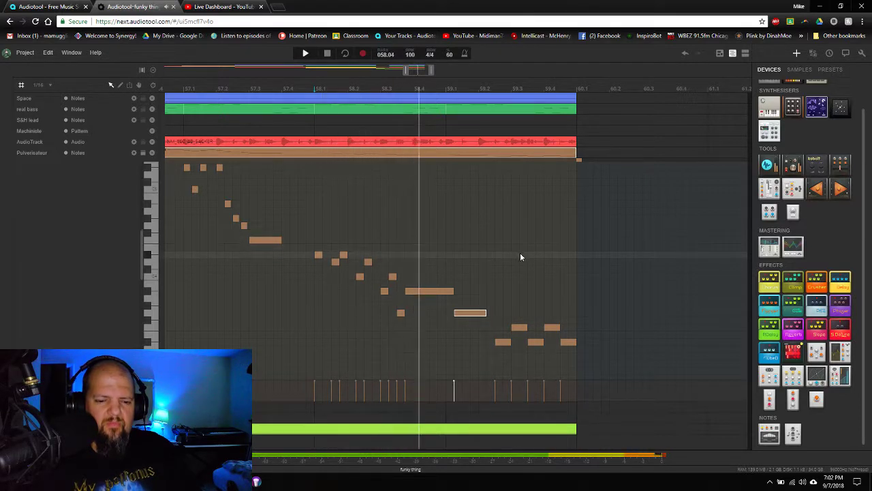
{"action": "key", "text": "space"}
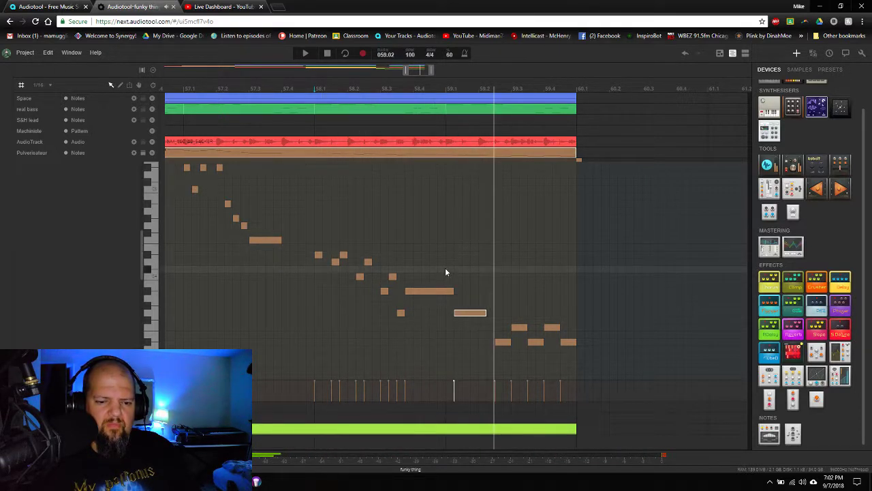
Shorten the held A#3 to five sixteenths, make the G3 last six sixteenths from 59.1, and play from 58.1
{"action": "left_click", "coordinate": [467, 293]}
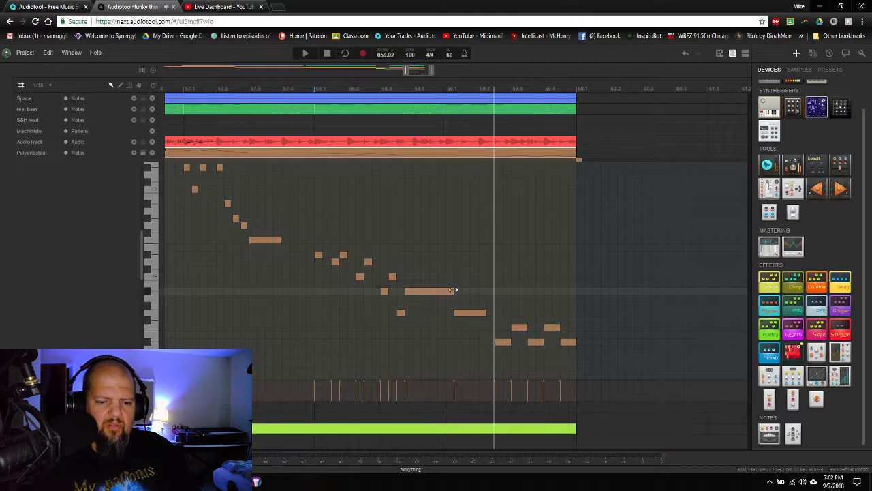
{"action": "left_click_drag", "start_coordinate": [450, 290], "coordinate": [493, 313]}
{"action": "key", "text": "space"}
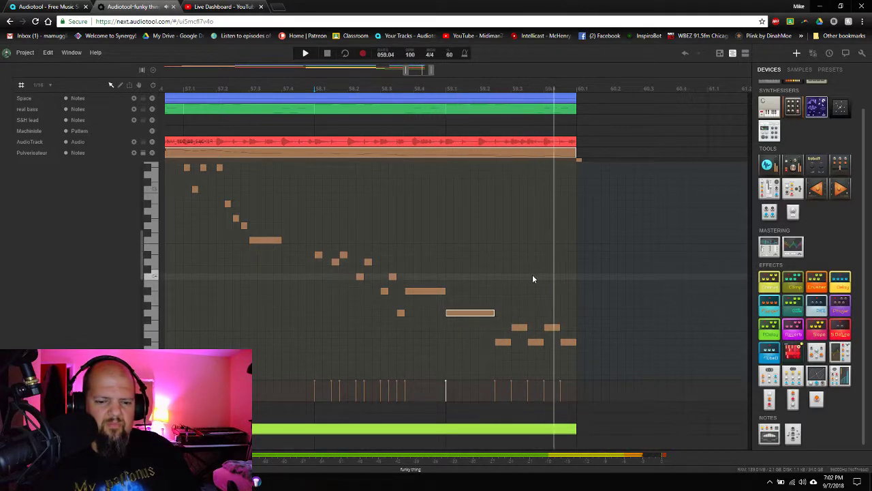
{"action": "key", "text": "space"}
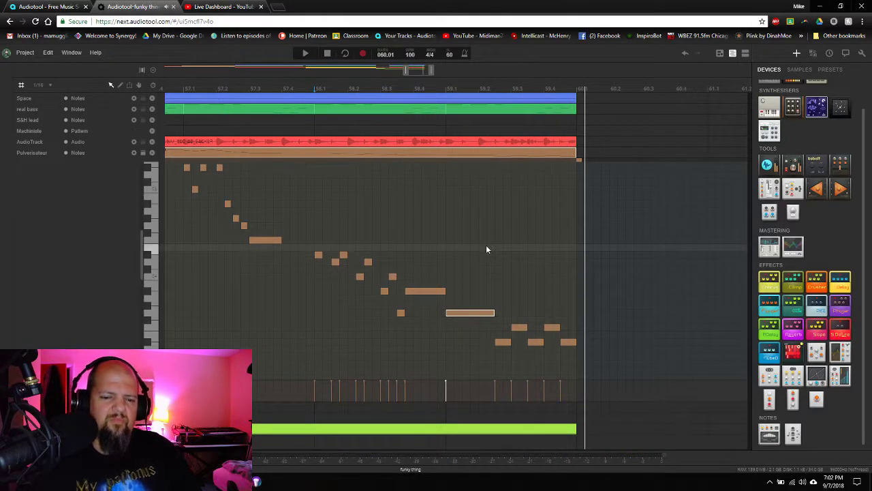
Close the Pulverisateur note editor and play the arrangement from the start of bar 51
{"action": "double_click", "coordinate": [447, 156]}
{"action": "left_click_drag", "start_coordinate": [417, 69], "coordinate": [421, 71]}
{"action": "scroll", "coordinate": [420, 71], "scroll_direction": "down", "scroll_amount": 2}
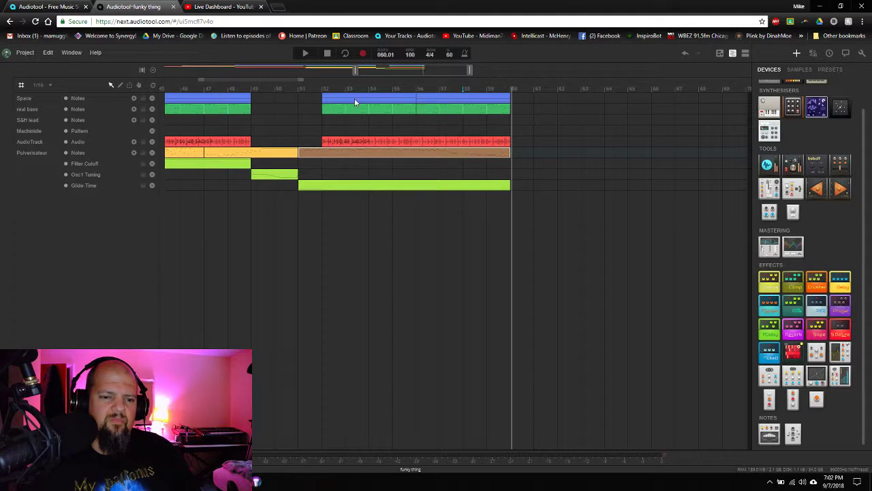
{"action": "left_click", "coordinate": [297, 88]}
{"action": "key", "text": "space"}
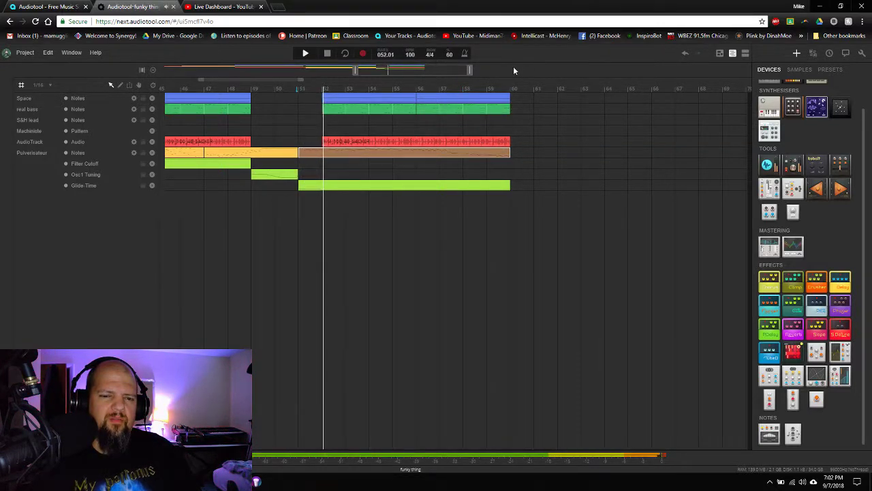
Show the devices above the timeline and examine the Centroid mixer's channel levels while the section plays
{"action": "left_click_drag", "start_coordinate": [512, 63], "coordinate": [510, 308]}
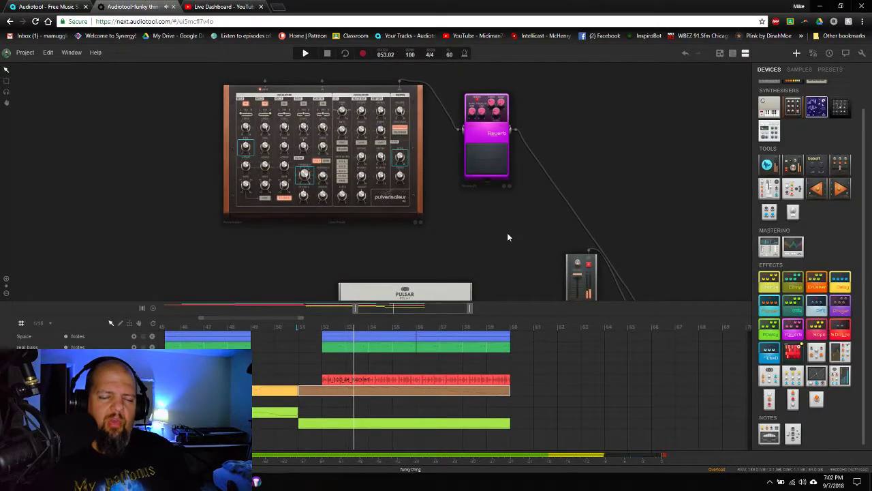
{"action": "left_click_drag", "start_coordinate": [525, 225], "coordinate": [327, 158]}
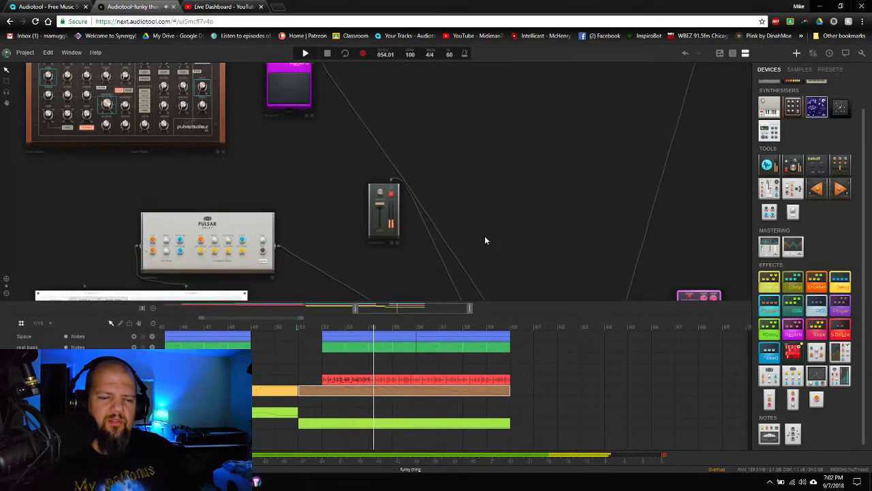
{"action": "left_click_drag", "start_coordinate": [489, 216], "coordinate": [482, 82]}
{"action": "left_click_drag", "start_coordinate": [352, 263], "coordinate": [302, 190]}
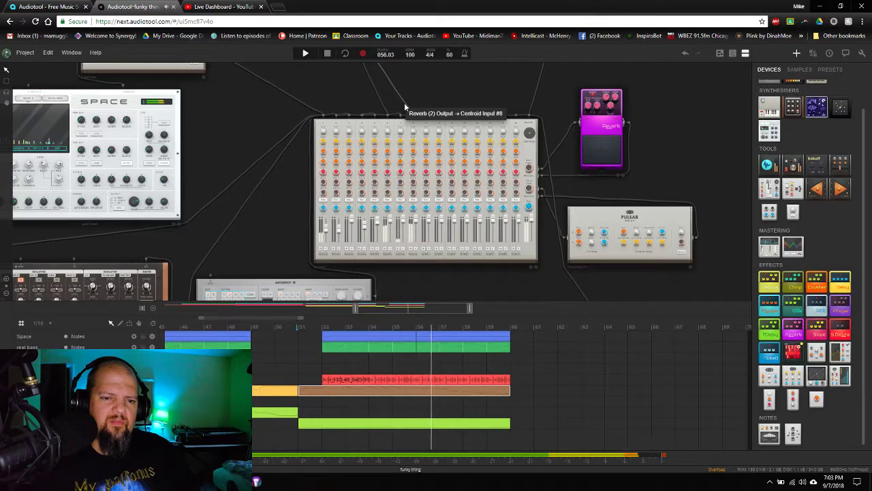
{"action": "left_click_drag", "start_coordinate": [288, 222], "coordinate": [269, 184]}
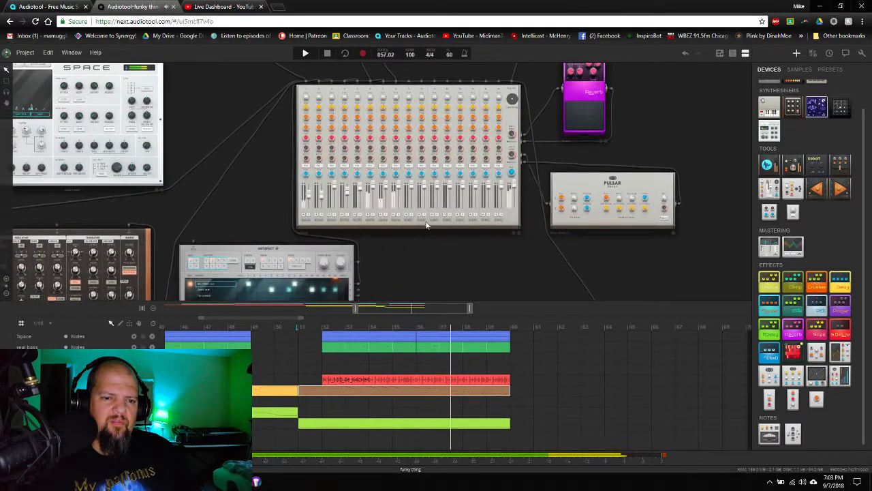
{"action": "scroll", "coordinate": [408, 218], "scroll_direction": "up", "scroll_amount": 3}
{"action": "scroll", "coordinate": [411, 216], "scroll_direction": "up", "scroll_amount": 3}
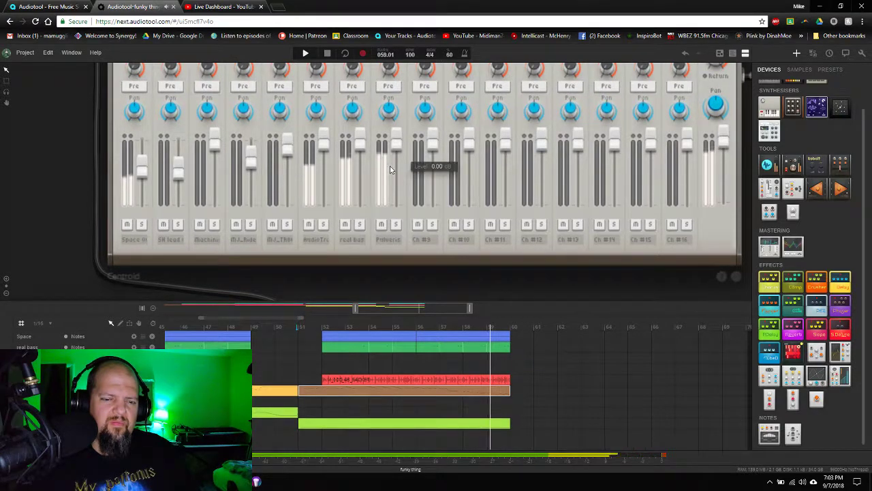
{"action": "scroll", "coordinate": [390, 166], "scroll_direction": "down", "scroll_amount": 3}
{"action": "left_click_drag", "start_coordinate": [194, 142], "coordinate": [163, 175]}
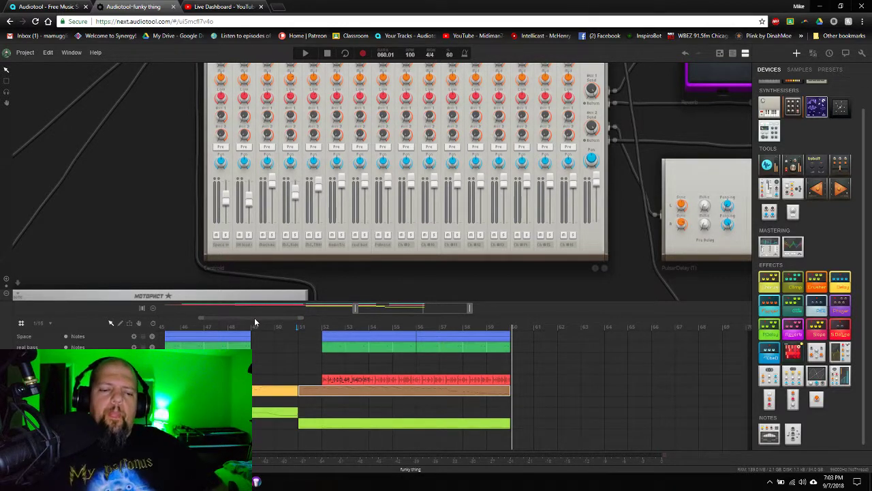
Duplicate the Space, real bass and AudioTrack regions of bars 52 to 59 so the copies start at bar 60
{"action": "left_click_drag", "start_coordinate": [546, 358], "coordinate": [288, 330]}
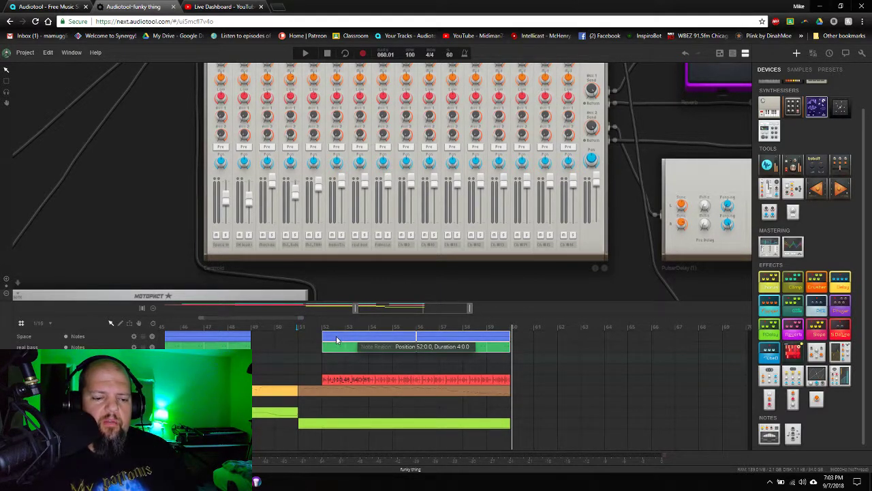
{"action": "left_click_drag", "start_coordinate": [336, 340], "coordinate": [521, 365]}
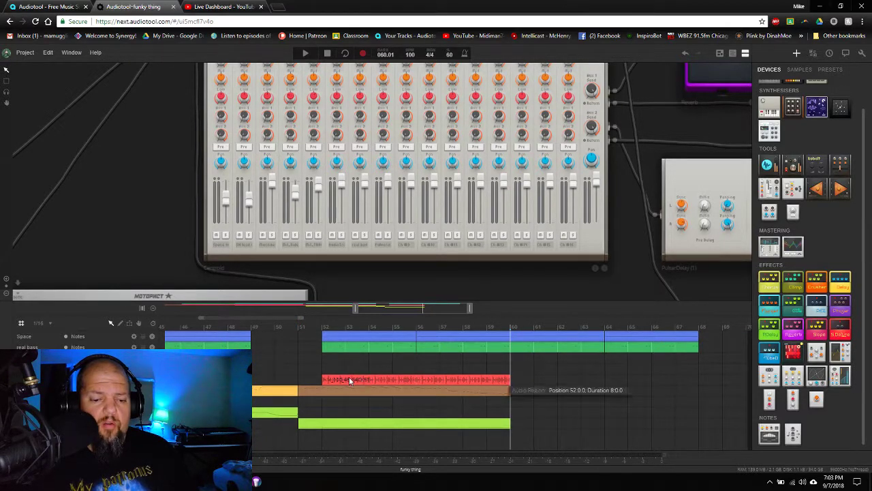
{"action": "left_click_drag", "start_coordinate": [348, 379], "coordinate": [537, 385]}
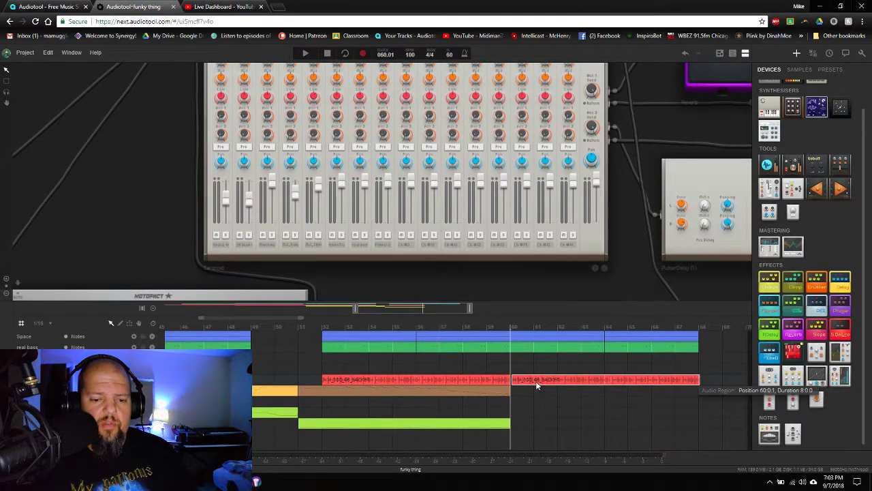
{"action": "left_click", "coordinate": [558, 411]}
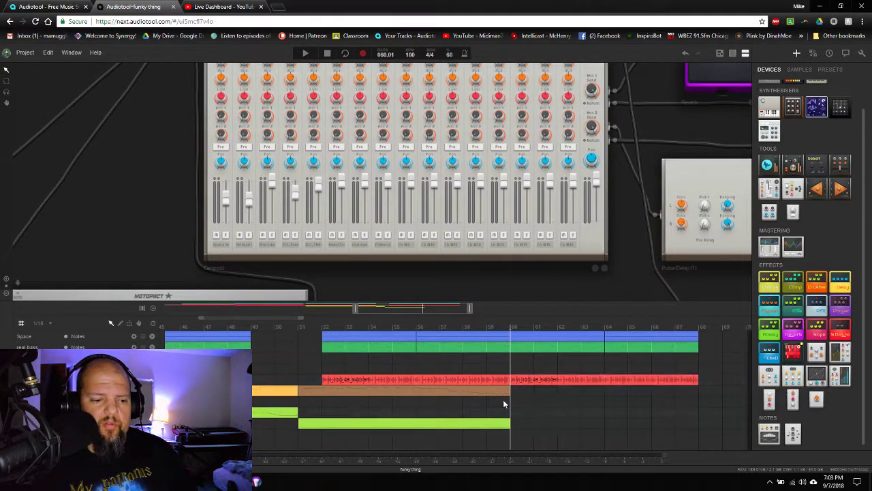
Set the timeline snap to 1/4 and extend the Glide-Time automation region and its loop range to bar 68
{"action": "left_click", "coordinate": [41, 322]}
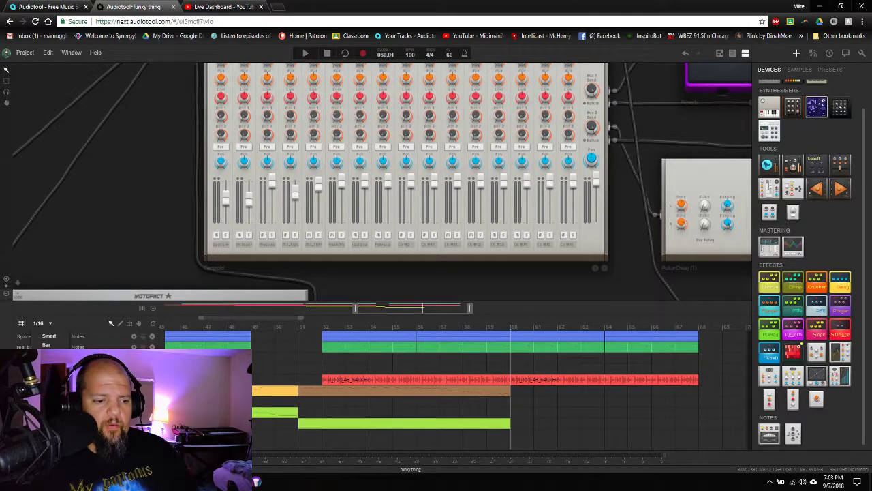
{"action": "left_click", "coordinate": [42, 363]}
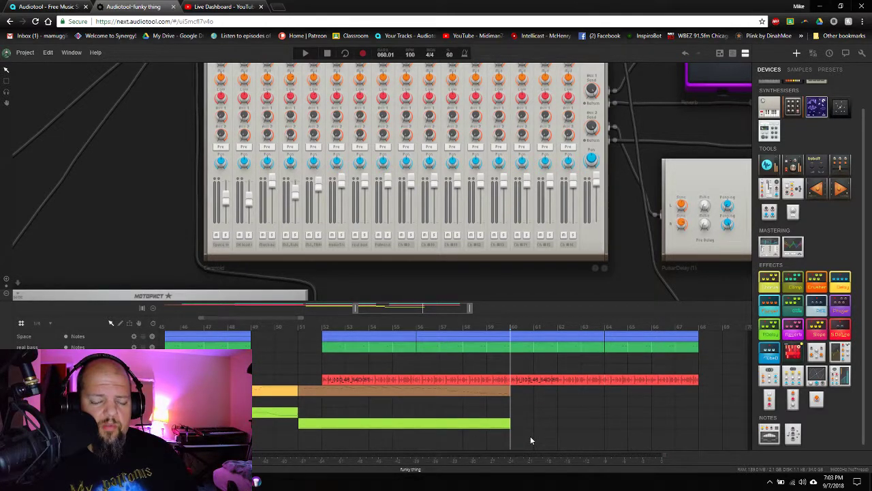
{"action": "left_click", "coordinate": [477, 423]}
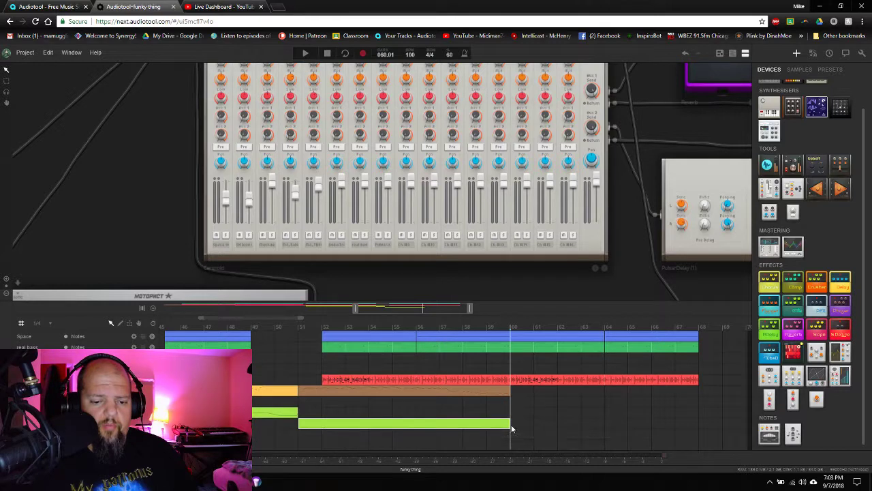
{"action": "left_click_drag", "start_coordinate": [510, 423], "coordinate": [698, 423]}
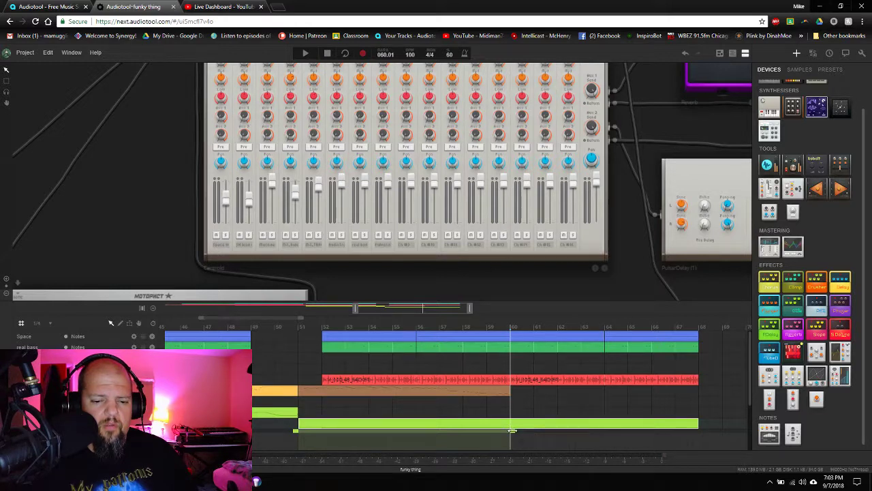
{"action": "left_click_drag", "start_coordinate": [513, 430], "coordinate": [700, 430]}
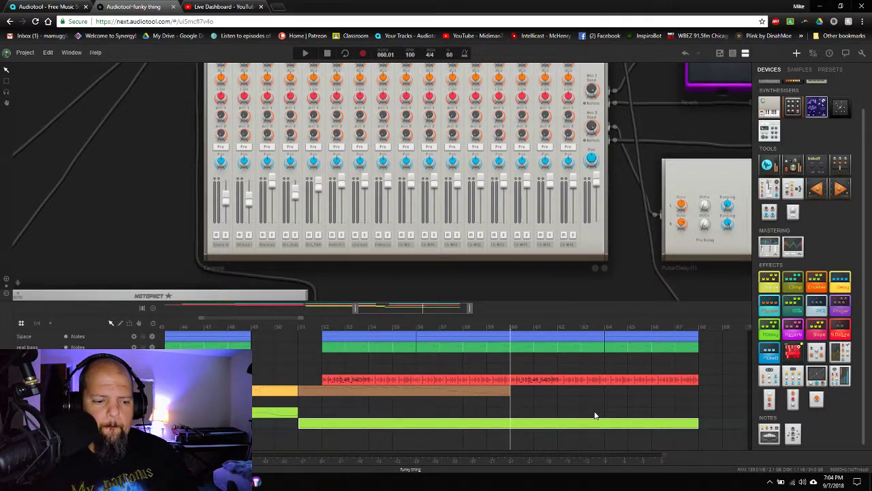
Return to the start of the track and play the whole arrangement
{"action": "scroll", "coordinate": [398, 310], "scroll_direction": "down", "scroll_amount": 5}
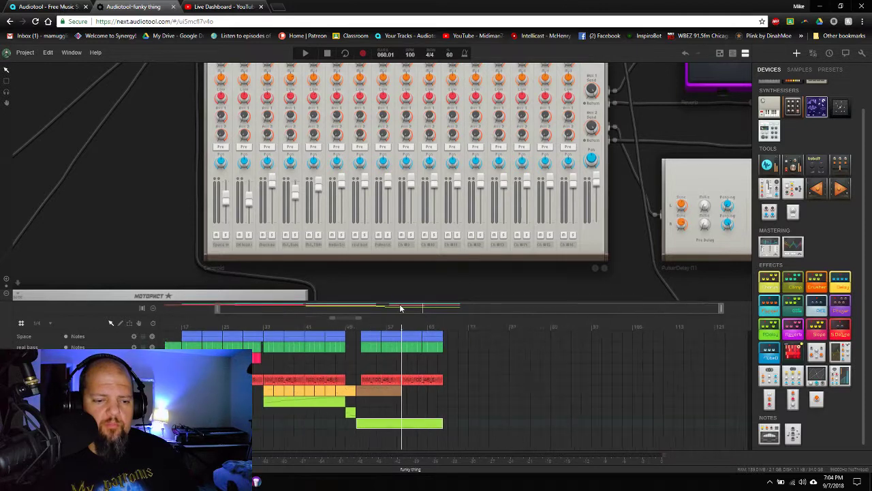
{"action": "left_click", "coordinate": [327, 55]}
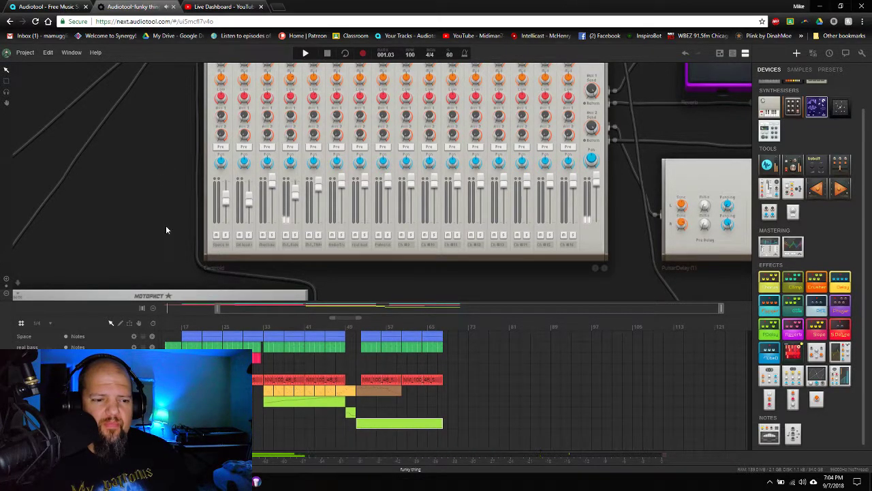
Show the timeline from bar 1, enlarge the device area and examine the Machiniste, Centroid mixer and effects while the track plays
{"action": "left_click", "coordinate": [308, 310]}
{"action": "left_click_drag", "start_coordinate": [308, 310], "coordinate": [226, 301]}
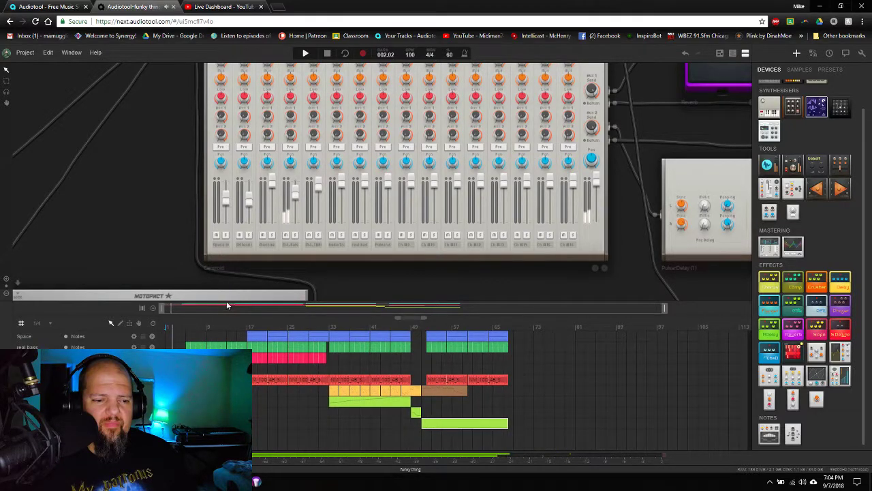
{"action": "left_click_drag", "start_coordinate": [173, 249], "coordinate": [334, 102]}
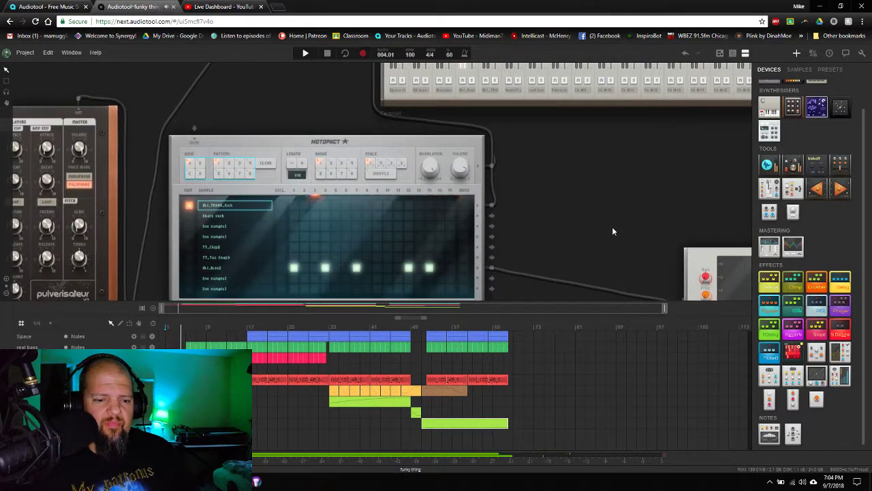
{"action": "scroll", "coordinate": [601, 222], "scroll_direction": "down", "scroll_amount": 1}
{"action": "scroll", "coordinate": [600, 227], "scroll_direction": "down", "scroll_amount": 1}
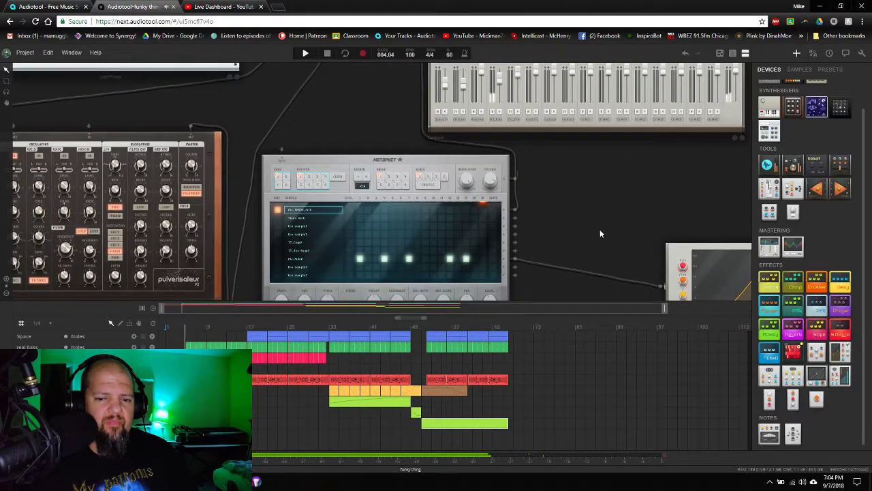
{"action": "scroll", "coordinate": [600, 229], "scroll_direction": "down", "scroll_amount": 2}
{"action": "scroll", "coordinate": [600, 233], "scroll_direction": "up", "scroll_amount": 1}
{"action": "left_click_drag", "start_coordinate": [618, 223], "coordinate": [484, 285]}
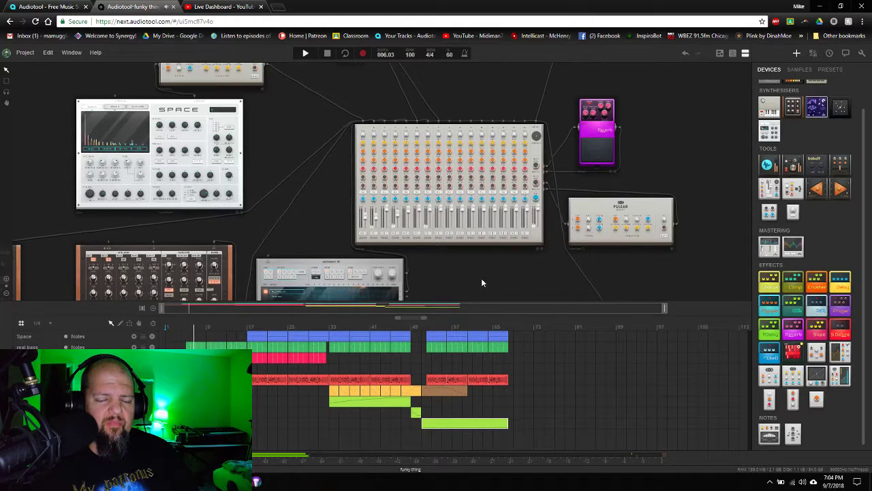
{"action": "scroll", "coordinate": [481, 279], "scroll_direction": "up", "scroll_amount": 1}
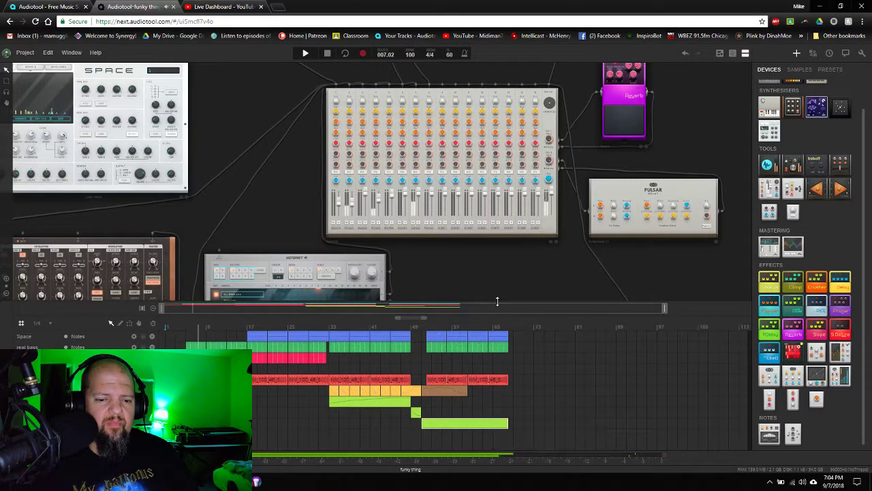
{"action": "left_click_drag", "start_coordinate": [497, 306], "coordinate": [489, 348]}
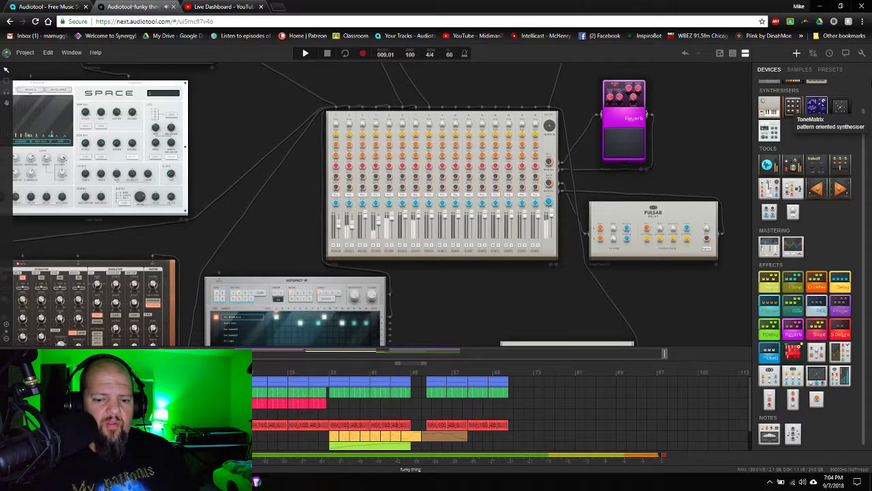
Disable the Auto connect and Show Peakmeter options in the settings
{"action": "left_click", "coordinate": [860, 59]}
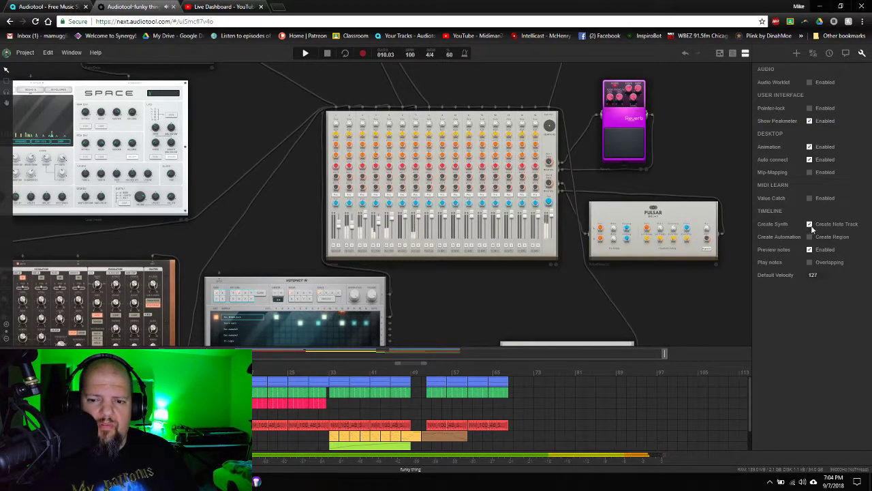
{"action": "left_click", "coordinate": [809, 146]}
{"action": "left_click", "coordinate": [810, 159]}
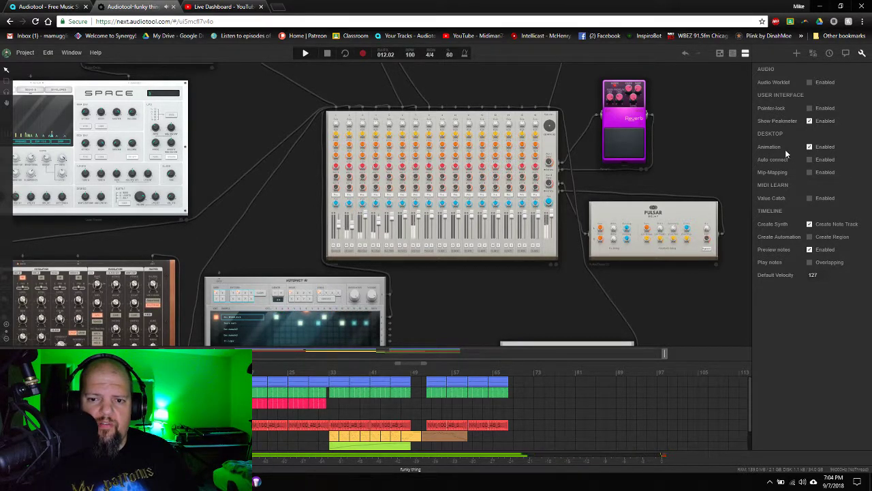
{"action": "left_click", "coordinate": [810, 120]}
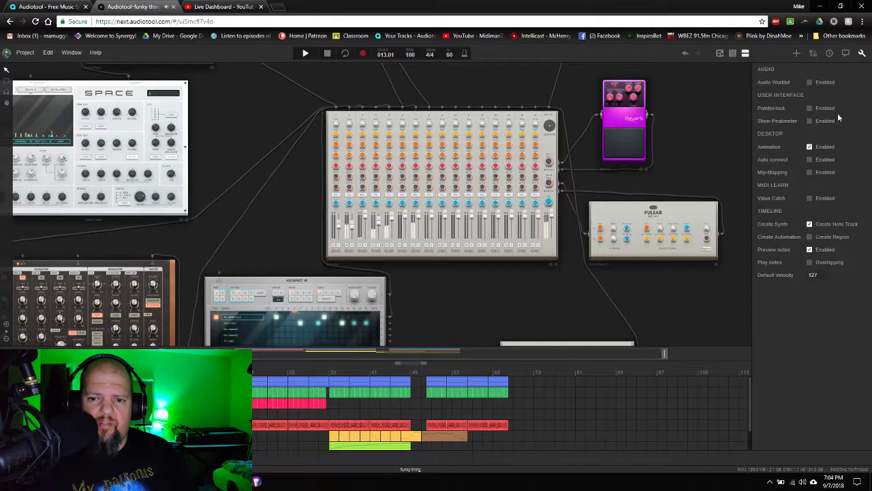
{"action": "left_click", "coordinate": [862, 55]}
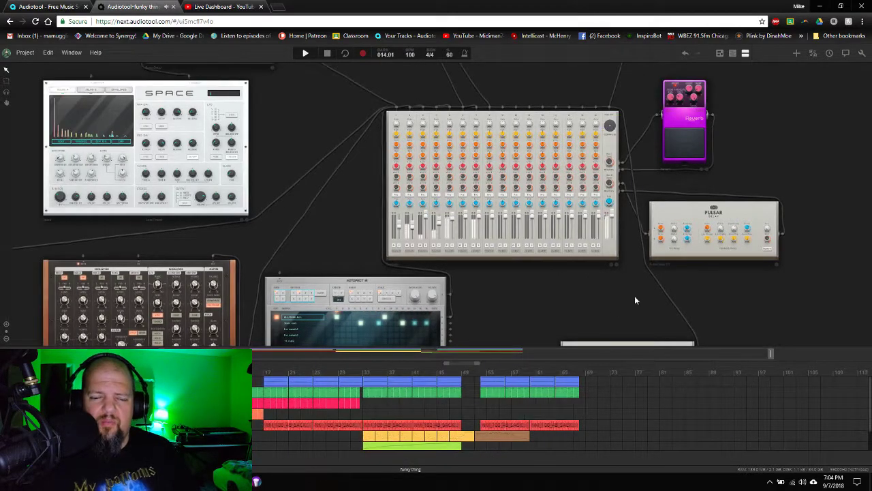
Watch the Centroid mixer's channel levels as the arrangement plays, and stop playback at bar 60
{"action": "scroll", "coordinate": [589, 305], "scroll_direction": "down", "scroll_amount": 3}
{"action": "scroll", "coordinate": [589, 305], "scroll_direction": "up", "scroll_amount": 2}
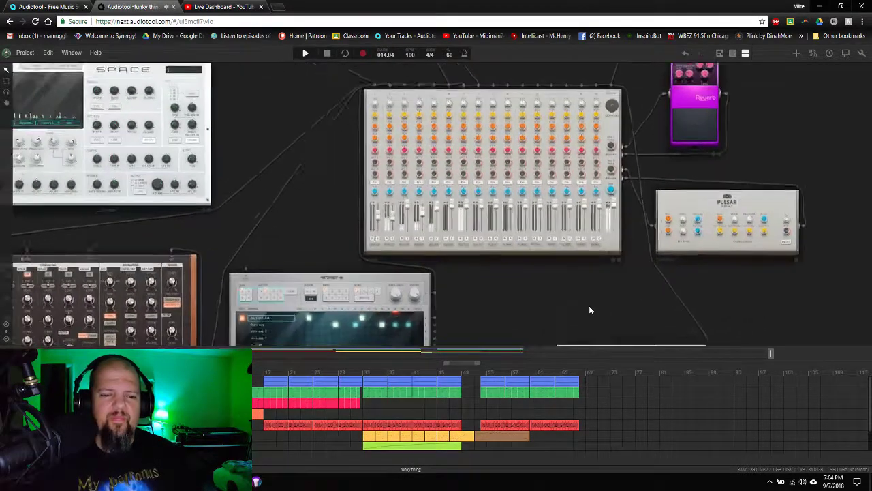
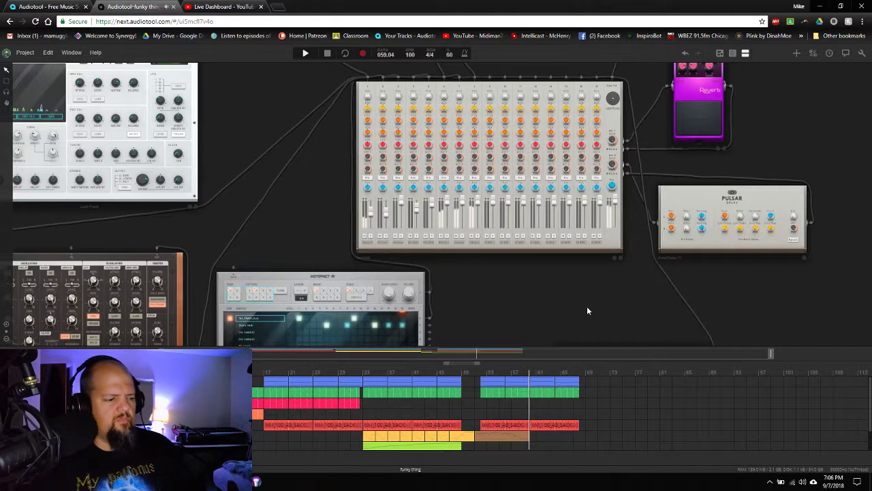
{"action": "key", "text": "space"}
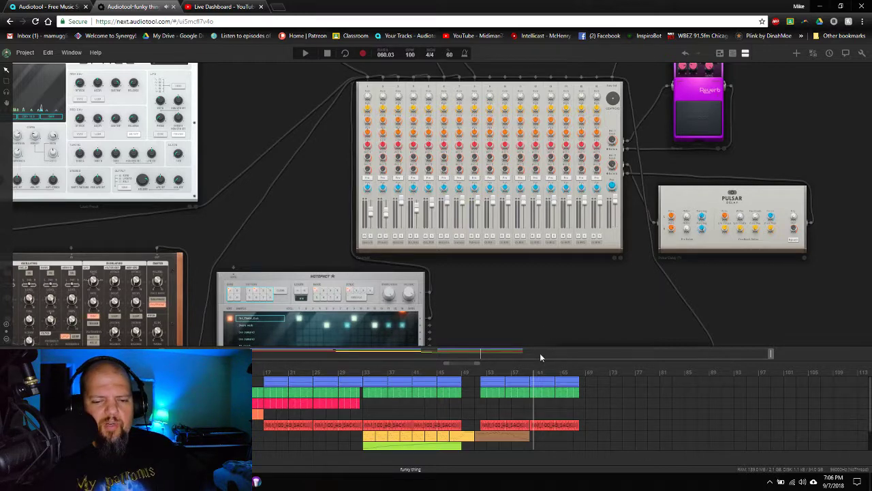
Enlarge the timeline to show all tracks and examine the Pulverisateur with its Reverb pedal among the devices
{"action": "left_click_drag", "start_coordinate": [550, 324], "coordinate": [552, 243]}
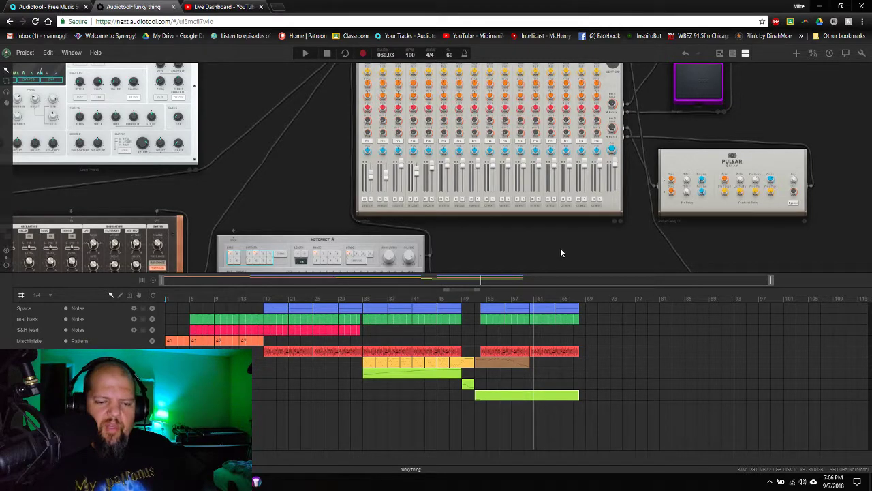
{"action": "left_click_drag", "start_coordinate": [489, 254], "coordinate": [666, 228]}
{"action": "scroll", "coordinate": [387, 101], "scroll_direction": "up", "scroll_amount": 5}
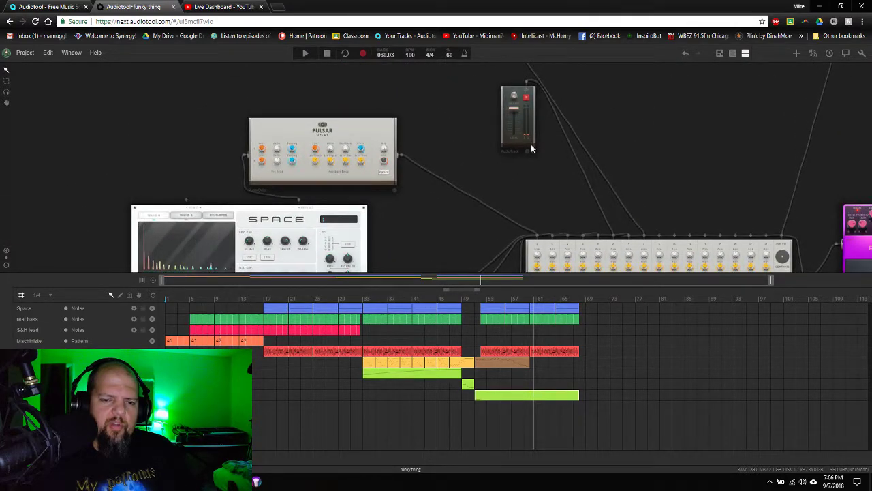
{"action": "scroll", "coordinate": [579, 163], "scroll_direction": "up", "scroll_amount": 4}
{"action": "left_click_drag", "start_coordinate": [528, 126], "coordinate": [577, 176]}
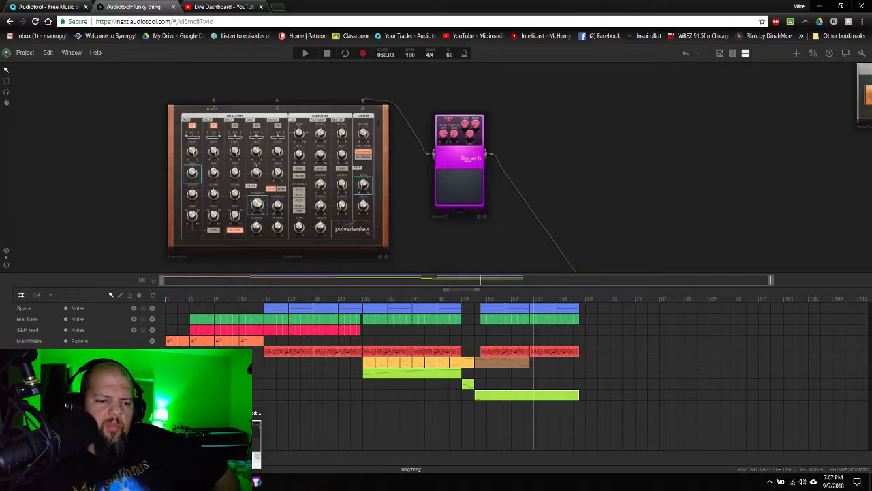
Check the chat on the YouTube live dashboard and switch to OBS with its streaming controls
{"action": "left_click", "coordinate": [217, 6]}
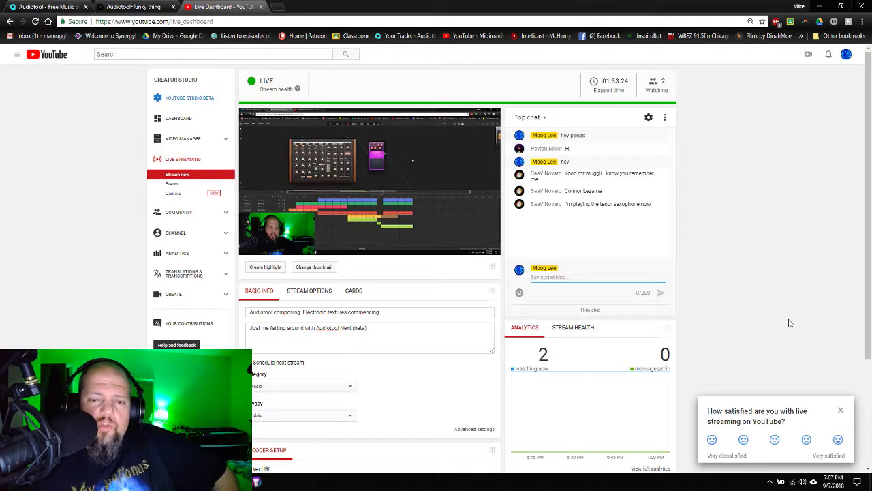
{"action": "left_click", "coordinate": [136, 7]}
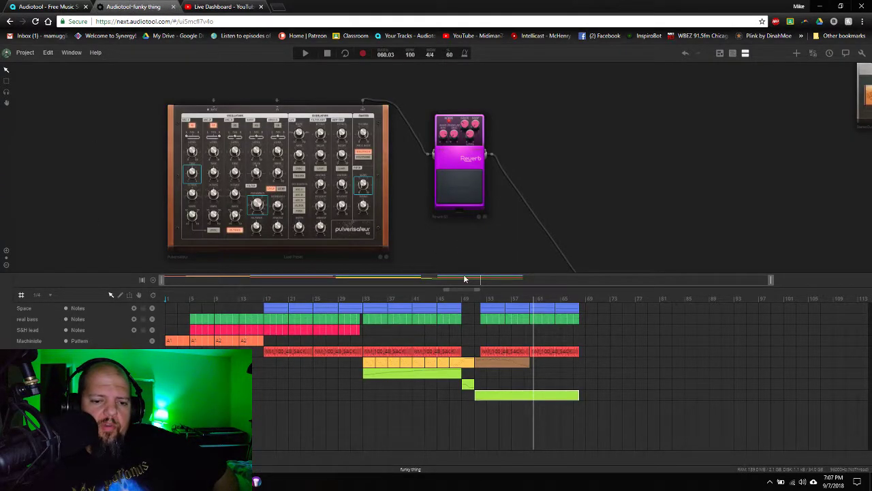
{"action": "left_click", "coordinate": [24, 53]}
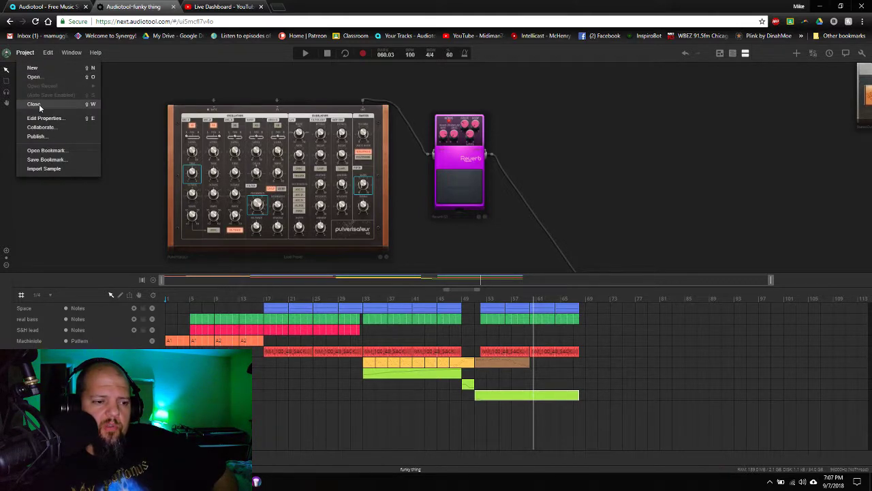
{"action": "left_click", "coordinate": [225, 6]}
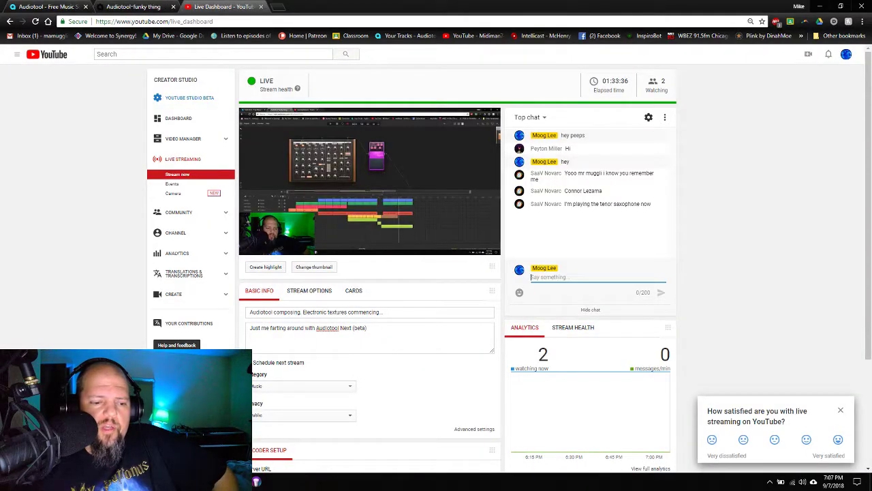
{"action": "key", "text": "alt+Tab"}
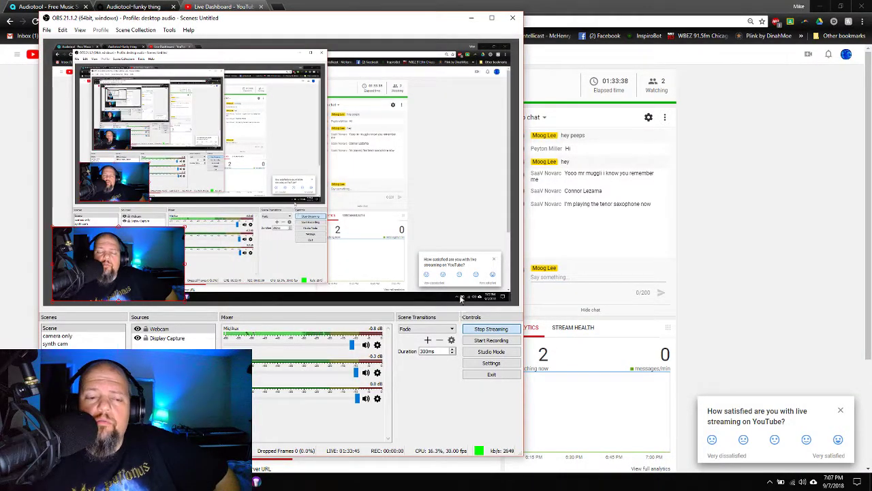